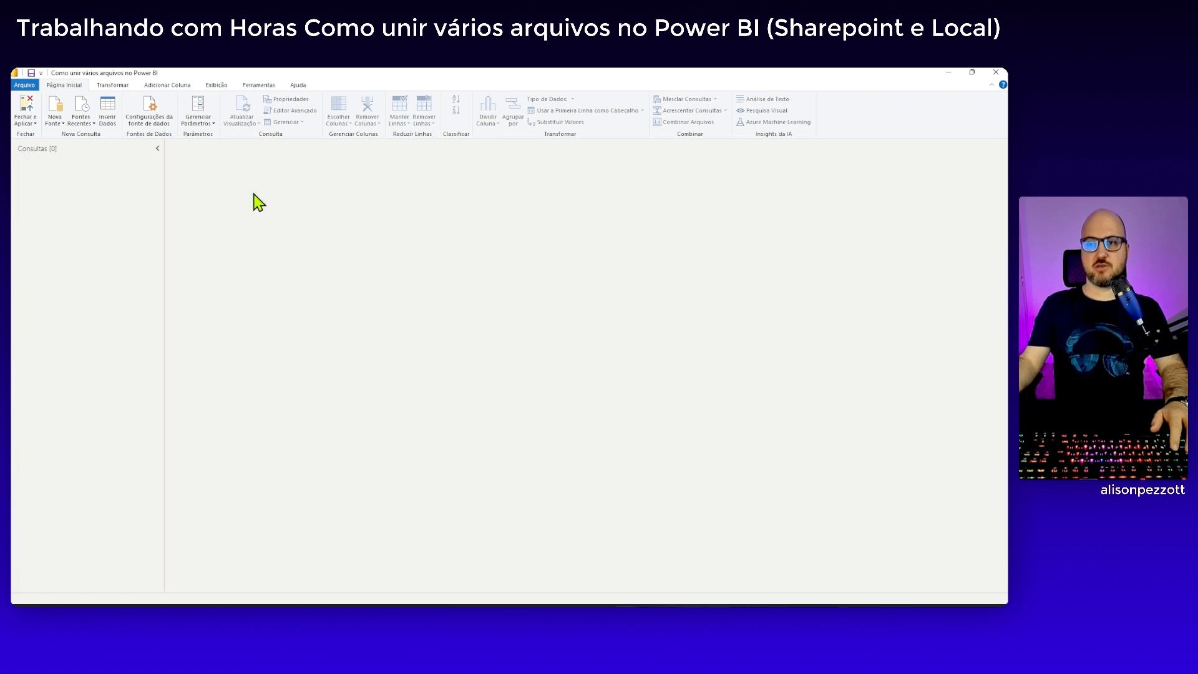
Create a new query parameter named EnderecoPastaLocal
{"action": "left_click", "coordinate": [206, 123]}
{"action": "left_click", "coordinate": [218, 158]}
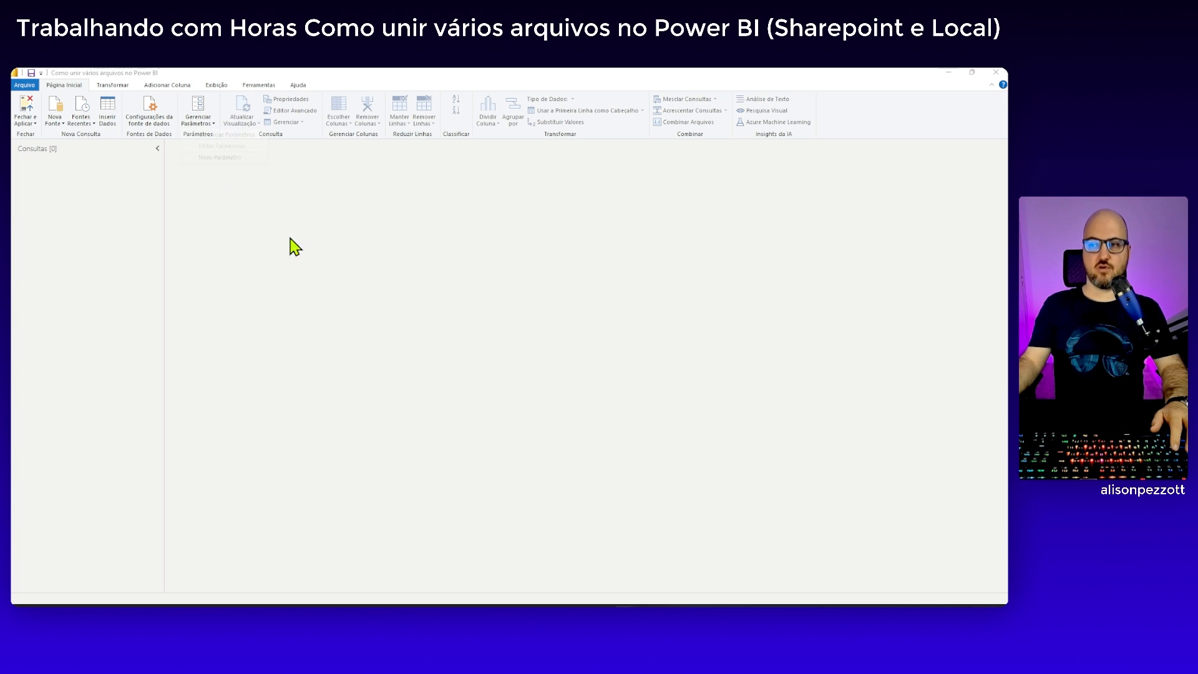
{"action": "left_click_drag", "start_coordinate": [566, 212], "coordinate": [481, 219]}
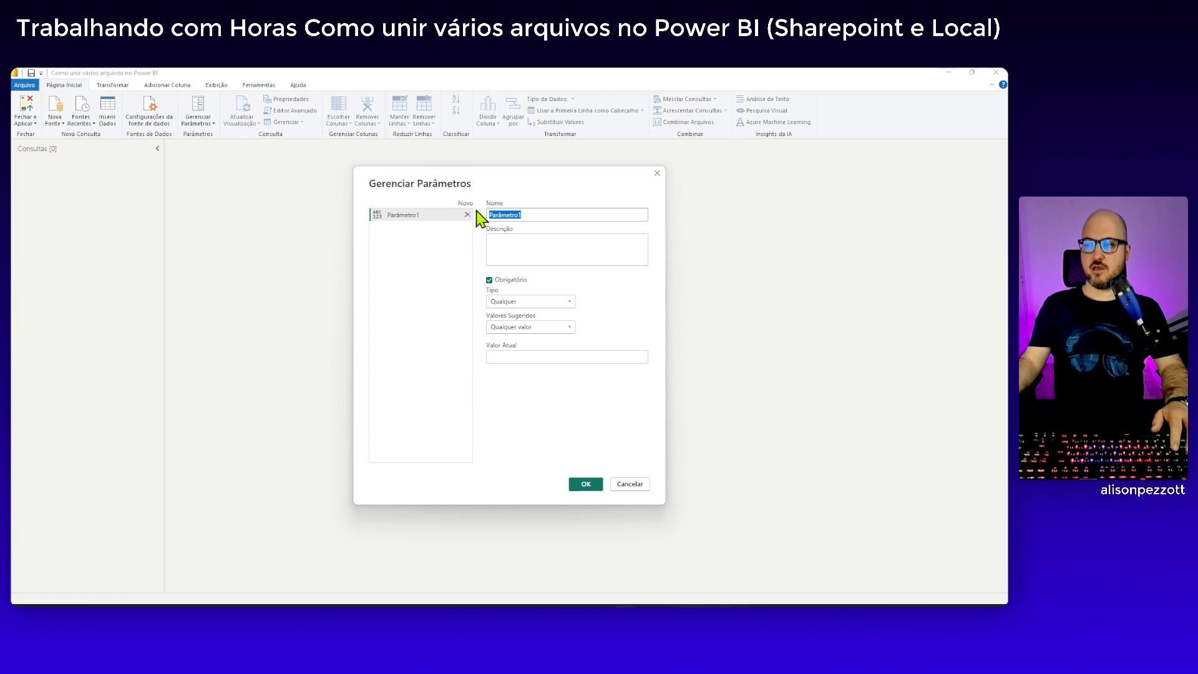
{"action": "type", "text": "End"}
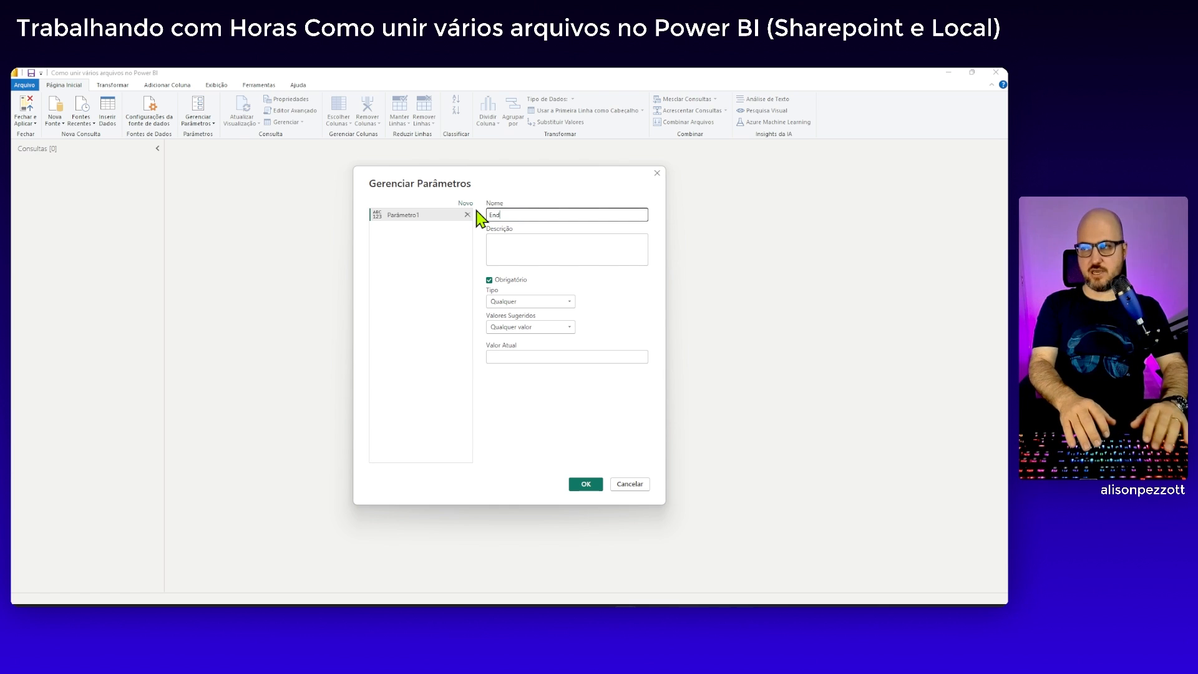
{"action": "type", "text": "erecoP"}
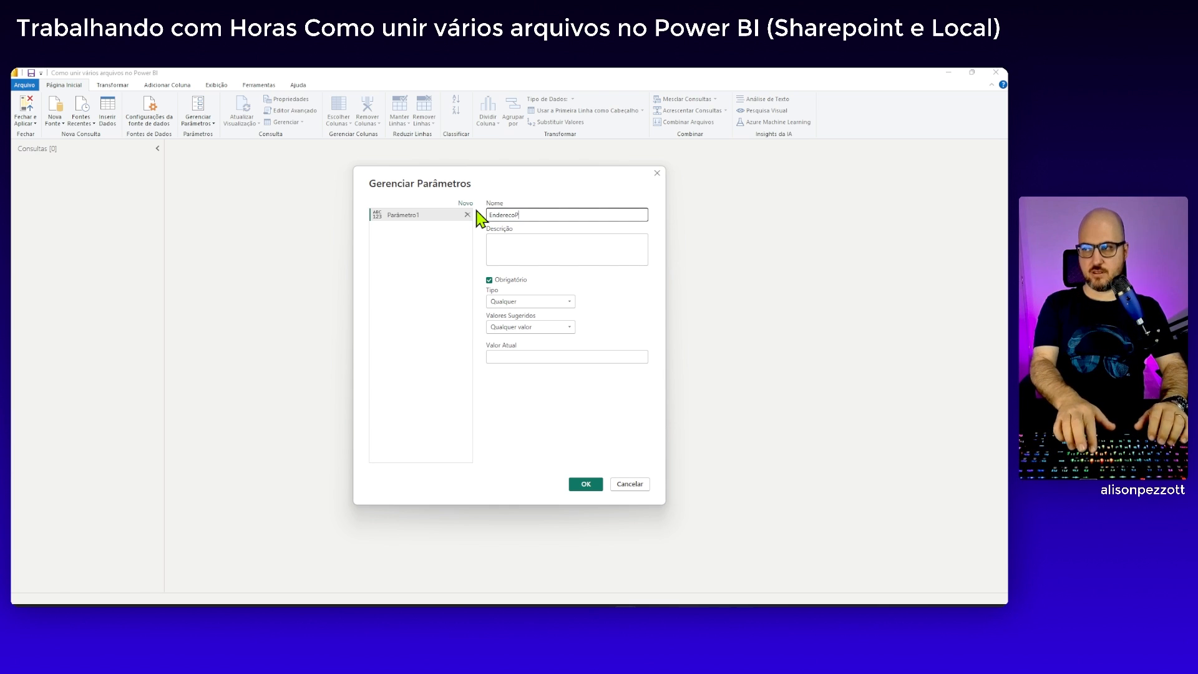
{"action": "type", "text": "as"}
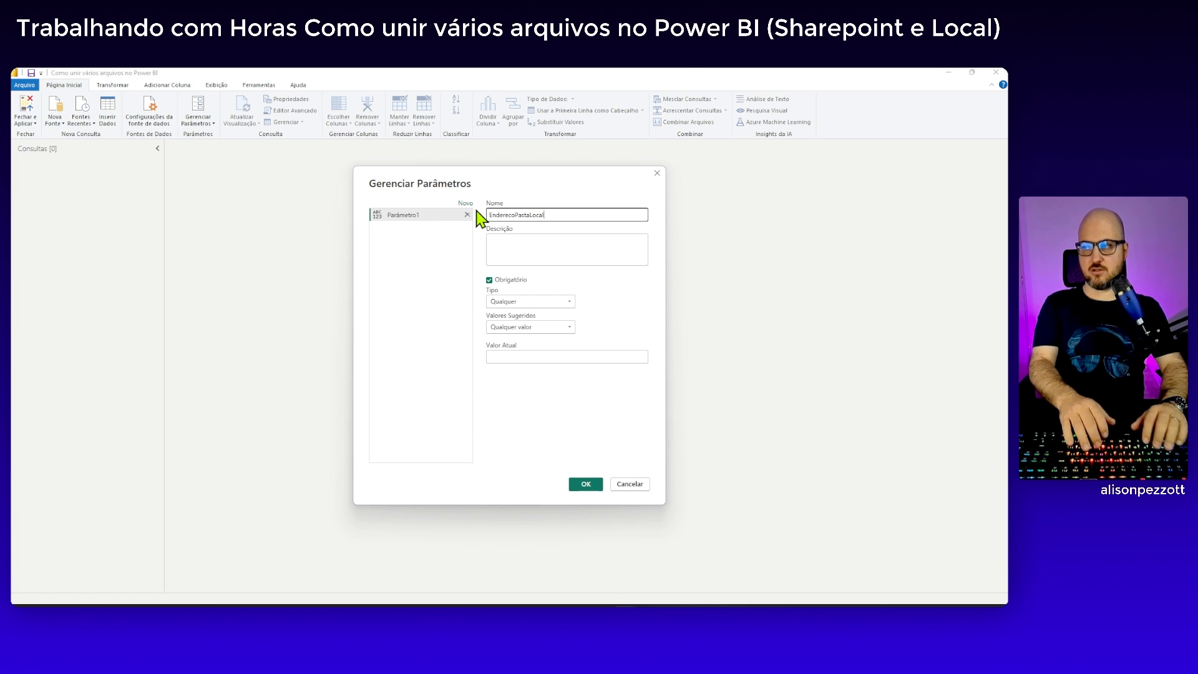
{"action": "type", "text": "taLocal"}
Make the EnderecoPastaLocal parameter optional and set its type to Texto
{"action": "left_click", "coordinate": [513, 280]}
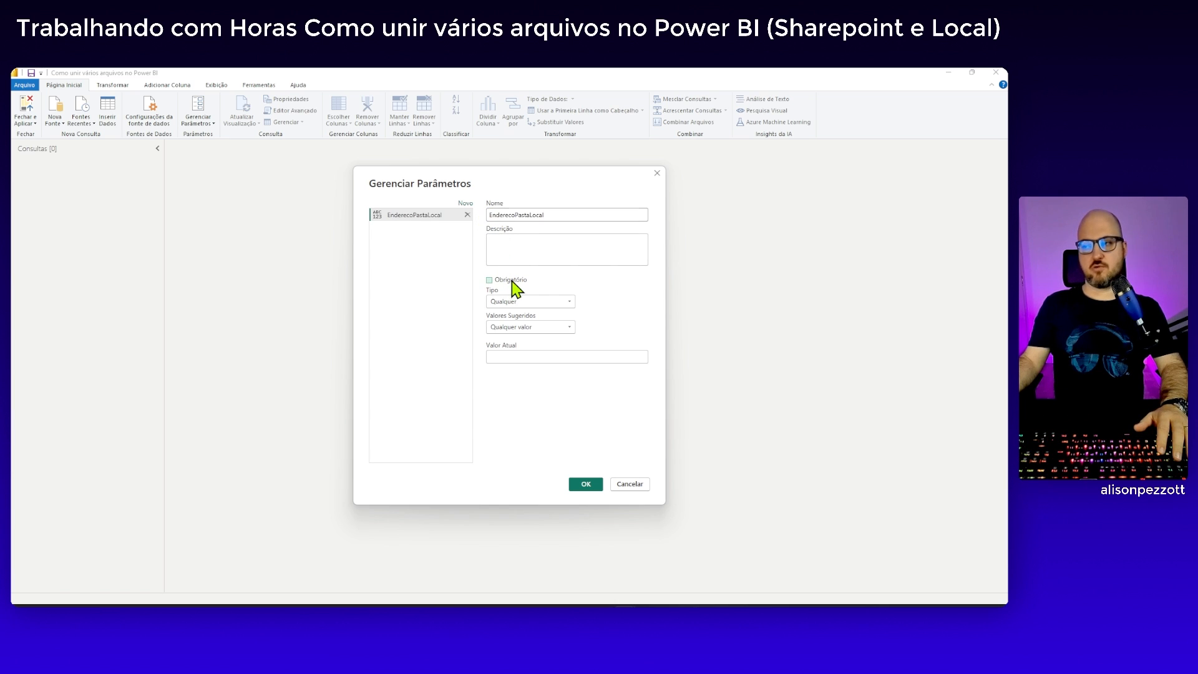
{"action": "left_click", "coordinate": [537, 302]}
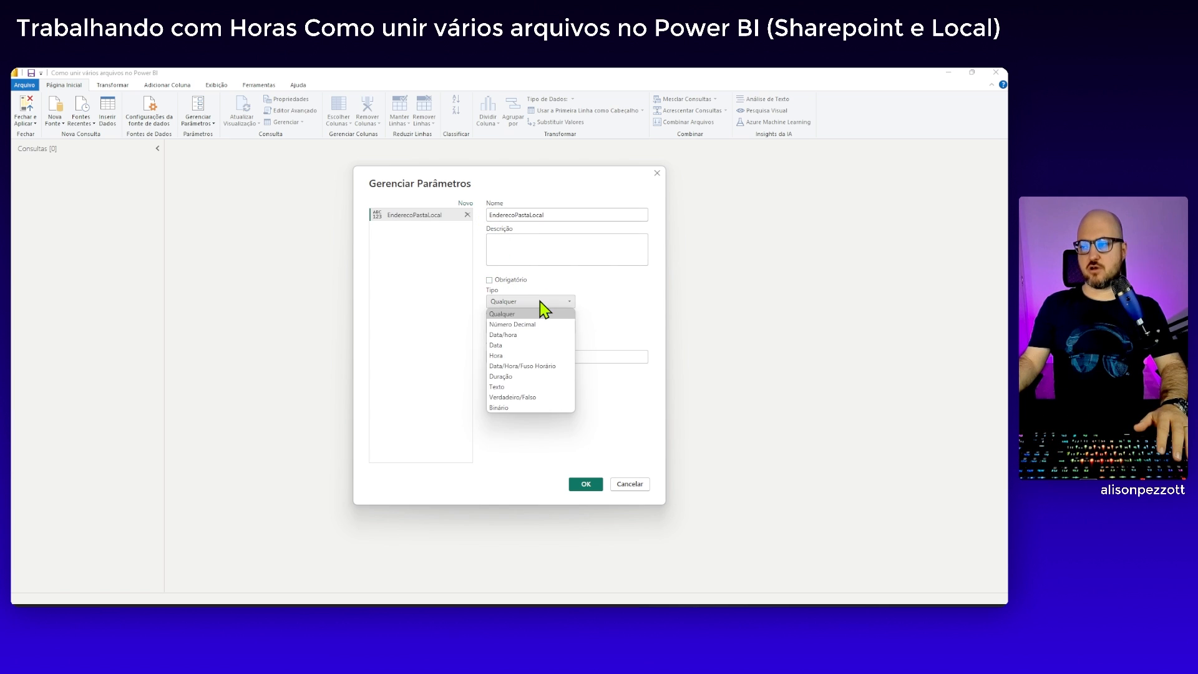
{"action": "left_click", "coordinate": [531, 388]}
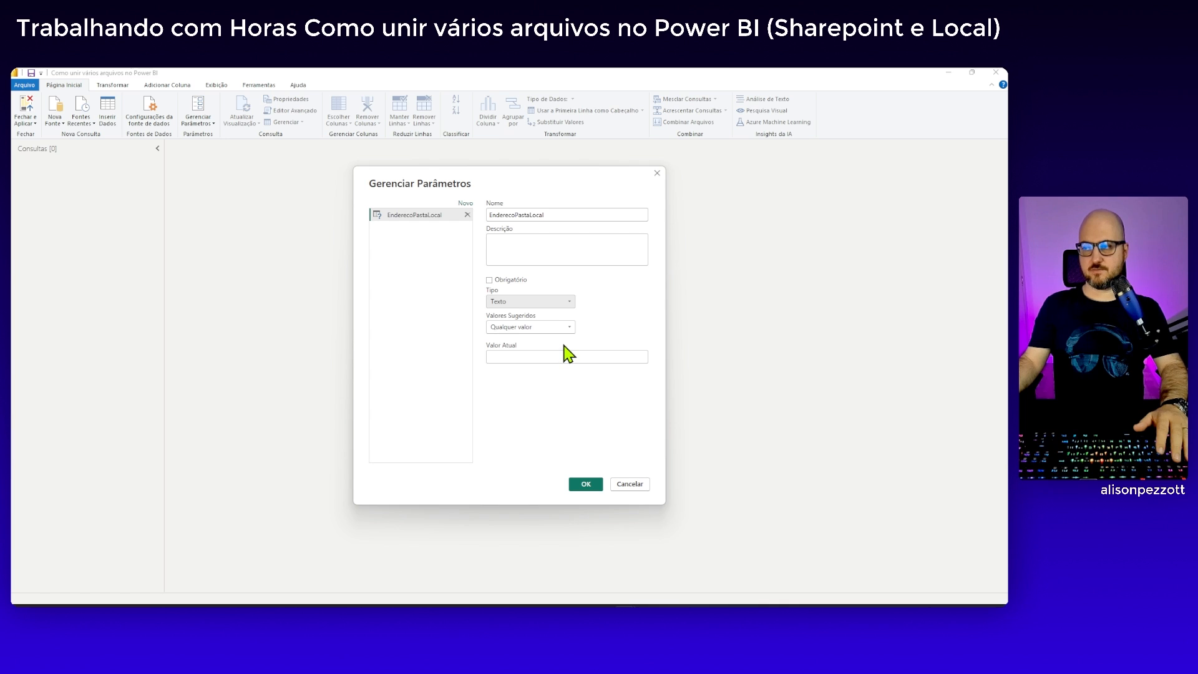
Copy the BaseDados folder's full path from File Explorer, enter it as the parameter's current value and save the parameter
{"action": "left_click", "coordinate": [529, 356]}
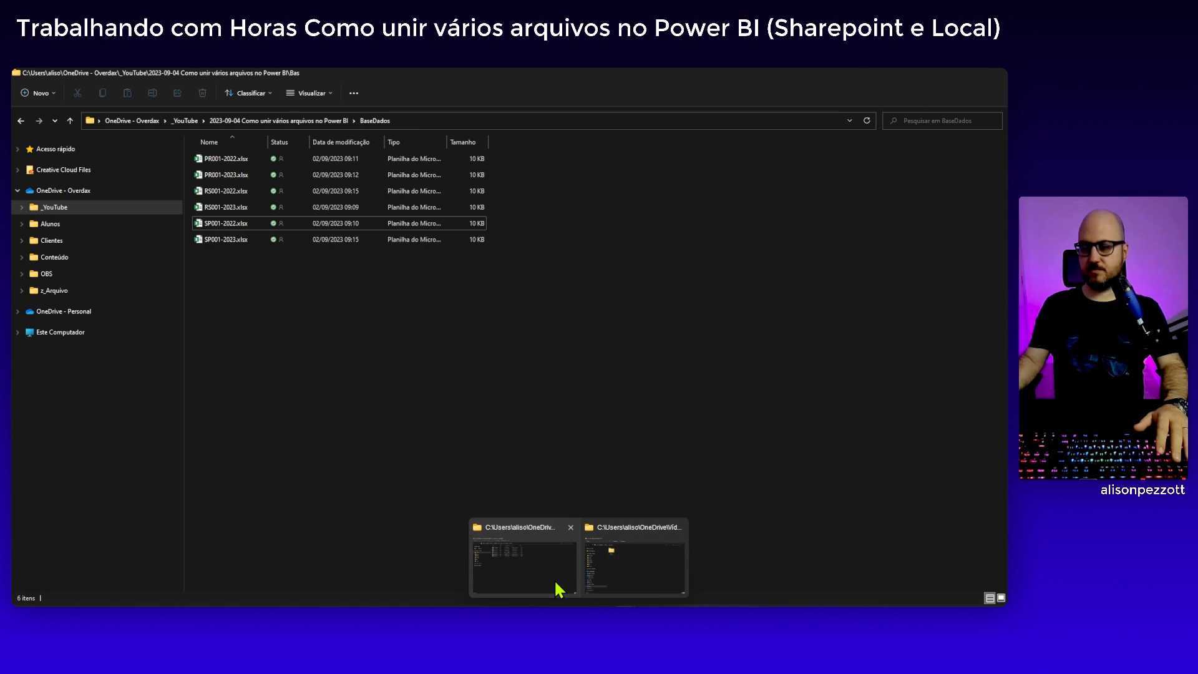
{"action": "left_click", "coordinate": [556, 587]}
{"action": "left_click", "coordinate": [431, 121]}
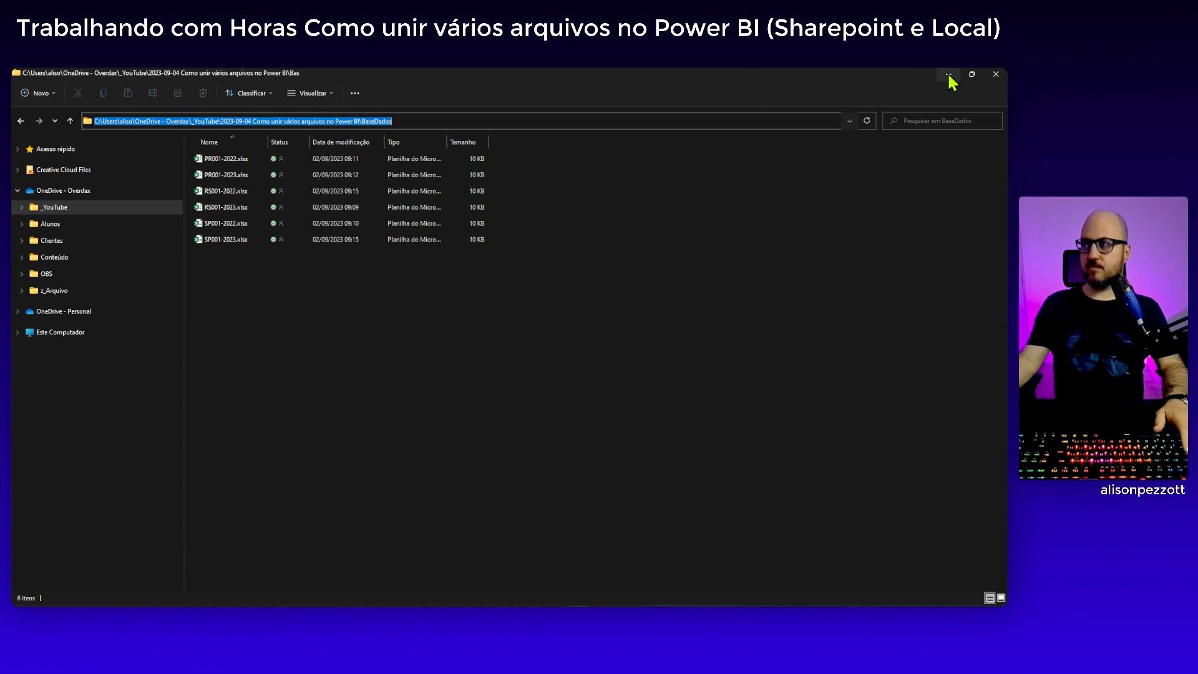
{"action": "left_click", "coordinate": [510, 120]}
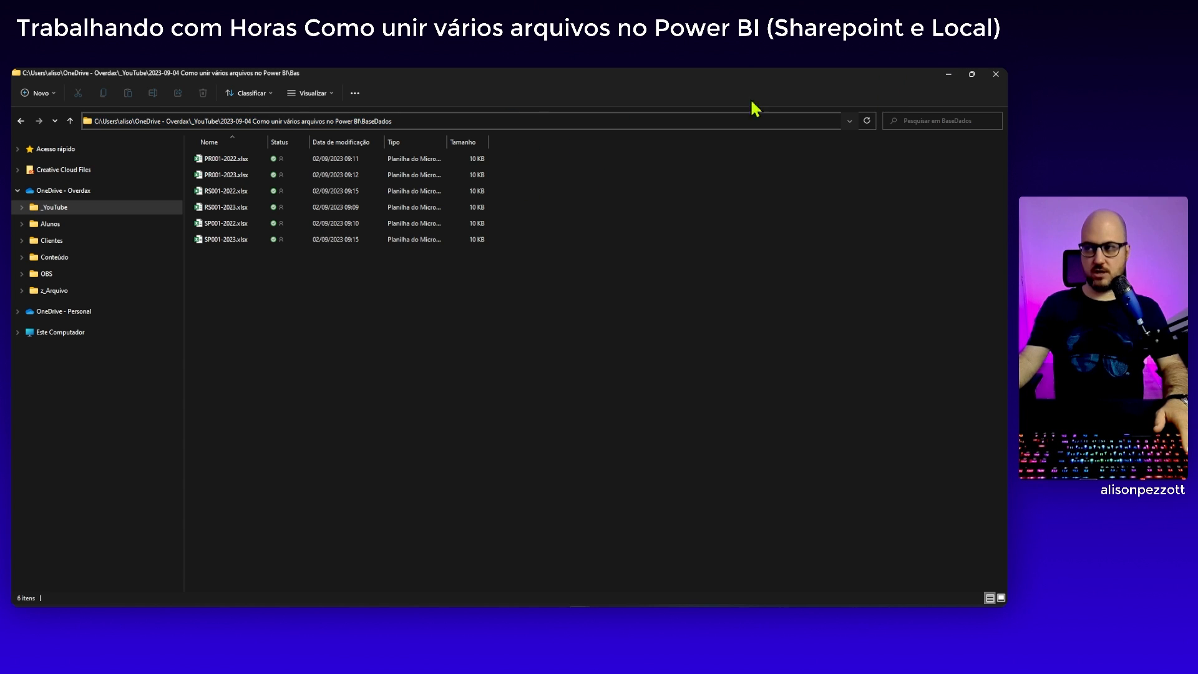
{"action": "left_click", "coordinate": [949, 74]}
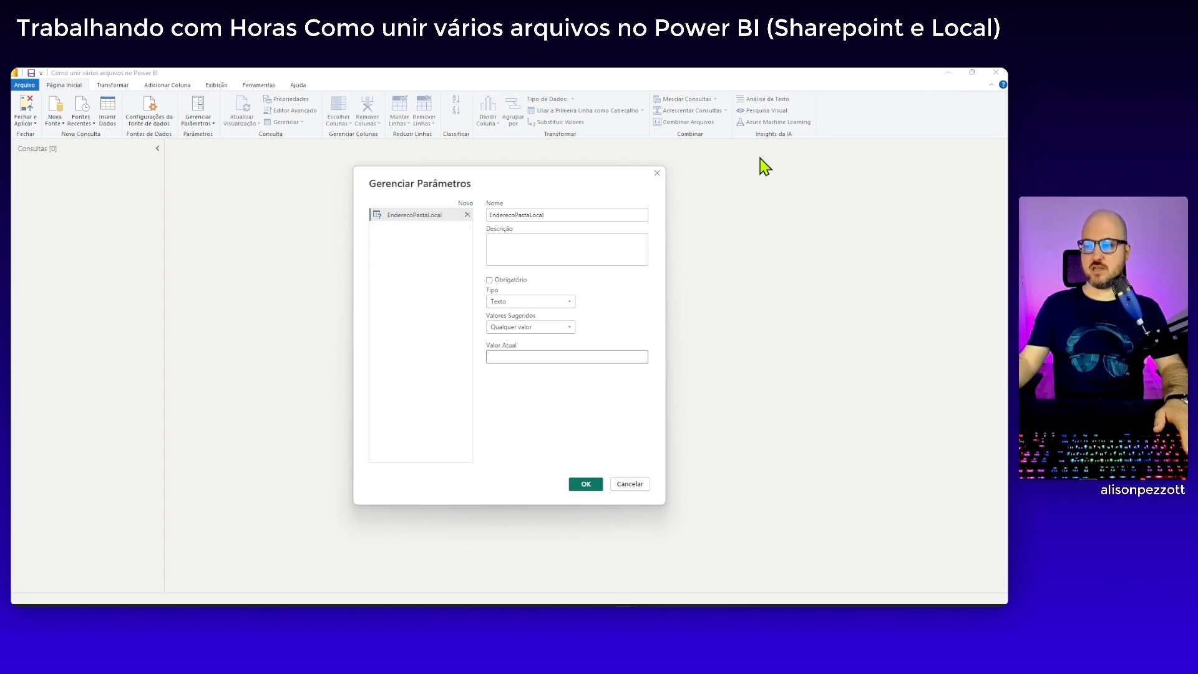
{"action": "left_click", "coordinate": [522, 358]}
{"action": "key", "text": "ctrl+v"}
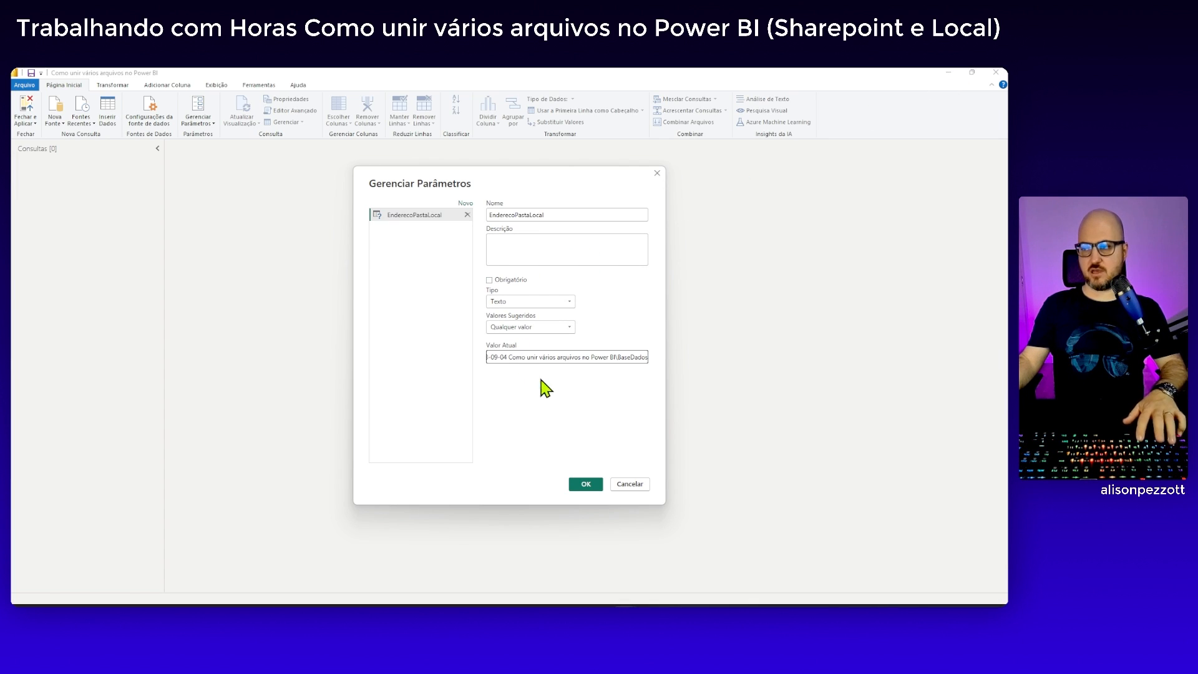
{"action": "left_click", "coordinate": [596, 485]}
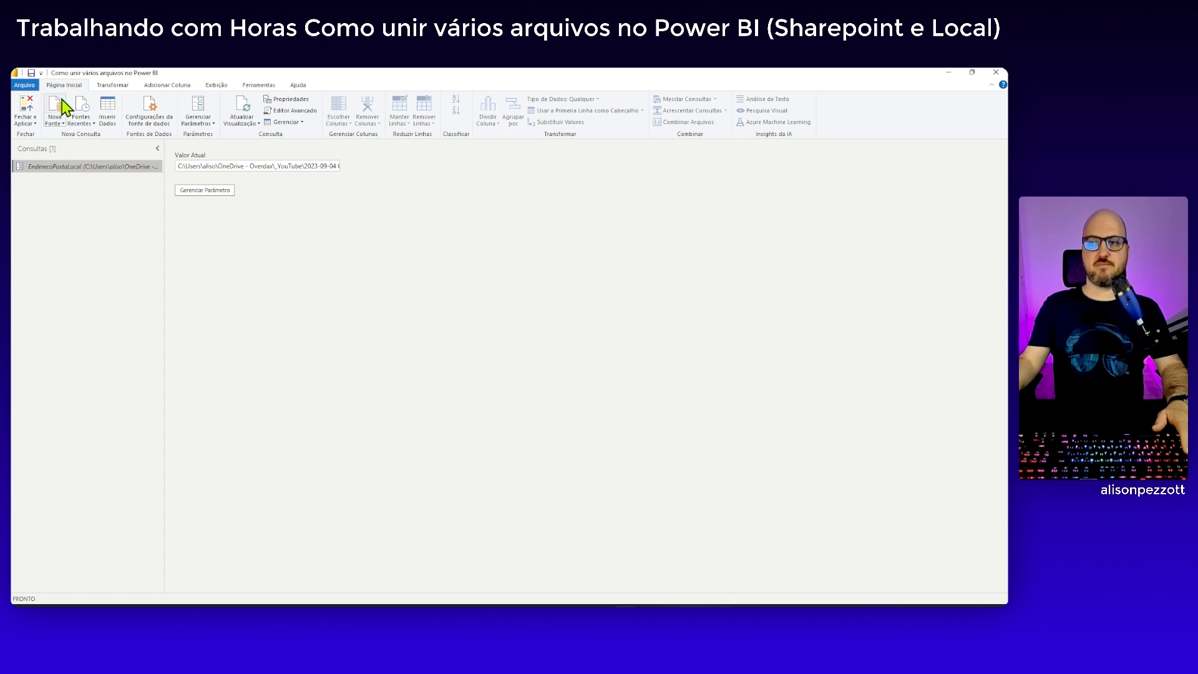
Add a new data source using the Pasta connector, searching the connectors for "Pasta"
{"action": "left_click", "coordinate": [58, 123]}
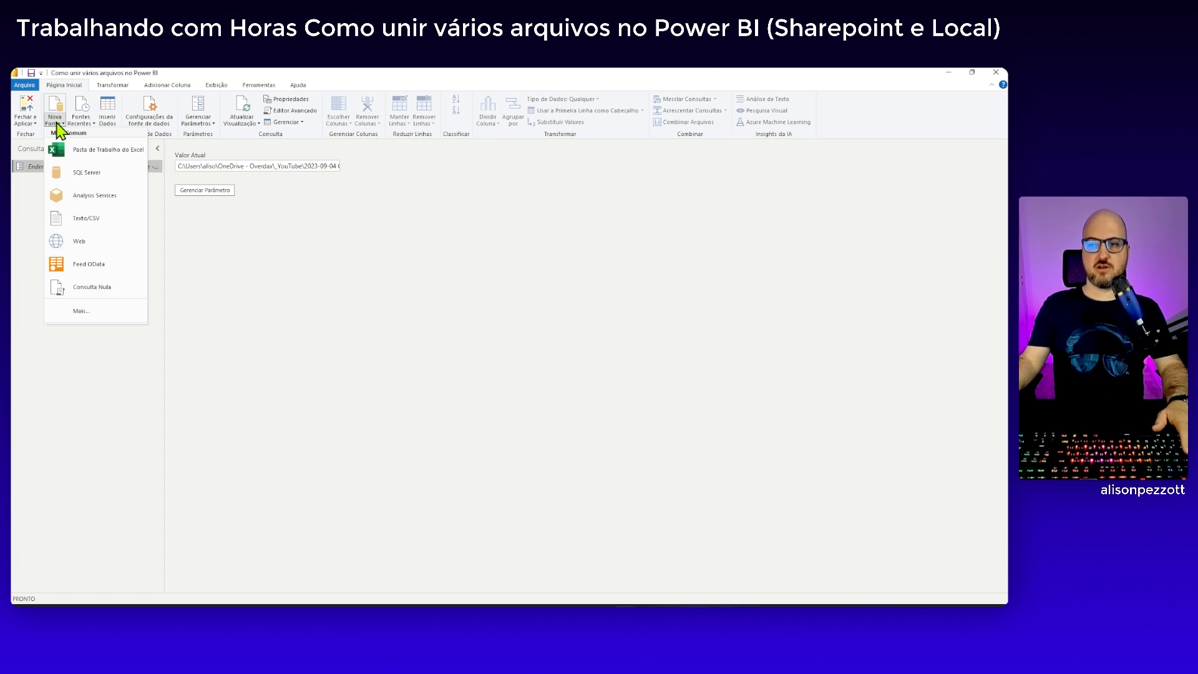
{"action": "left_click", "coordinate": [95, 313]}
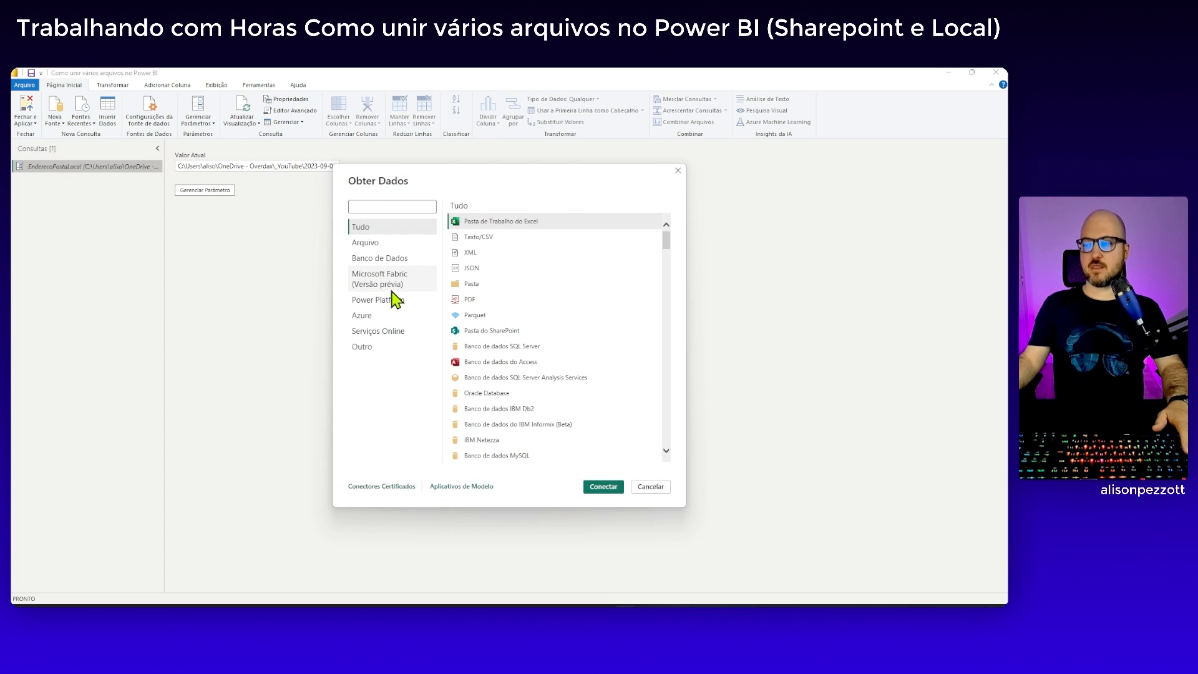
{"action": "left_click", "coordinate": [481, 286]}
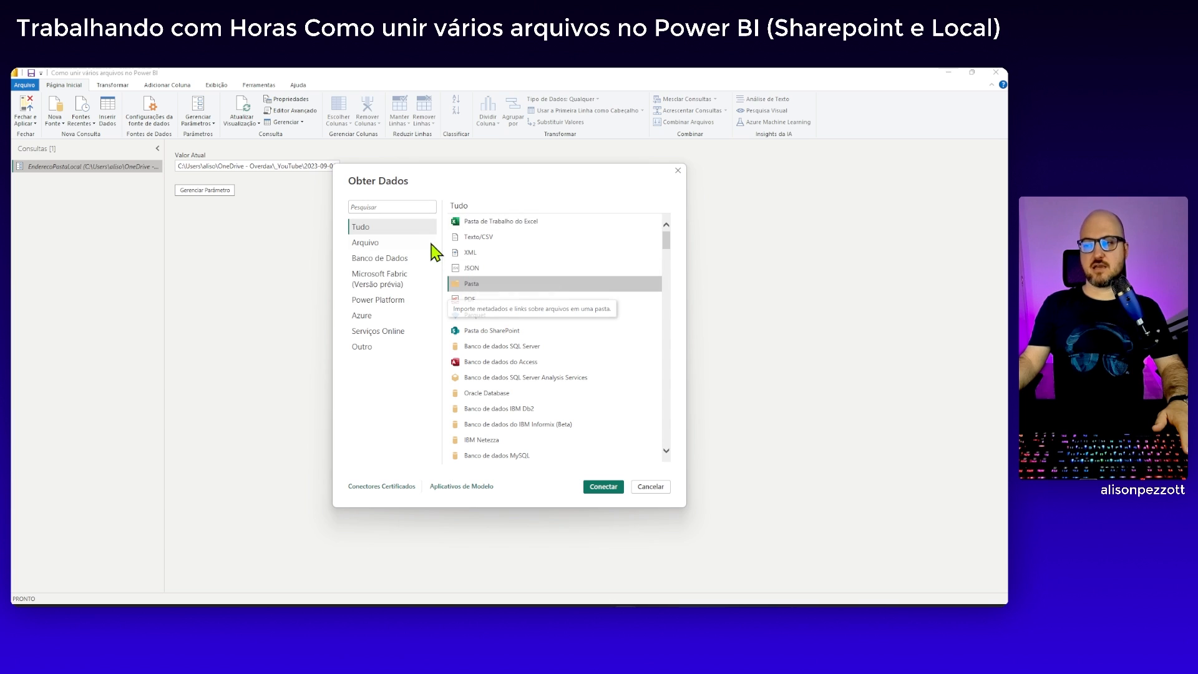
{"action": "left_click", "coordinate": [384, 206]}
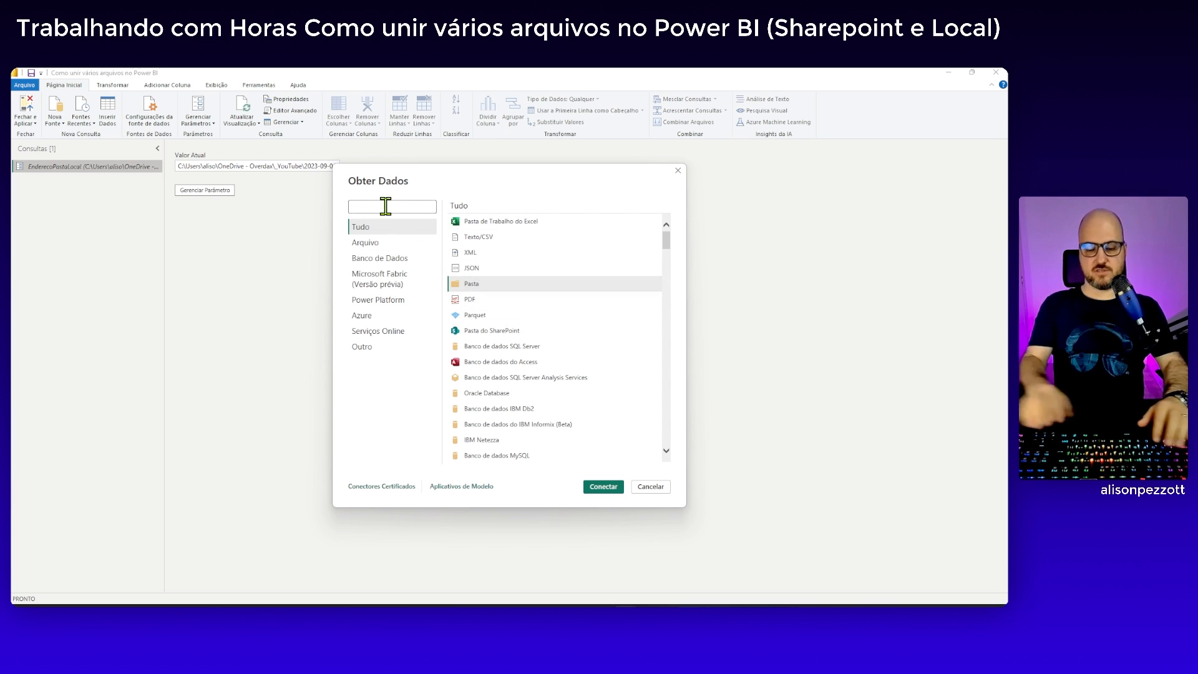
{"action": "type", "text": "Pasta"}
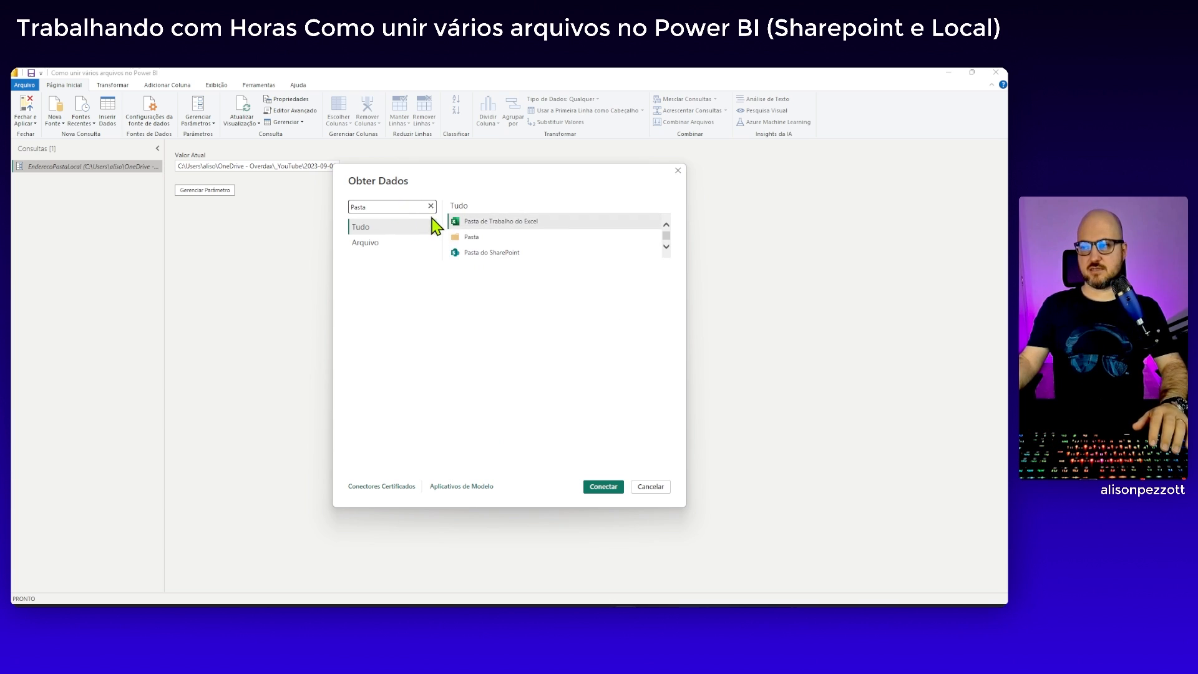
{"action": "left_click", "coordinate": [480, 244]}
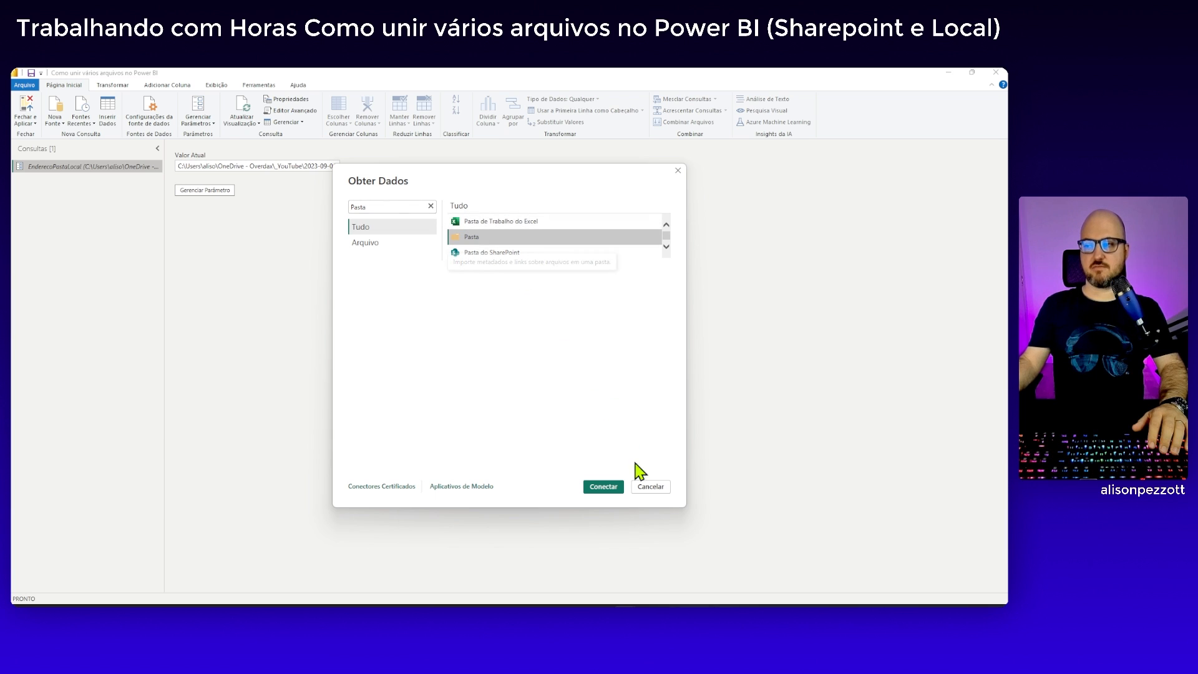
{"action": "left_click", "coordinate": [609, 487]}
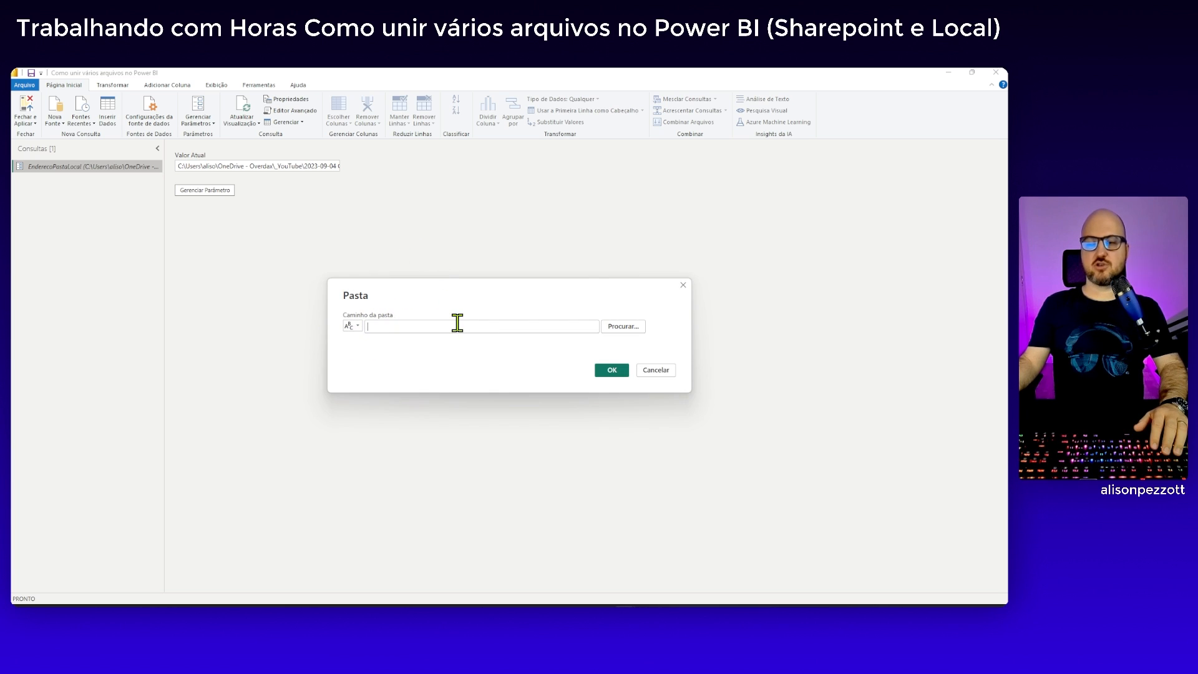
Use the EnderecoPastaLocal parameter as the folder path and load the file list for transformation without combining the files
{"action": "left_click", "coordinate": [358, 326]}
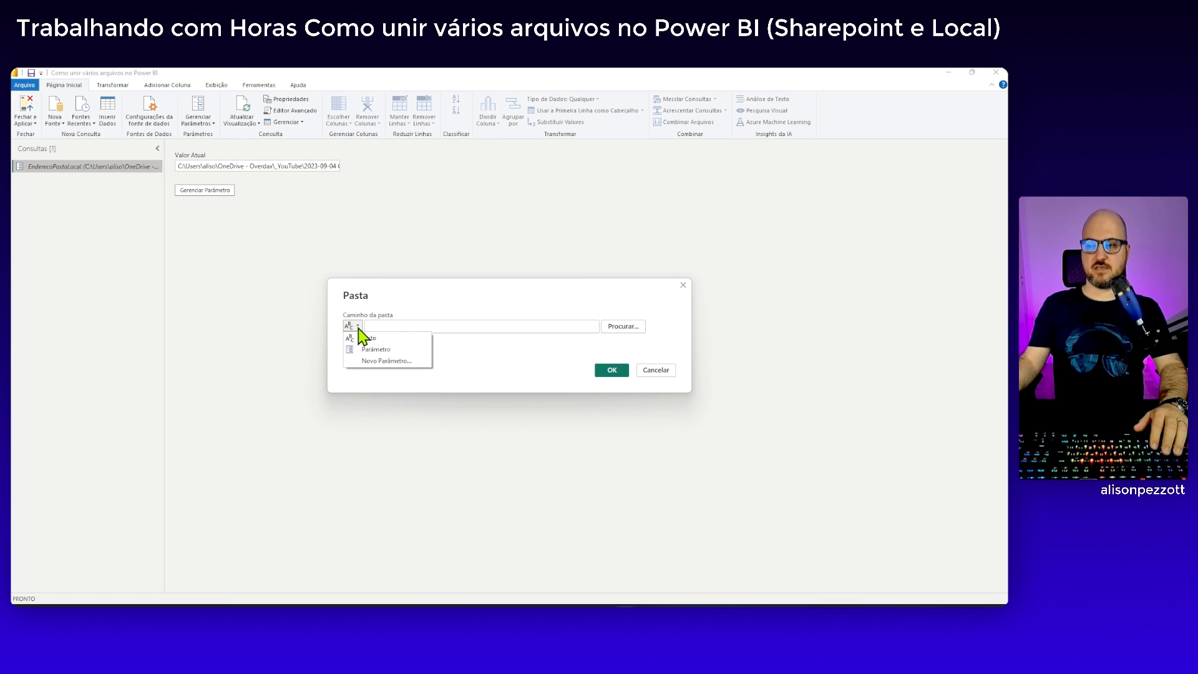
{"action": "left_click", "coordinate": [378, 351]}
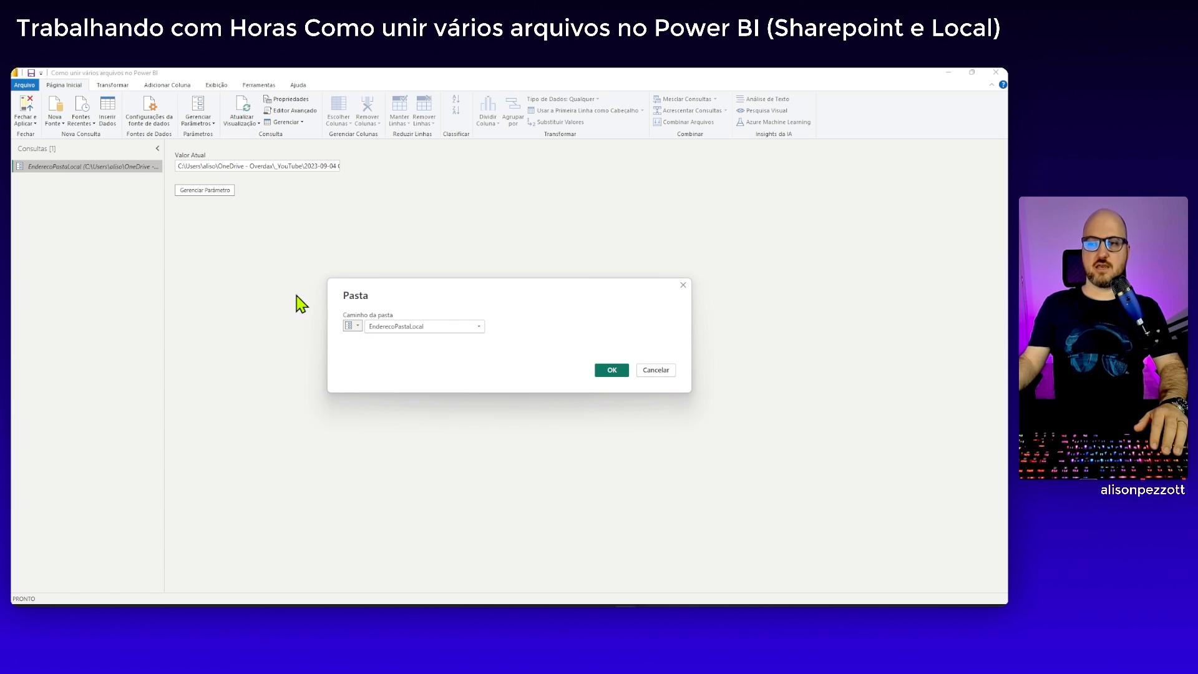
{"action": "left_click", "coordinate": [478, 327]}
{"action": "left_click", "coordinate": [473, 328]}
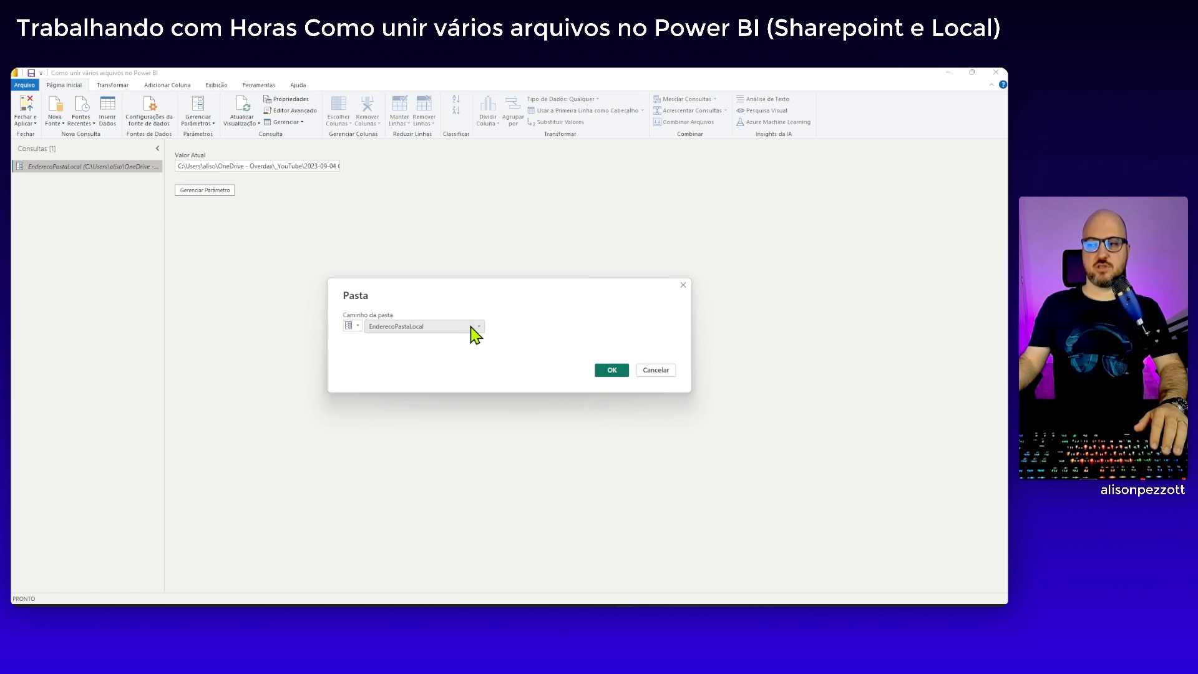
{"action": "left_click", "coordinate": [610, 371]}
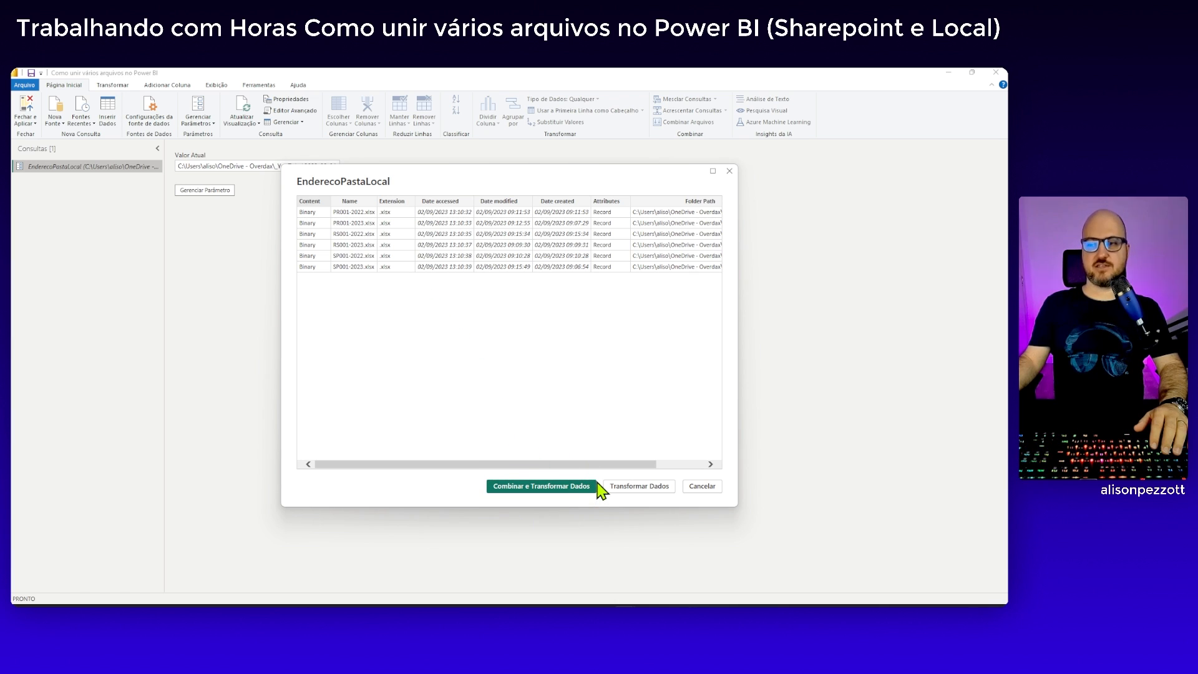
{"action": "left_click", "coordinate": [657, 495]}
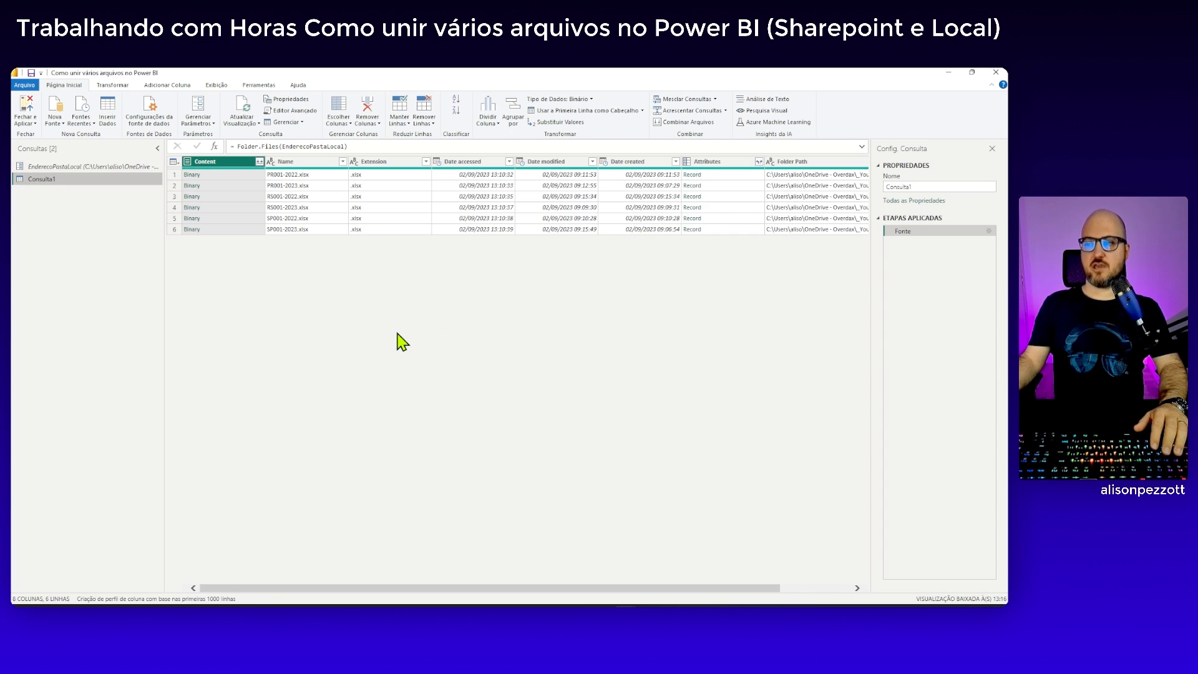
Rename the new folder query as Local
{"action": "double_click", "coordinate": [913, 187]}
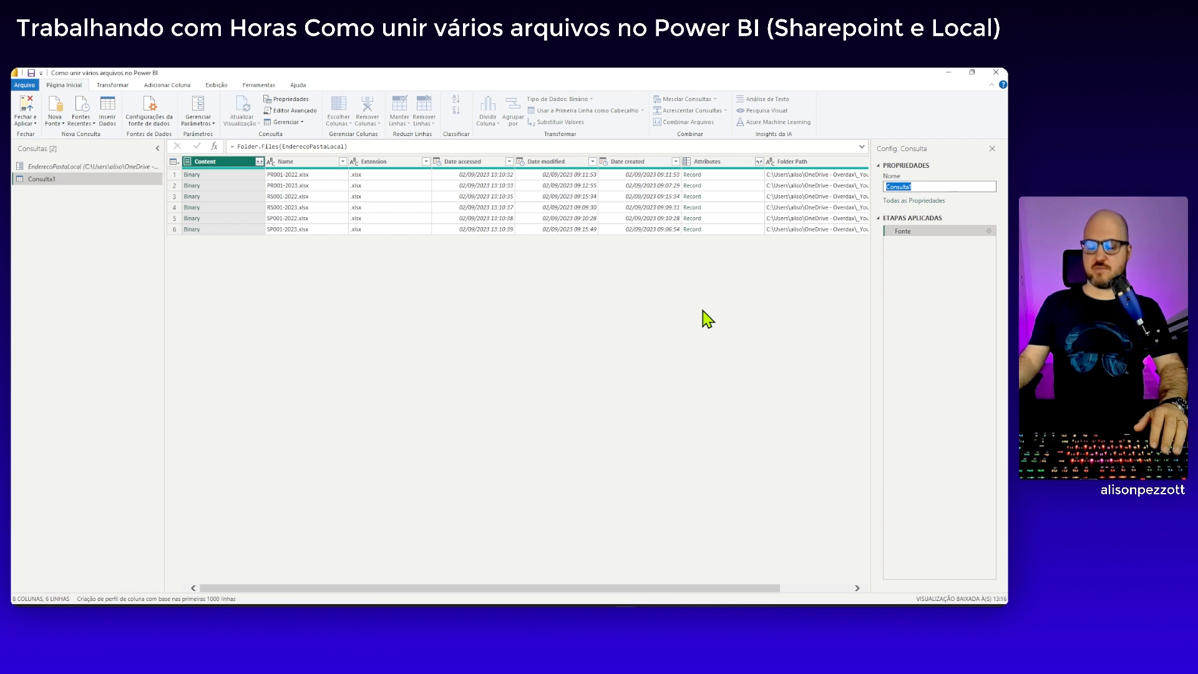
{"action": "type", "text": "Local"}
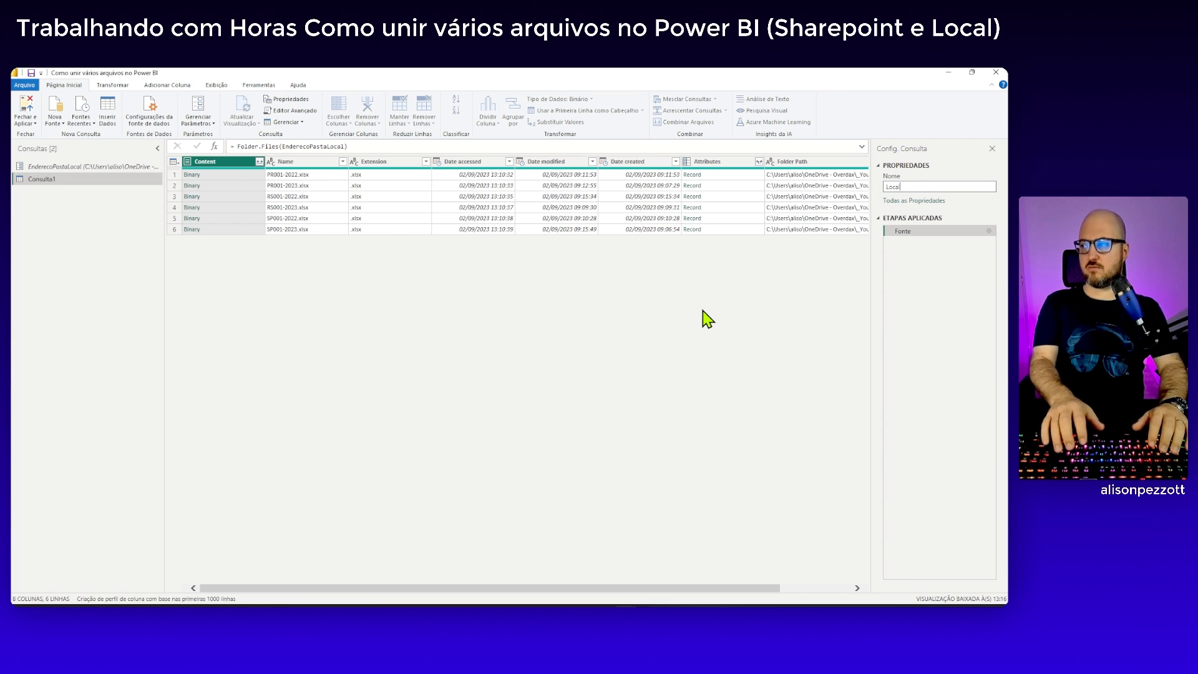
{"action": "key", "text": "Return"}
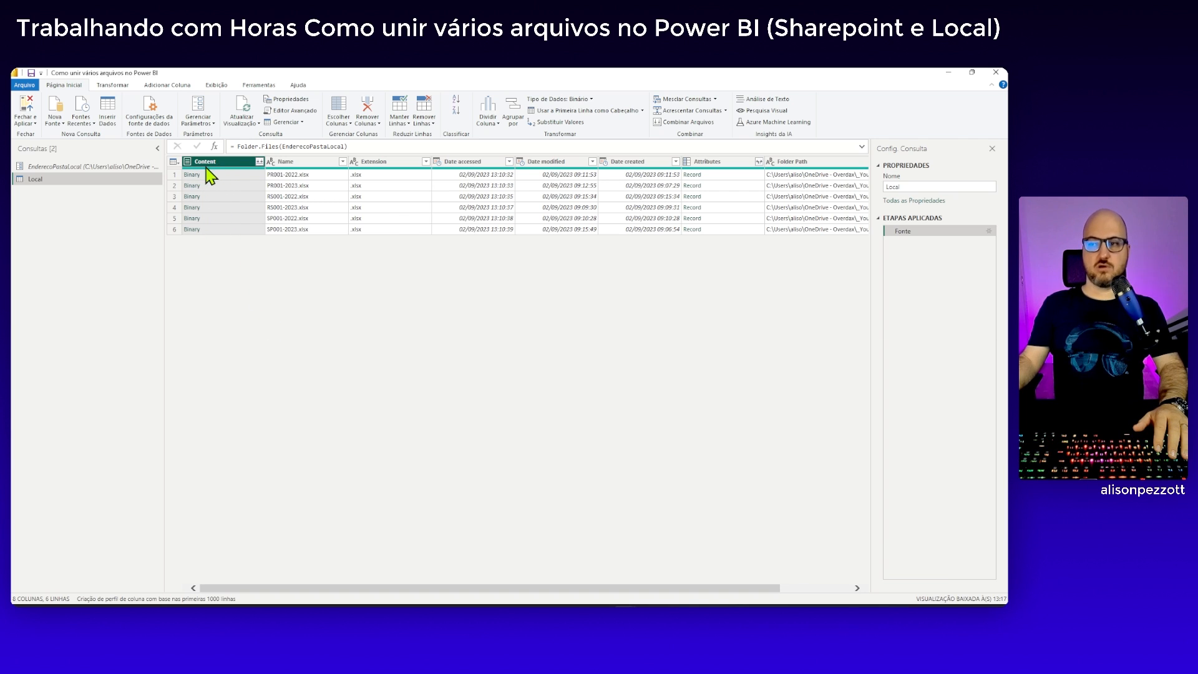
Examine the first three Content file previews, the first row's Extension value and the remaining columns through Folder Path
{"action": "left_click", "coordinate": [221, 176]}
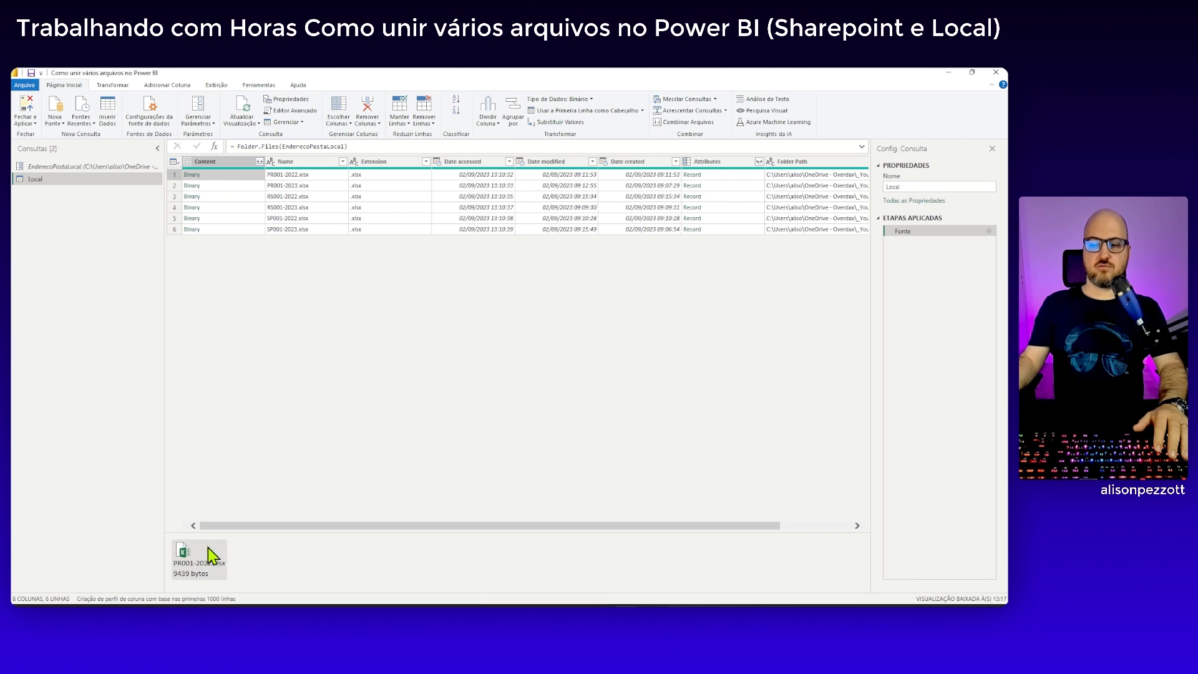
{"action": "left_click", "coordinate": [251, 186]}
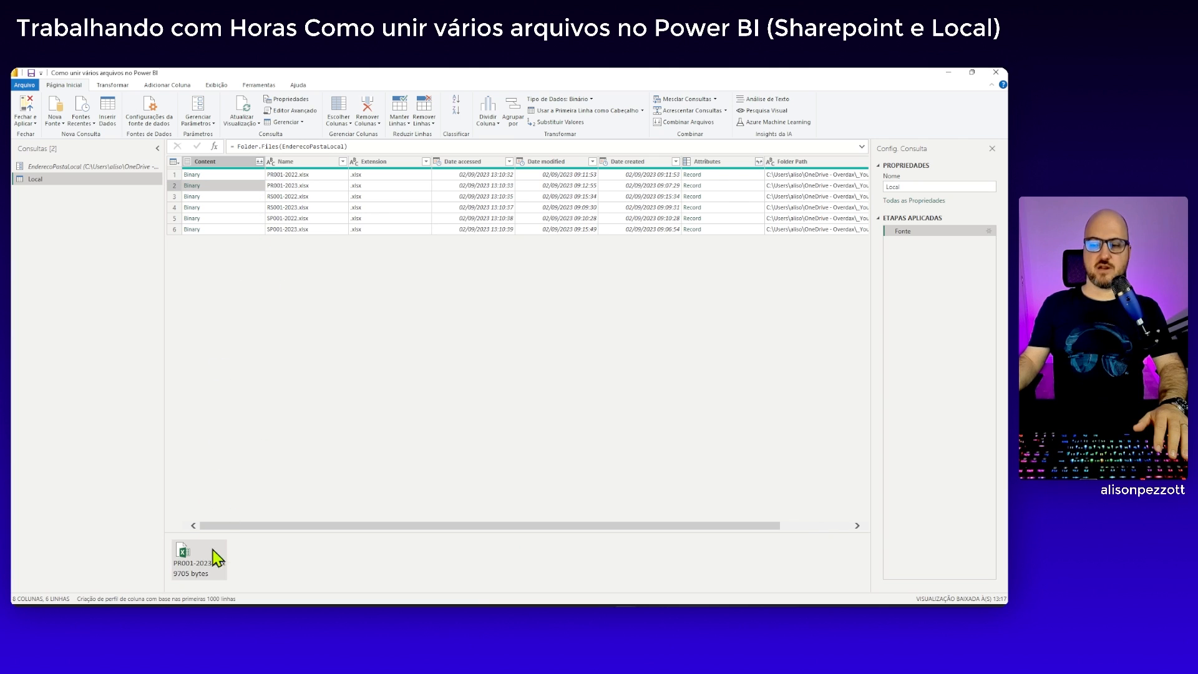
{"action": "left_click_drag", "start_coordinate": [288, 532], "coordinate": [294, 455]}
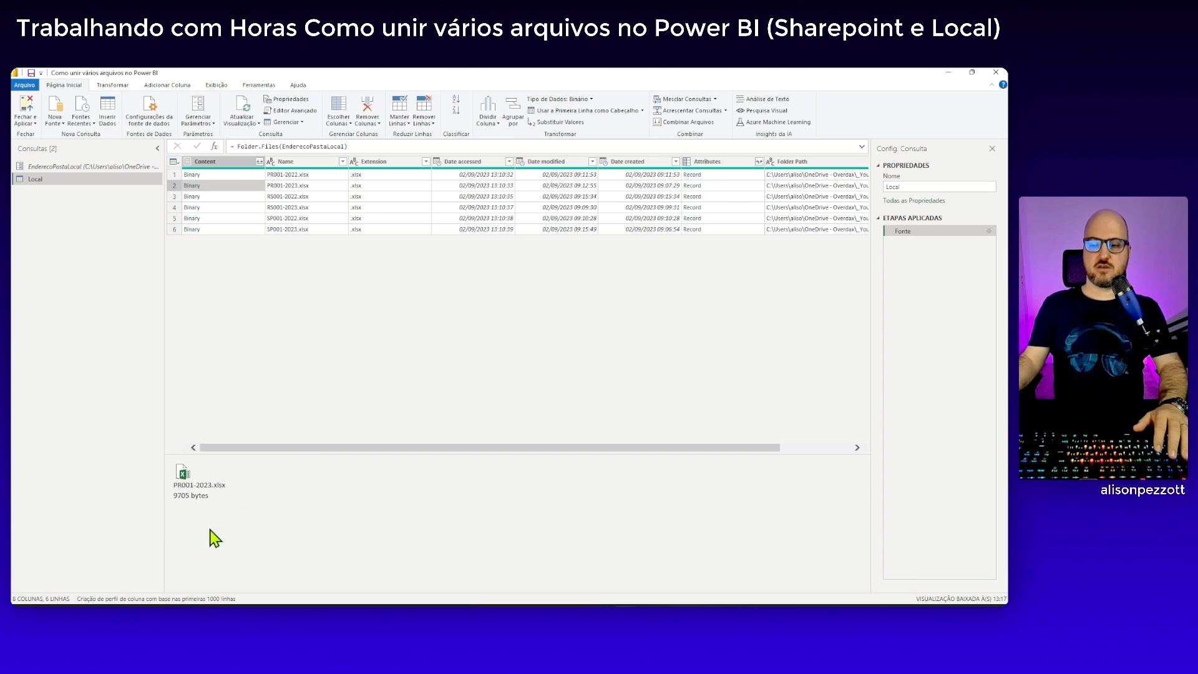
{"action": "left_click", "coordinate": [260, 196]}
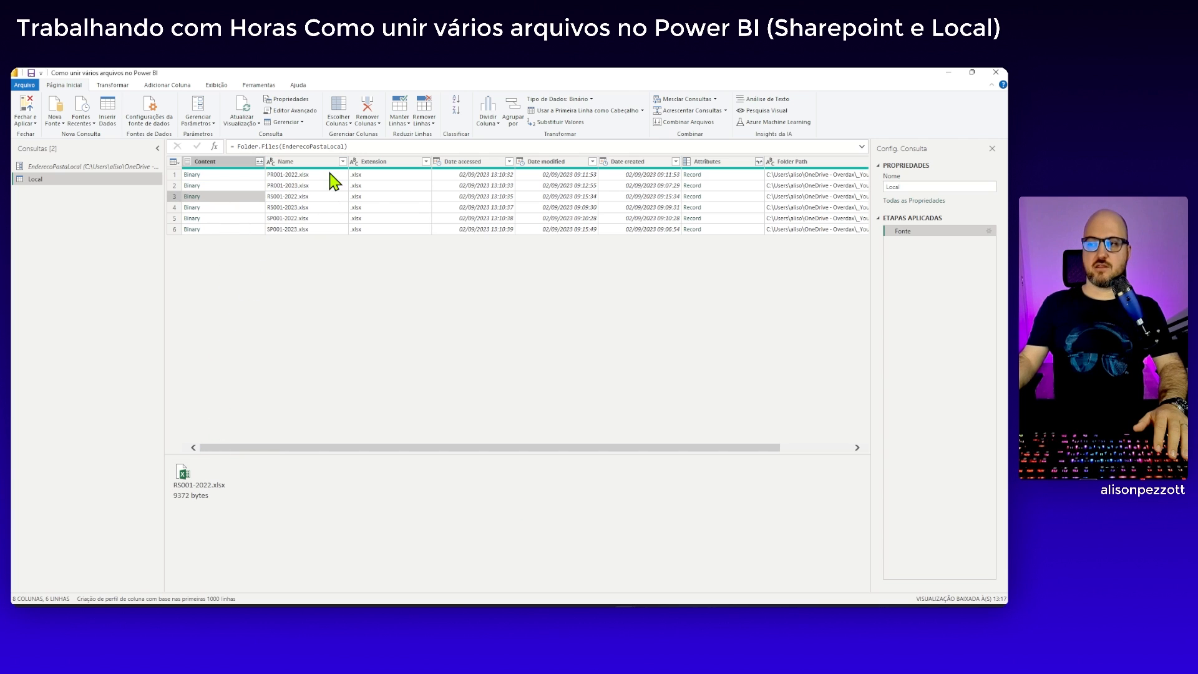
{"action": "left_click", "coordinate": [400, 176]}
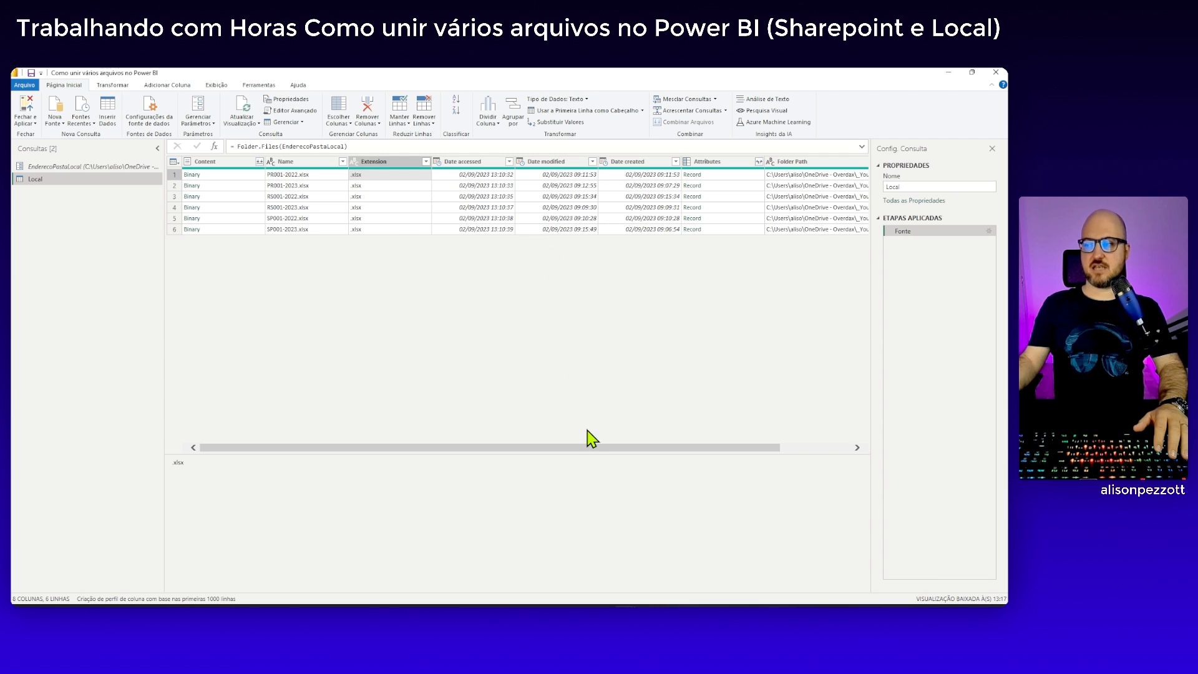
{"action": "left_click_drag", "start_coordinate": [592, 458], "coordinate": [684, 457]}
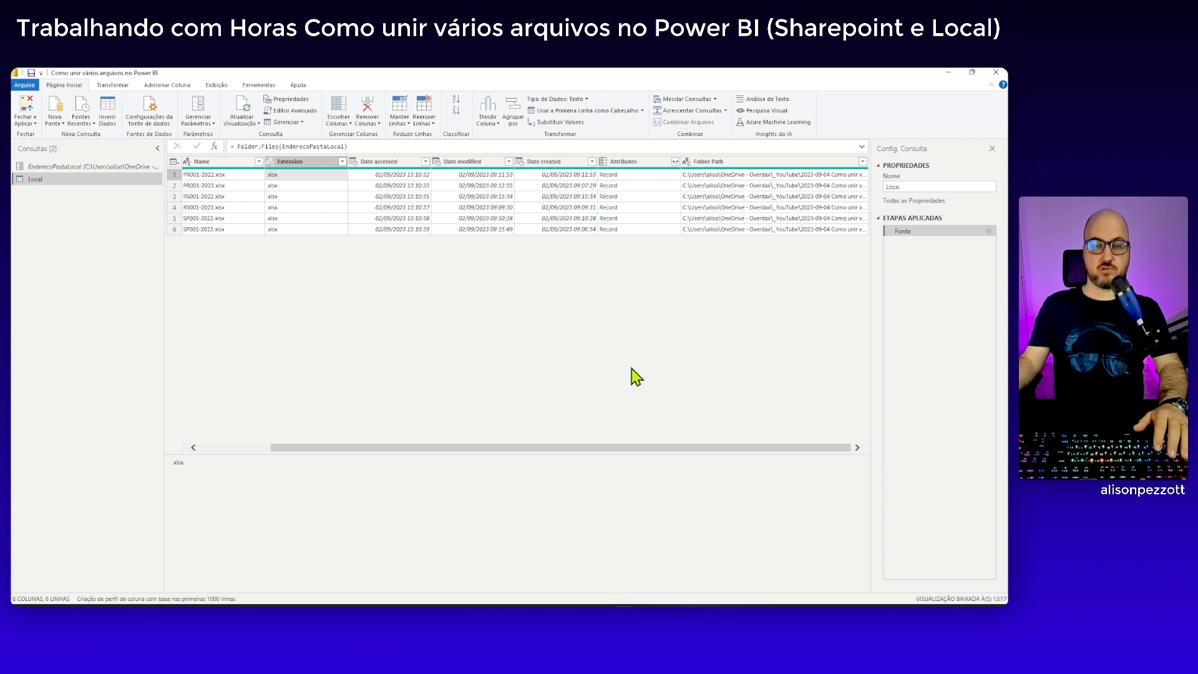
Drill into the Binary content of PR001-2022.xlsx from the Local query's file list
{"action": "left_click_drag", "start_coordinate": [627, 448], "coordinate": [519, 445]}
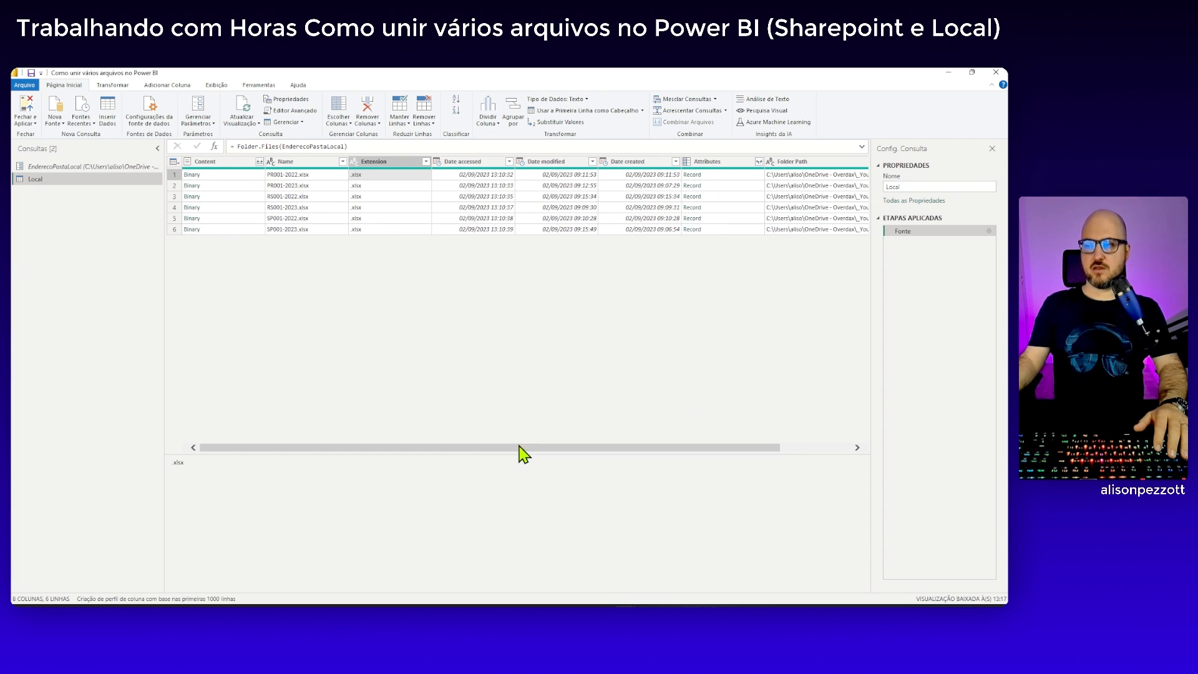
{"action": "left_click", "coordinate": [238, 177]}
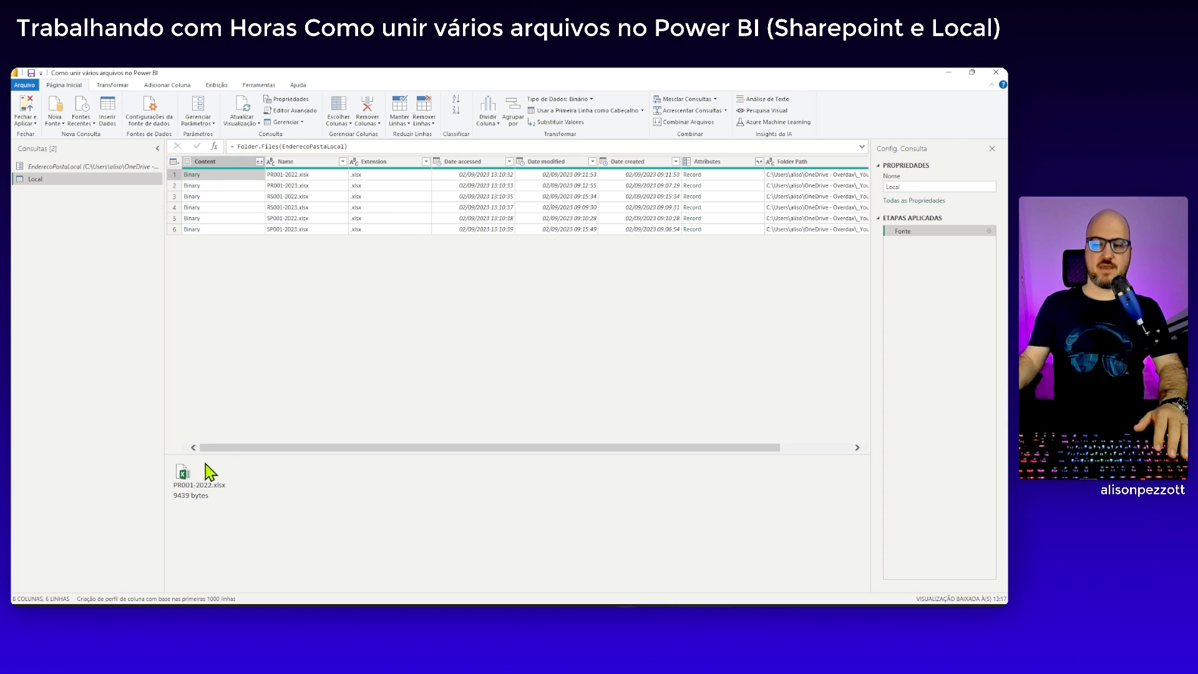
{"action": "left_click", "coordinate": [237, 190]}
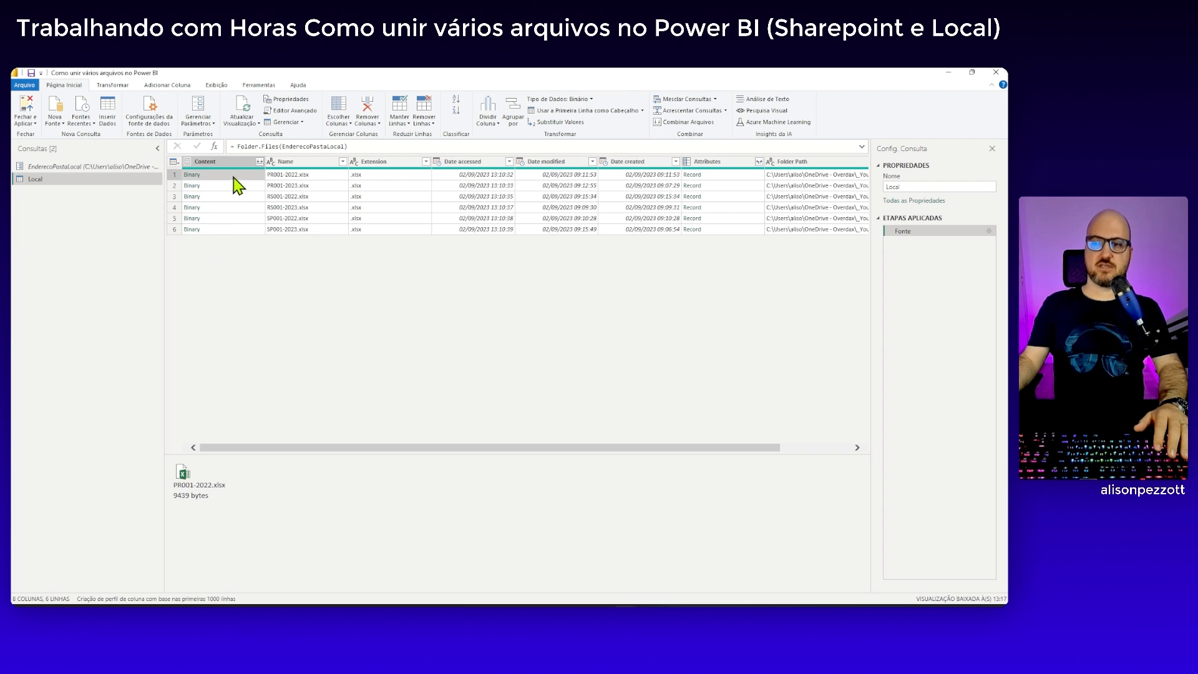
{"action": "left_click", "coordinate": [192, 176]}
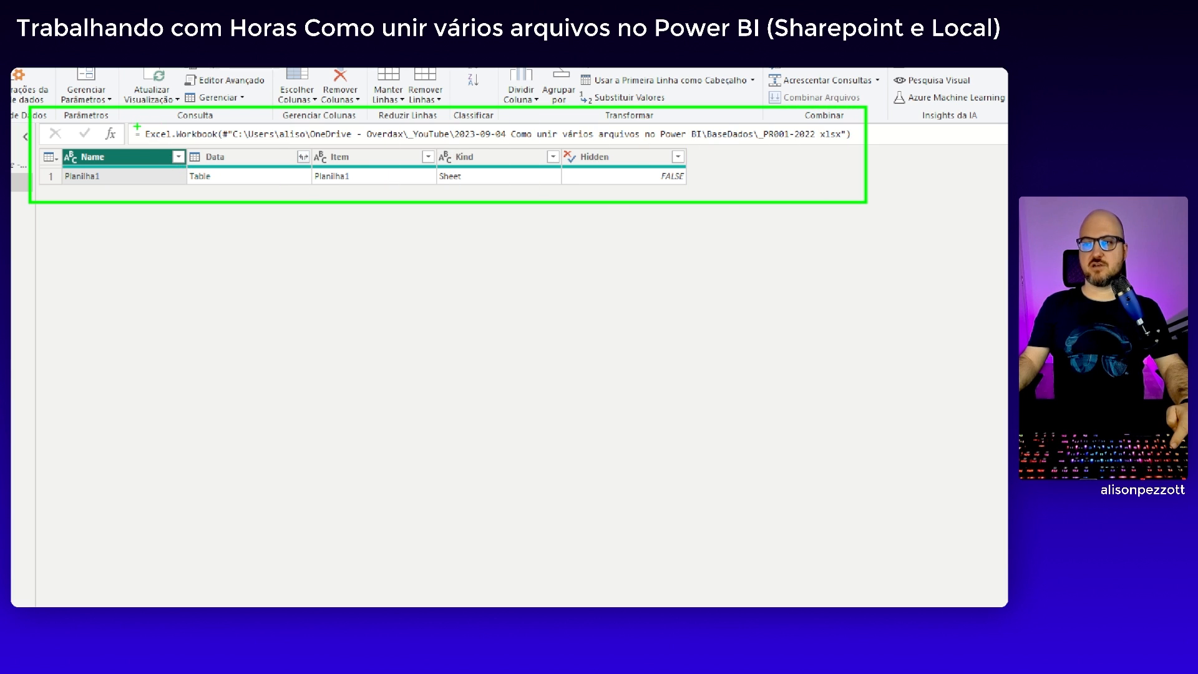
Examine the Excel.Workbook formula and the workbook's Name, Item, Kind and Data columns
{"action": "mouse_move", "coordinate": [131, 120]}
{"action": "left_mouse_down"}
{"action": "mouse_move", "coordinate": [222, 146]}
{"action": "mouse_move", "coordinate": [858, 146]}
{"action": "left_mouse_up"}
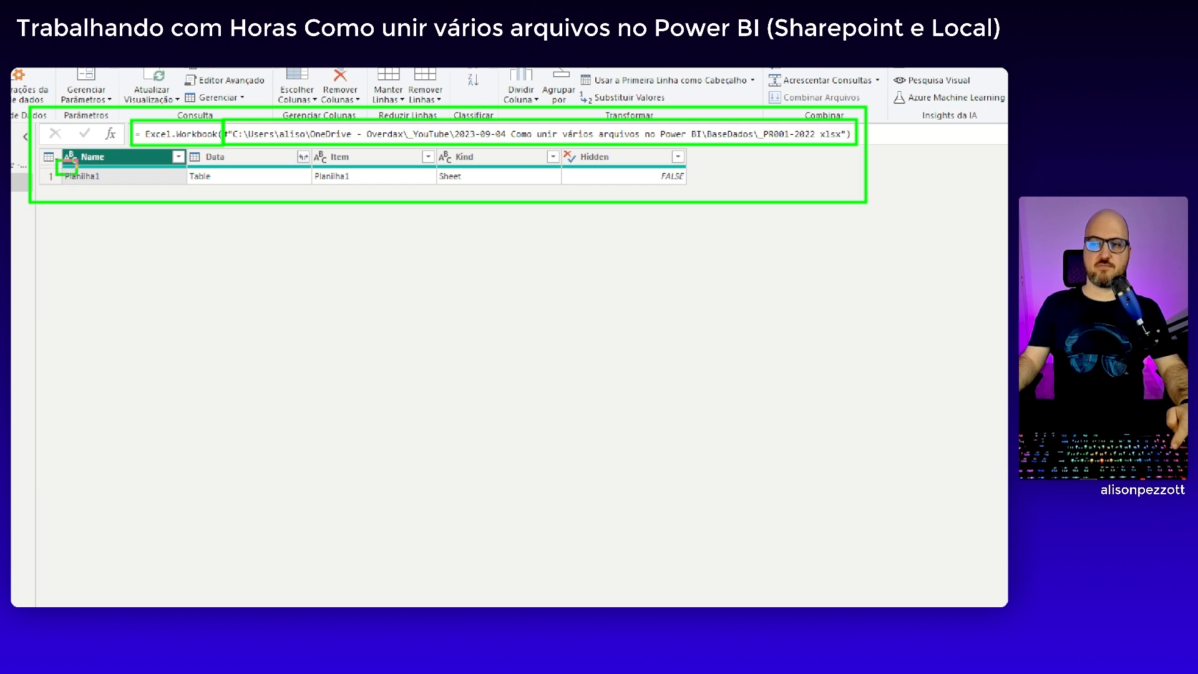
{"action": "left_click_drag", "start_coordinate": [77, 174], "coordinate": [190, 193]}
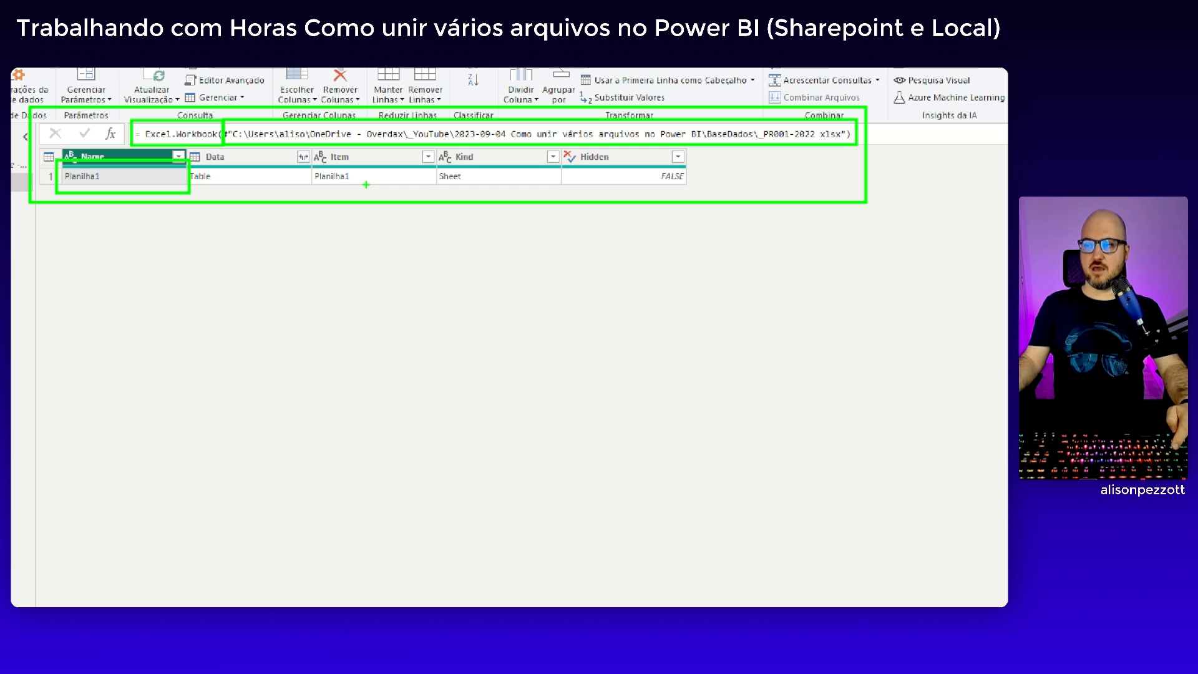
{"action": "left_click_drag", "start_coordinate": [310, 159], "coordinate": [364, 193]}
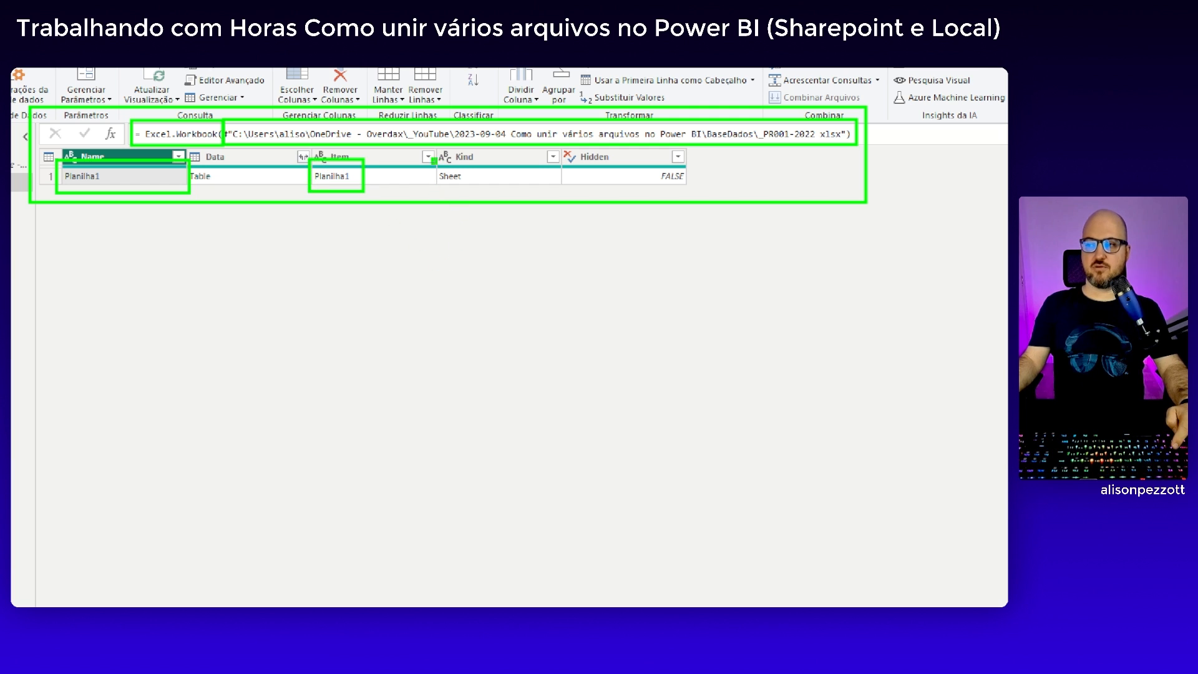
{"action": "left_click_drag", "start_coordinate": [432, 160], "coordinate": [477, 193]}
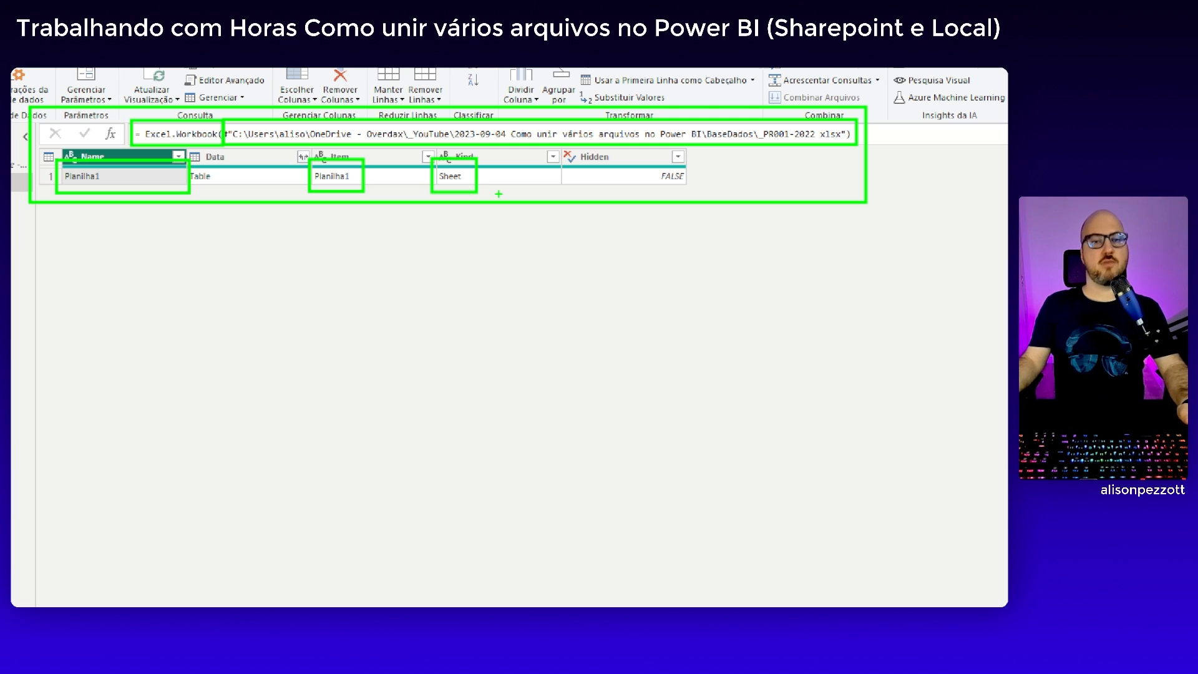
{"action": "mouse_move", "coordinate": [183, 154]}
{"action": "left_mouse_down"}
{"action": "mouse_move", "coordinate": [215, 179]}
{"action": "mouse_move", "coordinate": [320, 195]}
{"action": "left_mouse_up"}
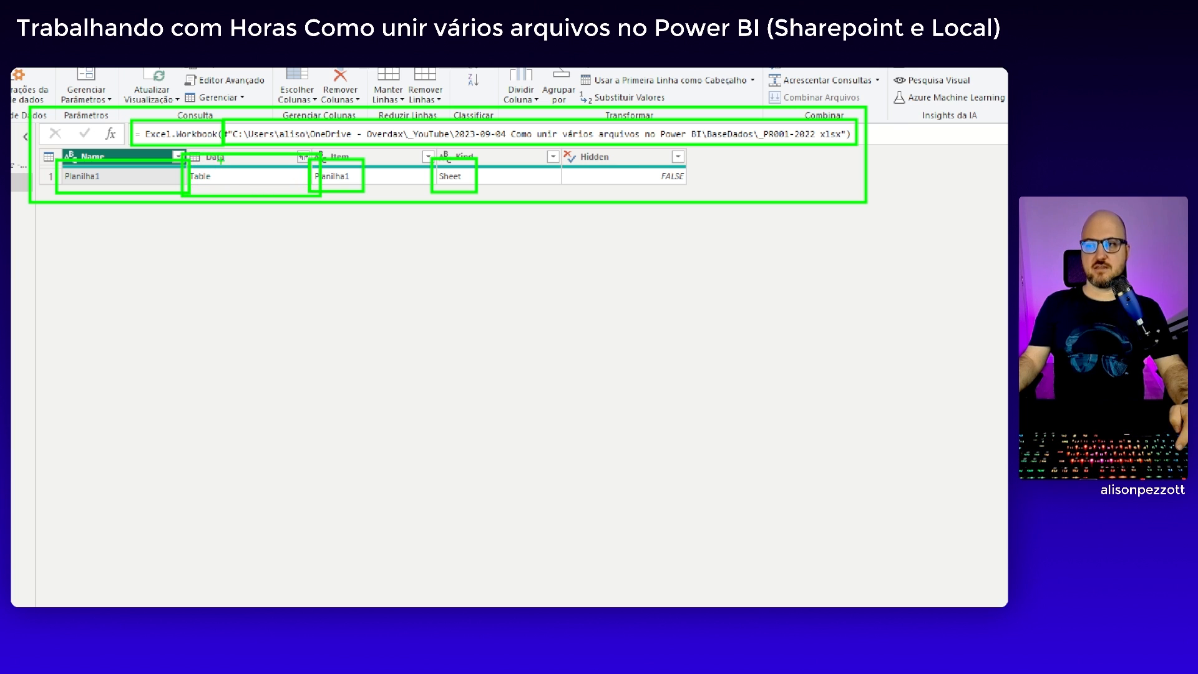
{"action": "key", "text": "e"}
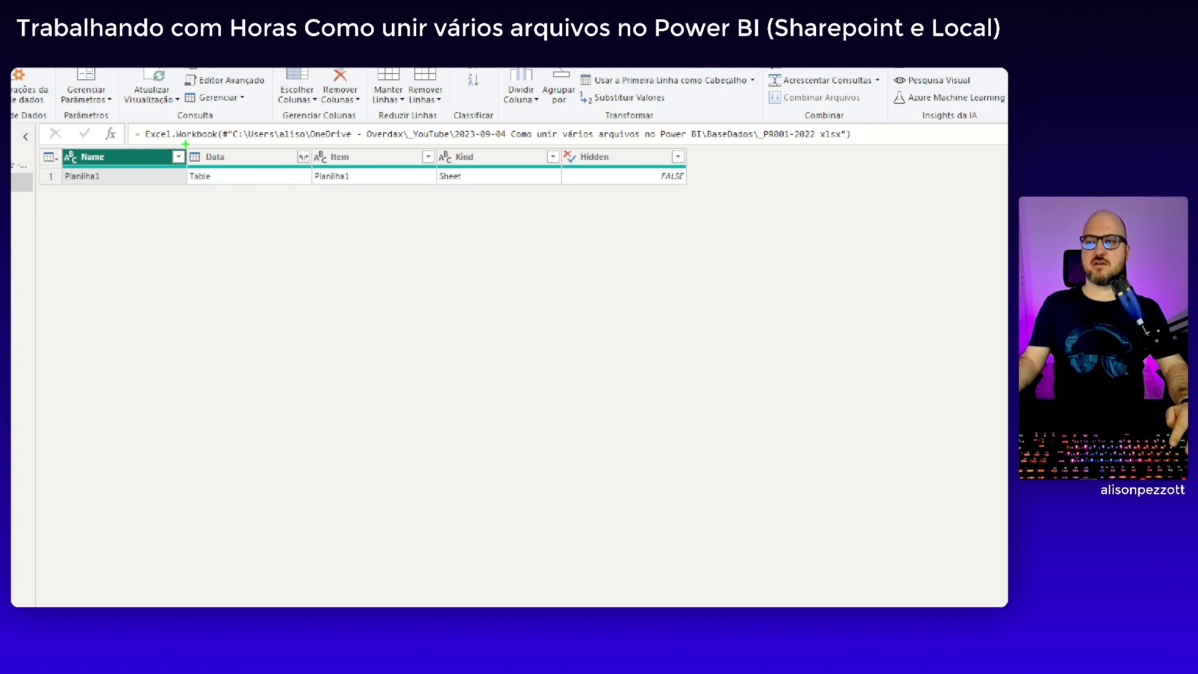
{"action": "left_click_drag", "start_coordinate": [185, 144], "coordinate": [315, 167]}
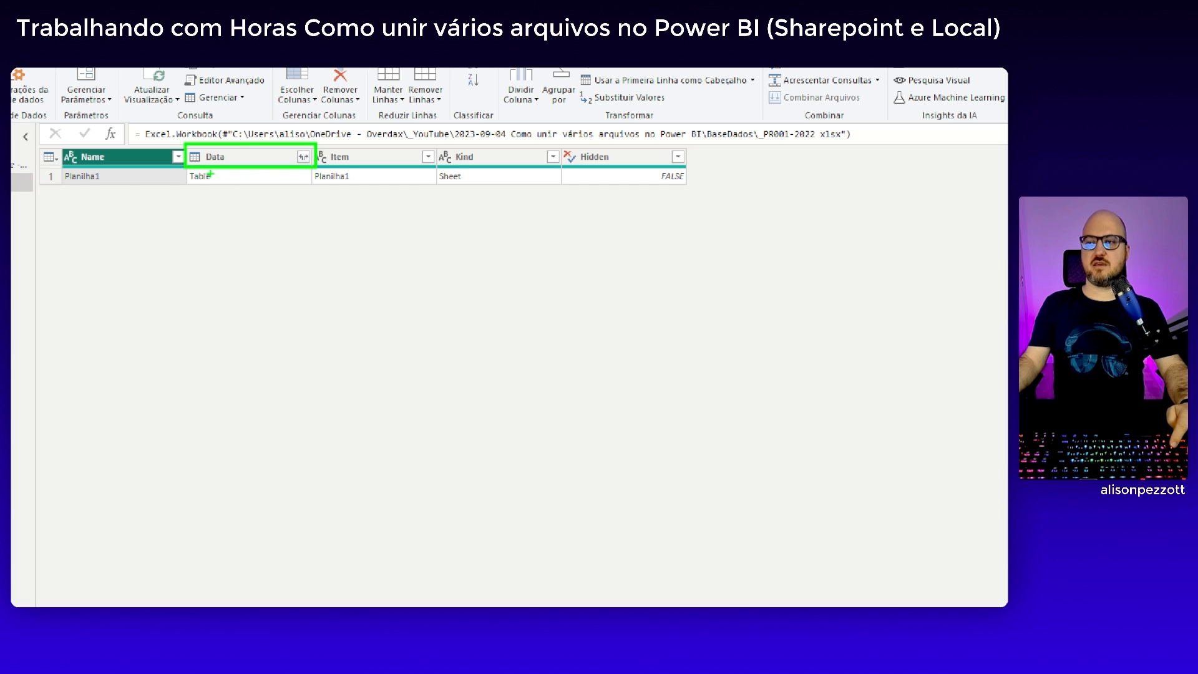
{"action": "left_click_drag", "start_coordinate": [186, 167], "coordinate": [221, 189]}
{"action": "key", "text": "Escape"}
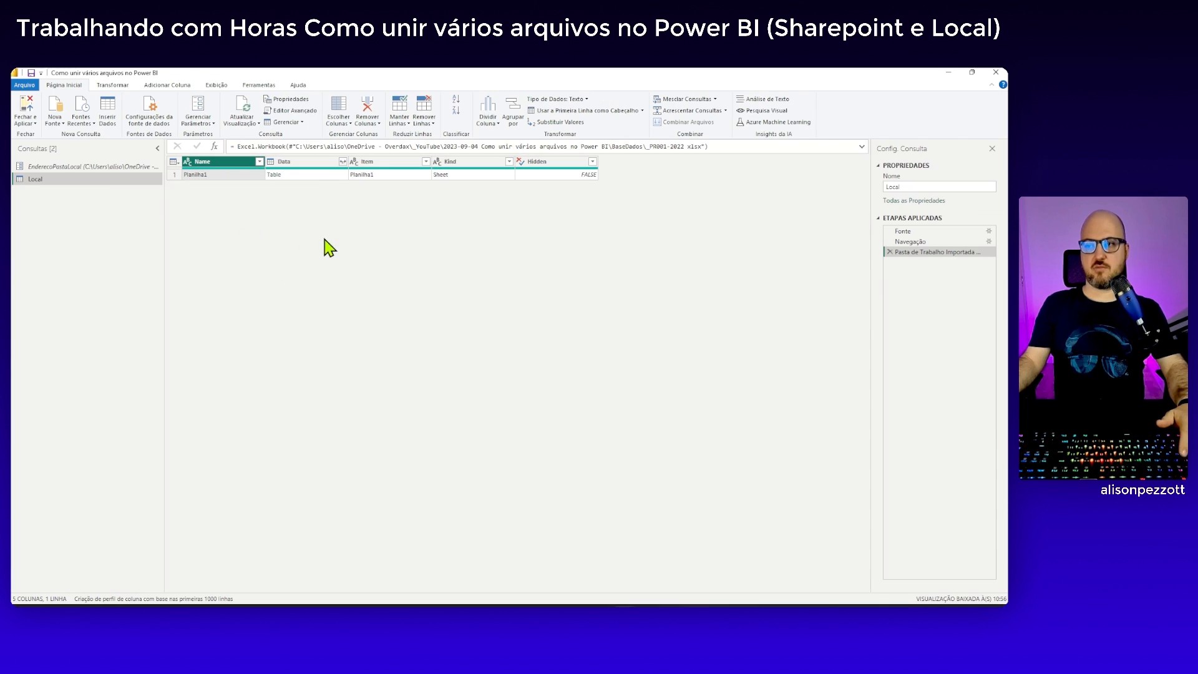
Open the Planilha1 table from the Data column and examine its Filial, Data and Receita headings and rows
{"action": "left_click", "coordinate": [274, 176]}
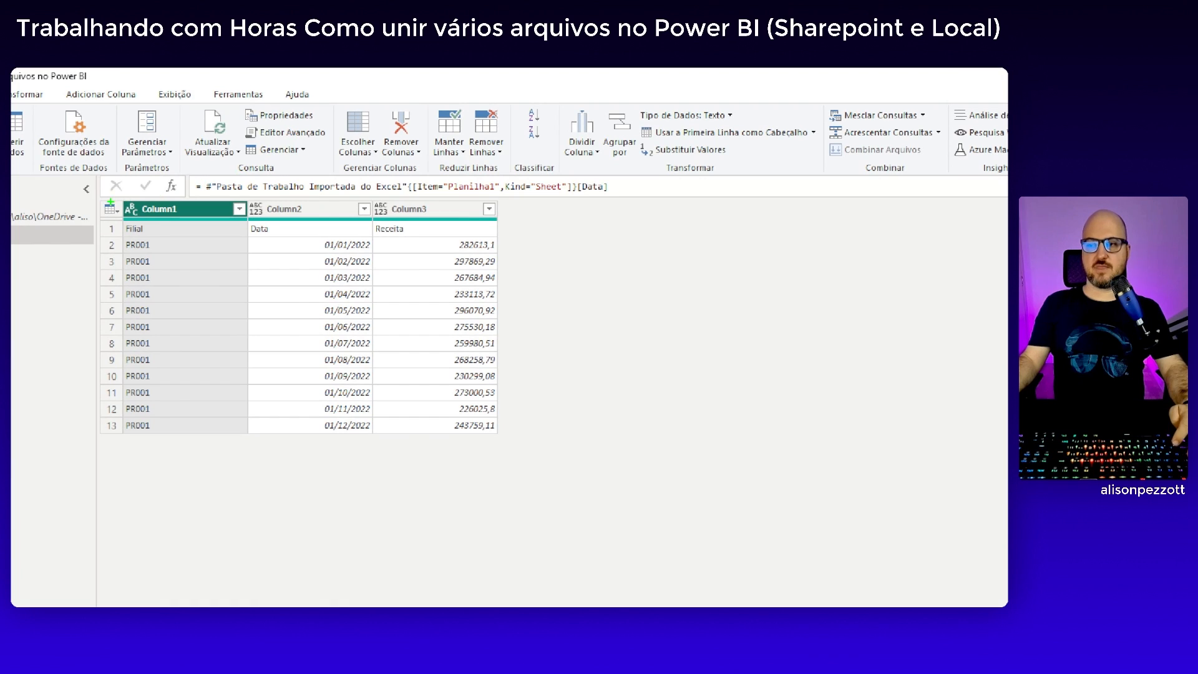
{"action": "mouse_move", "coordinate": [93, 188]}
{"action": "left_mouse_down"}
{"action": "mouse_move", "coordinate": [238, 309]}
{"action": "mouse_move", "coordinate": [524, 450]}
{"action": "left_mouse_up"}
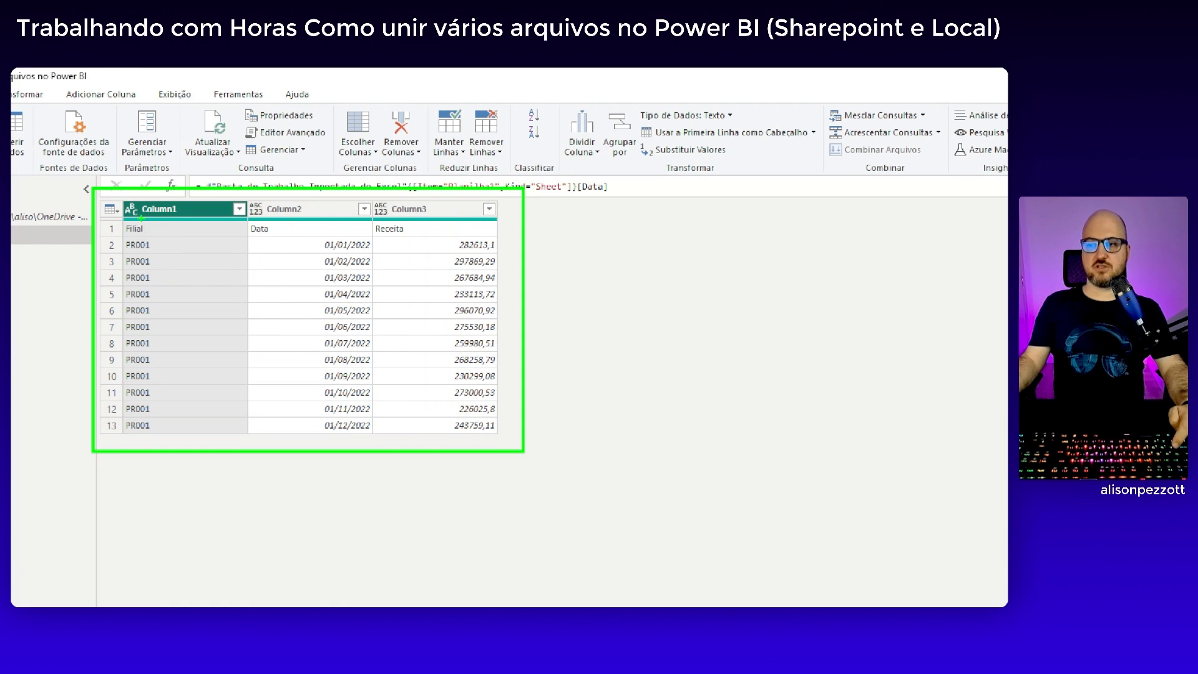
{"action": "left_click_drag", "start_coordinate": [146, 201], "coordinate": [276, 234]}
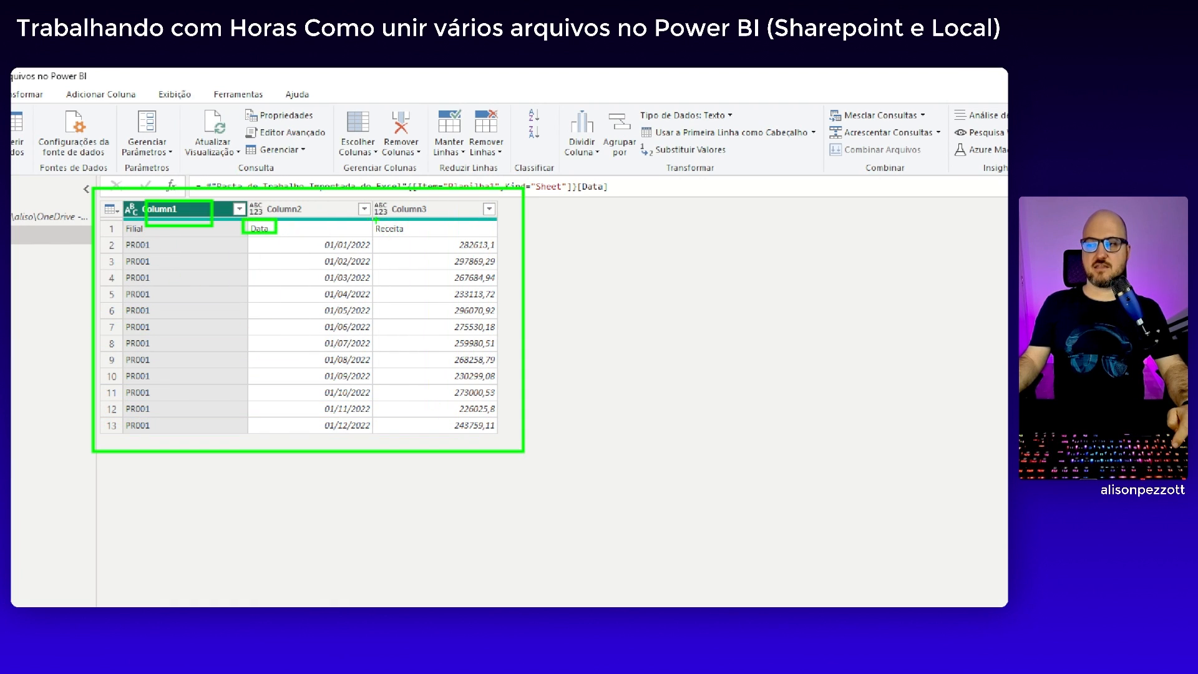
{"action": "left_click_drag", "start_coordinate": [369, 221], "coordinate": [415, 235]}
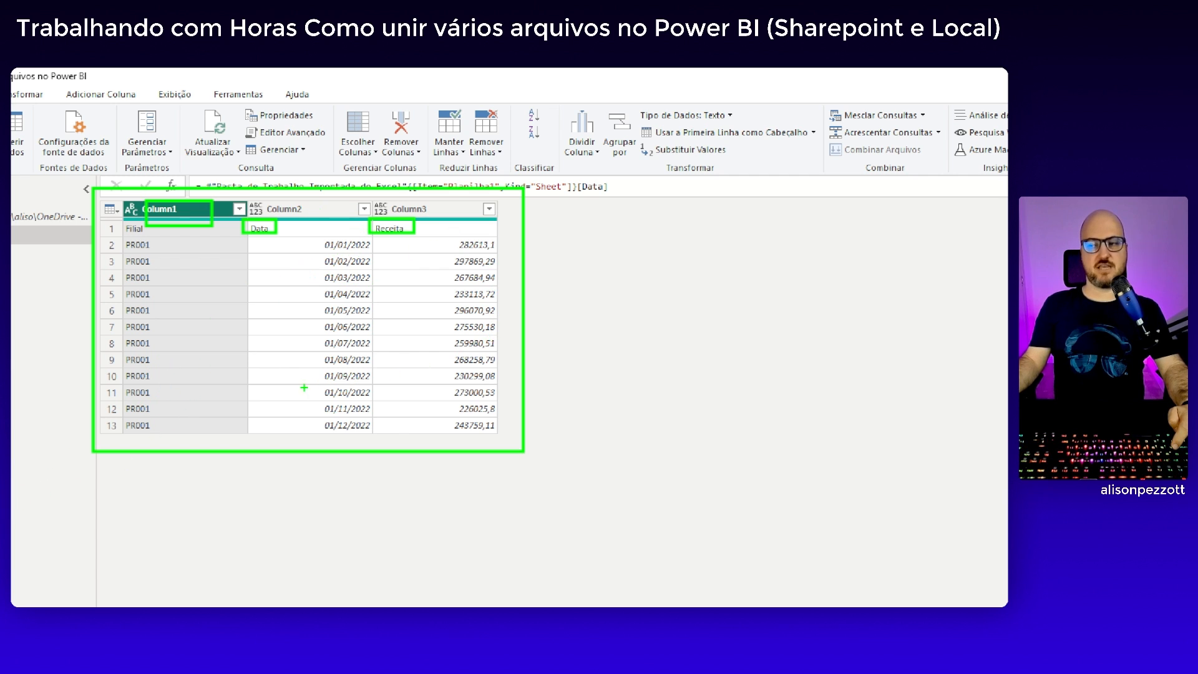
{"action": "left_click_drag", "start_coordinate": [118, 461], "coordinate": [476, 500]}
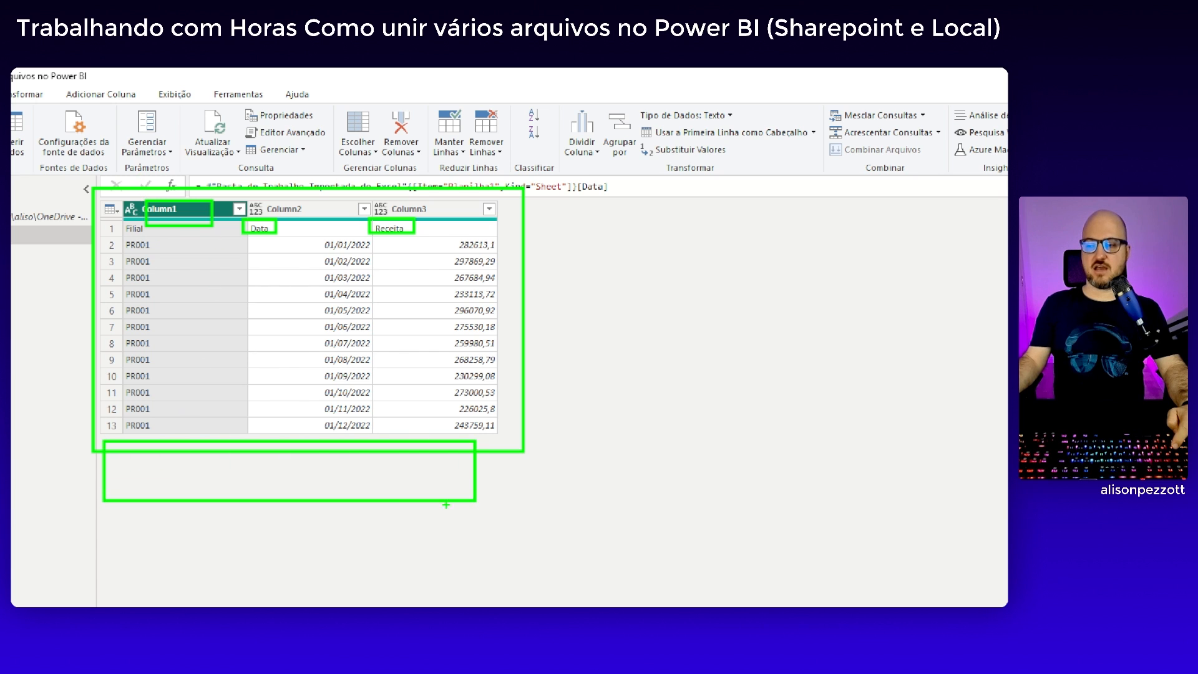
{"action": "mouse_move", "coordinate": [55, 499]}
{"action": "left_mouse_down"}
{"action": "mouse_move", "coordinate": [198, 526]}
{"action": "mouse_move", "coordinate": [565, 548]}
{"action": "left_mouse_up"}
{"action": "left_click_drag", "start_coordinate": [131, 542], "coordinate": [533, 592]}
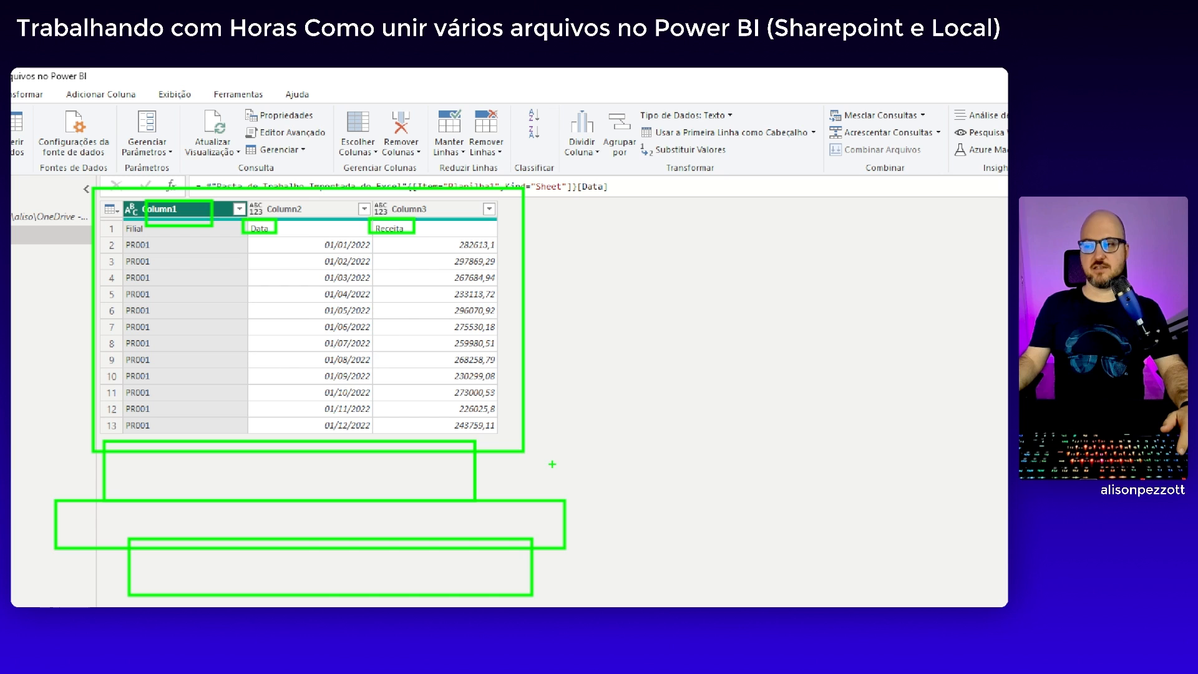
{"action": "key", "text": "Escape"}
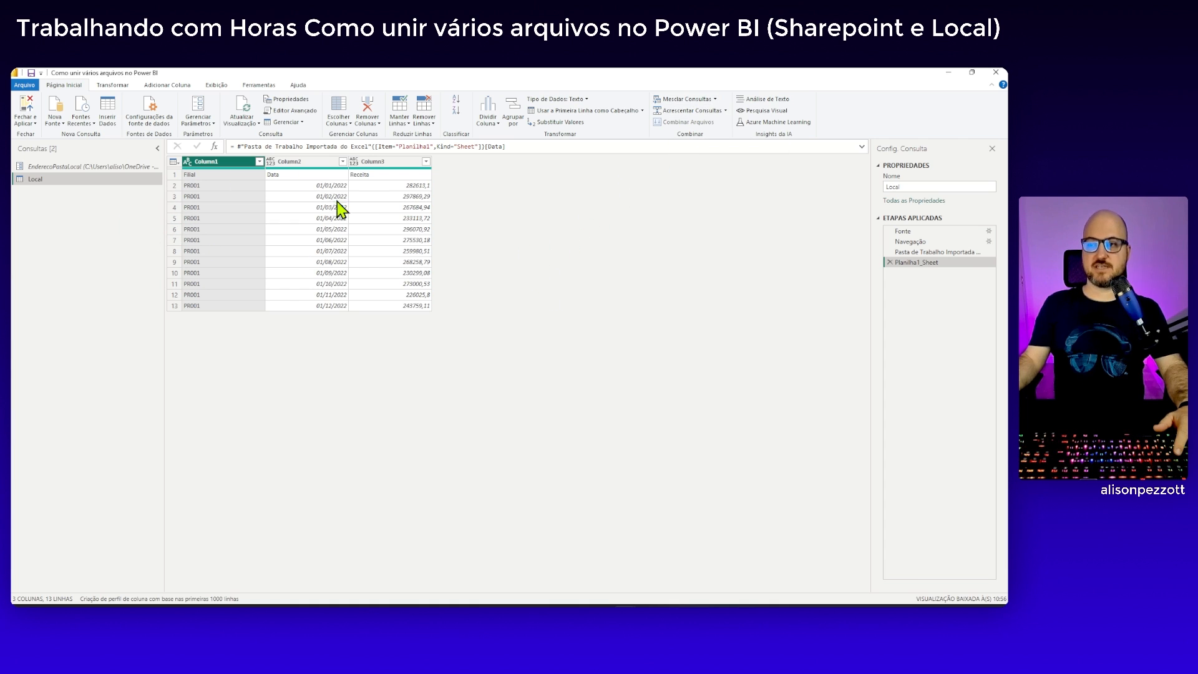
Delete every applied step after Fonte to return the Local query to the file list
{"action": "left_click", "coordinate": [890, 262]}
{"action": "left_click", "coordinate": [890, 252]}
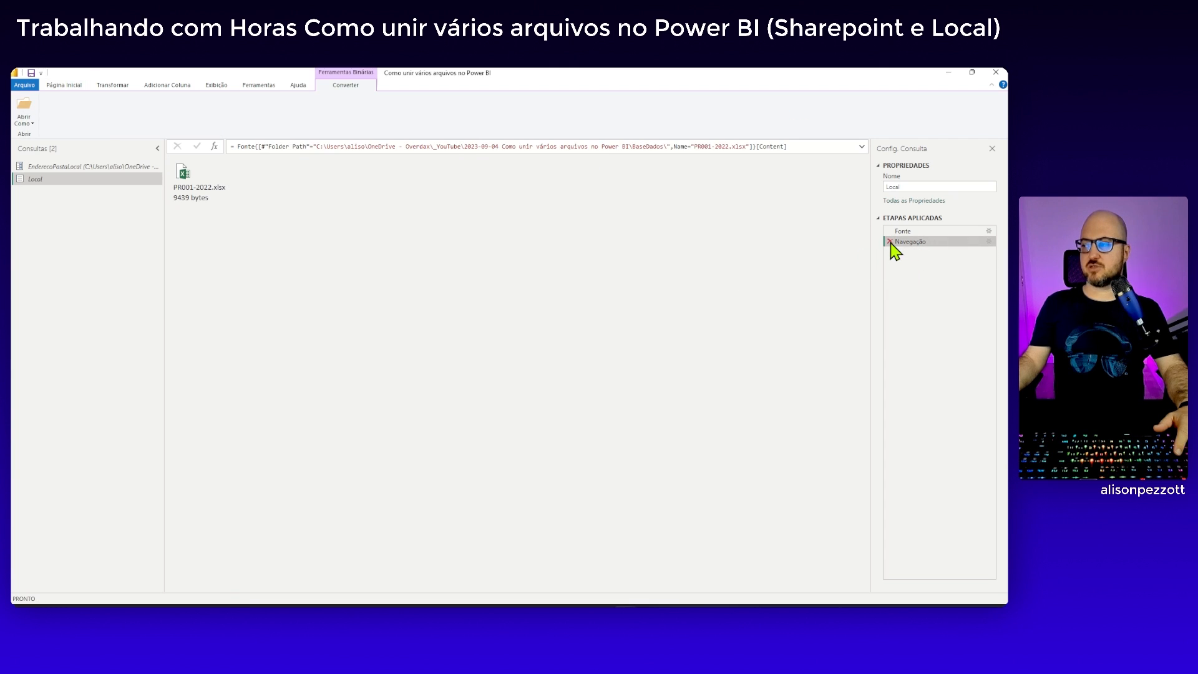
{"action": "left_click", "coordinate": [890, 242]}
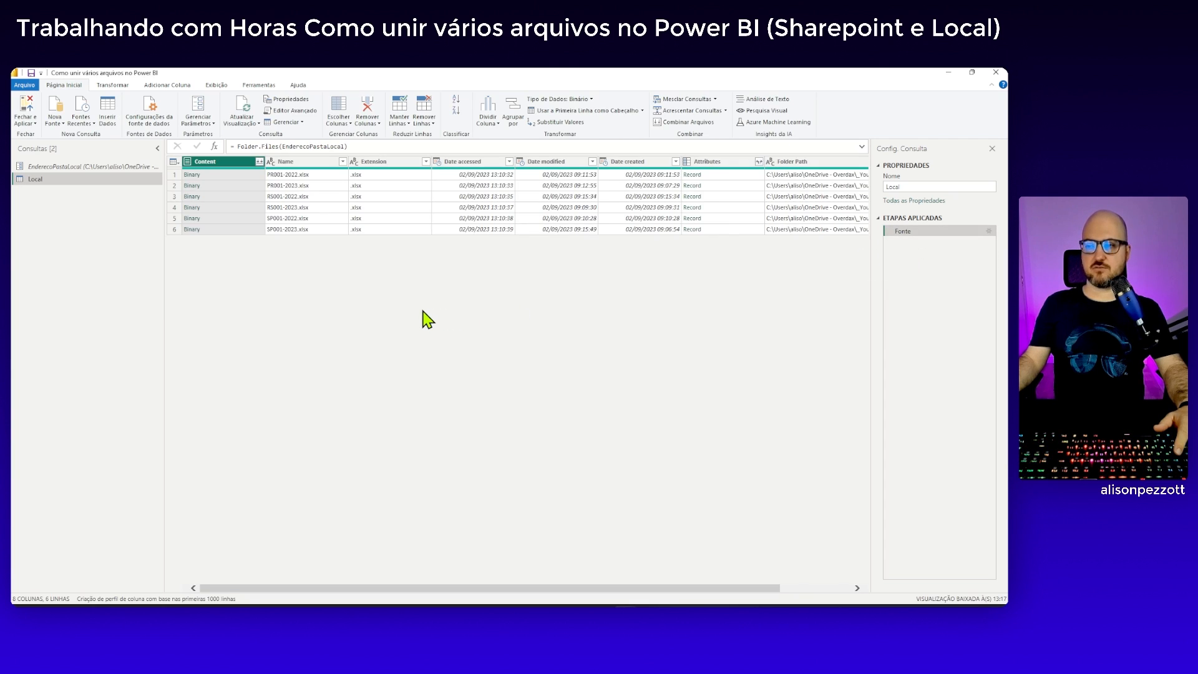
Enlarge the editor's display and narrow the query list to give the data preview more room
{"action": "key", "text": "ctrl+plus"}
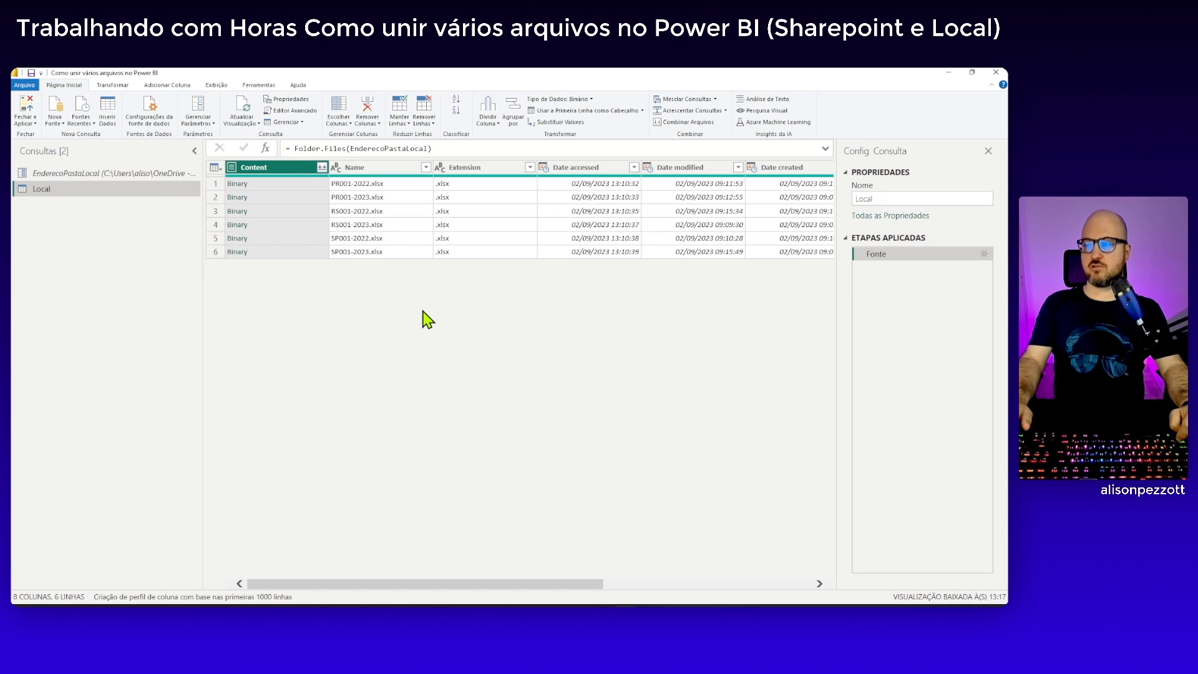
{"action": "key", "text": "ctrl+plus"}
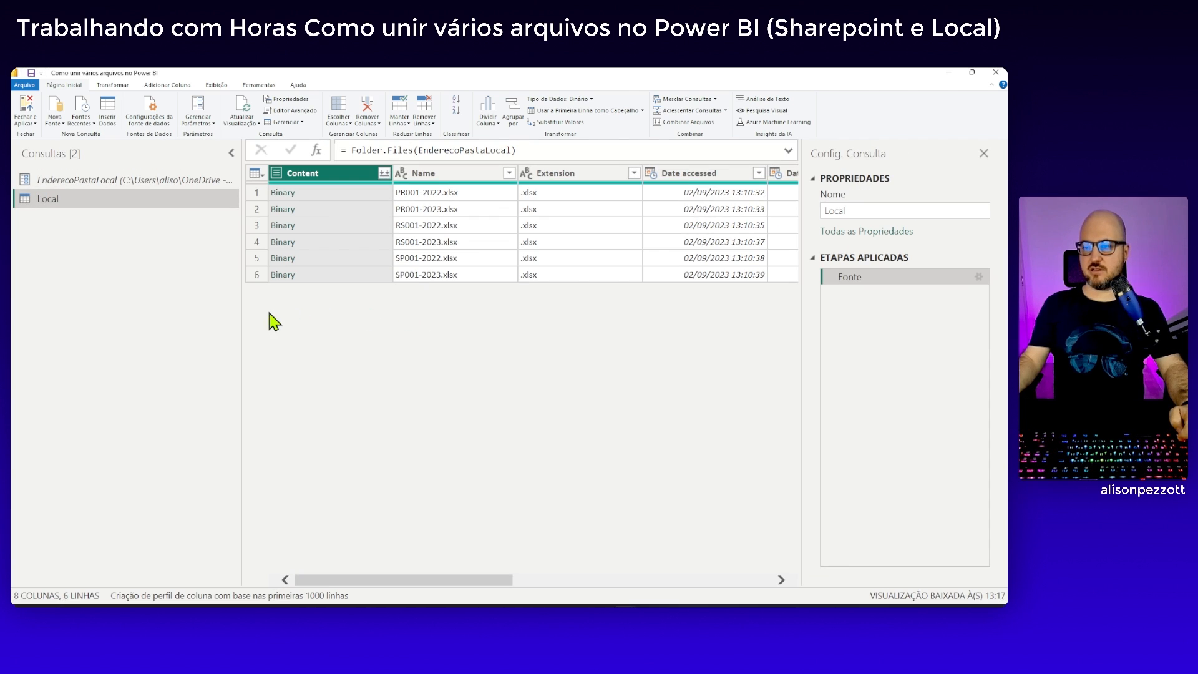
{"action": "left_click_drag", "start_coordinate": [241, 314], "coordinate": [110, 302]}
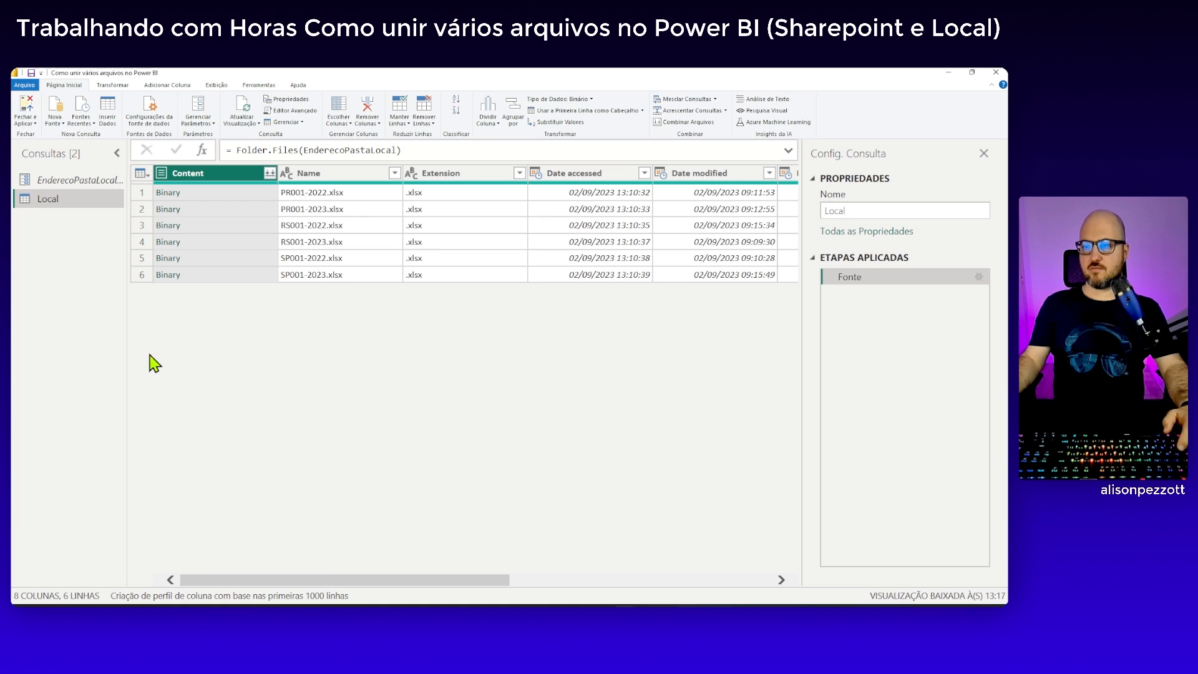
{"action": "left_click_drag", "start_coordinate": [320, 581], "coordinate": [294, 584]}
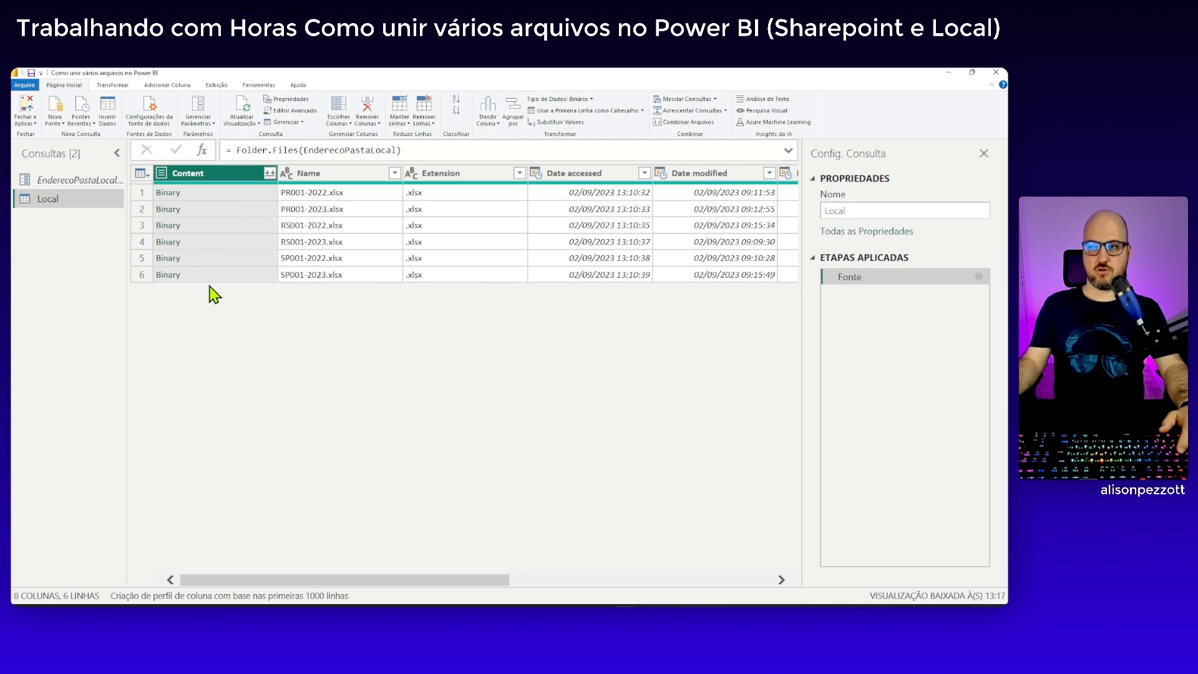
Start a custom column in the Local query and name it Tabelas
{"action": "left_click", "coordinate": [161, 85]}
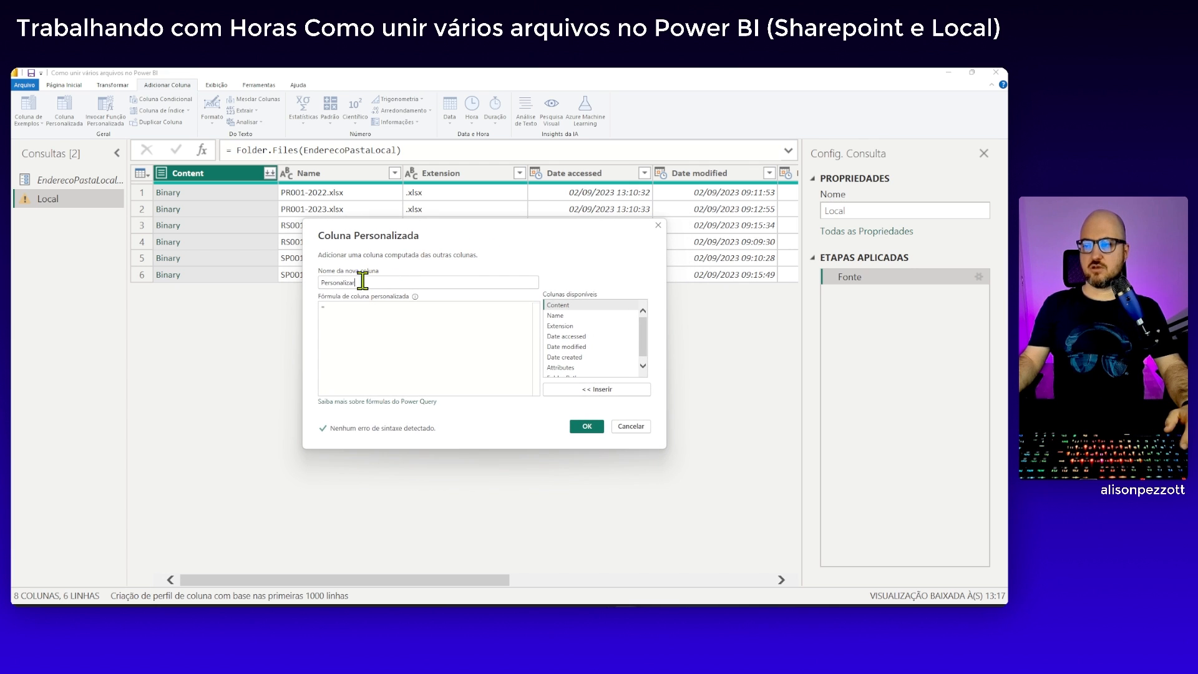
{"action": "left_click_drag", "start_coordinate": [358, 282], "coordinate": [320, 288]}
{"action": "key", "text": "Caps_Lock"}
{"action": "type", "text": "T"}
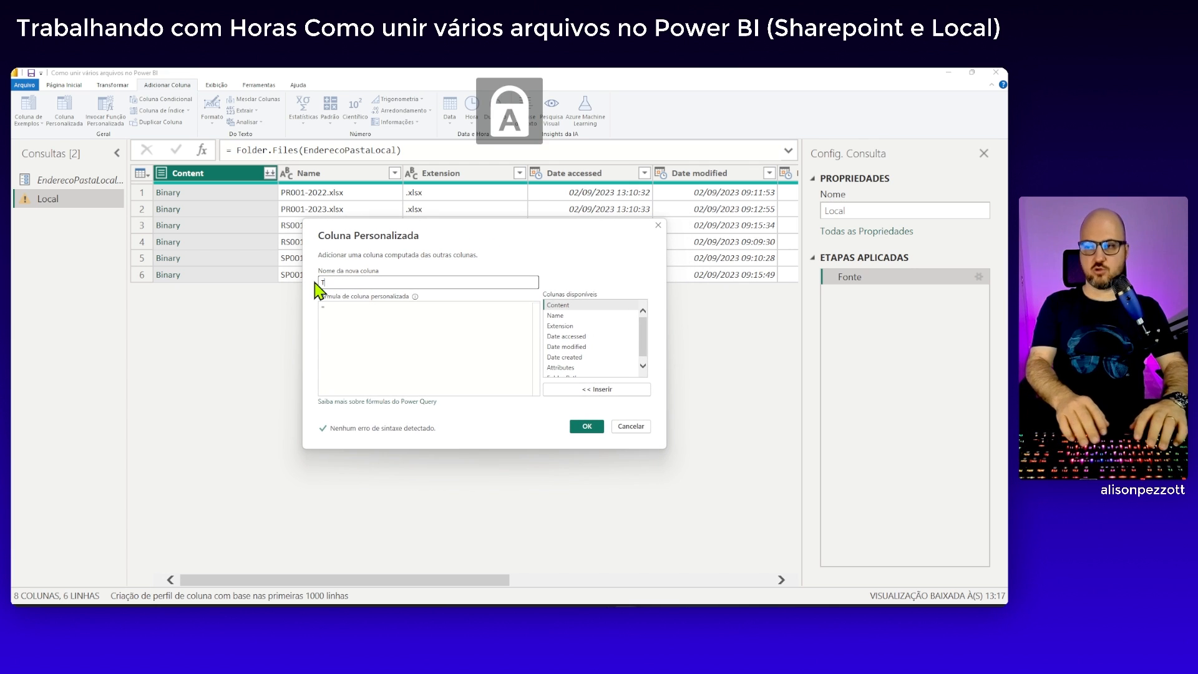
{"action": "key", "text": "Caps_Lock"}
{"action": "type", "text": "a"}
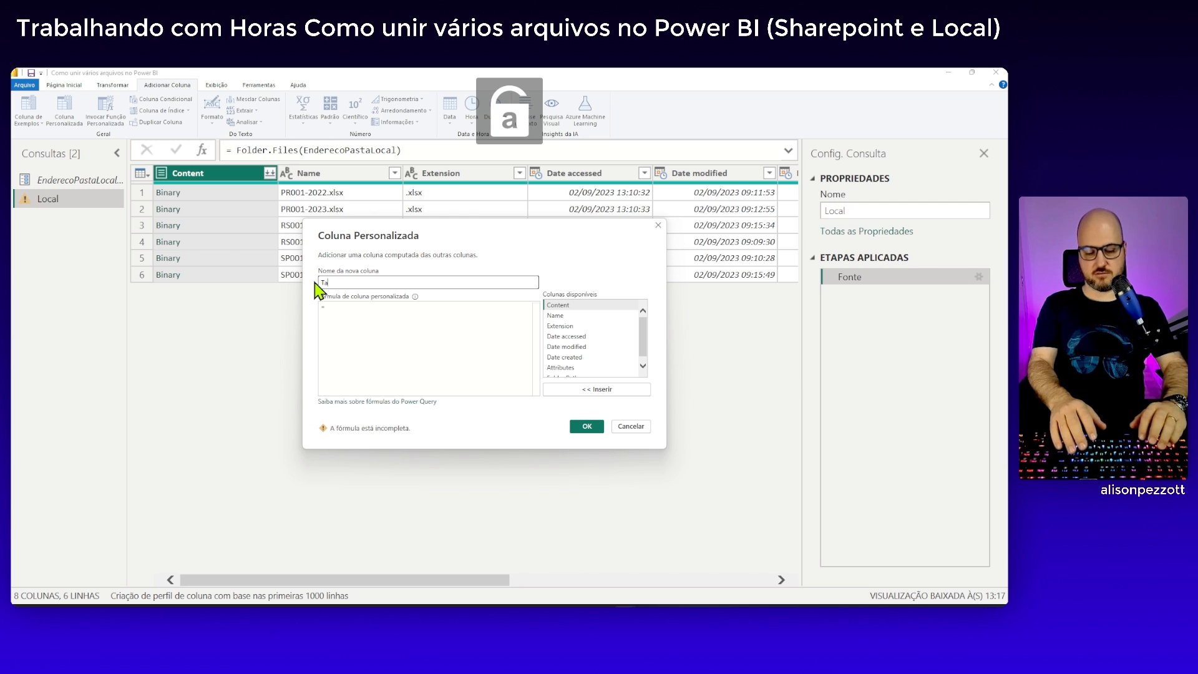
{"action": "type", "text": "belas"}
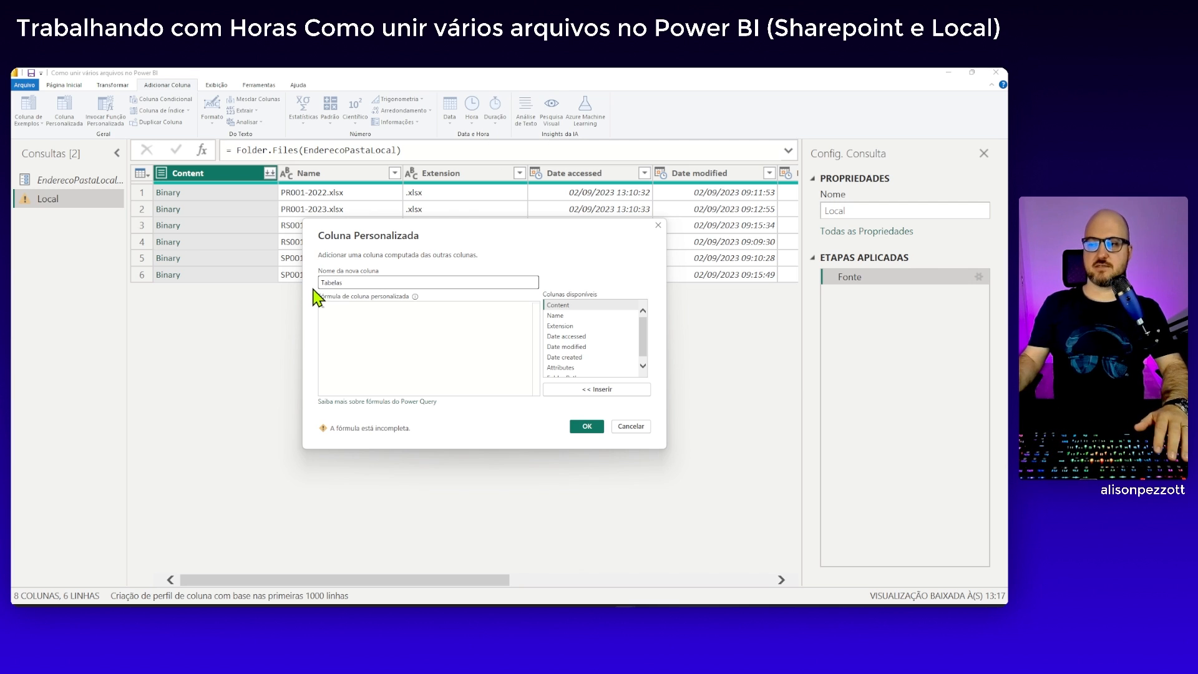
Enter Excel.Workbook([Content]) as the Tabelas column's formula, using the suggested function and the available Content column
{"action": "left_click", "coordinate": [375, 332]}
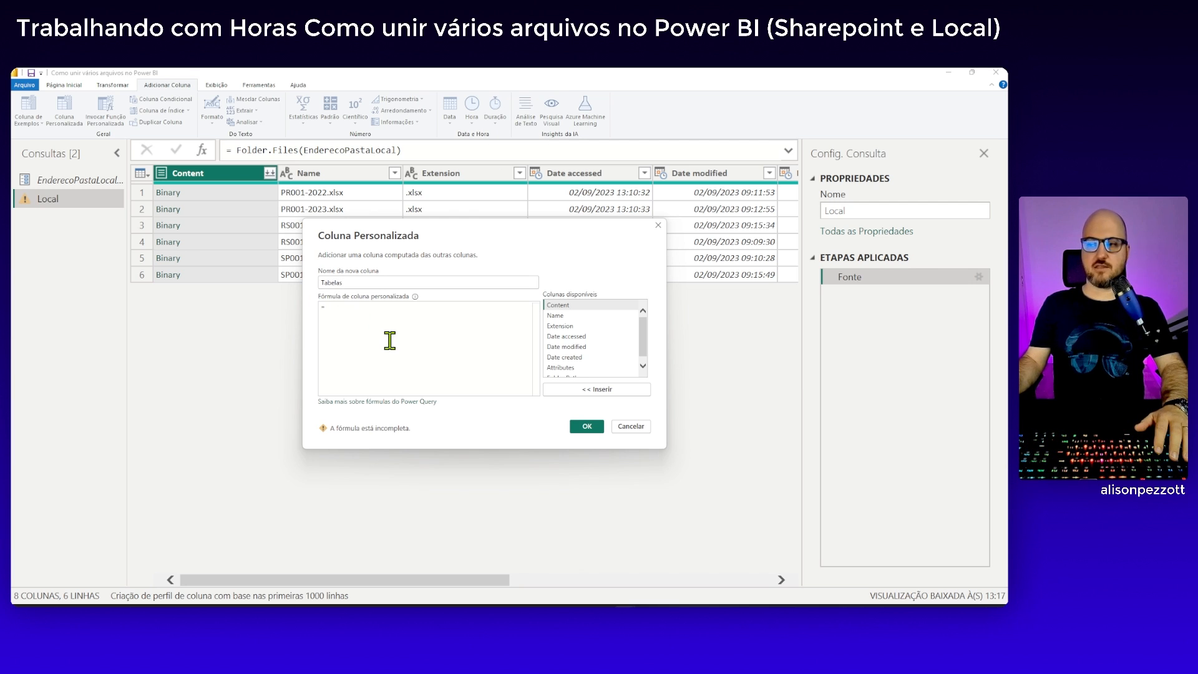
{"action": "type", "text": "Excel"}
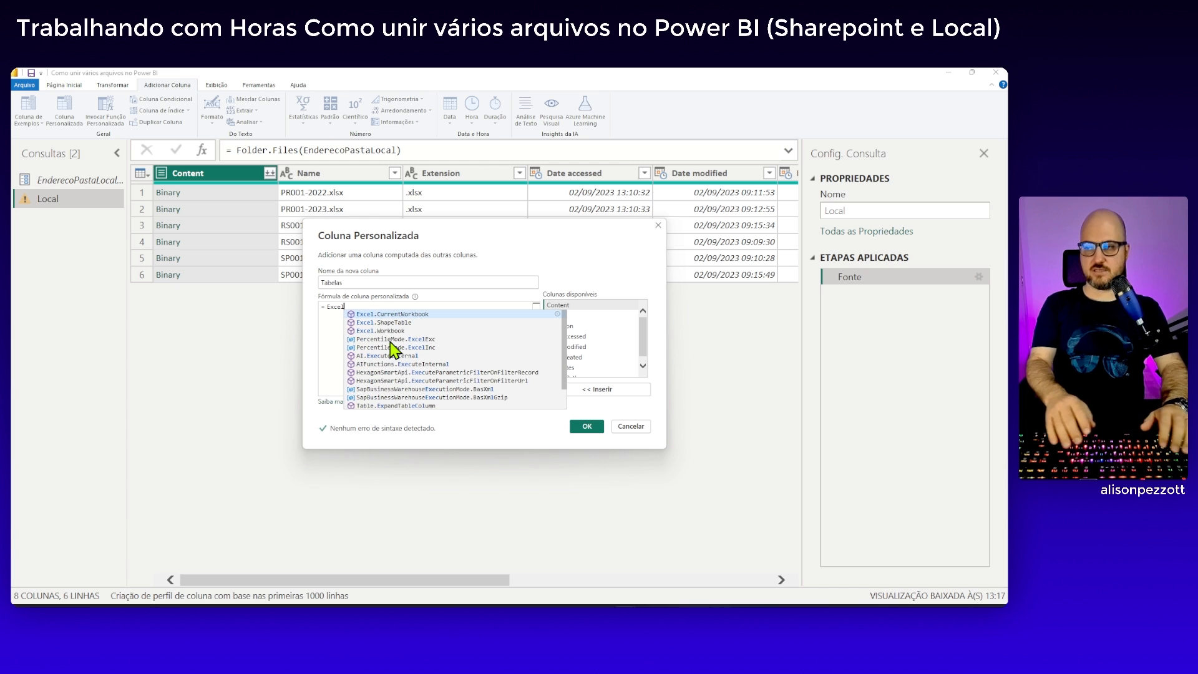
{"action": "key", "text": "Down"}
{"action": "key", "text": "Down"}
{"action": "key", "text": "Tab"}
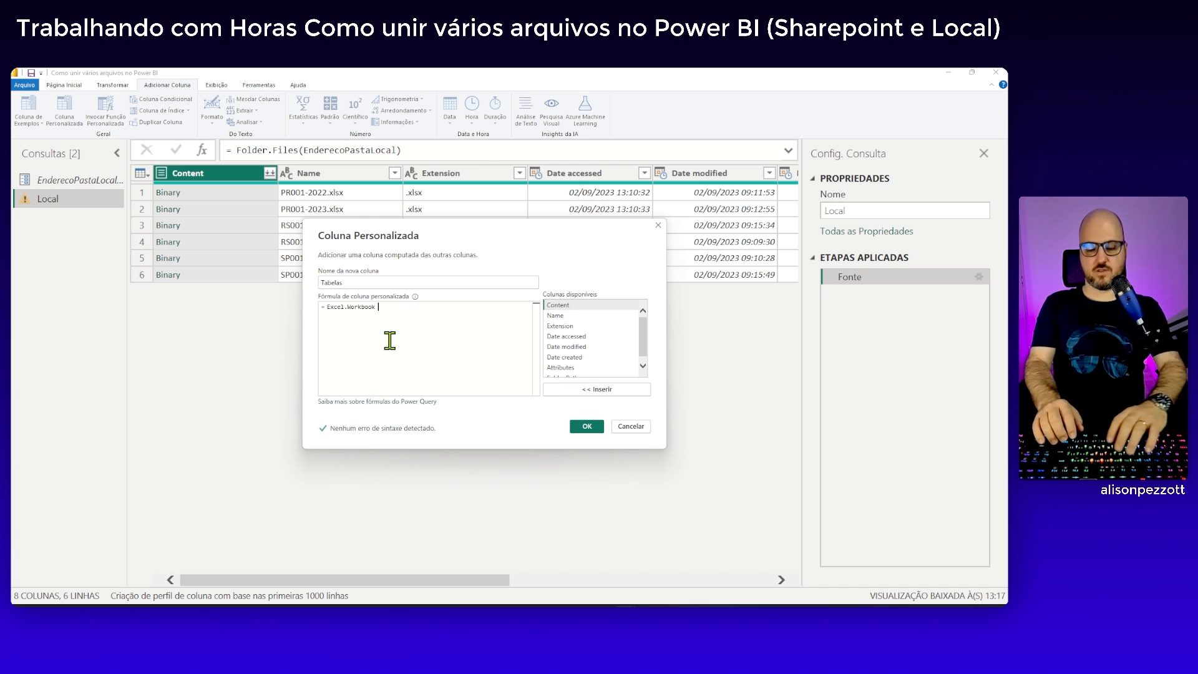
{"action": "type", "text": "("}
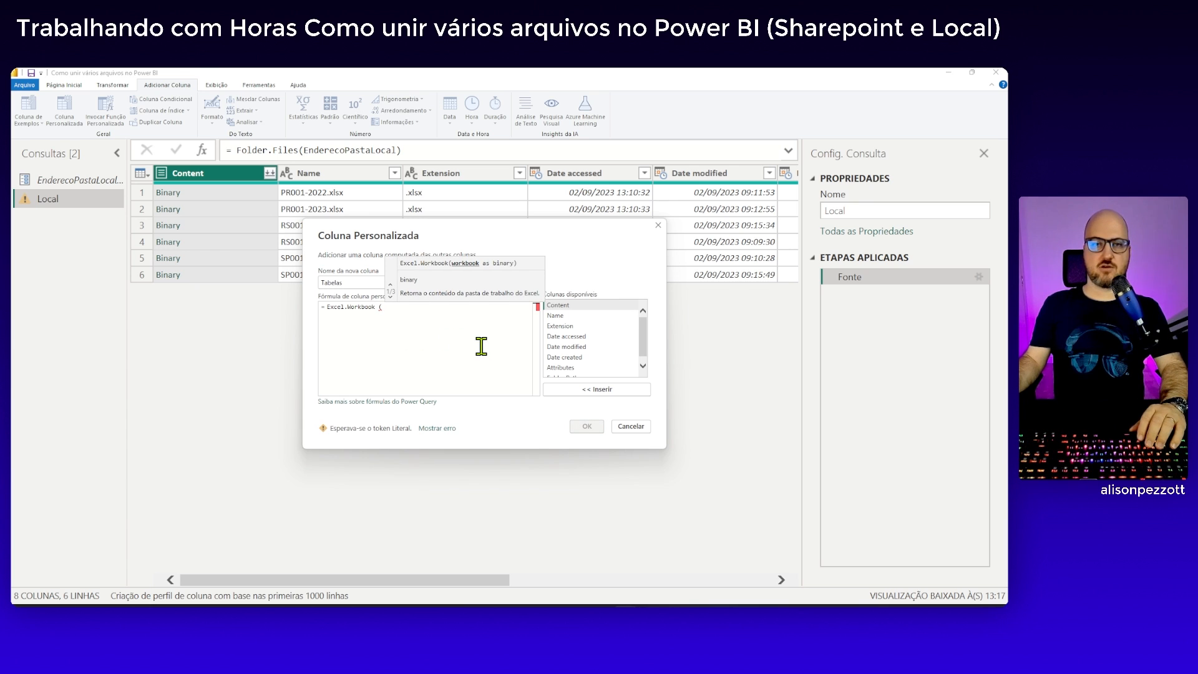
{"action": "double_click", "coordinate": [559, 305]}
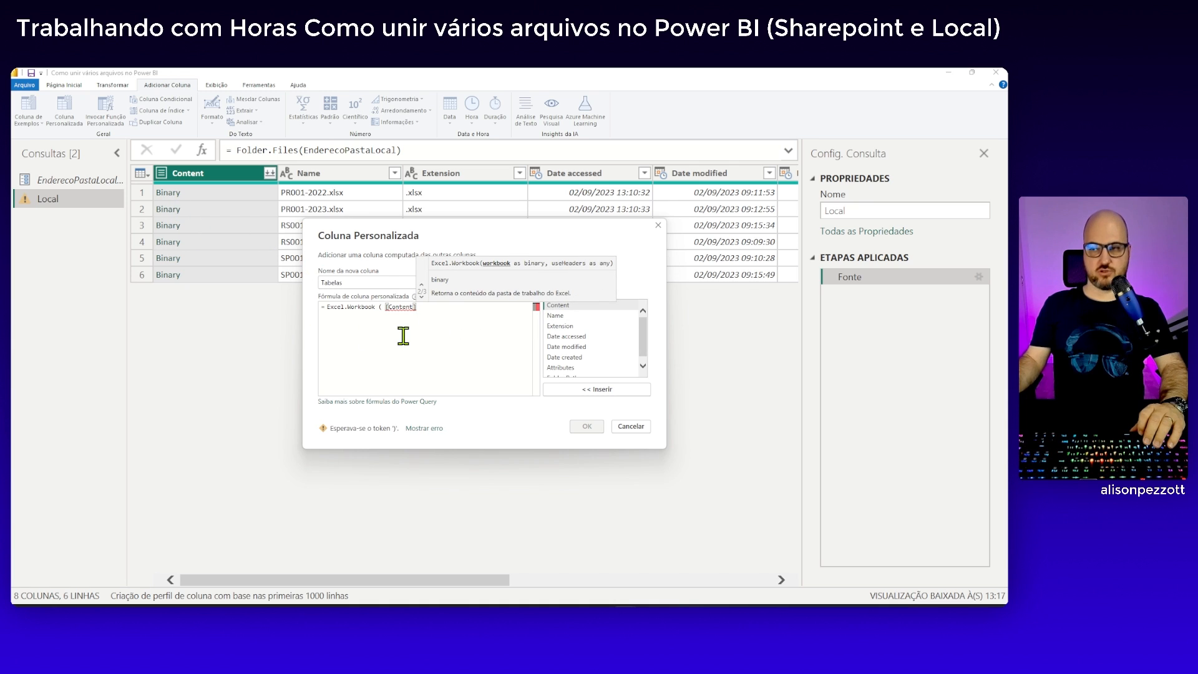
{"action": "type", "text": ")"}
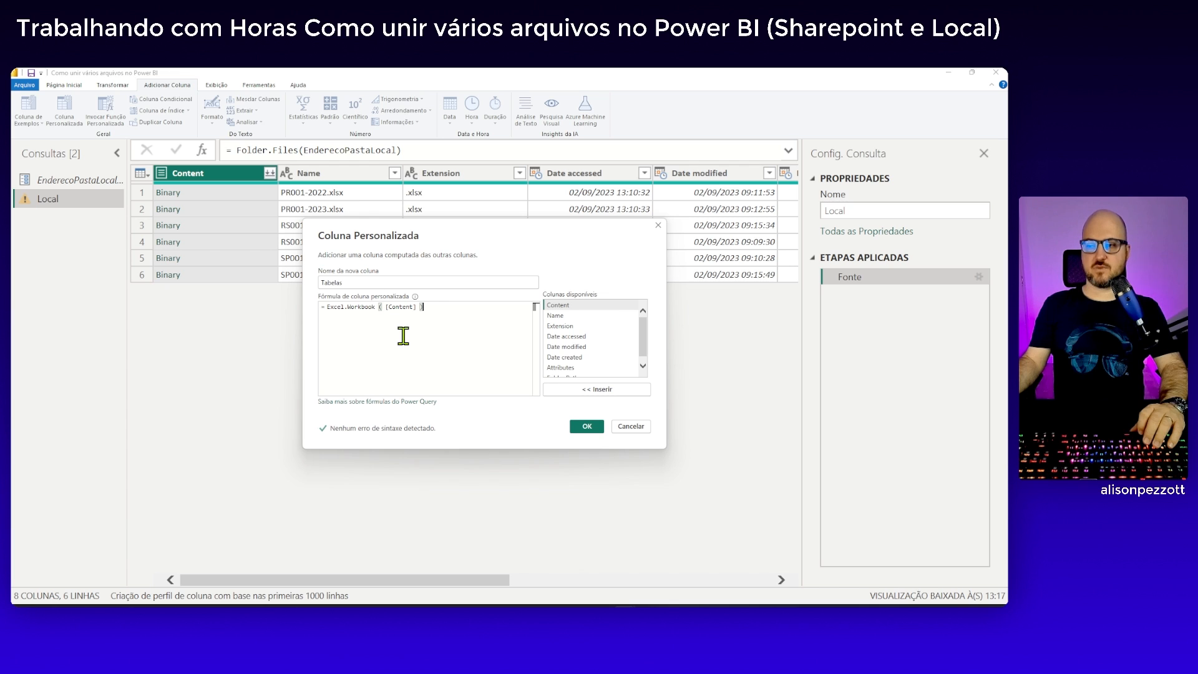
Create the Tabelas custom column and preview the workbook contents of its first five rows
{"action": "left_click", "coordinate": [591, 429]}
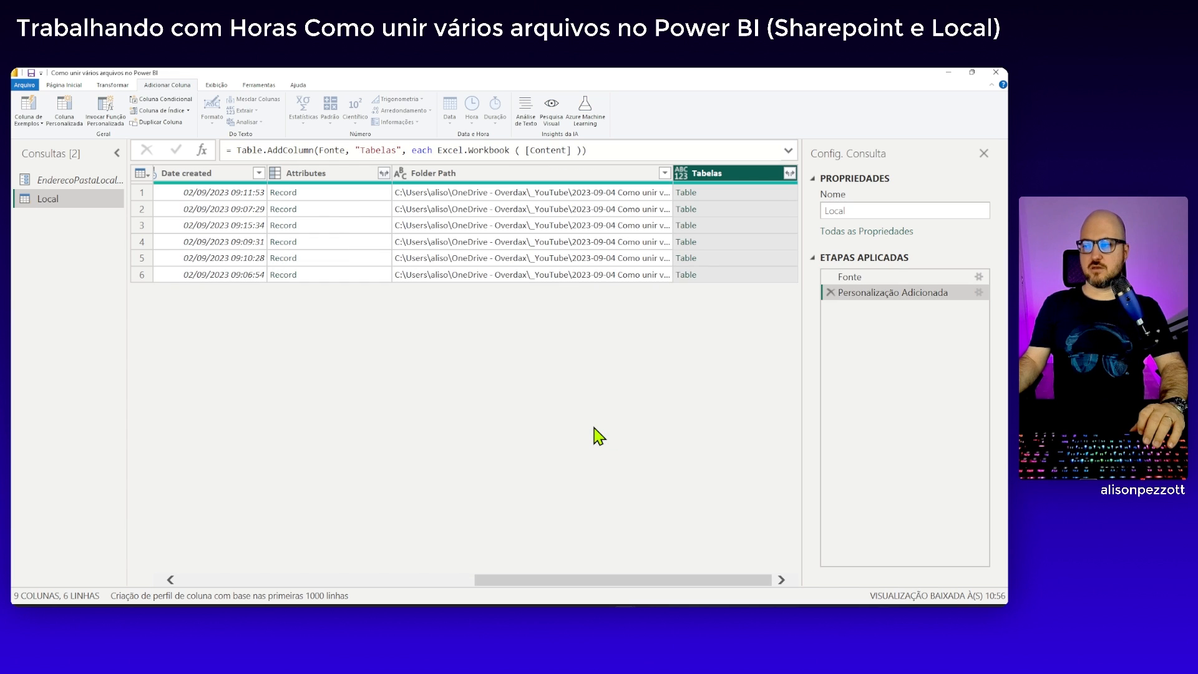
{"action": "left_click", "coordinate": [752, 194]}
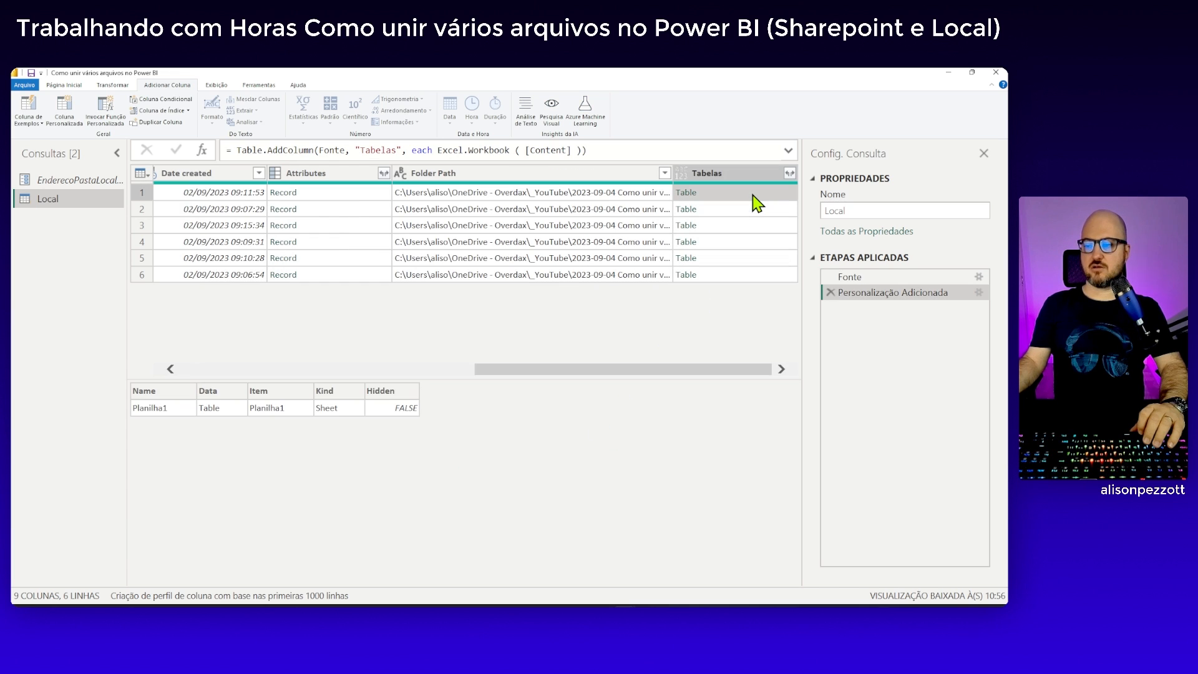
{"action": "left_click", "coordinate": [778, 212]}
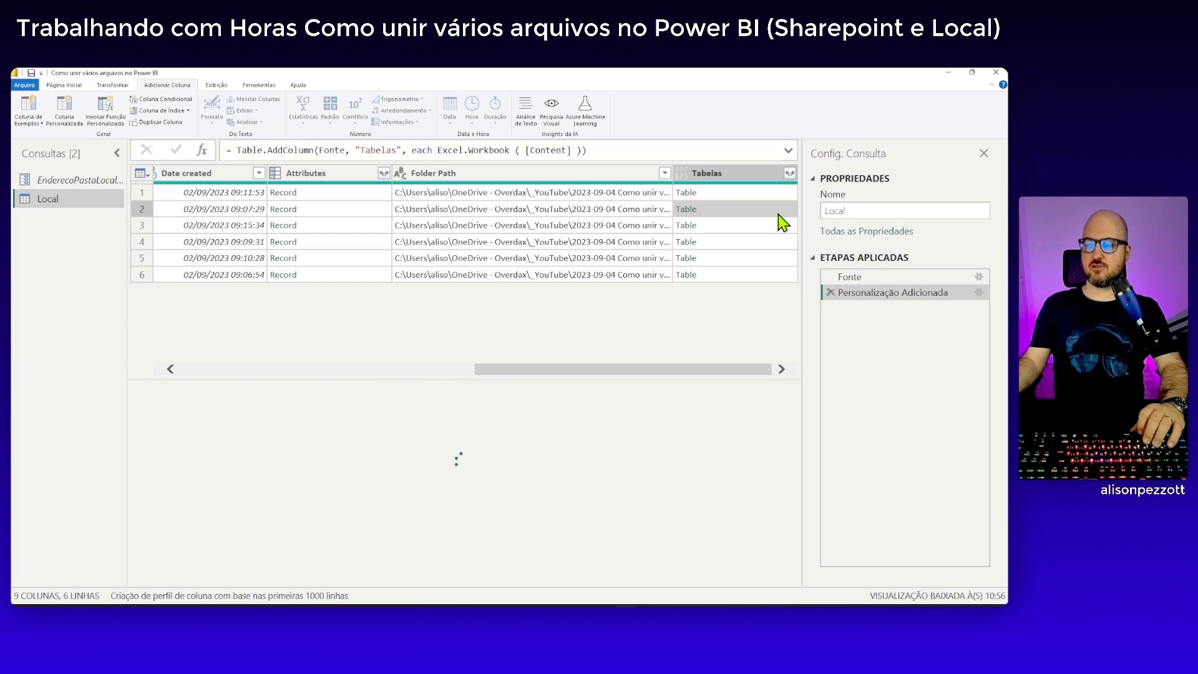
{"action": "left_click", "coordinate": [780, 227]}
{"action": "left_click", "coordinate": [777, 243]}
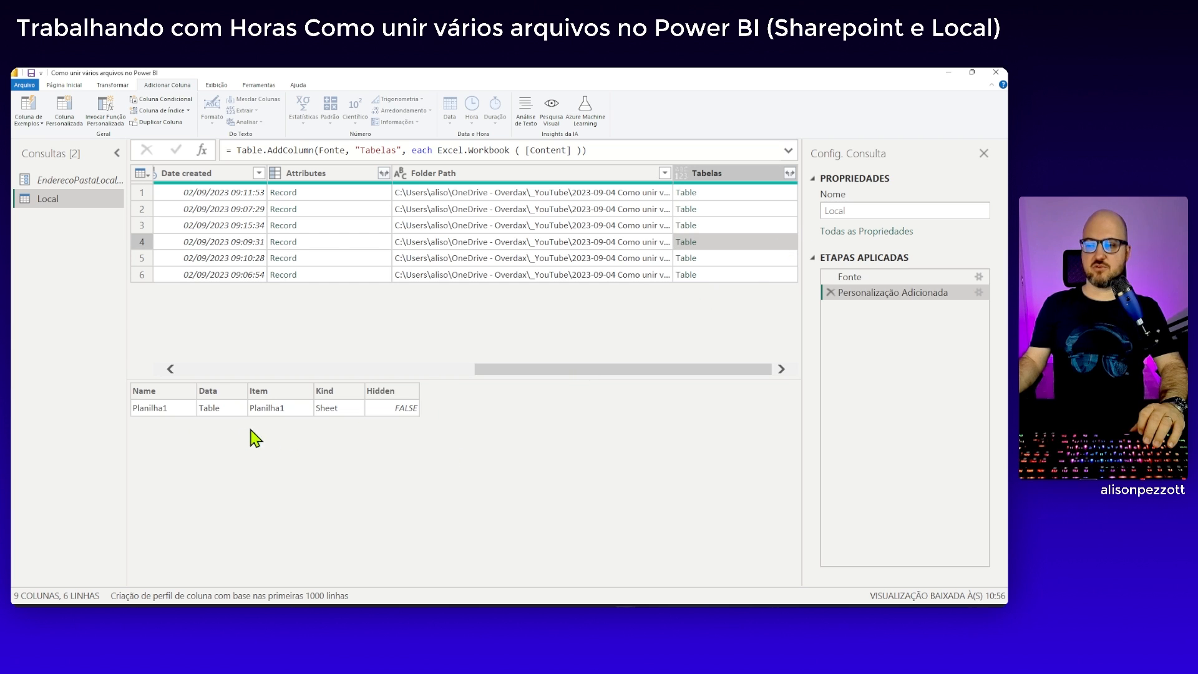
{"action": "left_click", "coordinate": [733, 258]}
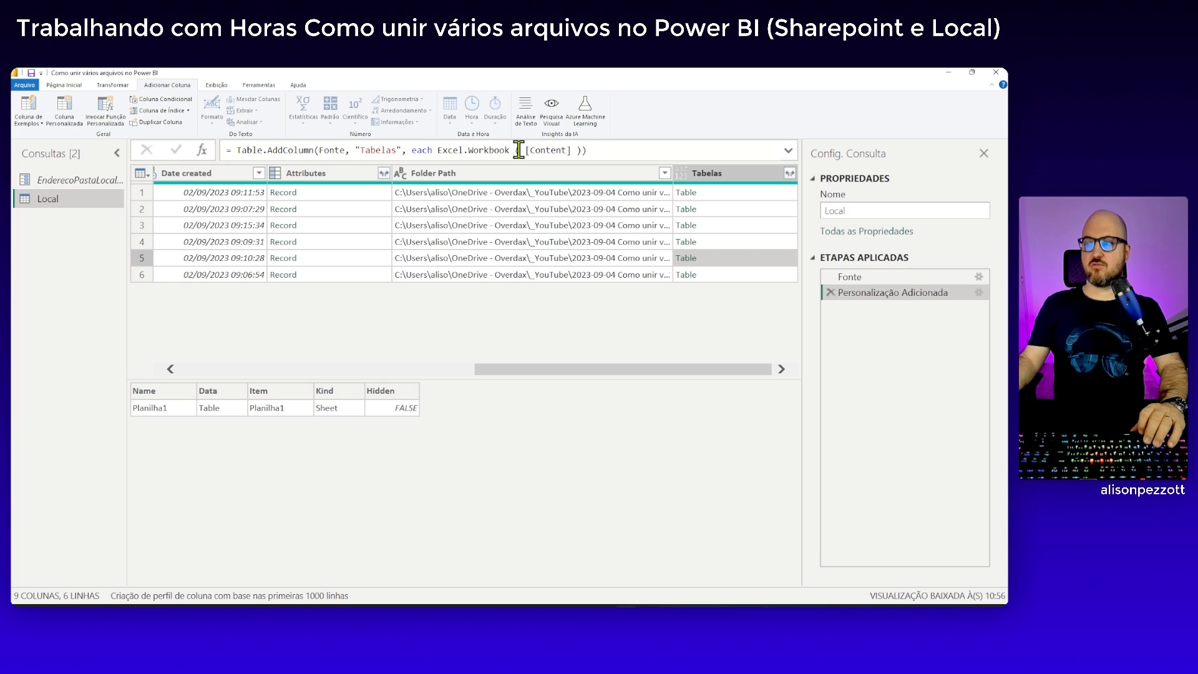
Try appending [Data] after Excel.Workbook([Content]) in the Tabelas step's formula and preview the first three rows
{"action": "left_click", "coordinate": [581, 150]}
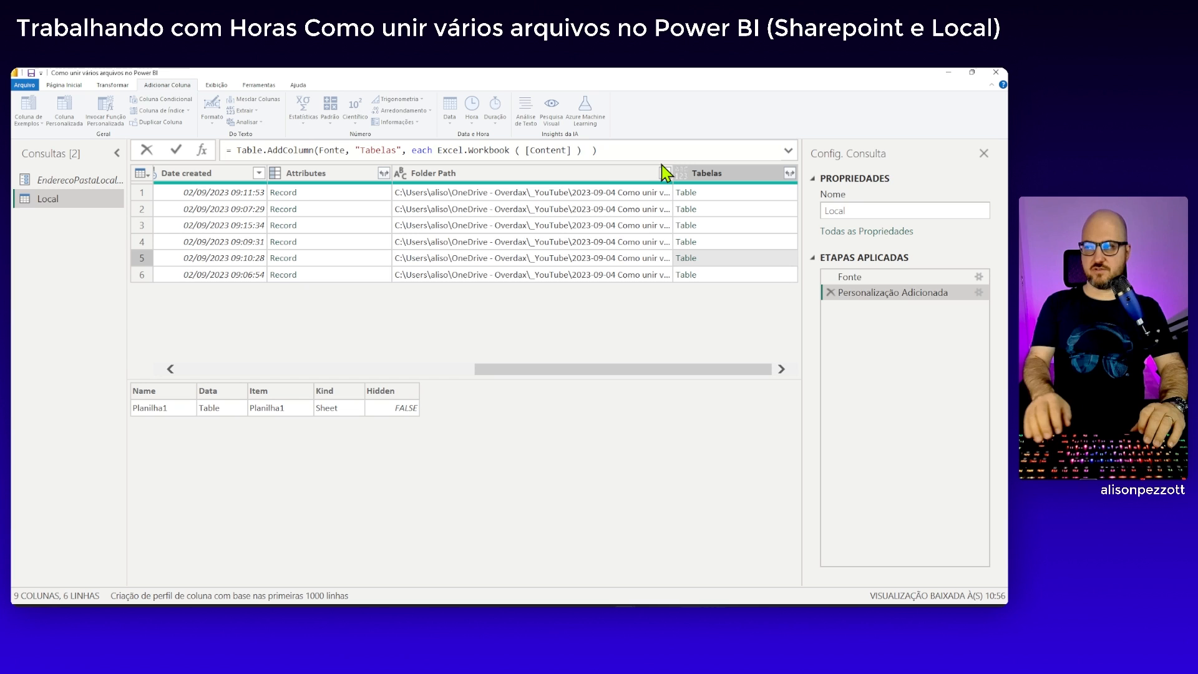
{"action": "type", "text": "[]"}
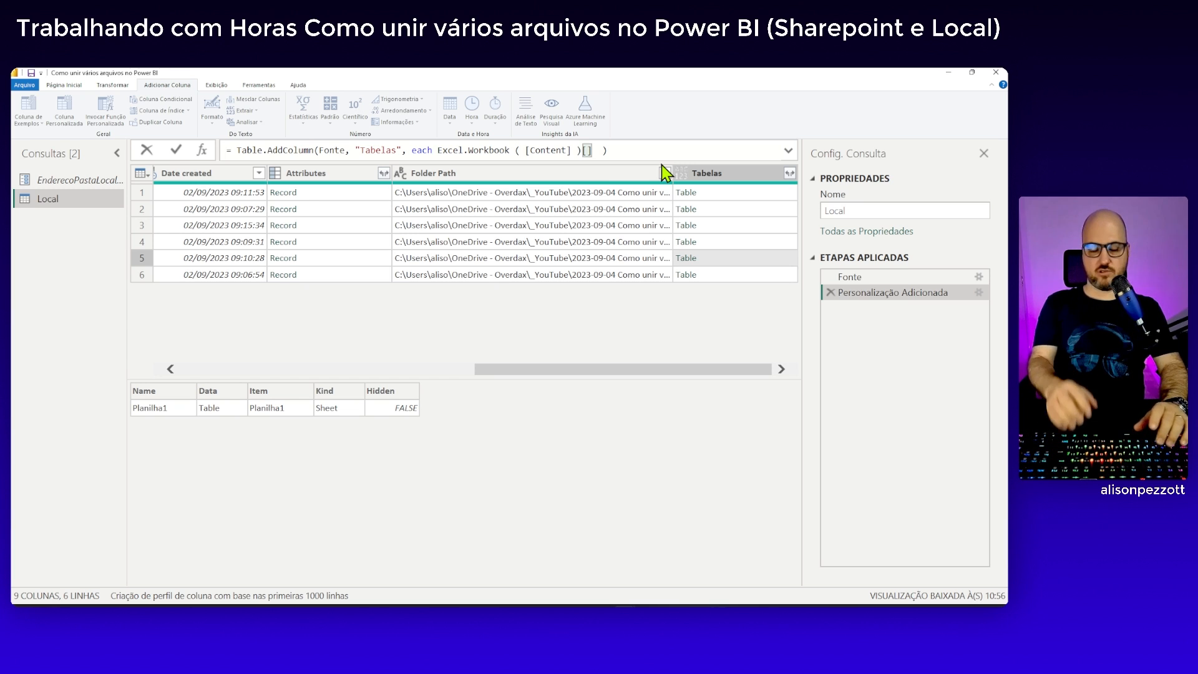
{"action": "key", "text": "Caps_Lock"}
{"action": "type", "text": "S"}
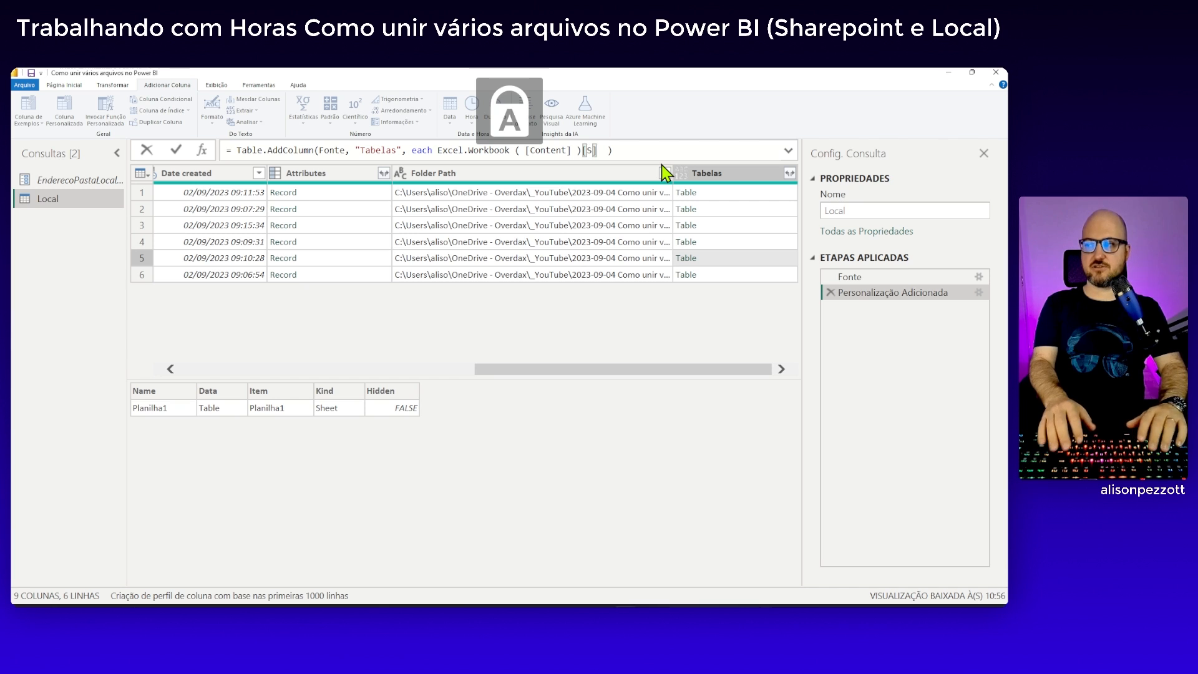
{"action": "key", "text": "BackSpace"}
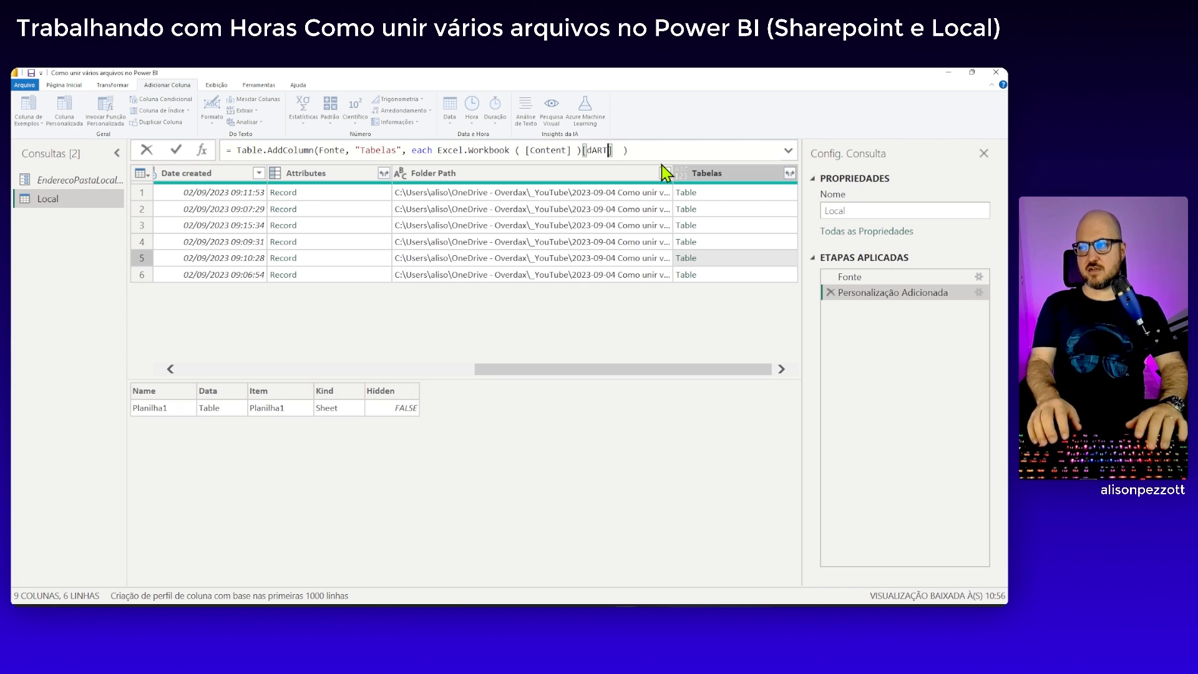
{"action": "key", "text": "Caps_Lock"}
{"action": "type", "text": "Data"}
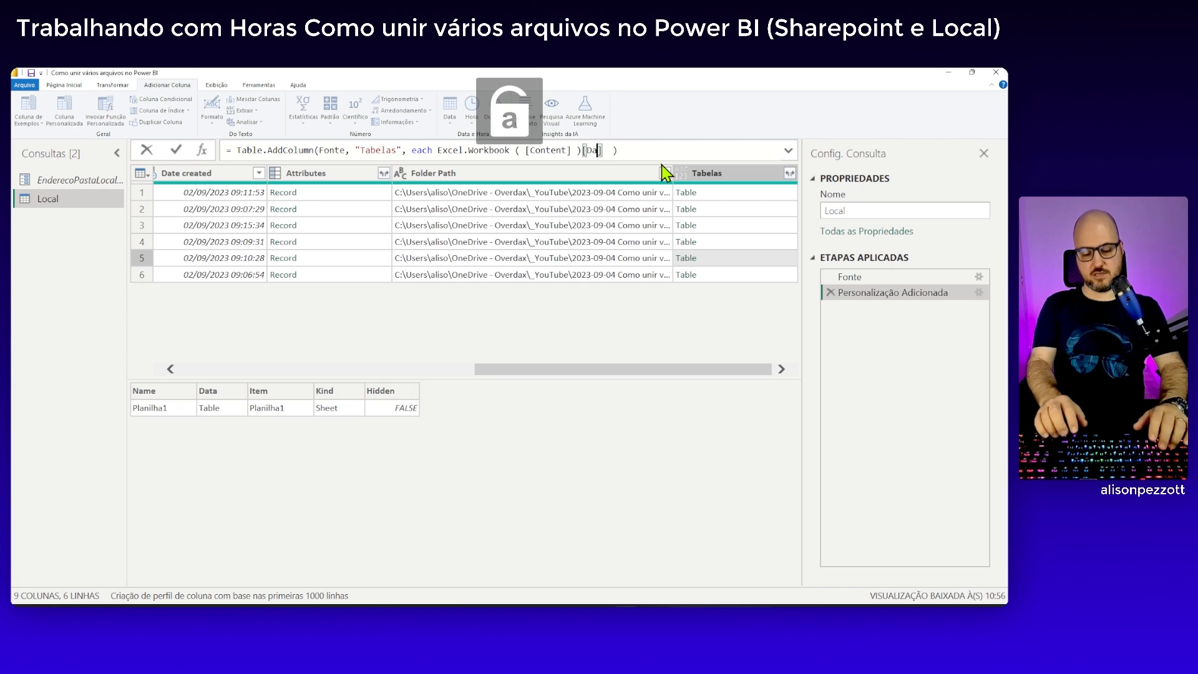
{"action": "key", "text": "Right"}
{"action": "key", "text": "Right"}
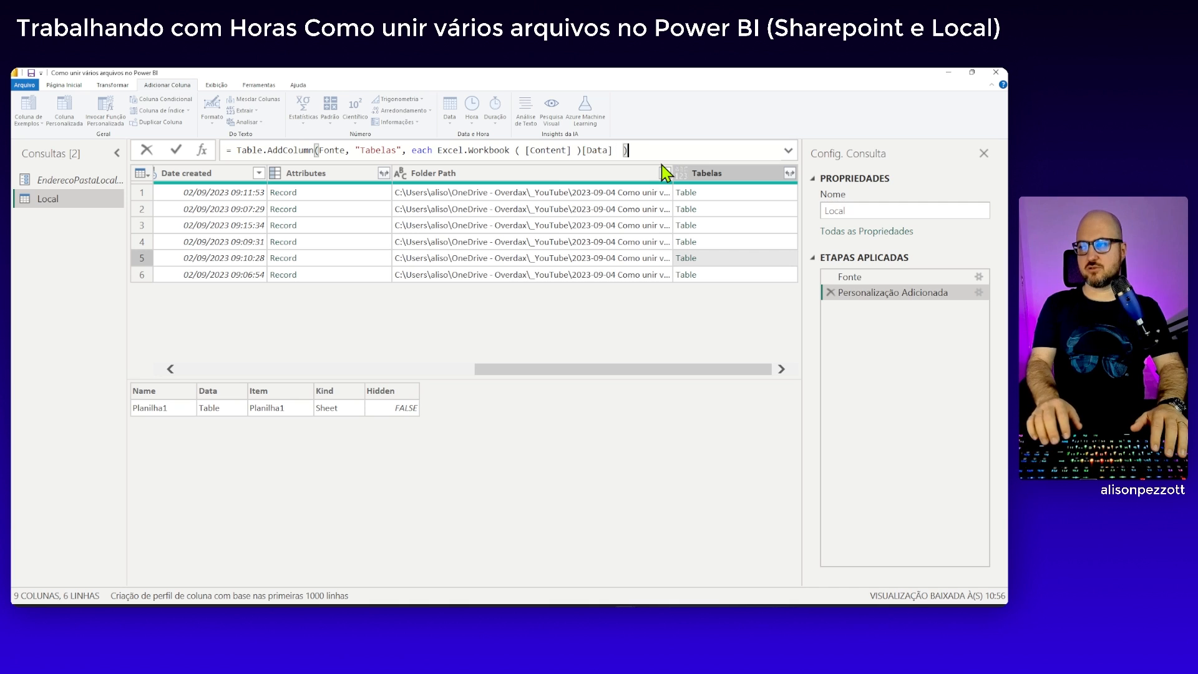
{"action": "key", "text": "Return"}
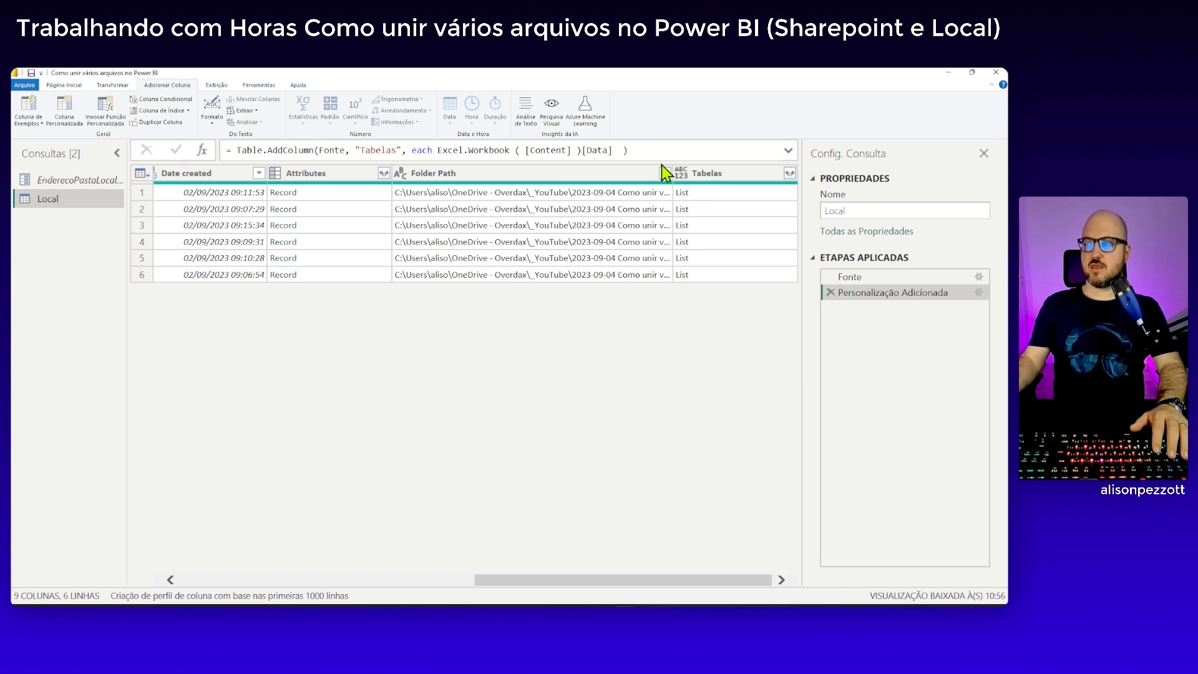
{"action": "left_click", "coordinate": [714, 194]}
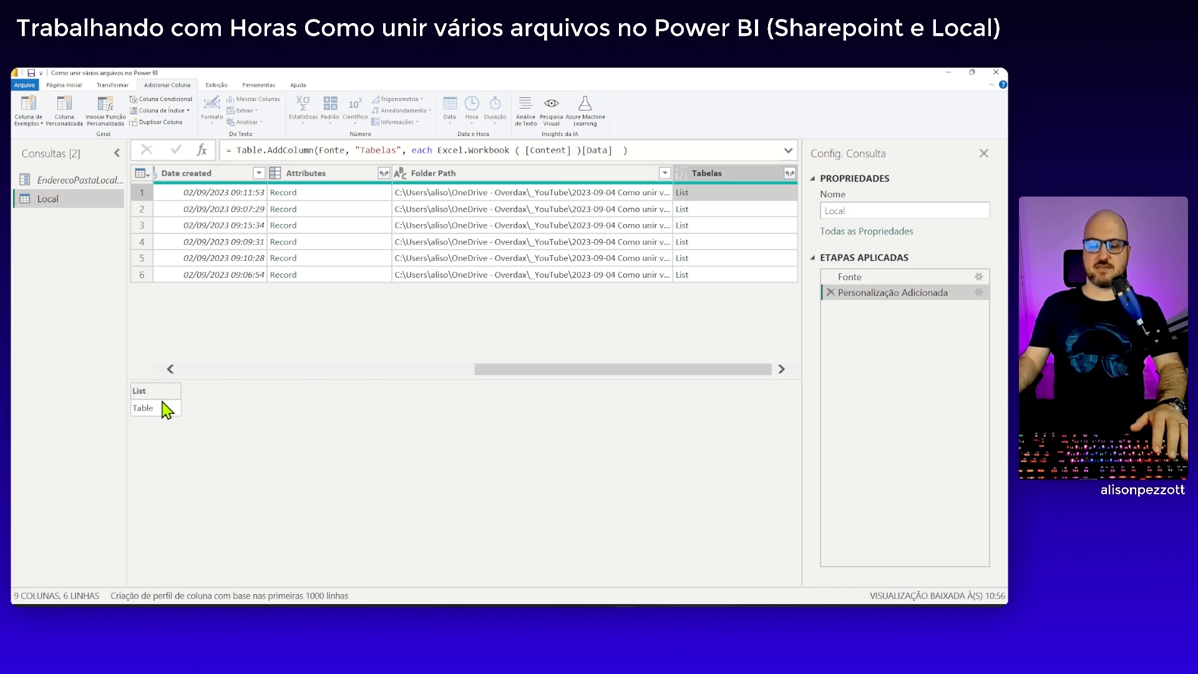
{"action": "left_click", "coordinate": [746, 212]}
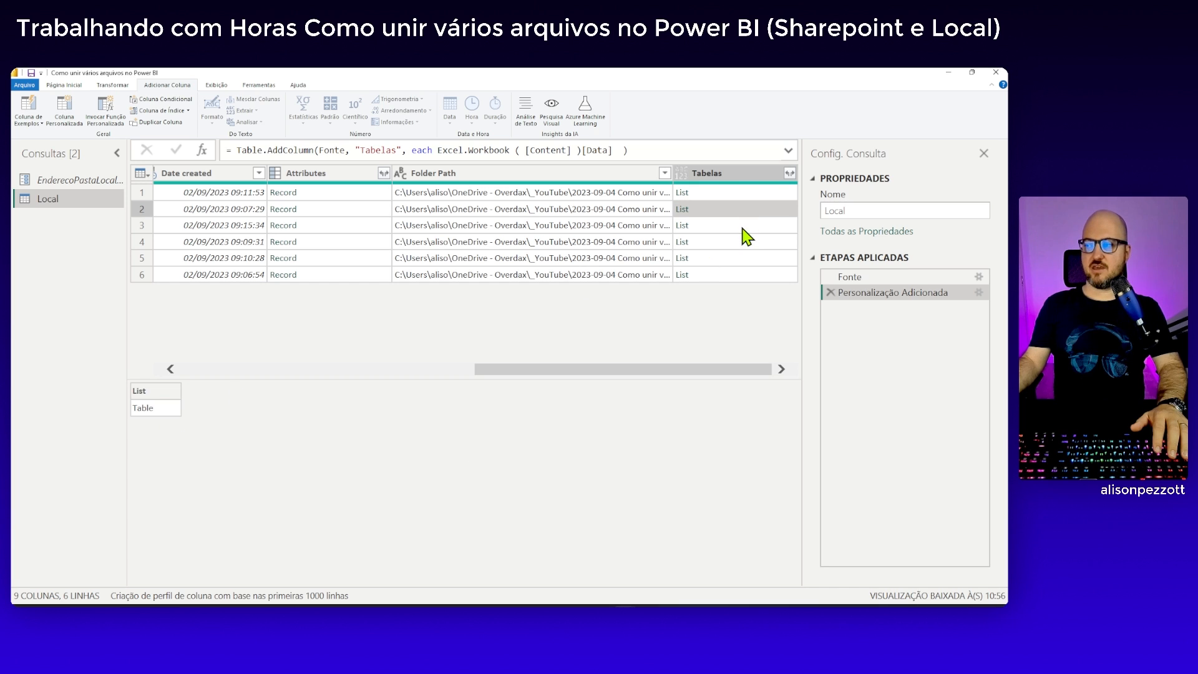
{"action": "left_click", "coordinate": [768, 229]}
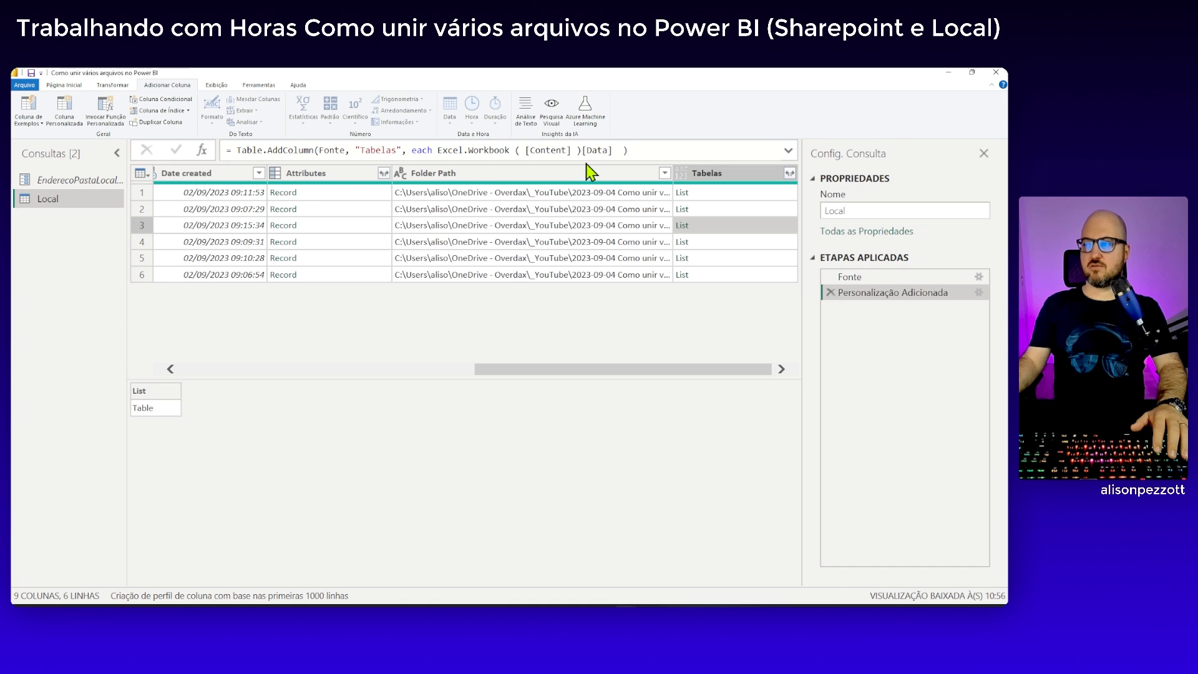
Remove [Data] from the Tabelas step's formula and preview the first row's workbook contents
{"action": "left_click_drag", "start_coordinate": [583, 150], "coordinate": [616, 150]}
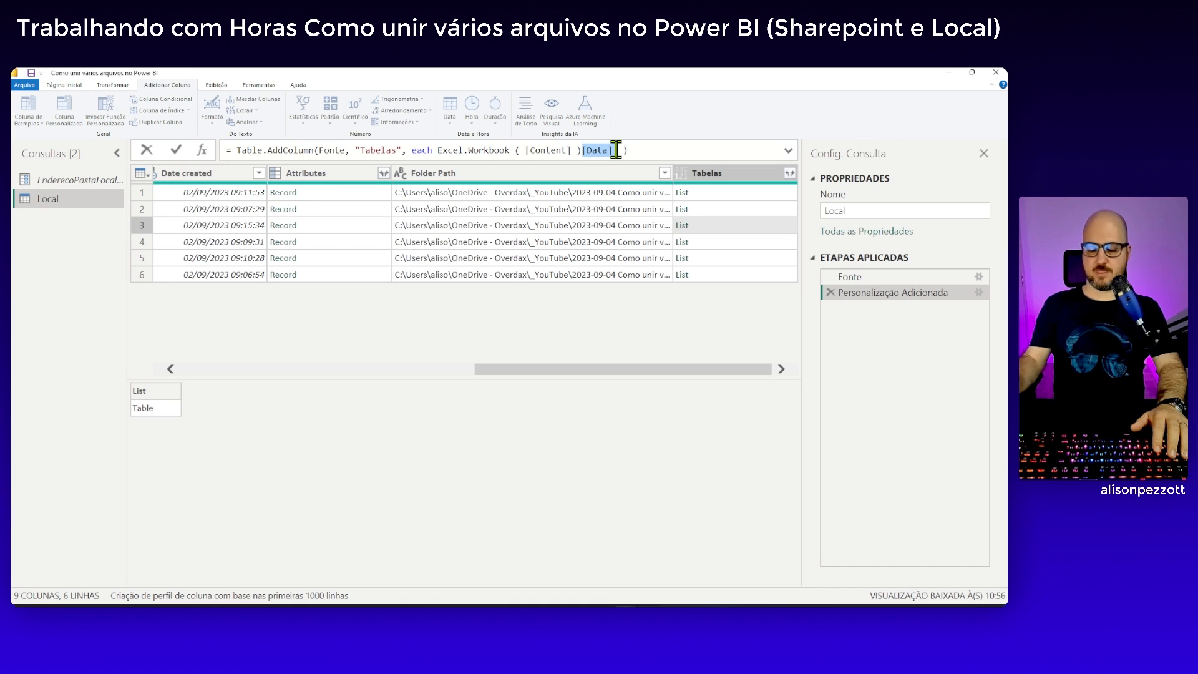
{"action": "key", "text": "Delete"}
{"action": "key", "text": "Return"}
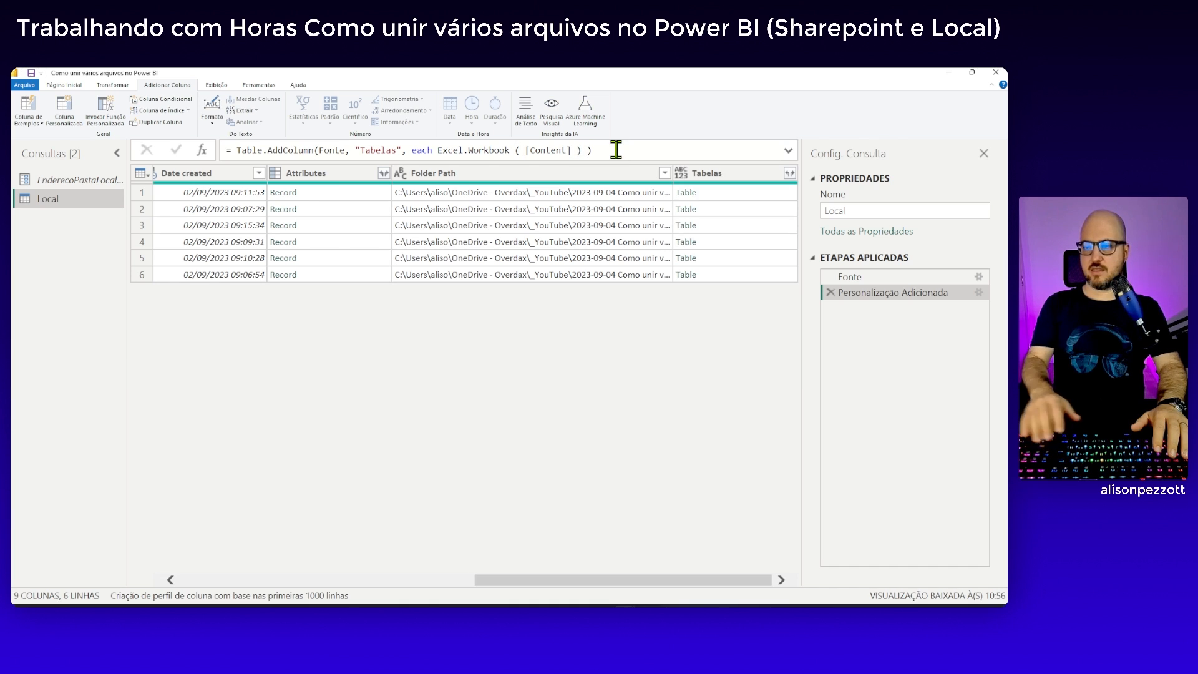
{"action": "left_click", "coordinate": [734, 195]}
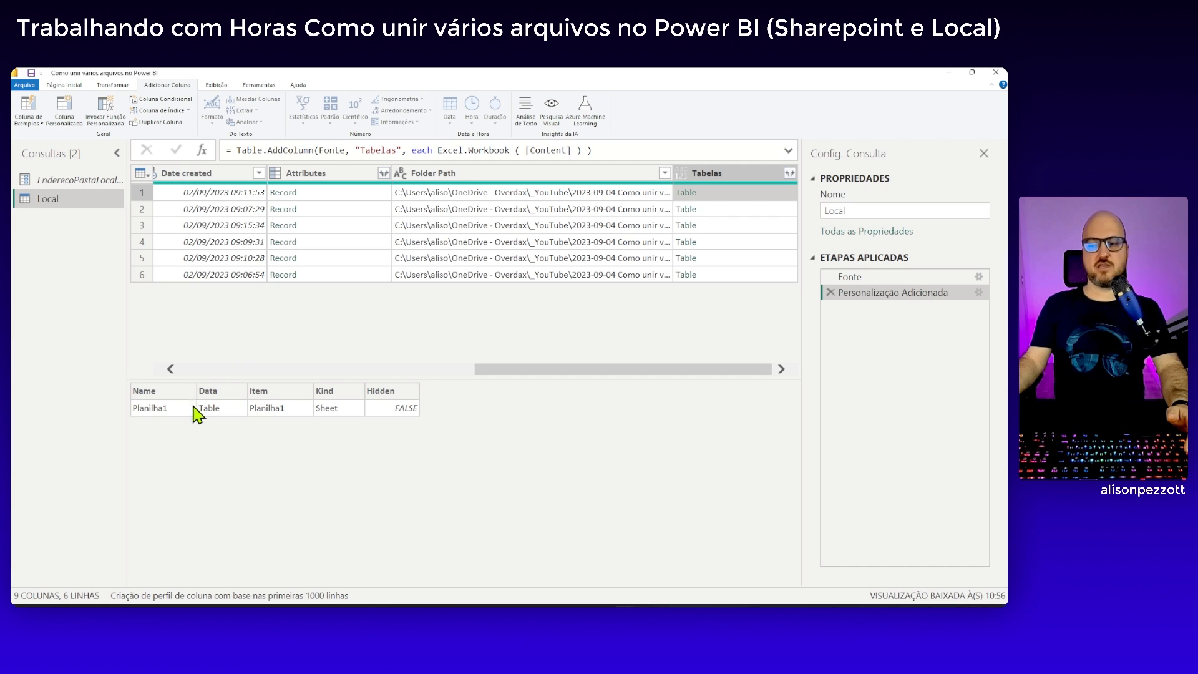
Extract the Data column by adding [Data] after Excel.Workbook([Content]) in the Tabelas formula, and preview the first row's list
{"action": "left_click", "coordinate": [581, 151]}
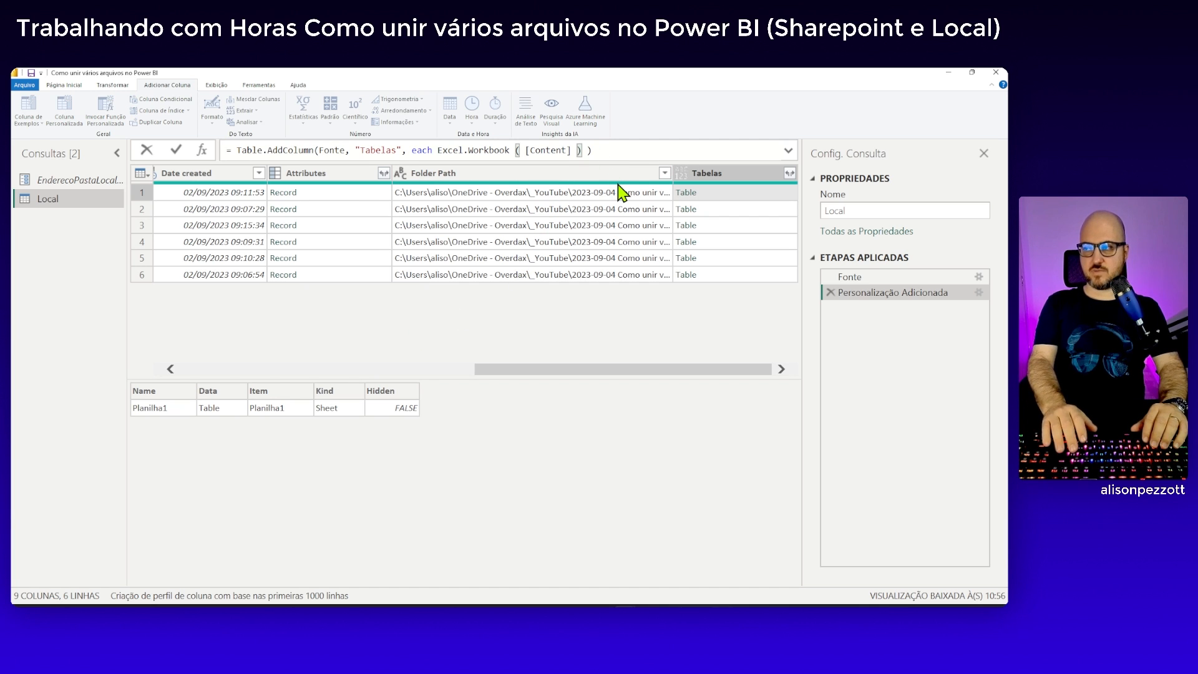
{"action": "type", "text": "["}
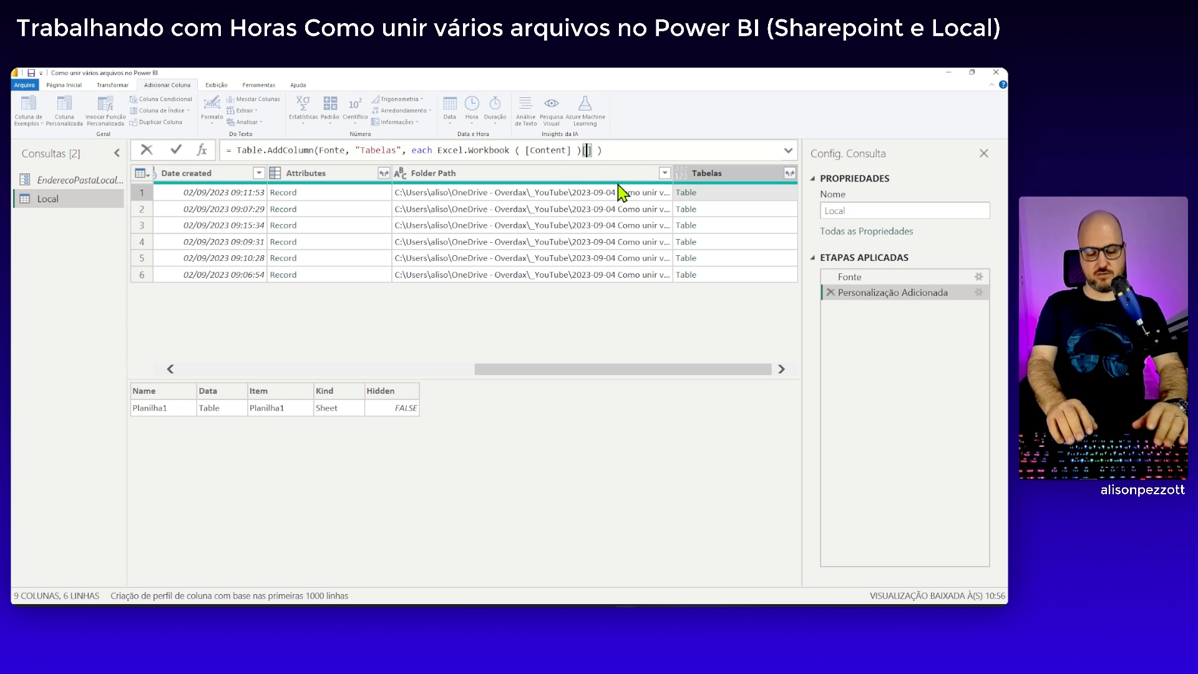
{"action": "type", "text": "Data"}
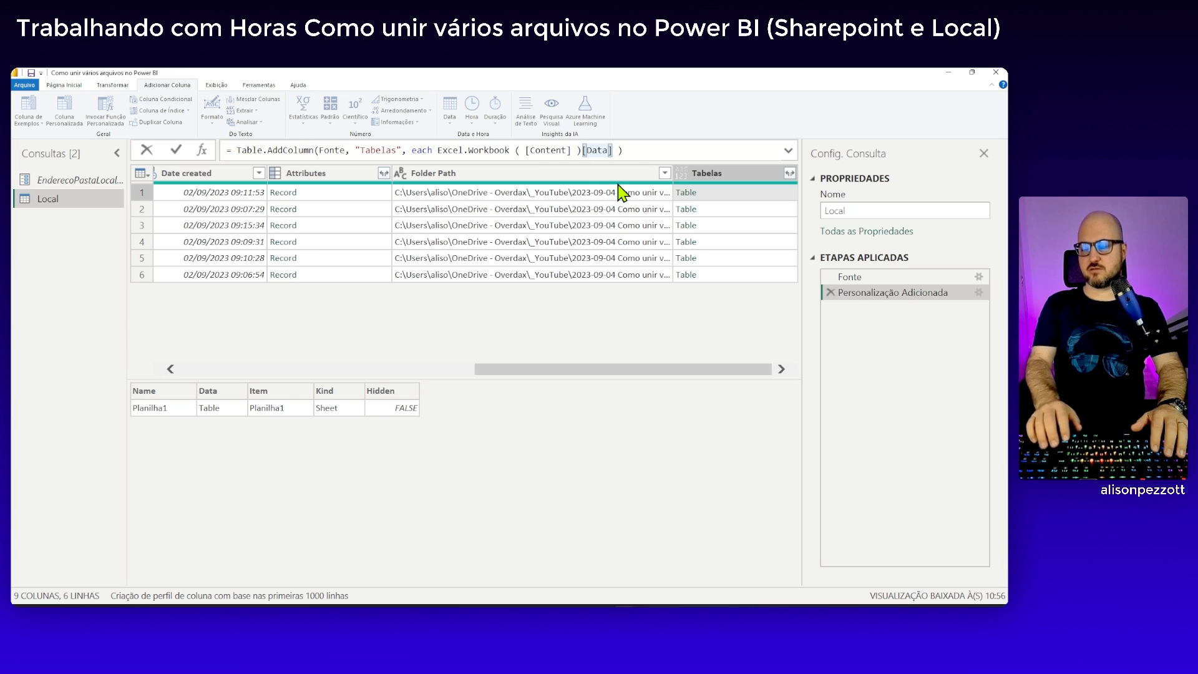
{"action": "key", "text": "Return"}
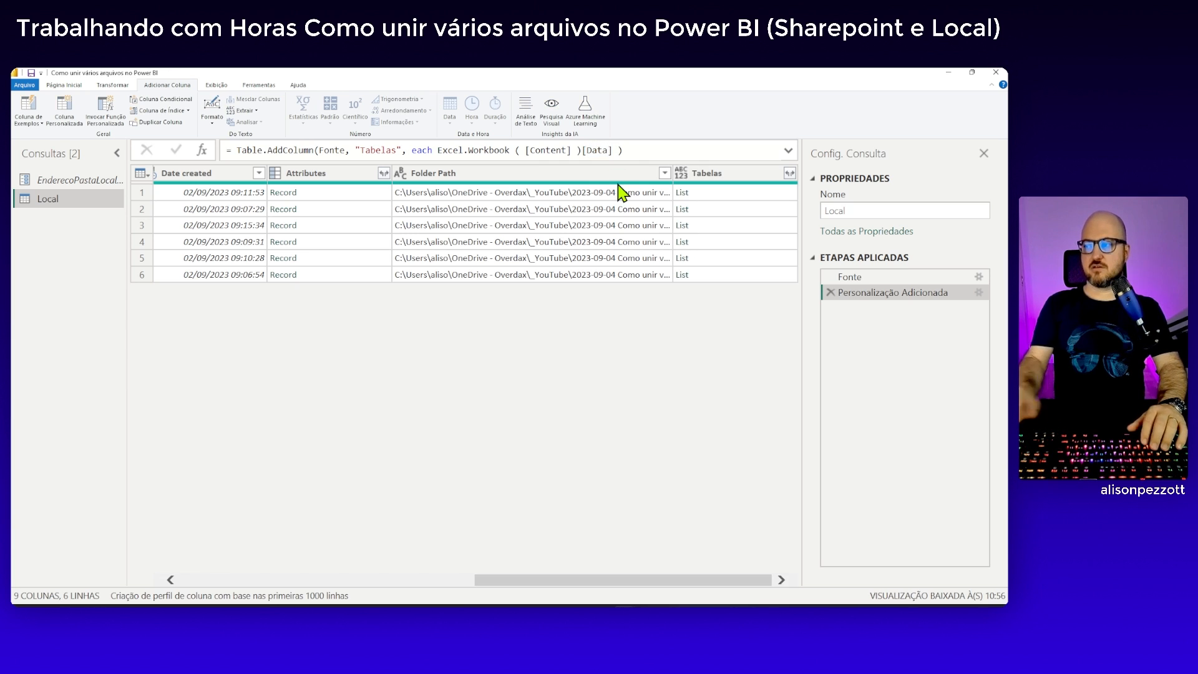
{"action": "left_click", "coordinate": [741, 195]}
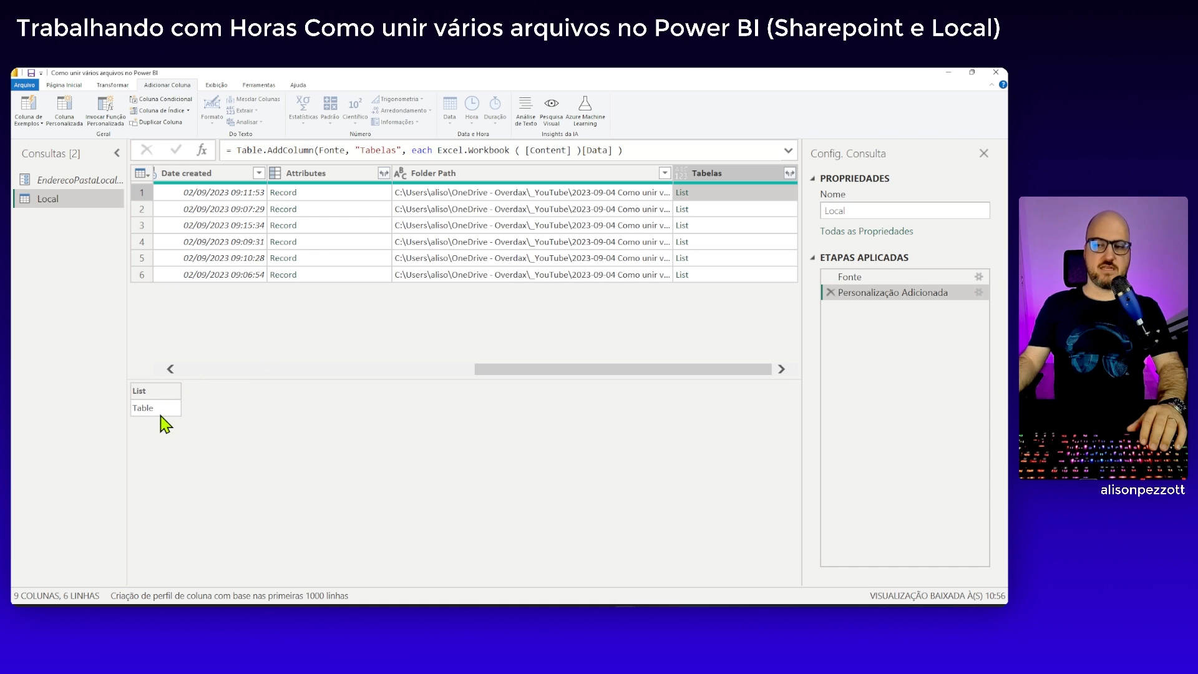
Add {0} after [Data] in the Tabelas formula to take the first item of each list
{"action": "left_click", "coordinate": [616, 151]}
{"action": "type", "text": "{}"}
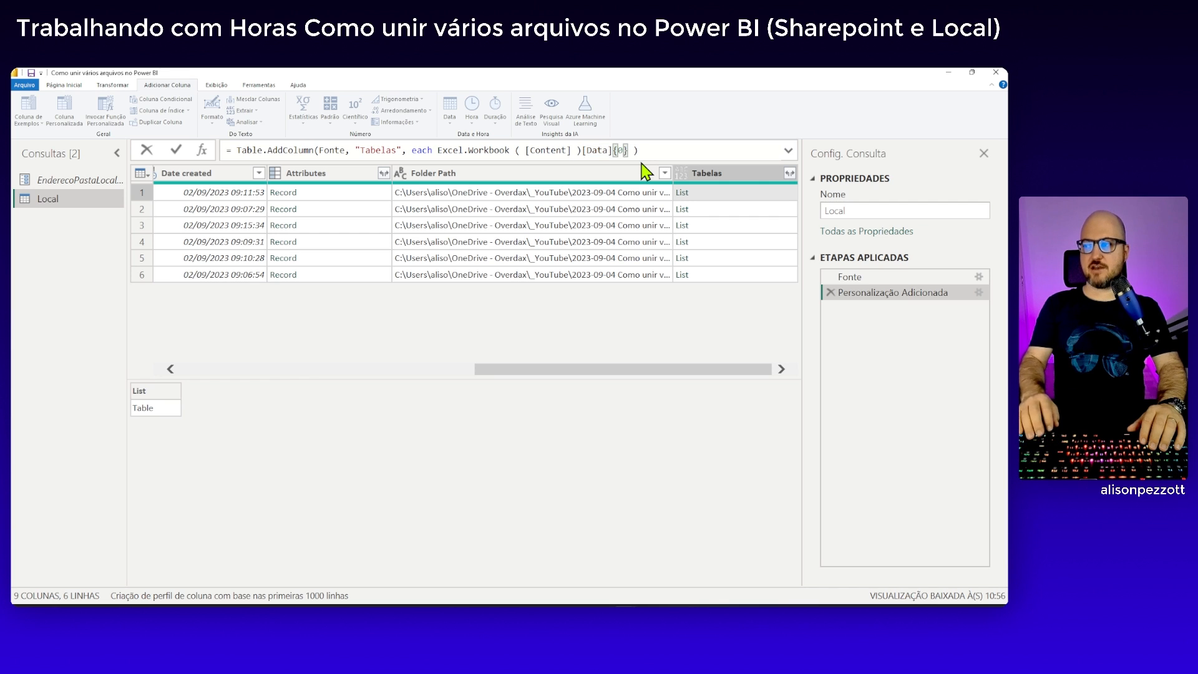
{"action": "type", "text": "0"}
{"action": "key", "text": "End"}
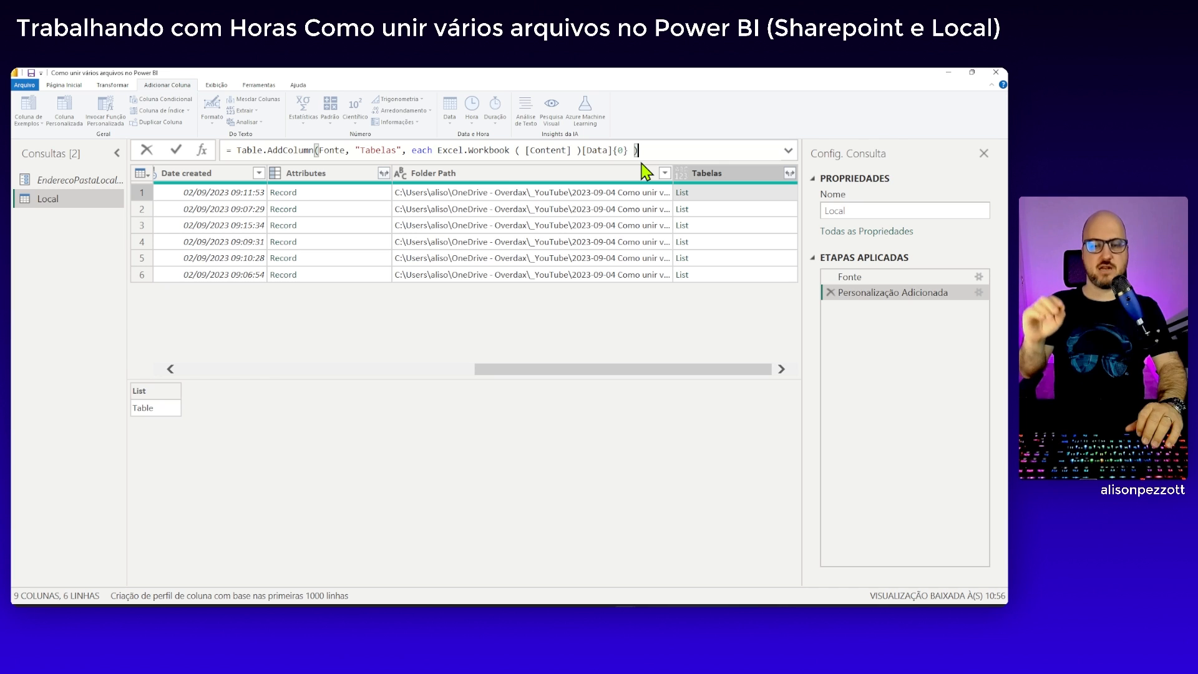
{"action": "key", "text": "Return"}
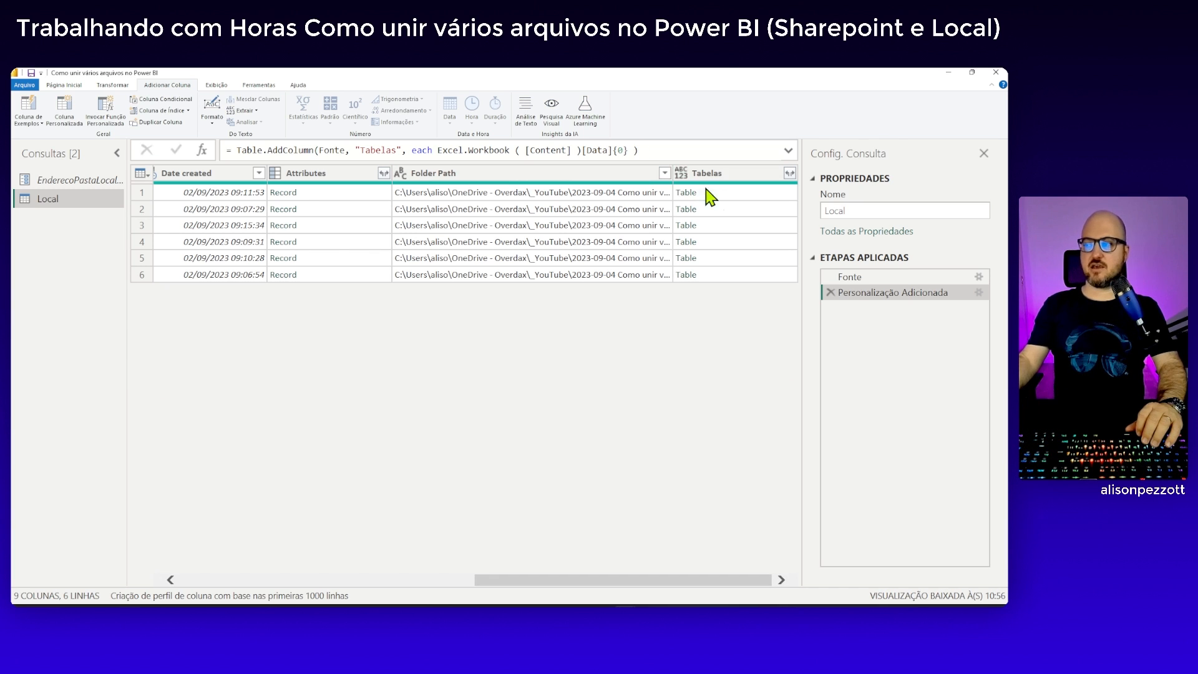
Preview the tables in the Tabelas column row by row, examining their column names and header rows
{"action": "left_click", "coordinate": [731, 196]}
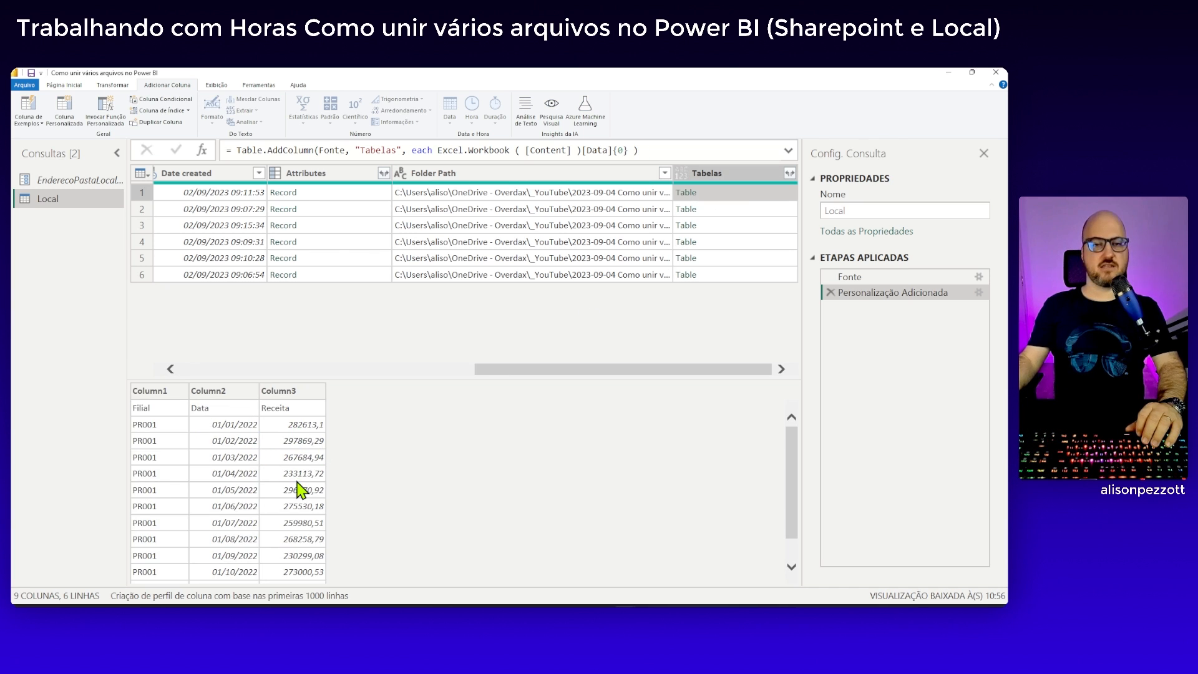
{"action": "scroll", "coordinate": [303, 483], "scroll_direction": "down", "scroll_amount": 1}
{"action": "key", "text": "Down"}
{"action": "key", "text": "Down"}
{"action": "key", "text": "Down"}
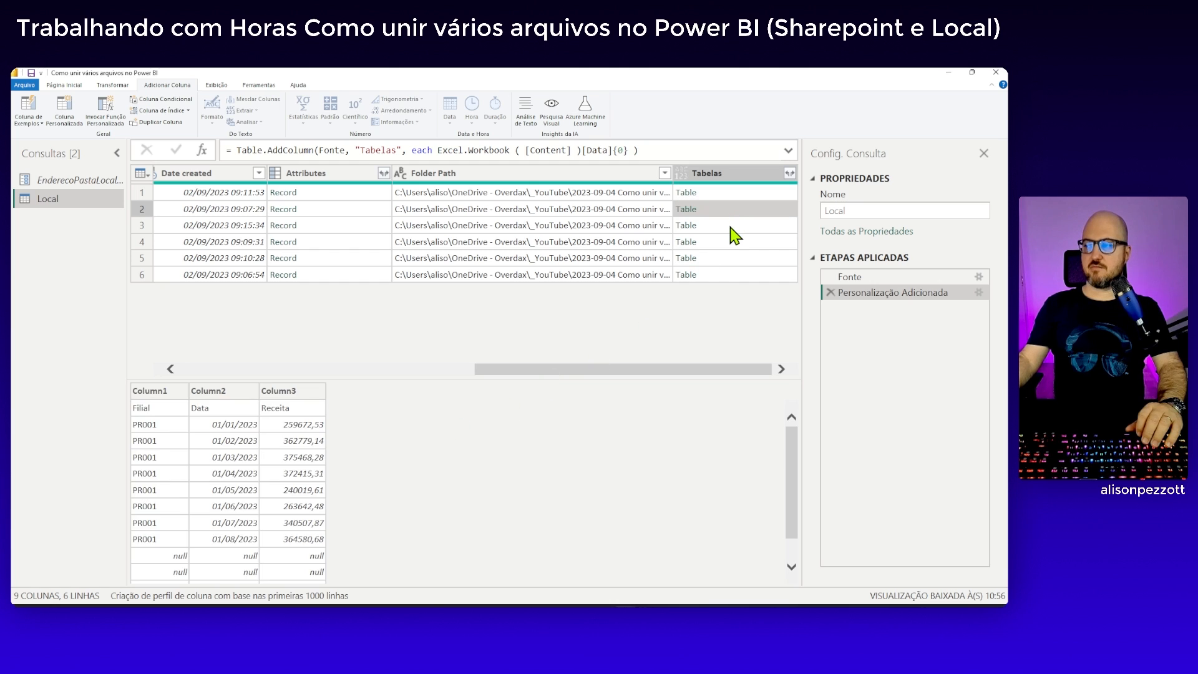
{"action": "key", "text": "Down"}
{"action": "key", "text": "Down"}
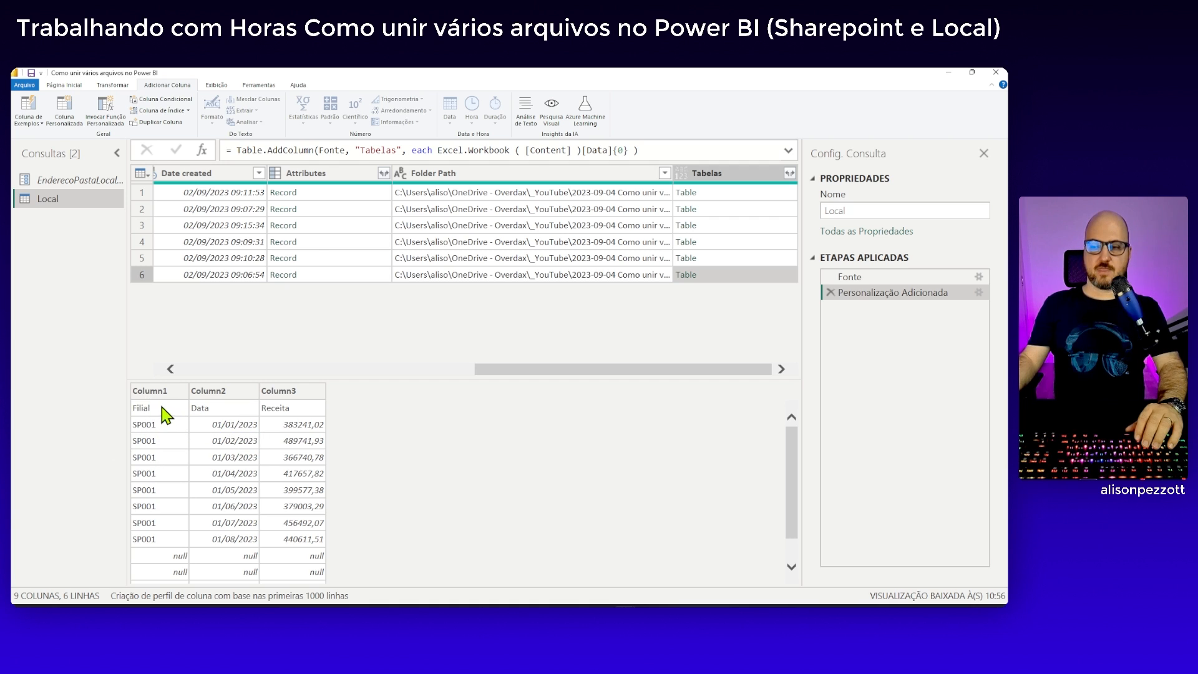
{"action": "left_click", "coordinate": [749, 256]}
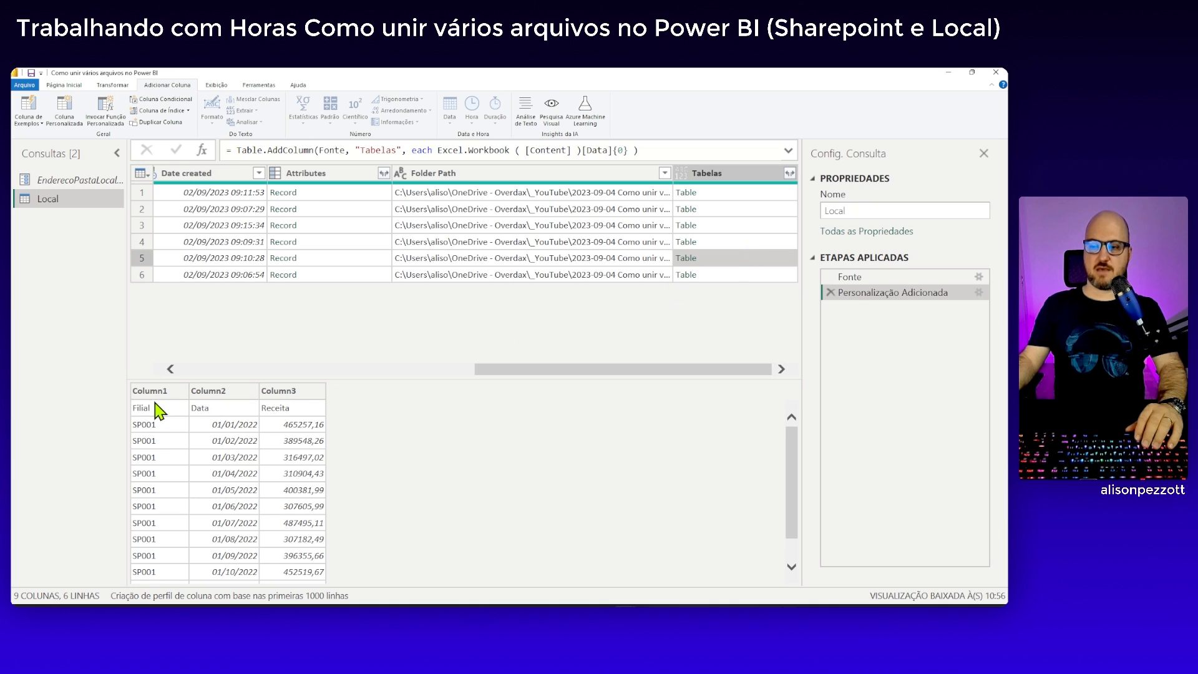
{"action": "left_click", "coordinate": [734, 243]}
{"action": "key", "text": "Up"}
{"action": "key", "text": "Up"}
{"action": "key", "text": "Up"}
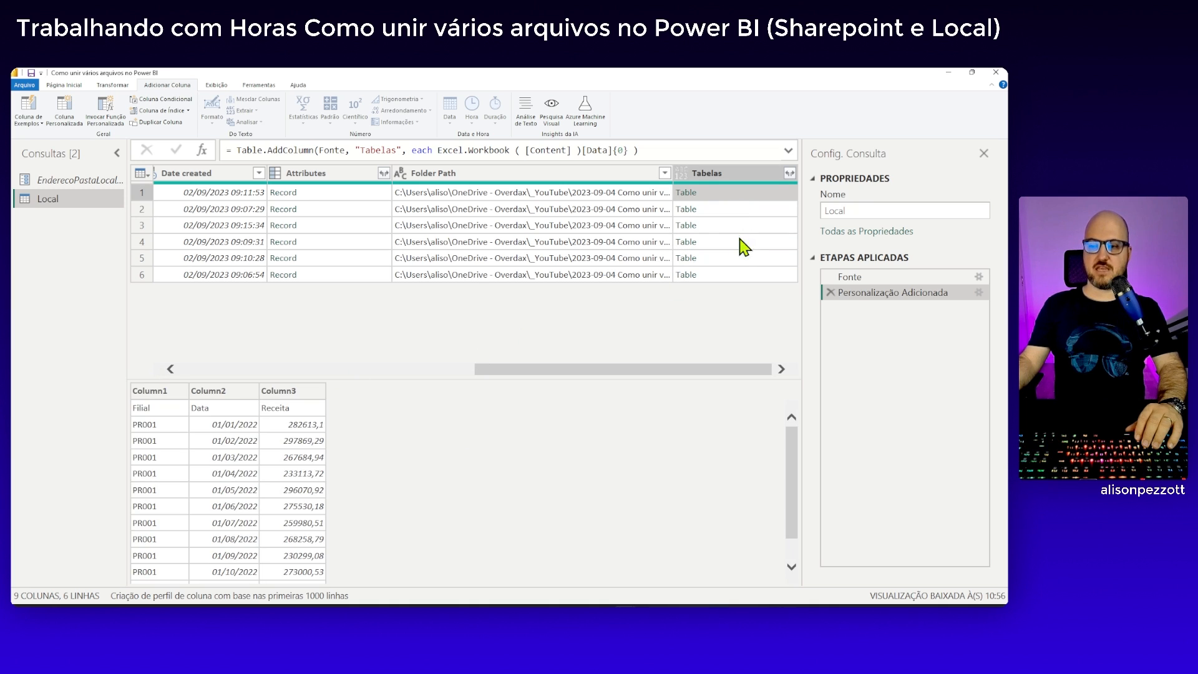
{"action": "left_click", "coordinate": [740, 275]}
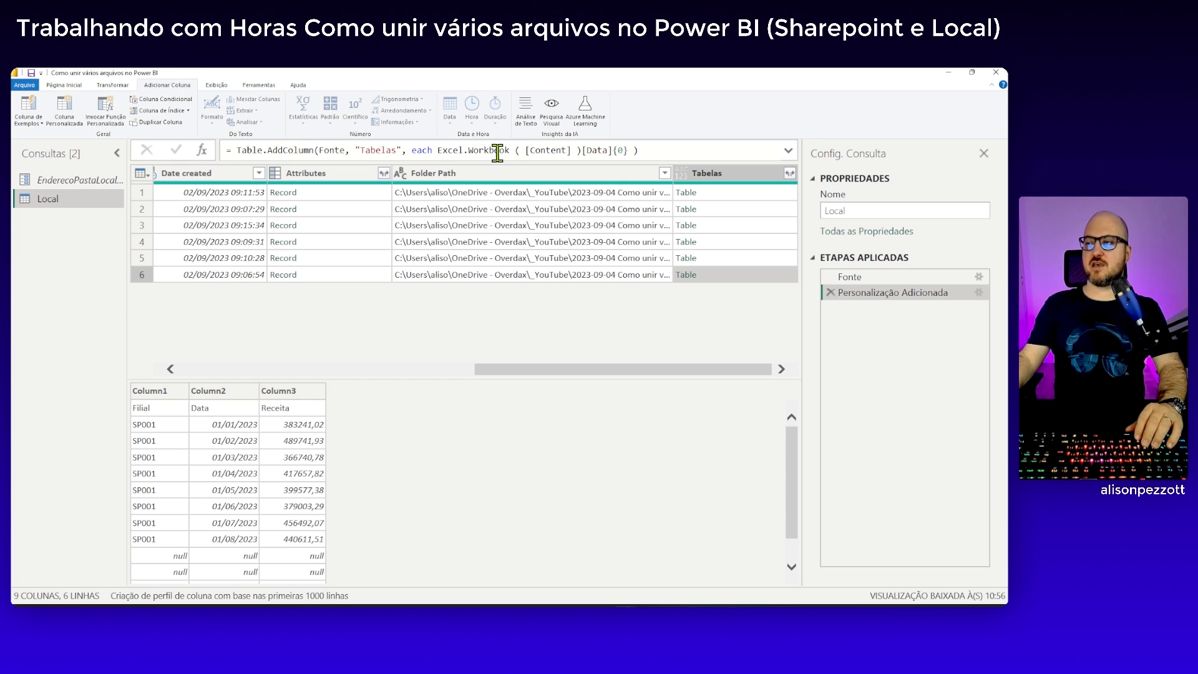
Add true as the second argument of Excel.Workbook after [Content] in the Tabelas formula to use the first row as headers
{"action": "left_click", "coordinate": [571, 150]}
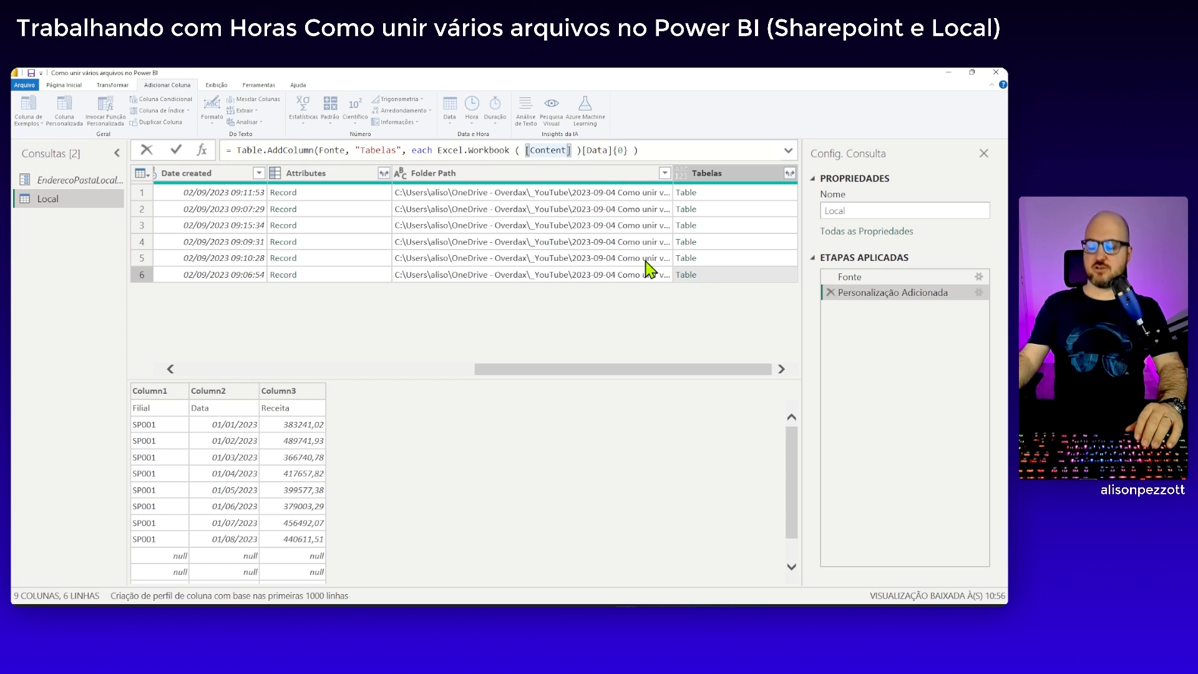
{"action": "type", "text": ","}
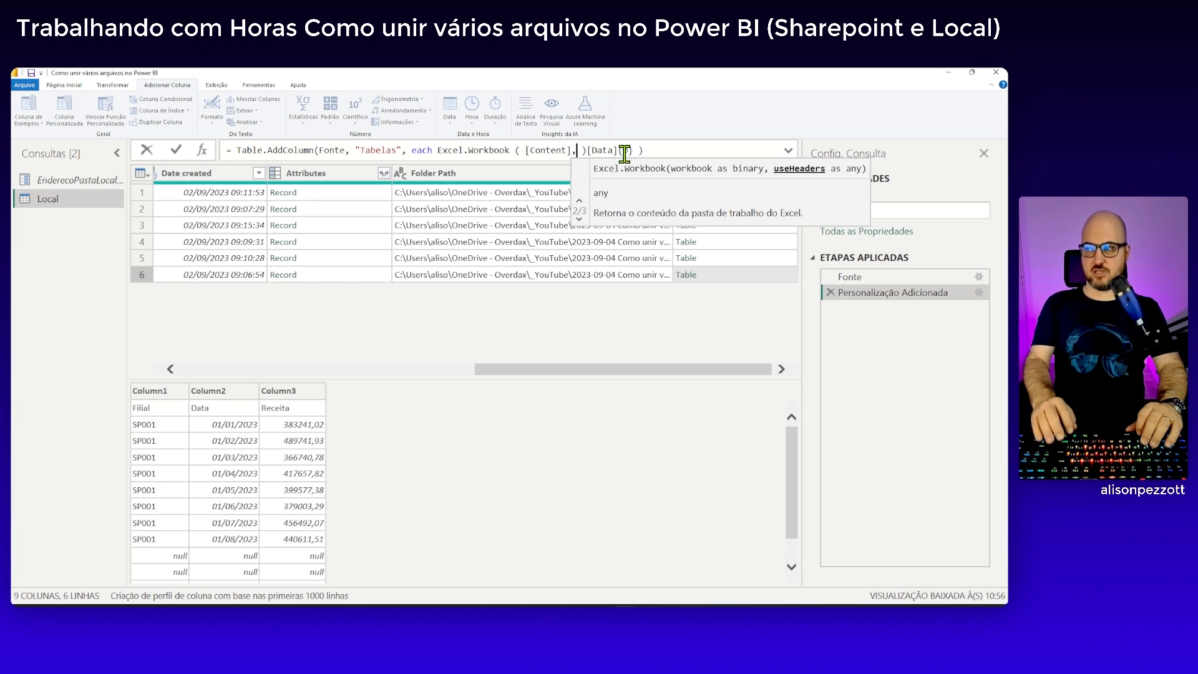
{"action": "type", "text": "tru "}
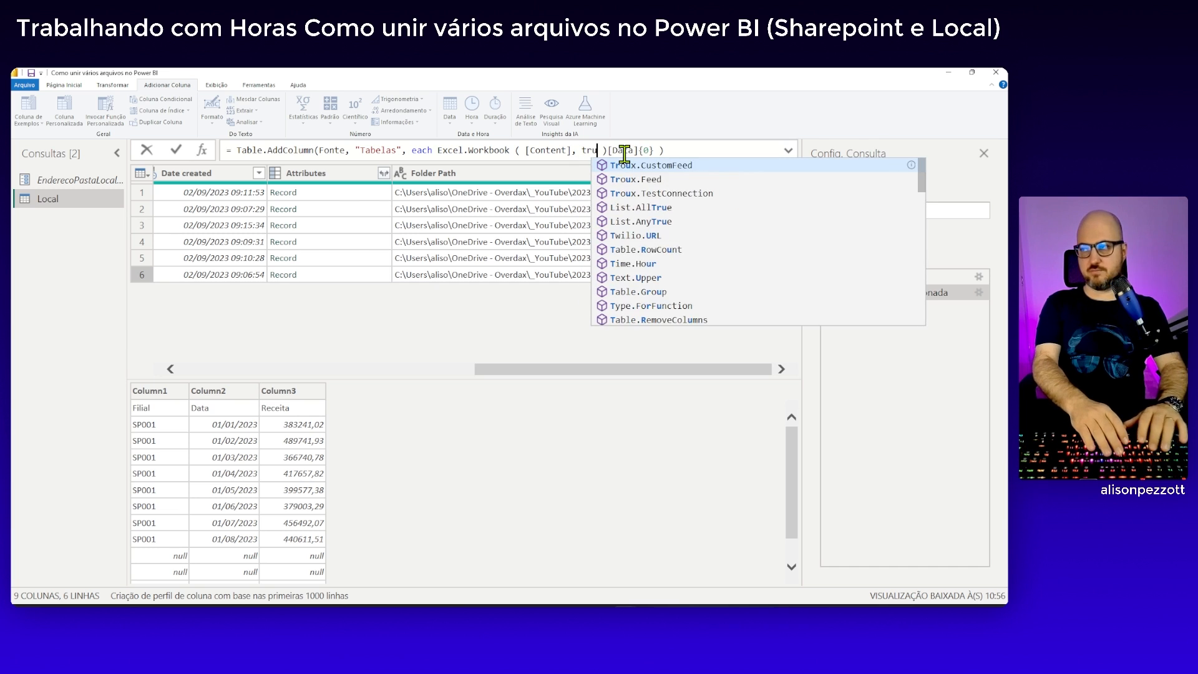
{"action": "type", "text": "e"}
{"action": "key", "text": "Return"}
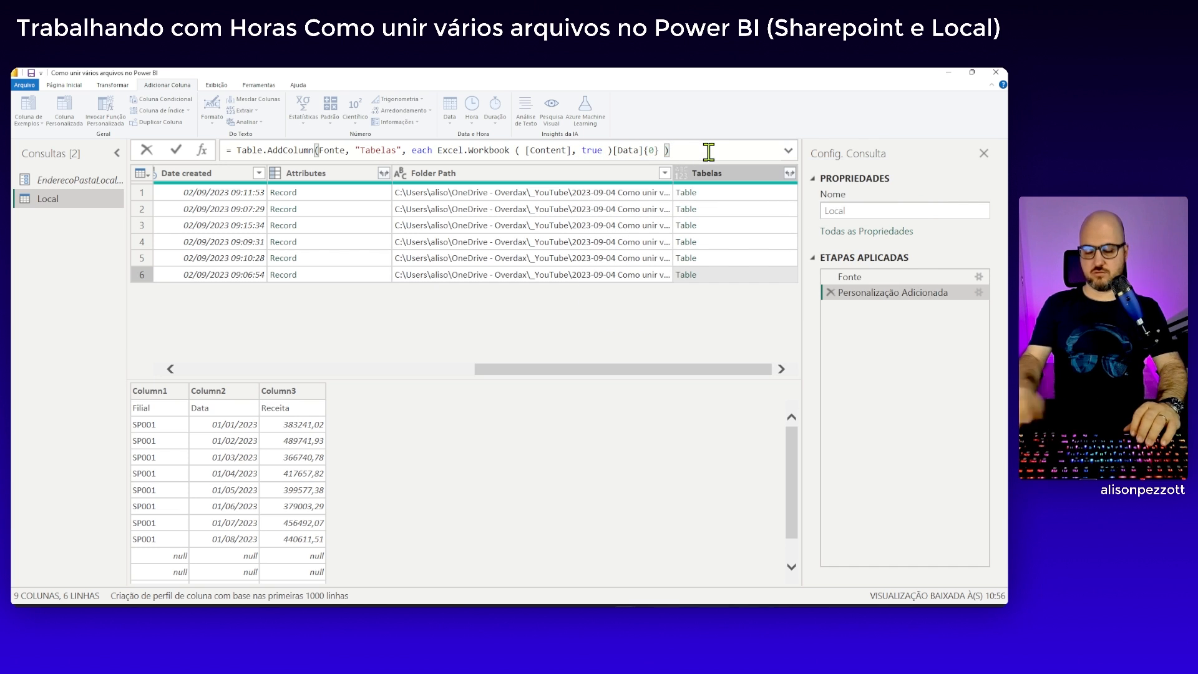
Preview several tables in the Tabelas column down to row 6, checking their column headers and empty rows
{"action": "left_click", "coordinate": [736, 193]}
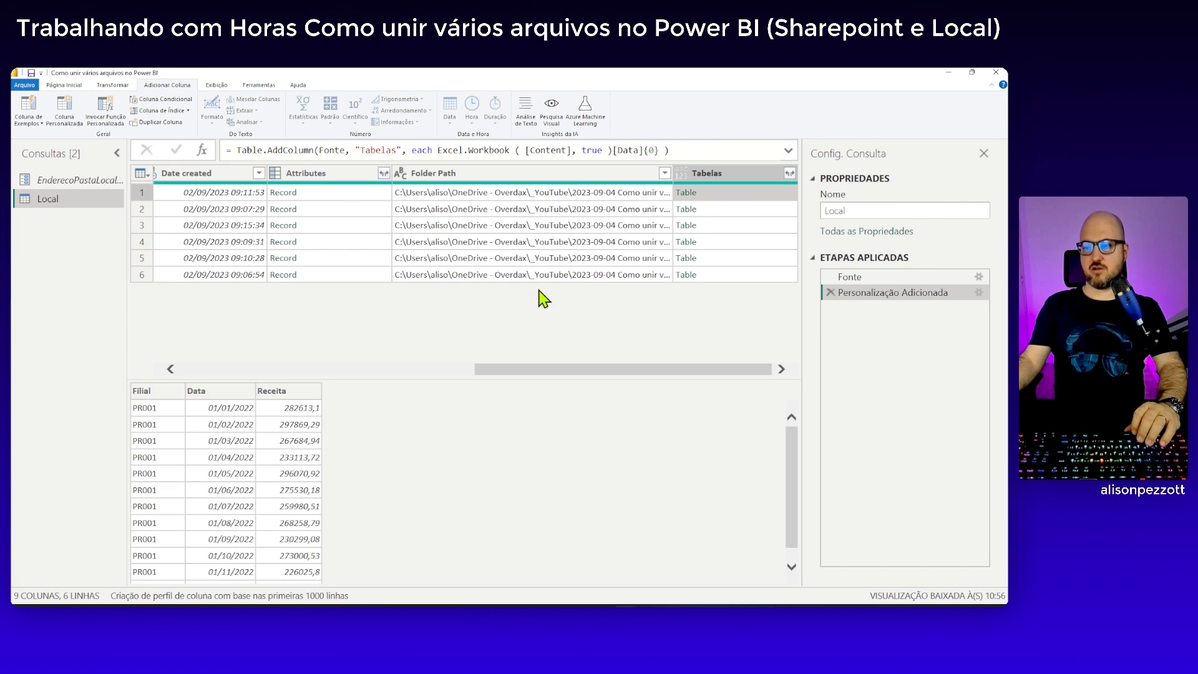
{"action": "left_click", "coordinate": [754, 226]}
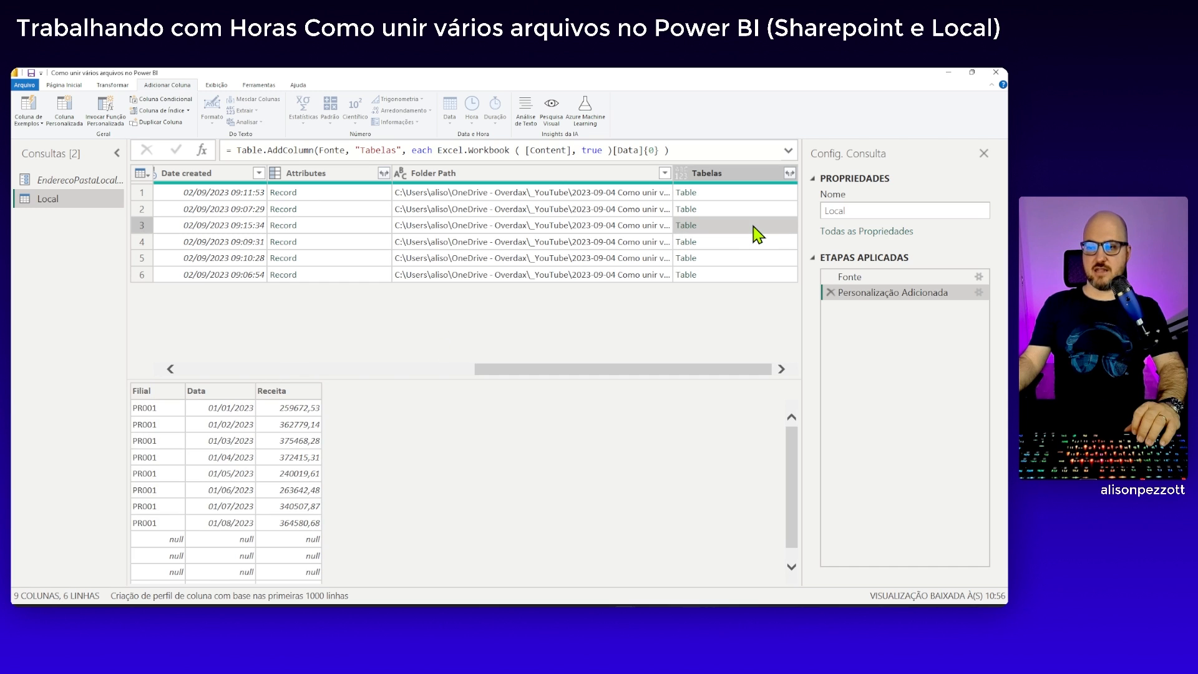
{"action": "left_click", "coordinate": [760, 245]}
{"action": "left_click", "coordinate": [762, 258]}
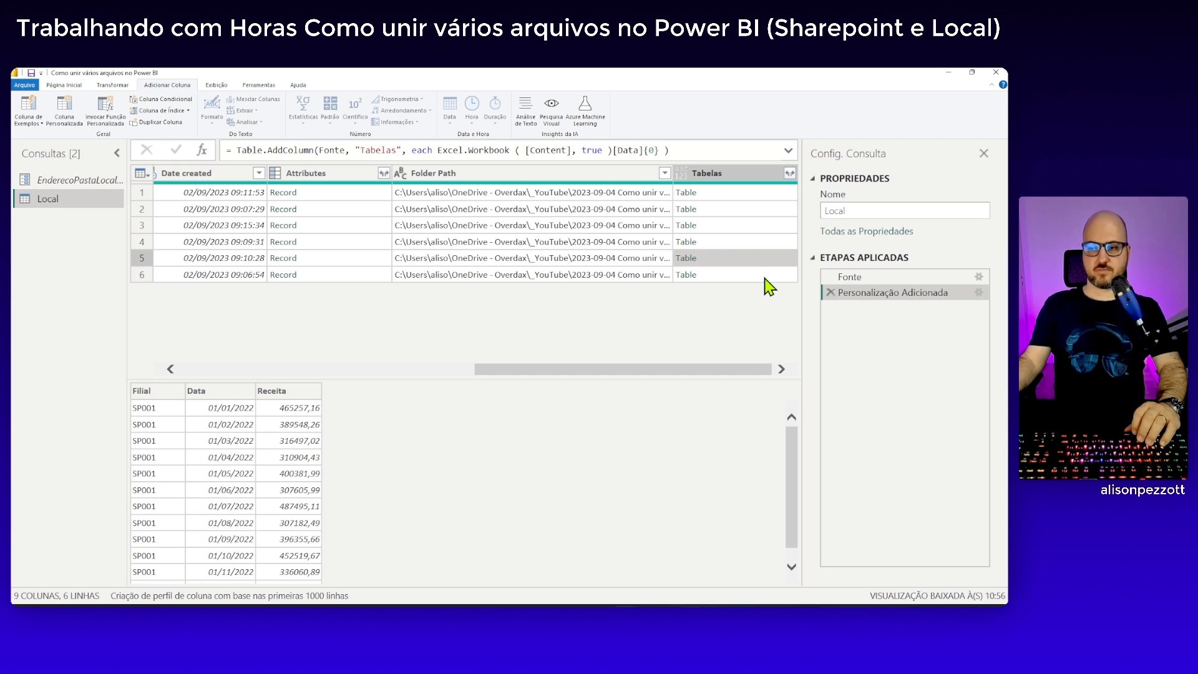
{"action": "left_click", "coordinate": [765, 278]}
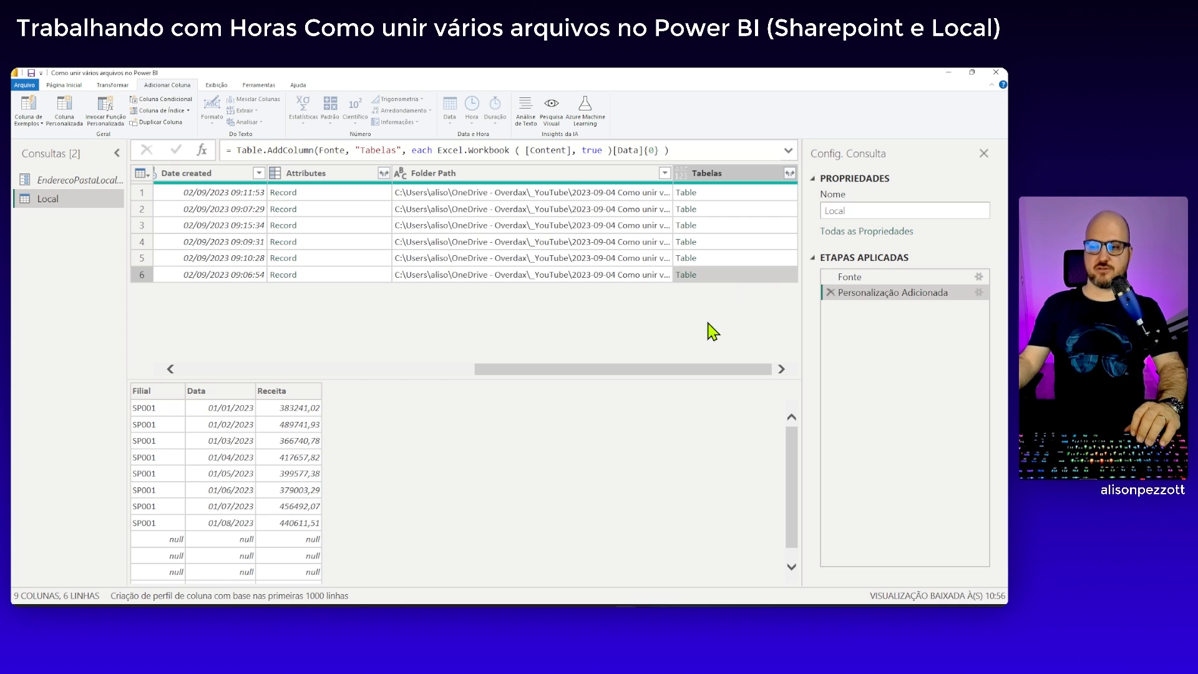
Expand the formula area and put the Excel.Workbook expression and the final closing parenthesis on separate lines, leaving blank lines between them
{"action": "left_click", "coordinate": [787, 150]}
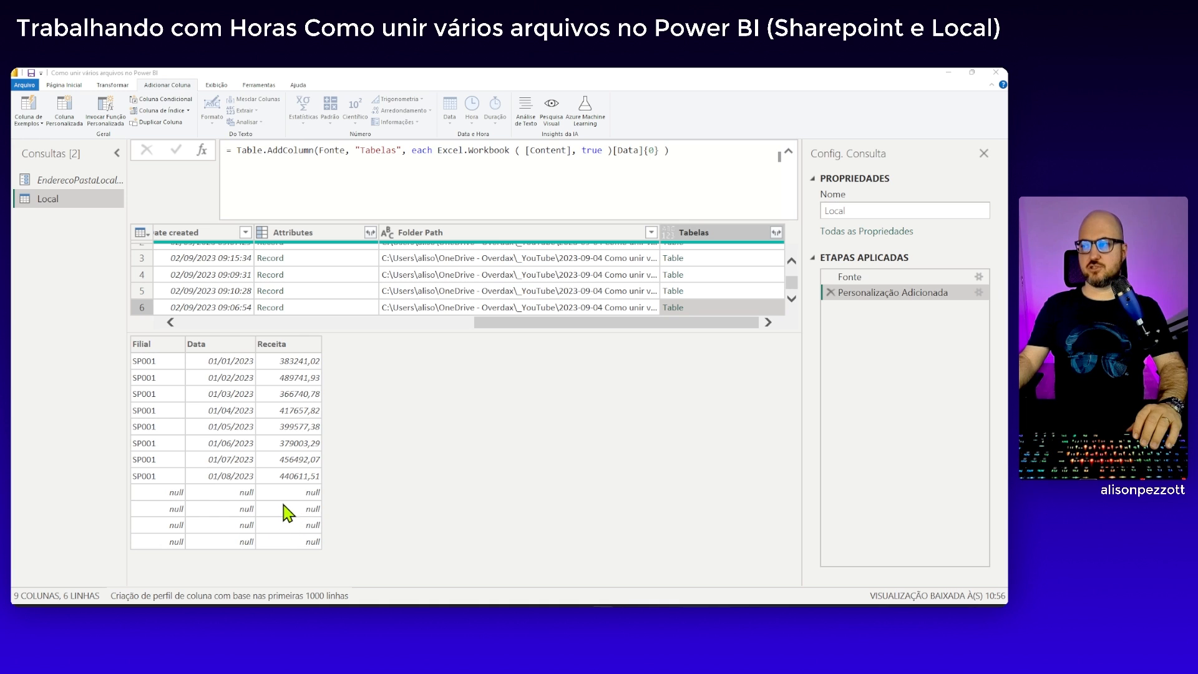
{"action": "double_click", "coordinate": [438, 149]}
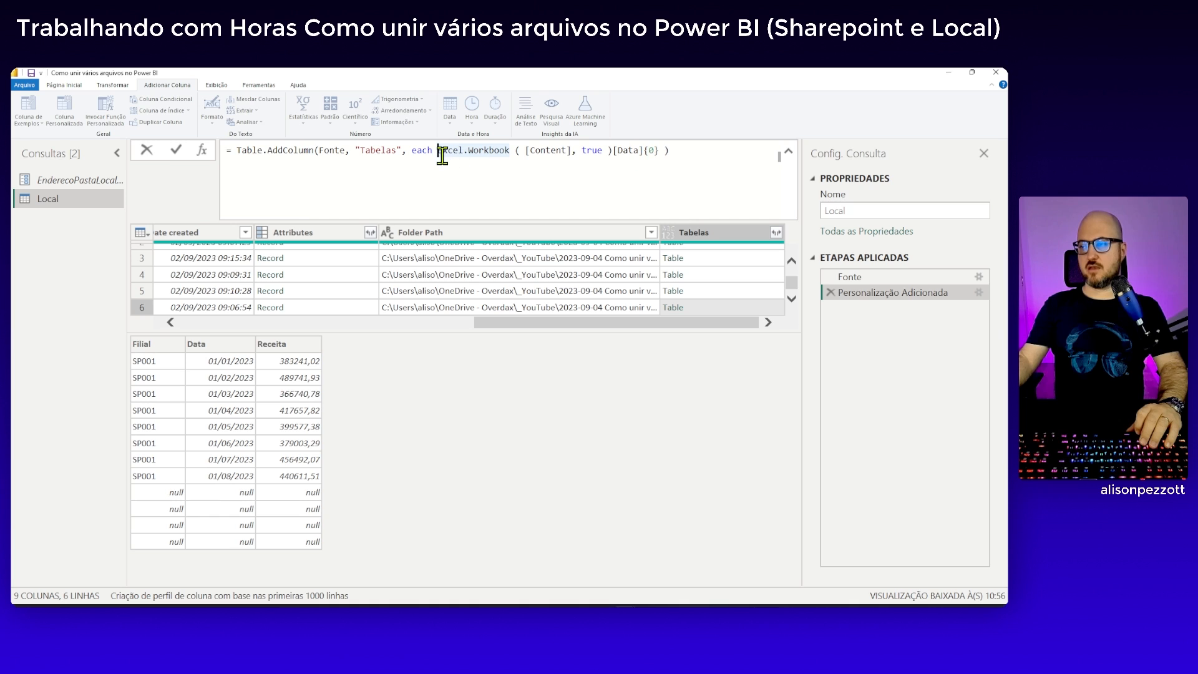
{"action": "left_click_drag", "start_coordinate": [439, 151], "coordinate": [661, 152]}
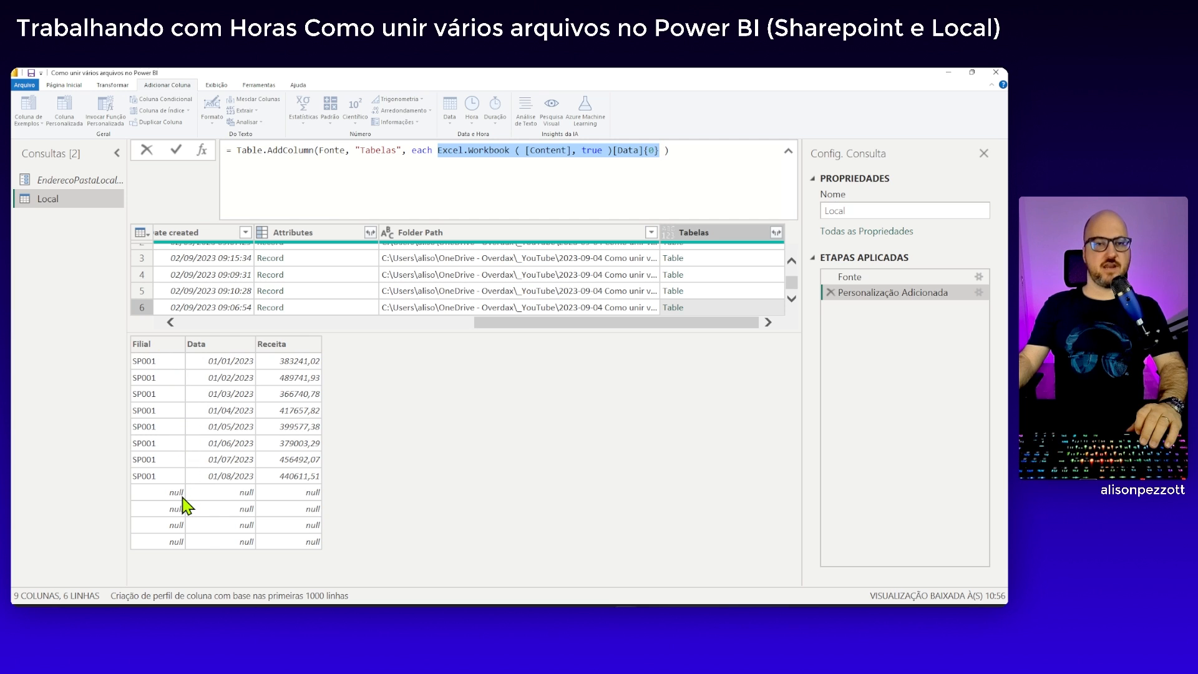
{"action": "left_click", "coordinate": [438, 150]}
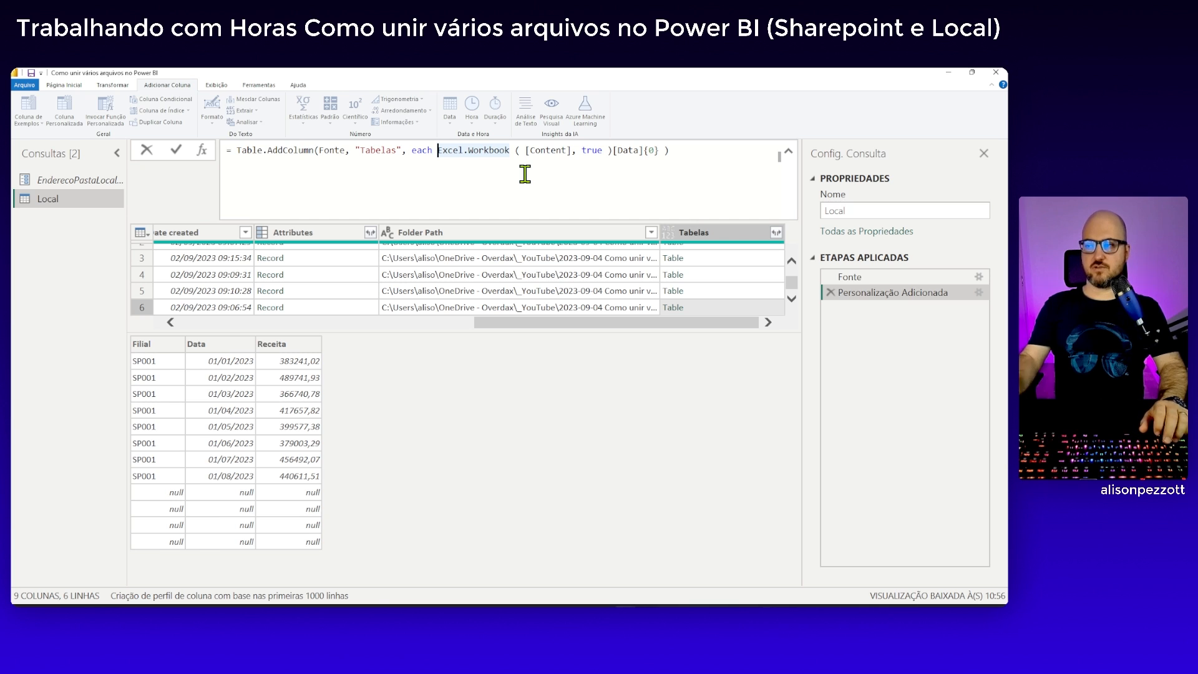
{"action": "key", "text": "shift+Return"}
{"action": "key", "text": "shift+Return"}
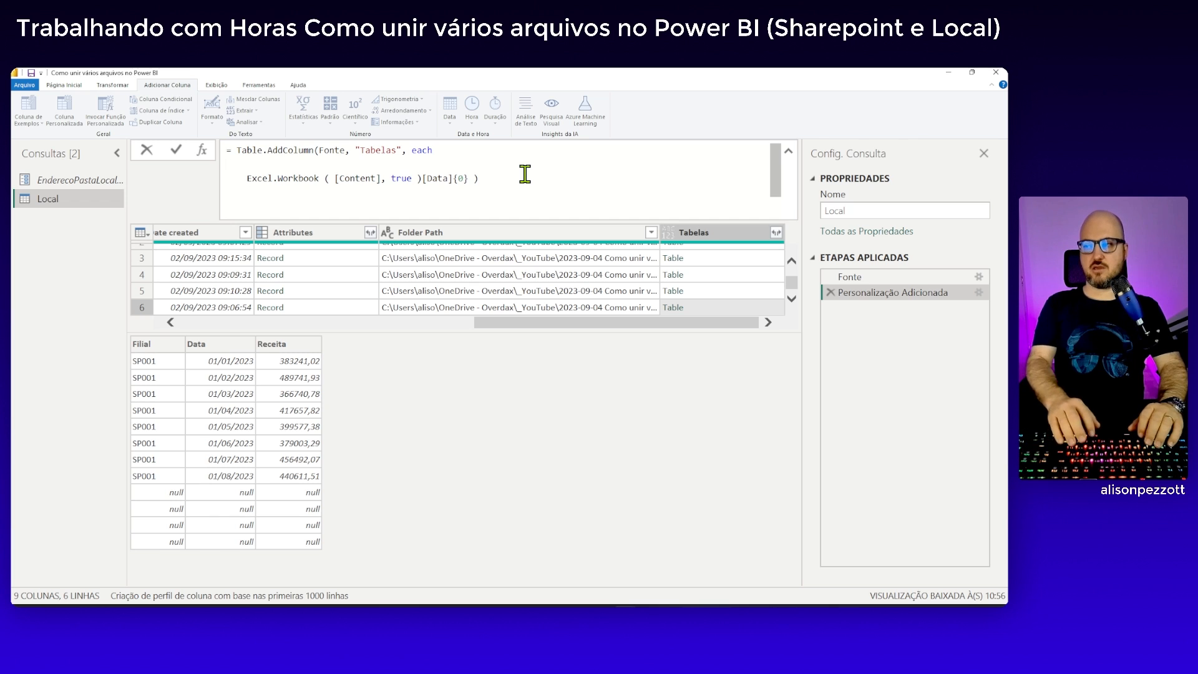
{"action": "left_click", "coordinate": [472, 179]}
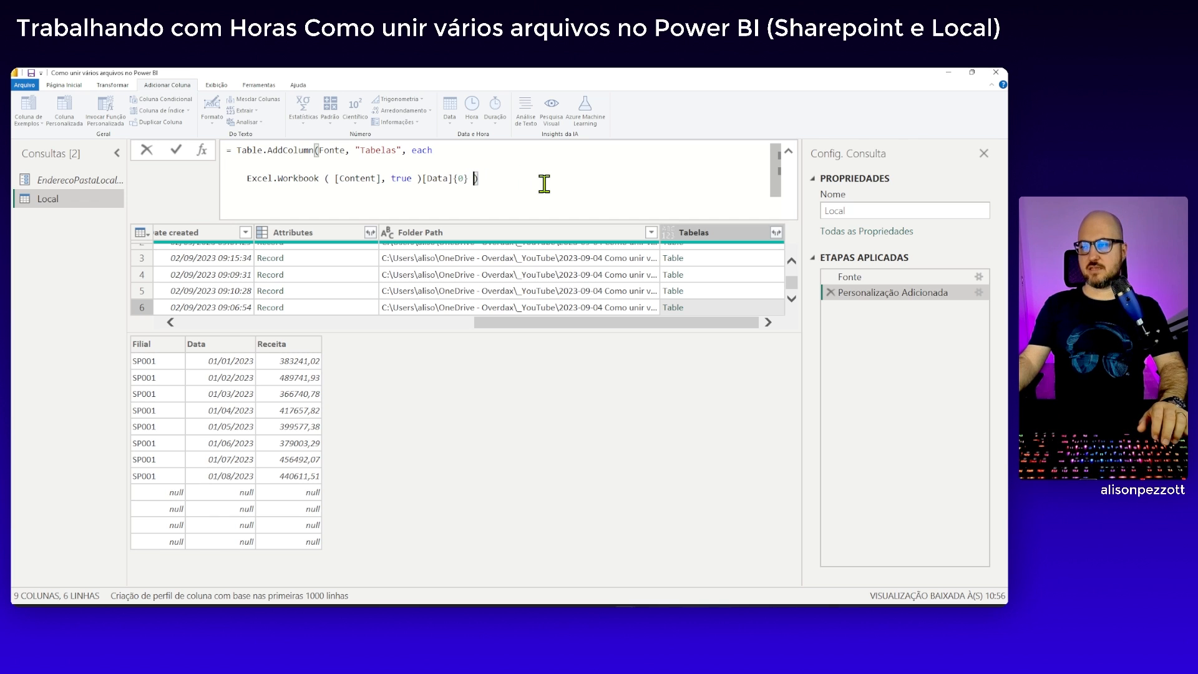
{"action": "key", "text": "Return"}
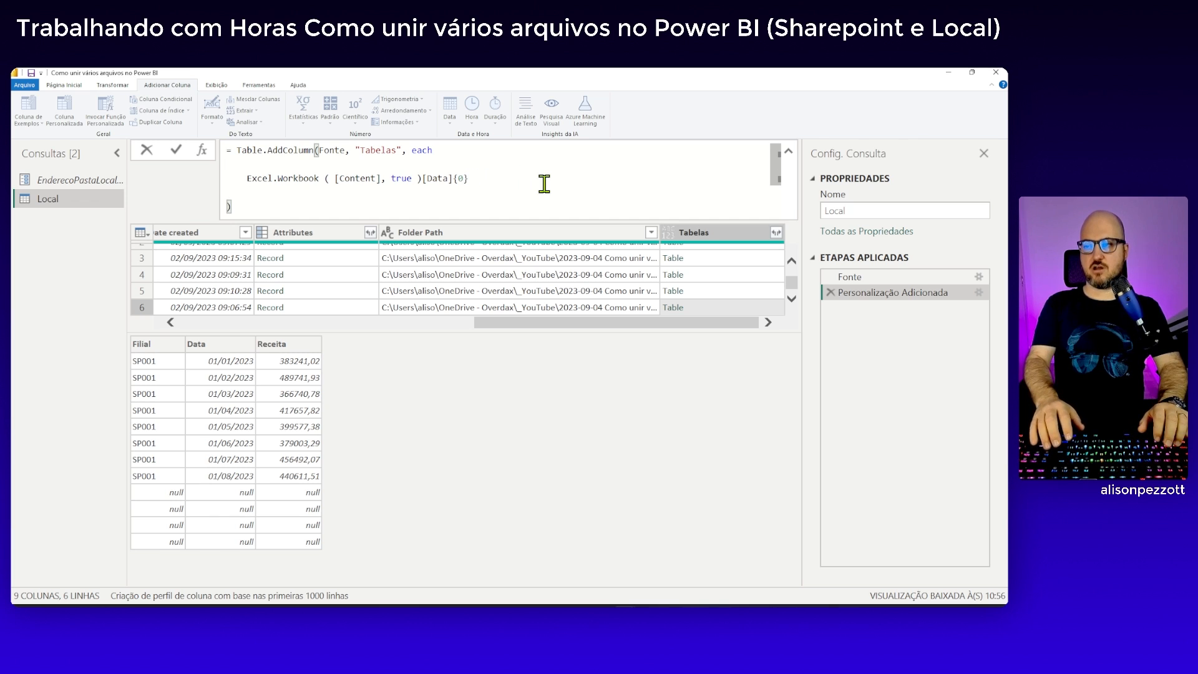
{"action": "key", "text": "Return"}
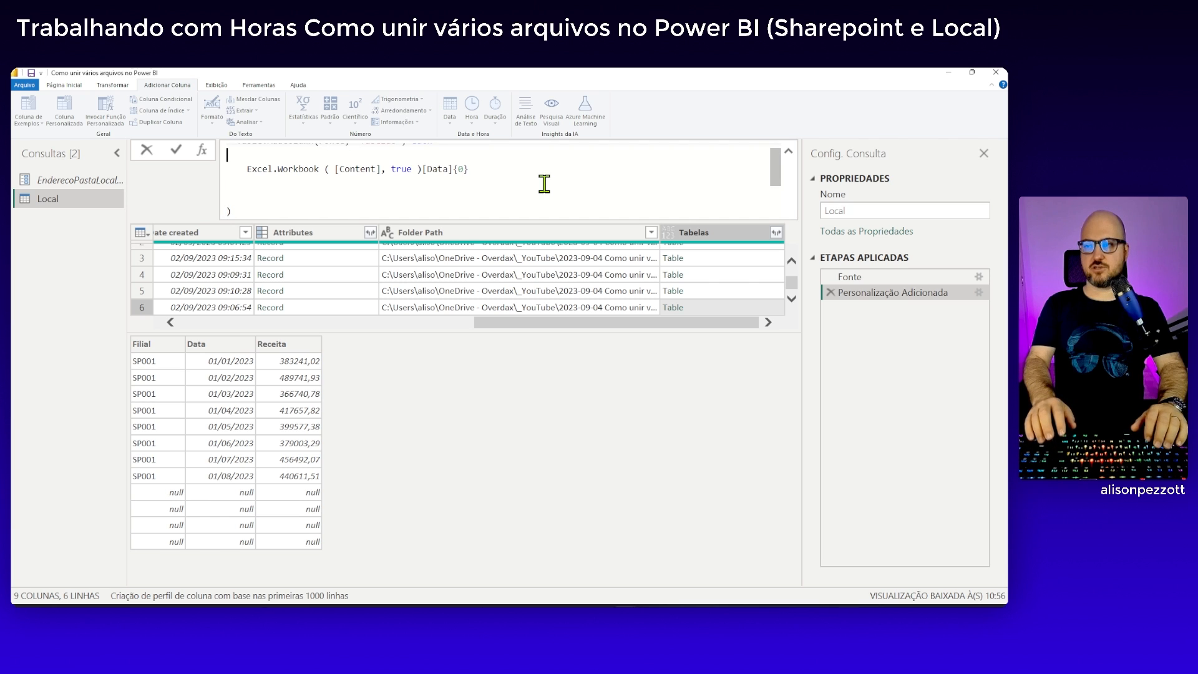
{"action": "key", "text": "Up"}
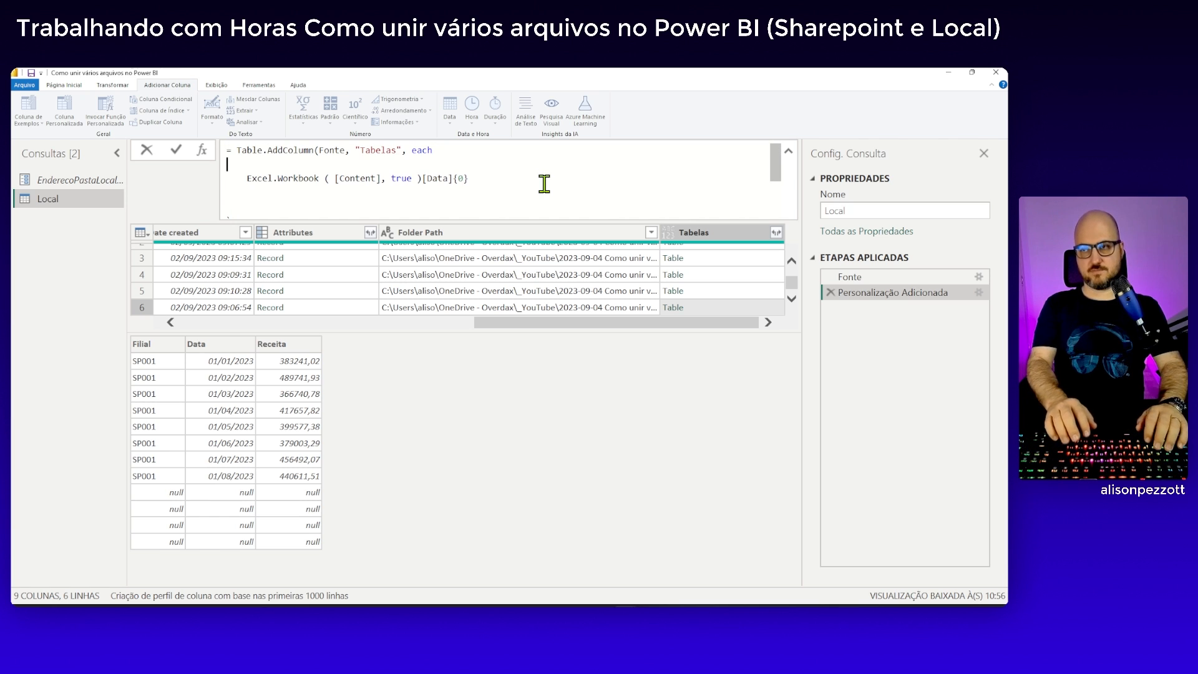
Insert Table.SelectRows ( on the blank line above the Excel.Workbook expression
{"action": "type", "text": "Tavbl"}
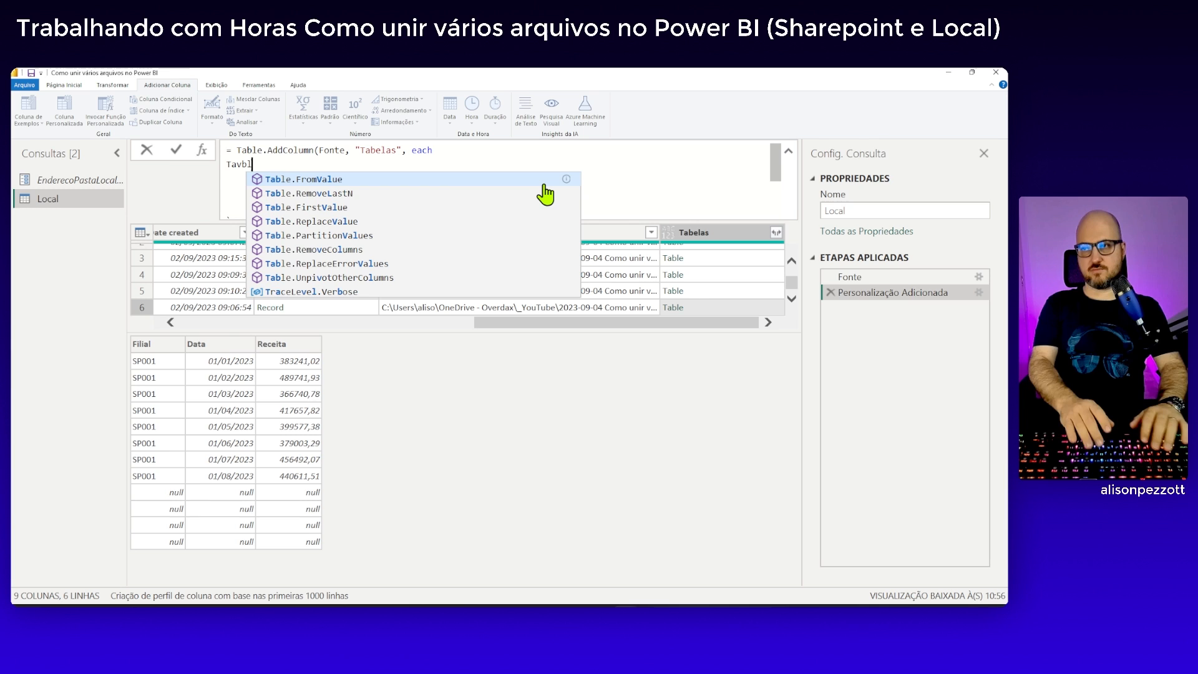
{"action": "key", "text": "BackSpace"}
{"action": "key", "text": "BackSpace"}
{"action": "key", "text": "BackSpace"}
{"action": "type", "text": "ble.SelectRows"}
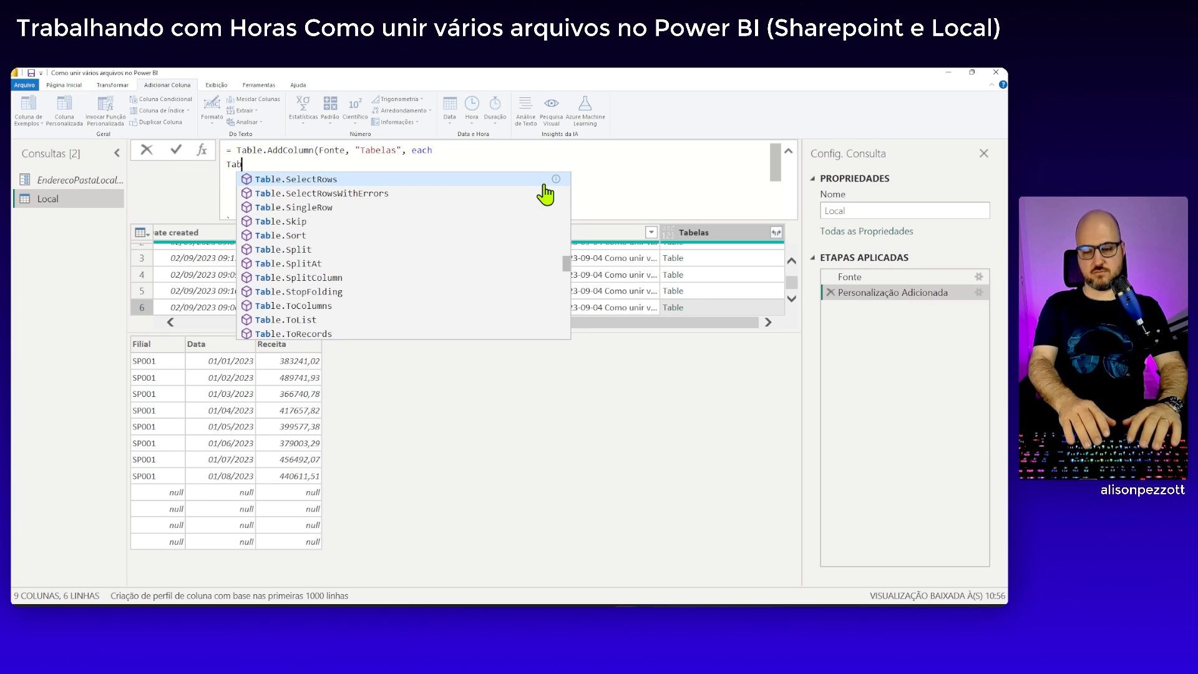
{"action": "key", "text": "Tab"}
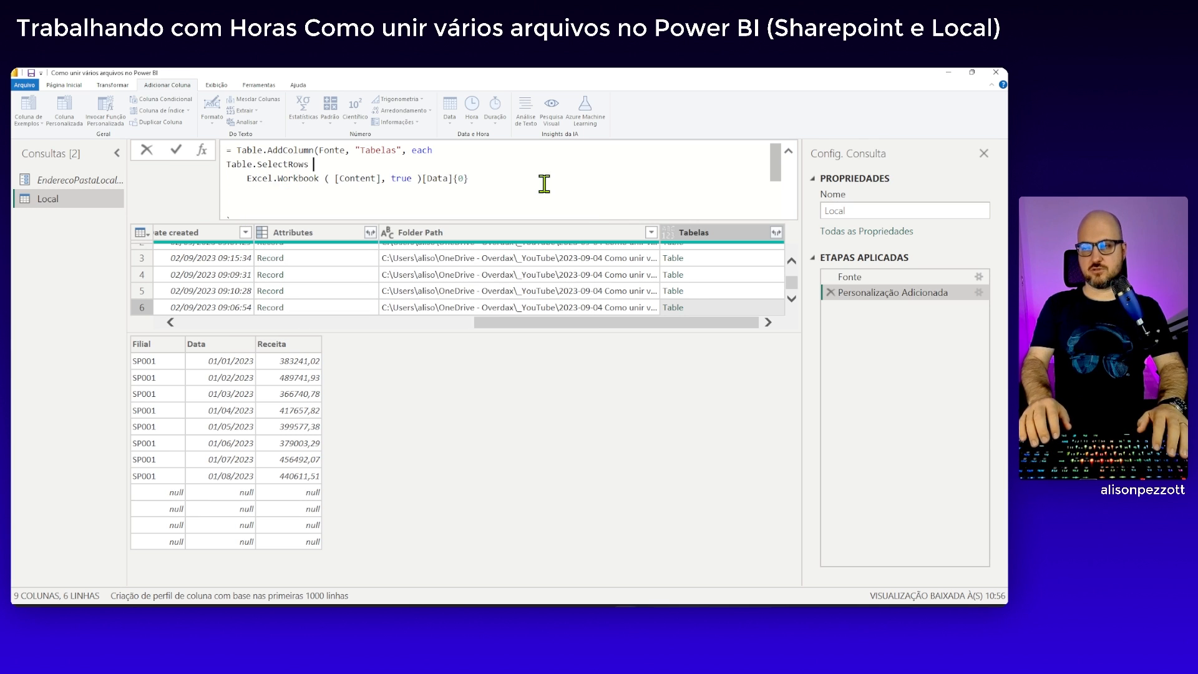
{"action": "type", "text": "("}
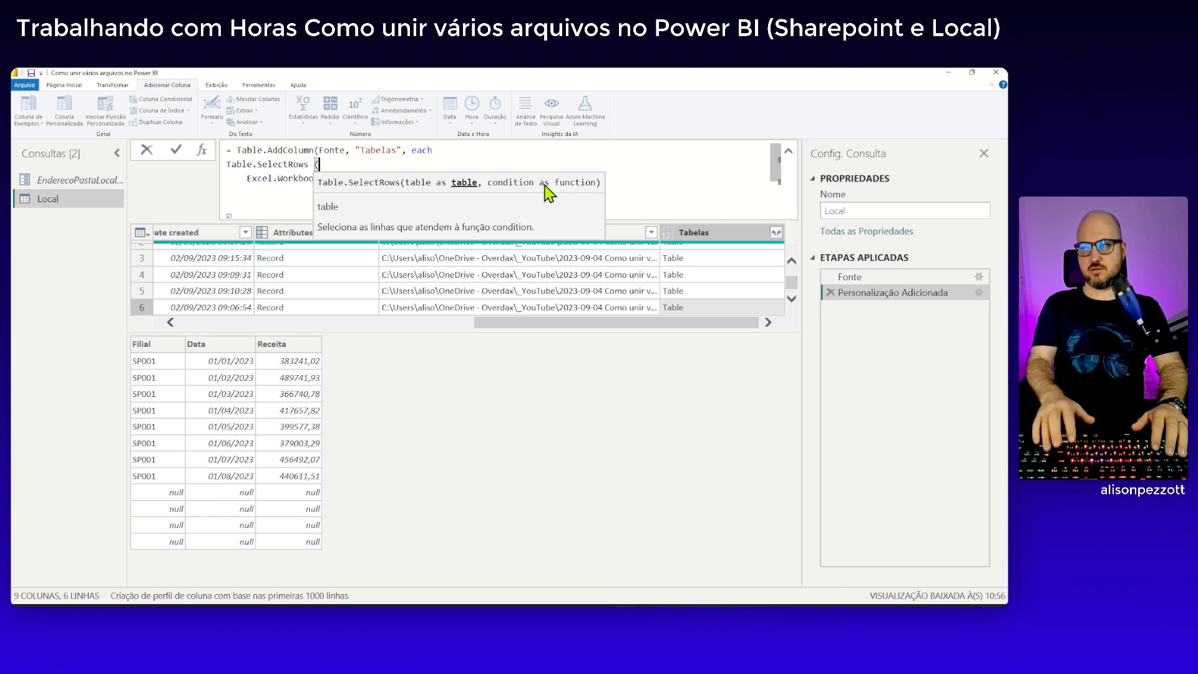
Add a comma after [Data]{0} and, on a new line, the row condition each [Filial] <> null and [Filial] <> ""
{"action": "left_click_drag", "start_coordinate": [247, 179], "coordinate": [484, 178]}
{"action": "left_click", "coordinate": [487, 178]}
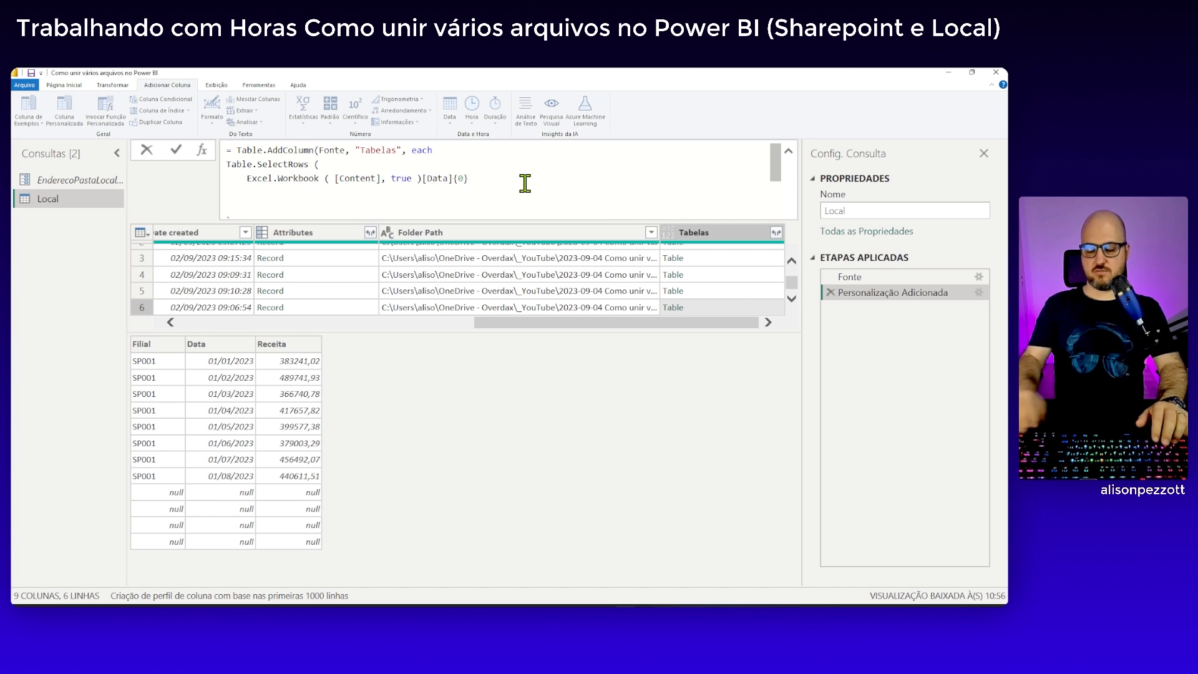
{"action": "type", "text": ","}
{"action": "key", "text": "shift+Return"}
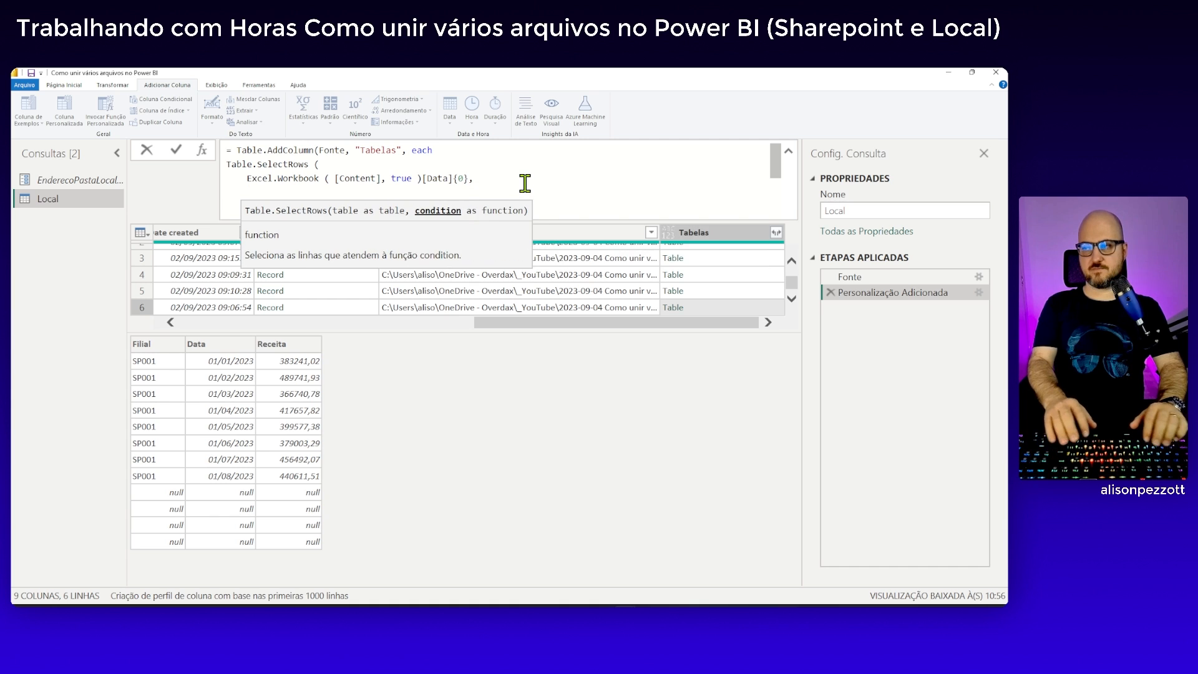
{"action": "type", "text": "each "}
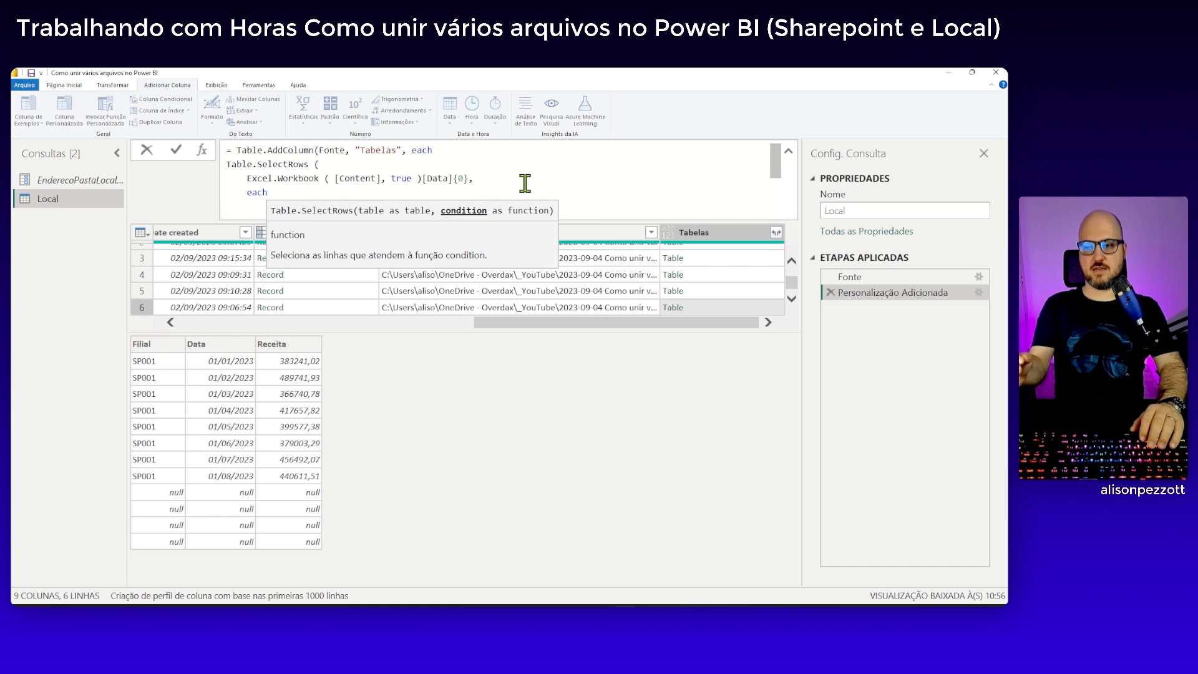
{"action": "type", "text": "[Filial"}
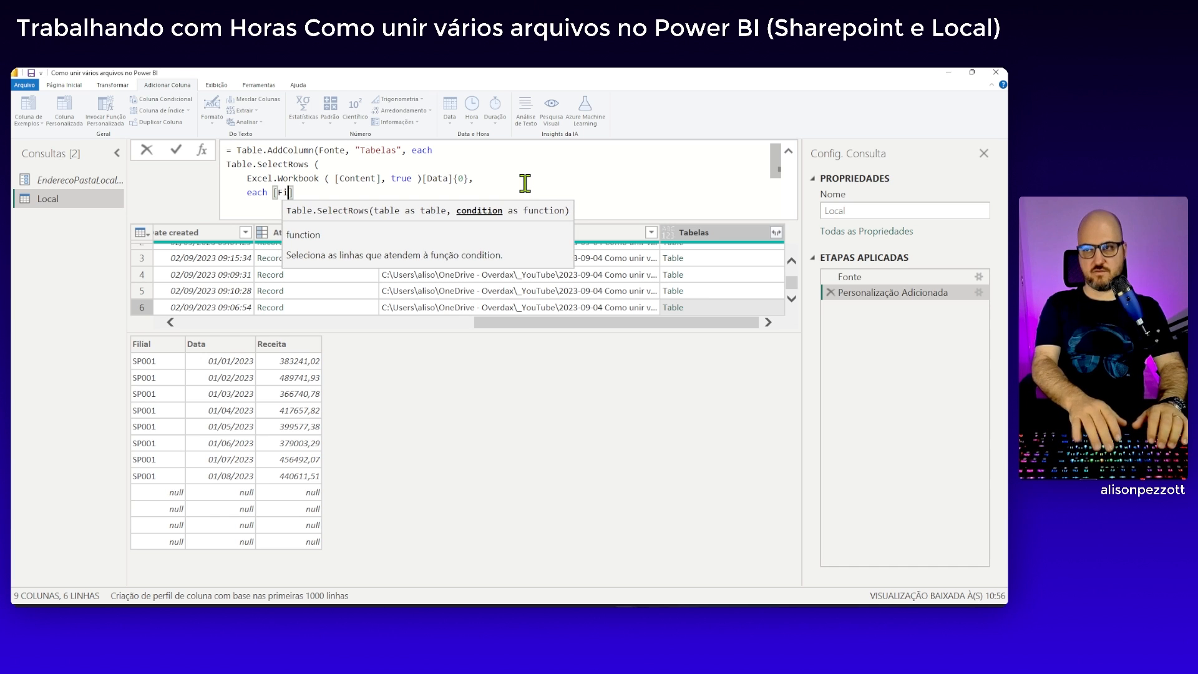
{"action": "type", "text": "] <> "}
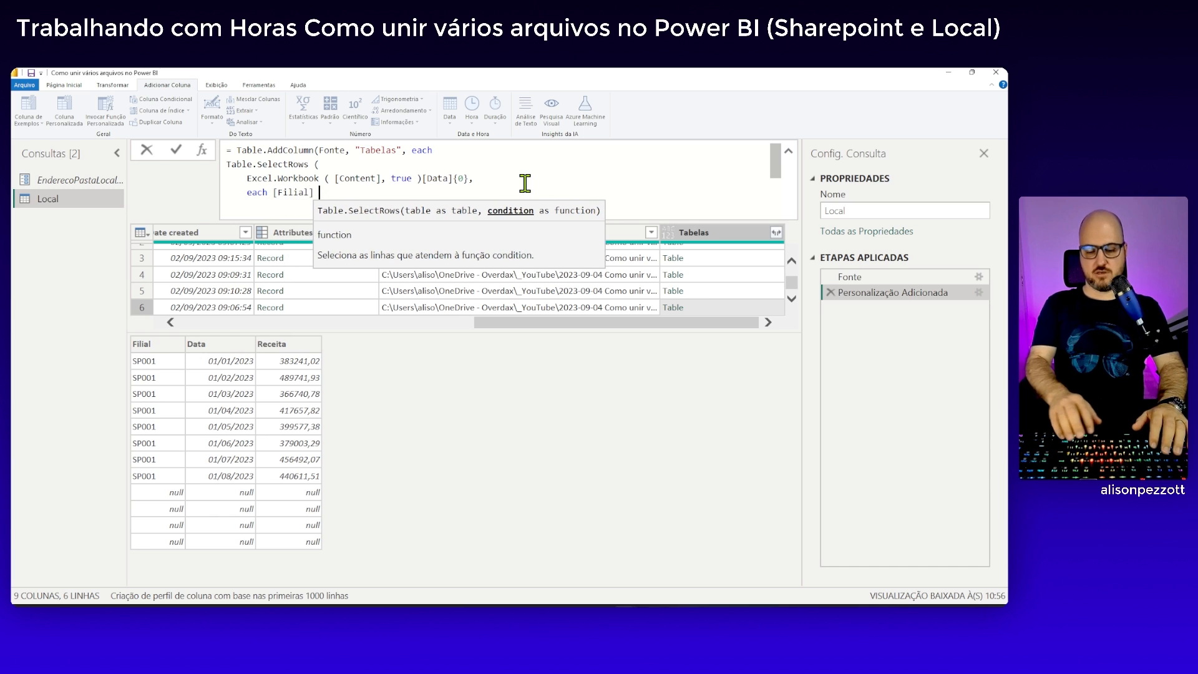
{"action": "type", "text": "null"}
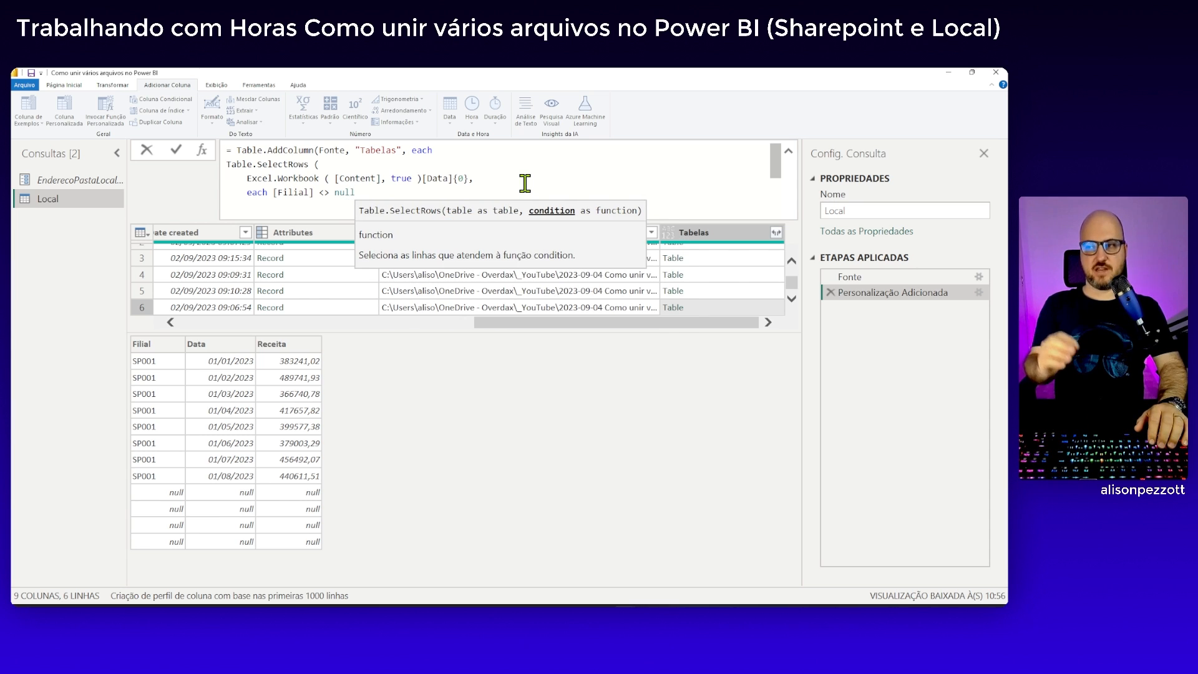
{"action": "type", "text": " and [Filial] <>"}
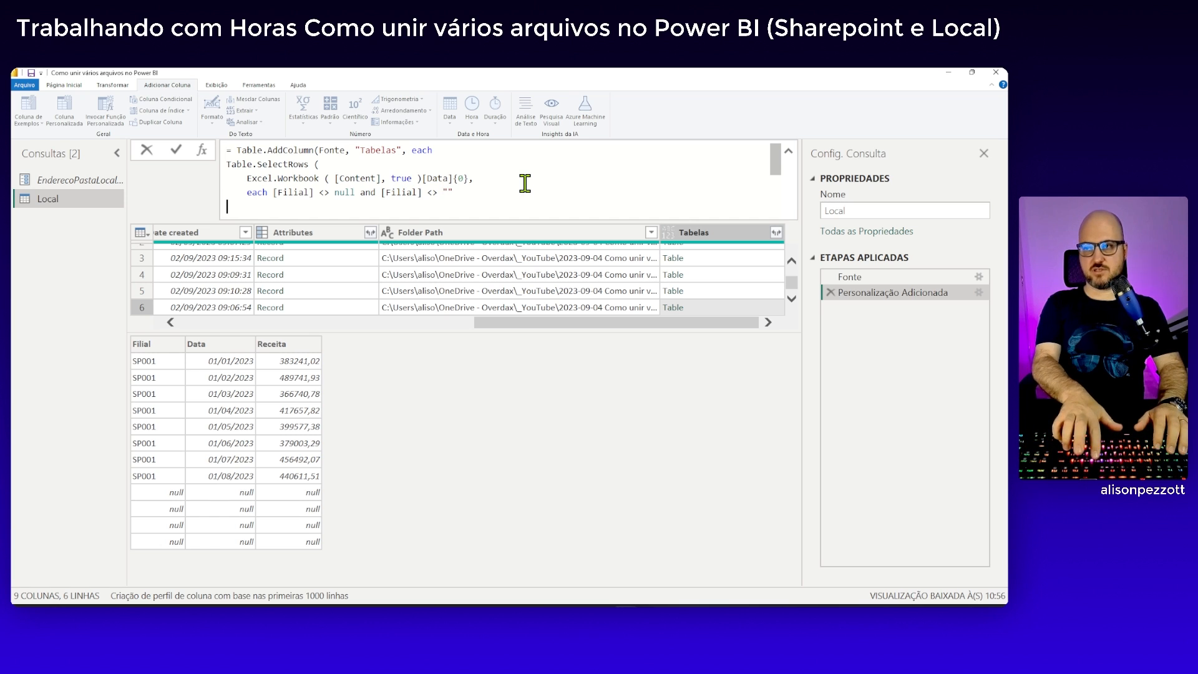
Close Table.SelectRows with a parenthesis on its own line, above the final one, and apply the formula
{"action": "type", "text": ")"}
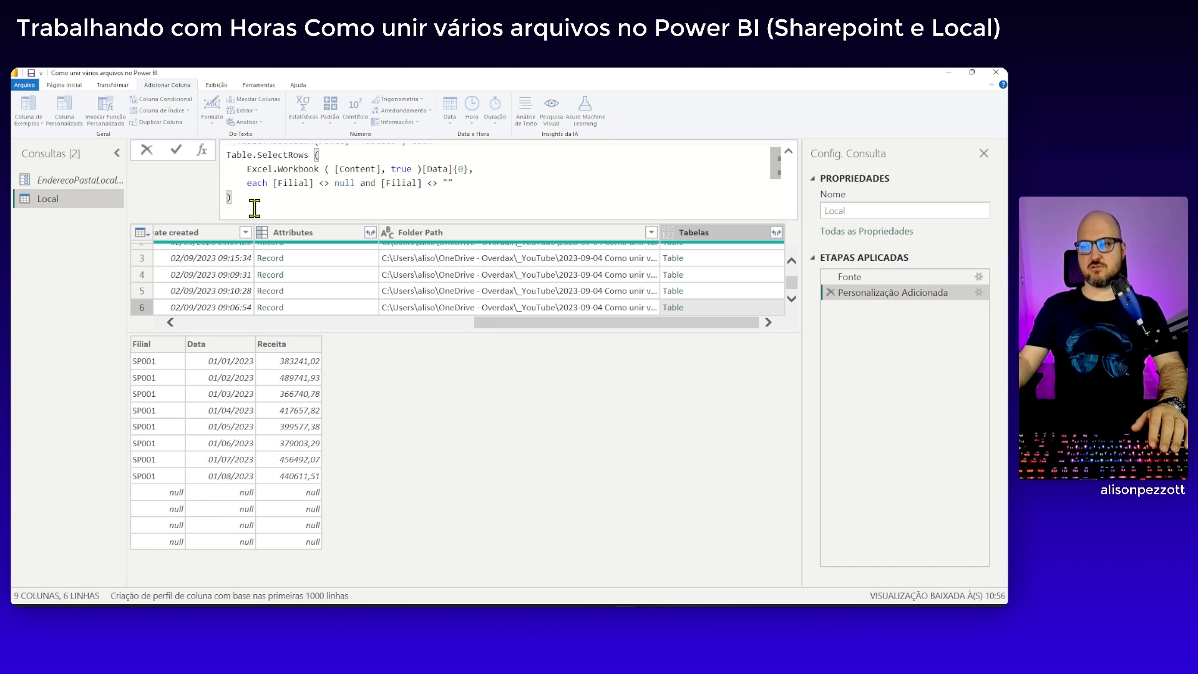
{"action": "key", "text": "shift+Return"}
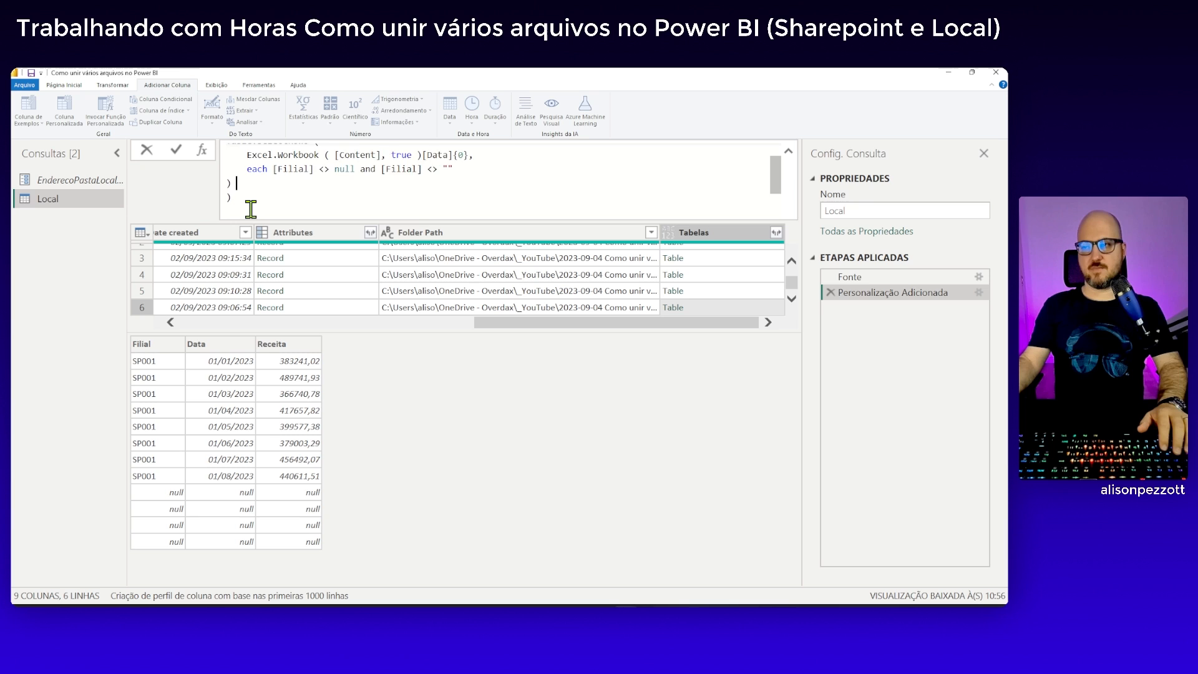
{"action": "scroll", "coordinate": [249, 206], "scroll_direction": "up", "scroll_amount": 1}
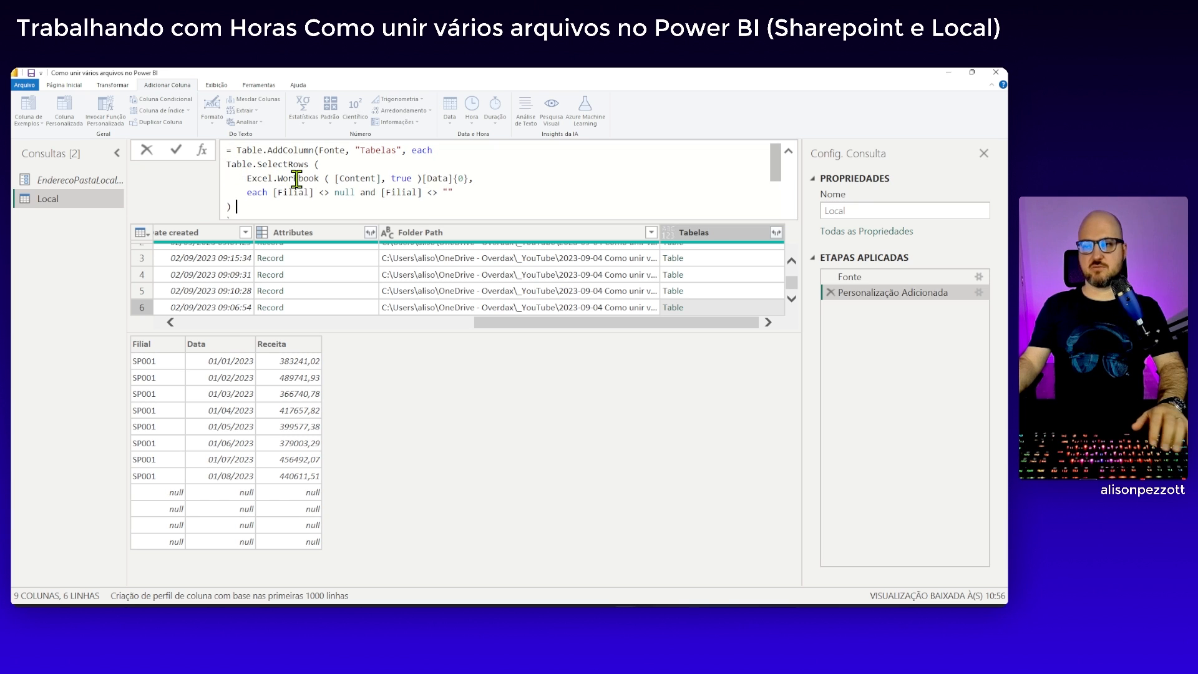
{"action": "left_click", "coordinate": [179, 154]}
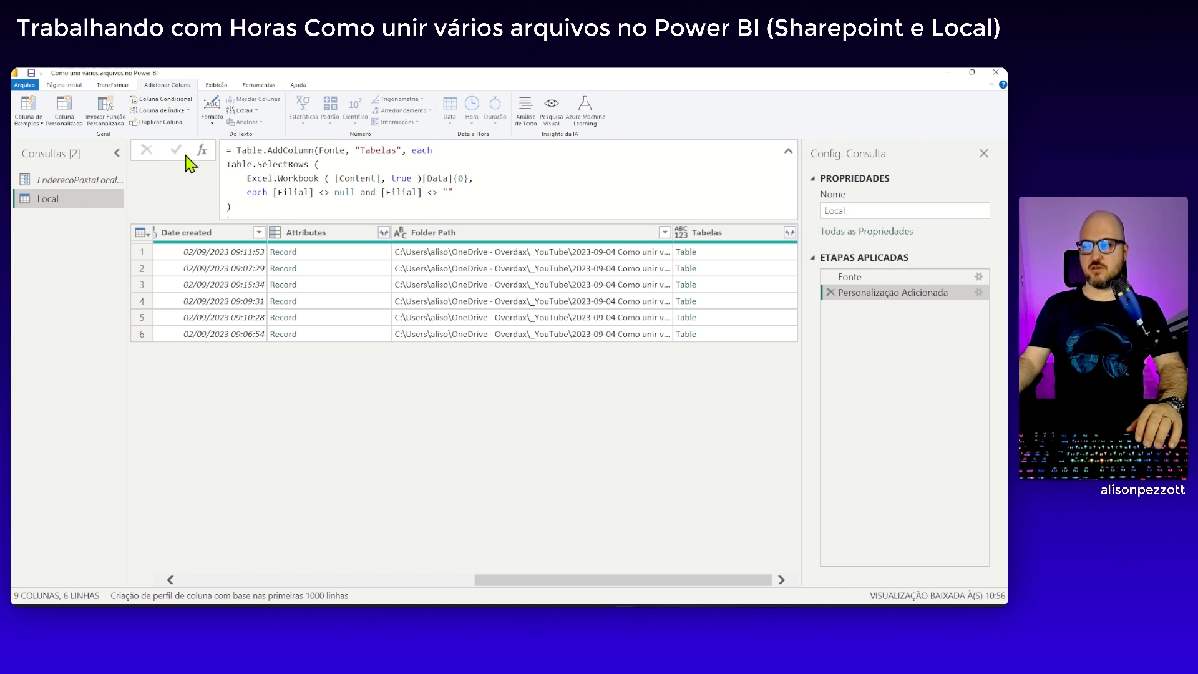
Preview the filtered tables in the first three rows of the Tabelas column, checking for null rows
{"action": "left_click", "coordinate": [739, 256]}
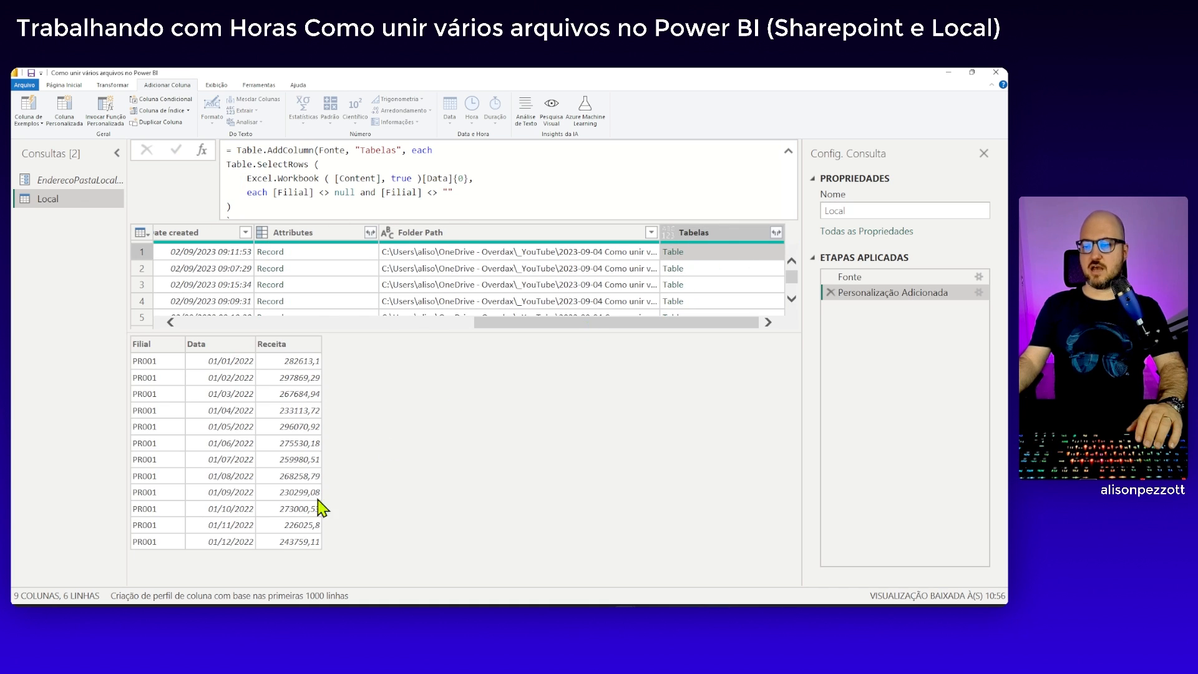
{"action": "left_click", "coordinate": [750, 270]}
{"action": "left_click", "coordinate": [752, 284]}
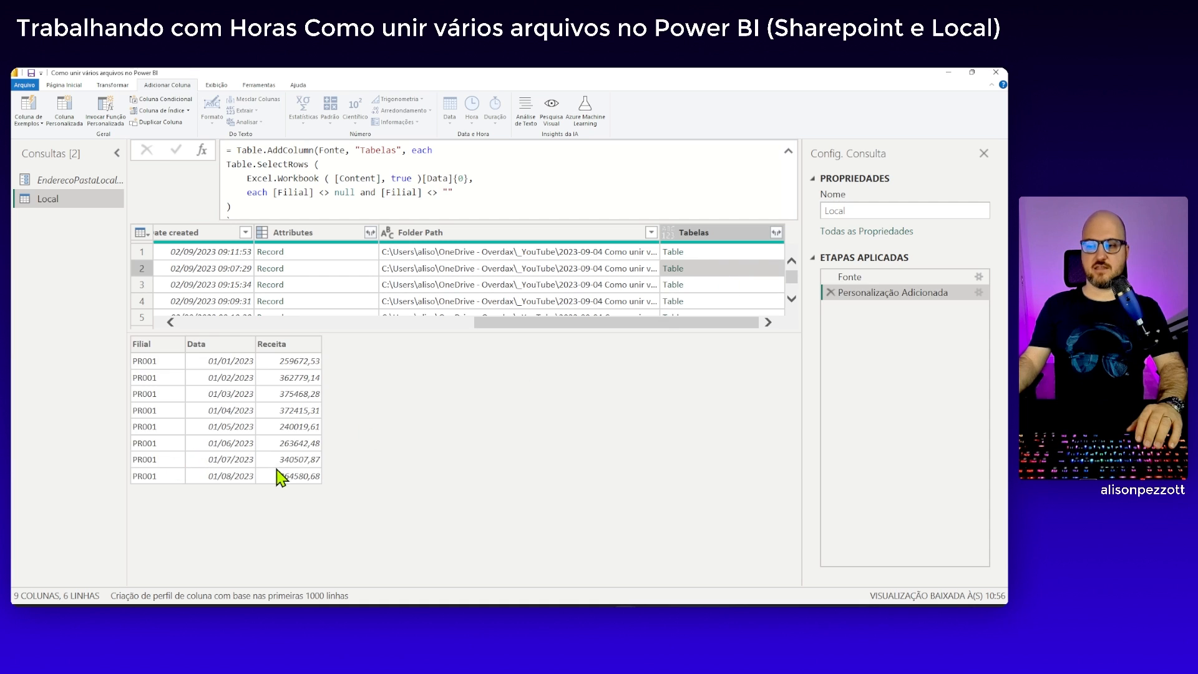
{"action": "left_click", "coordinate": [749, 287]}
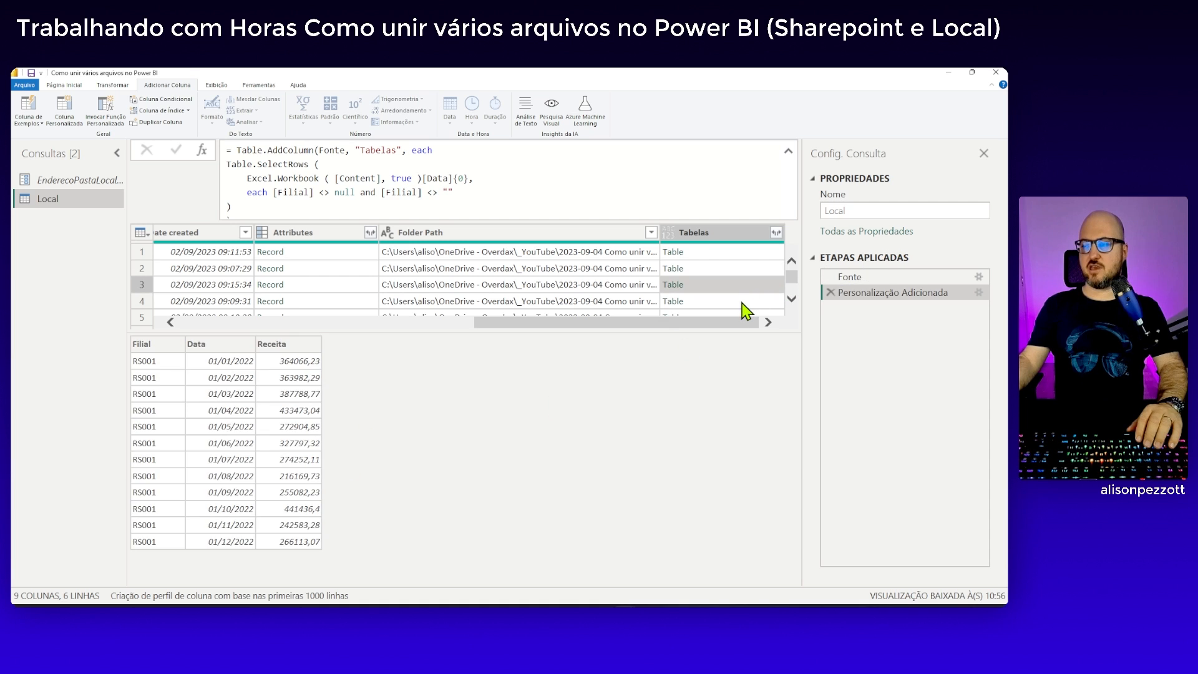
Preview the filtered tables in the remaining rows of the Tabelas column, through row 6
{"action": "left_click", "coordinate": [746, 302]}
{"action": "left_click", "coordinate": [749, 314]}
{"action": "left_click", "coordinate": [752, 313]}
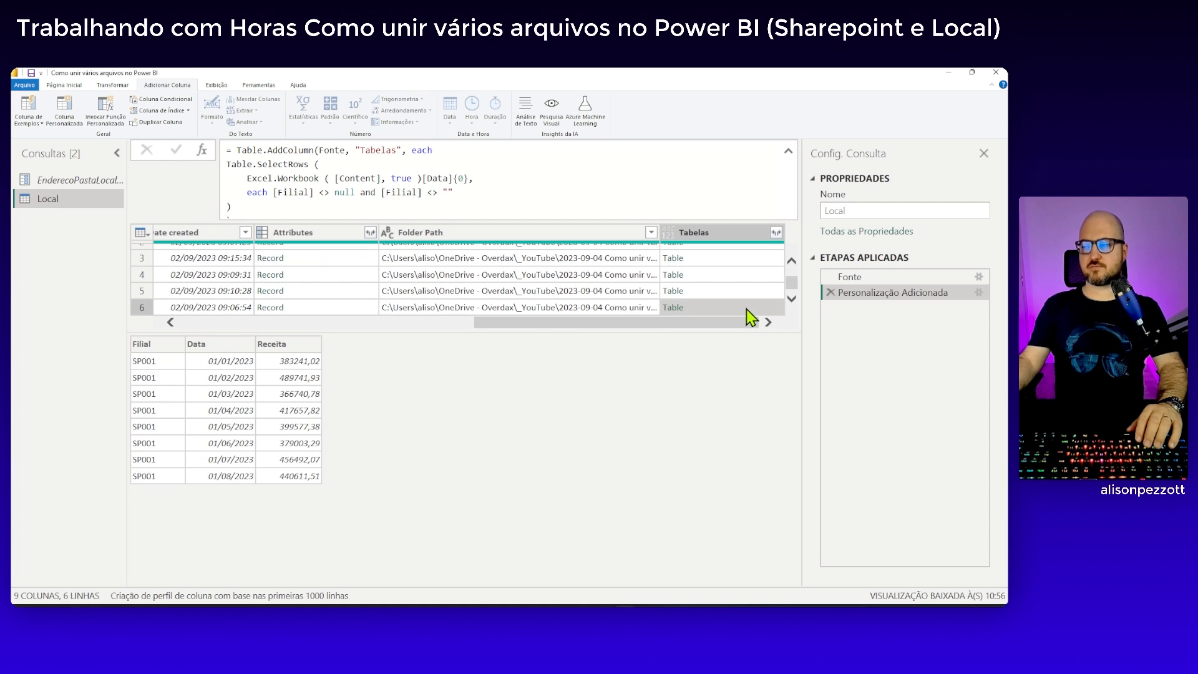
{"action": "scroll", "coordinate": [739, 312], "scroll_direction": "up", "scroll_amount": 1}
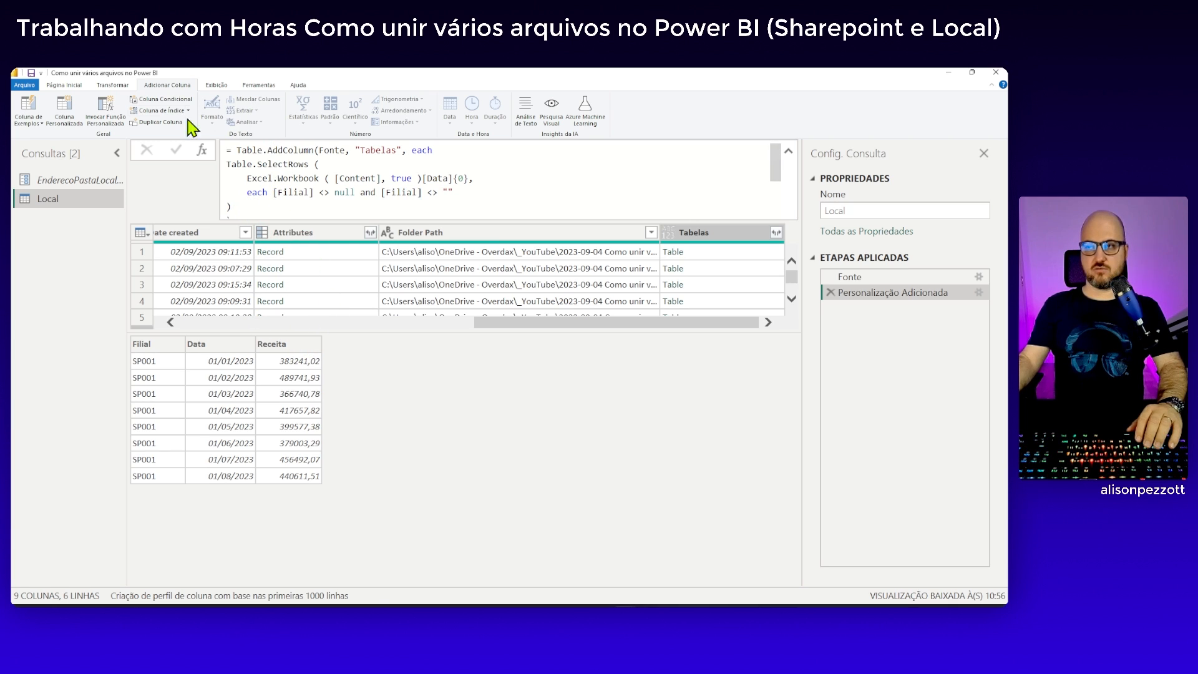
Open the Local query's code in the Advanced Editor and rename the #"Personalização Adicionada" step definition as TabelaExtraidas
{"action": "left_click", "coordinate": [64, 85]}
{"action": "left_click", "coordinate": [295, 111]}
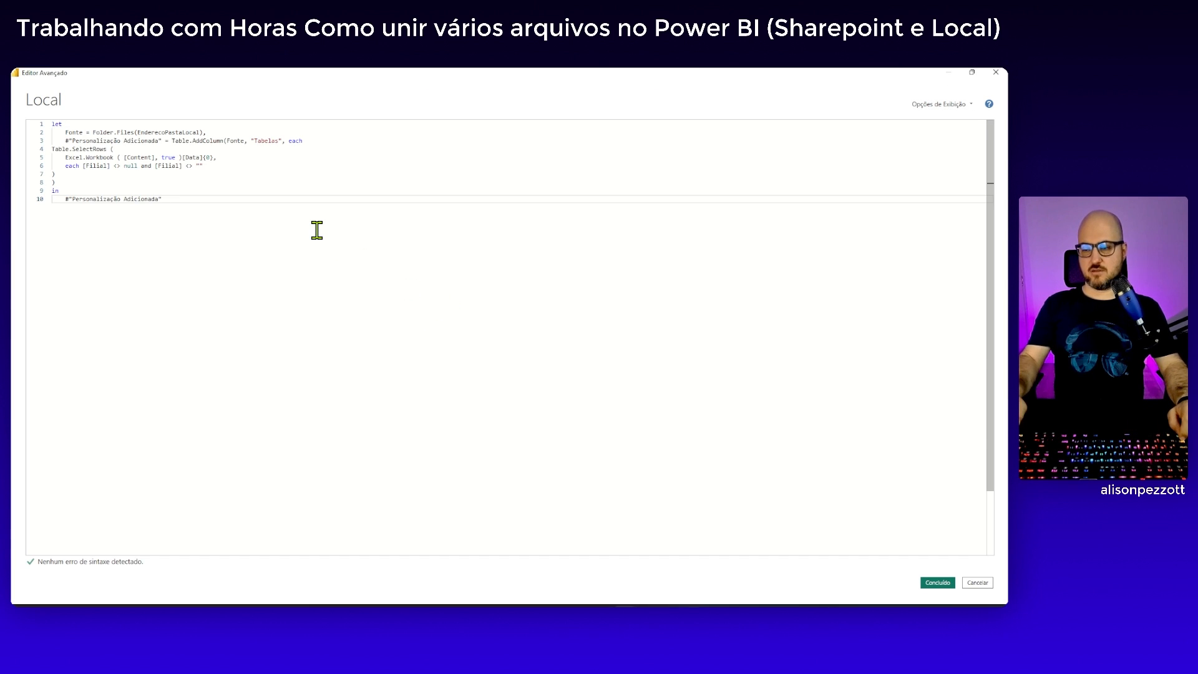
{"action": "scroll", "coordinate": [317, 230], "scroll_direction": "up", "scroll_amount": 3}
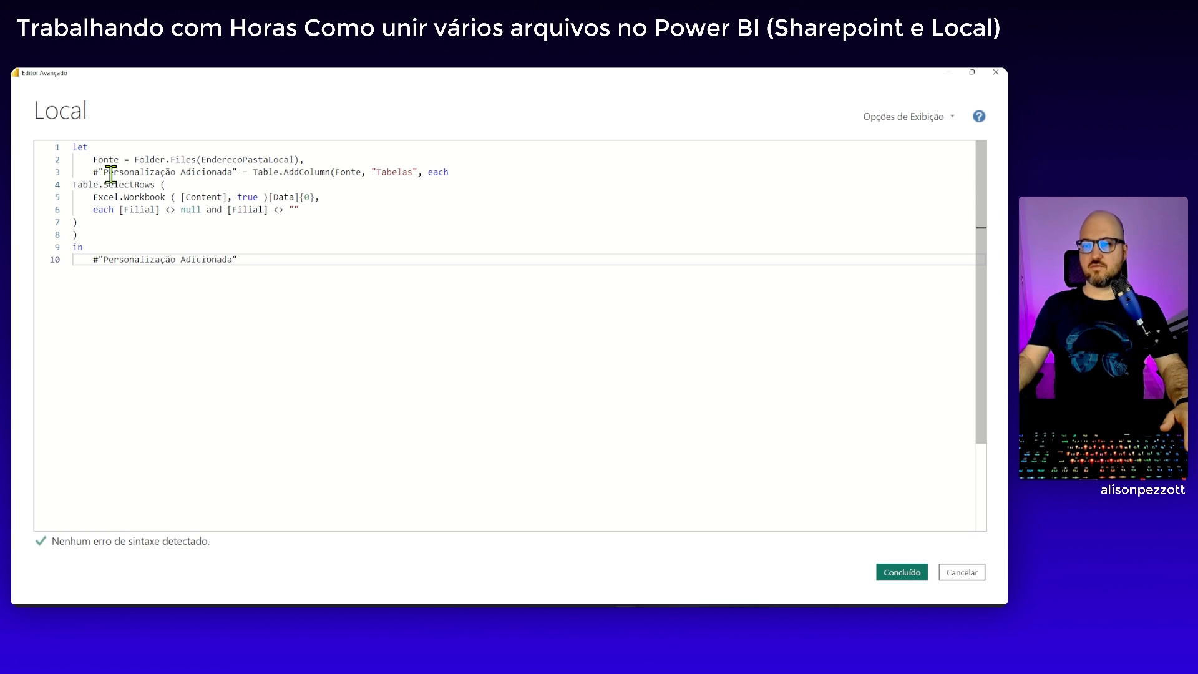
{"action": "left_click_drag", "start_coordinate": [93, 173], "coordinate": [237, 173]}
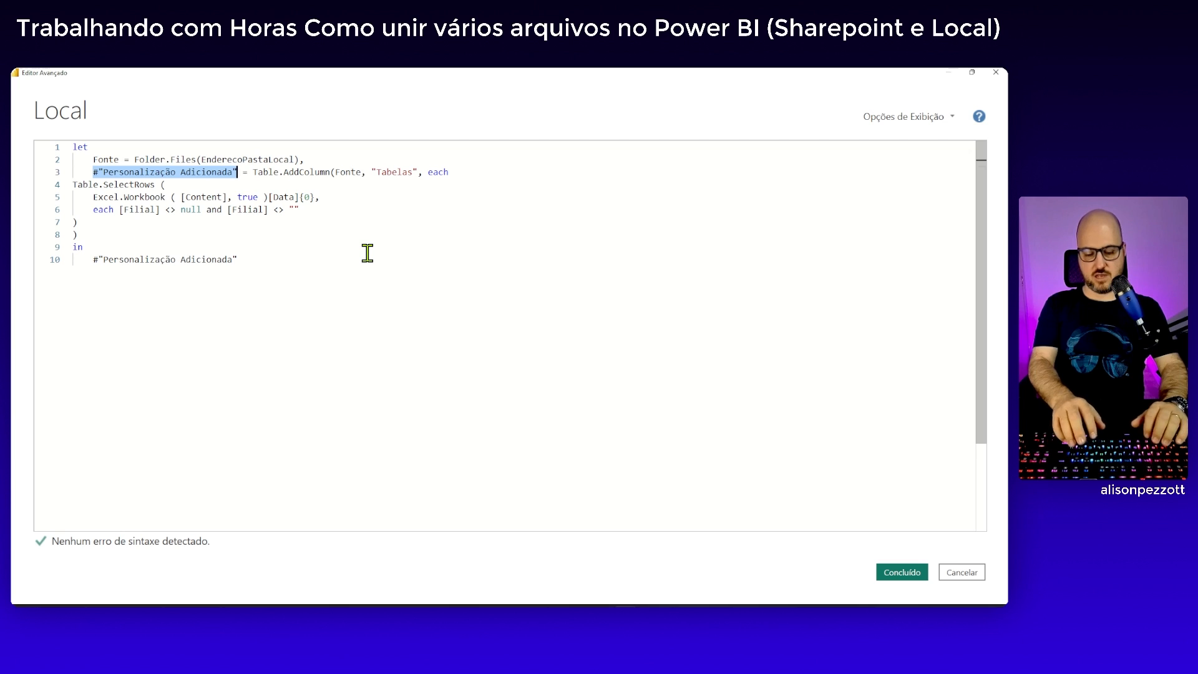
{"action": "type", "text": "ColAdi"}
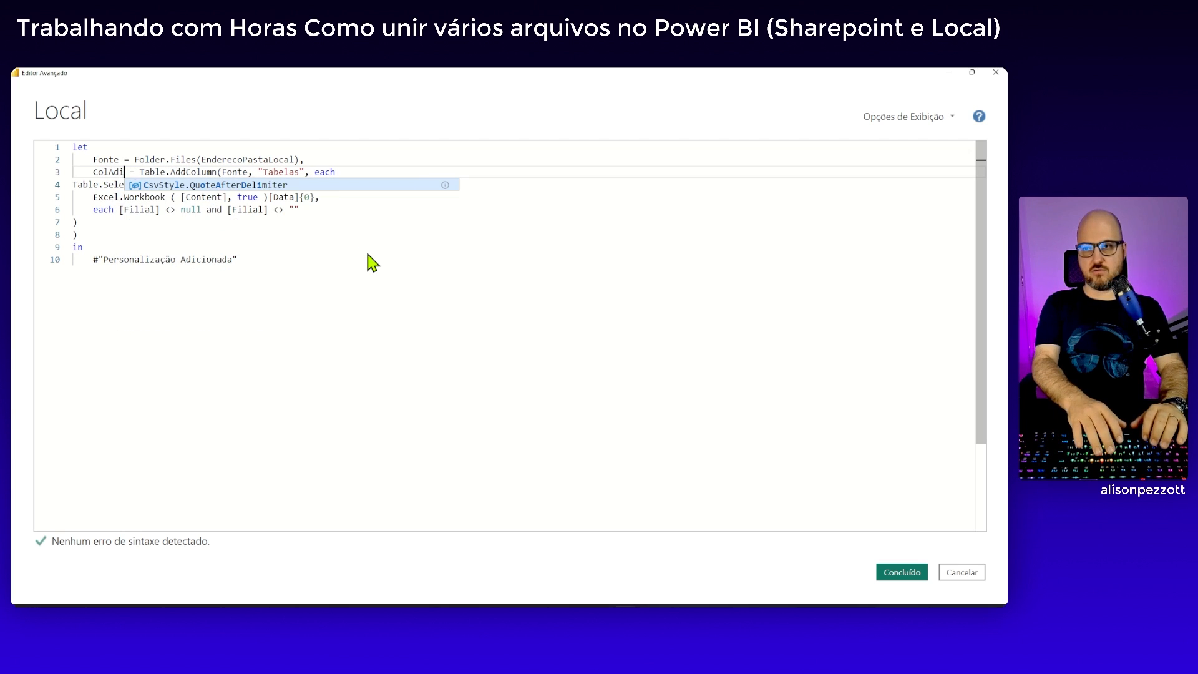
{"action": "key", "text": "BackSpace"}
{"action": "key", "text": "BackSpace"}
{"action": "key", "text": "BackSpace"}
{"action": "key", "text": "BackSpace"}
{"action": "key", "text": "BackSpace"}
{"action": "key", "text": "BackSpace"}
{"action": "type", "text": "T"}
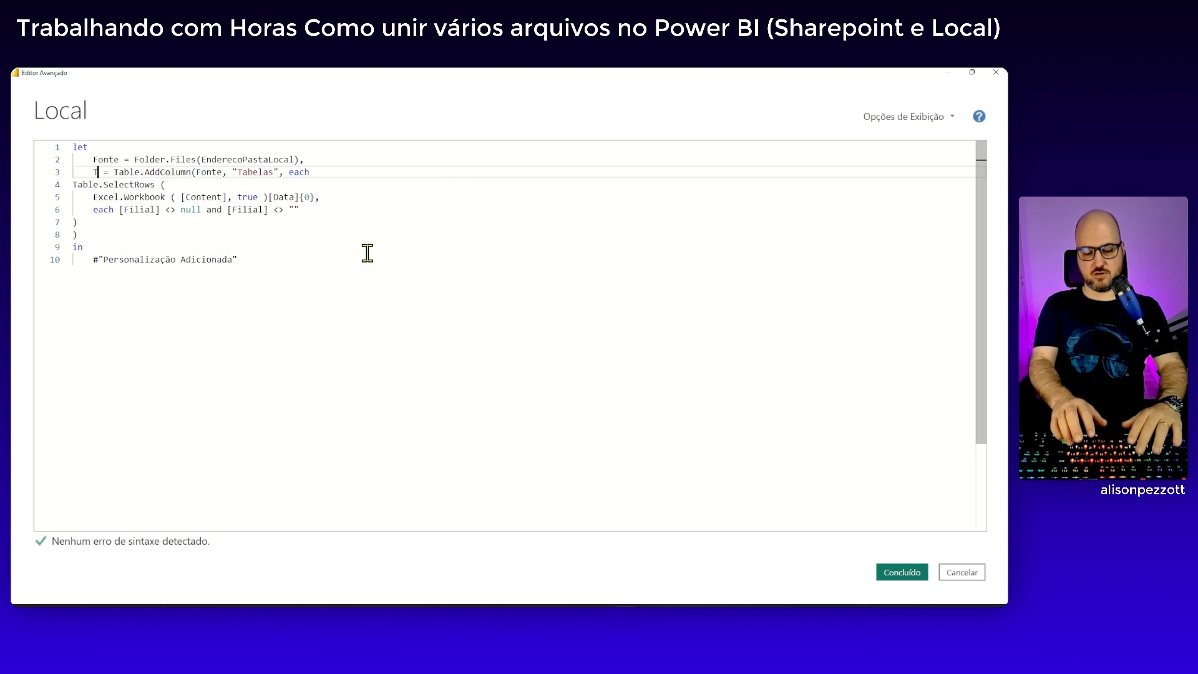
{"action": "type", "text": "abelaEx"}
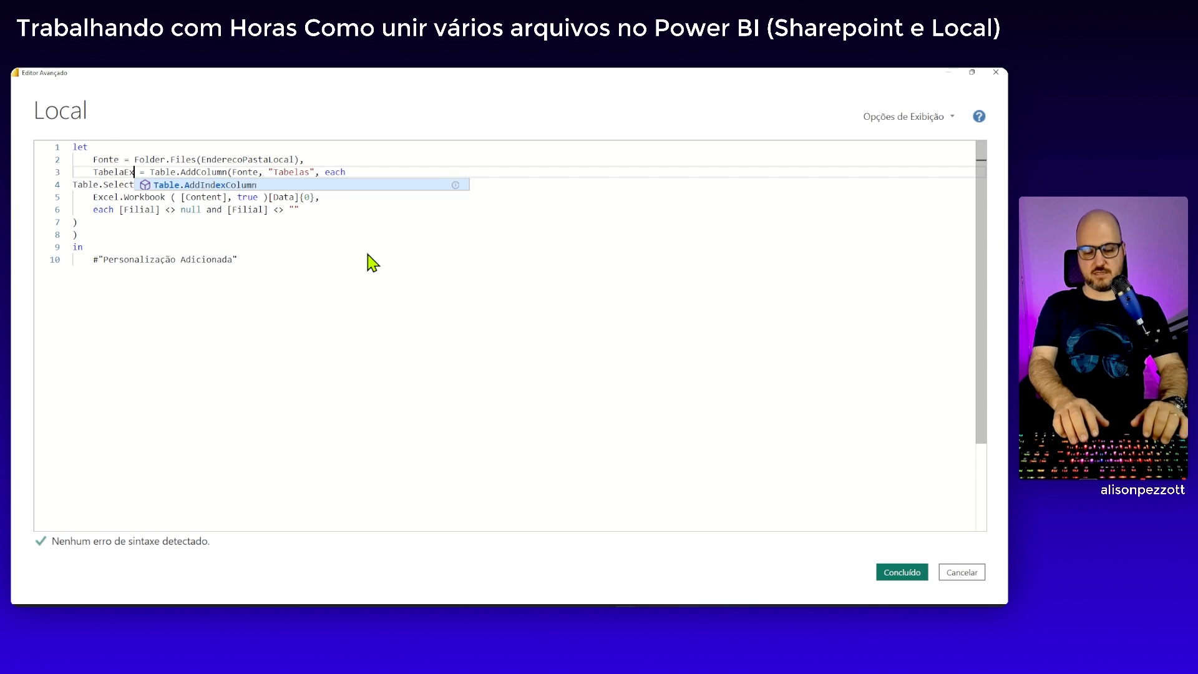
{"action": "type", "text": "traidas"}
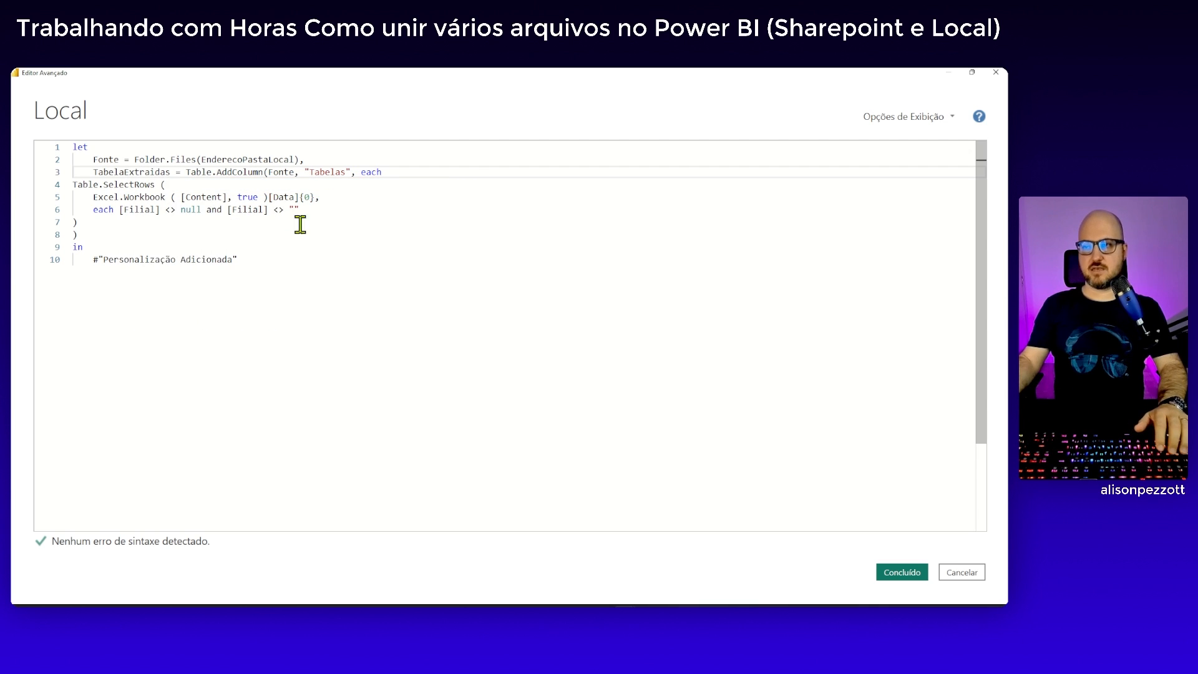
Break the Table.AddColumn arguments so that Fonte, "Tabelas" and each start on separate indented lines
{"action": "left_click", "coordinate": [271, 172]}
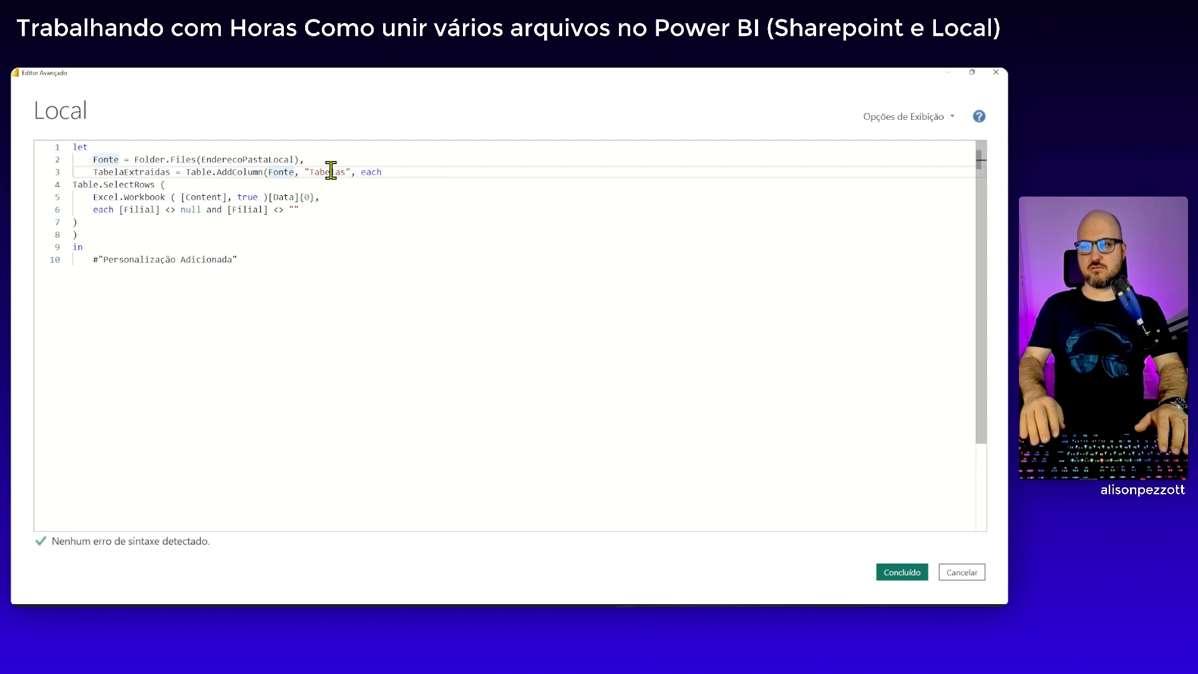
{"action": "key", "text": "Return"}
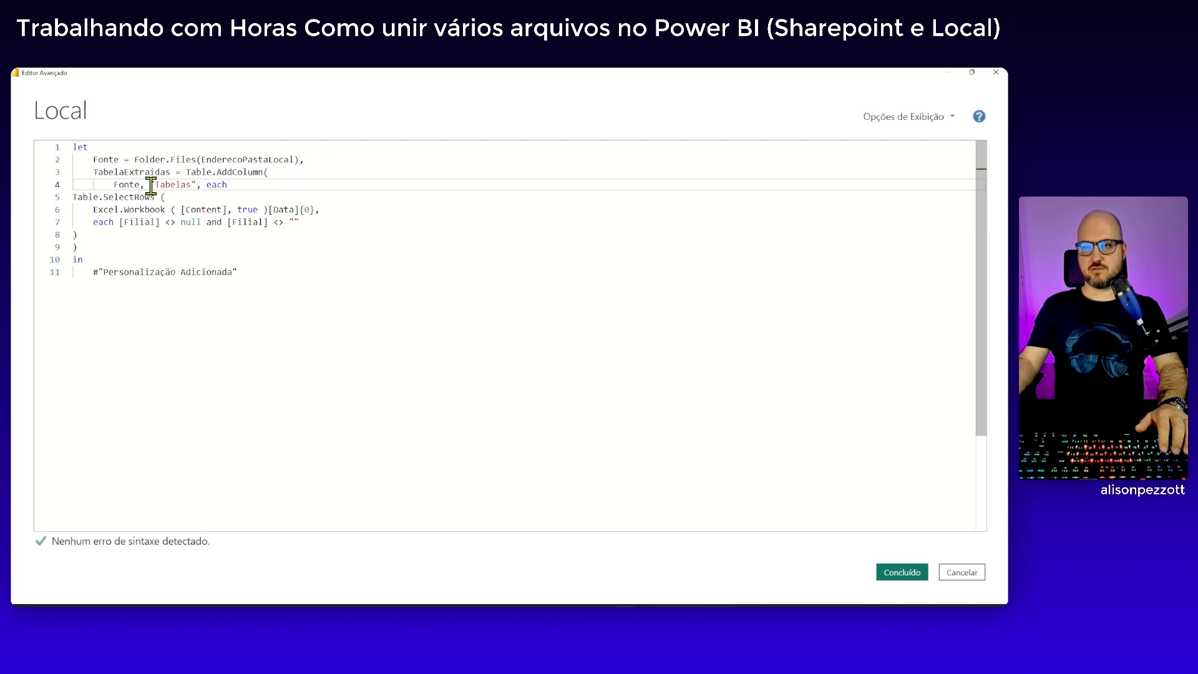
{"action": "key", "text": "Return"}
{"action": "key", "text": "Right"}
{"action": "key", "text": "Right"}
{"action": "key", "text": "Right"}
{"action": "key", "text": "Right"}
{"action": "key", "text": "Right"}
{"action": "key", "text": "Right"}
{"action": "key", "text": "Right"}
{"action": "key", "text": "Right"}
{"action": "key", "text": "Right"}
{"action": "key", "text": "Right"}
{"action": "key", "text": "Right"}
{"action": "key", "text": "Right"}
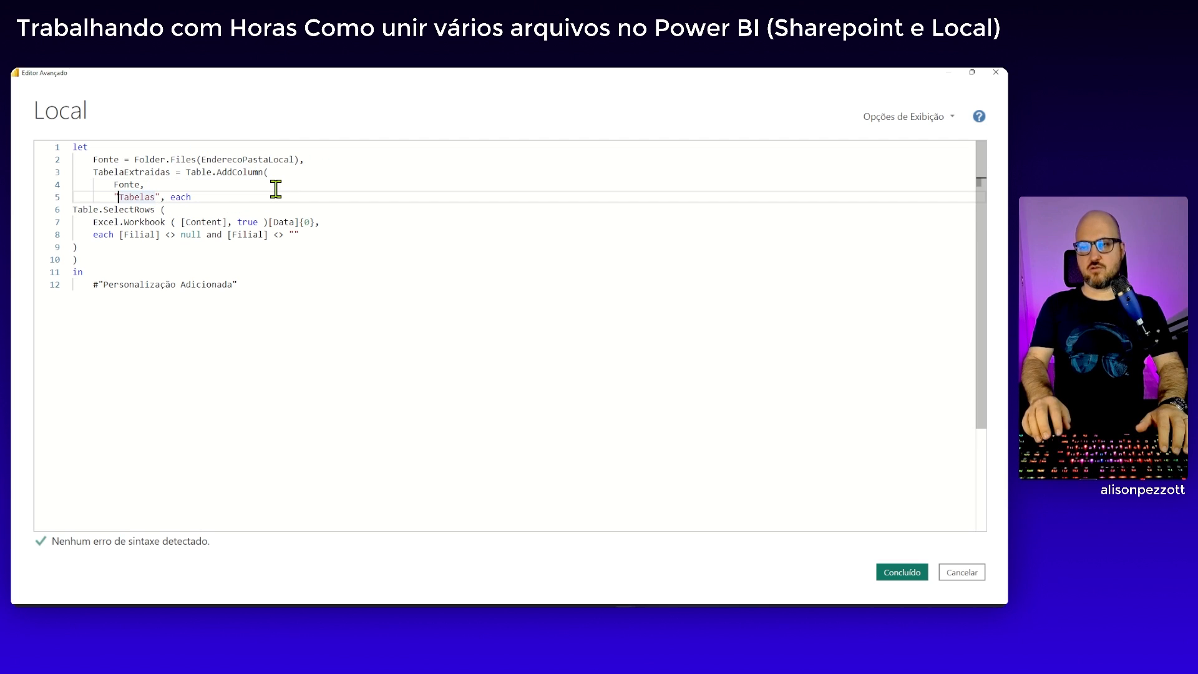
{"action": "key", "text": "Left"}
{"action": "key", "text": "Return"}
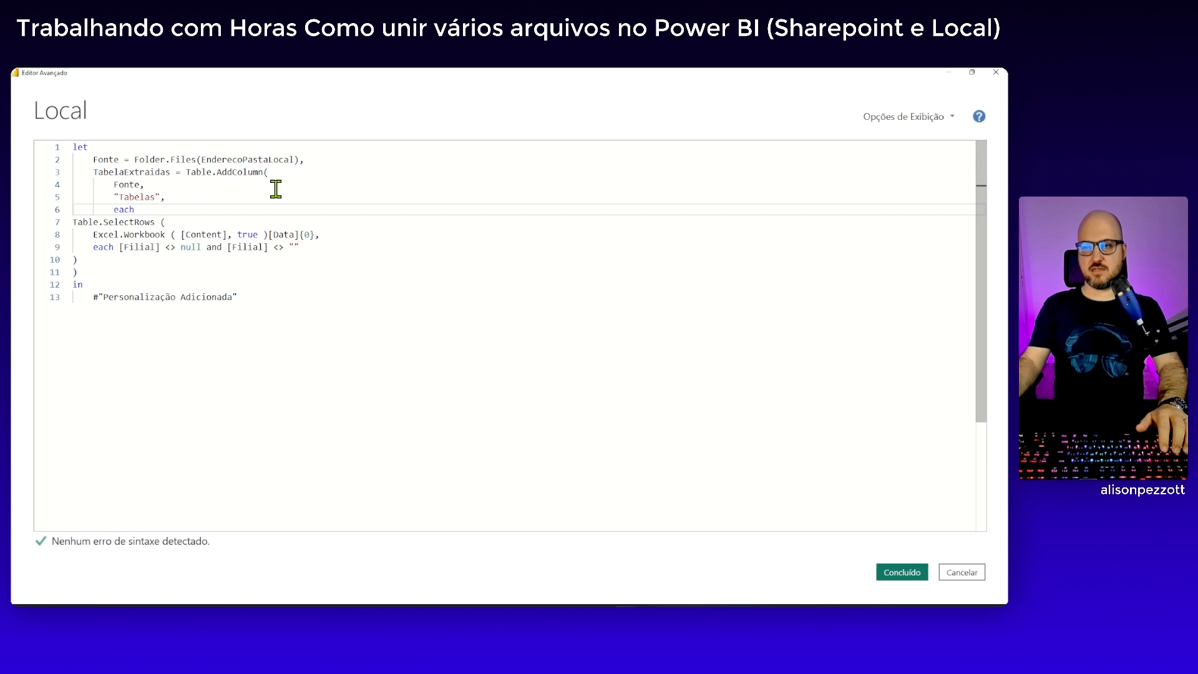
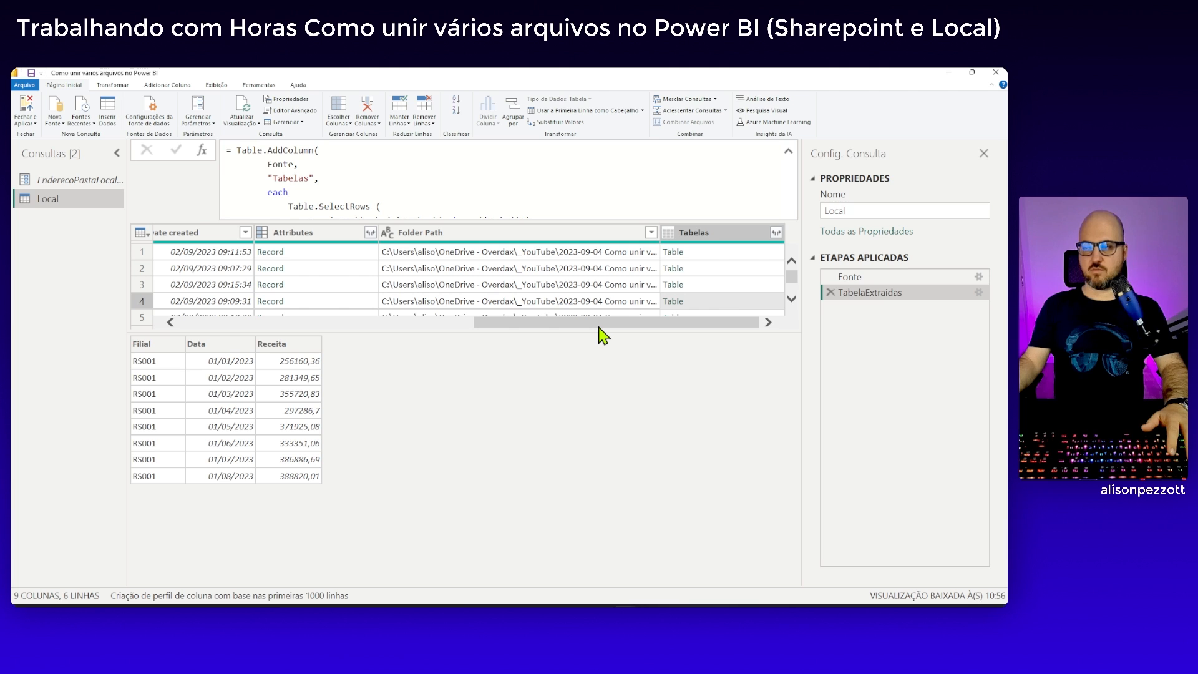
Remove every column of the Local query except Tabelas
{"action": "left_click_drag", "start_coordinate": [598, 324], "coordinate": [254, 326]}
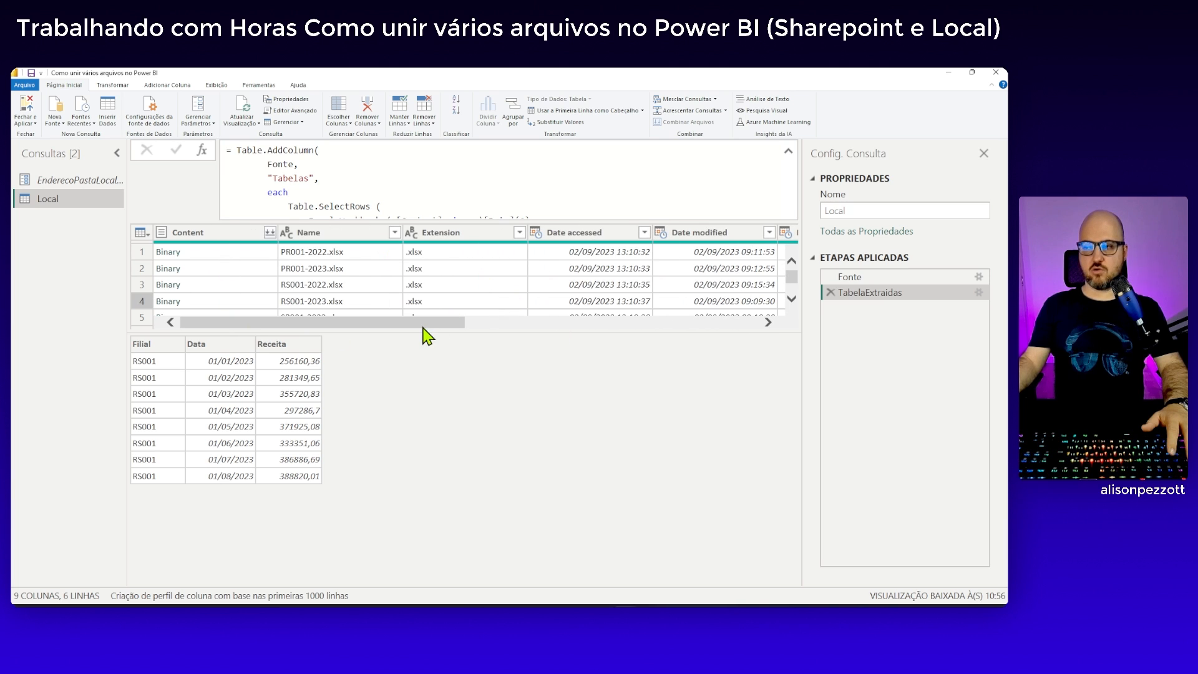
{"action": "left_click_drag", "start_coordinate": [426, 323], "coordinate": [726, 335]}
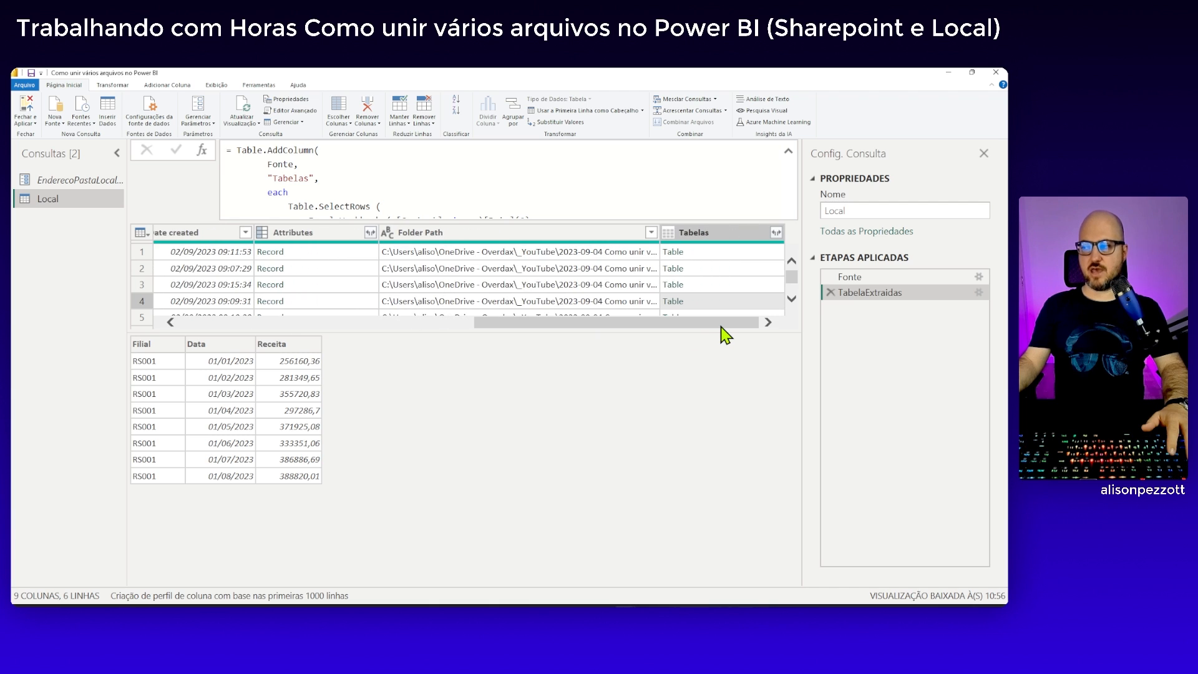
{"action": "right_click", "coordinate": [711, 245]}
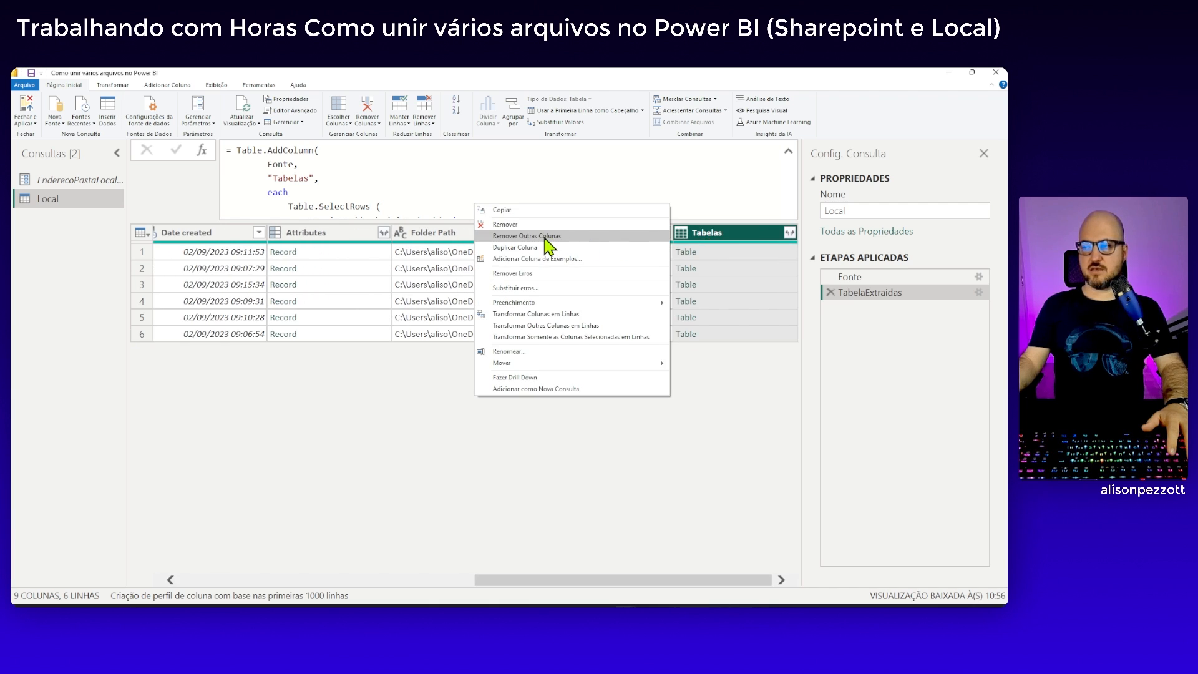
{"action": "left_click", "coordinate": [548, 243]}
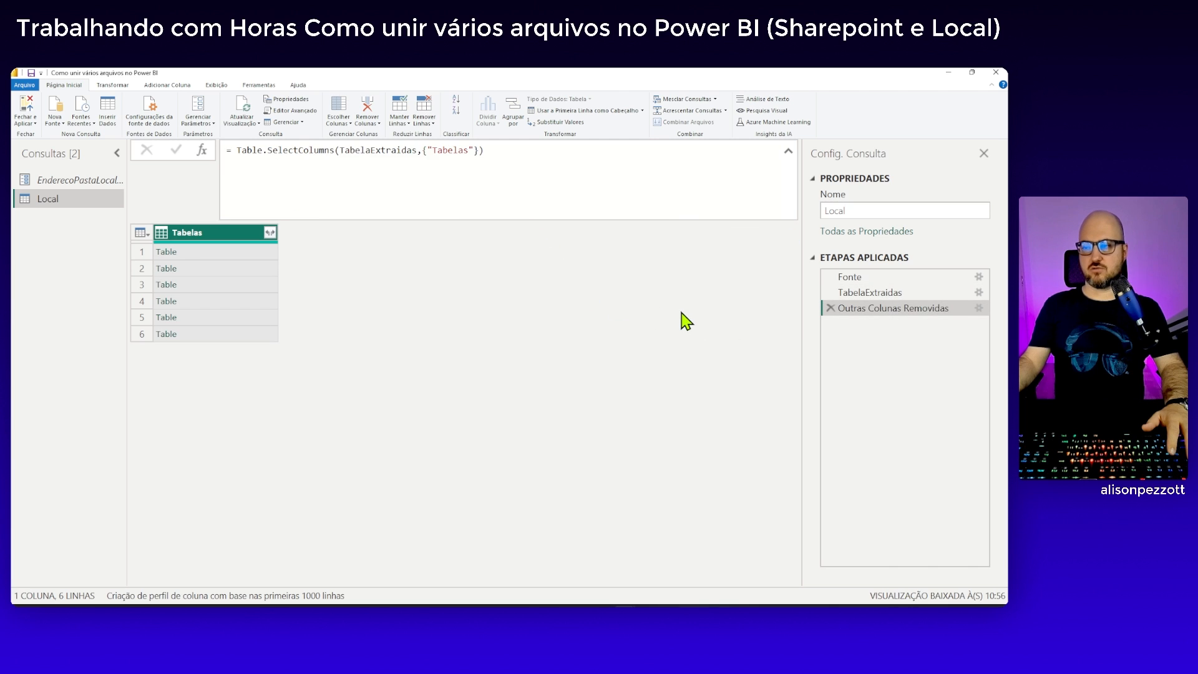
Rename the Outras Colunas Removidas applied step as OutrasColunasRemovidas, without spaces
{"action": "right_click", "coordinate": [884, 310]}
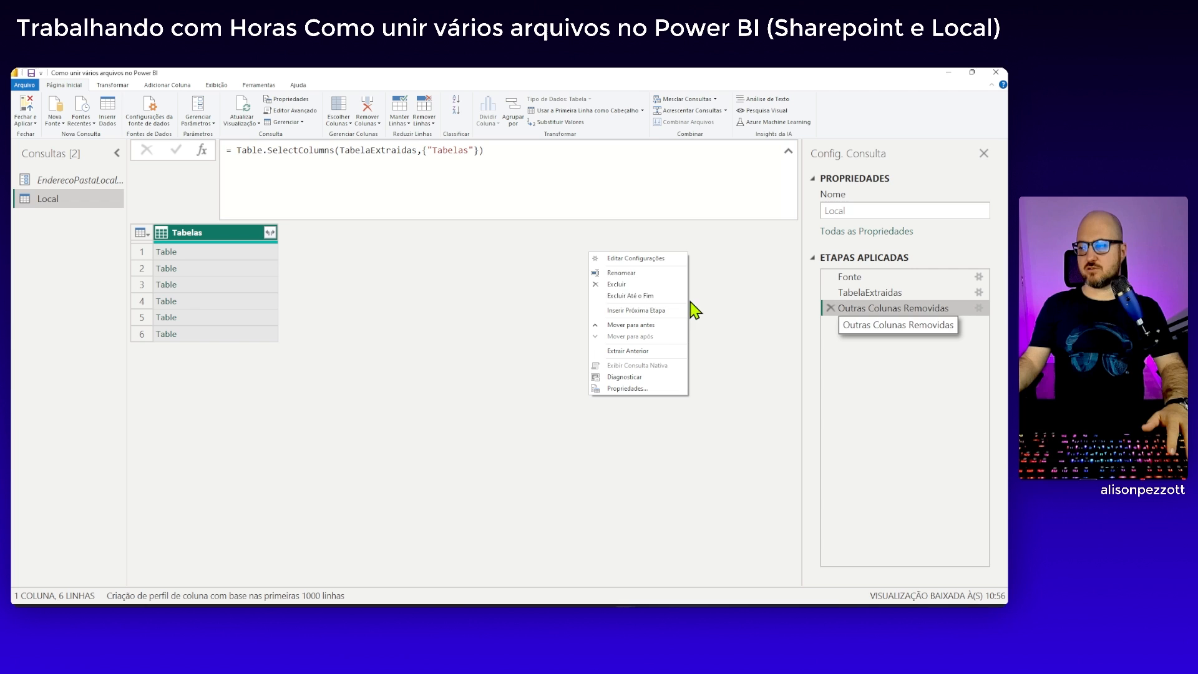
{"action": "left_click", "coordinate": [631, 273]}
{"action": "left_click", "coordinate": [865, 308]}
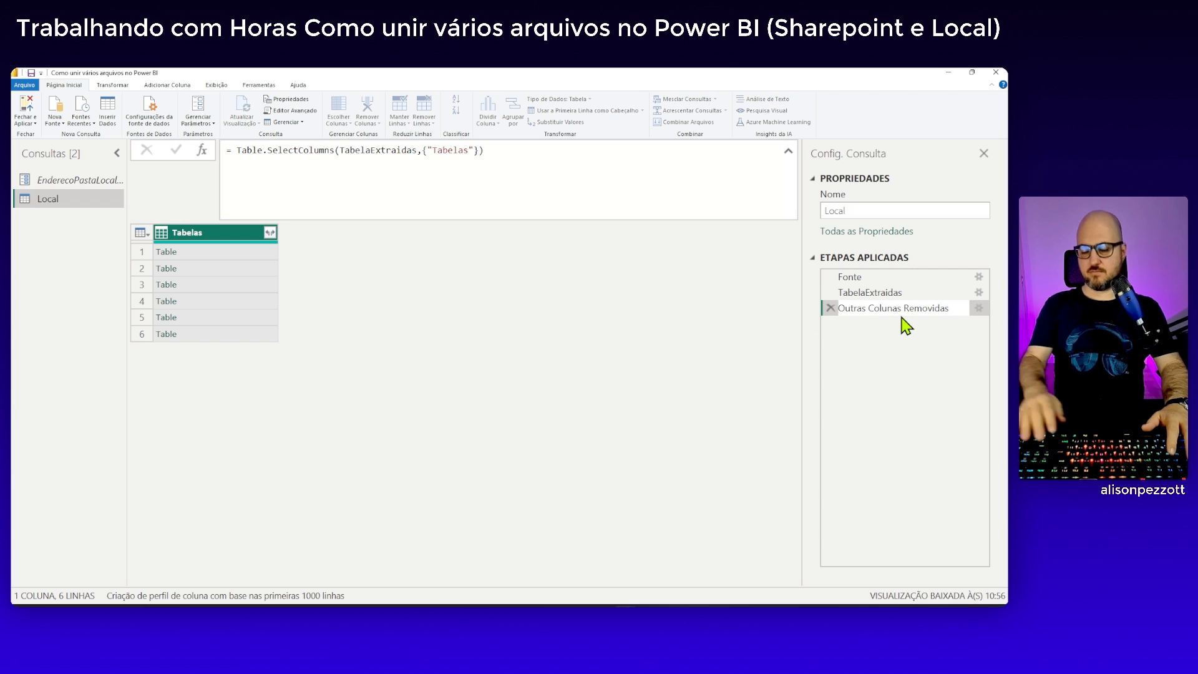
{"action": "key", "text": "Delete"}
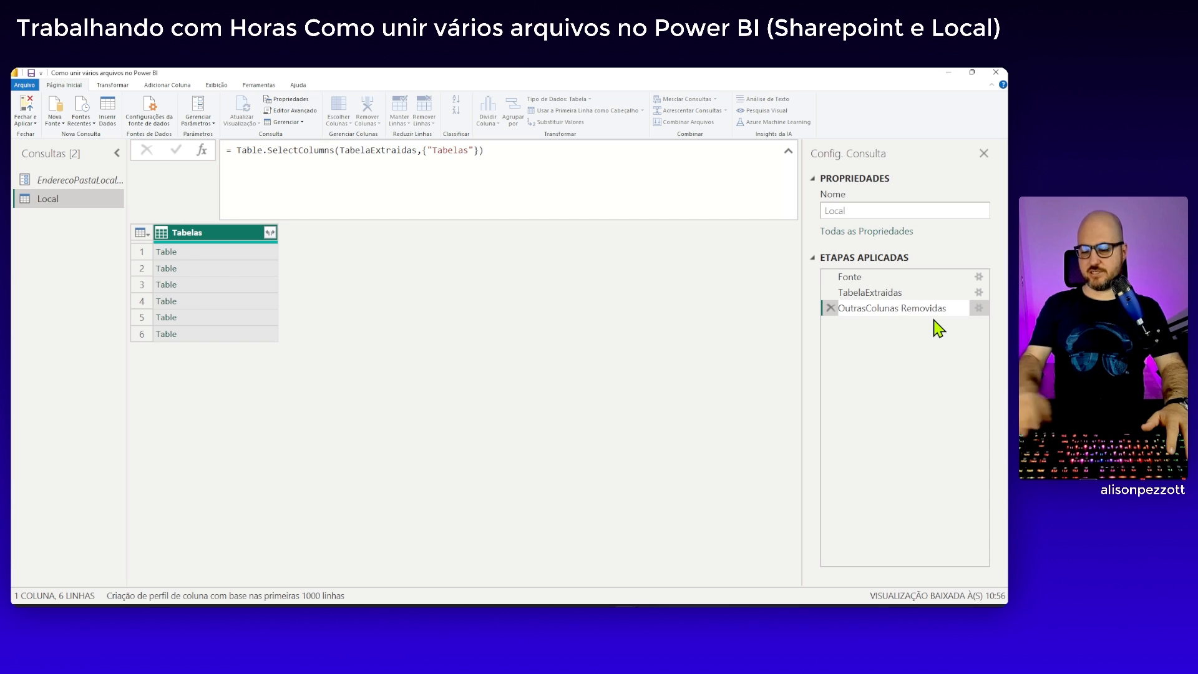
{"action": "key", "text": "Return"}
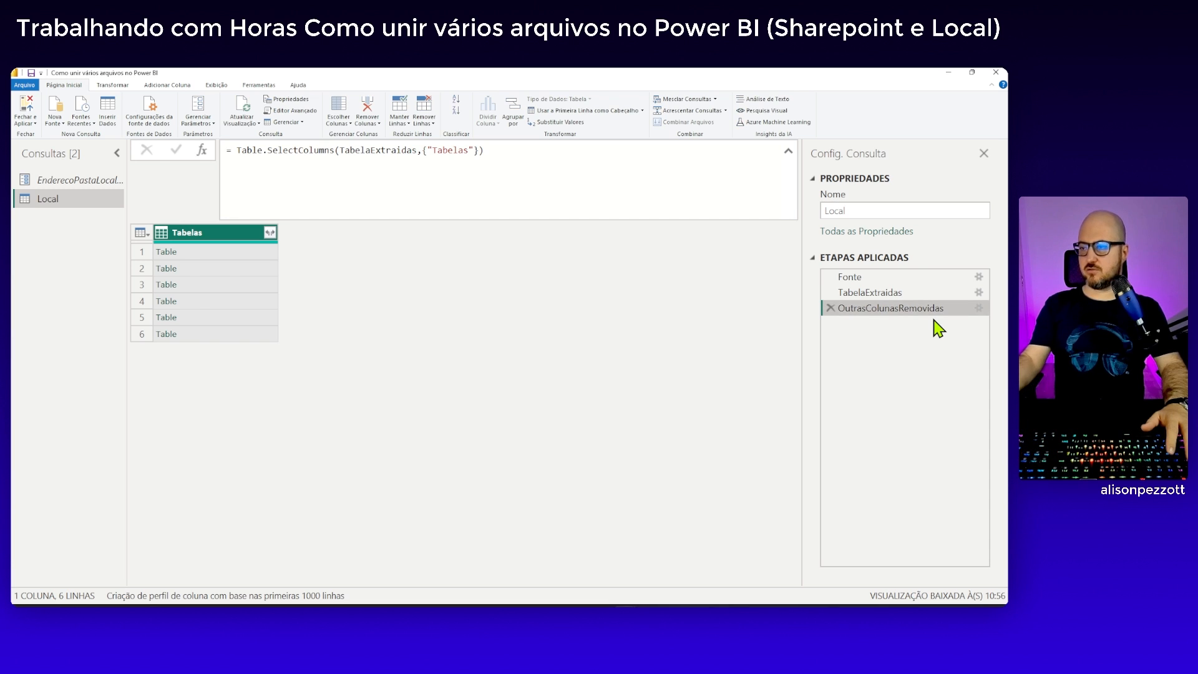
Expand the Tabelas column into Filial, Data and Receita without using the original column name as prefix
{"action": "left_click", "coordinate": [270, 232]}
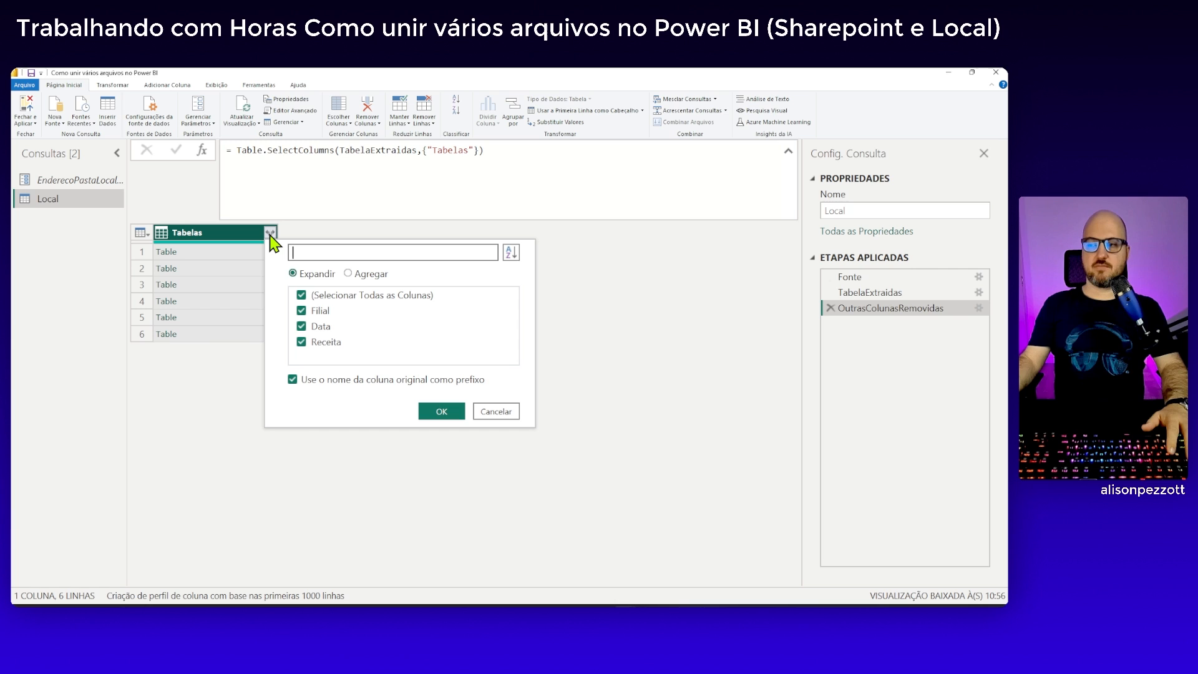
{"action": "left_click", "coordinate": [294, 379]}
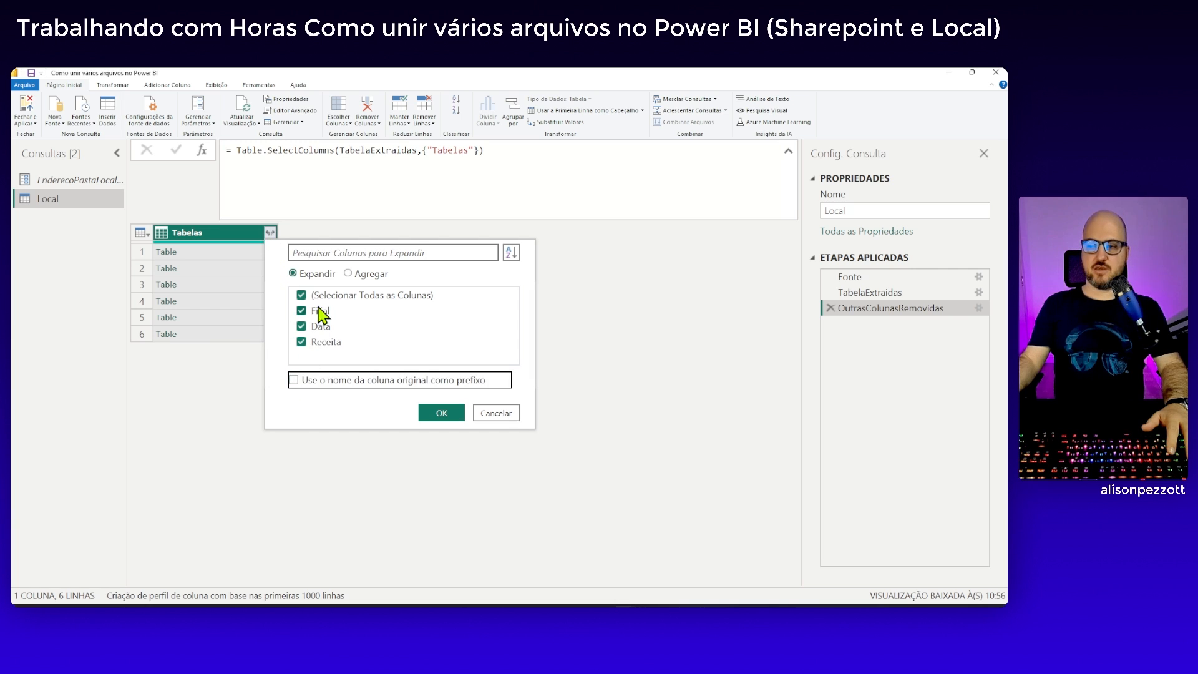
{"action": "left_click", "coordinate": [453, 420]}
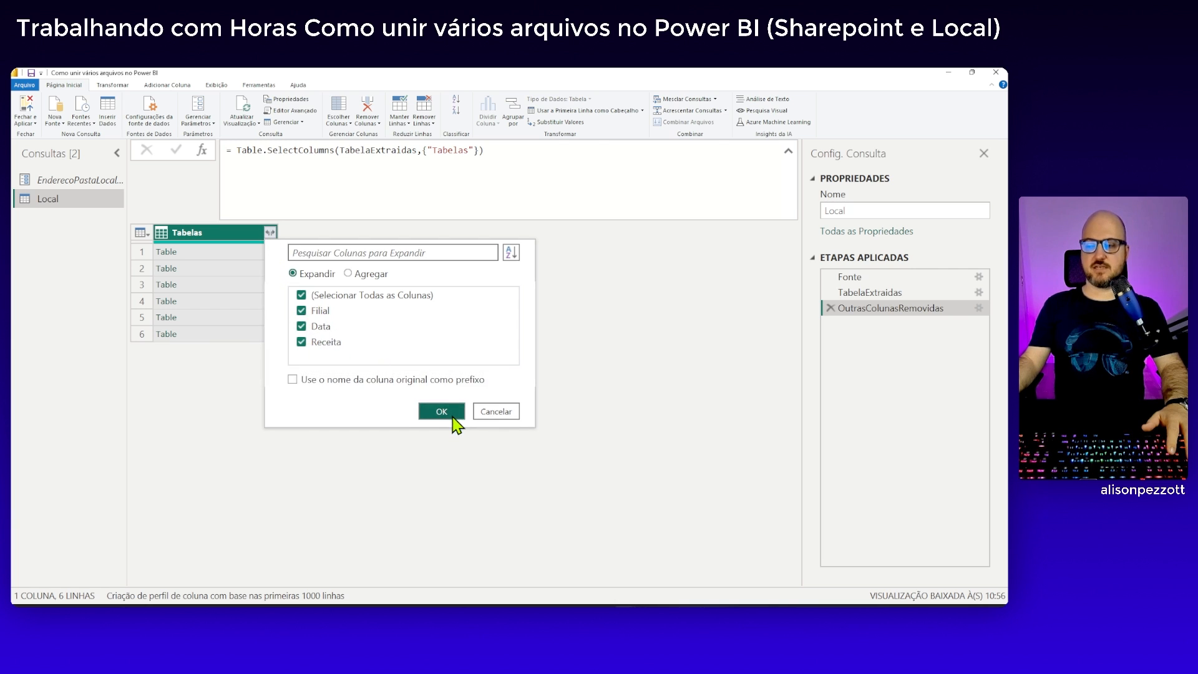
Review the combined Filial, Data and Receita rows from the first to the last record
{"action": "scroll", "coordinate": [406, 357], "scroll_direction": "down", "scroll_amount": 10}
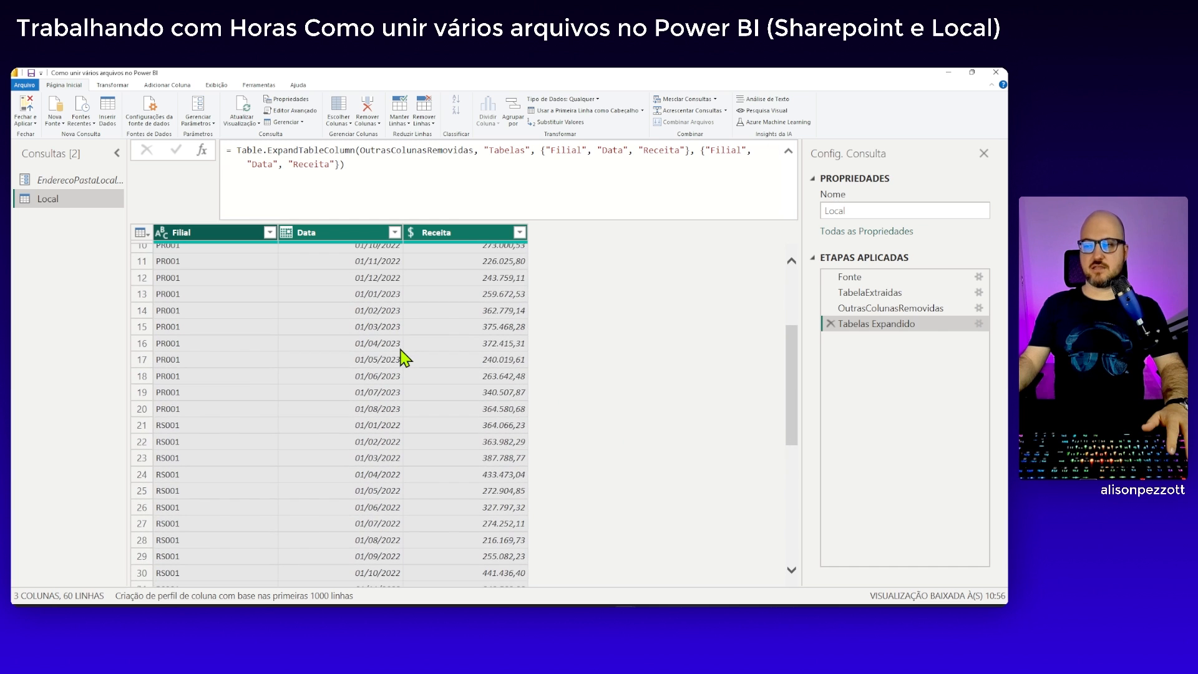
{"action": "scroll", "coordinate": [405, 358], "scroll_direction": "down", "scroll_amount": 3}
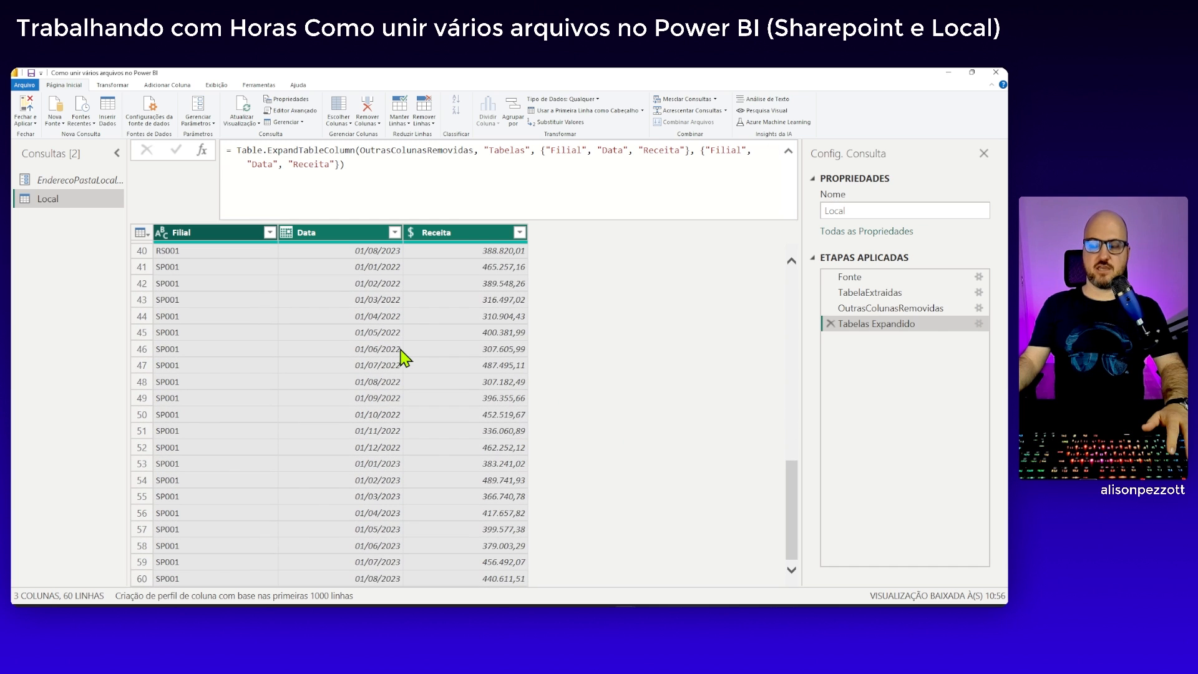
{"action": "scroll", "coordinate": [401, 351], "scroll_direction": "up", "scroll_amount": 12}
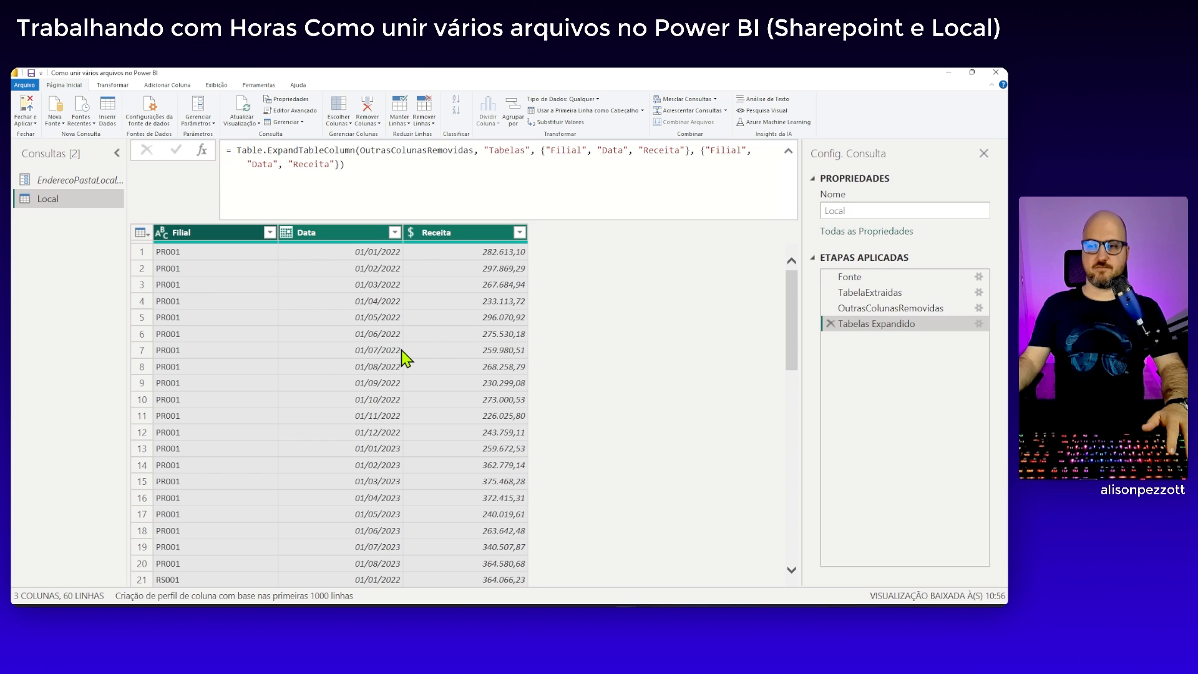
{"action": "scroll", "coordinate": [406, 357], "scroll_direction": "down", "scroll_amount": 4}
{"action": "scroll", "coordinate": [406, 357], "scroll_direction": "up", "scroll_amount": 4}
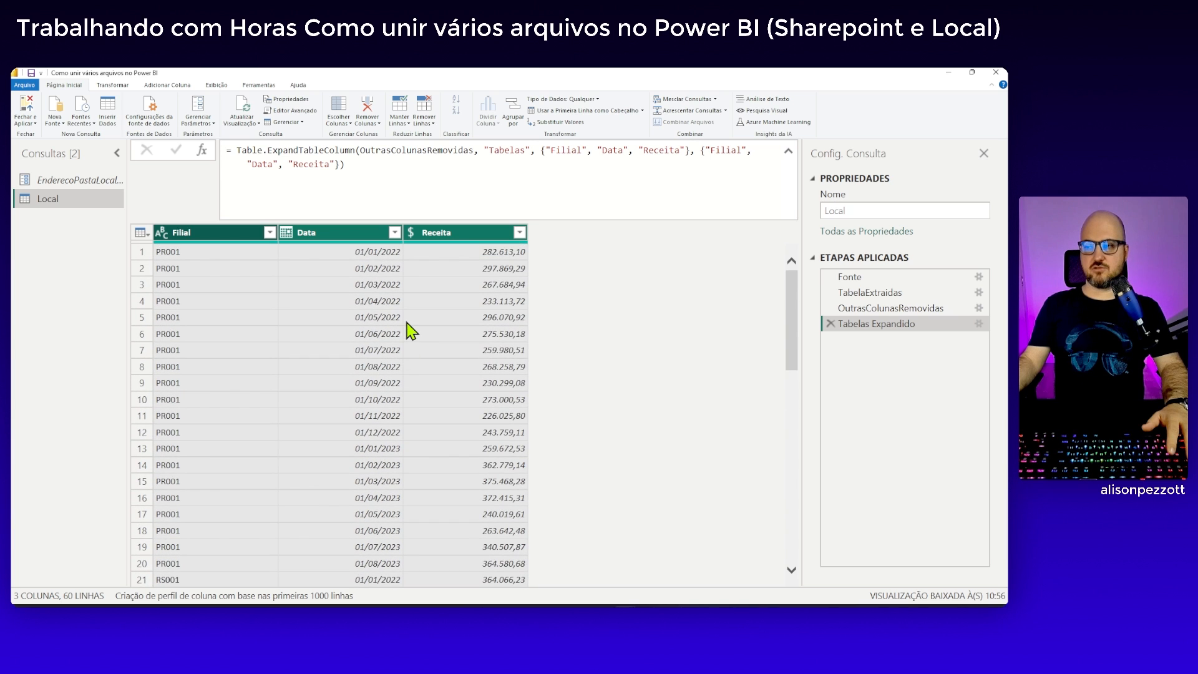
{"action": "scroll", "coordinate": [409, 330], "scroll_direction": "down", "scroll_amount": 12}
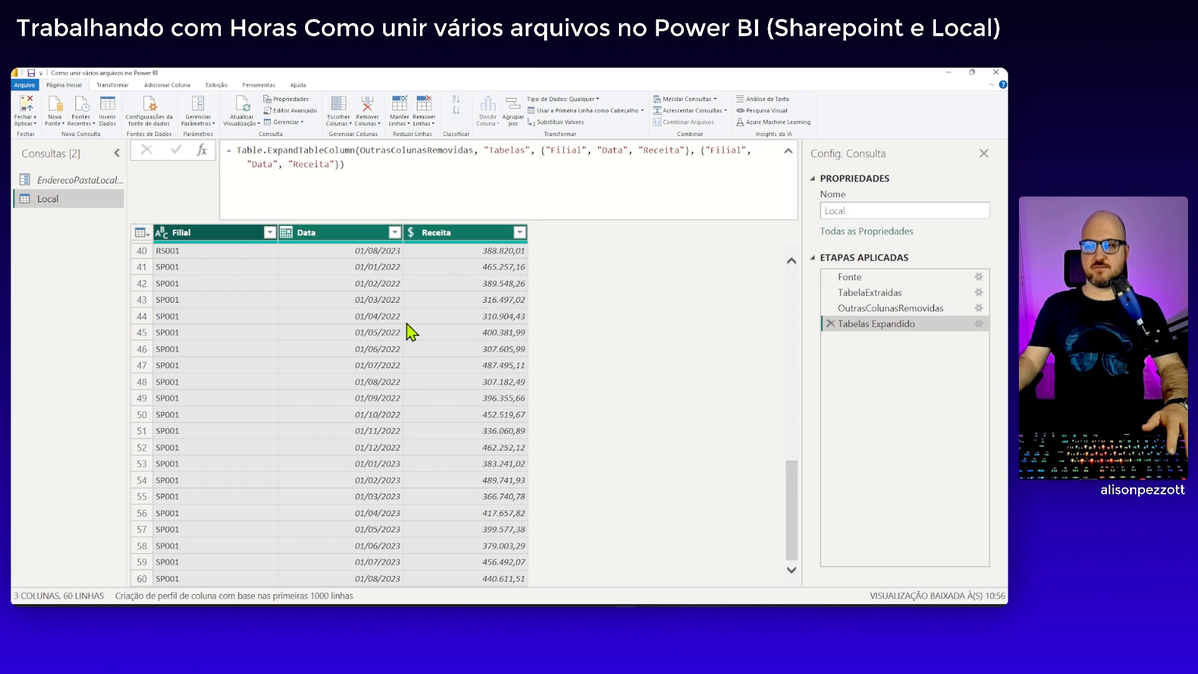
{"action": "scroll", "coordinate": [409, 331], "scroll_direction": "up", "scroll_amount": 12}
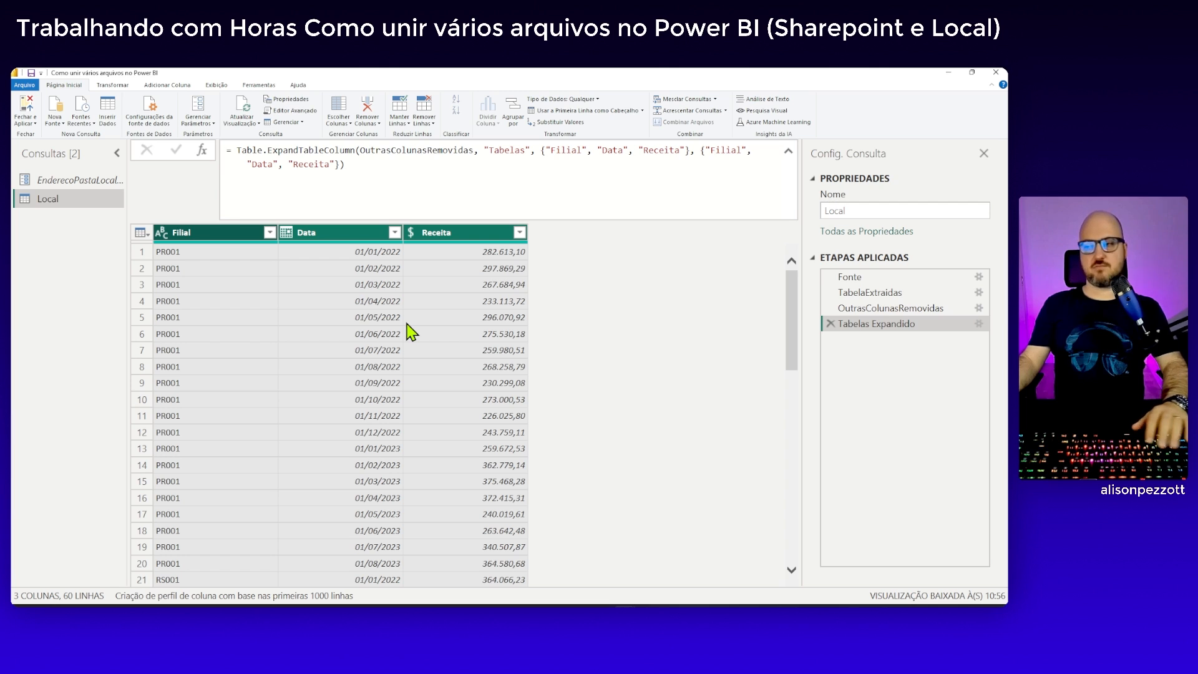
Rename the Tabelas Expandido applied step as TabelasExpandido, without a space
{"action": "right_click", "coordinate": [839, 326]}
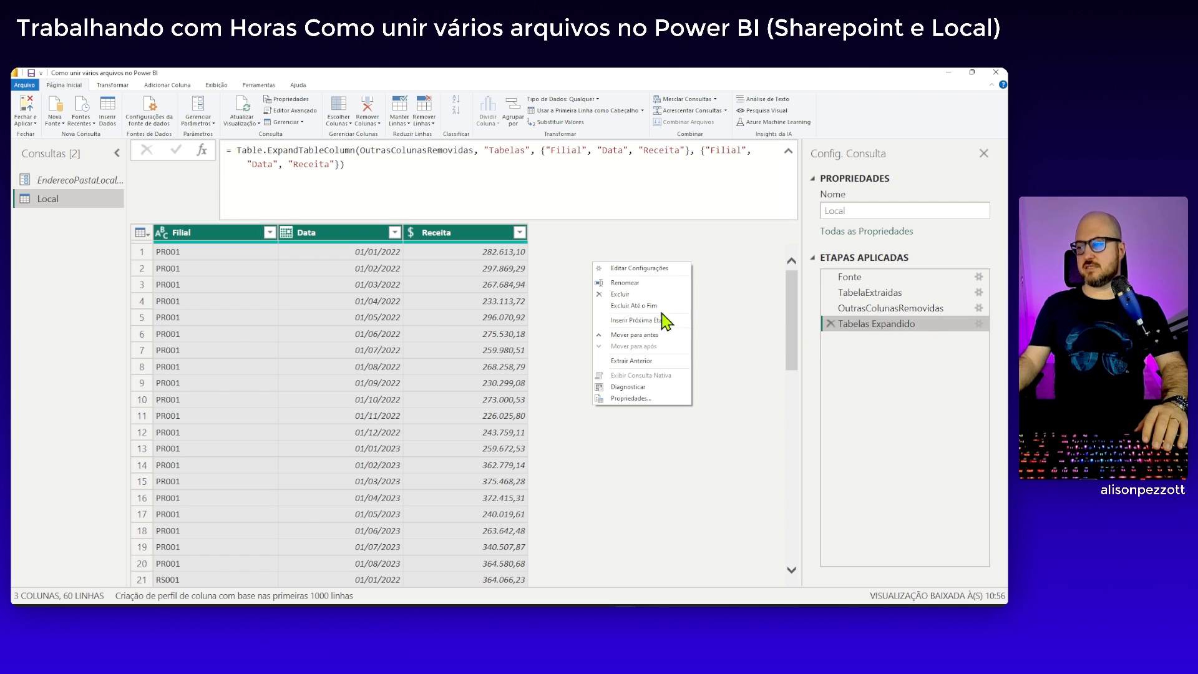
{"action": "left_click", "coordinate": [626, 282]}
{"action": "left_click", "coordinate": [872, 323]}
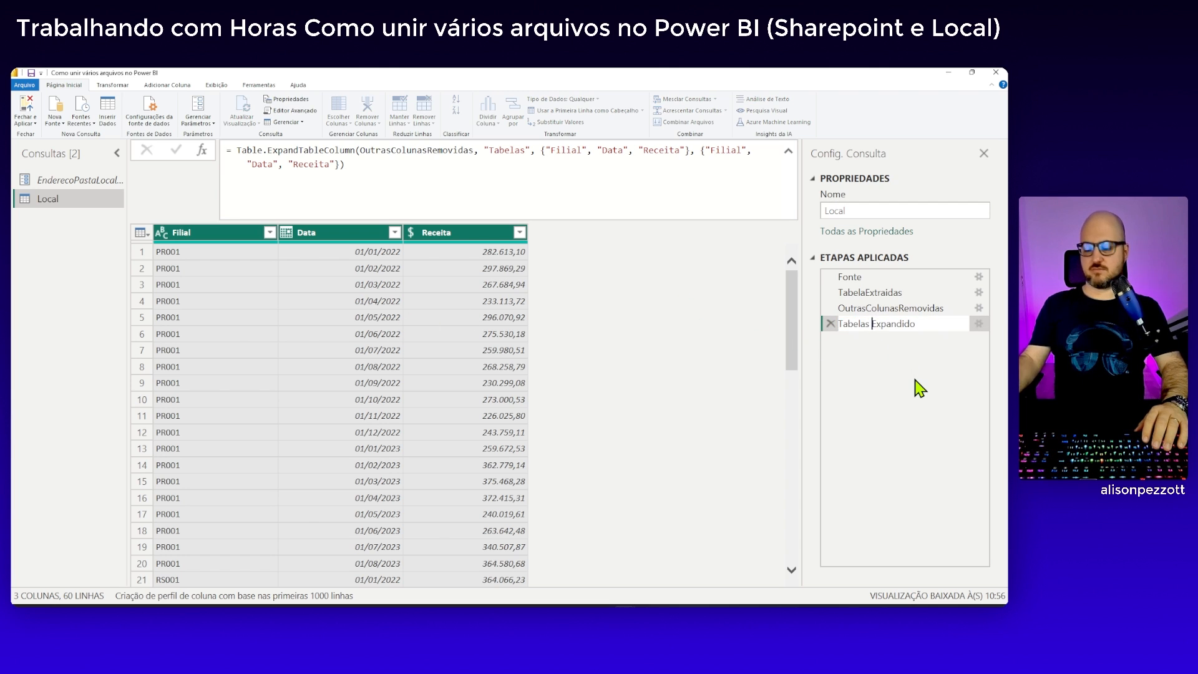
{"action": "key", "text": "BackSpace"}
{"action": "key", "text": "Return"}
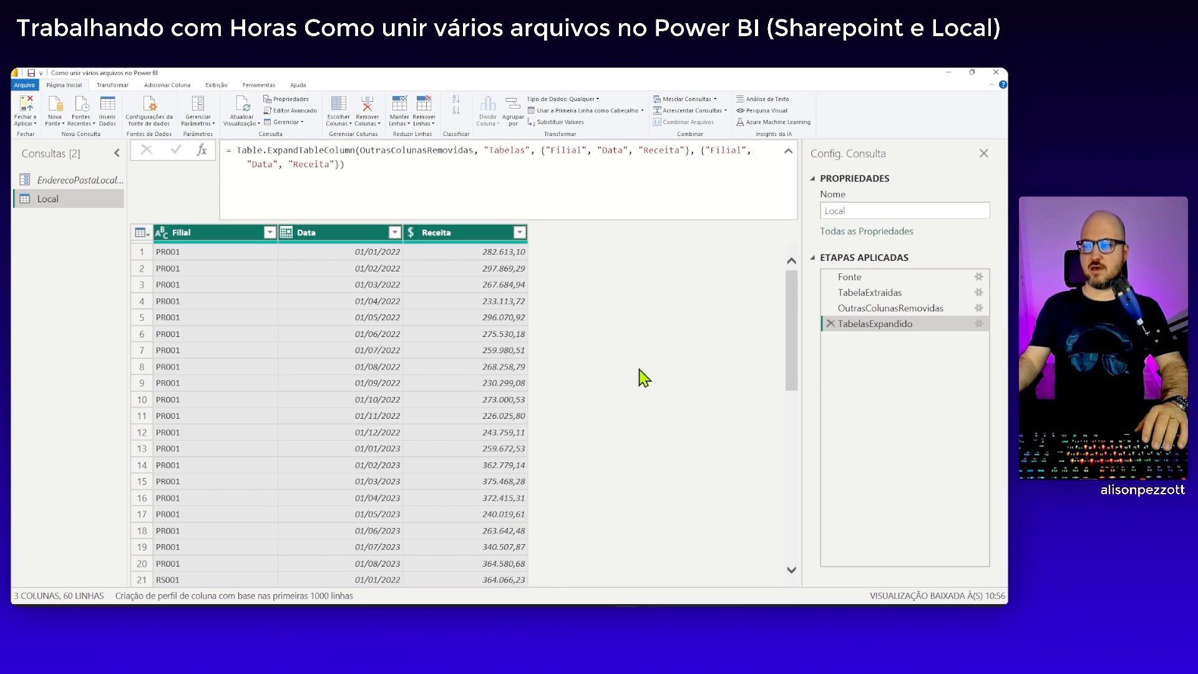
Move the EnderecoPastaLocal and Local queries together into a new group named "Case 01 - Local"
{"action": "left_click_drag", "start_coordinate": [127, 214], "coordinate": [210, 214]}
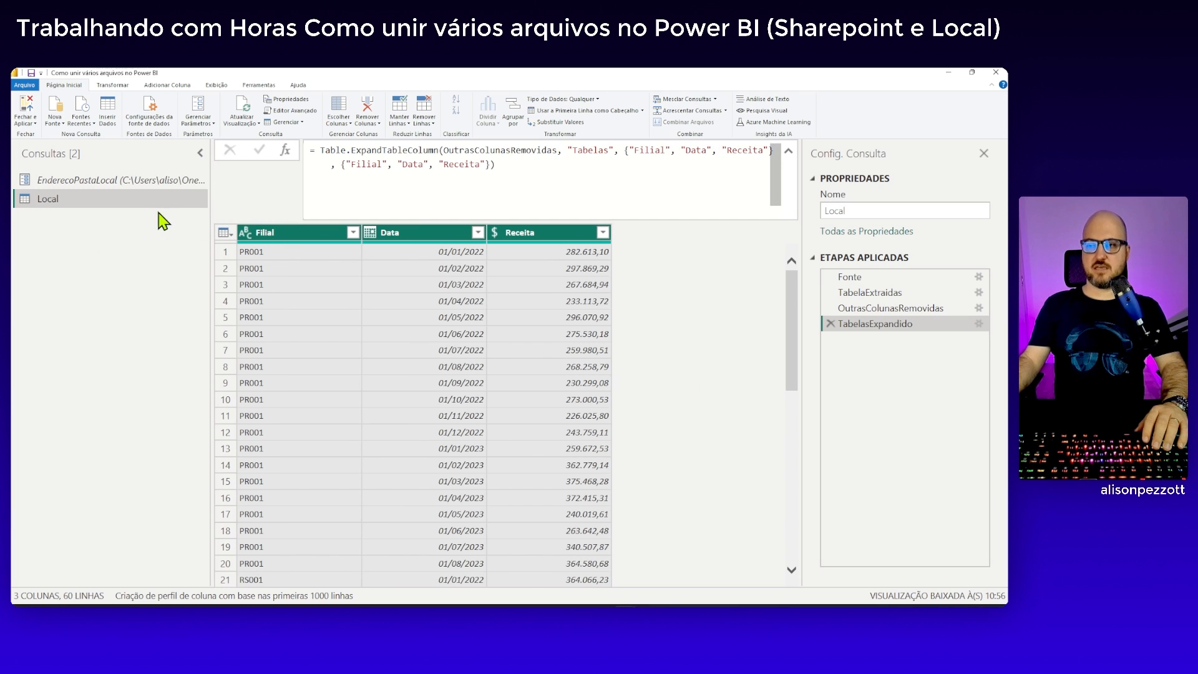
{"action": "left_click", "coordinate": [95, 183]}
{"action": "left_click", "coordinate": [63, 202]}
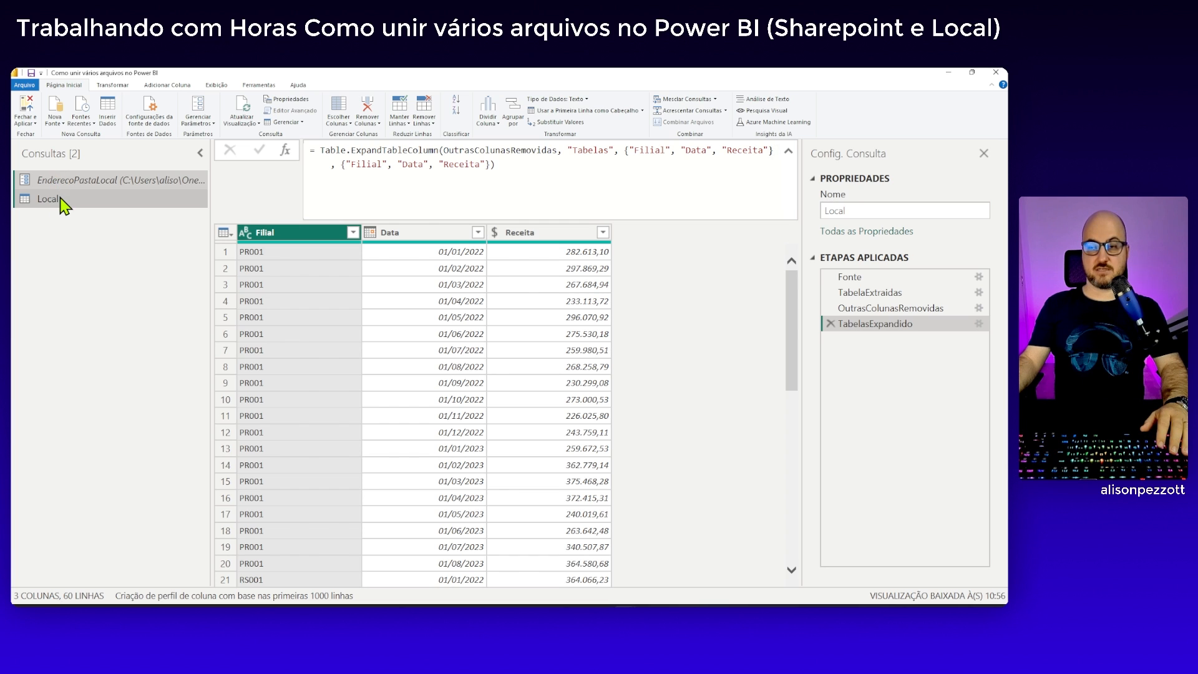
{"action": "right_click", "coordinate": [54, 206]}
{"action": "mouse_move", "coordinate": [100, 224]}
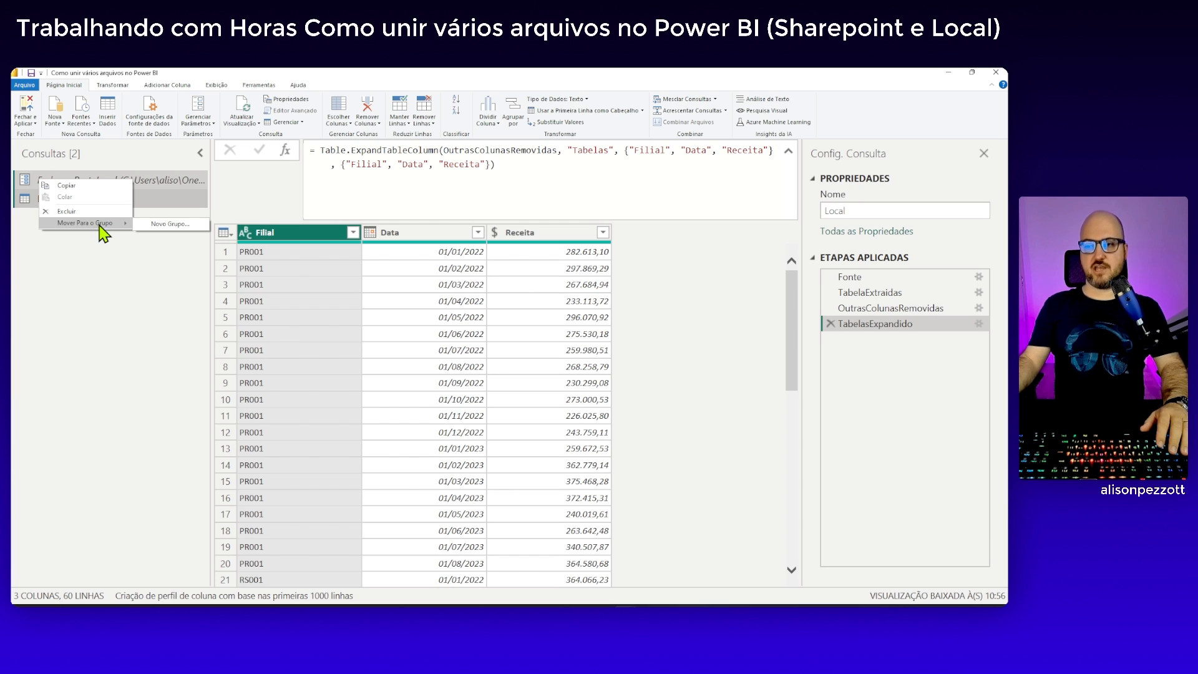
{"action": "left_click", "coordinate": [168, 224]}
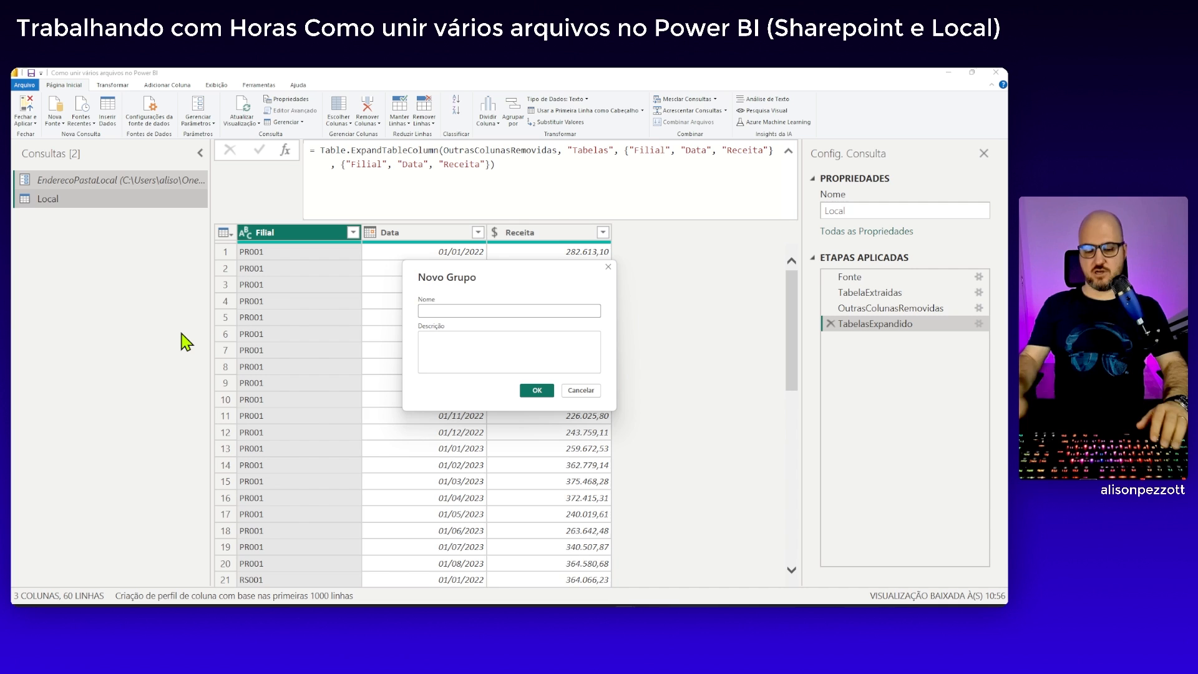
{"action": "type", "text": "Case"}
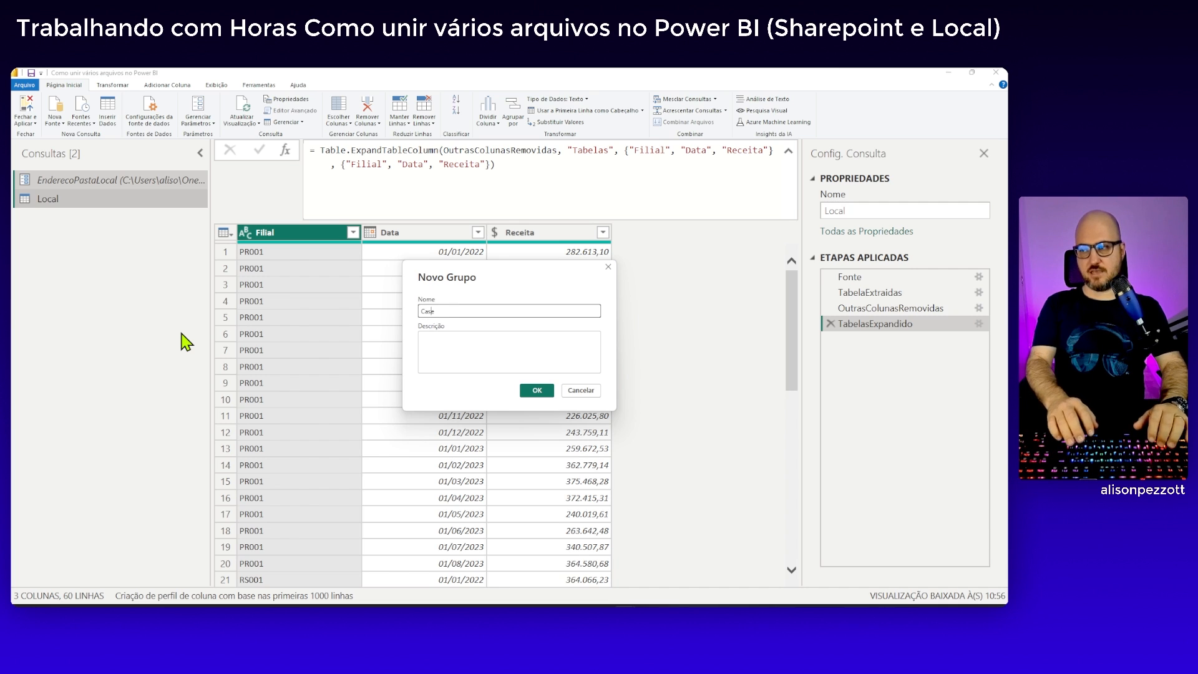
{"action": "type", "text": " 01 - "}
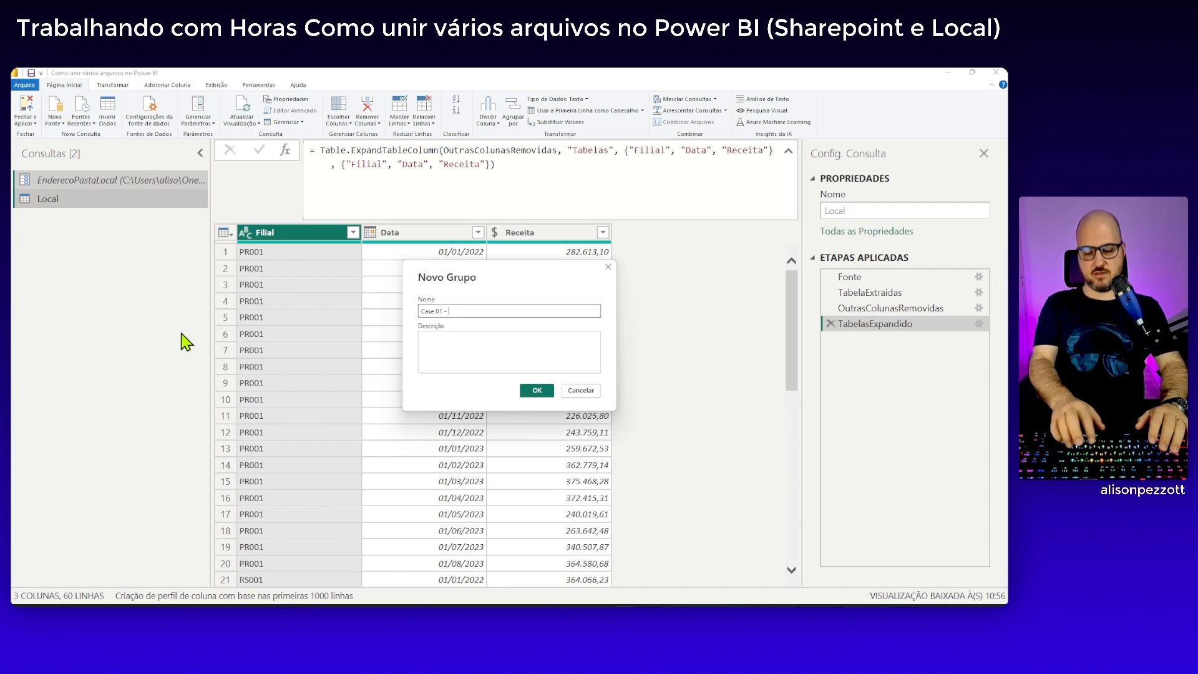
{"action": "type", "text": "Local"}
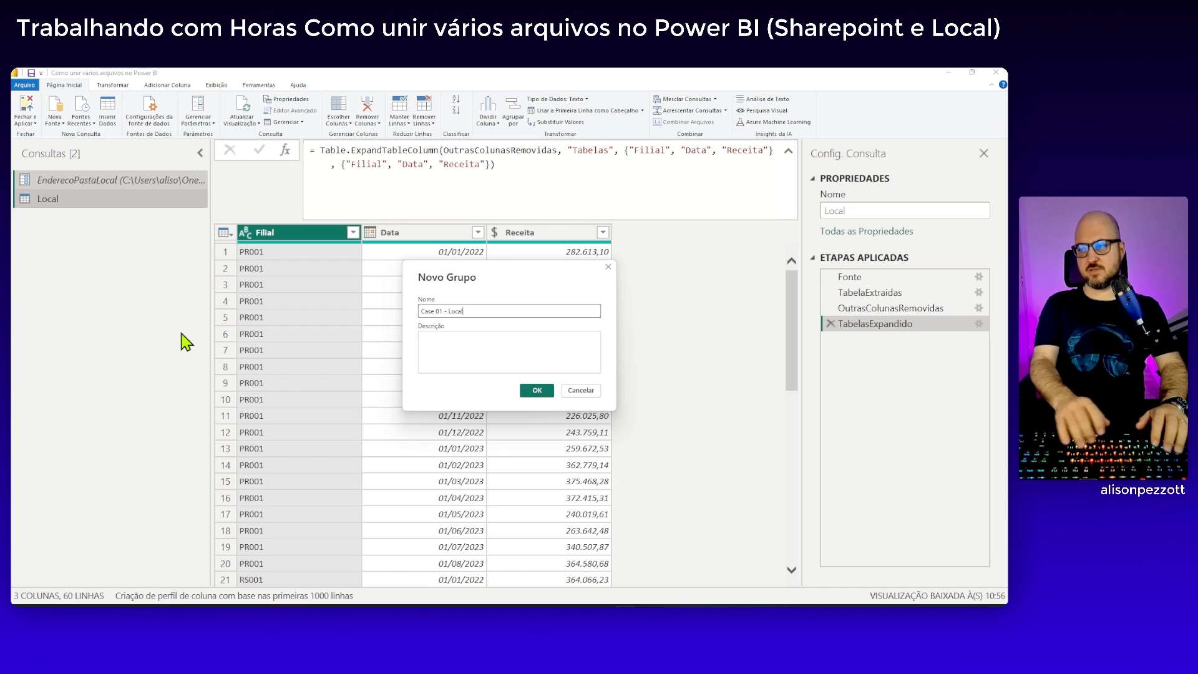
{"action": "left_click", "coordinate": [528, 392]}
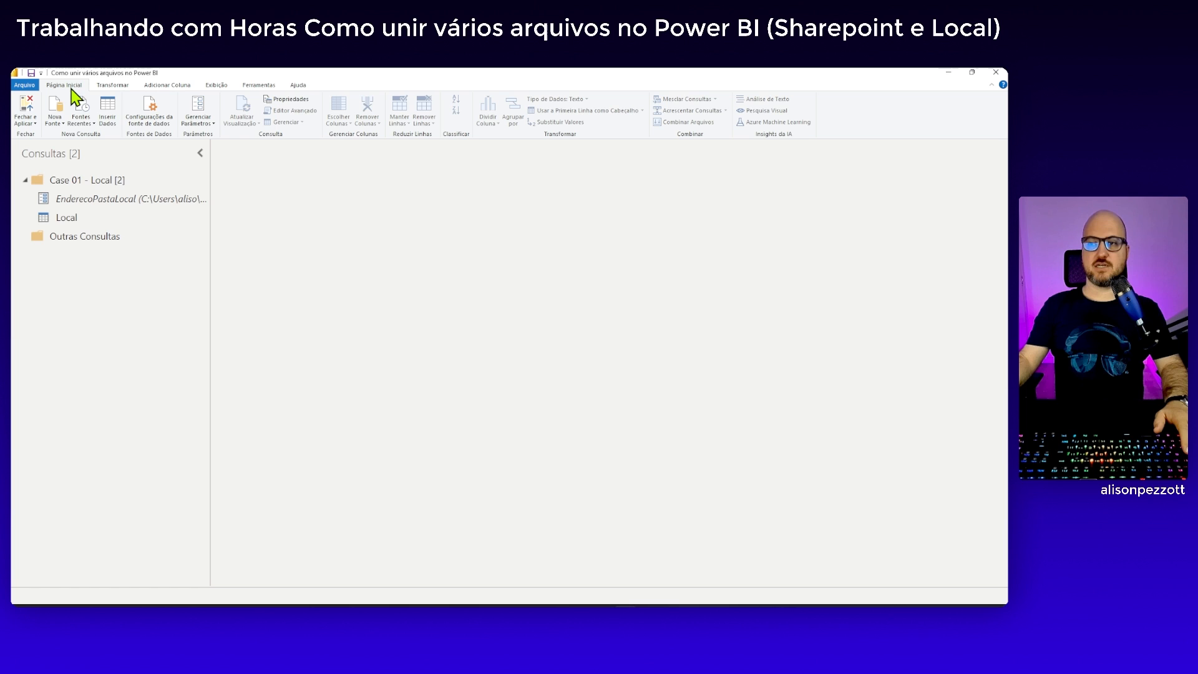
Create a new query parameter named EnderecoSharepoint
{"action": "left_click", "coordinate": [196, 122]}
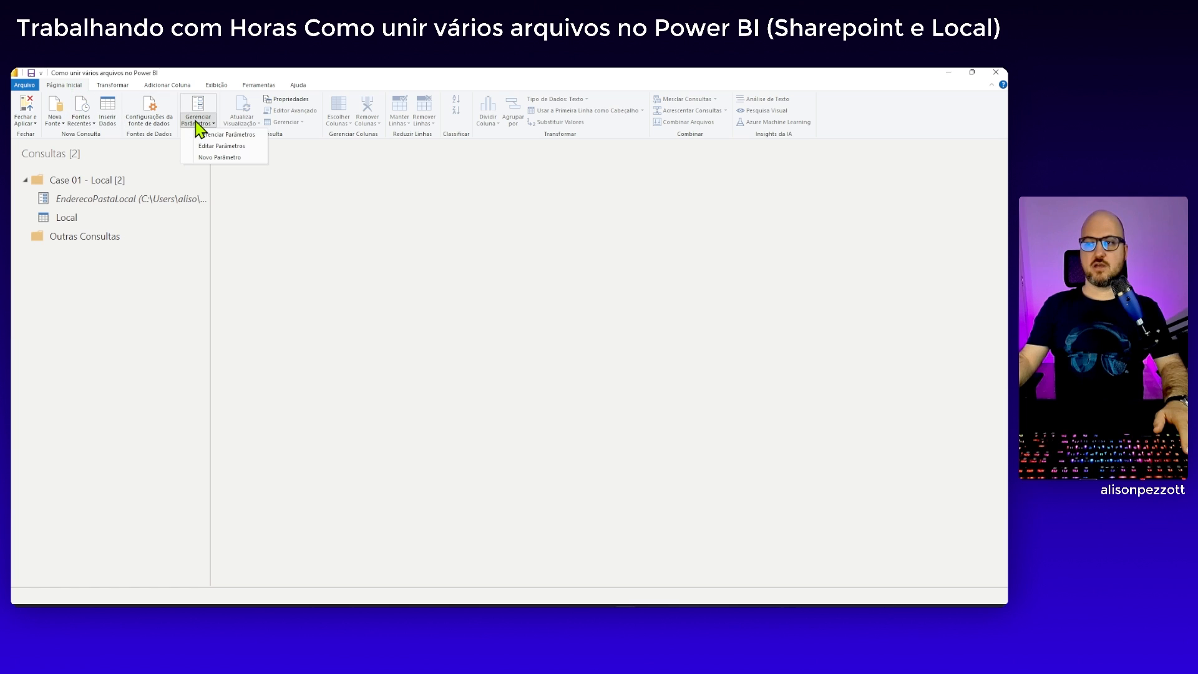
{"action": "left_click", "coordinate": [237, 160]}
{"action": "left_click_drag", "start_coordinate": [522, 217], "coordinate": [517, 225]}
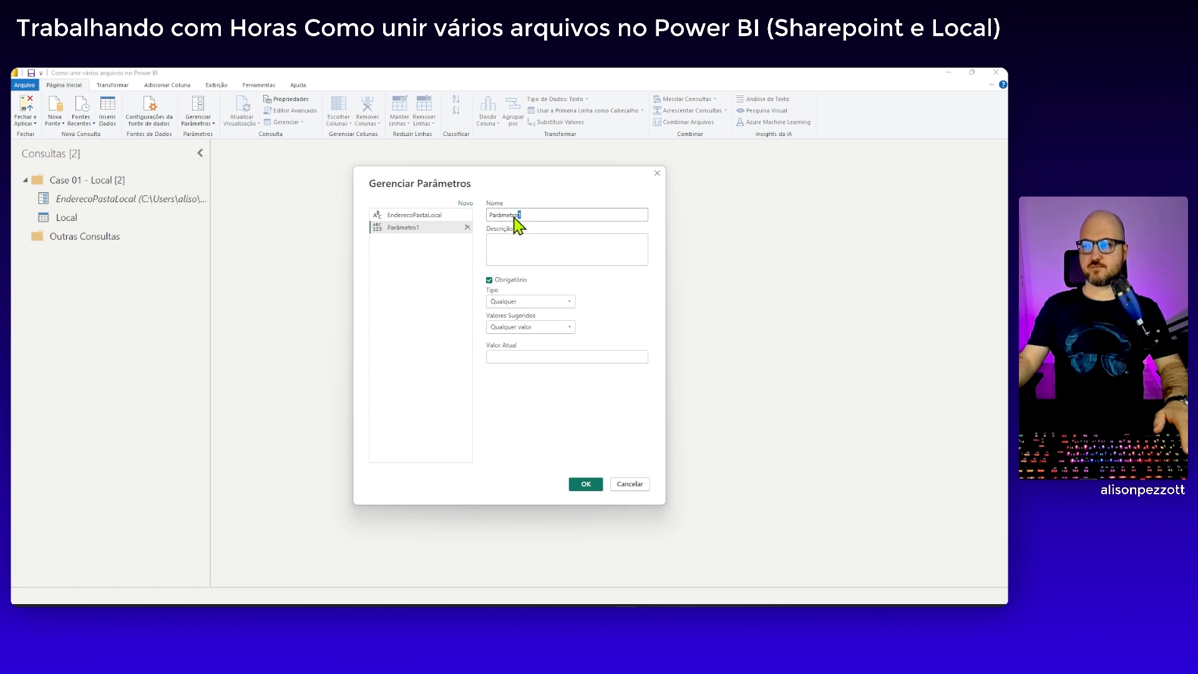
{"action": "key", "text": "ctrl+a"}
{"action": "type", "text": "E"}
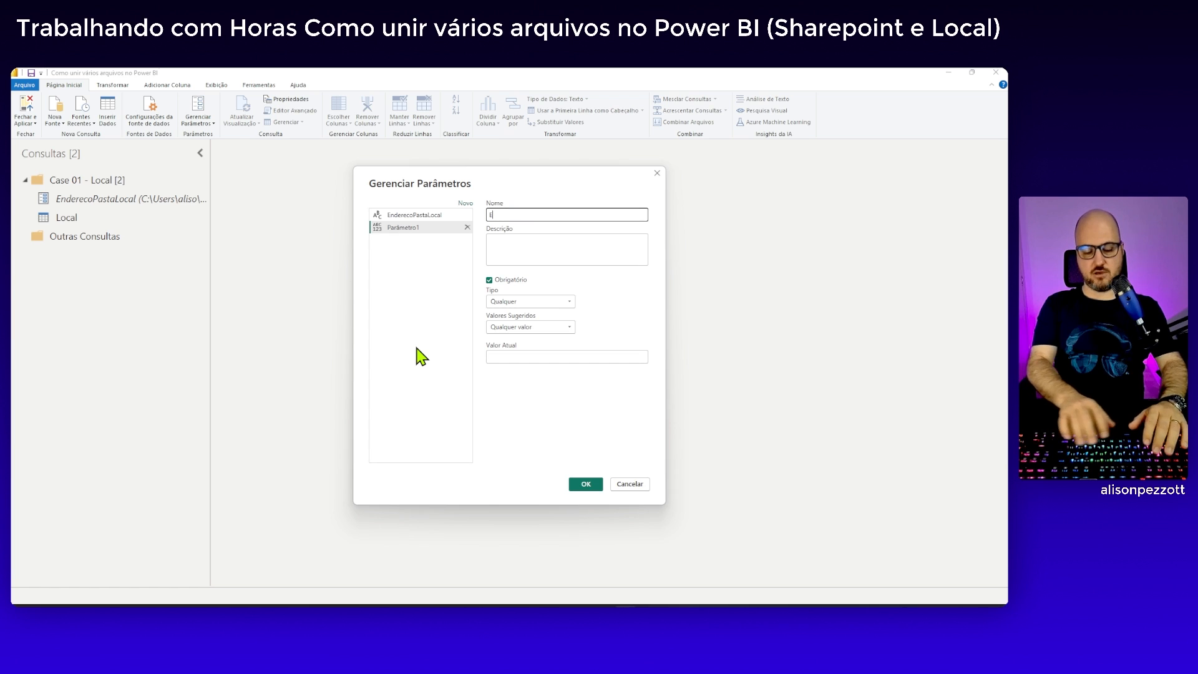
{"action": "type", "text": "ndereco"}
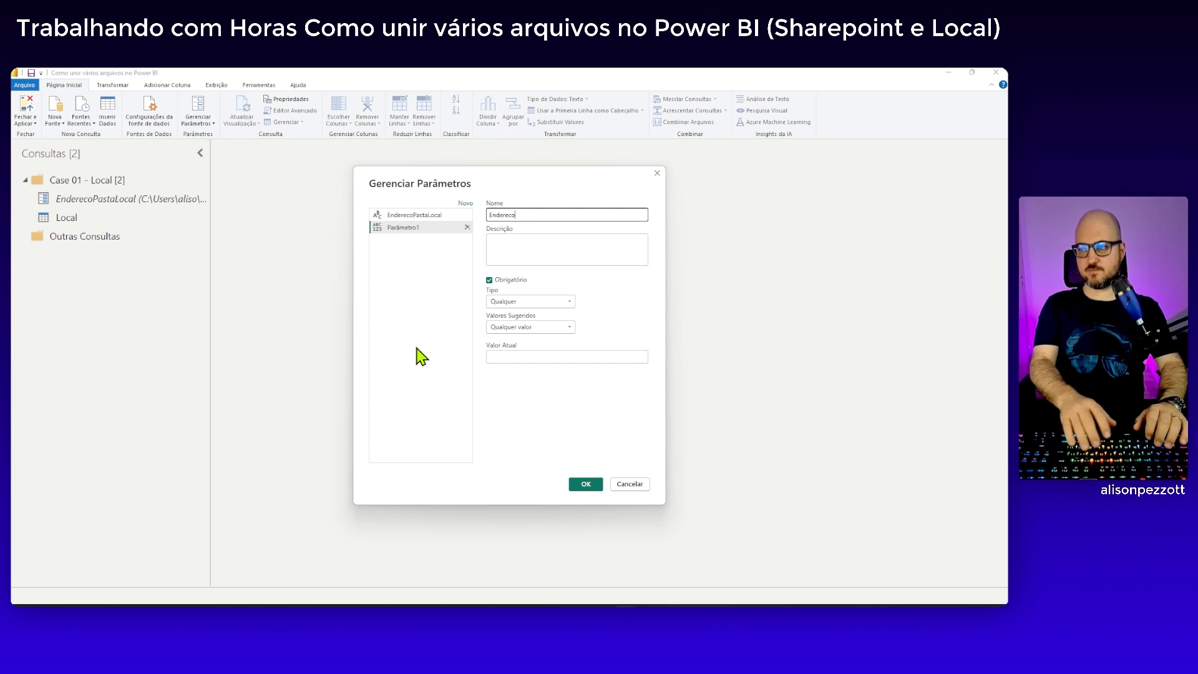
{"action": "type", "text": "Share"}
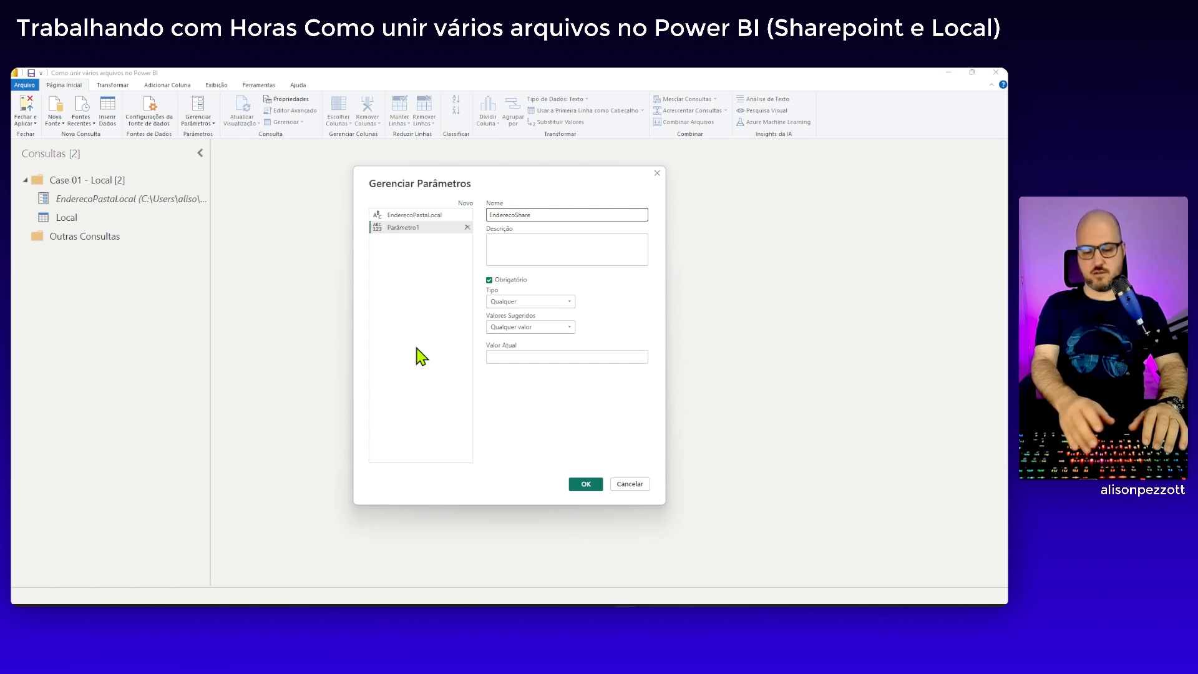
{"action": "type", "text": "point"}
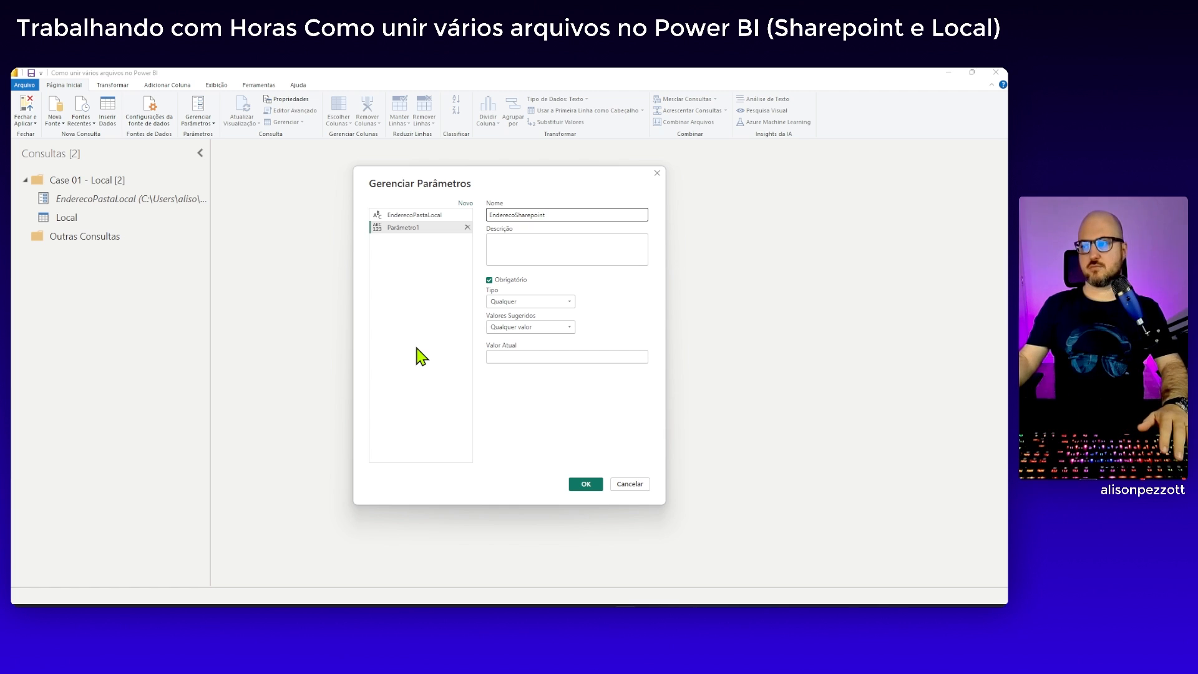
Make the EnderecoSharepoint parameter optional and set its type to Texto
{"action": "left_click", "coordinate": [497, 281]}
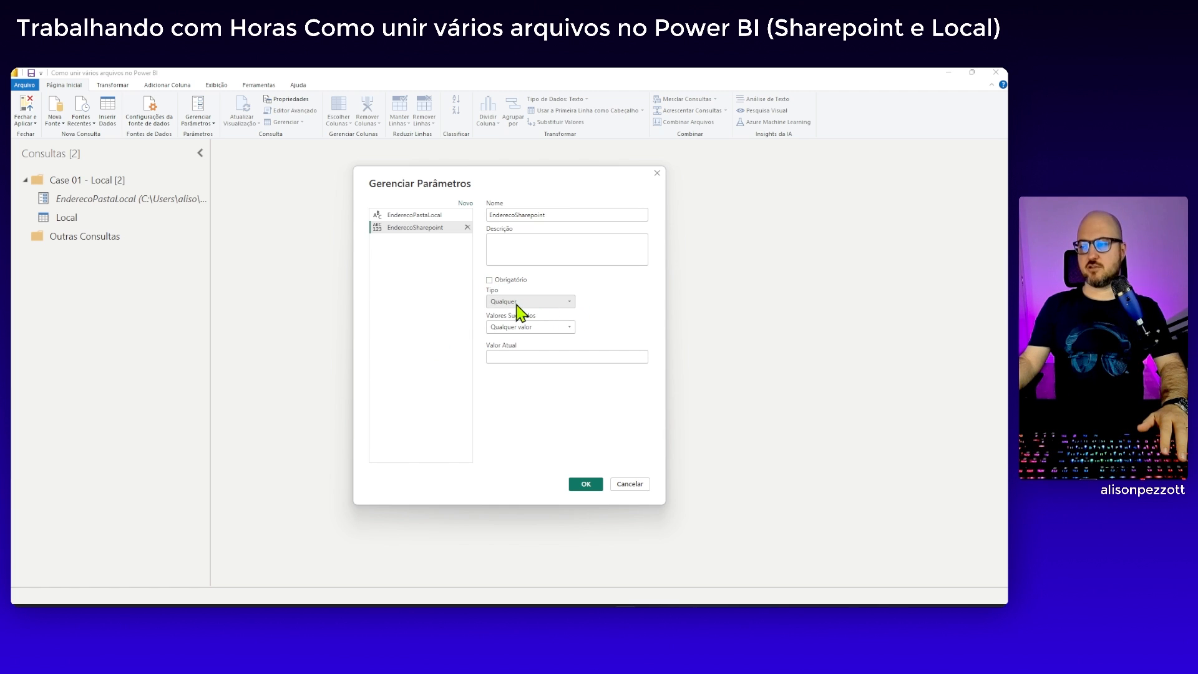
{"action": "left_click", "coordinate": [530, 302]}
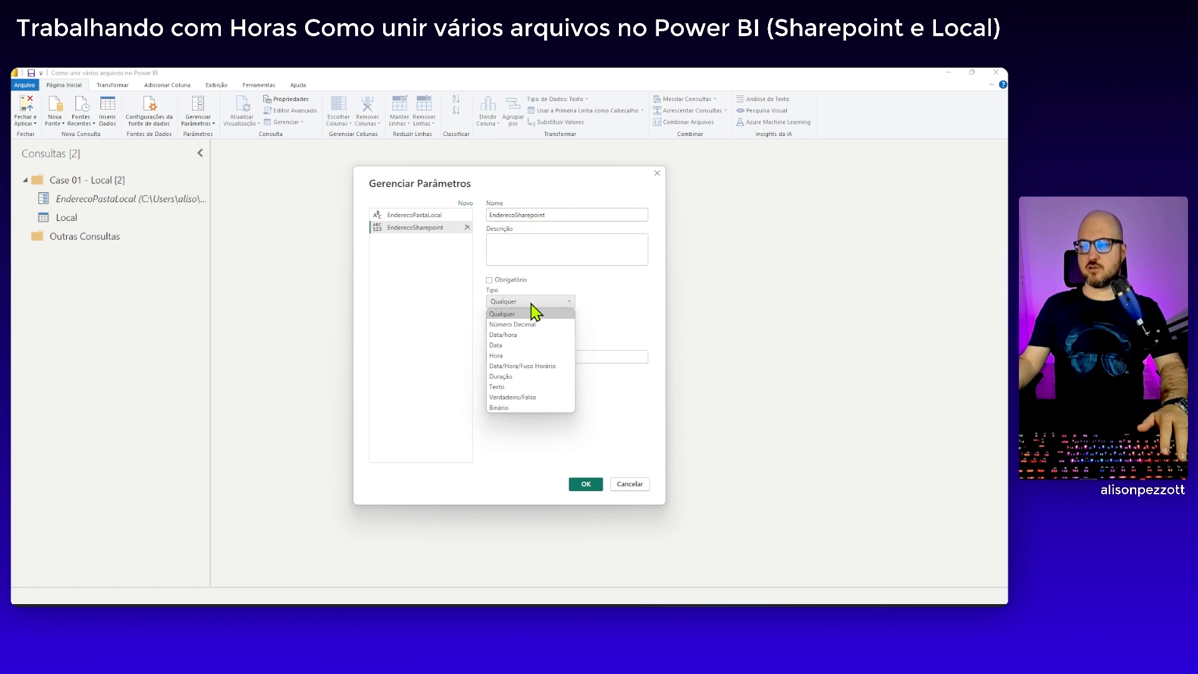
{"action": "left_click", "coordinate": [499, 387]}
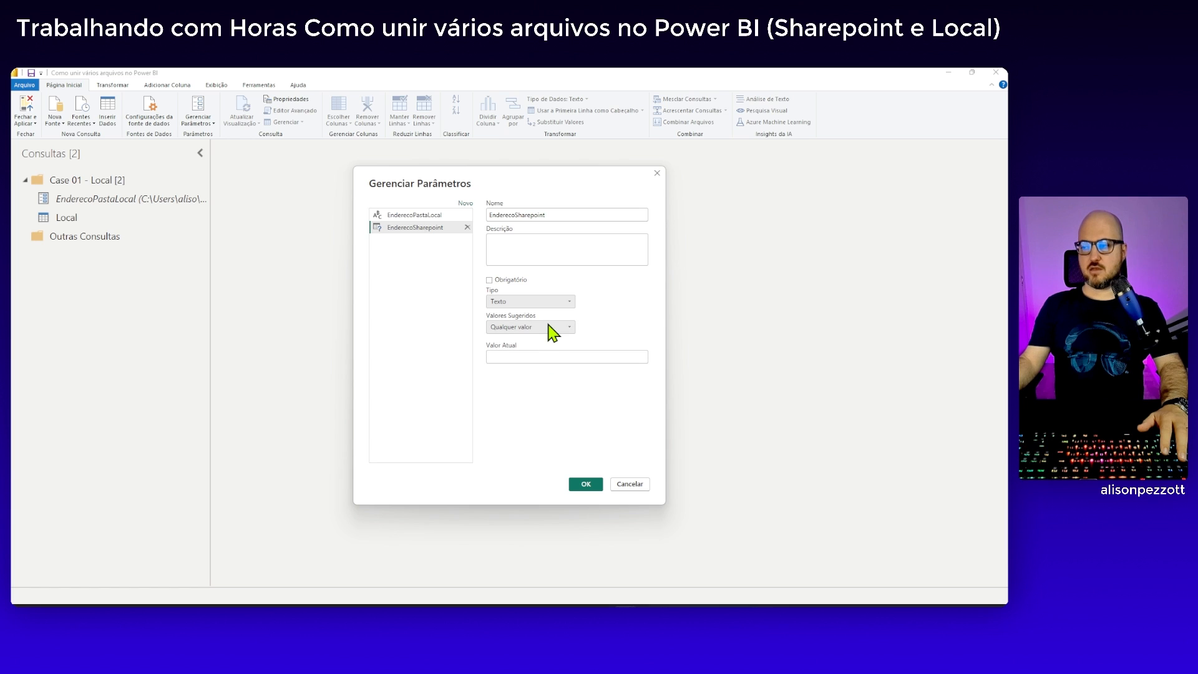
{"action": "left_click", "coordinate": [504, 356]}
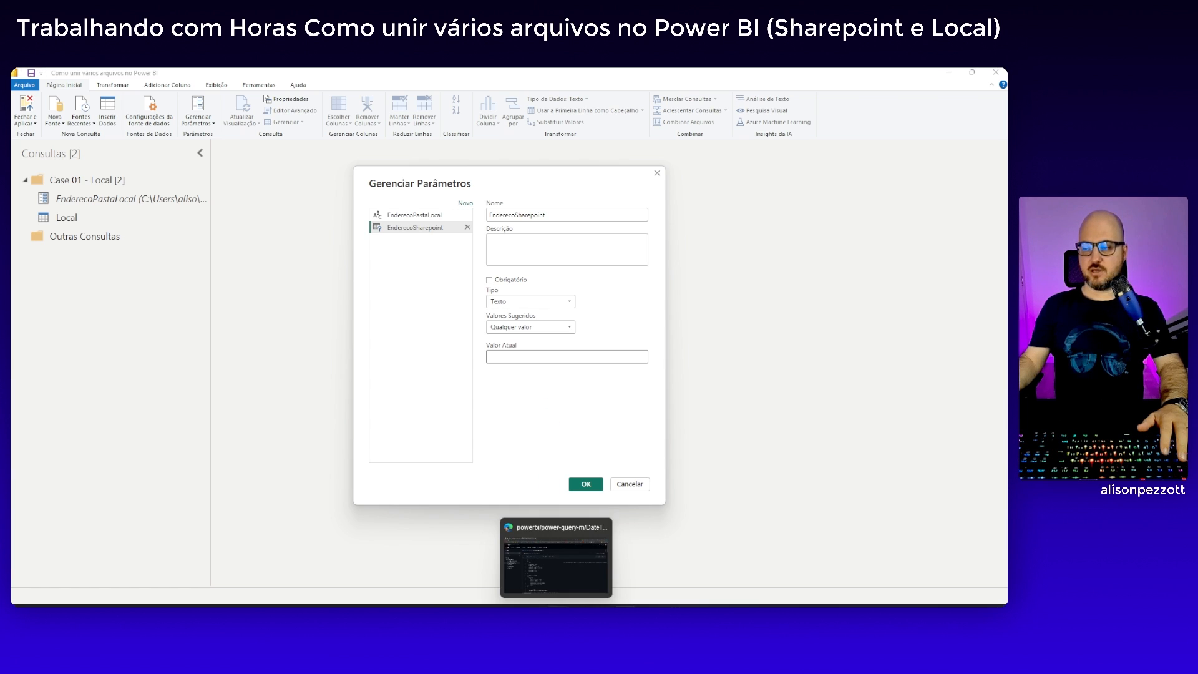
{"action": "left_click", "coordinate": [564, 590]}
{"action": "left_click", "coordinate": [128, 77]}
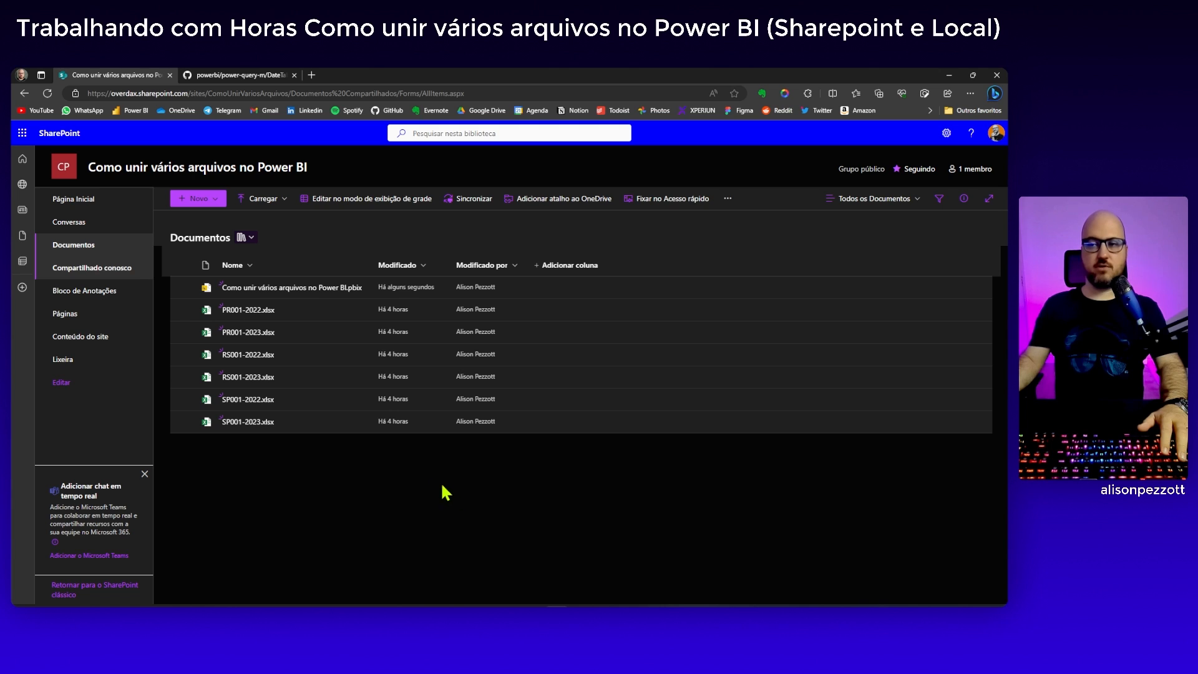
{"action": "left_click", "coordinate": [73, 199]}
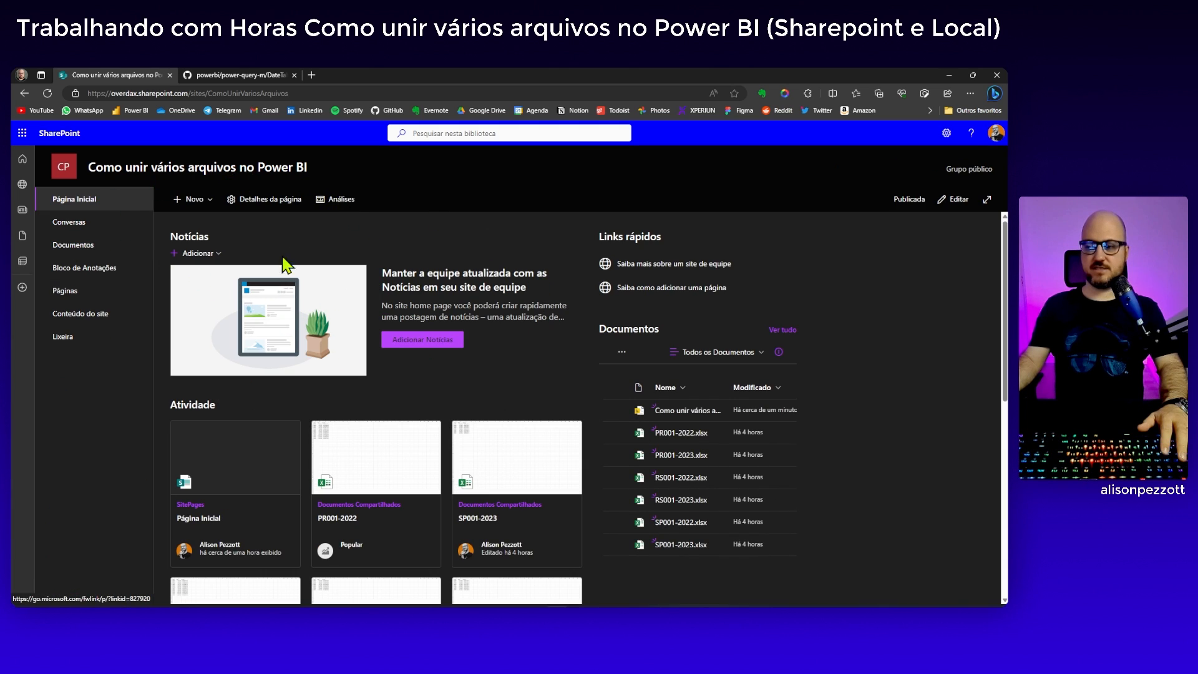
{"action": "left_click", "coordinate": [73, 244]}
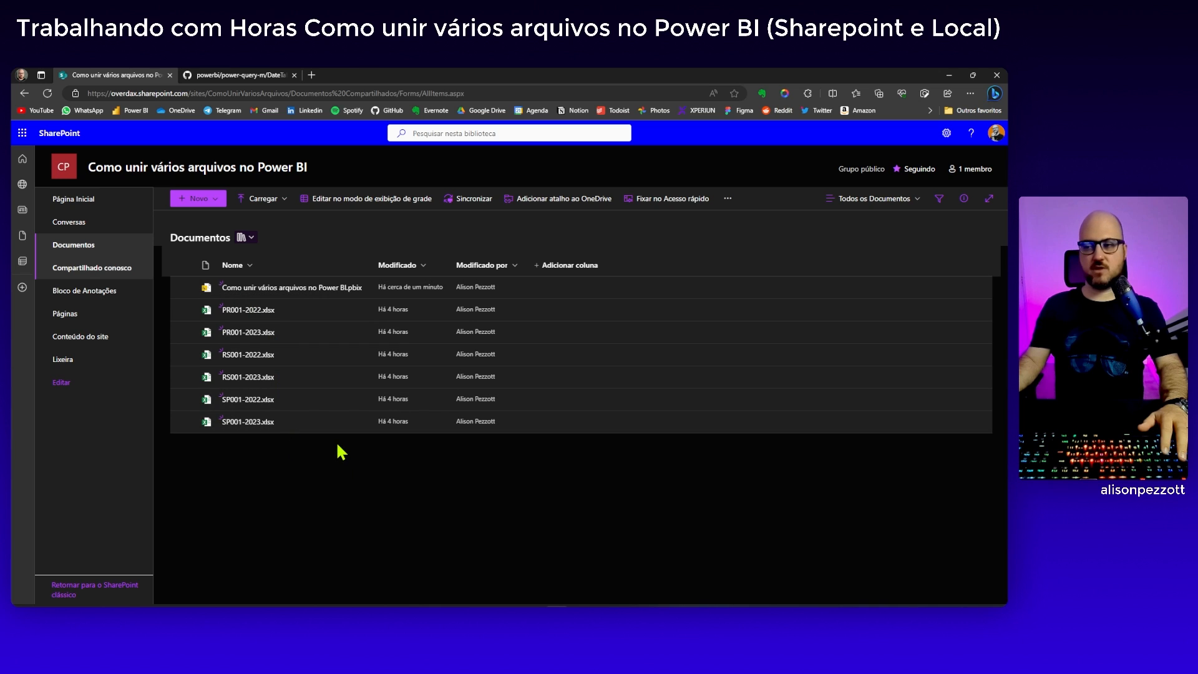
{"action": "left_click", "coordinate": [89, 94]}
{"action": "left_click_drag", "start_coordinate": [130, 97], "coordinate": [268, 97]}
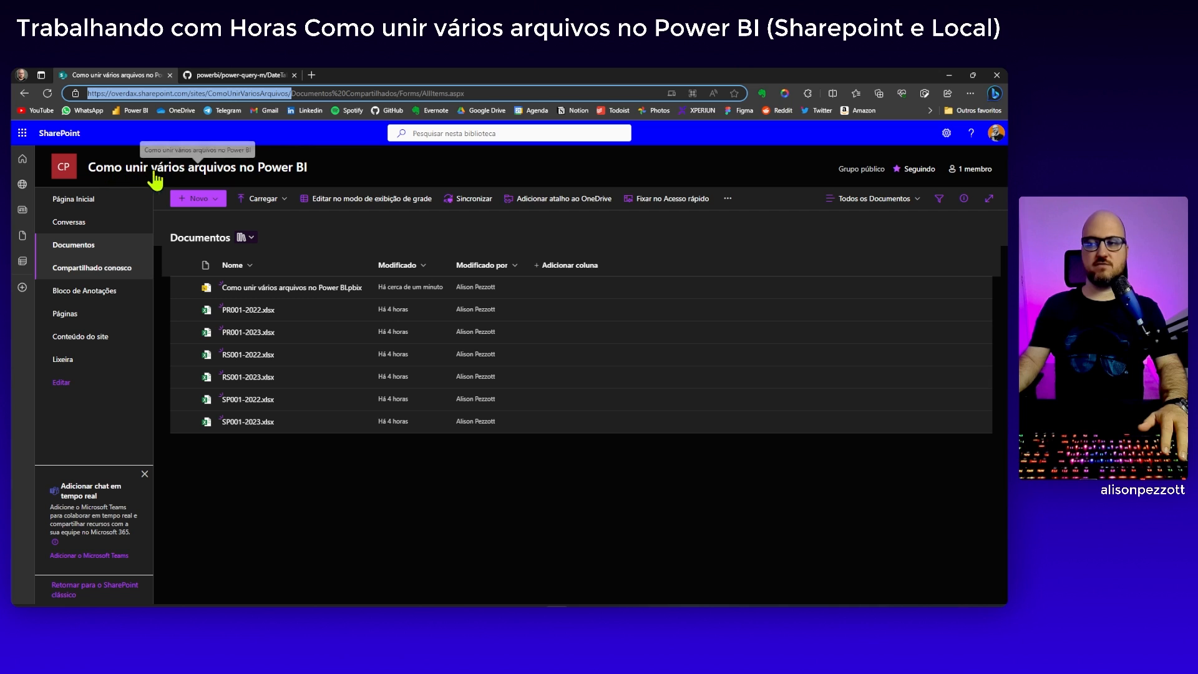
{"action": "mouse_move", "coordinate": [305, 177]}
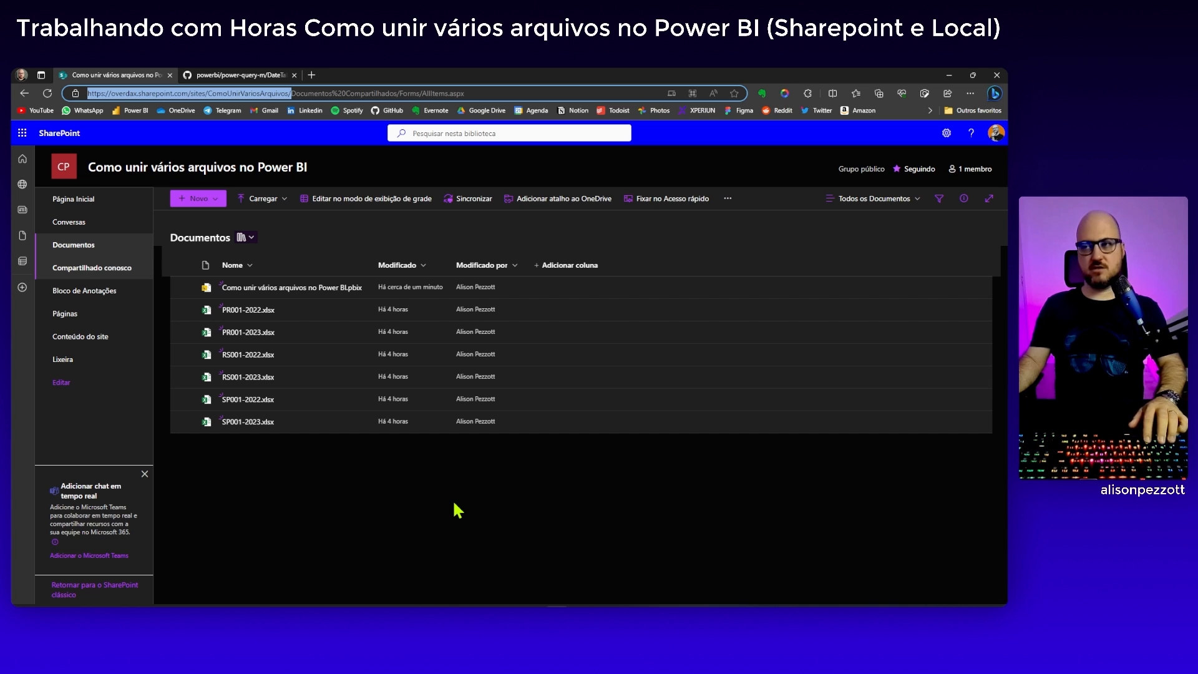
Back in Power BI, paste the copied SharePoint site address as the EnderecoSharepoint parameter's current value and create the parameter
{"action": "key", "text": "alt+Tab"}
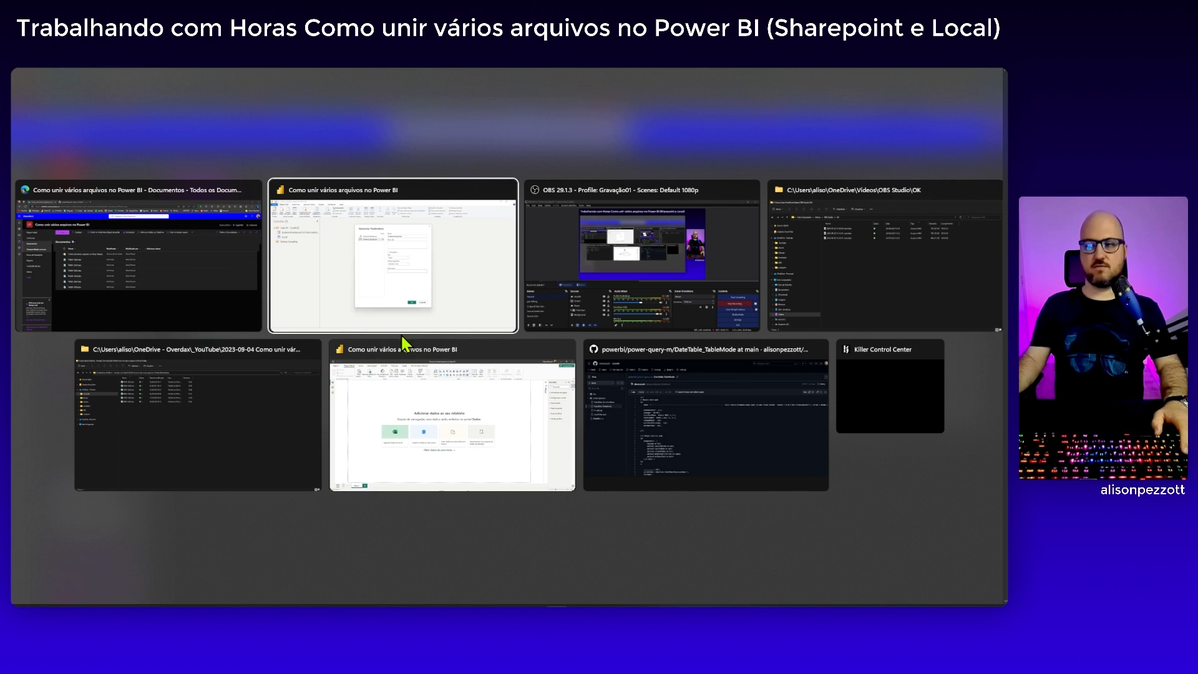
{"action": "left_click", "coordinate": [386, 284]}
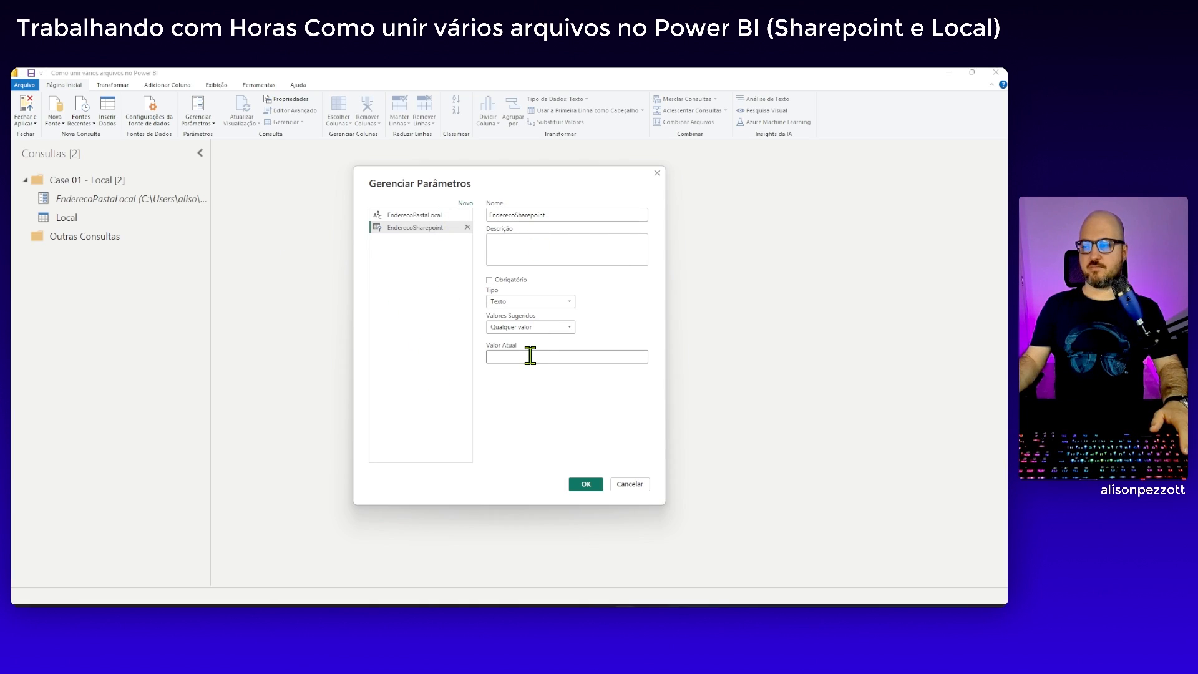
{"action": "type", "text": "https://overdax.sharepoint.com/sites/ComoUnirVariosArquivos/"}
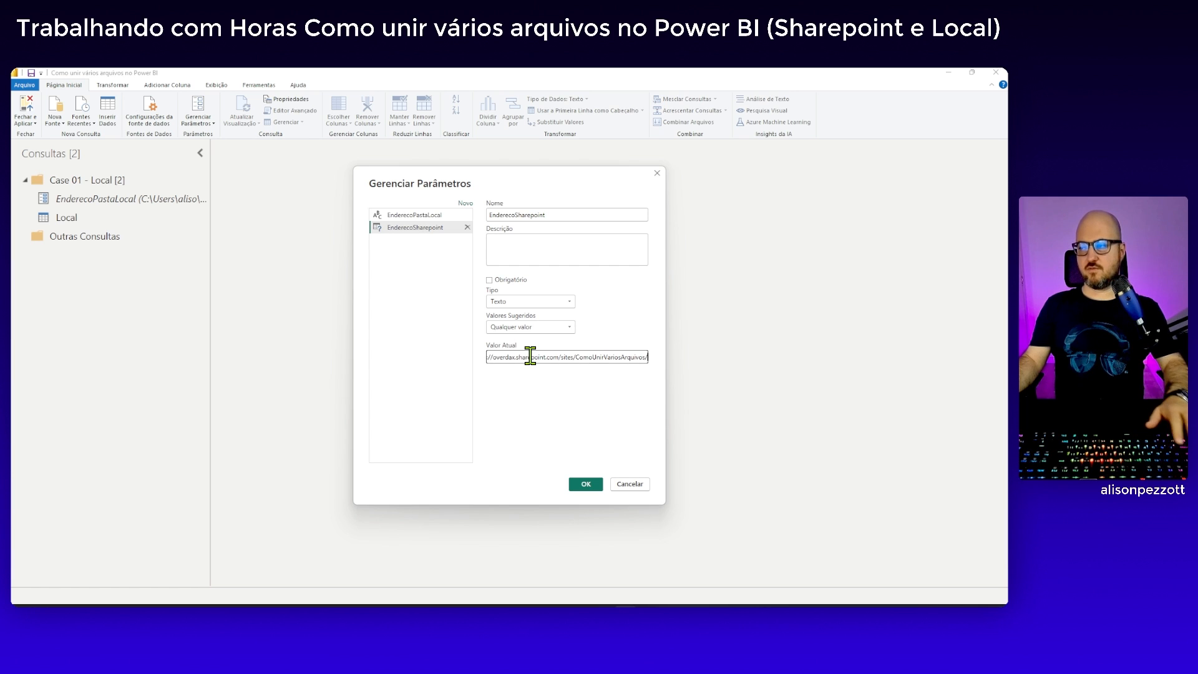
{"action": "left_click", "coordinate": [586, 486]}
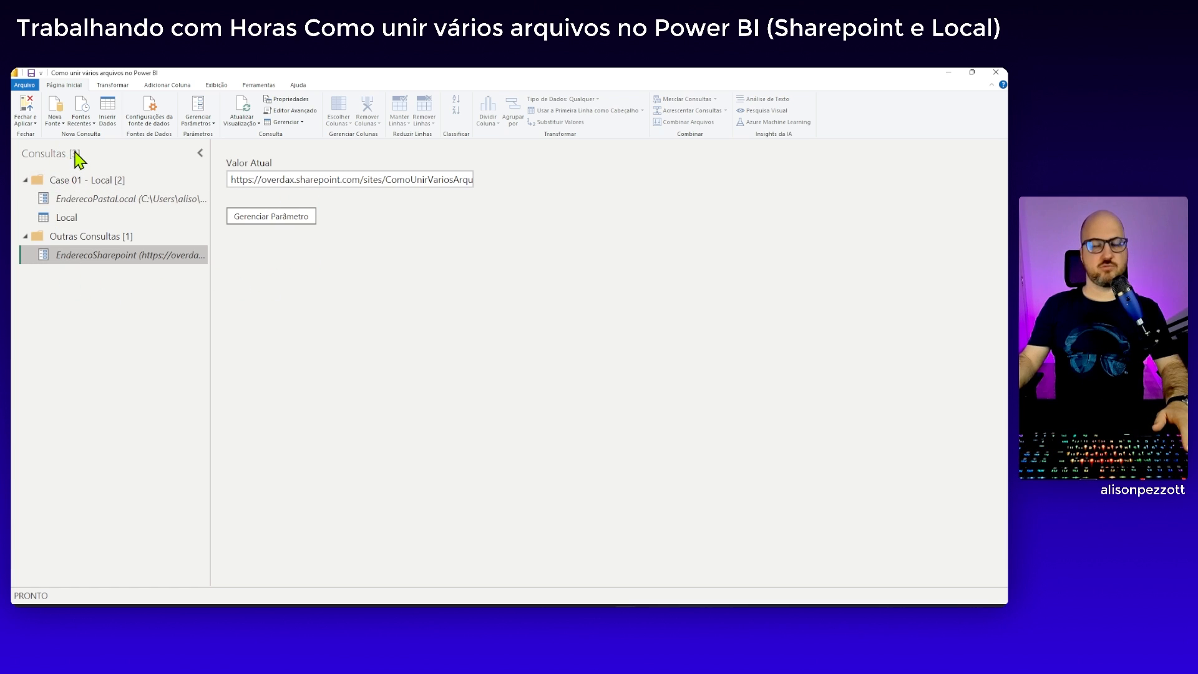
Search the data sources for "Sharepoint" and connect to Pasta do SharePoint as a new source
{"action": "left_click", "coordinate": [60, 123]}
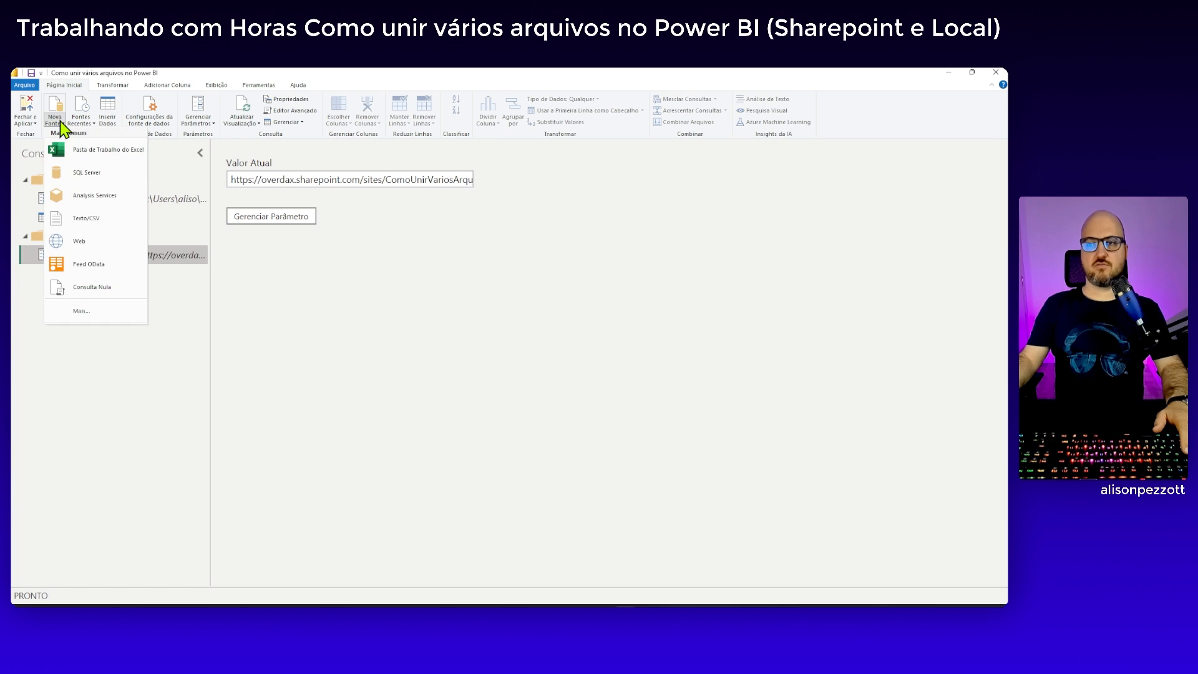
{"action": "left_click", "coordinate": [102, 310]}
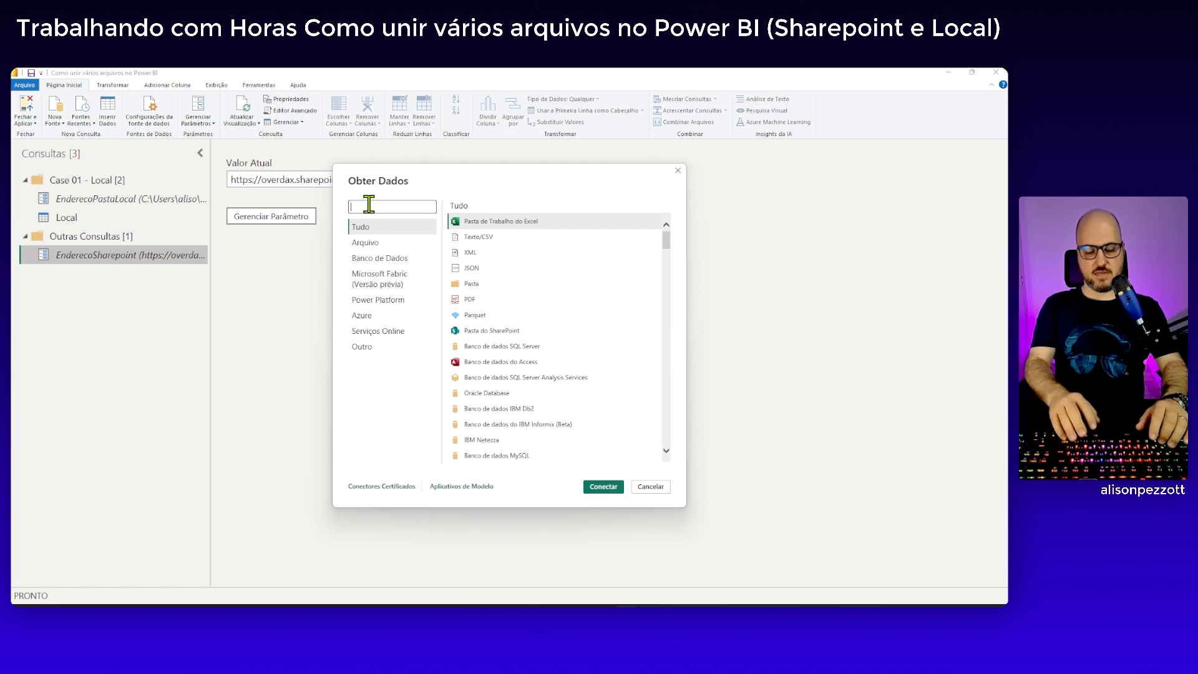
{"action": "type", "text": "Sahrepoint"}
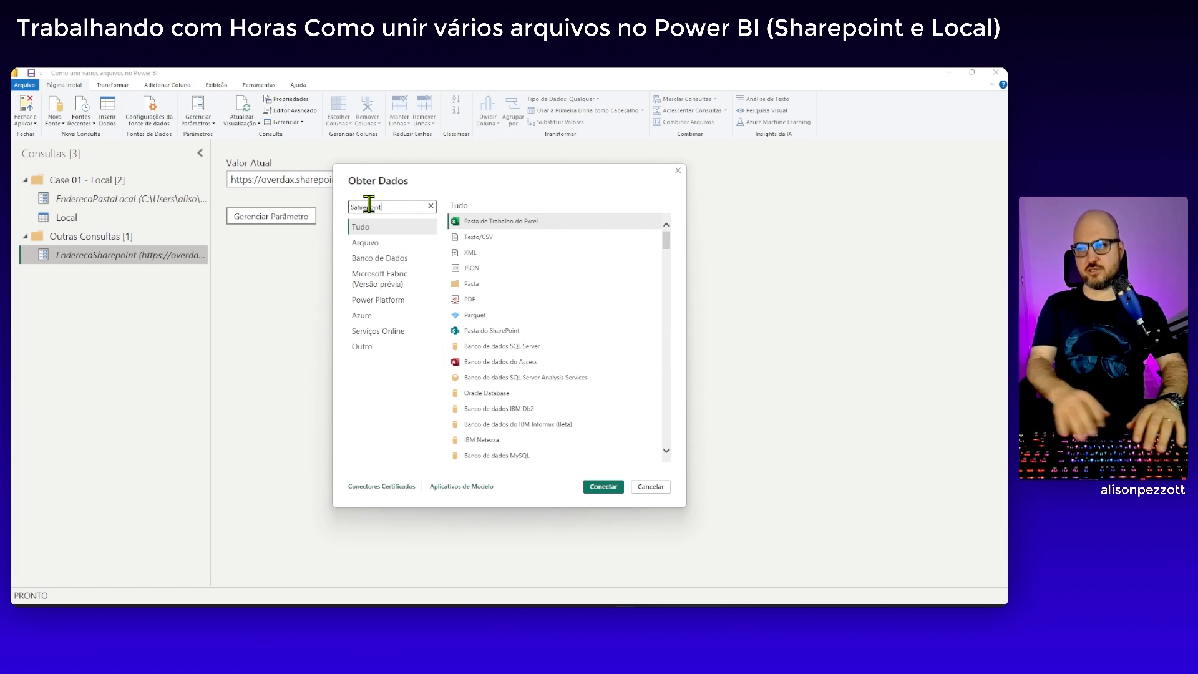
{"action": "key", "text": "Left"}
{"action": "key", "text": "Left"}
{"action": "key", "text": "Left"}
{"action": "key", "text": "Left"}
{"action": "key", "text": "Left"}
{"action": "key", "text": "Left"}
{"action": "key", "text": "Left"}
{"action": "key", "text": "Left"}
{"action": "key", "text": "Left"}
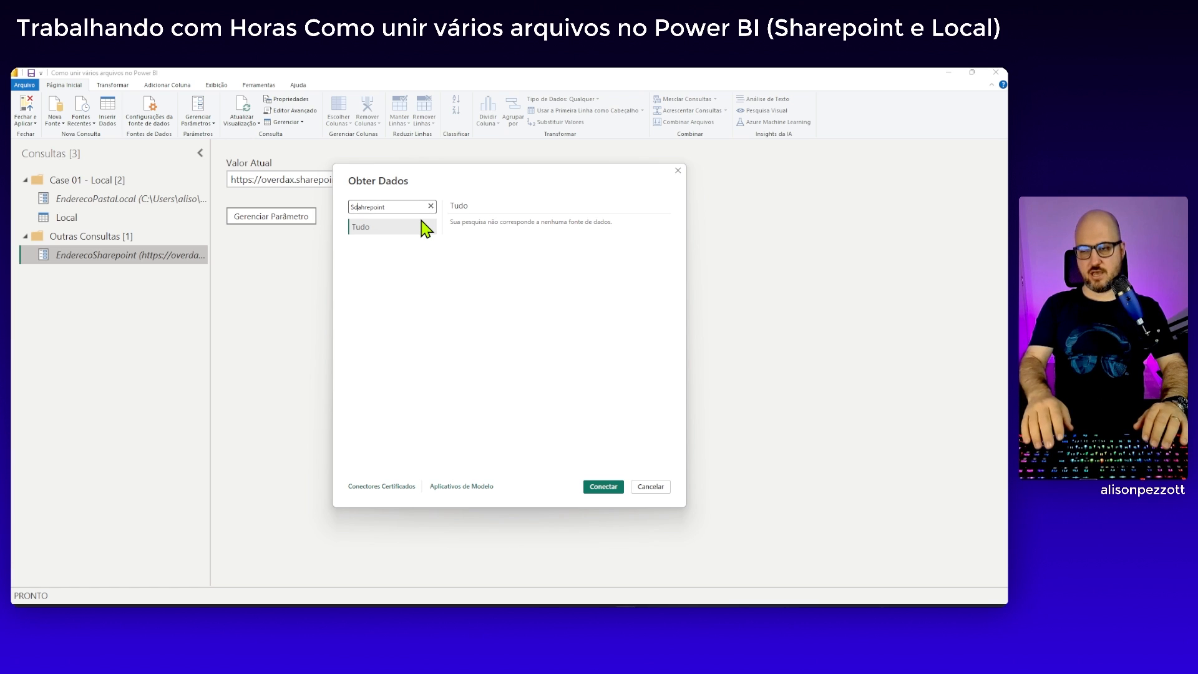
{"action": "type", "text": "h"}
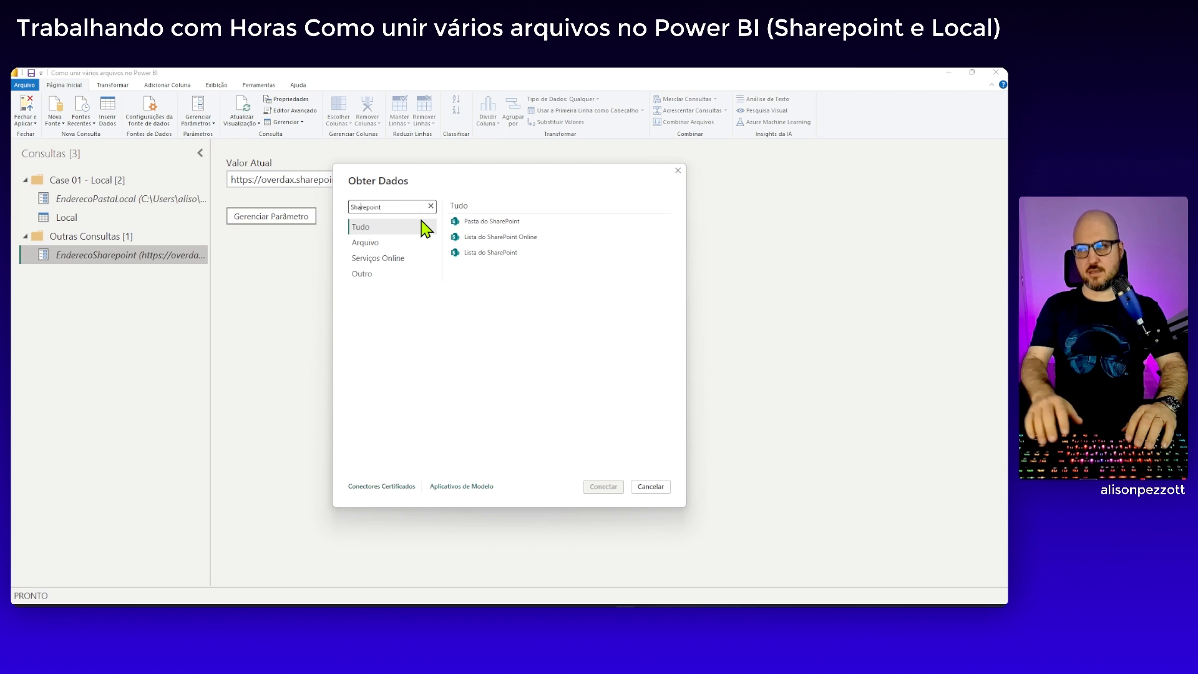
{"action": "left_click", "coordinate": [489, 226]}
{"action": "left_click", "coordinate": [603, 493]}
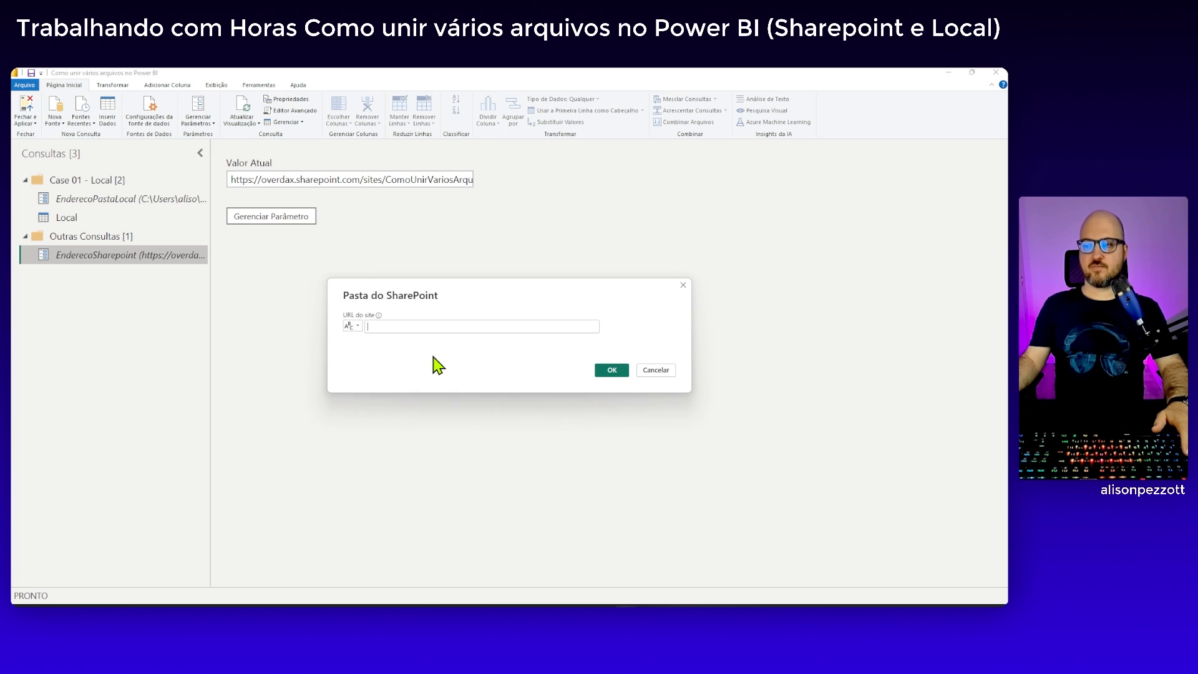
Use the EnderecoSharepoint parameter as the site URL and load the file list for transformation without combining the files
{"action": "left_click", "coordinate": [357, 326]}
{"action": "left_click", "coordinate": [368, 354]}
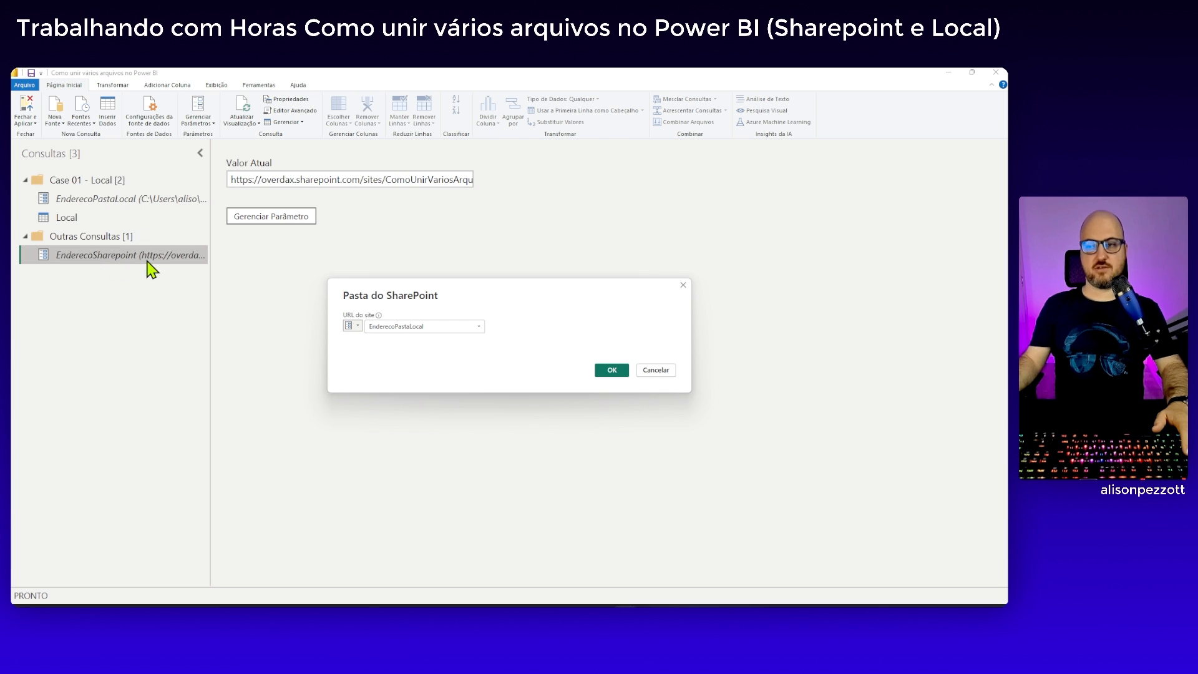
{"action": "left_click", "coordinate": [481, 327]}
{"action": "left_click", "coordinate": [415, 357]}
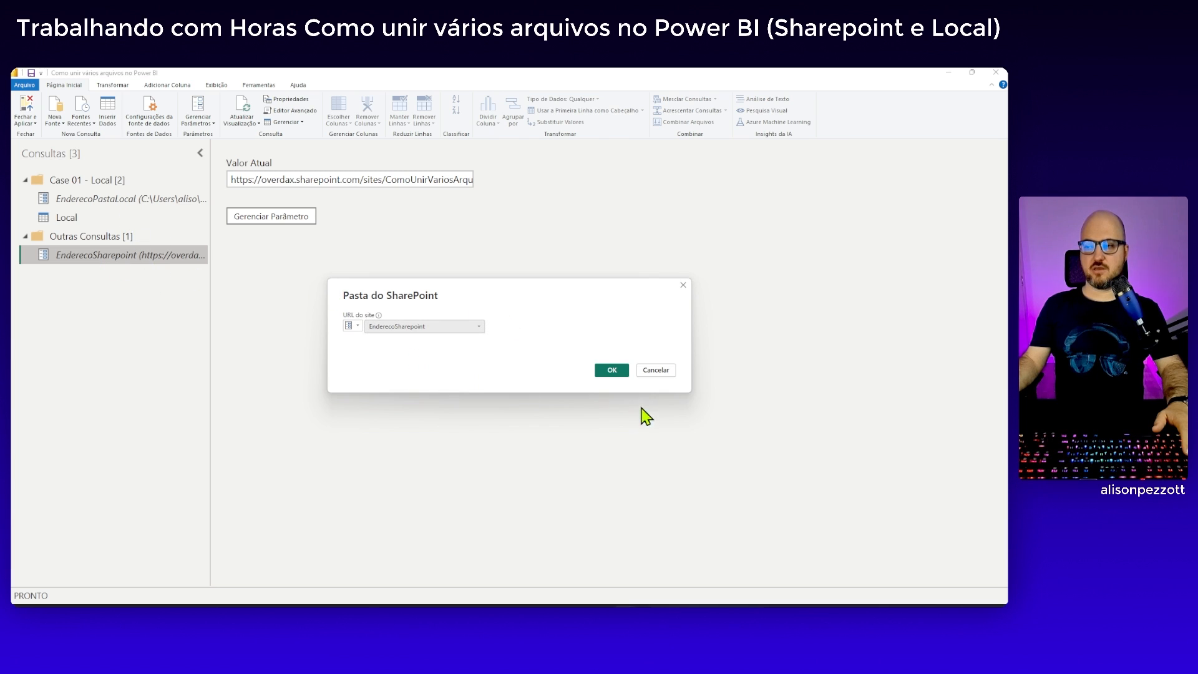
{"action": "left_click", "coordinate": [615, 372]}
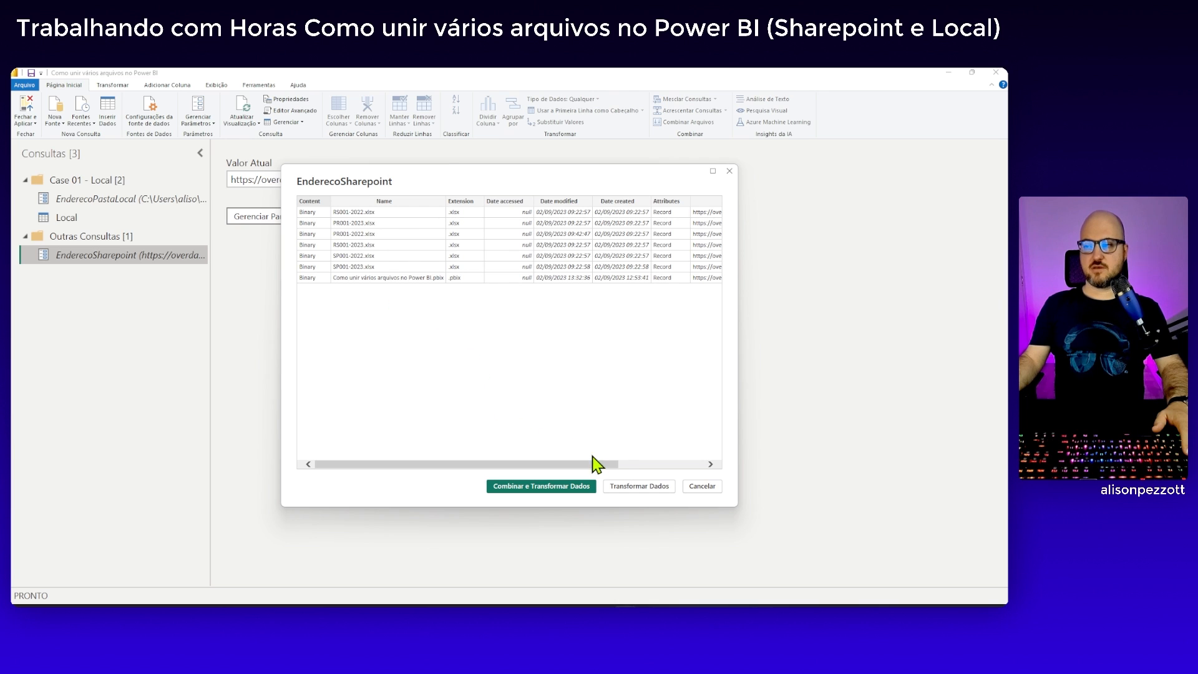
{"action": "left_click", "coordinate": [646, 493]}
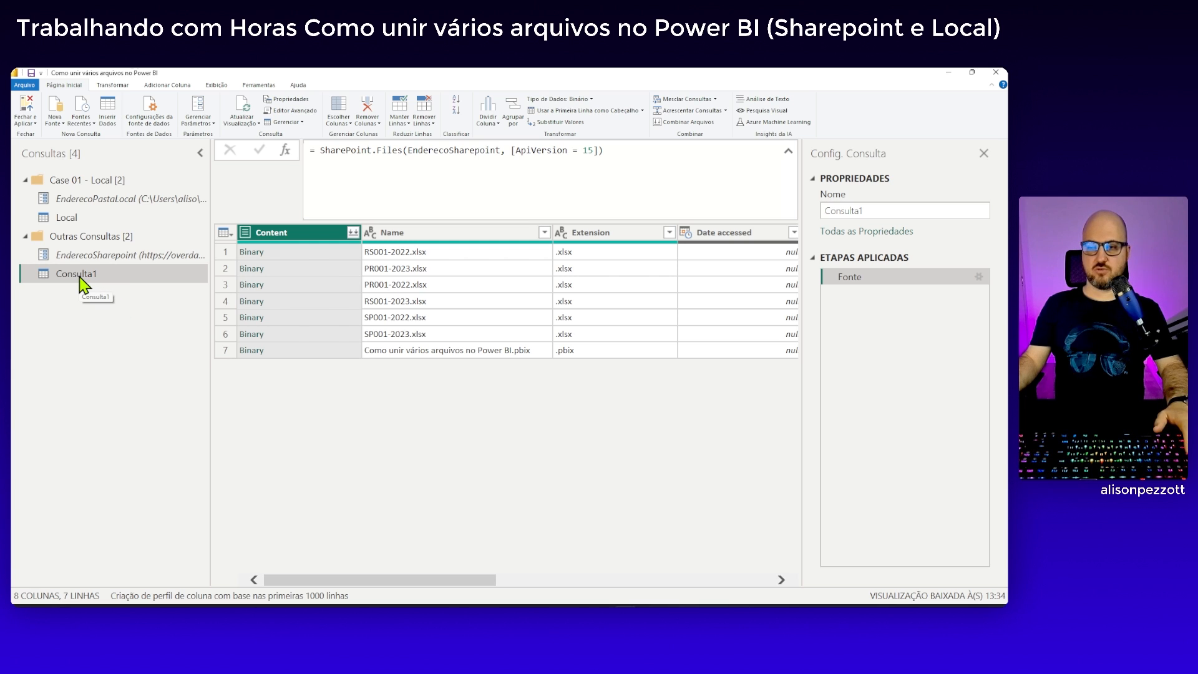
Clear the saved permissions of the overdax.sharepoint.com data source in the data source settings
{"action": "left_click", "coordinate": [165, 122]}
{"action": "left_click", "coordinate": [397, 292]}
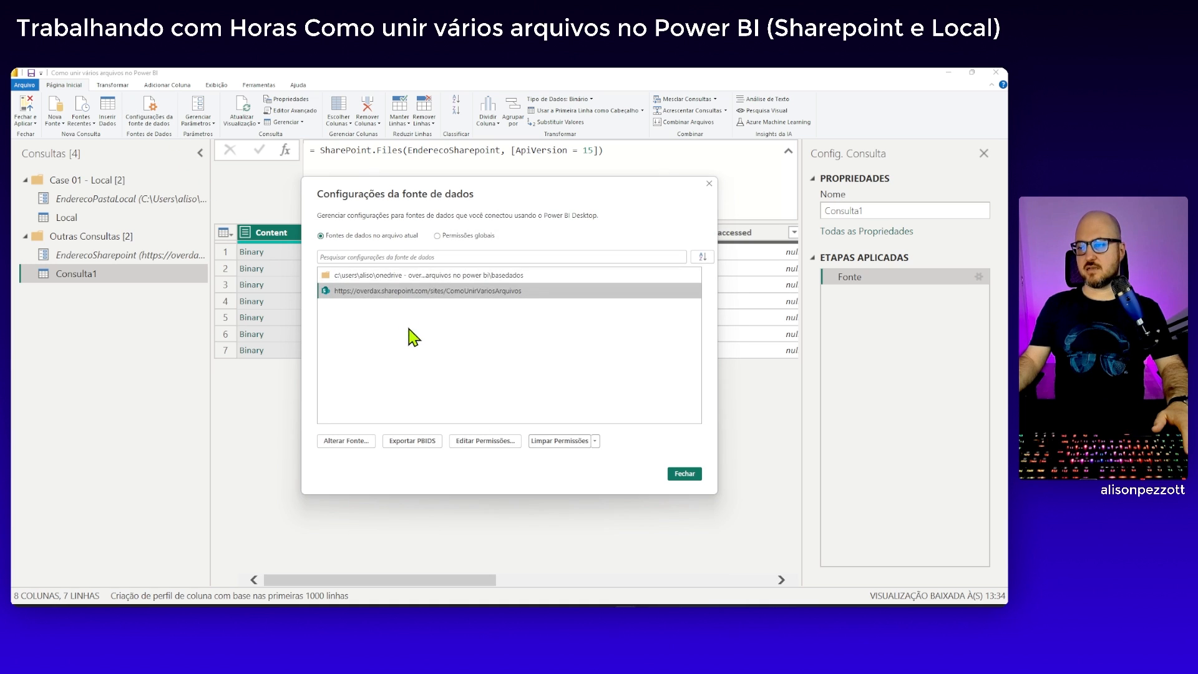
{"action": "left_click", "coordinate": [569, 443]}
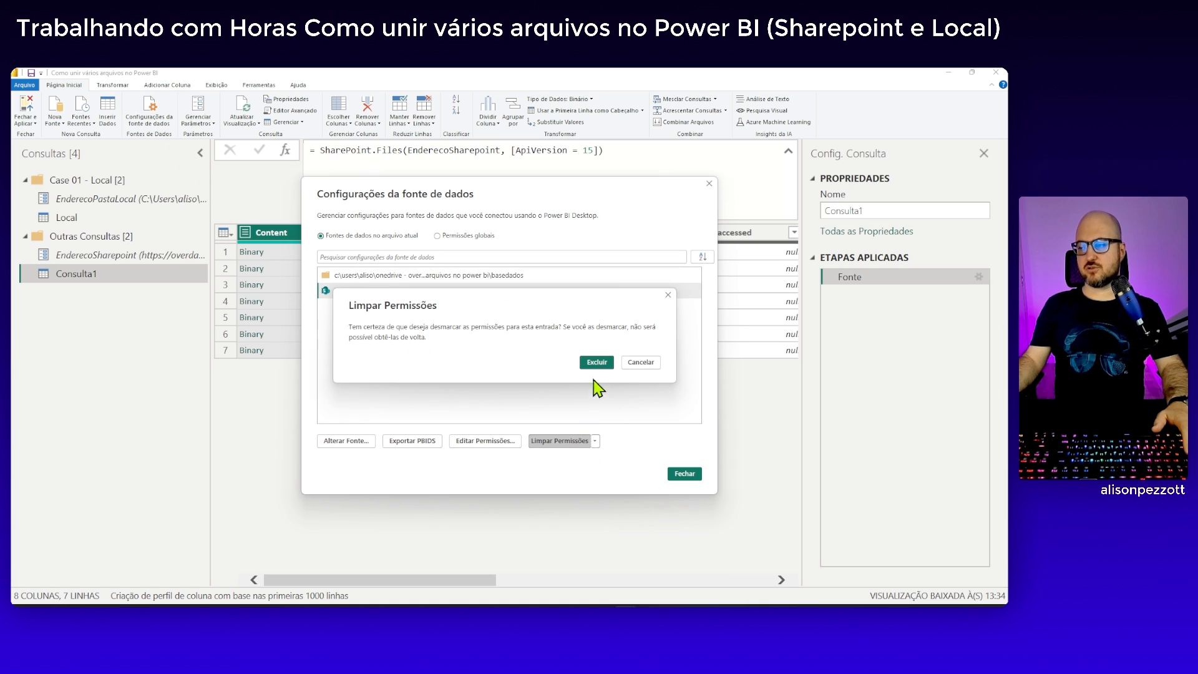
{"action": "left_click", "coordinate": [599, 359]}
{"action": "left_click", "coordinate": [687, 475]}
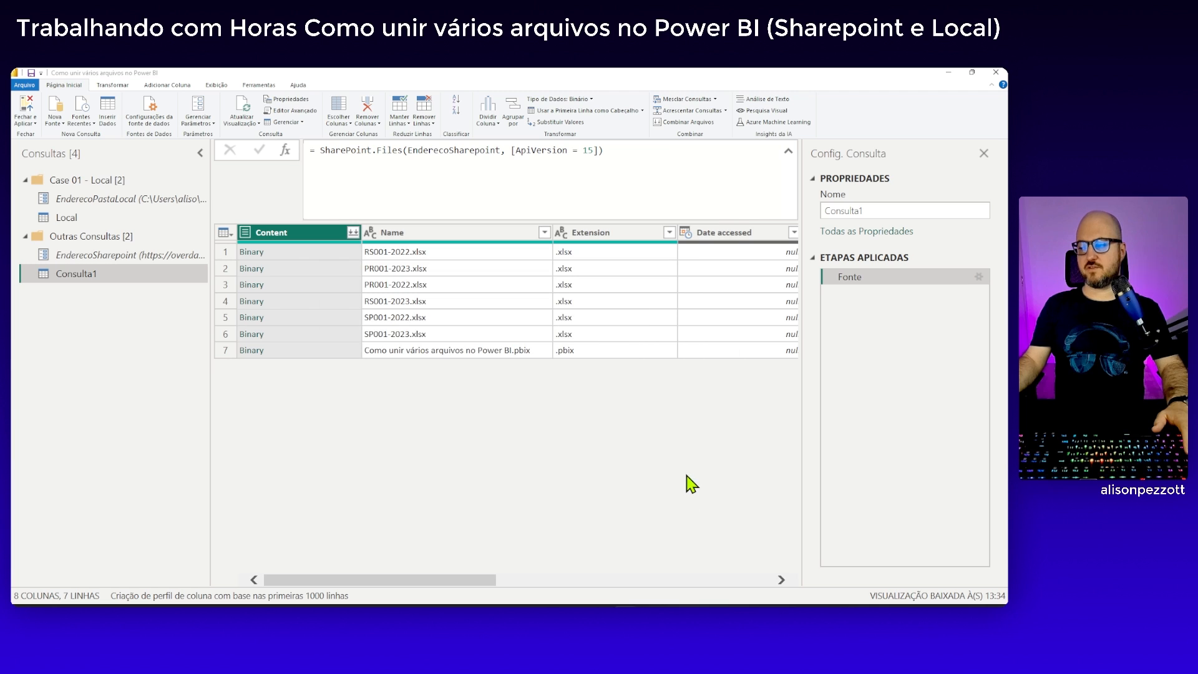
Refresh the Consulta1 preview and sign in to its SharePoint source with a Conta da Microsoft
{"action": "left_click", "coordinate": [243, 111]}
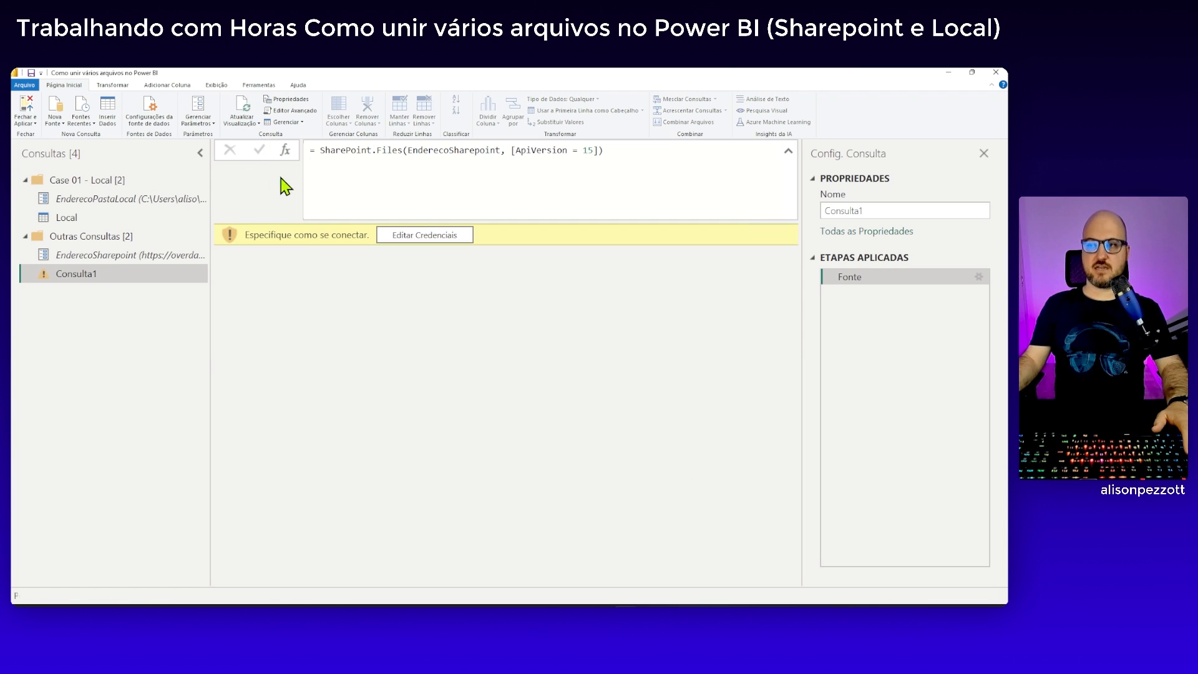
{"action": "left_click", "coordinate": [428, 240]}
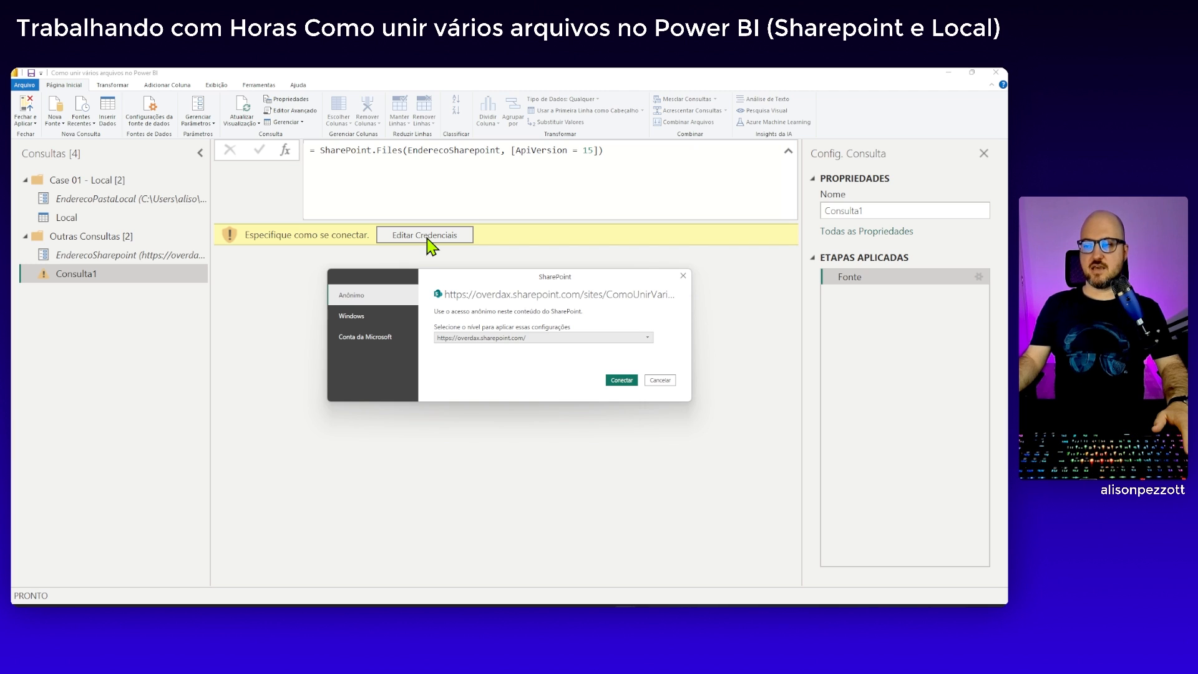
{"action": "left_click", "coordinate": [370, 337]}
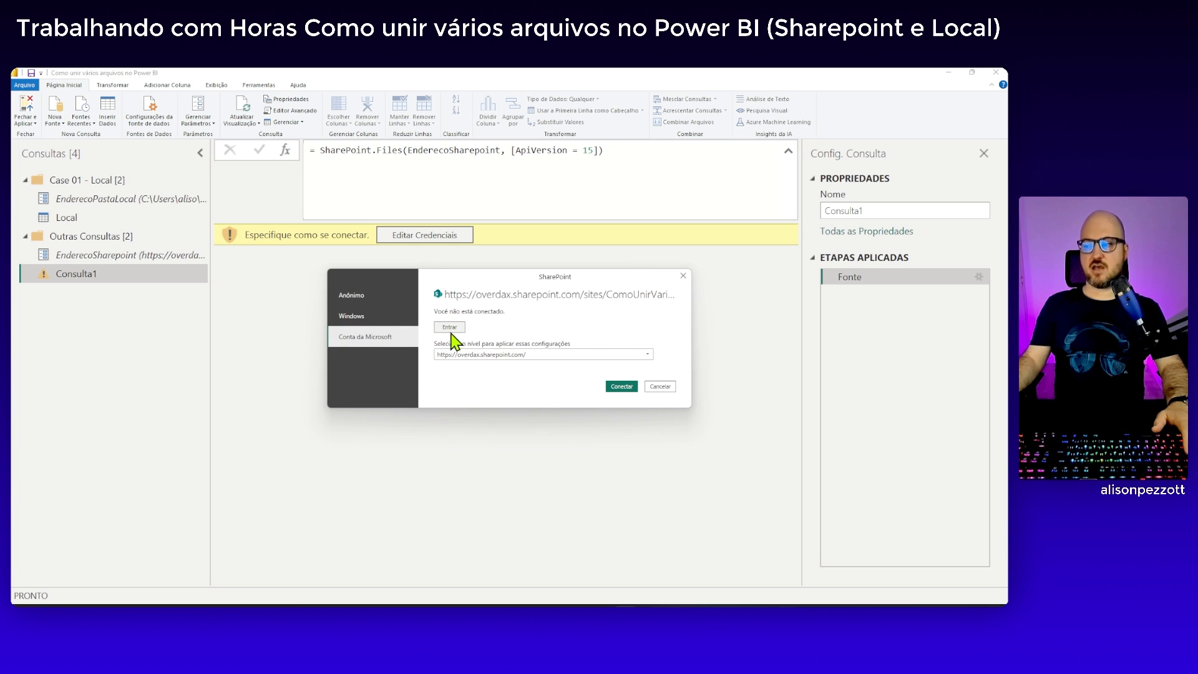
{"action": "left_click", "coordinate": [450, 327]}
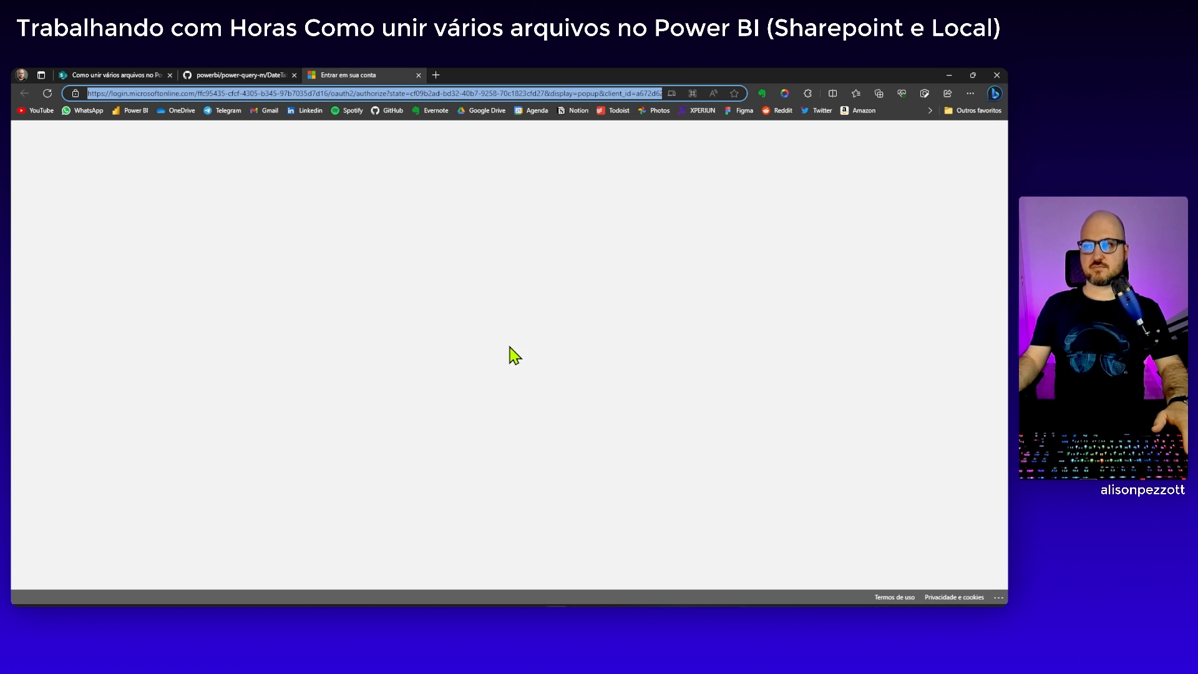
{"action": "left_click", "coordinate": [501, 351]}
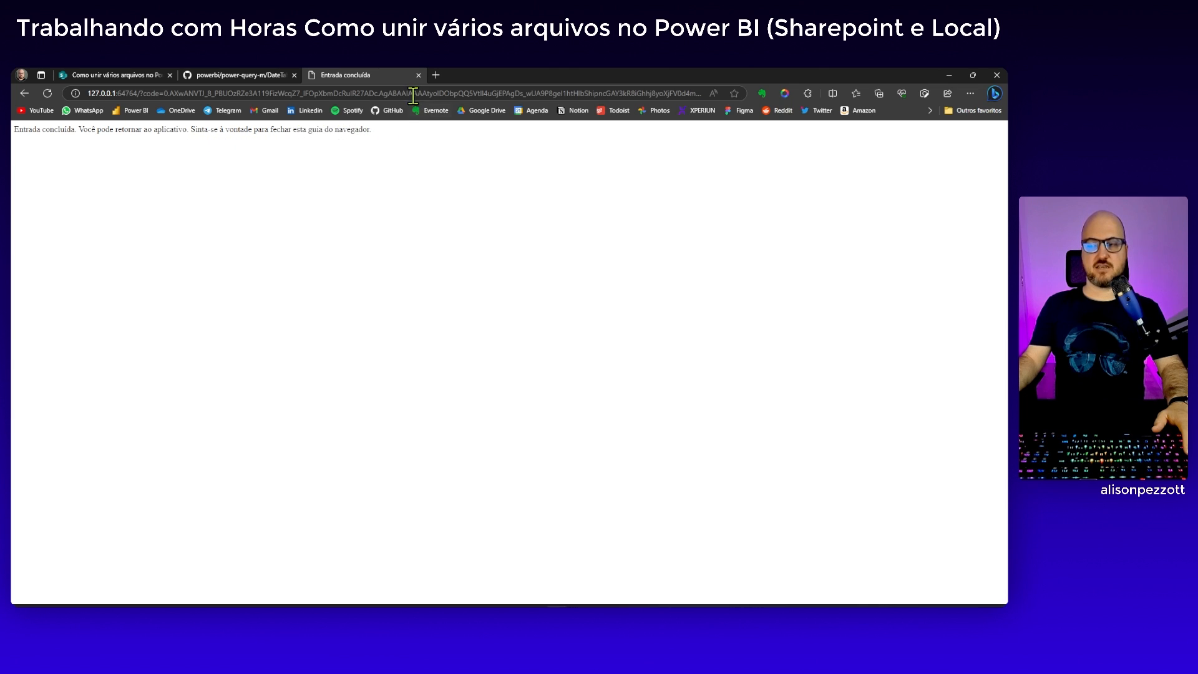
{"action": "left_click", "coordinate": [418, 76]}
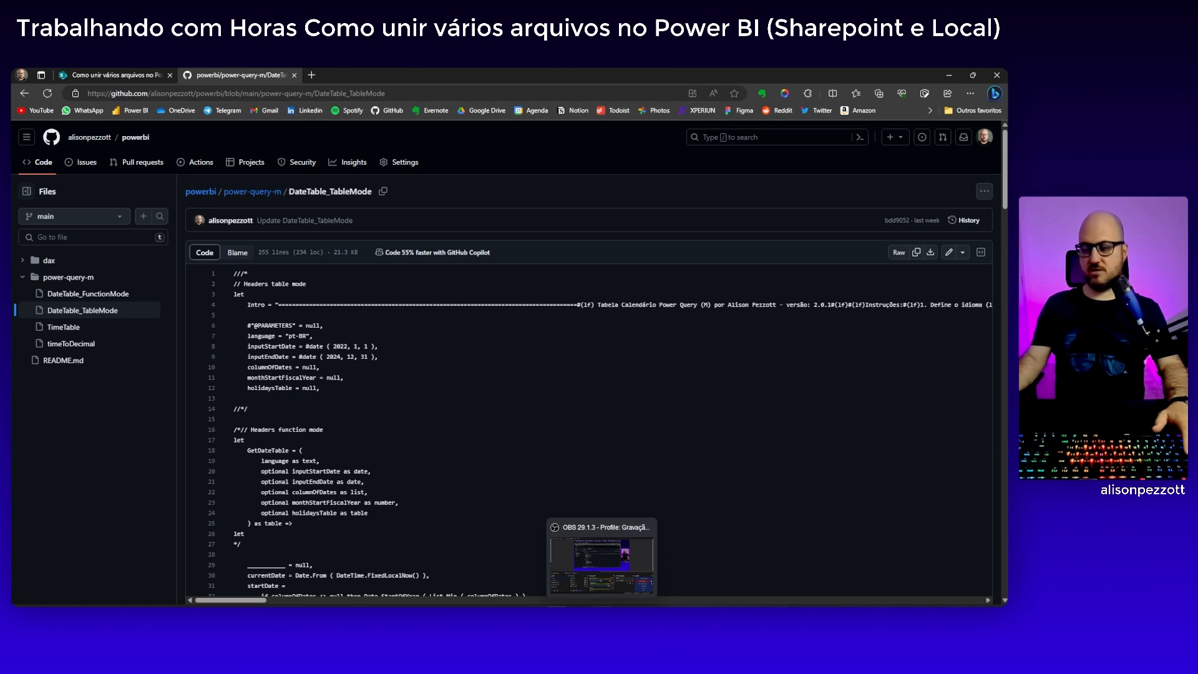
{"action": "left_click", "coordinate": [625, 610]}
{"action": "left_click", "coordinate": [649, 575]}
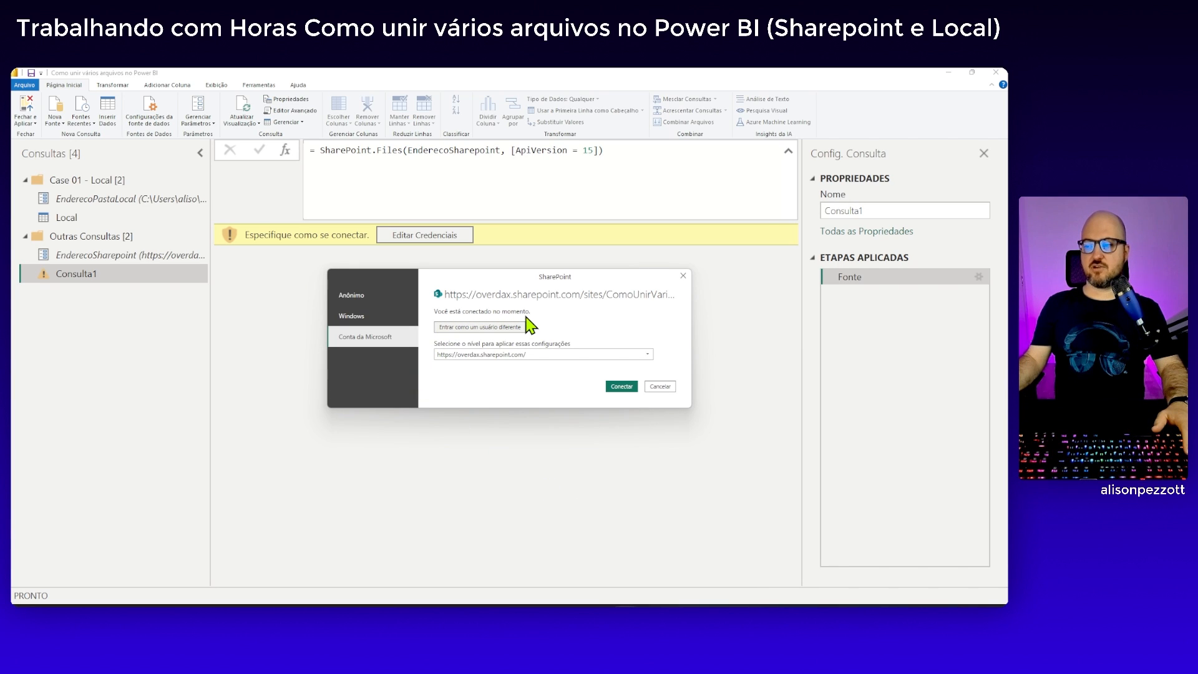
{"action": "left_click", "coordinate": [622, 387]}
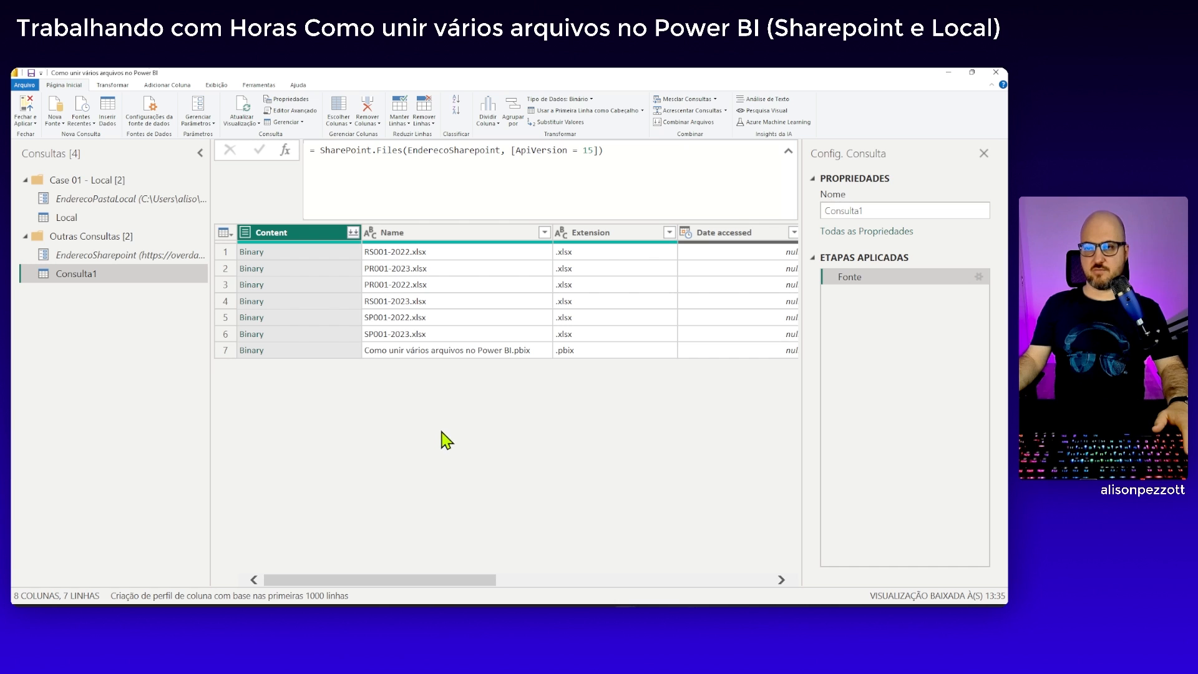
Rename the Consulta1 query as Sharepoint
{"action": "double_click", "coordinate": [864, 210]}
{"action": "type", "text": "S"}
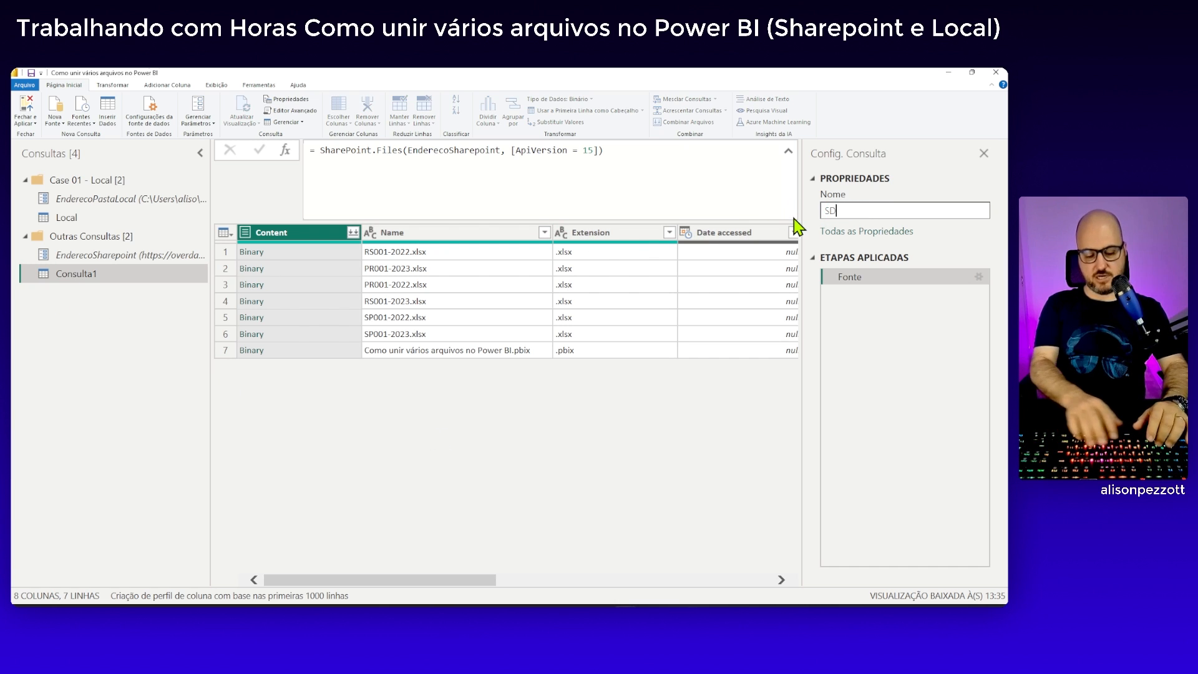
{"action": "type", "text": "harepoint"}
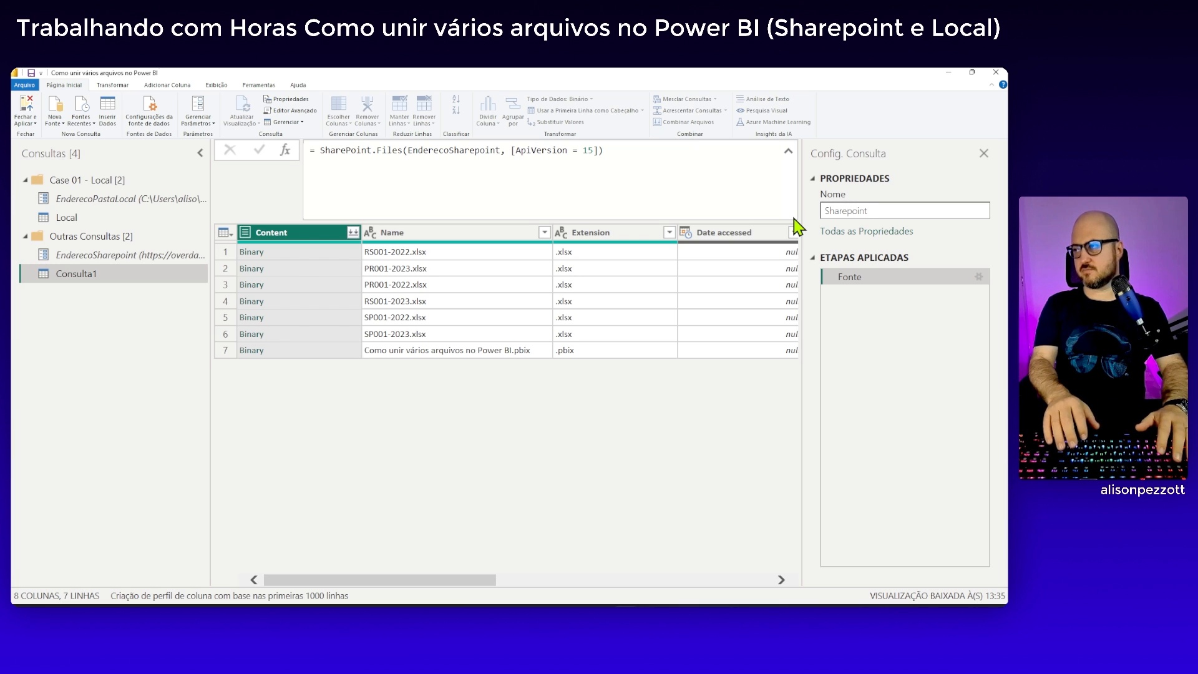
{"action": "key", "text": "Return"}
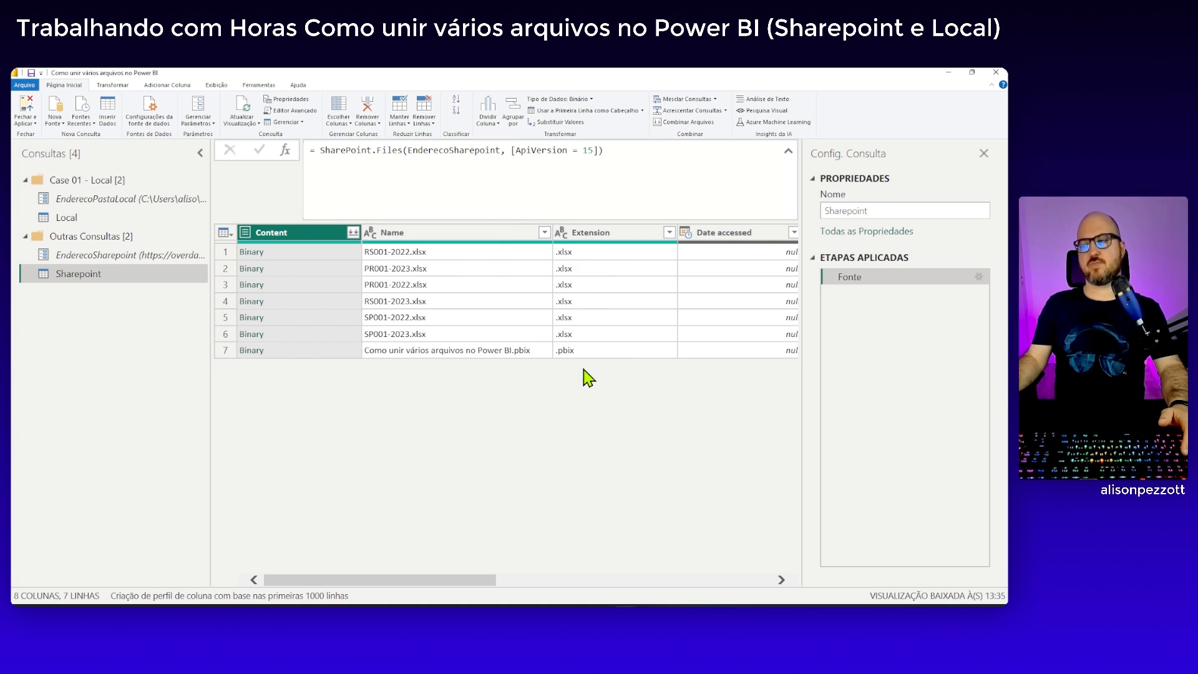
Filter the Extension column to exclude .pbix and keep only .xlsx files
{"action": "left_click", "coordinate": [670, 235]}
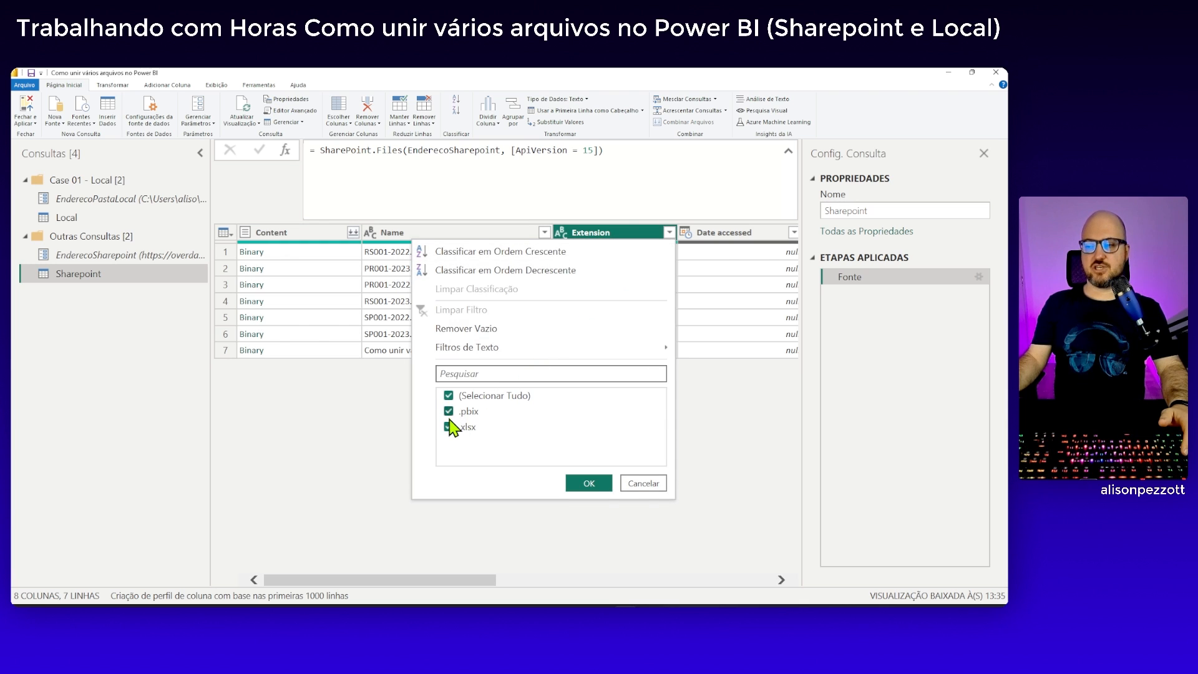
{"action": "left_click", "coordinate": [449, 417]}
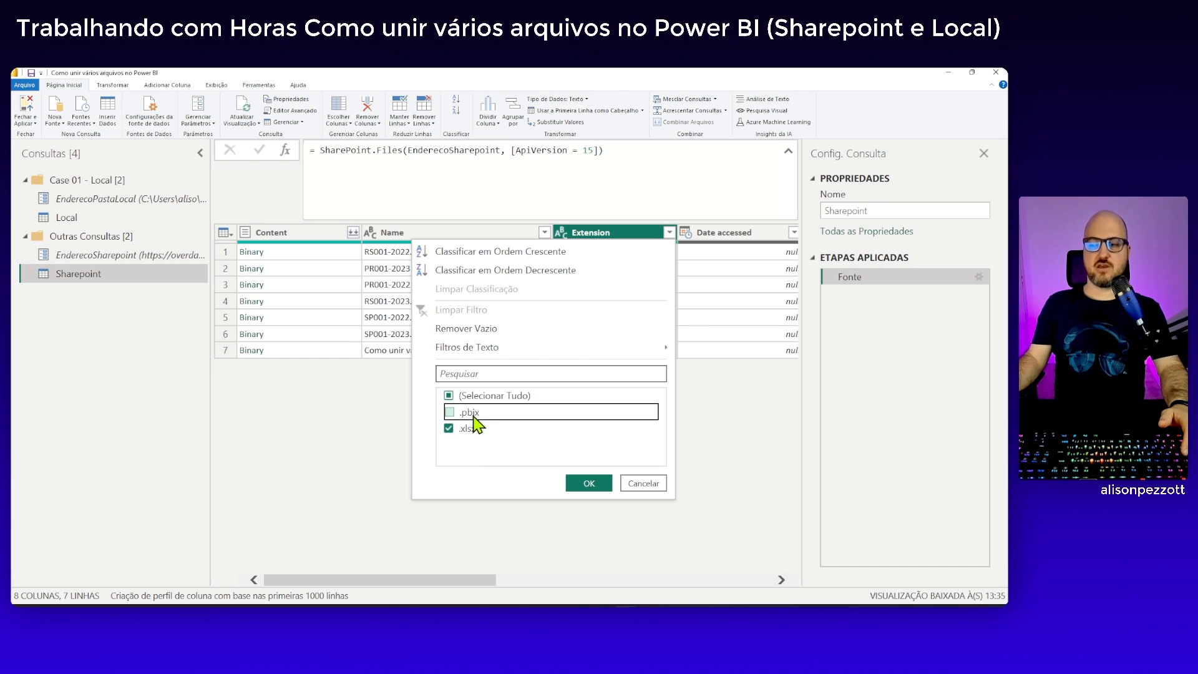
{"action": "left_click", "coordinate": [586, 484]}
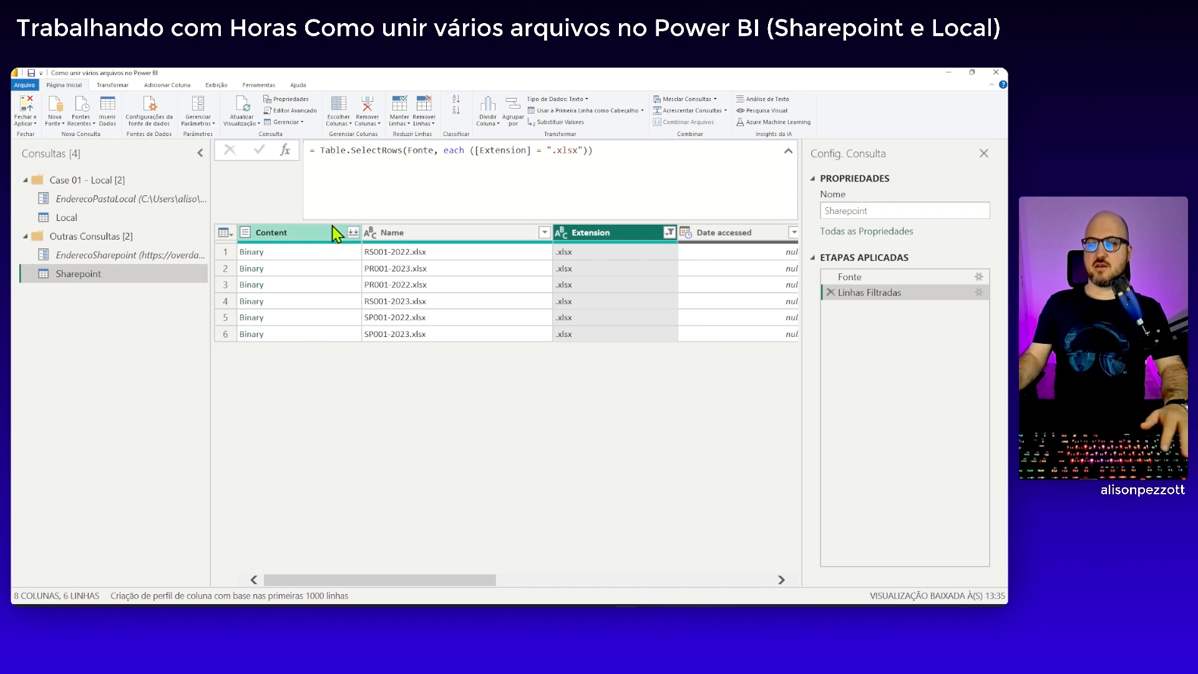
Rename the Linhas Filtradas applied step as LinhasFiltradas, without the space
{"action": "right_click", "coordinate": [873, 292]}
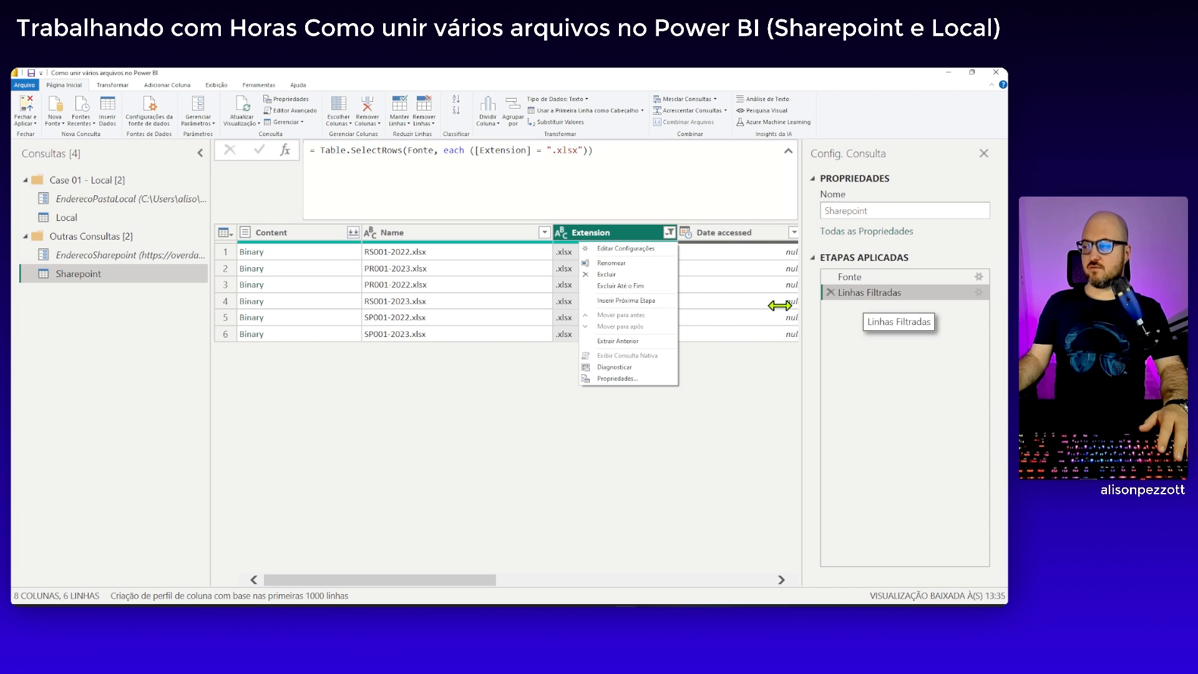
{"action": "left_click", "coordinate": [611, 266]}
{"action": "left_click", "coordinate": [870, 292]}
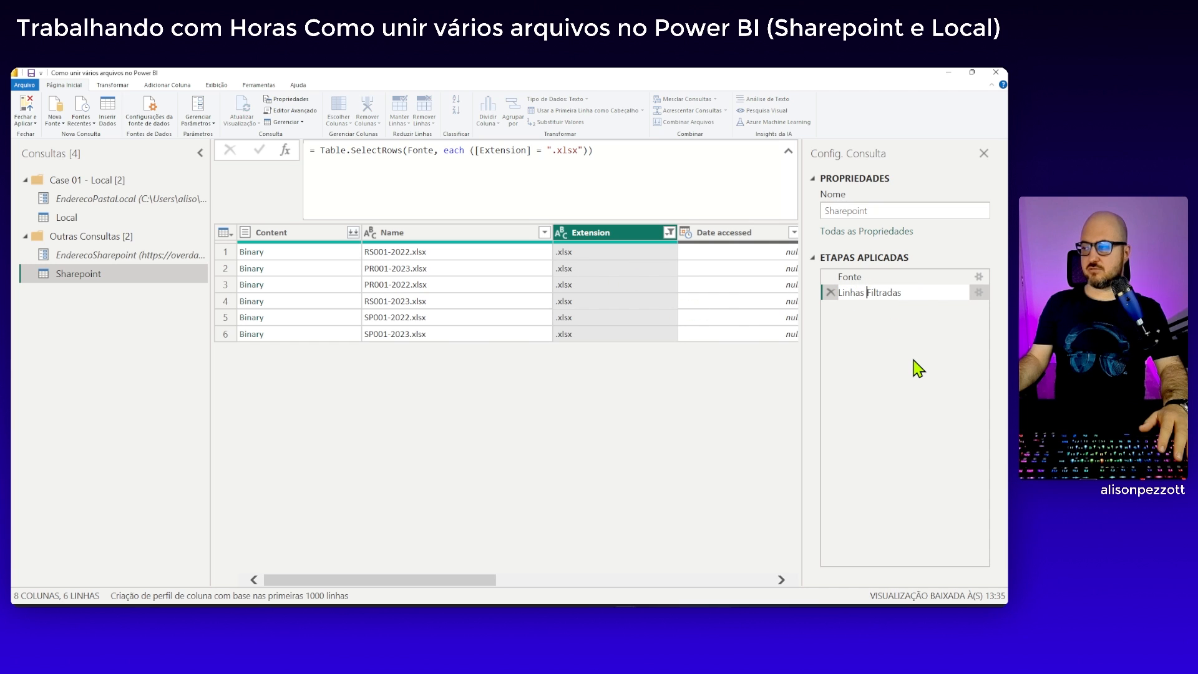
{"action": "key", "text": "BackSpace"}
{"action": "key", "text": "Return"}
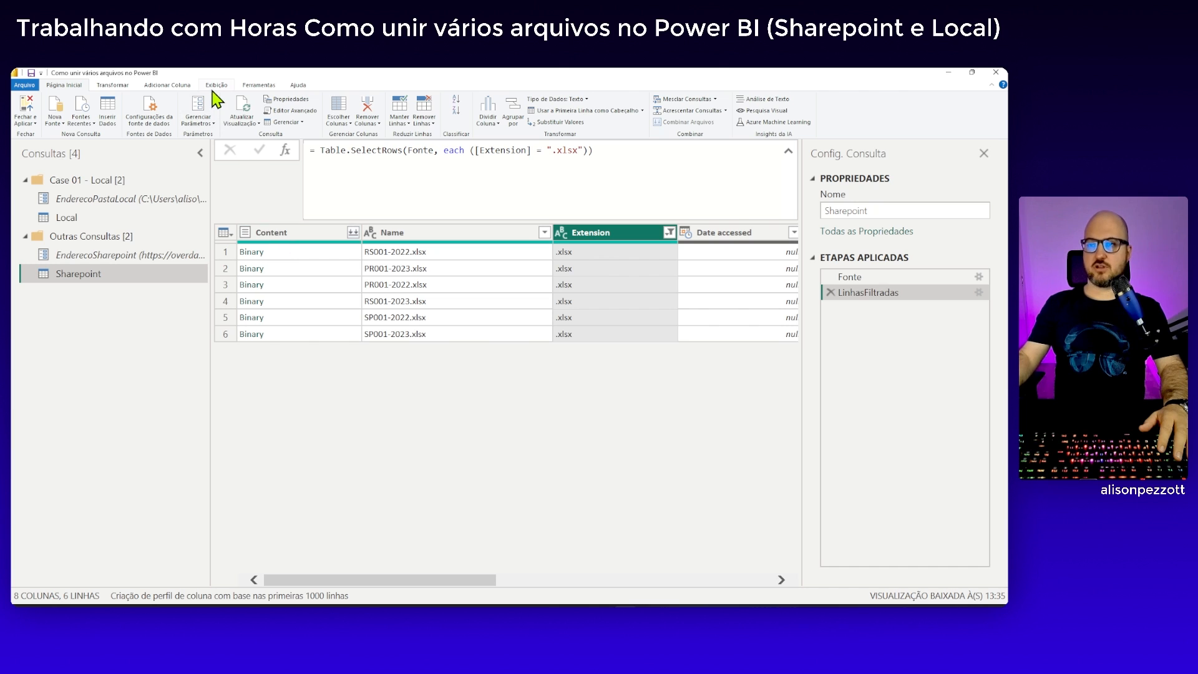
Start a custom column in the Sharepoint query and name it Tabelas
{"action": "left_click", "coordinate": [168, 86]}
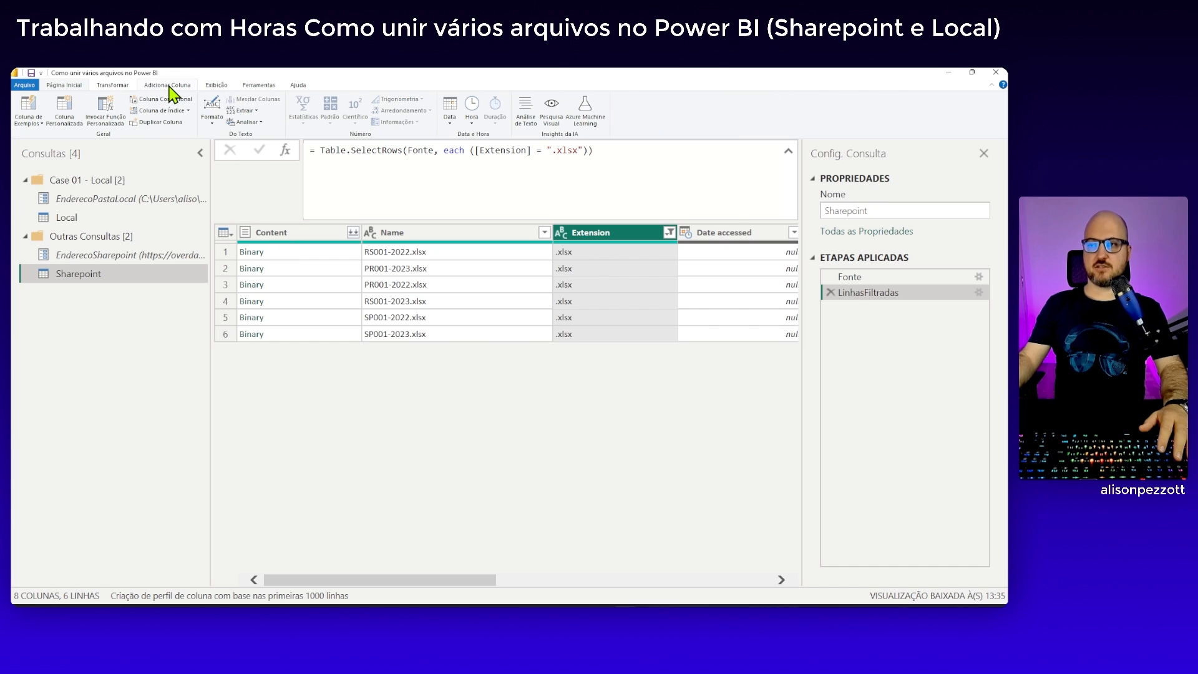
{"action": "left_click", "coordinate": [63, 118]}
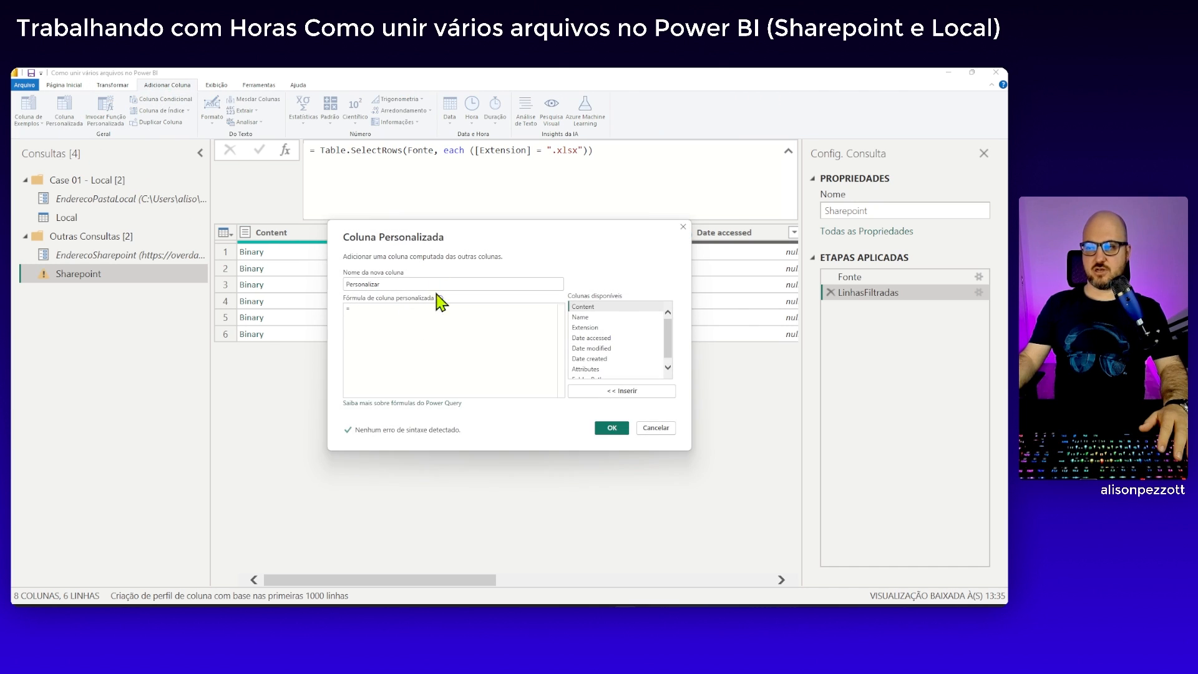
{"action": "left_click_drag", "start_coordinate": [461, 242], "coordinate": [439, 311]}
{"action": "left_click_drag", "start_coordinate": [373, 347], "coordinate": [307, 351]}
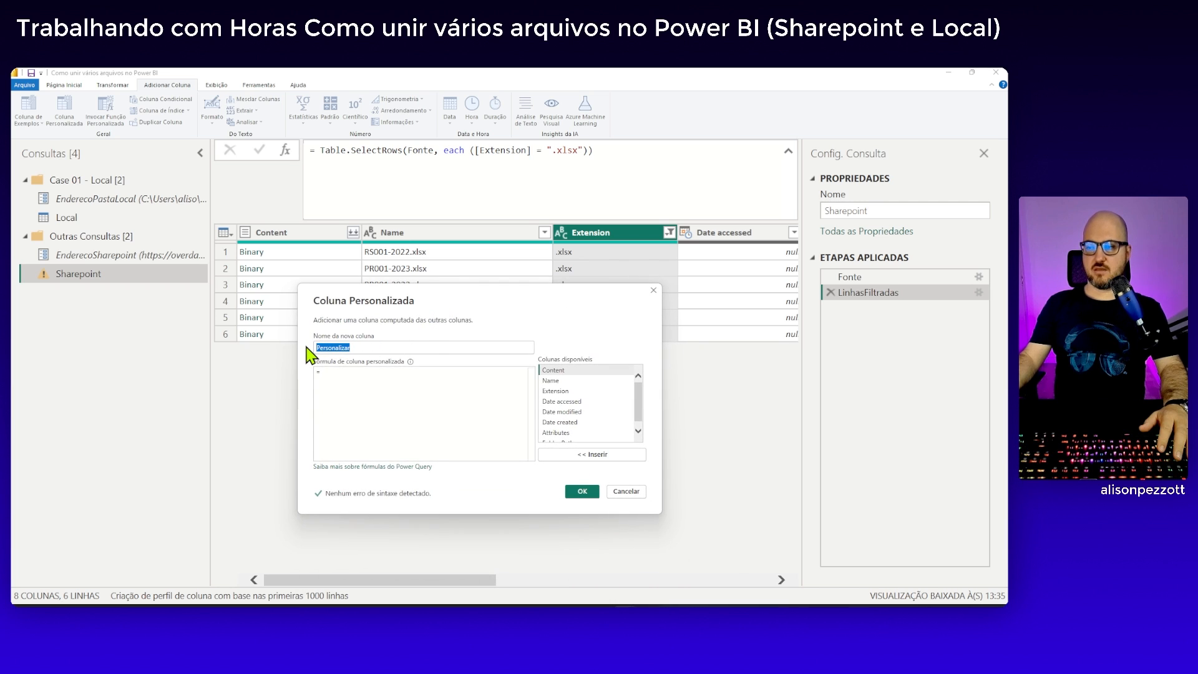
{"action": "type", "text": "T"}
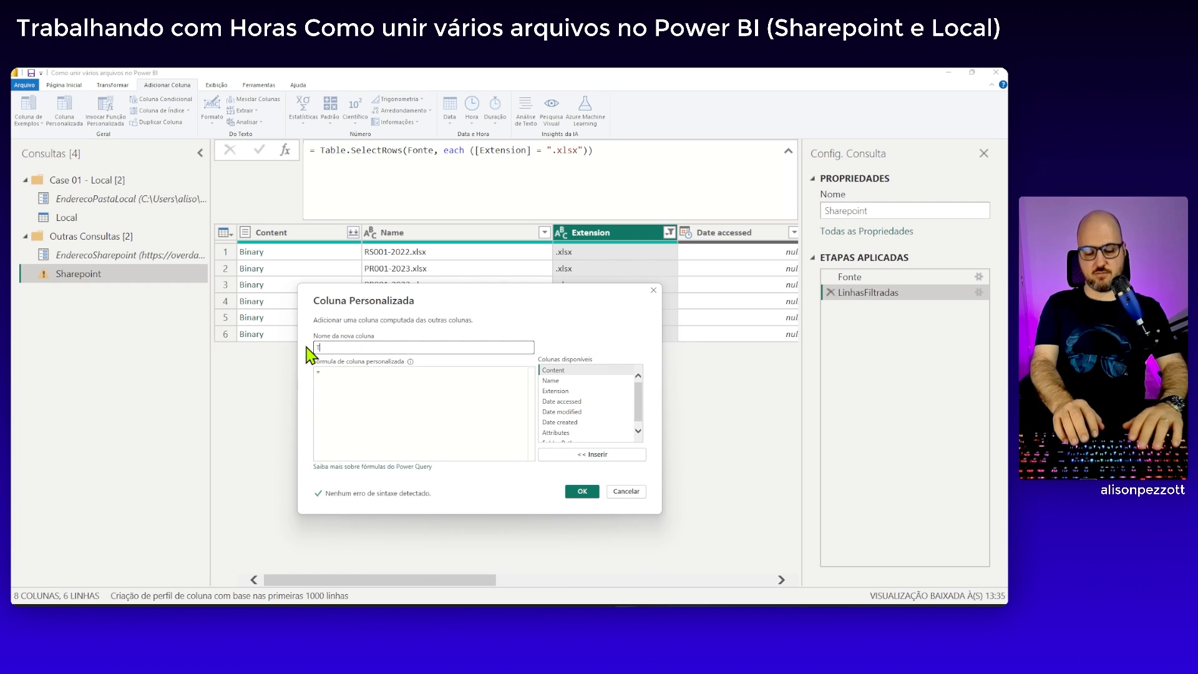
{"action": "type", "text": "ableas"}
{"action": "key", "text": "BackSpace"}
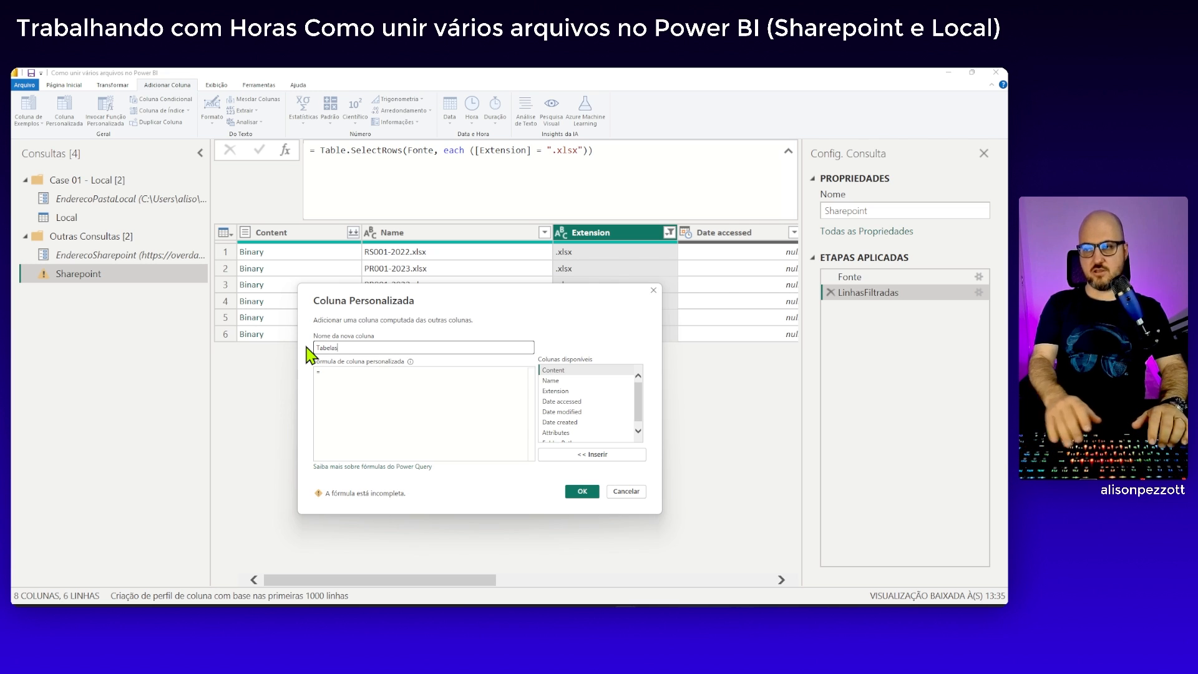
Enter Excel.Workbook ( [Content] ) as the Tabelas column's formula, using the Content column as the argument
{"action": "left_click", "coordinate": [345, 374]}
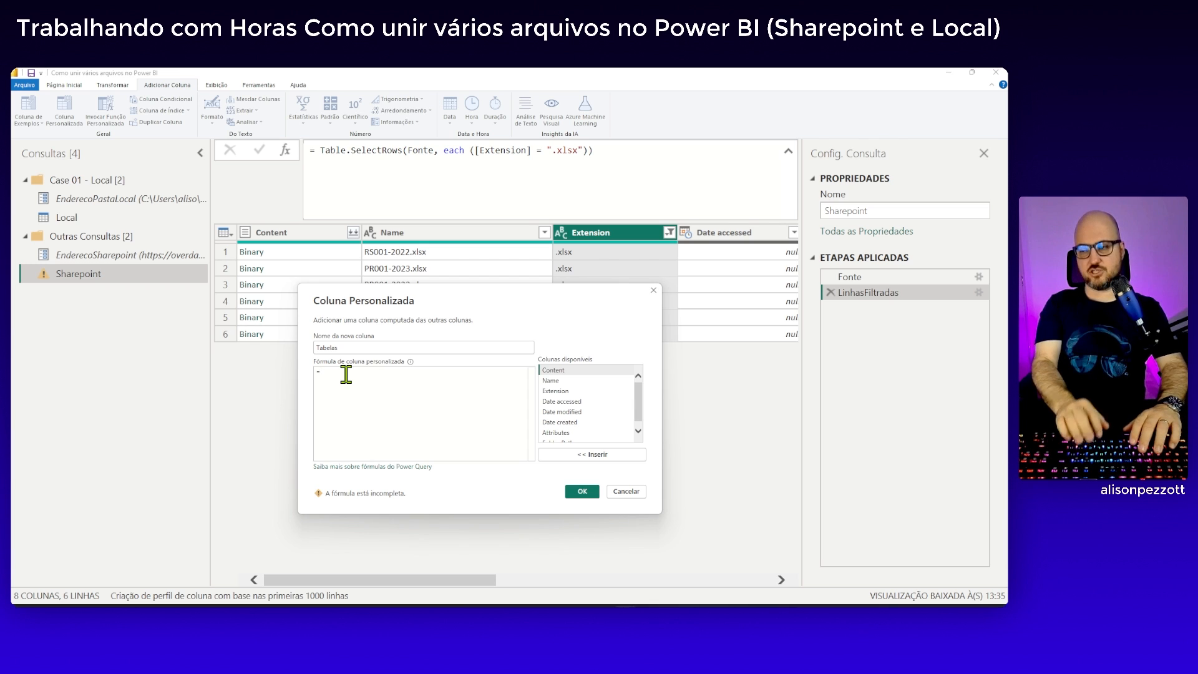
{"action": "type", "text": "Tab"}
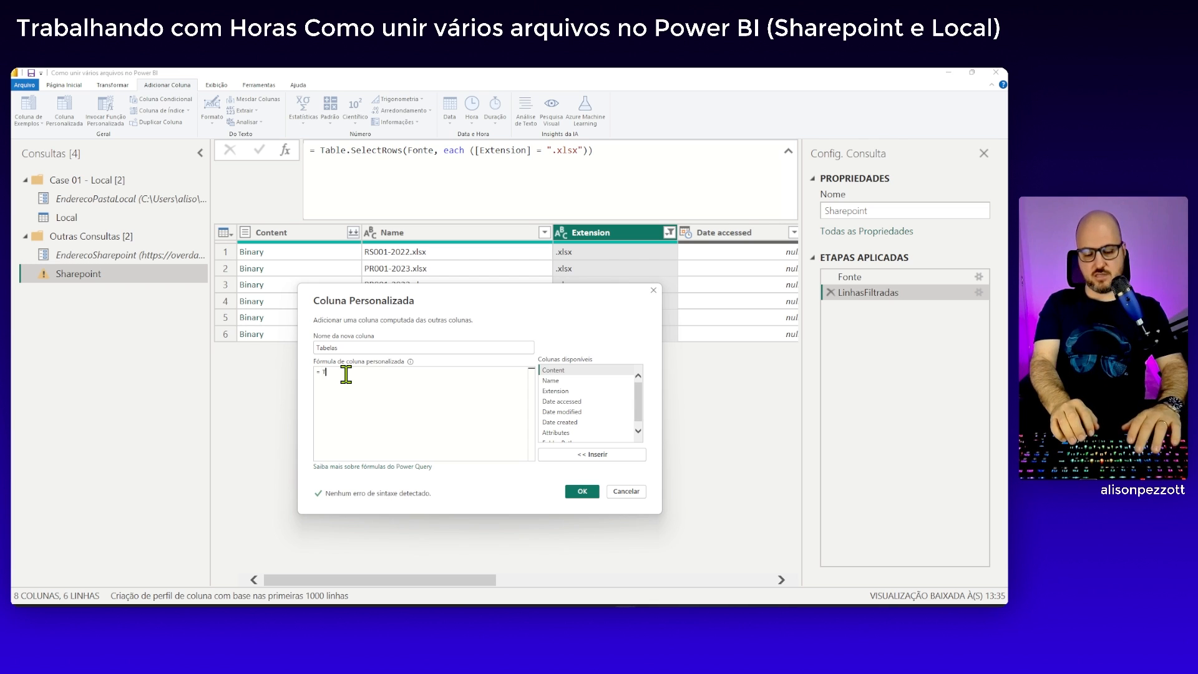
{"action": "key", "text": "BackSpace"}
{"action": "key", "text": "BackSpace"}
{"action": "key", "text": "BackSpace"}
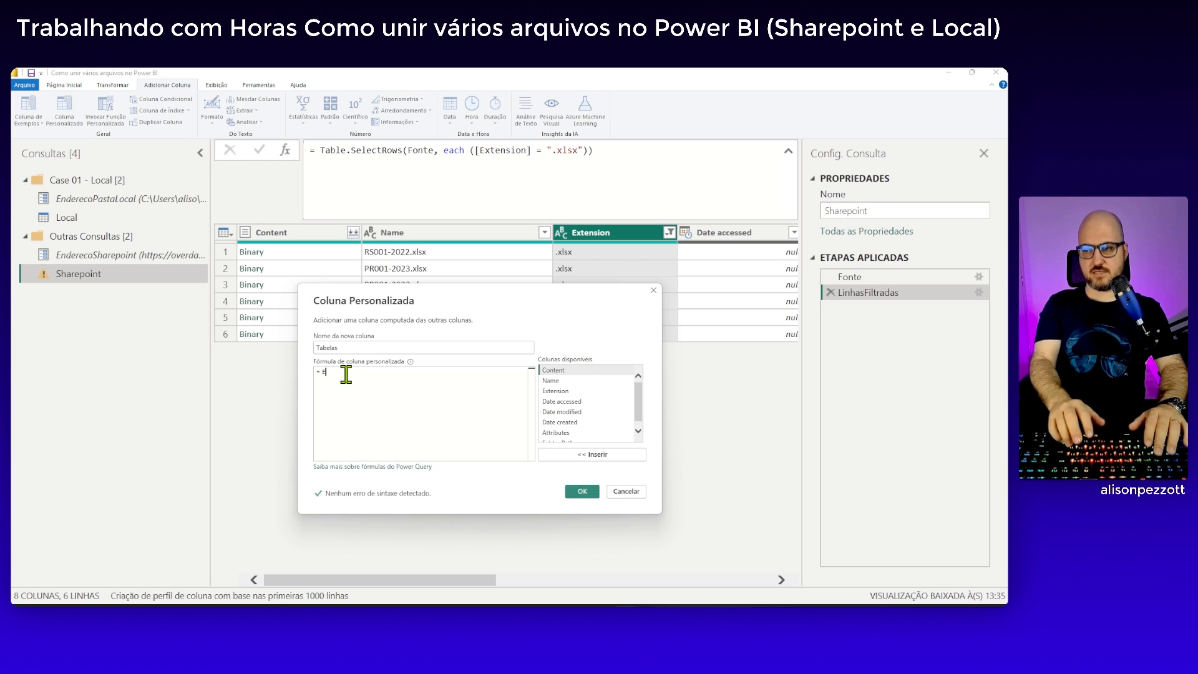
{"action": "type", "text": "Ex"}
{"action": "key", "text": "Tab"}
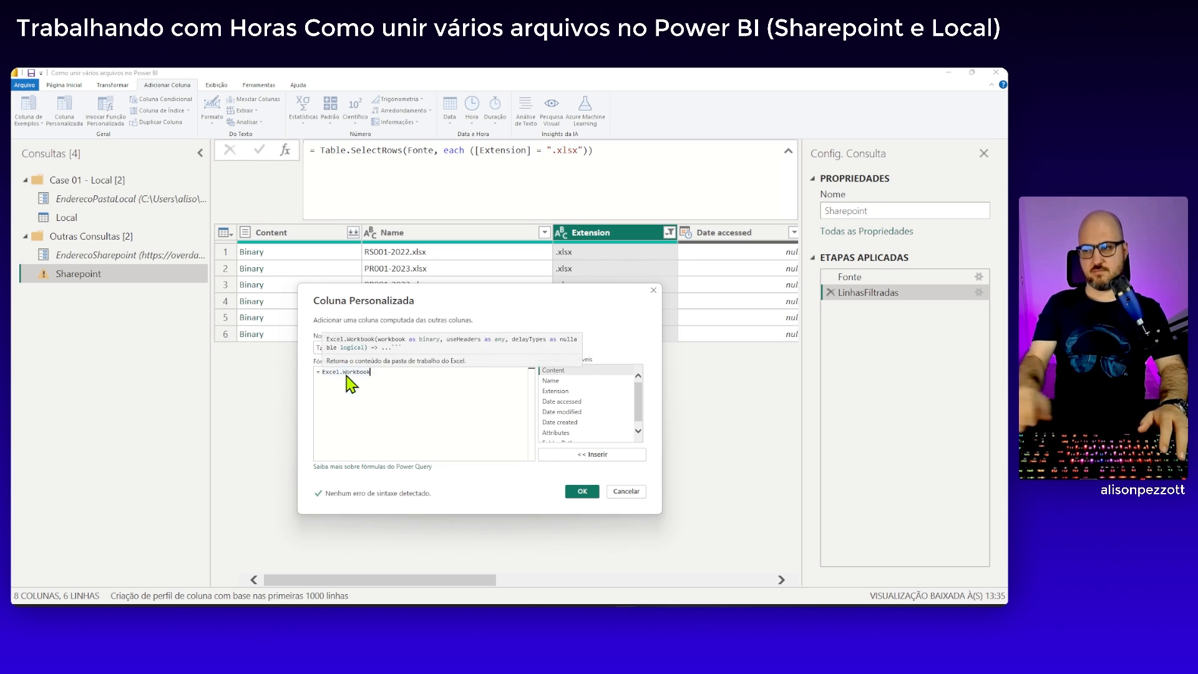
{"action": "type", "text": "("}
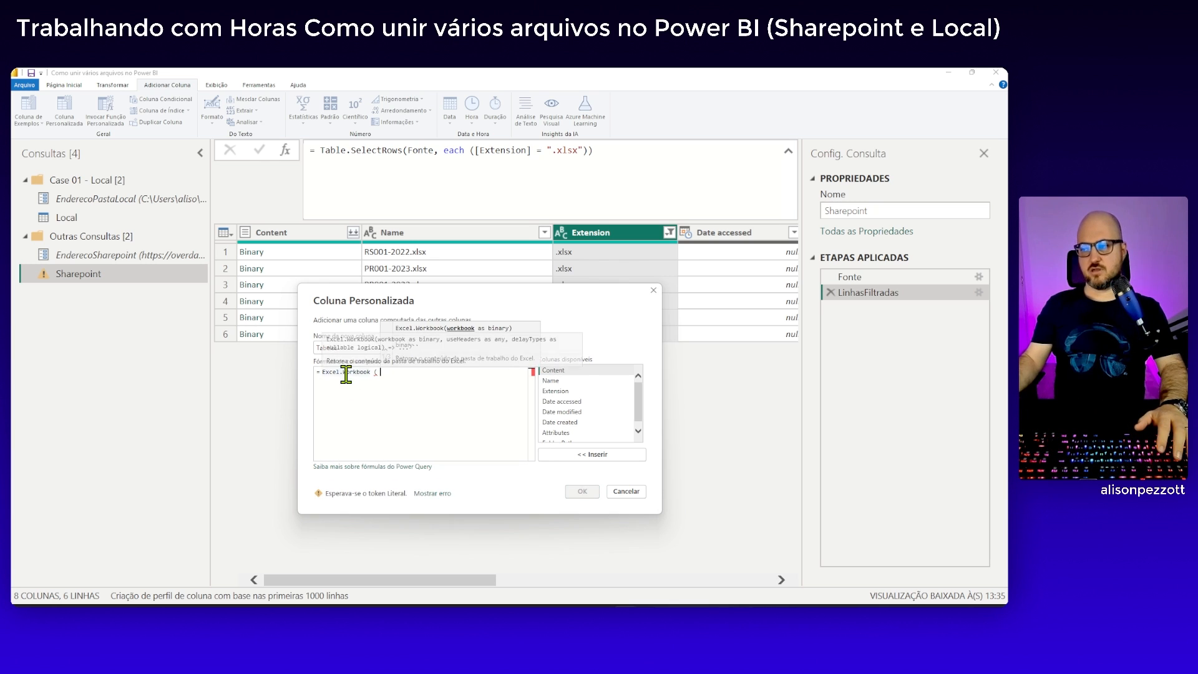
{"action": "double_click", "coordinate": [555, 371]}
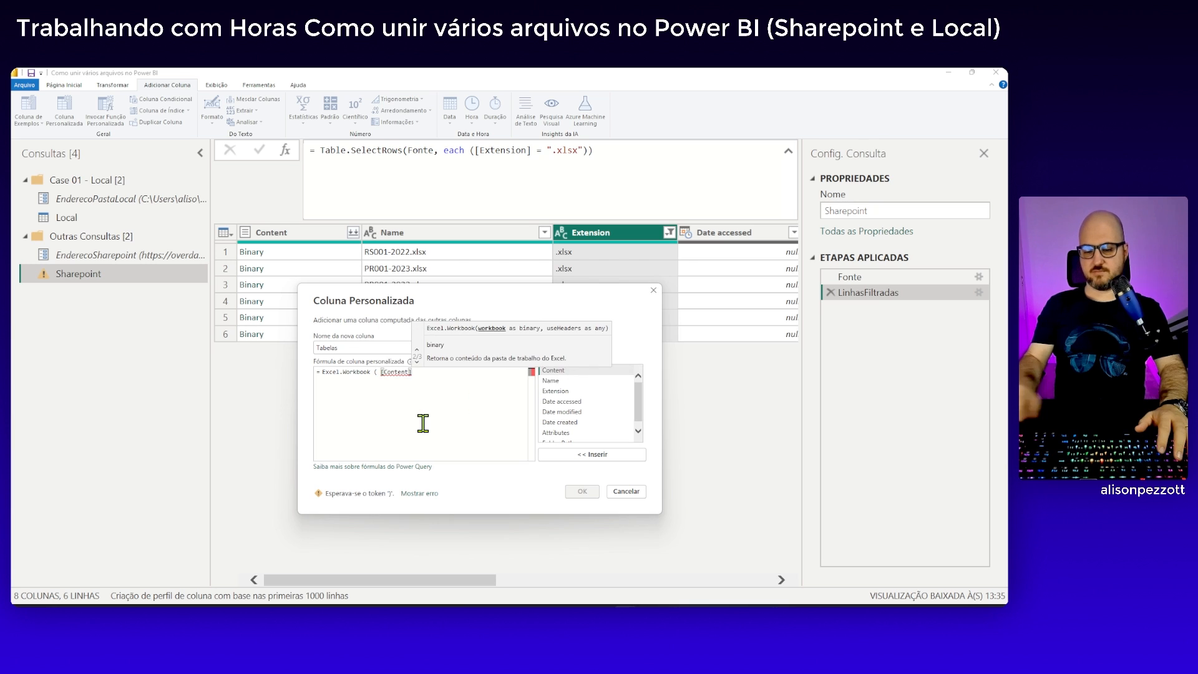
{"action": "type", "text": ")"}
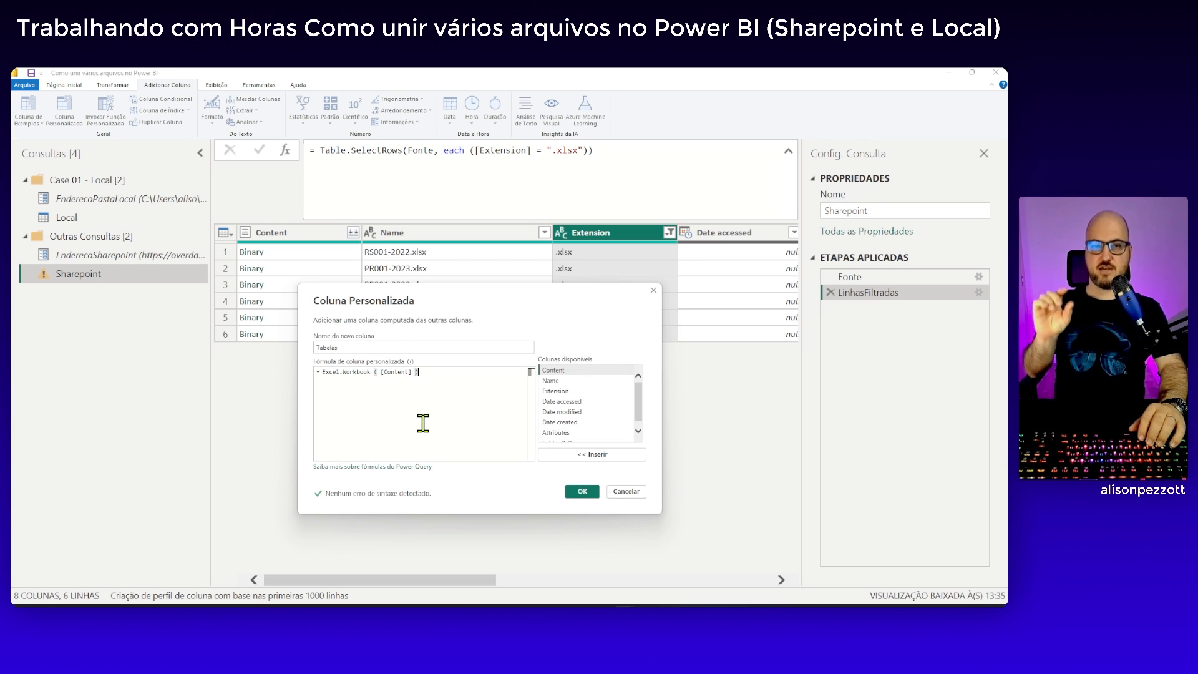
{"action": "type", "text": "[D"}
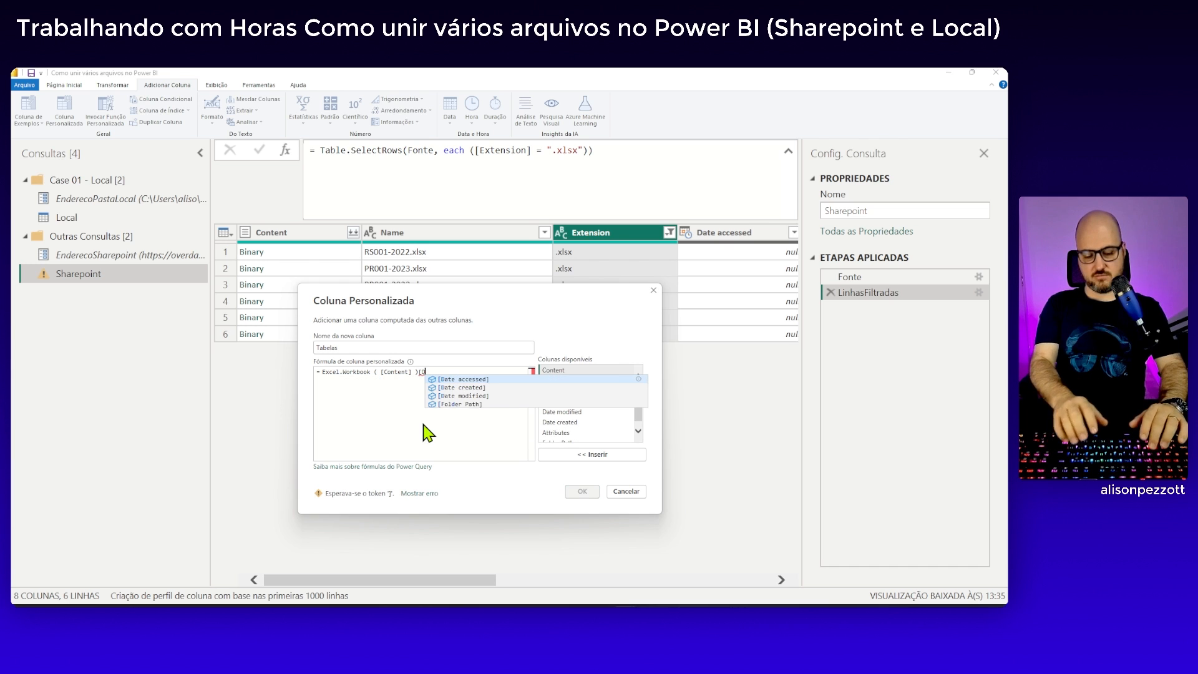
{"action": "type", "text": "ata]"}
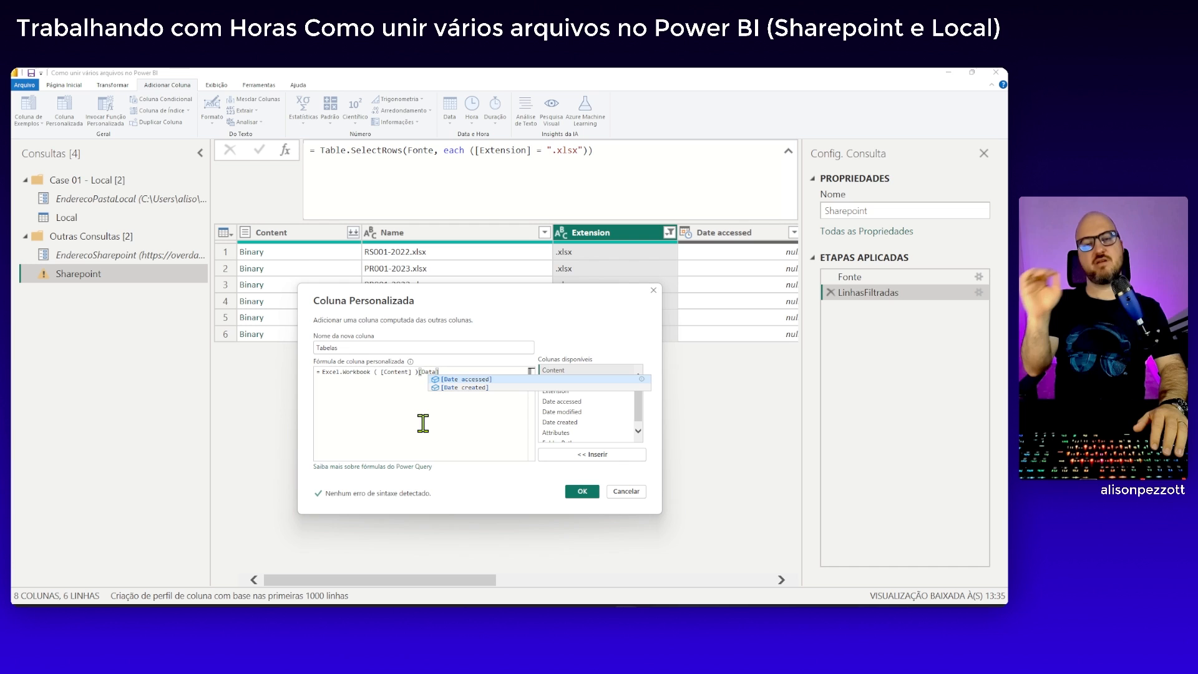
{"action": "type", "text": "{"}
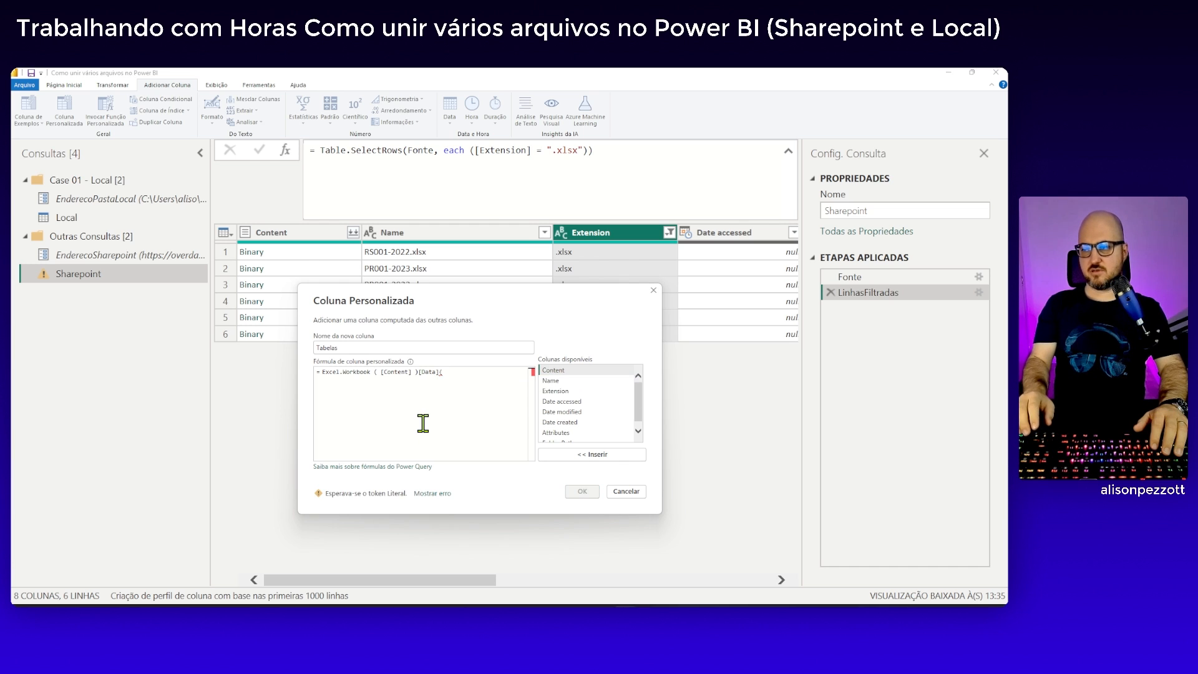
{"action": "type", "text": "0}"}
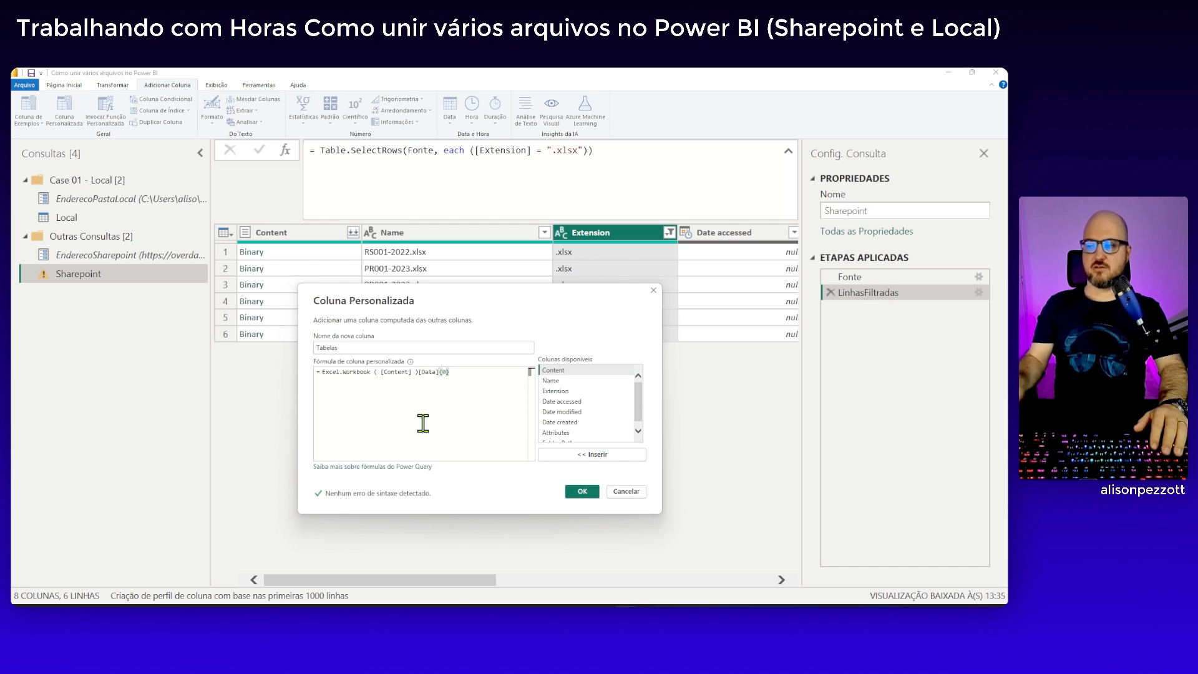
Append [Data]{0} to the Tabelas formula to pick the first table from each workbook's Data column
{"action": "left_click", "coordinate": [440, 374]}
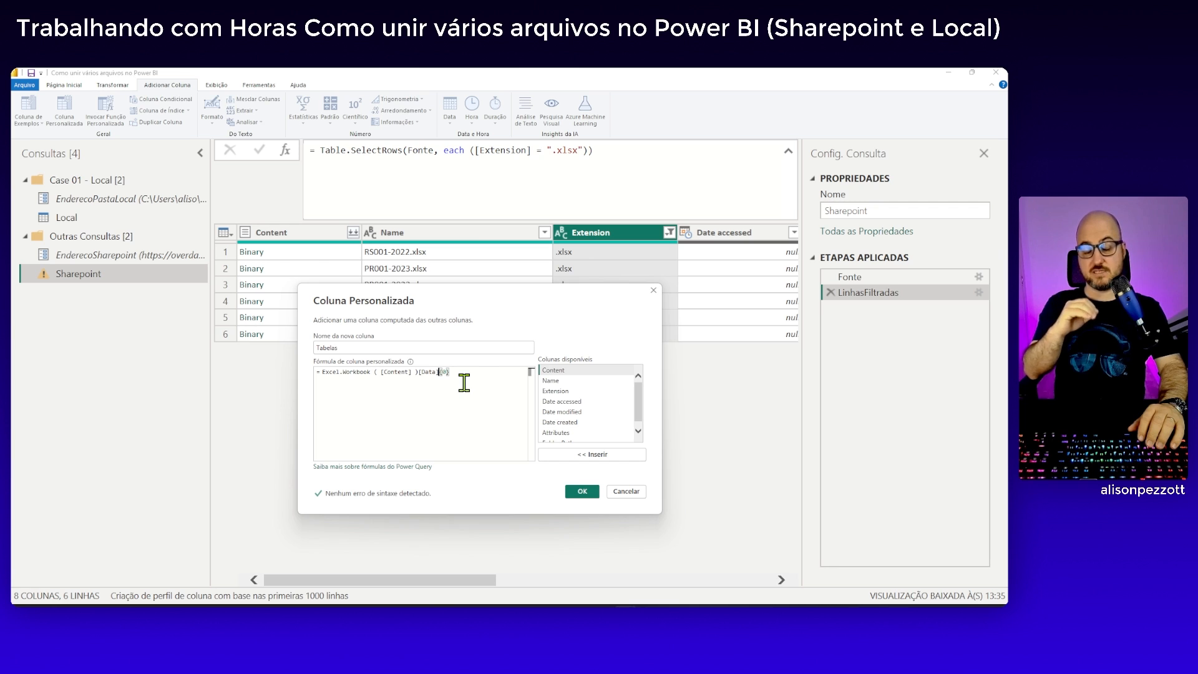
{"action": "double_click", "coordinate": [324, 373]}
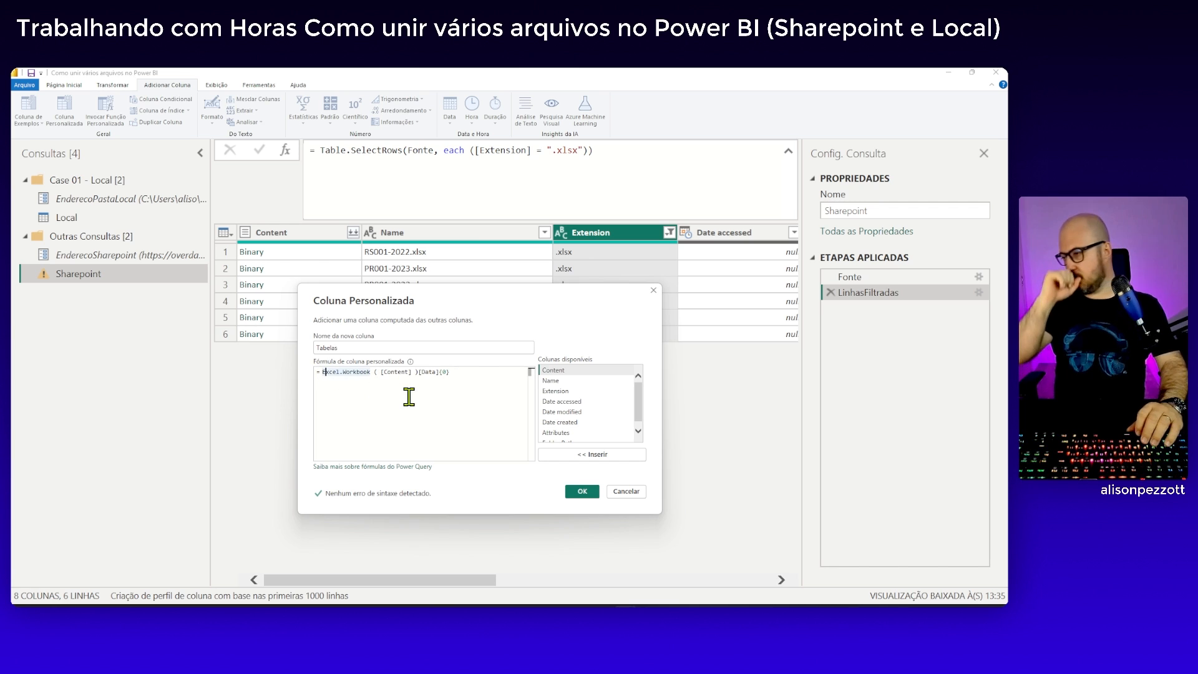
Start the Tabelas formula with Table.SelectRows ( on its own line, directly above the Excel.Workbook expression that serves as its table argument
{"action": "key", "text": "Left"}
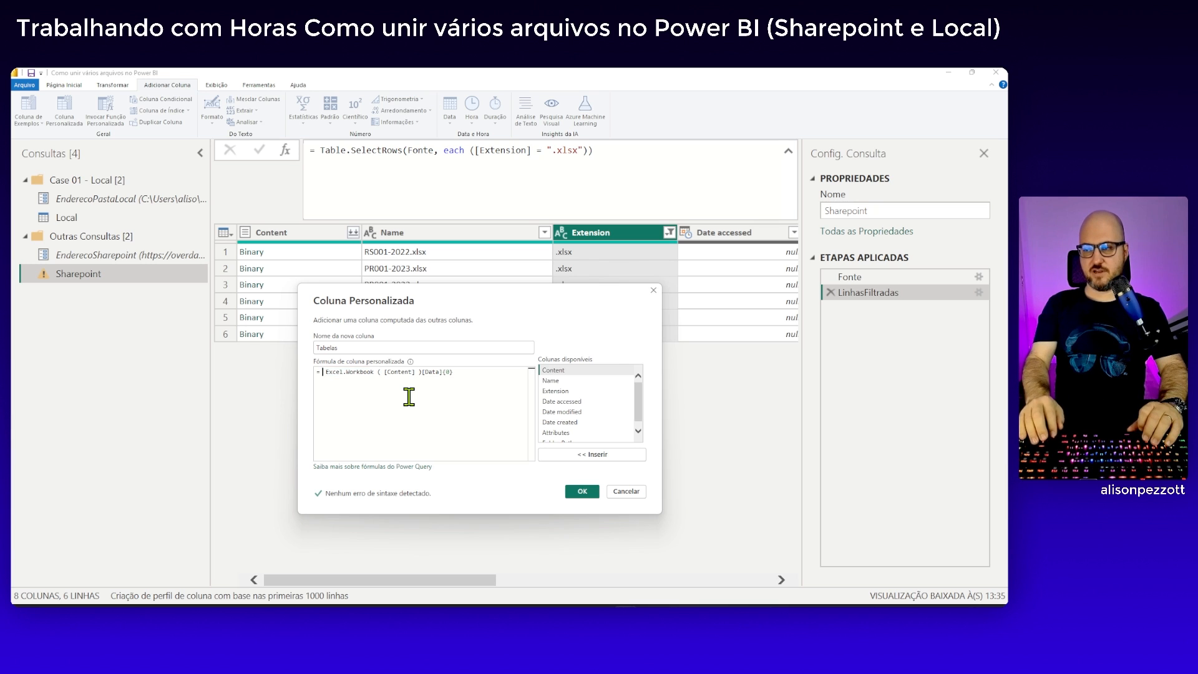
{"action": "key", "text": "Return"}
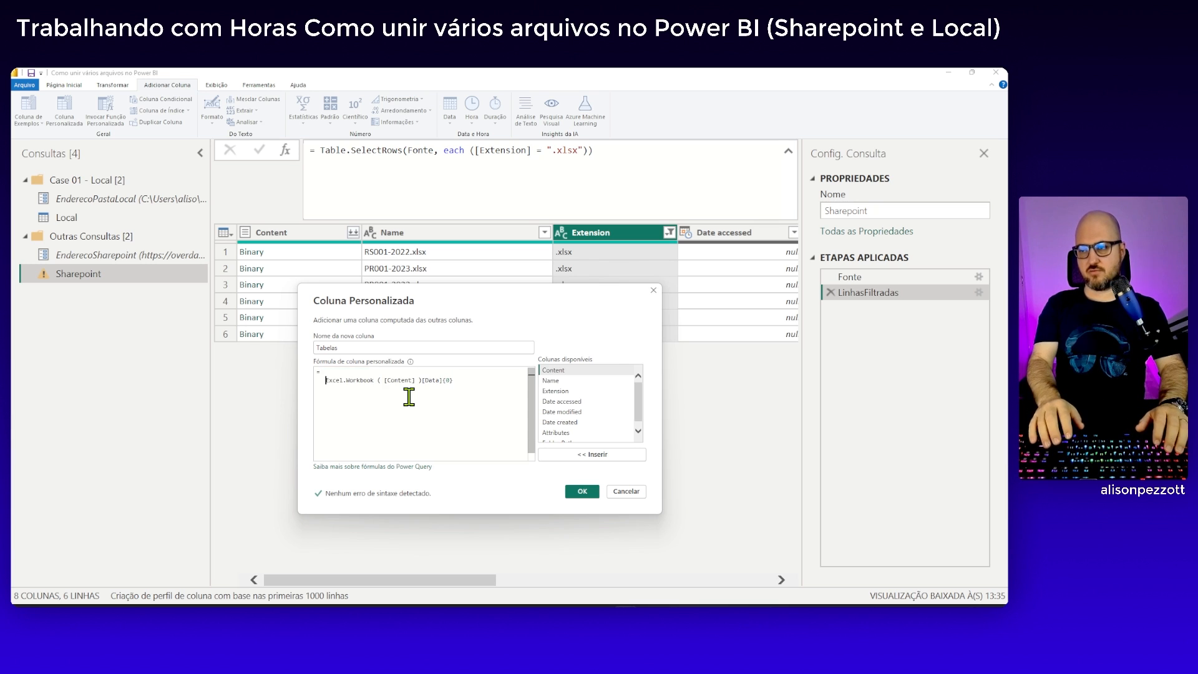
{"action": "key", "text": "Return"}
{"action": "key", "text": "Up"}
{"action": "key", "text": "Up"}
{"action": "type", "text": "TableSele"}
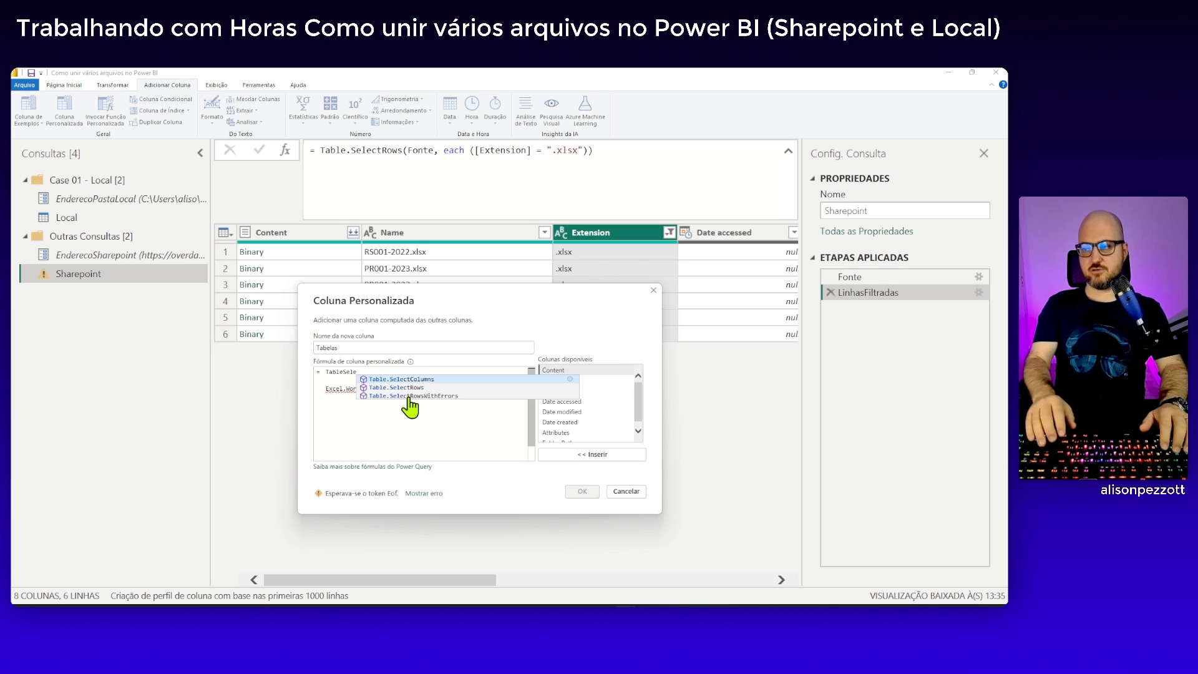
{"action": "key", "text": "Down"}
{"action": "key", "text": "Tab"}
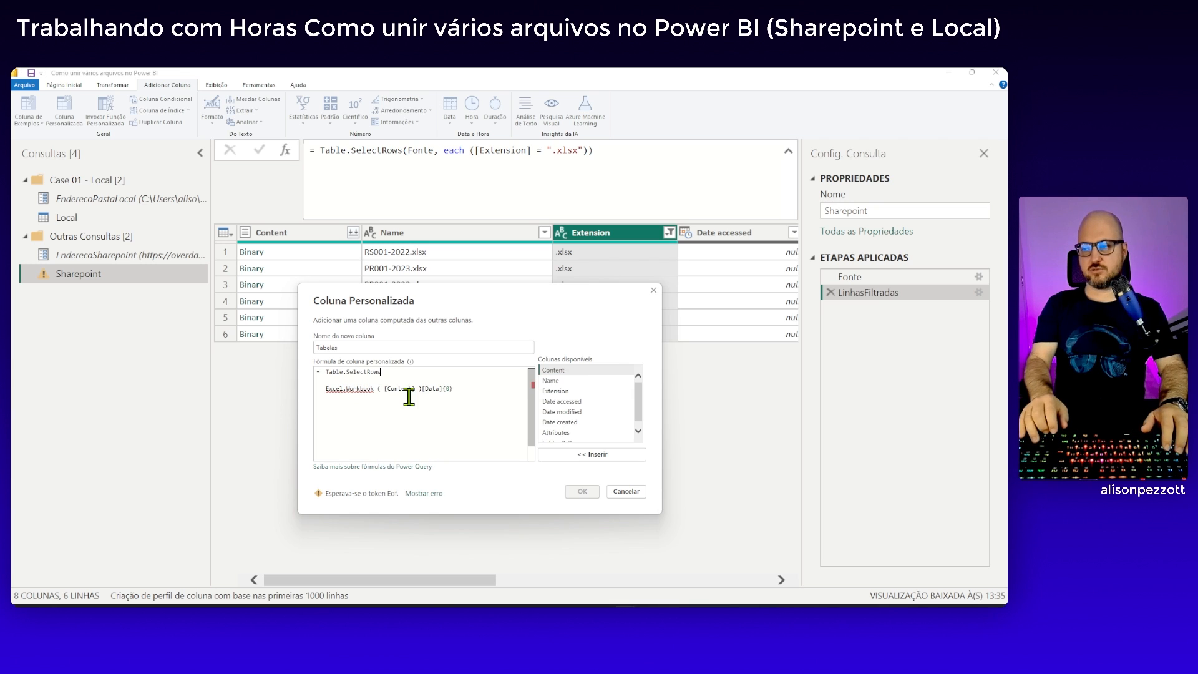
{"action": "type", "text": "("}
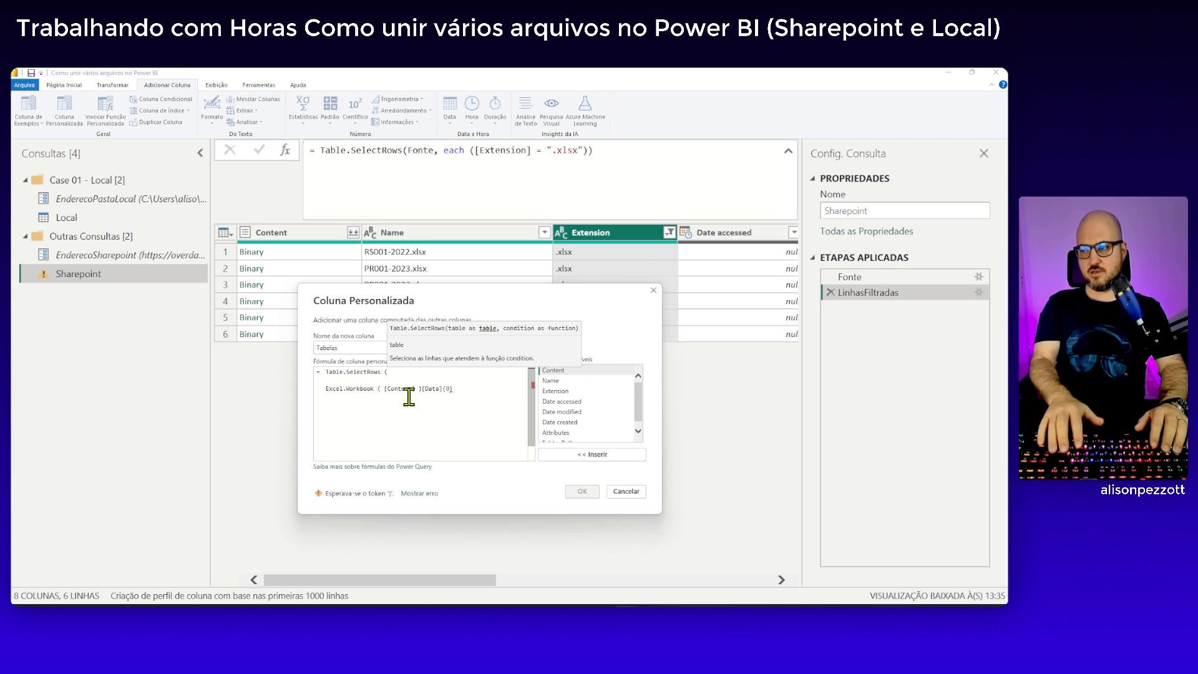
{"action": "left_click", "coordinate": [380, 379]}
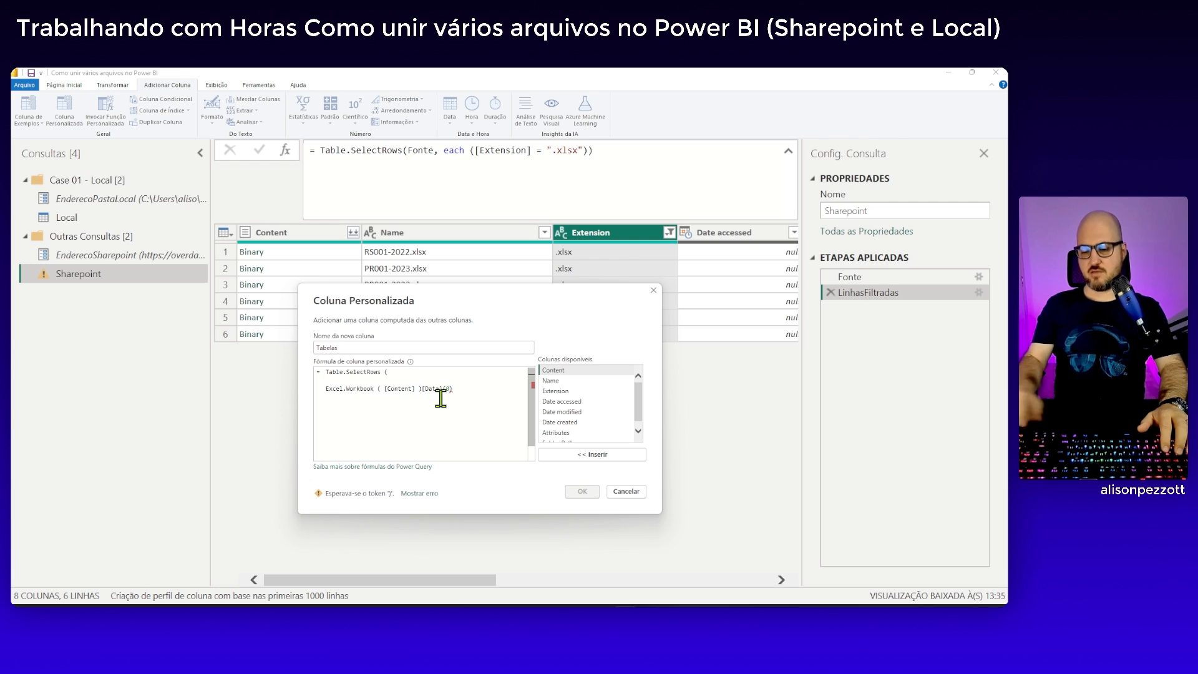
{"action": "key", "text": "Delete"}
{"action": "key", "text": "BackSpace"}
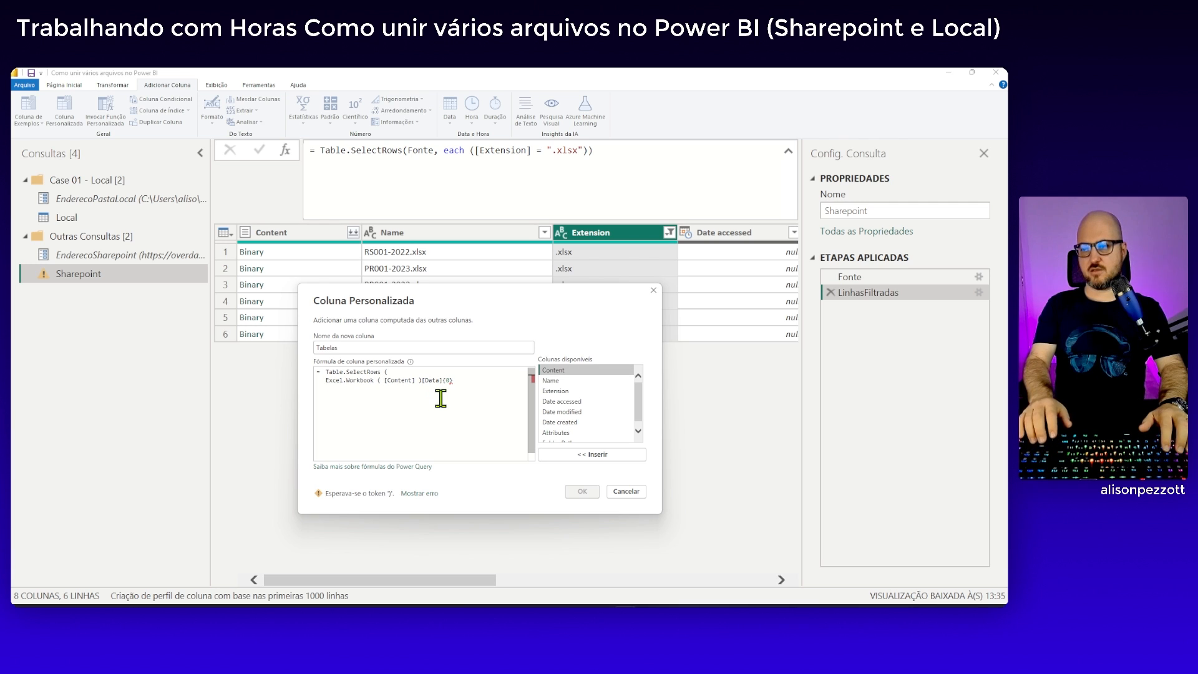
Add a comma after the Excel.Workbook expression and enter each [Filial] <> null on a new line as the row condition
{"action": "left_click", "coordinate": [473, 385]}
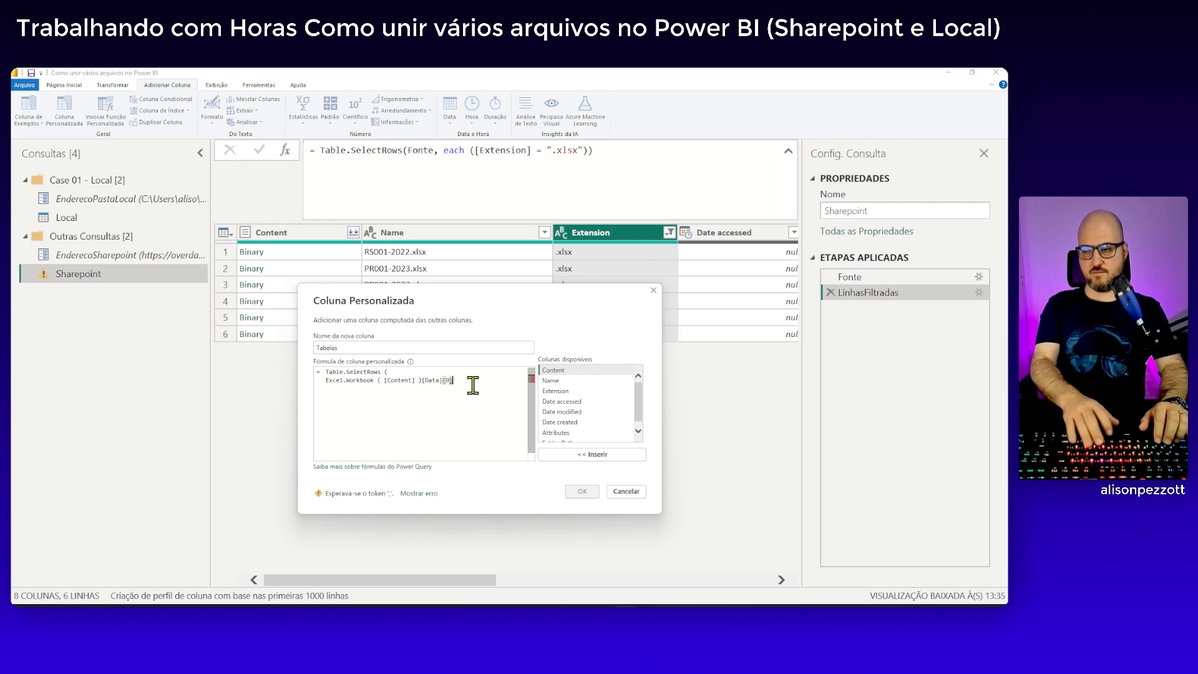
{"action": "type", "text": ","}
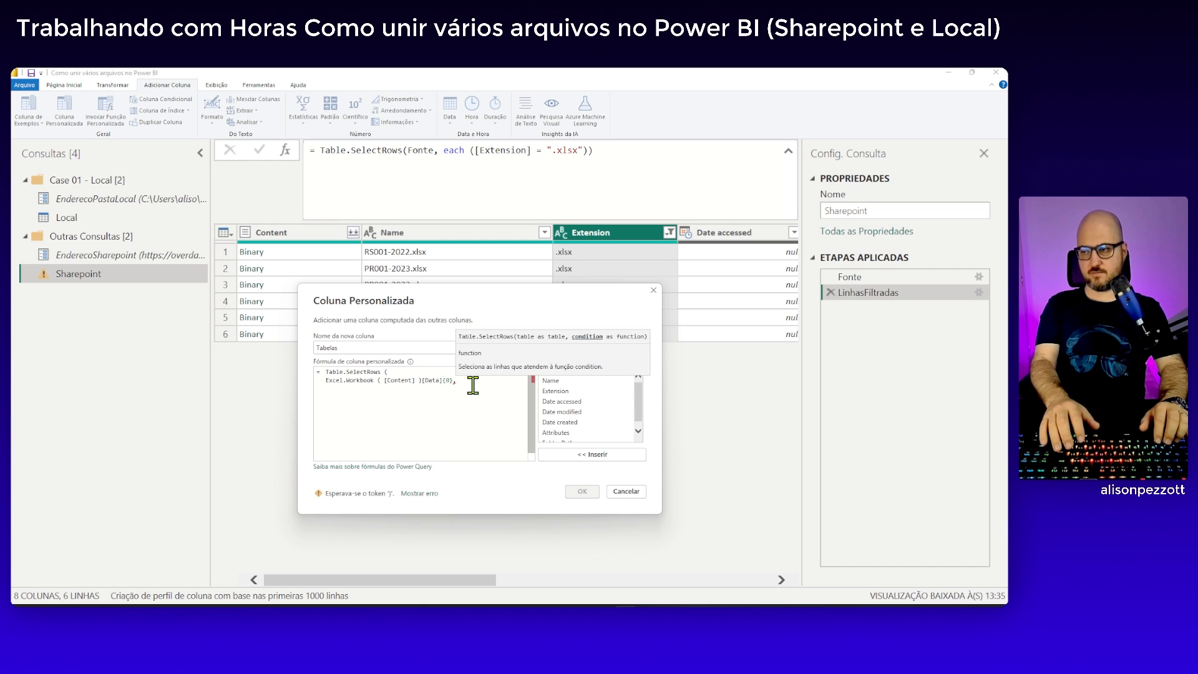
{"action": "key", "text": "Return"}
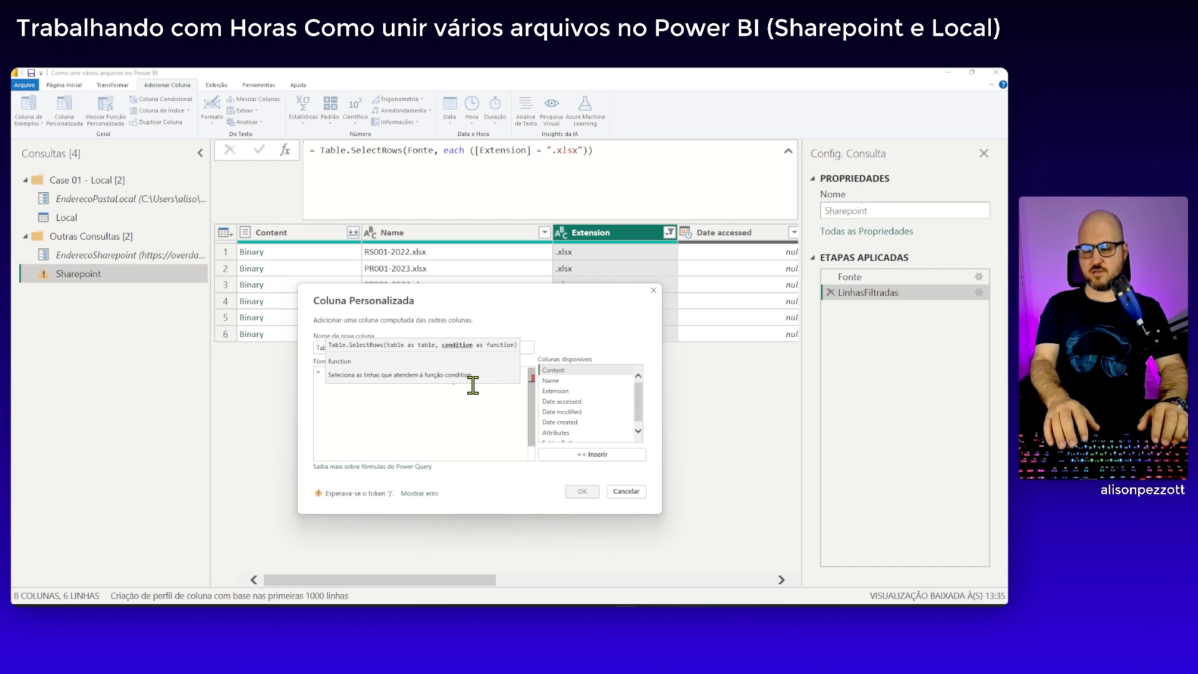
{"action": "type", "text": "each"}
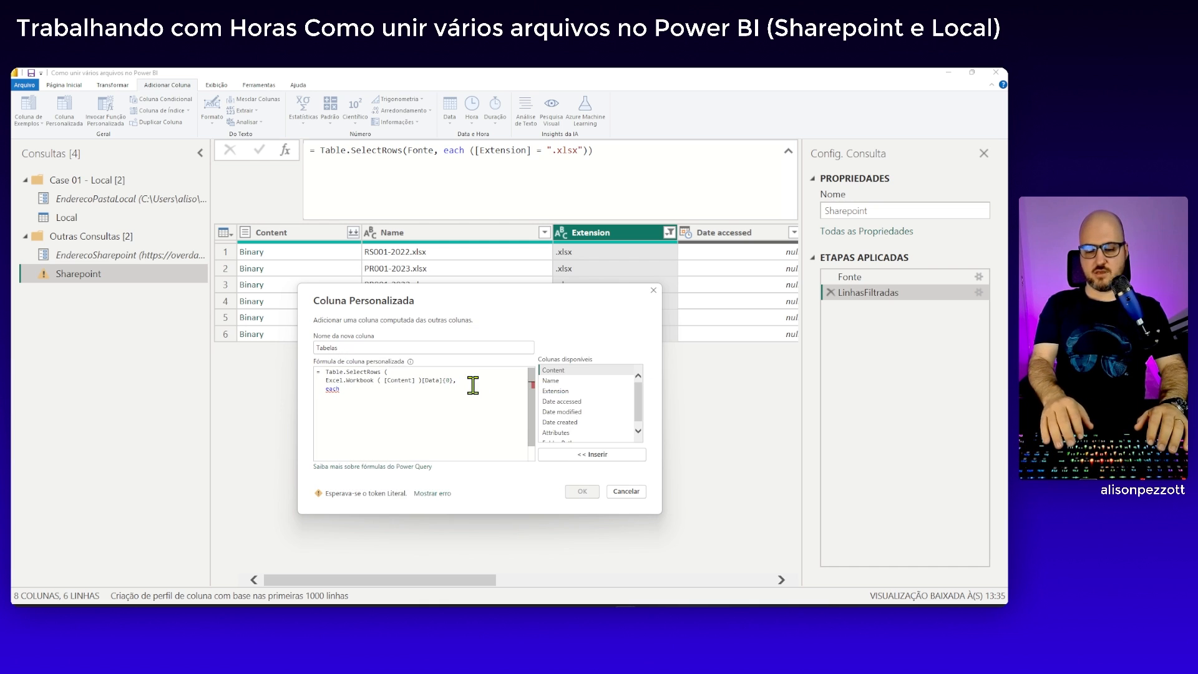
{"action": "type", "text": " [Fil"}
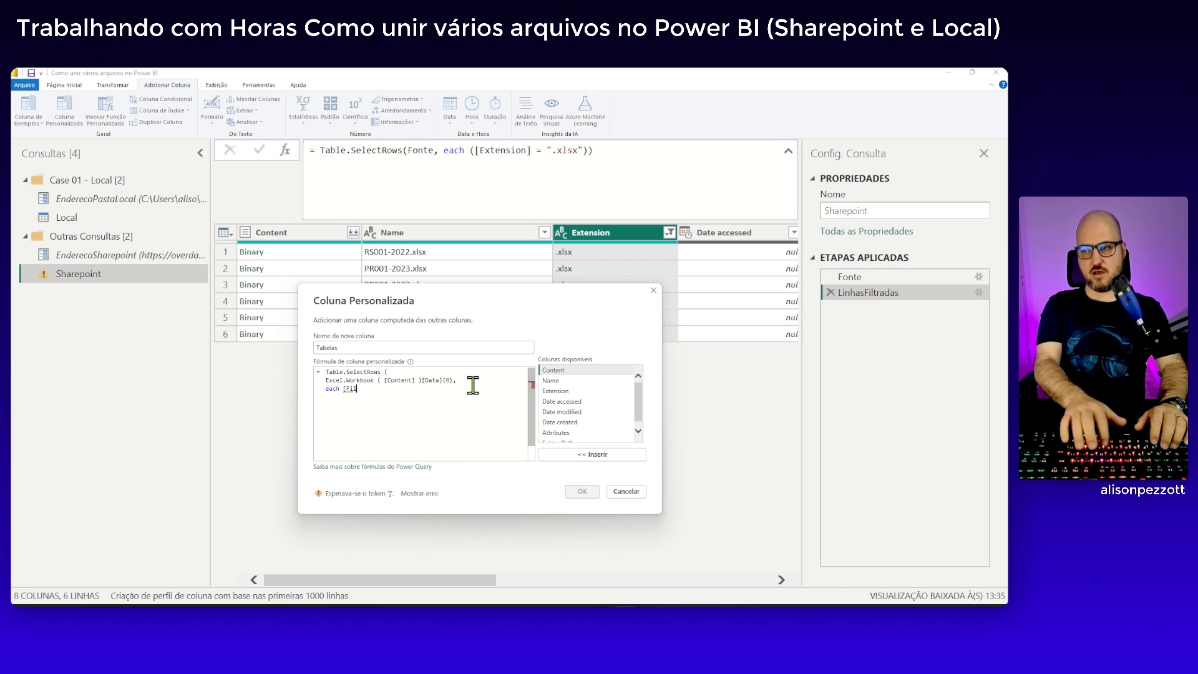
{"action": "type", "text": "ial"}
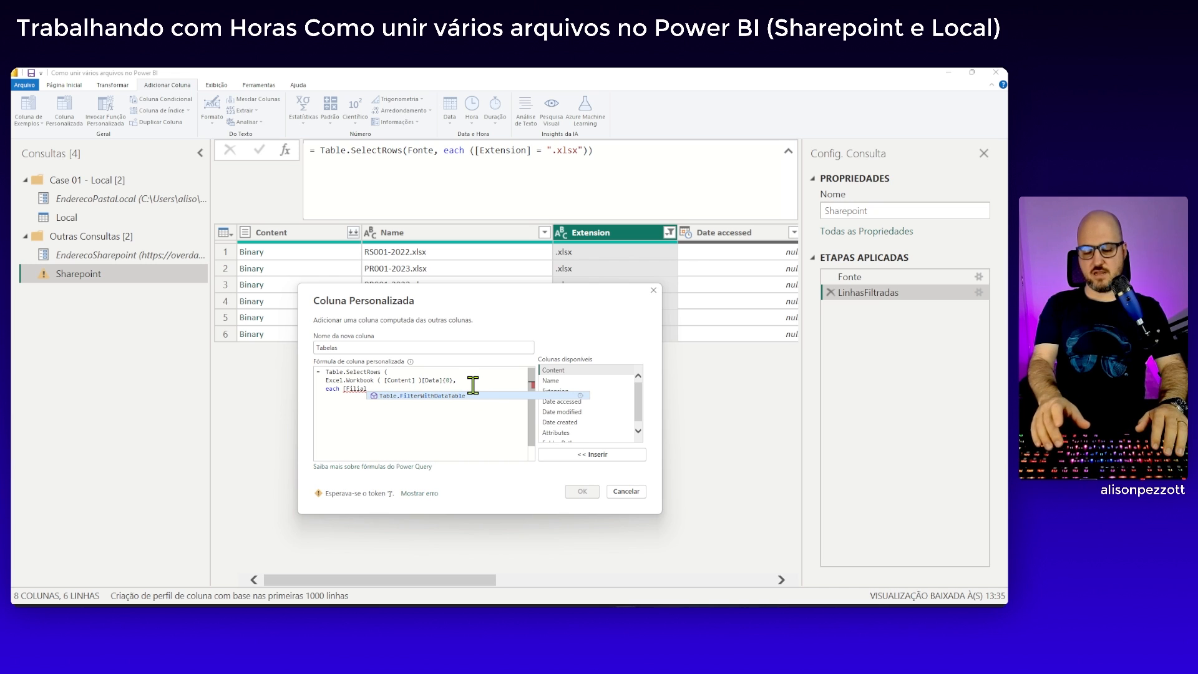
{"action": "type", "text": "] <> \""}
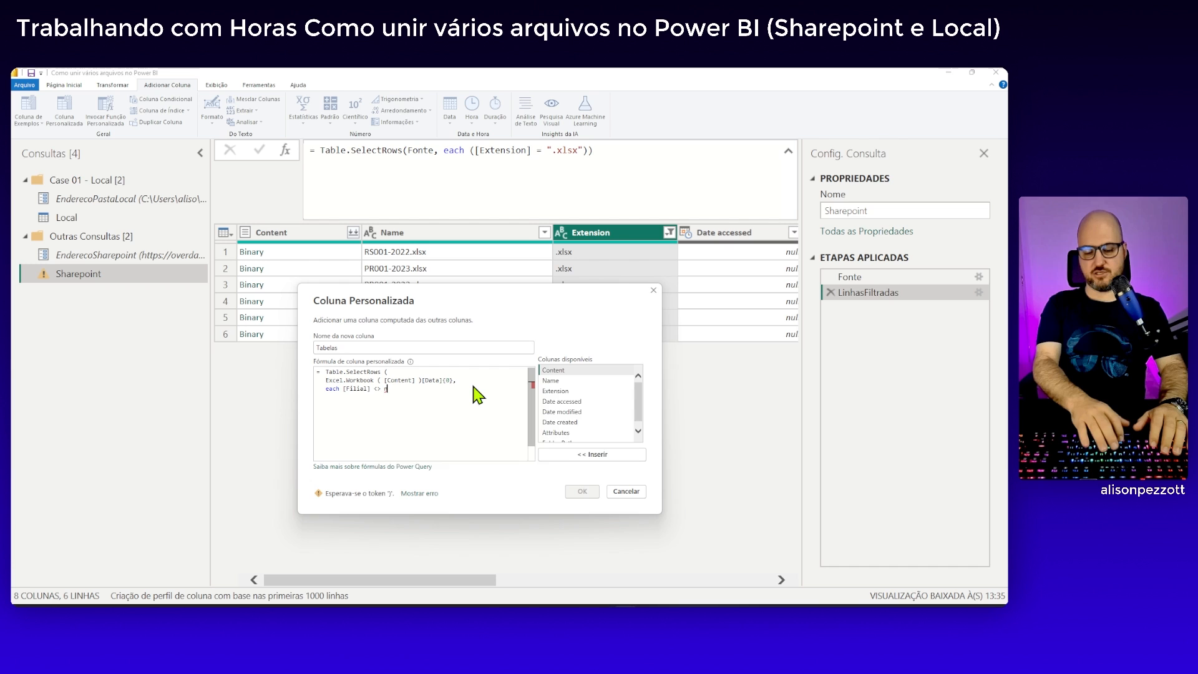
{"action": "type", "text": "ull and "}
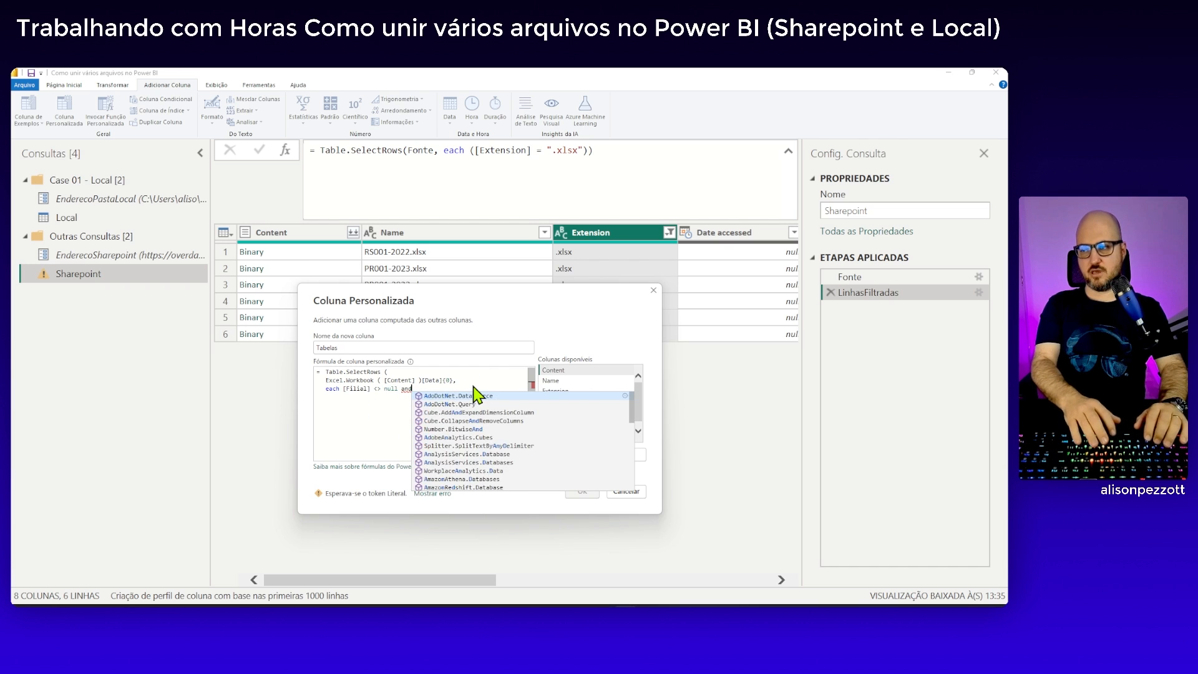
{"action": "type", "text": "[F"}
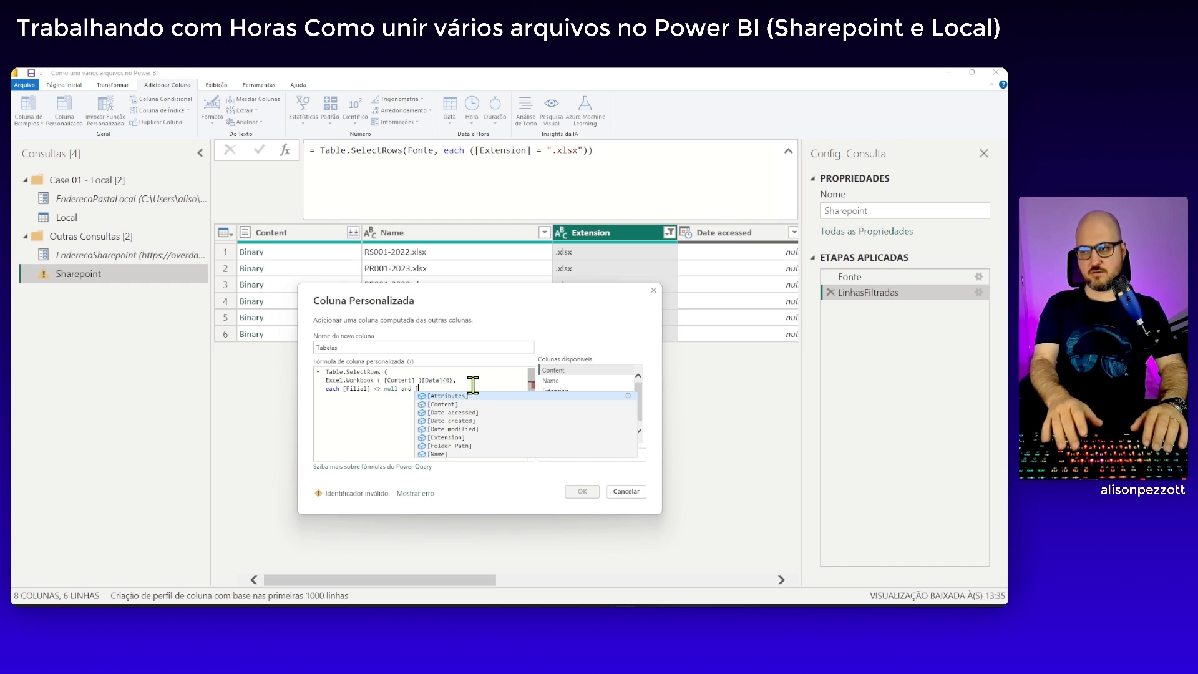
{"action": "type", "text": "ilial"}
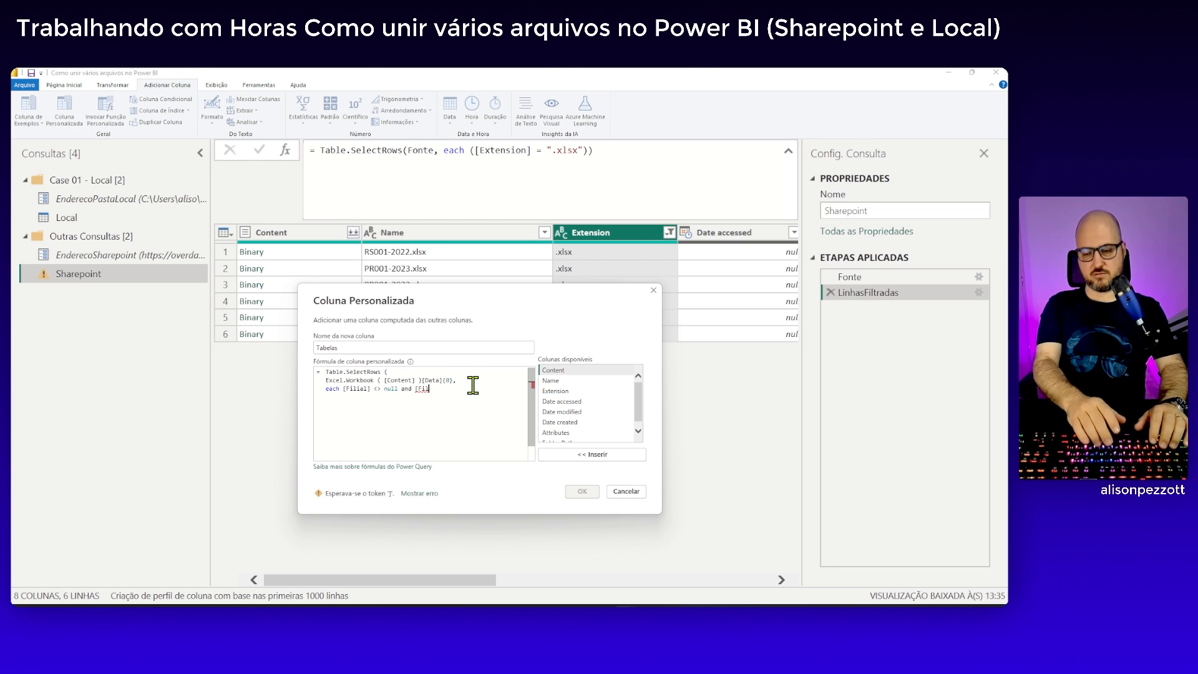
{"action": "type", "text": "] M"}
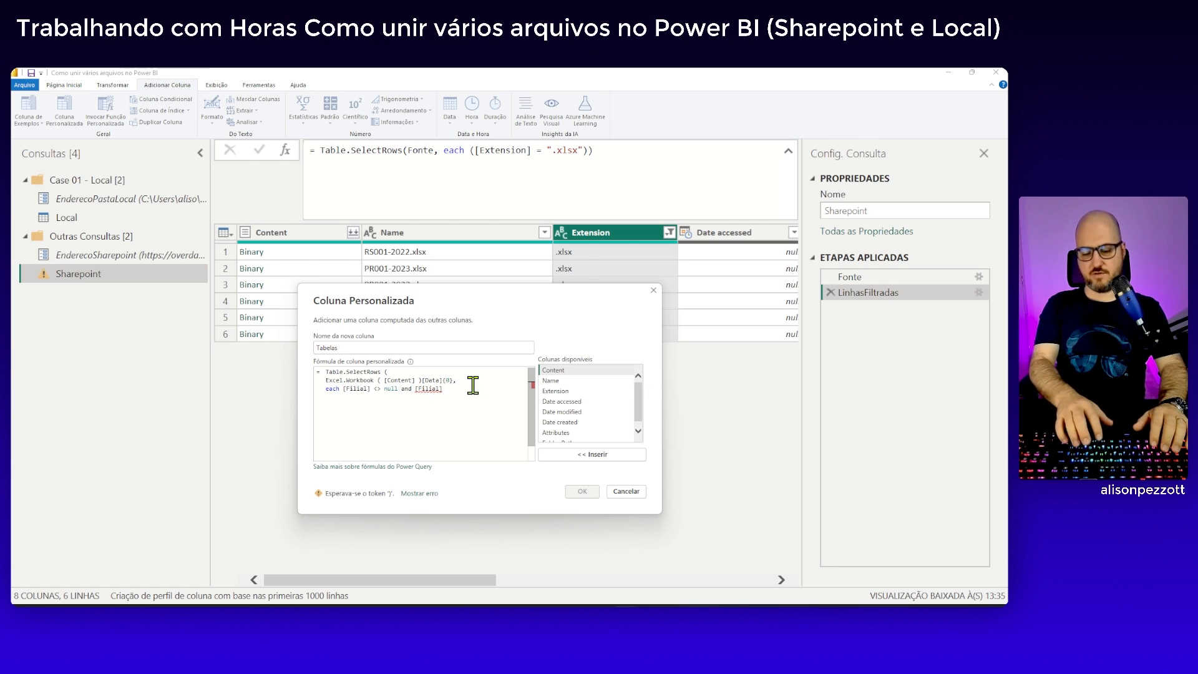
Extend the condition with and [Filial] <> "", close the Table.SelectRows parenthesis on a new line and create the Tabelas column
{"action": "key", "text": "BackSpace"}
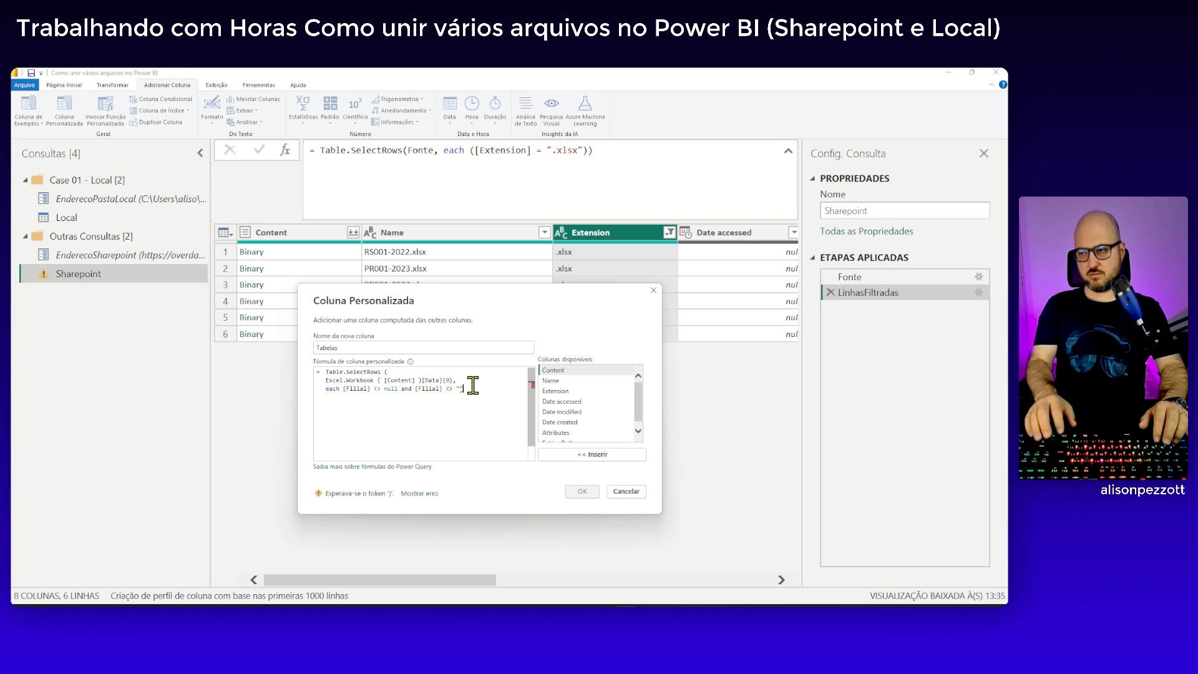
{"action": "type", "text": ")"}
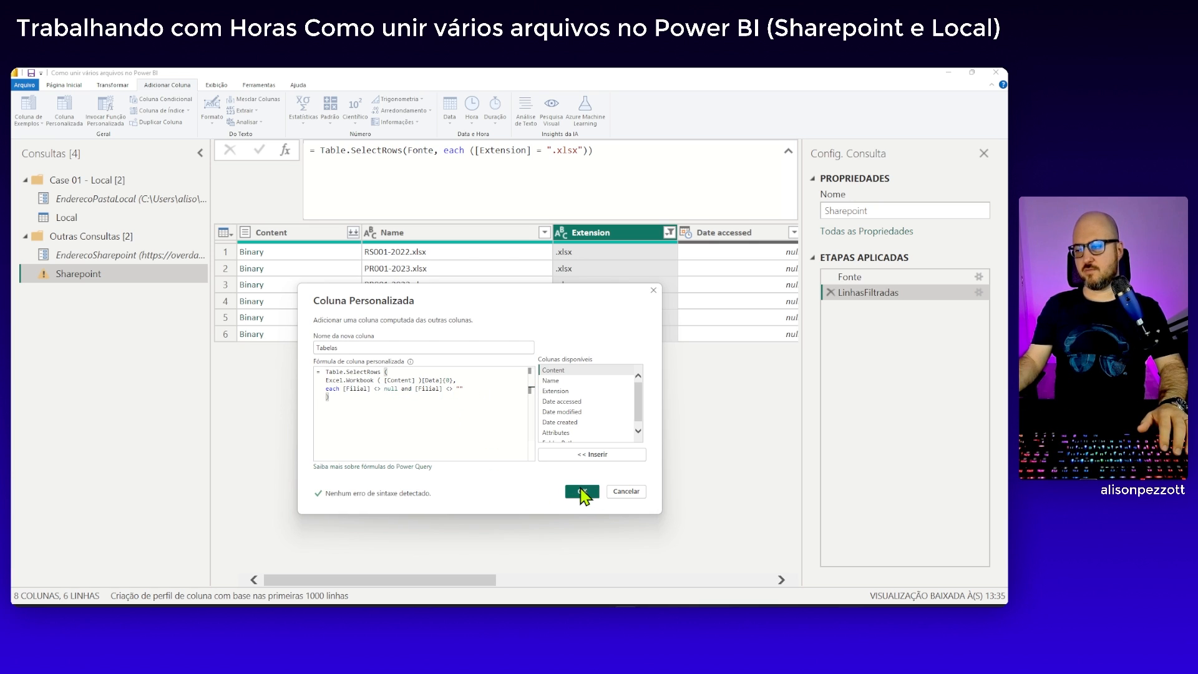
{"action": "left_click", "coordinate": [582, 491]}
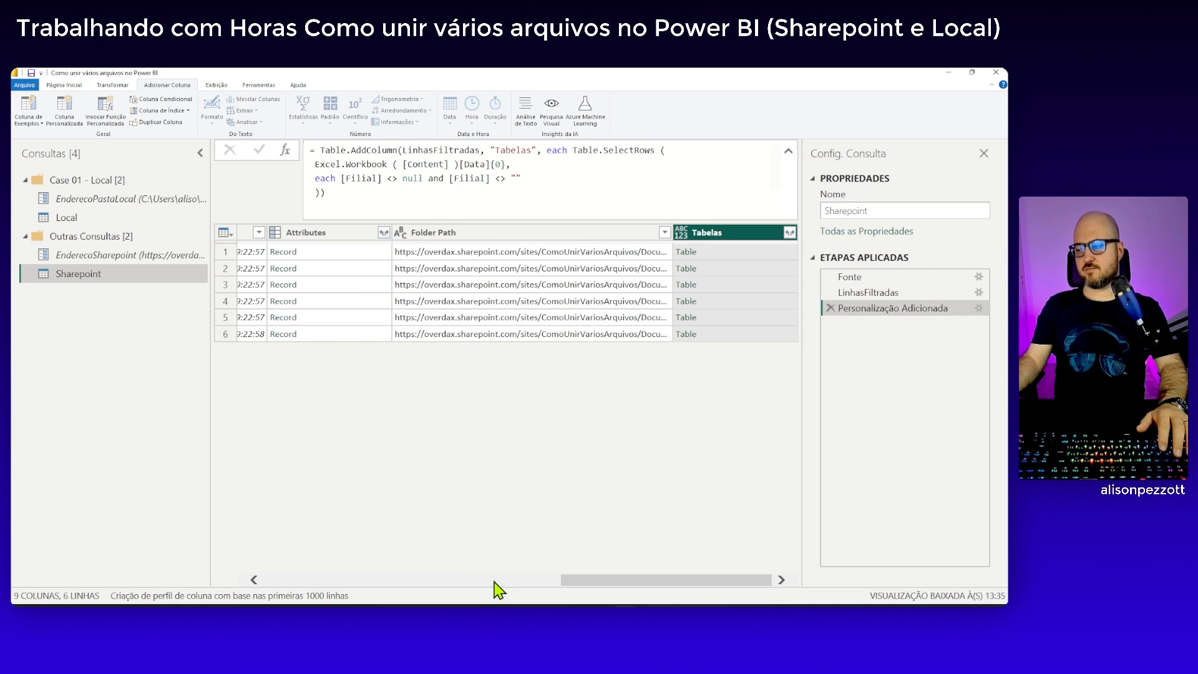
Preview the first Tabelas table and examine the formula of the Local query's TabelaExtraidas step for comparison
{"action": "left_click", "coordinate": [755, 253]}
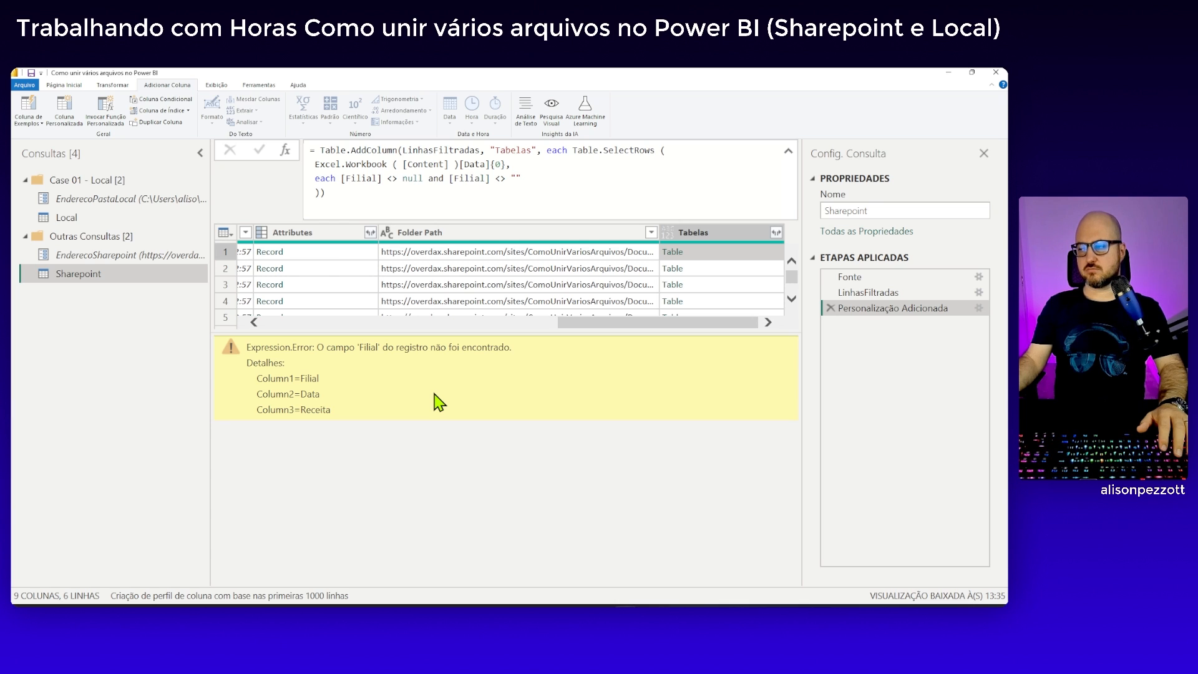
{"action": "left_click", "coordinate": [97, 219]}
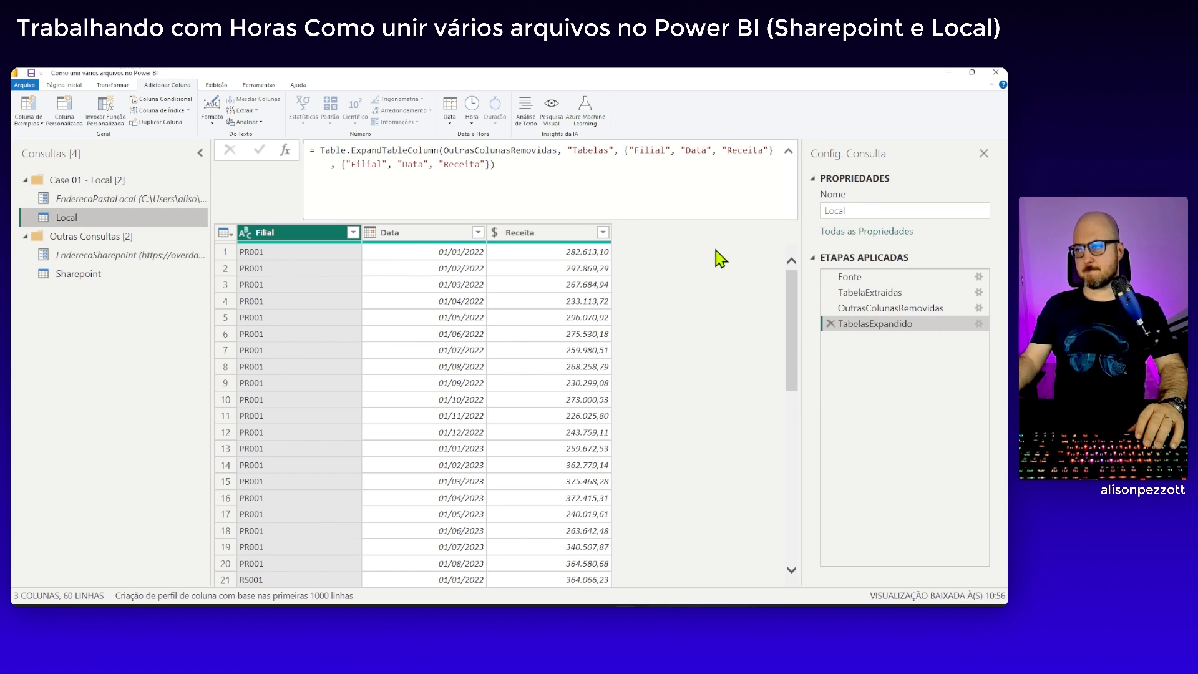
{"action": "left_click", "coordinate": [881, 309]}
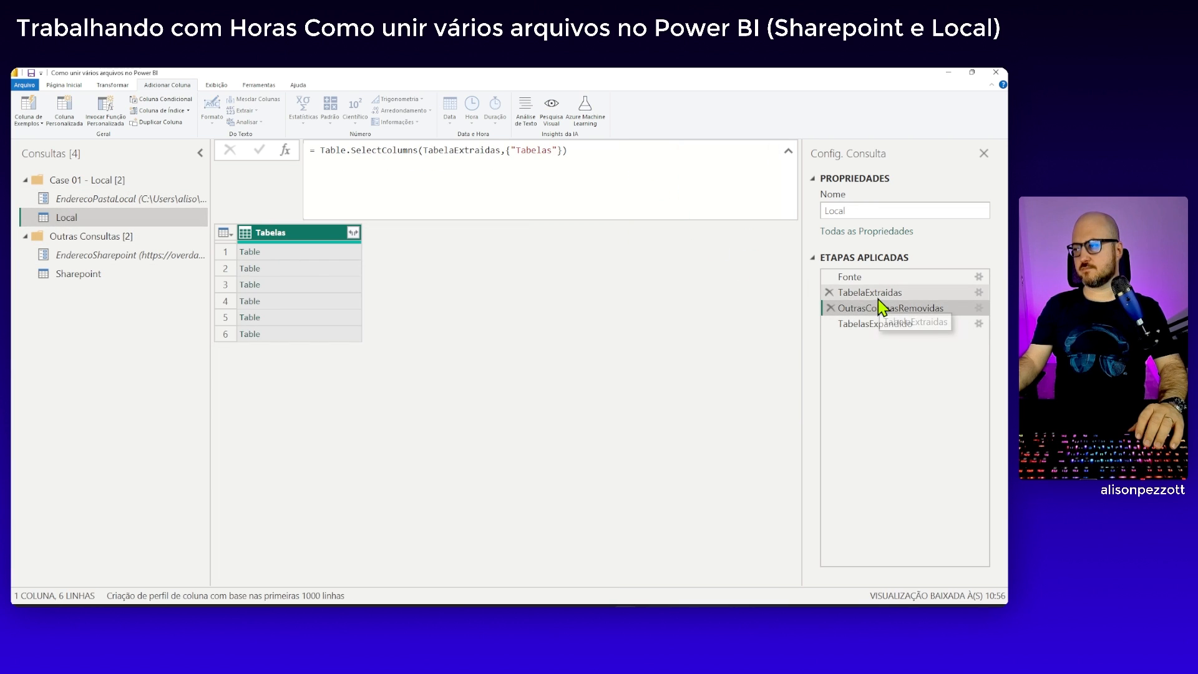
{"action": "left_click", "coordinate": [880, 295]}
{"action": "scroll", "coordinate": [658, 169], "scroll_direction": "down", "scroll_amount": 2}
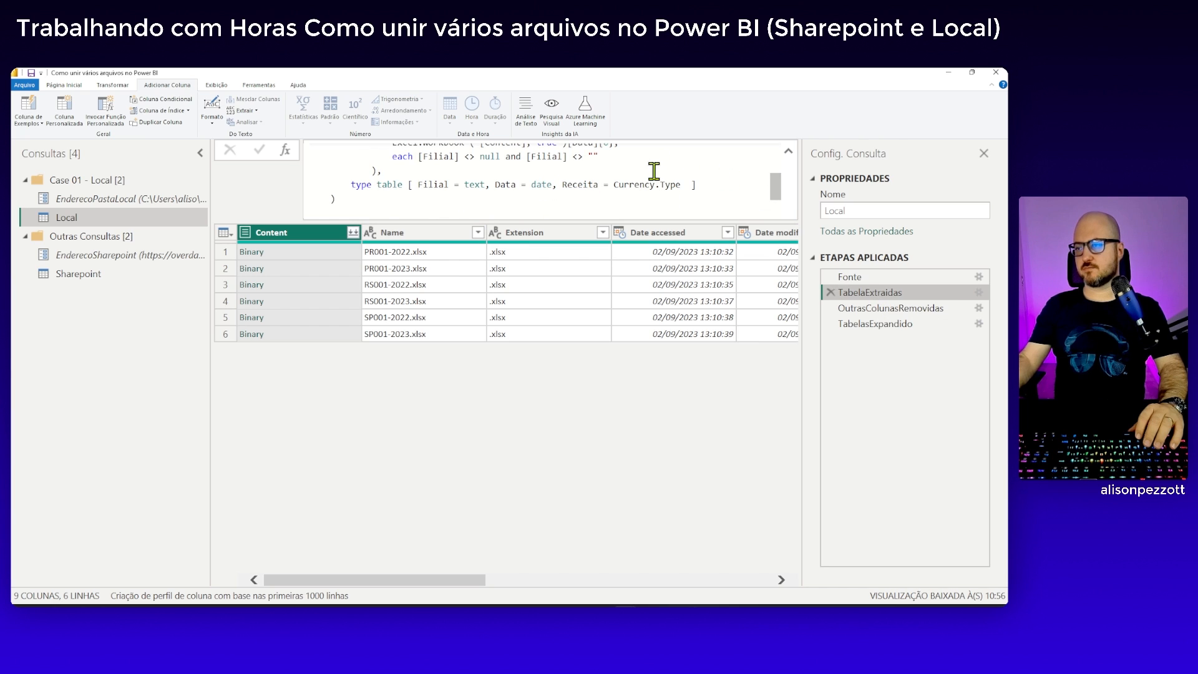
{"action": "scroll", "coordinate": [644, 176], "scroll_direction": "up", "scroll_amount": 1}
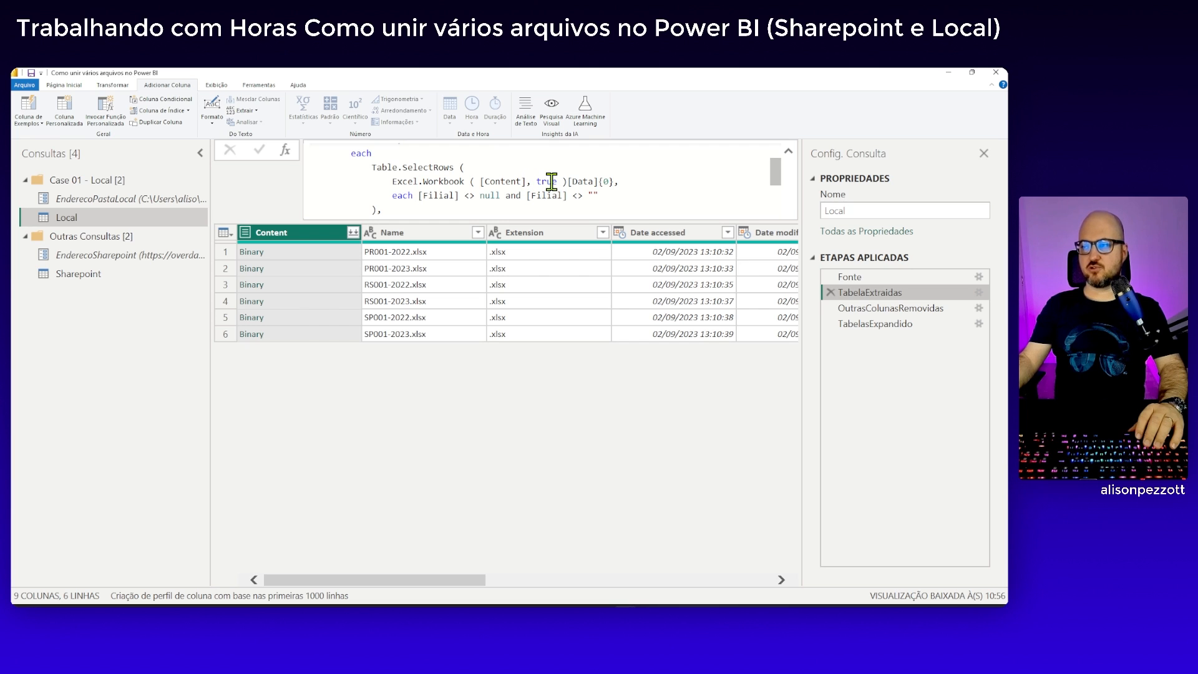
In the Sharepoint query's Tabelas formula, add true as the second argument of Excel.Workbook after [Content] and apply the change
{"action": "left_click", "coordinate": [105, 275]}
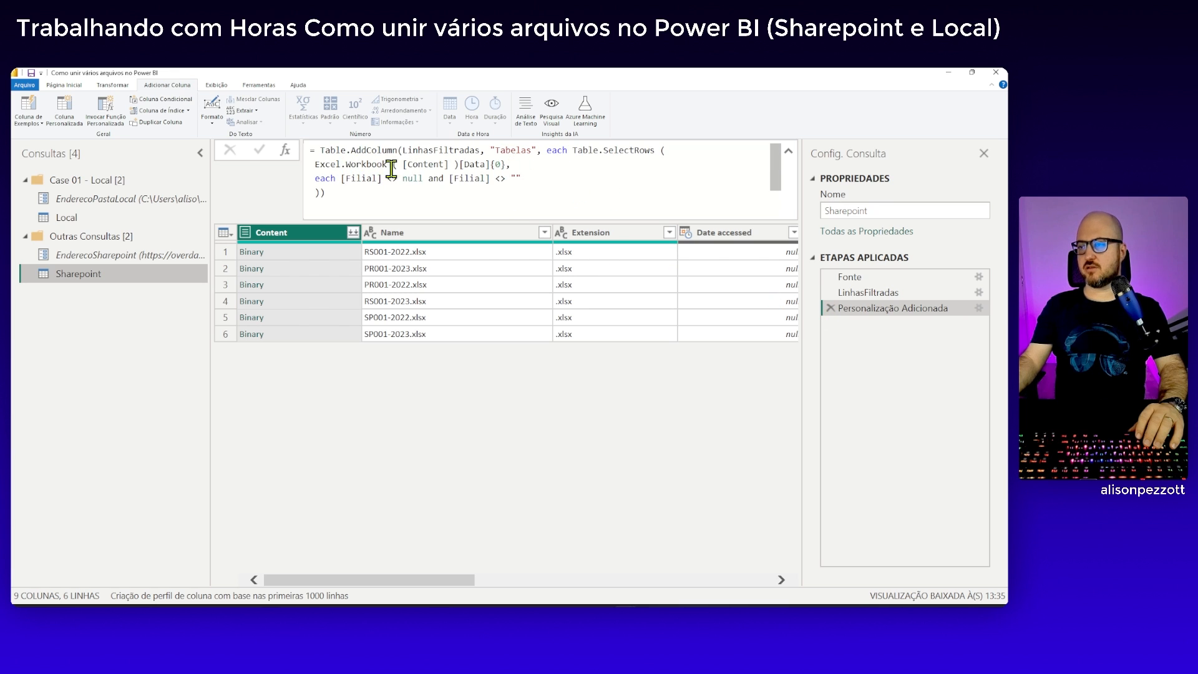
{"action": "left_click", "coordinate": [452, 164]}
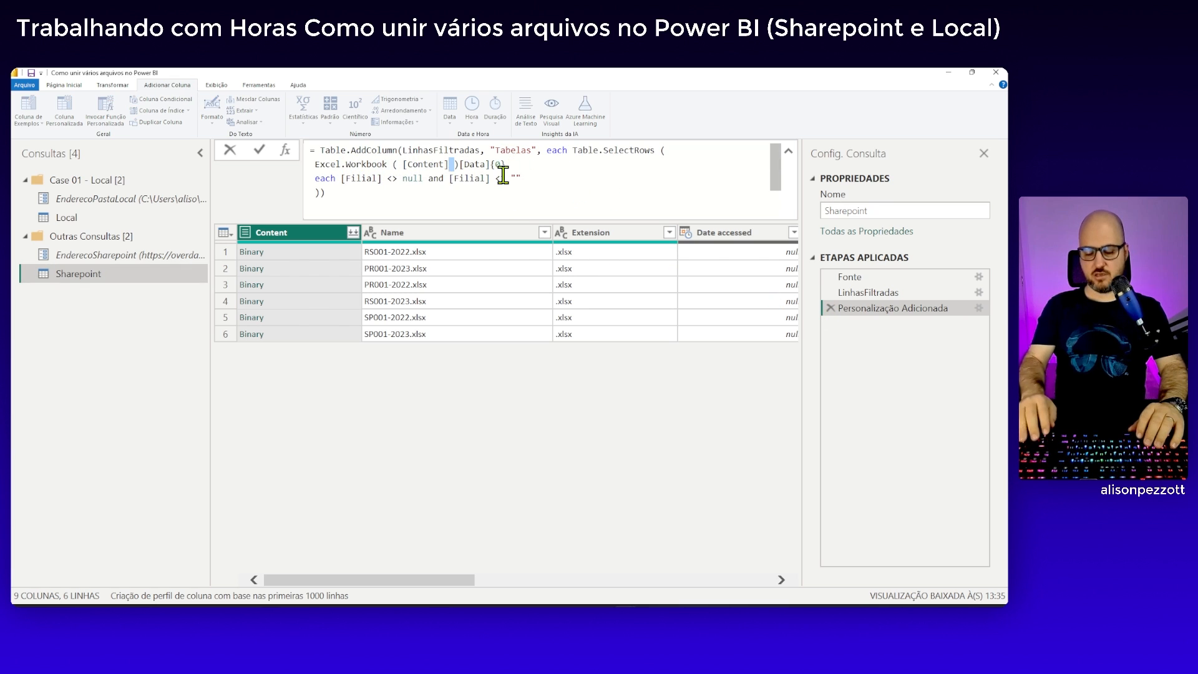
{"action": "key", "text": "Left"}
{"action": "type", "text": ", true"}
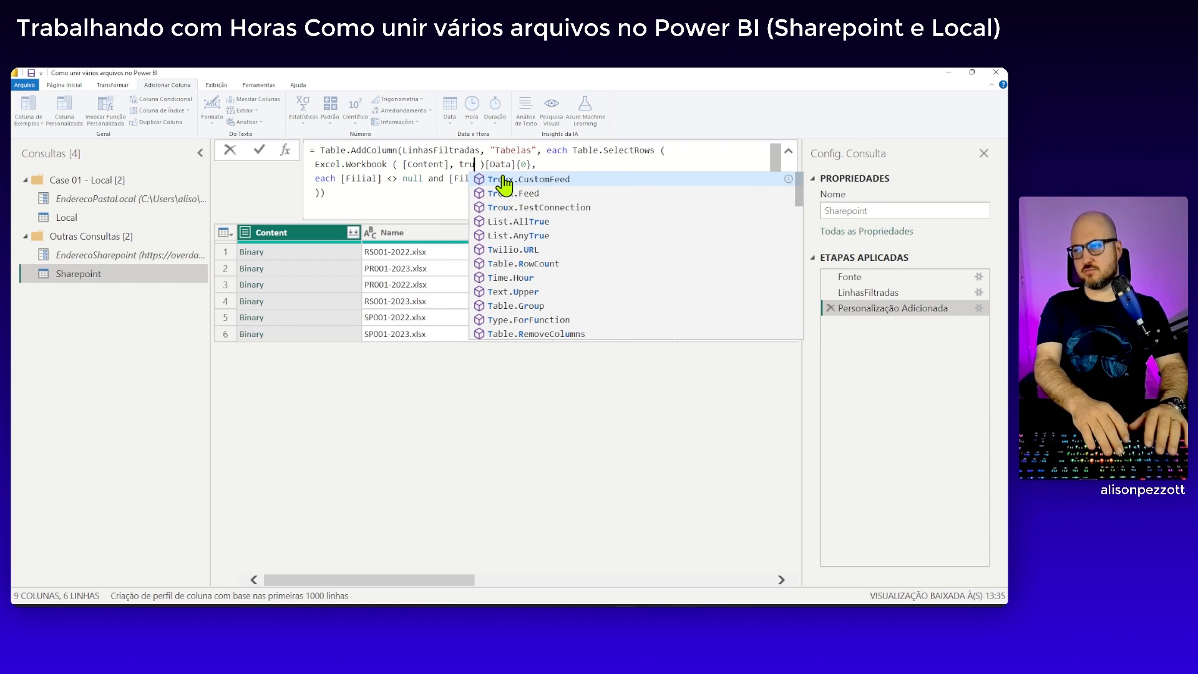
{"action": "key", "text": "Escape"}
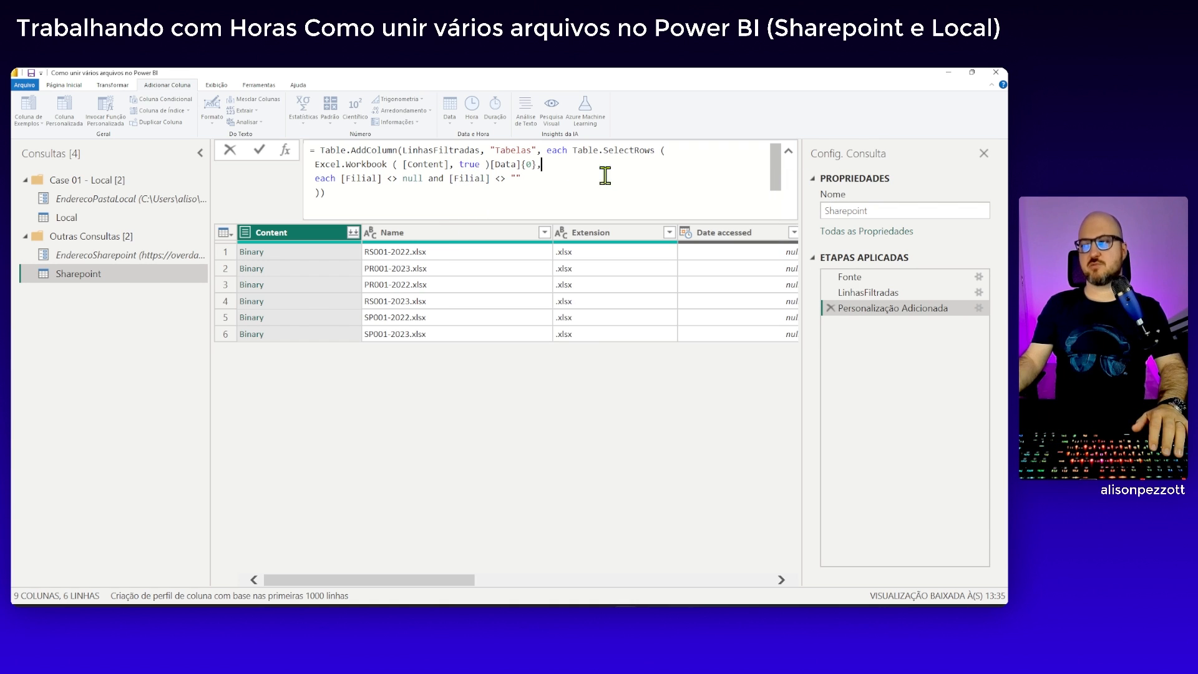
{"action": "left_click", "coordinate": [259, 150]}
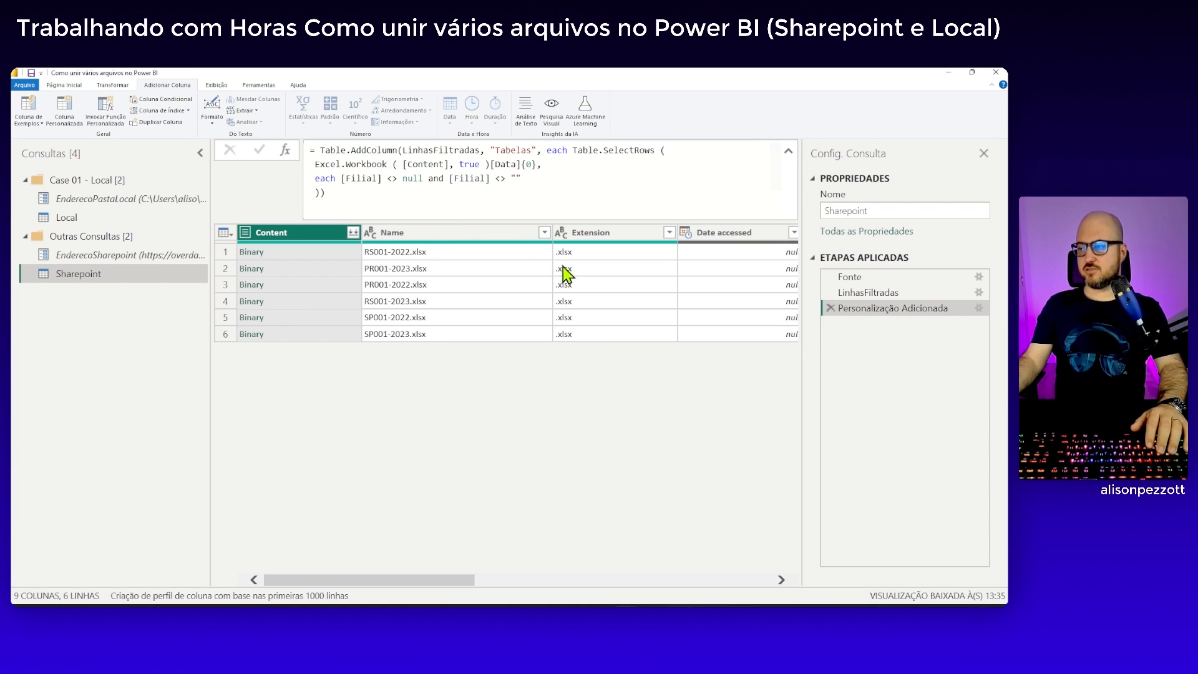
Preview the tables in the first two rows of the Sharepoint query's Tabelas column to check their headers and data
{"action": "left_click_drag", "start_coordinate": [469, 580], "coordinate": [755, 568]}
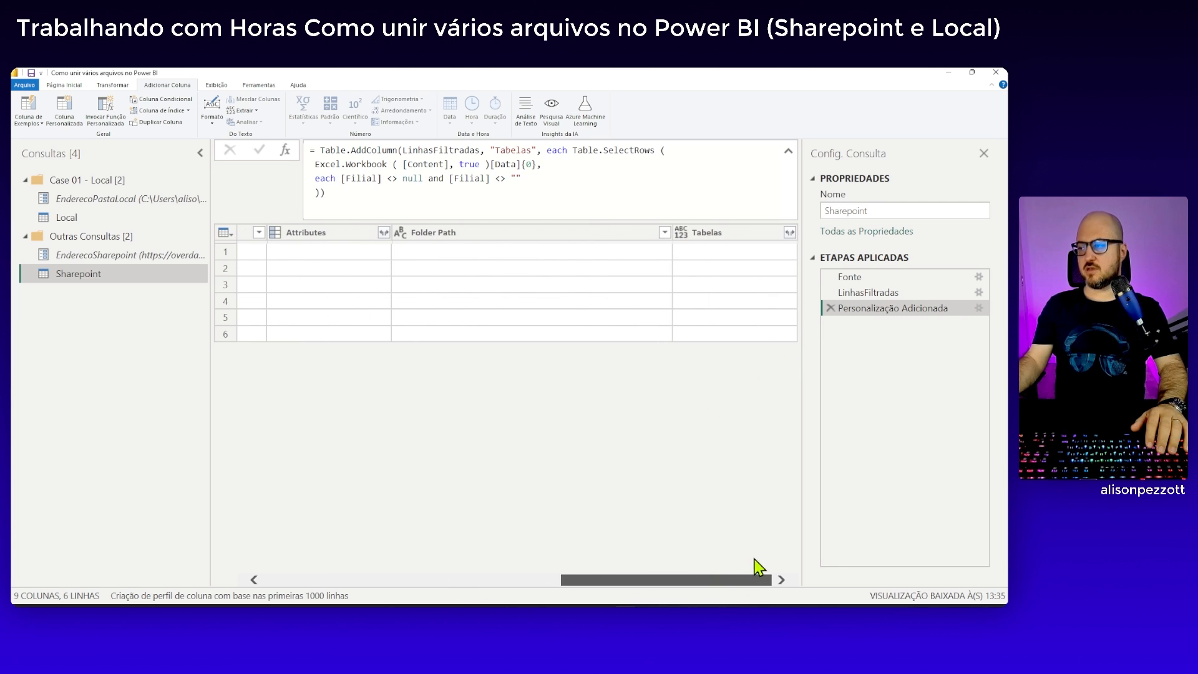
{"action": "left_click", "coordinate": [723, 256]}
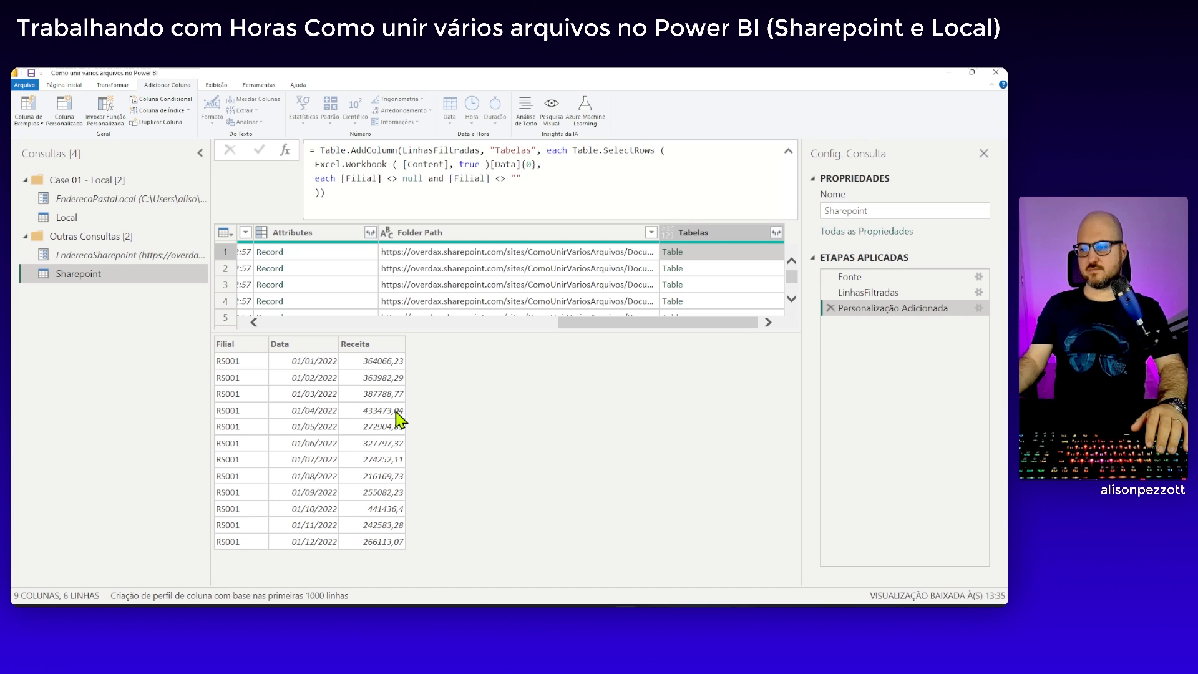
{"action": "left_click", "coordinate": [758, 273]}
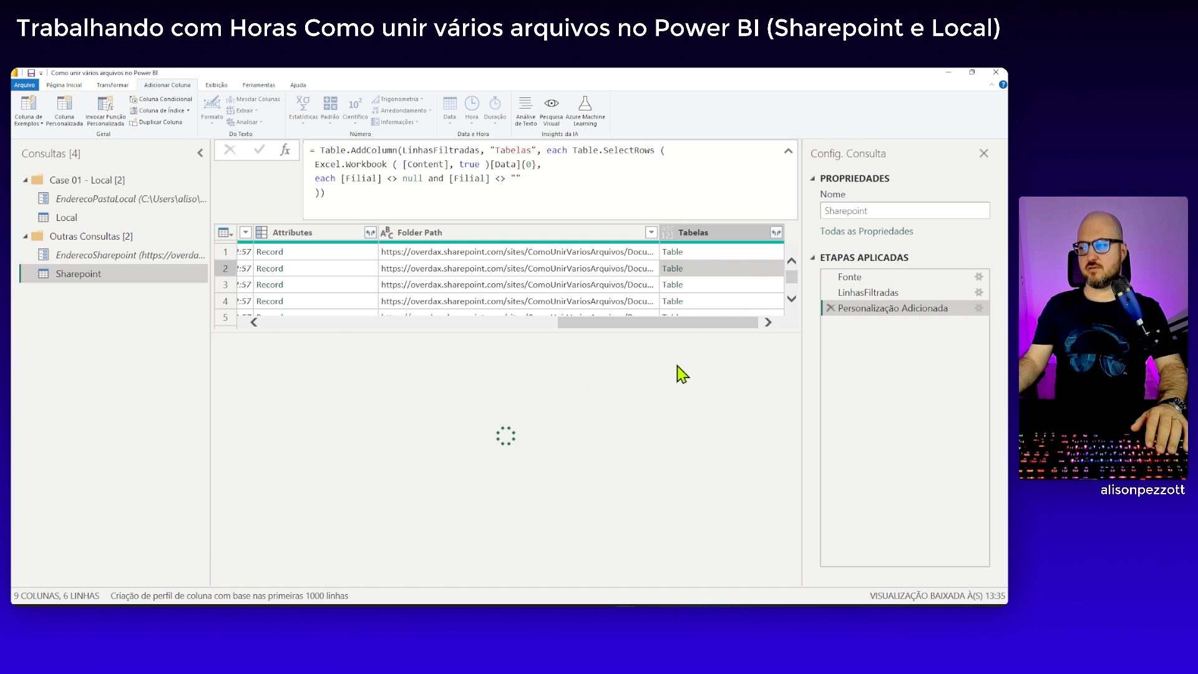
{"action": "scroll", "coordinate": [749, 296], "scroll_direction": "down", "scroll_amount": 1}
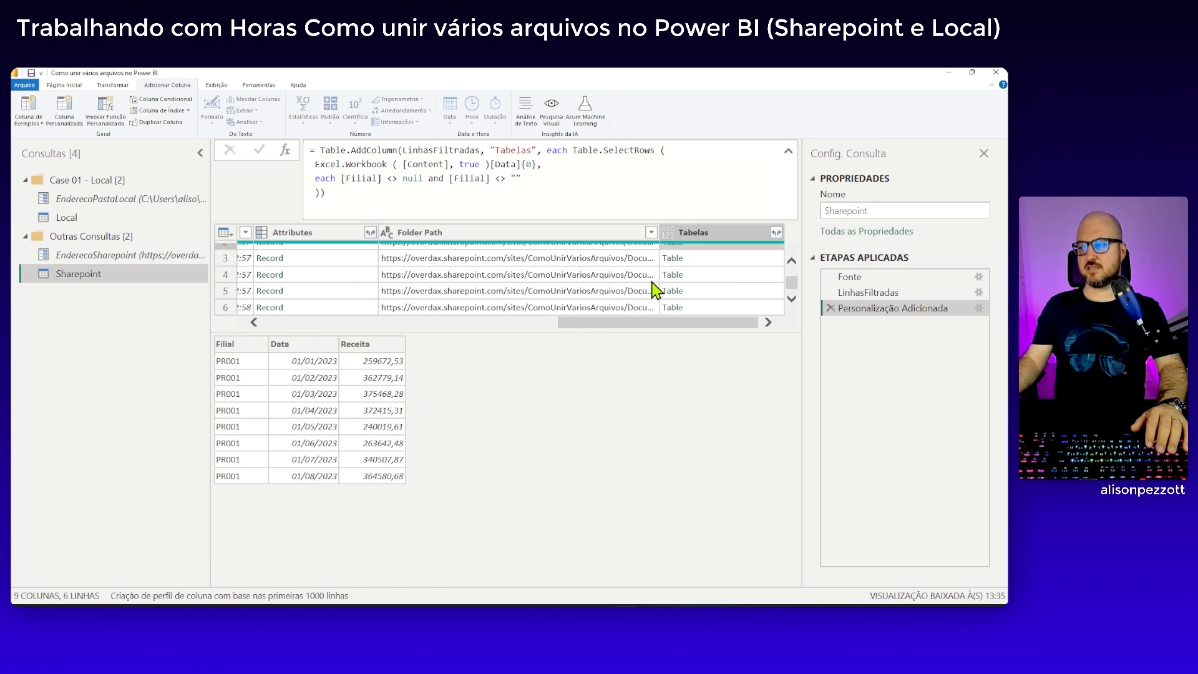
In the Tabelas column formula, add a type table argument after Table.SelectRows that declares Filial = text and Data = date
{"action": "left_click", "coordinate": [321, 194]}
{"action": "type", "text": "type ta"}
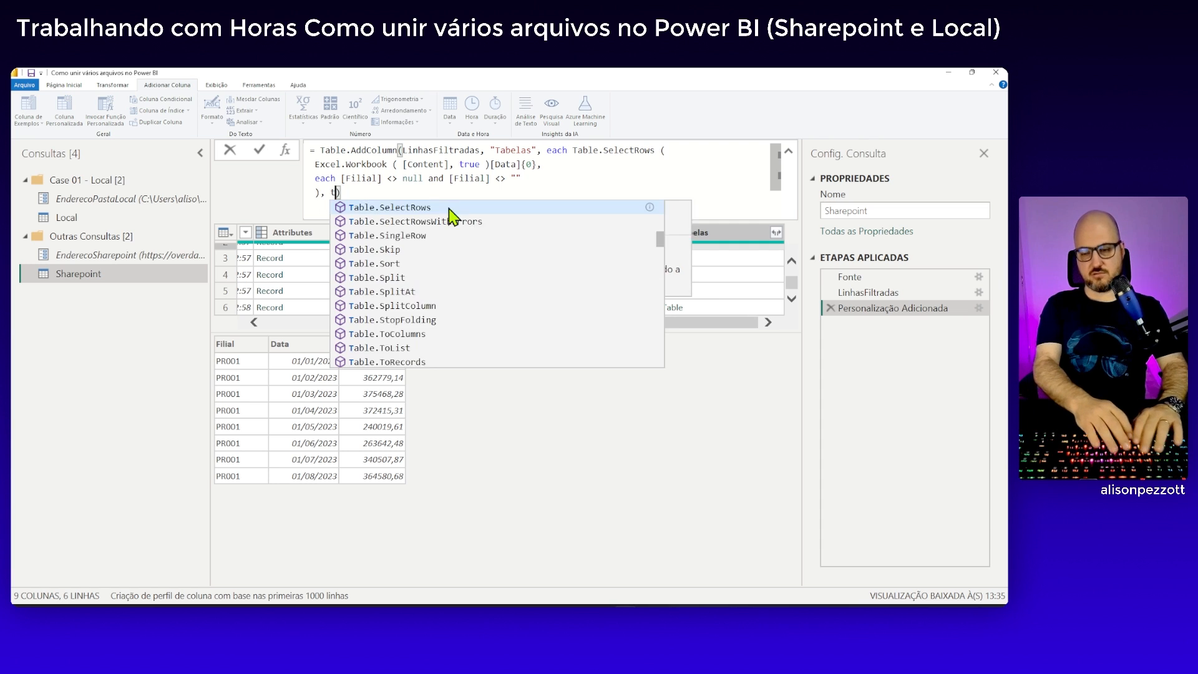
{"action": "type", "text": "ble"}
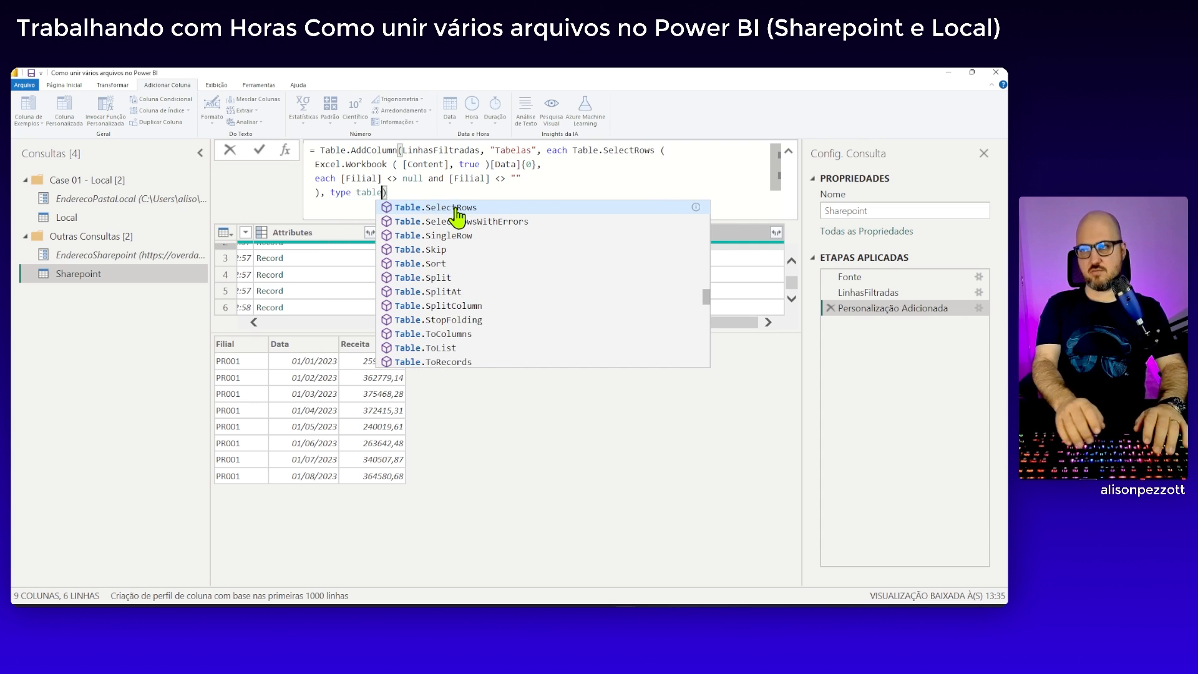
{"action": "type", "text": " ["}
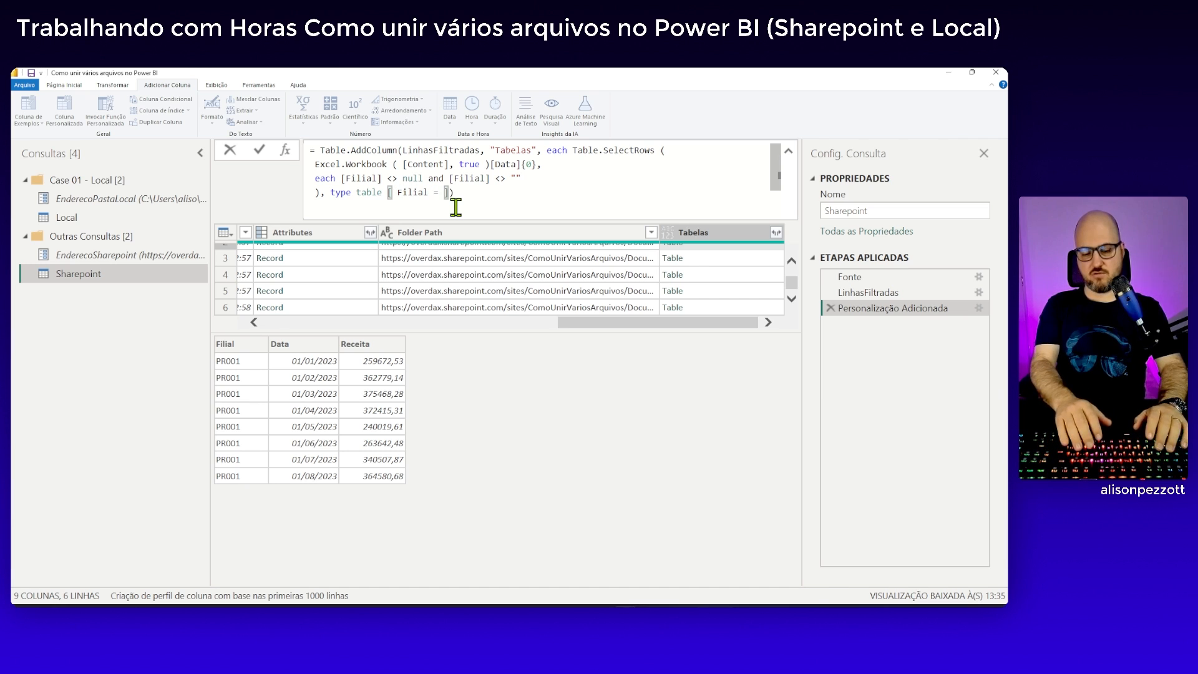
{"action": "type", "text": "Filial = text"}
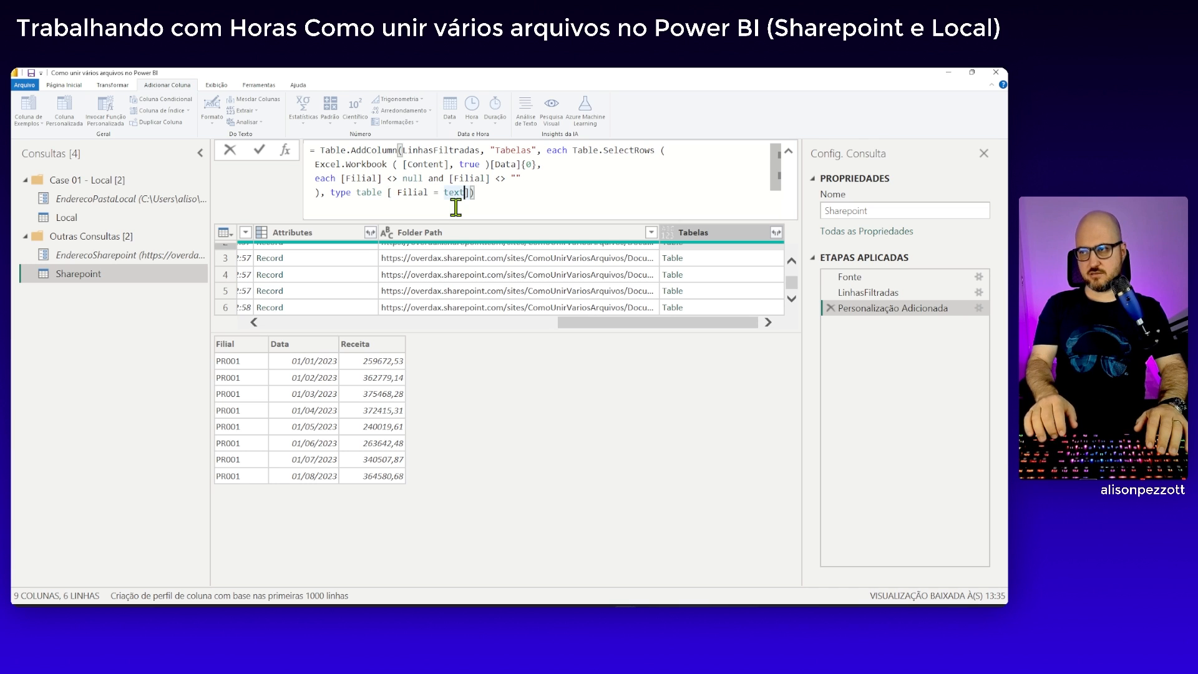
{"action": "type", "text": ", "}
{"action": "type", "text": "Data = "}
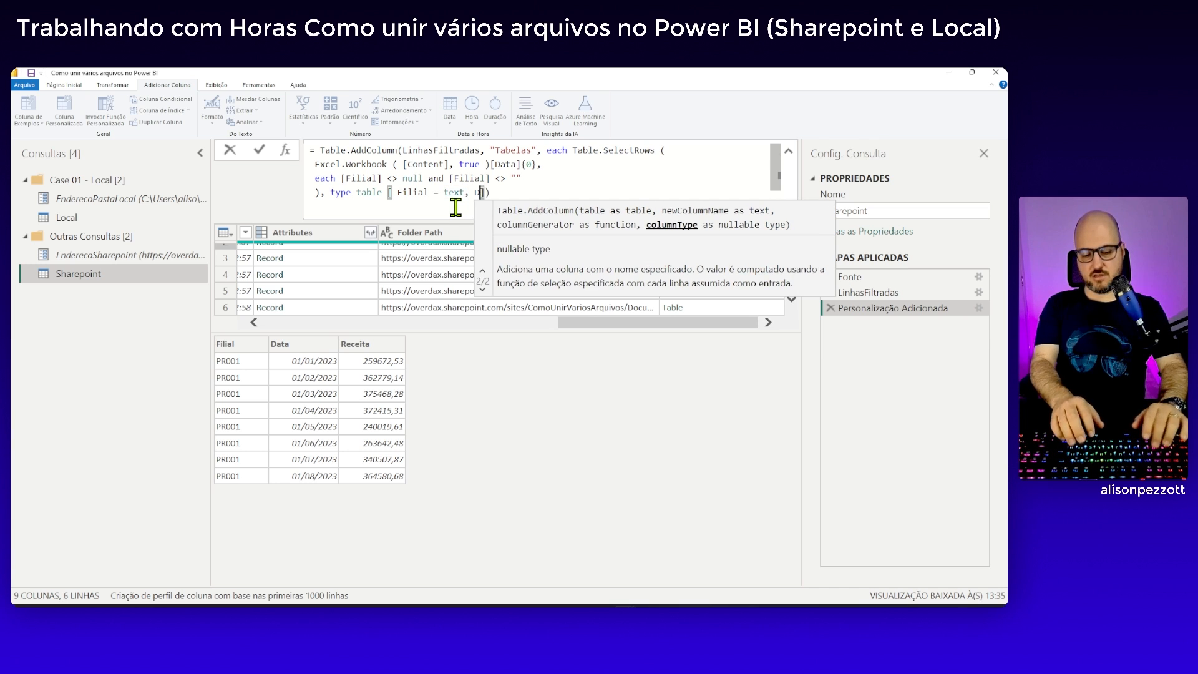
{"action": "type", "text": "date"}
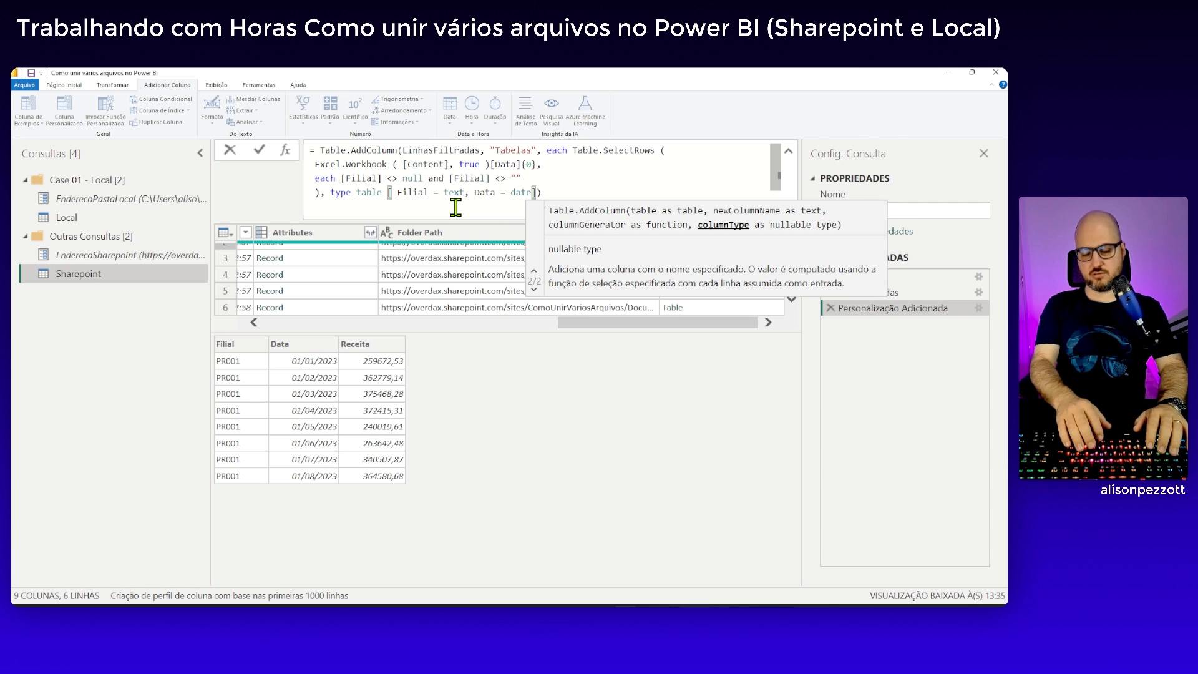
{"action": "type", "text": ", "}
{"action": "type", "text": "Receit"}
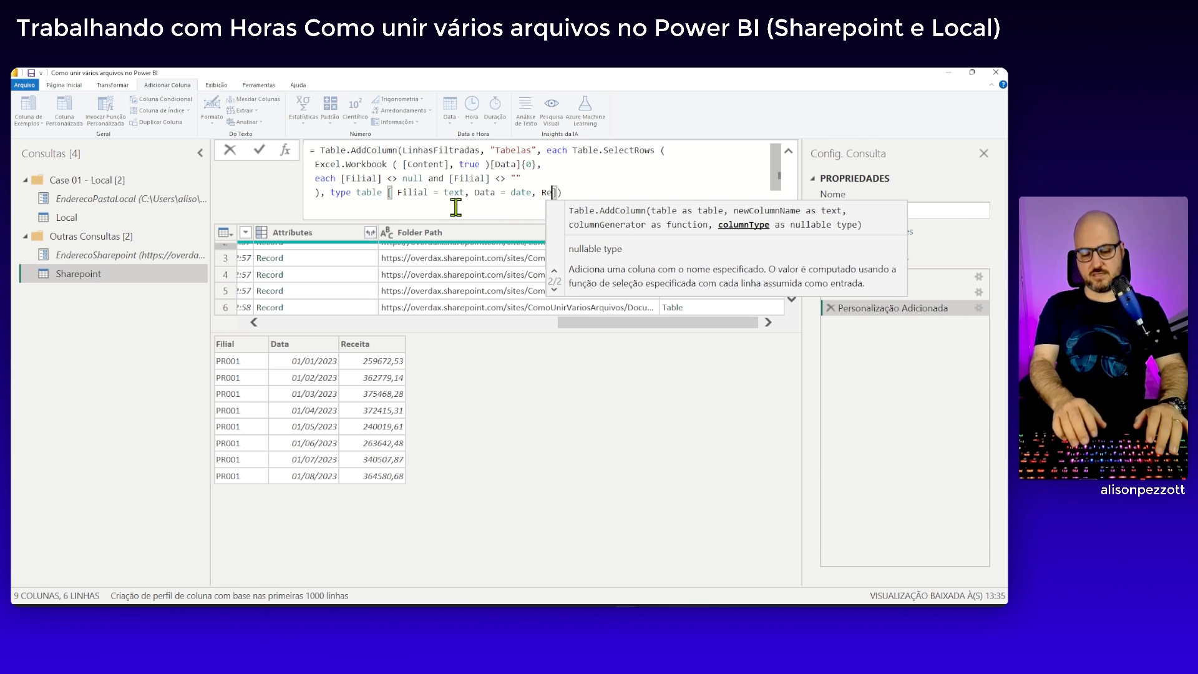
{"action": "type", "text": "a"}
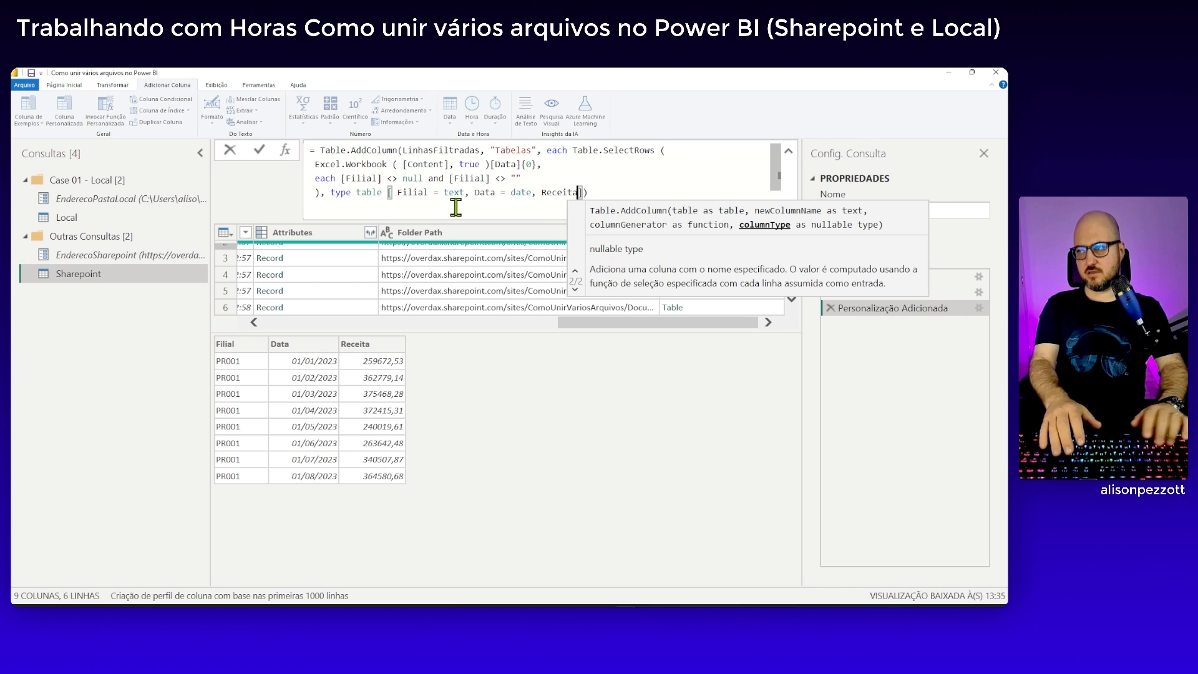
{"action": "type", "text": " = Curr"}
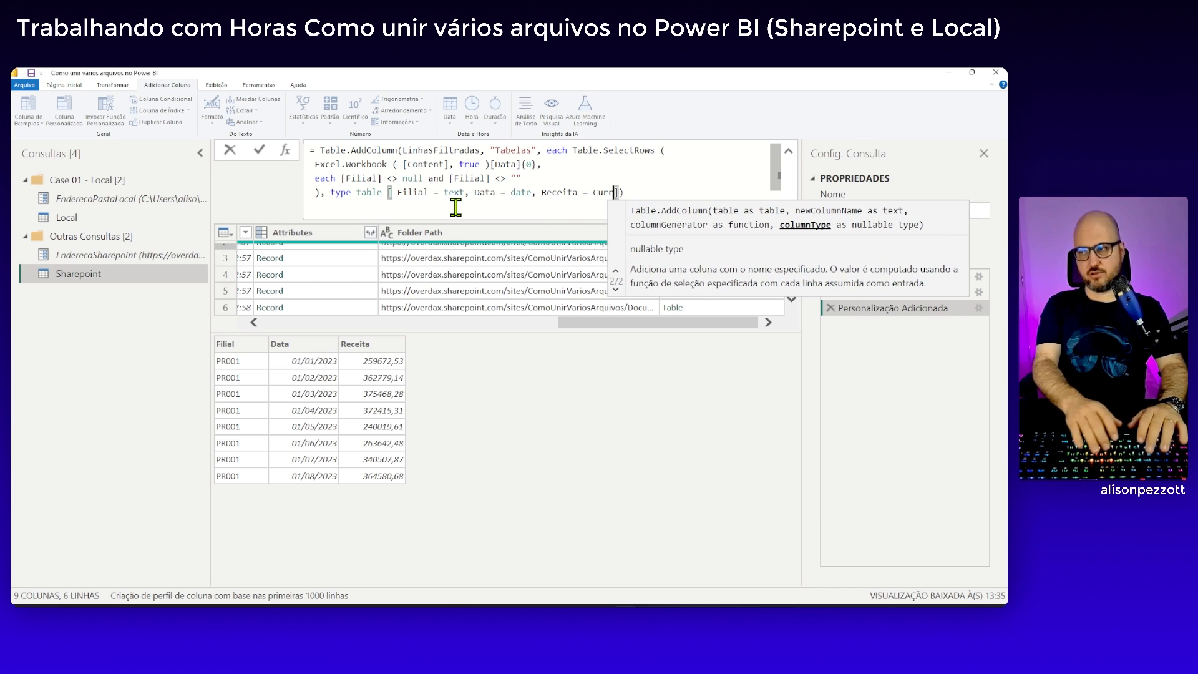
{"action": "type", "text": "ency"}
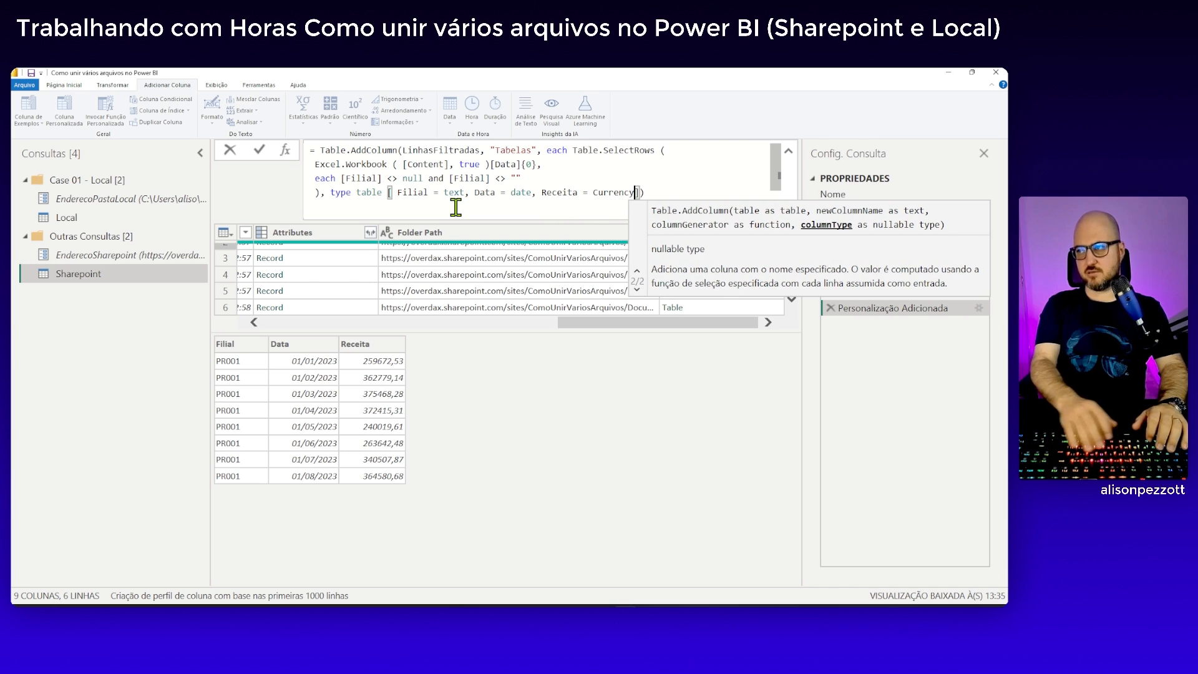
{"action": "type", "text": ".Type"}
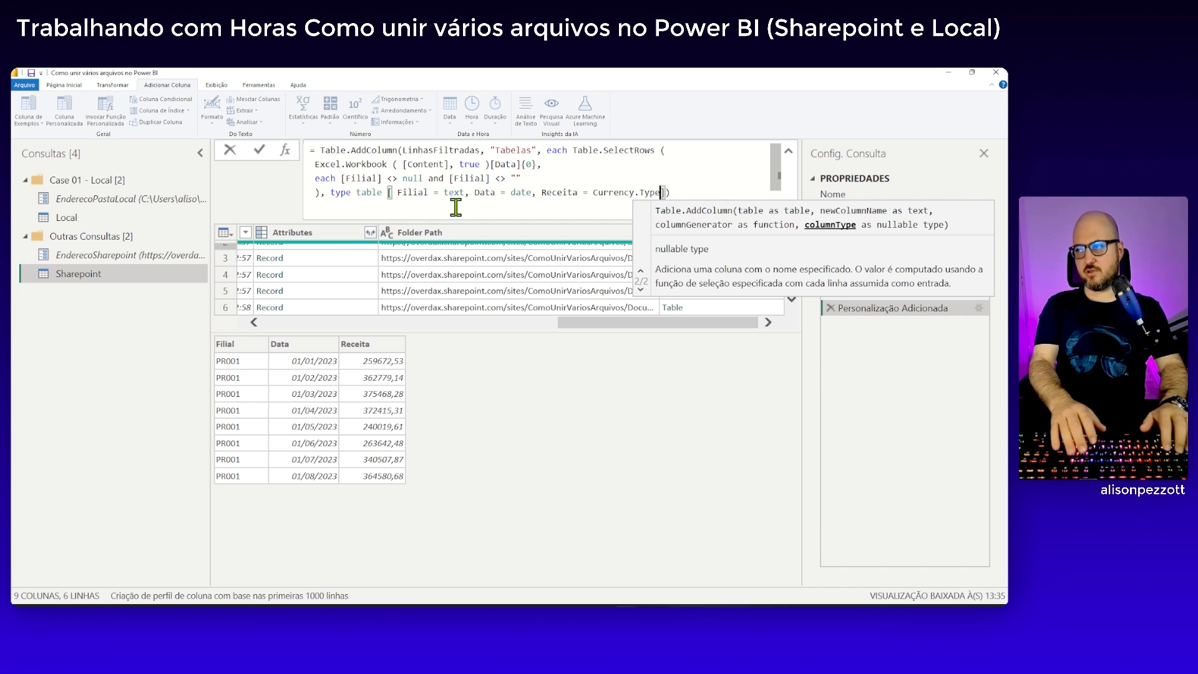
Extend the type table definition with Receita = Currency.Type, and apply the formula
{"action": "key", "text": "Right"}
{"action": "key", "text": "Left"}
{"action": "key", "text": "Right"}
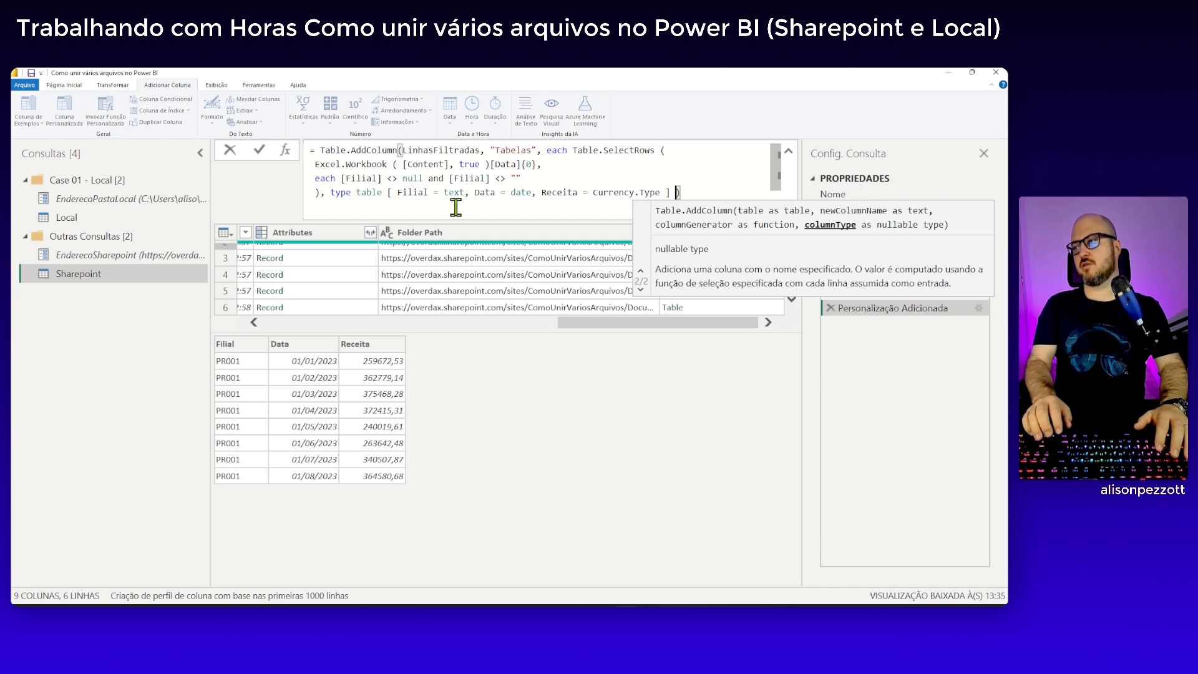
{"action": "key", "text": "Right"}
{"action": "key", "text": "Return"}
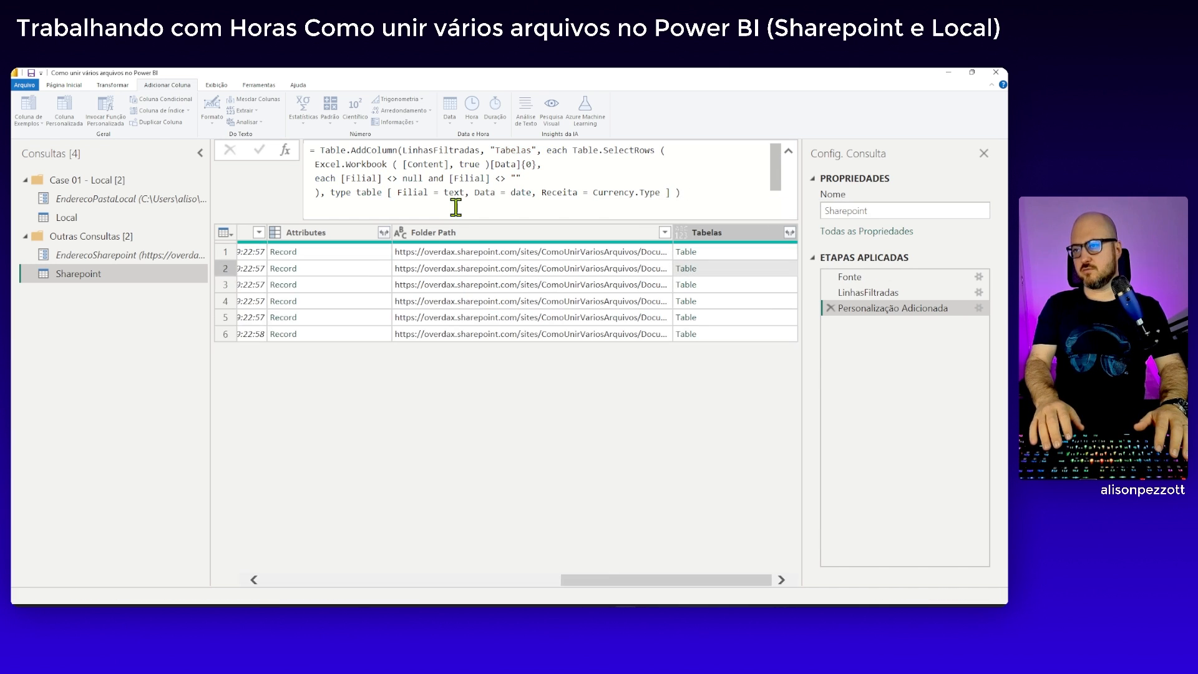
Preview the nested tables in rows 2 to 4 of the Tabelas column
{"action": "left_click", "coordinate": [783, 274]}
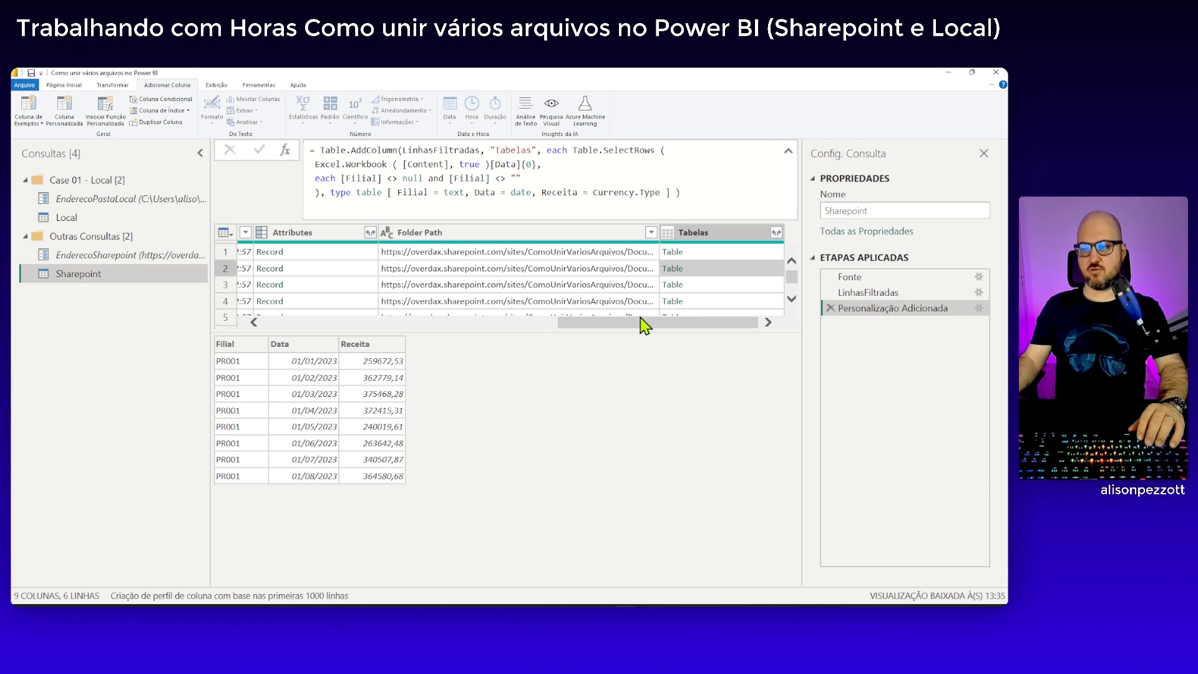
{"action": "left_click", "coordinate": [716, 290]}
{"action": "left_click", "coordinate": [716, 304]}
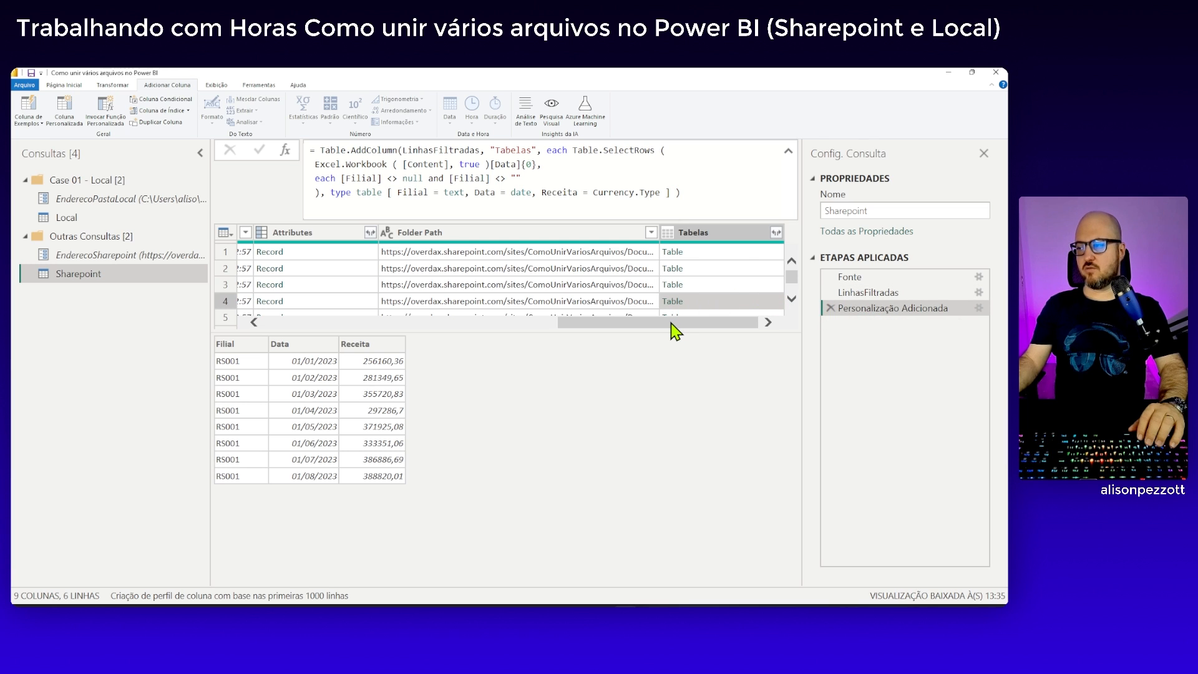
Rename the Personalização Adicionada step of the Sharepoint query to TabelasExtraidas
{"action": "right_click", "coordinate": [856, 312]}
{"action": "left_click", "coordinate": [626, 274]}
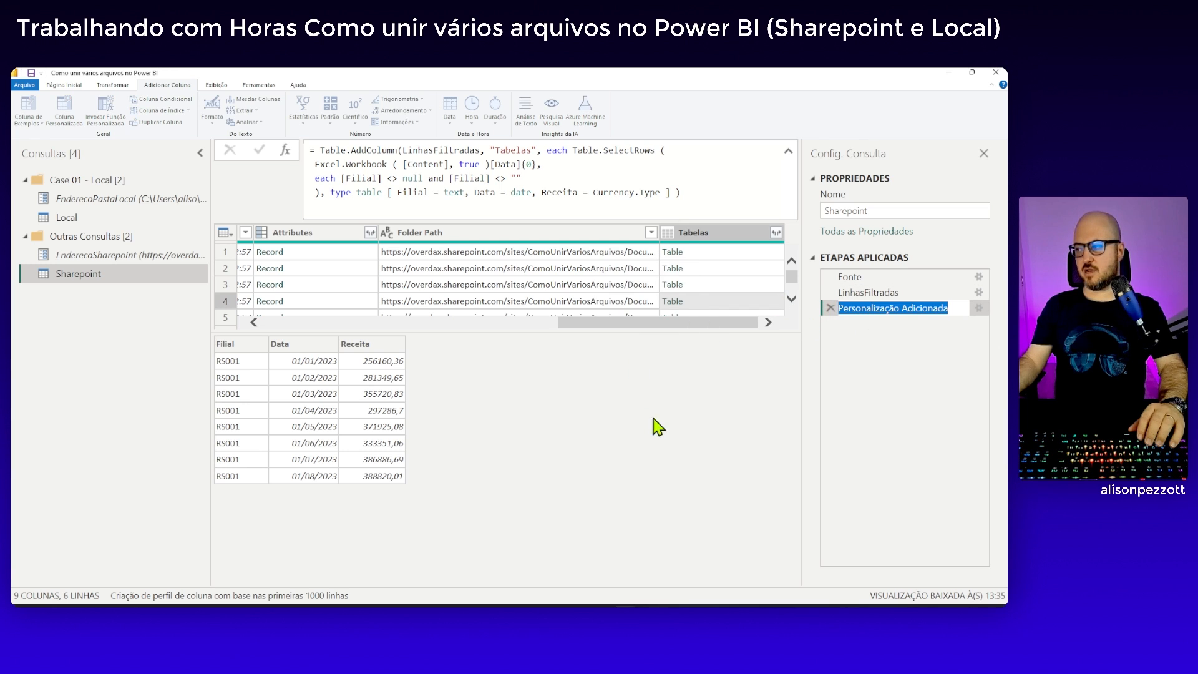
{"action": "type", "text": "Tabelas"}
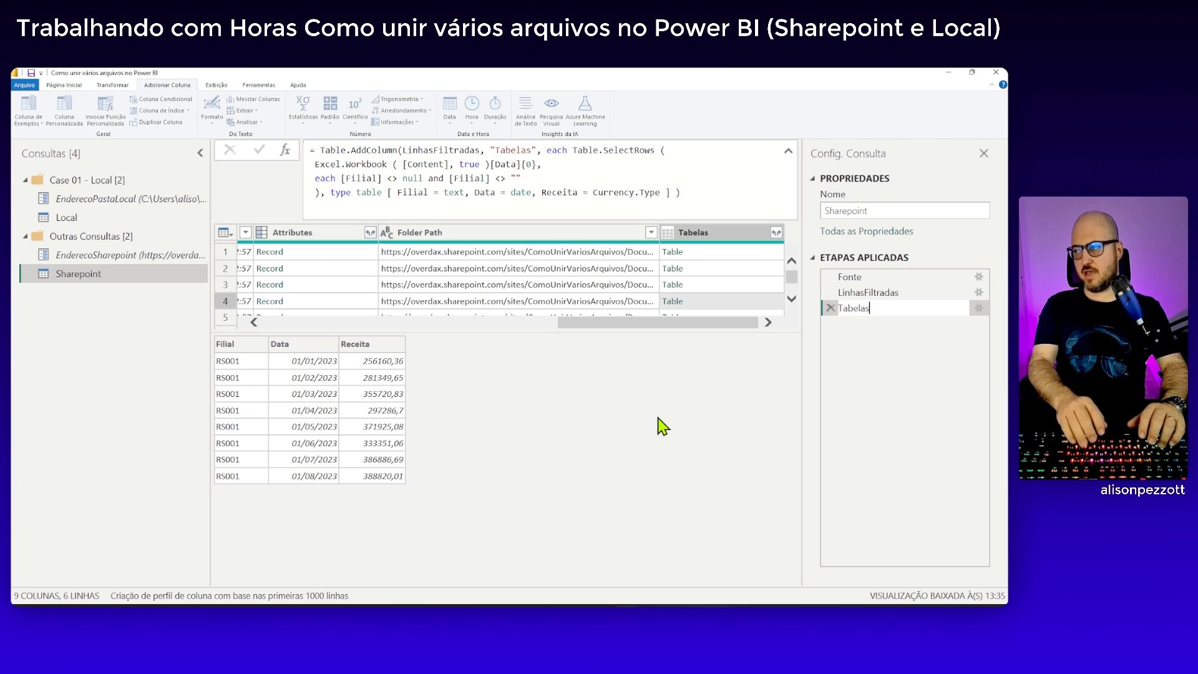
{"action": "type", "text": "Extraidas"}
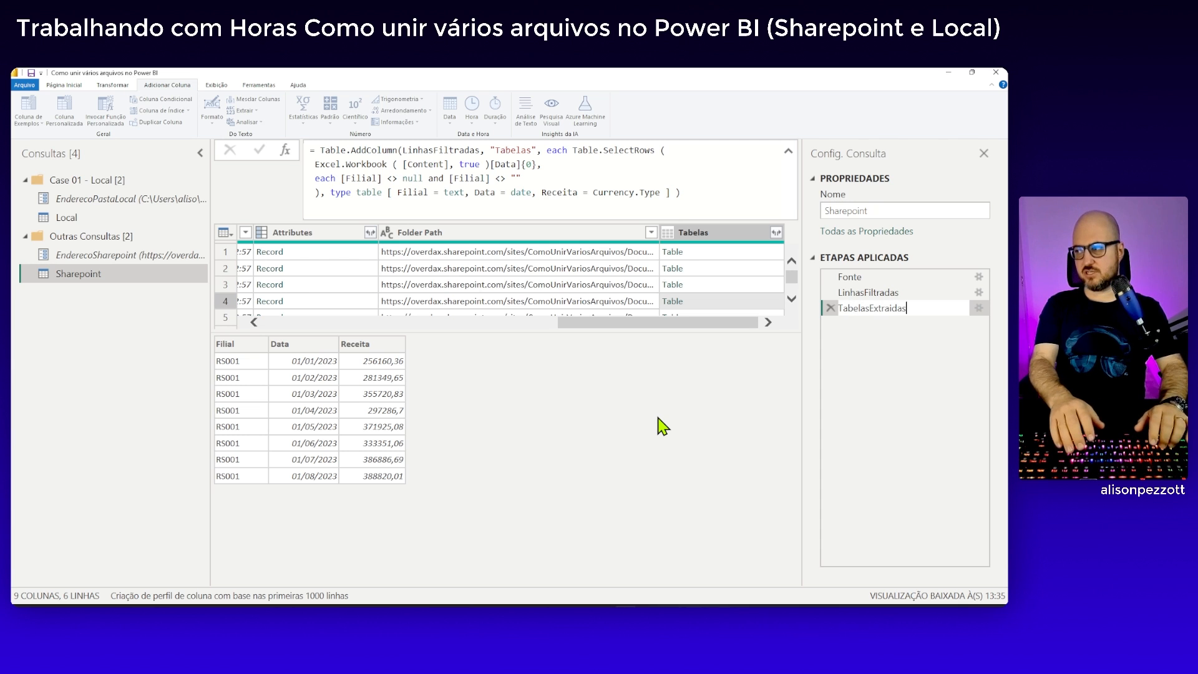
{"action": "key", "text": "Return"}
Remove all columns of the Sharepoint query except Tabelas
{"action": "left_click_drag", "start_coordinate": [680, 579], "coordinate": [736, 562]}
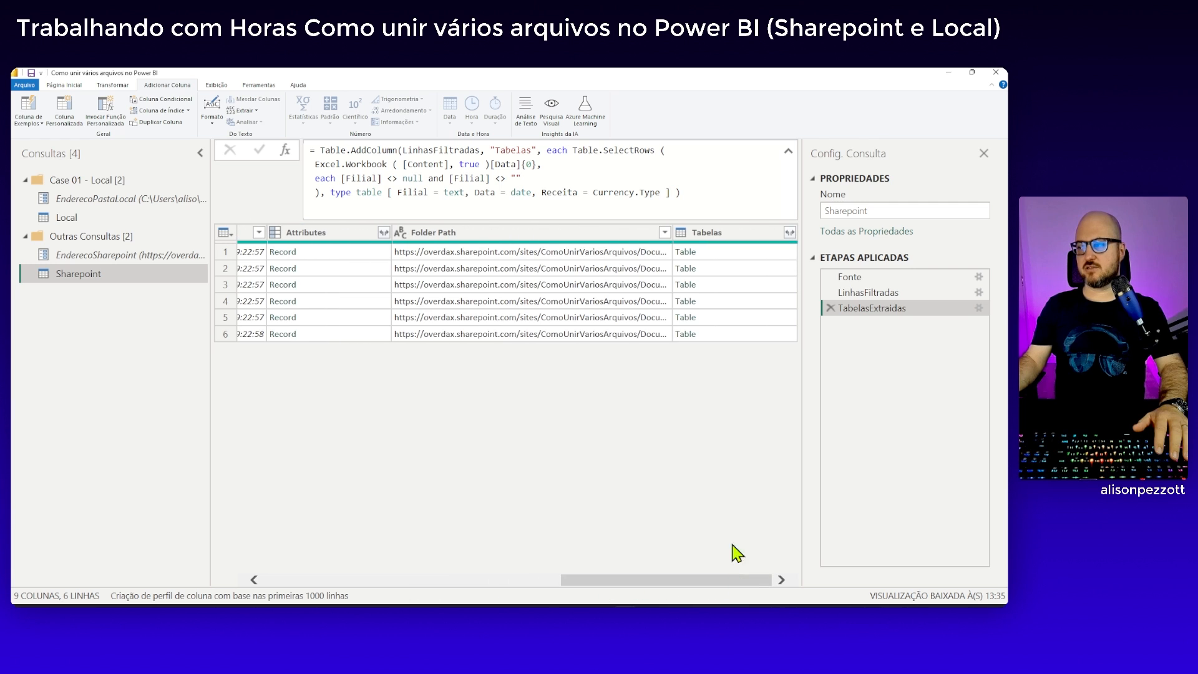
{"action": "left_click", "coordinate": [733, 237]}
{"action": "right_click", "coordinate": [741, 241]}
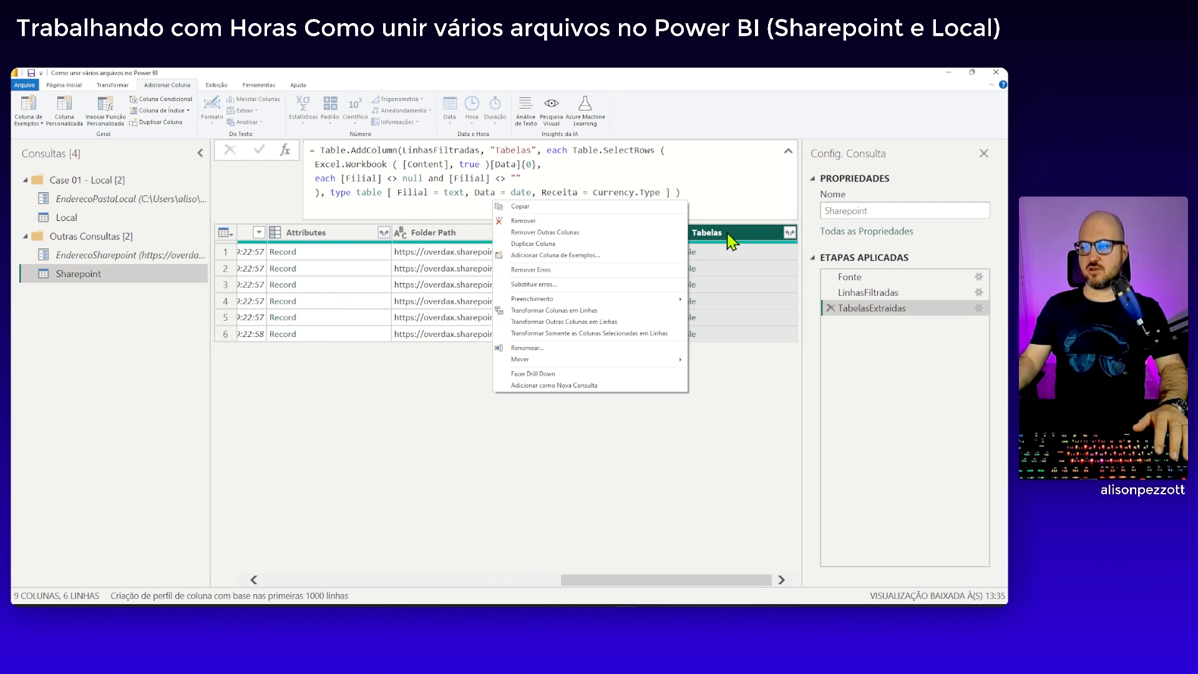
{"action": "left_click", "coordinate": [564, 234]}
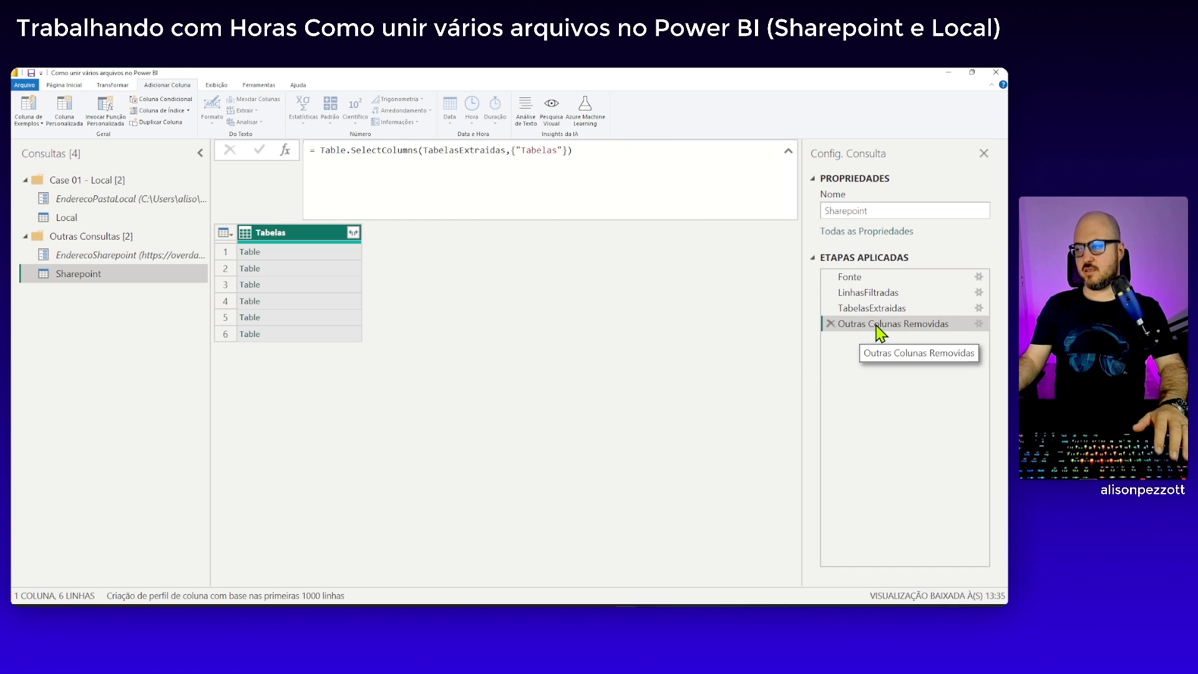
Rename the Outras Colunas Removidas step to OutrasColunasRemovidas, without spaces
{"action": "right_click", "coordinate": [899, 322]}
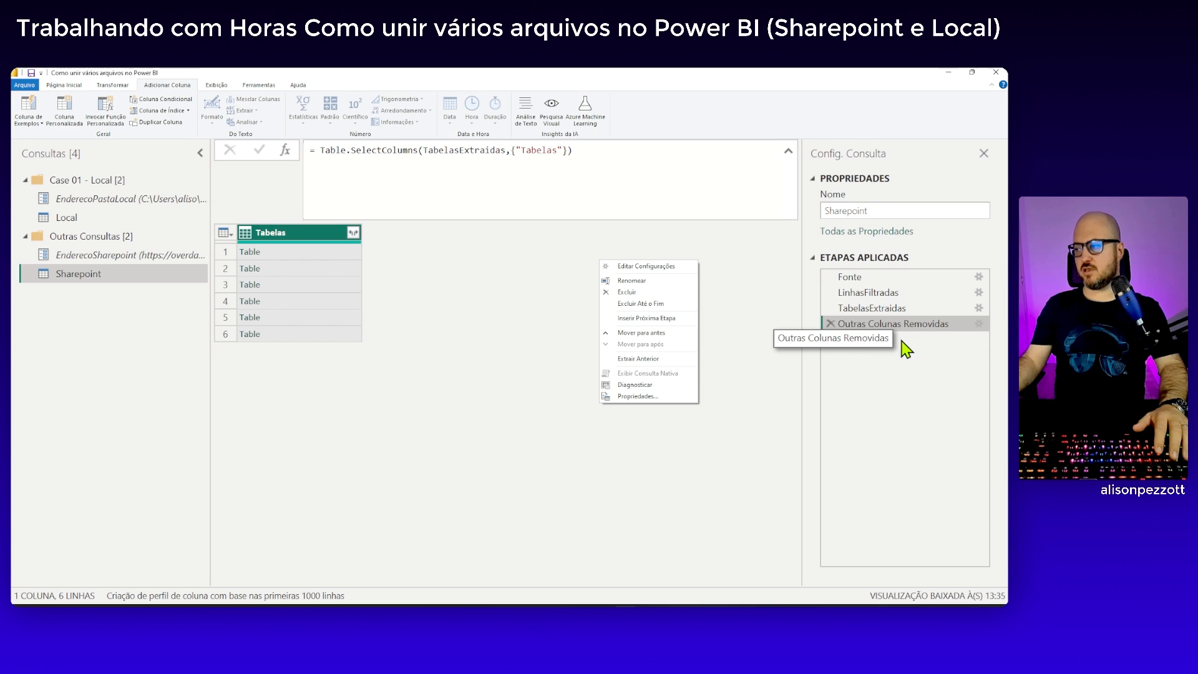
{"action": "left_click", "coordinate": [648, 281]}
{"action": "left_click", "coordinate": [868, 323]}
{"action": "key", "text": "BackSpace"}
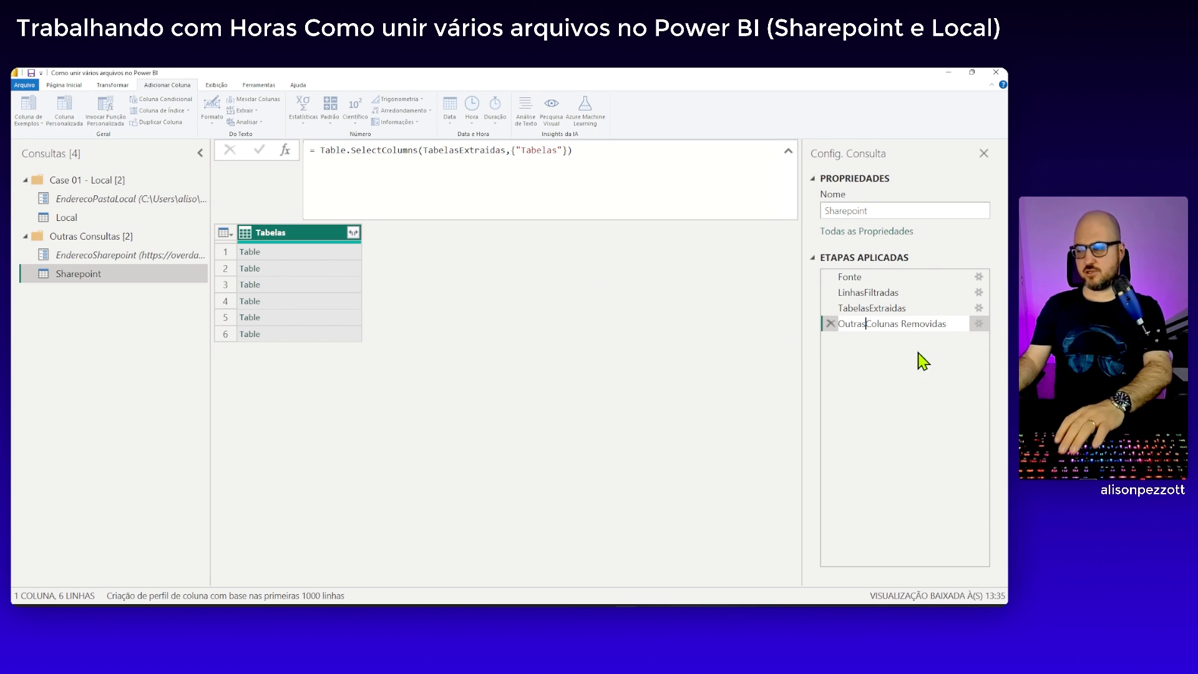
{"action": "left_click", "coordinate": [900, 323]}
{"action": "key", "text": "BackSpace"}
{"action": "key", "text": "Return"}
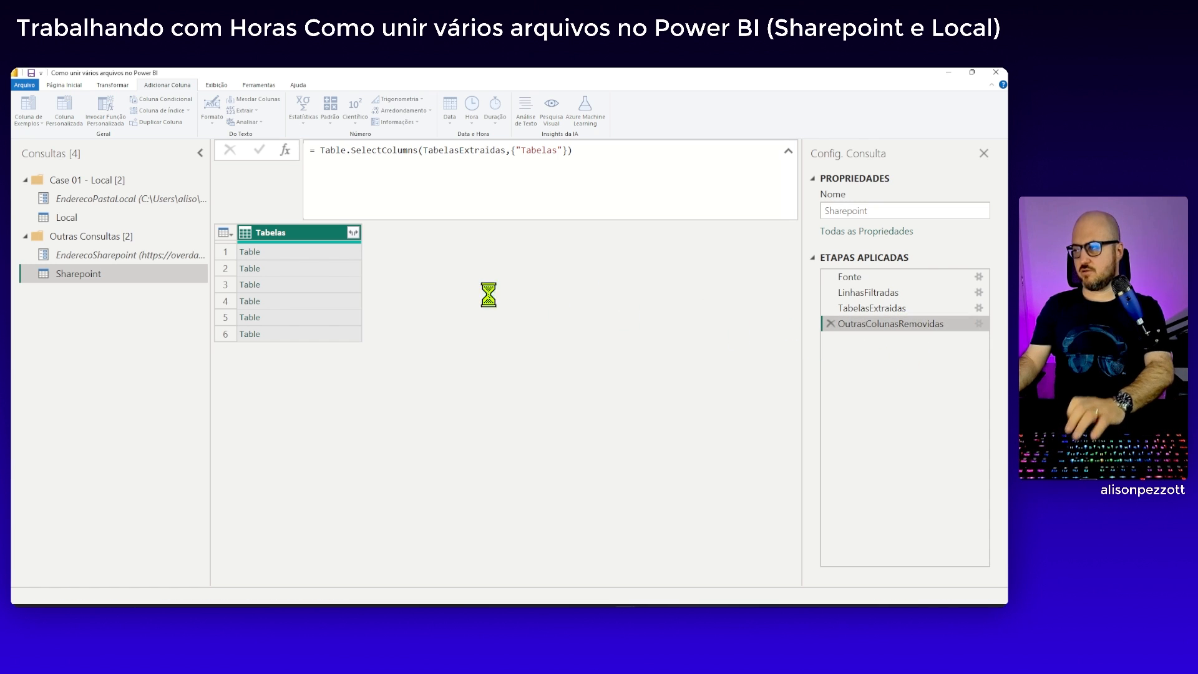
Expand Tabelas into Filial, Data and Receita without the original column name as prefix, and rename the step TabelasExpandido
{"action": "left_click", "coordinate": [353, 233]}
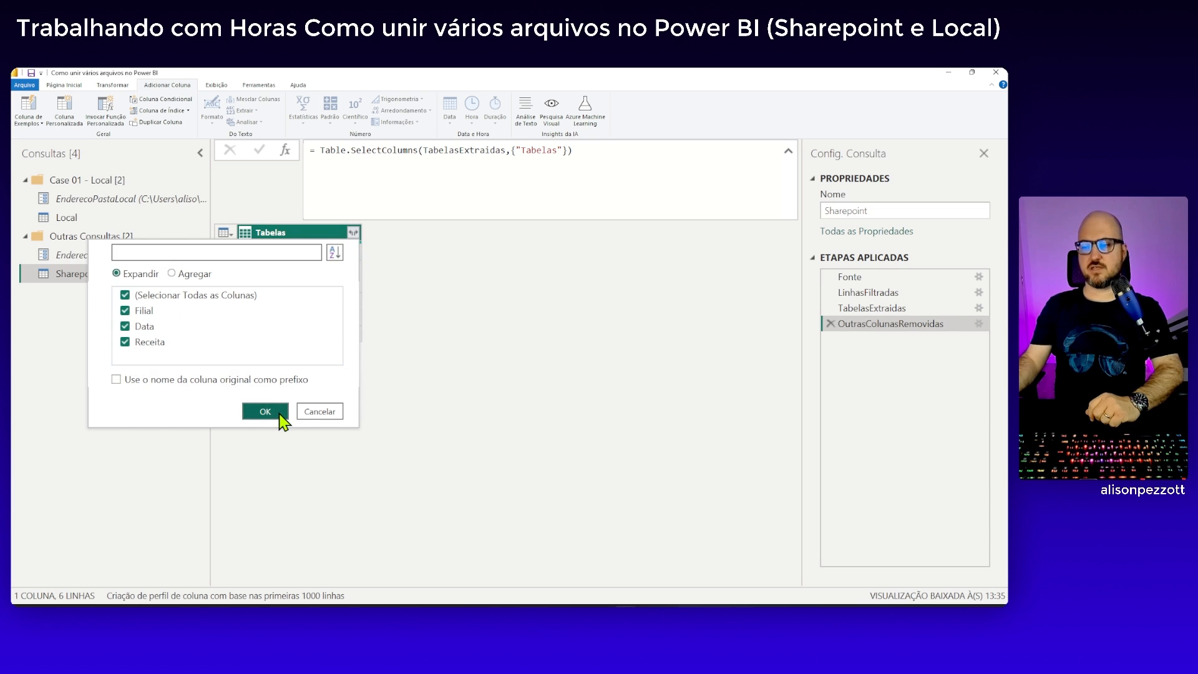
{"action": "left_click", "coordinate": [266, 411]}
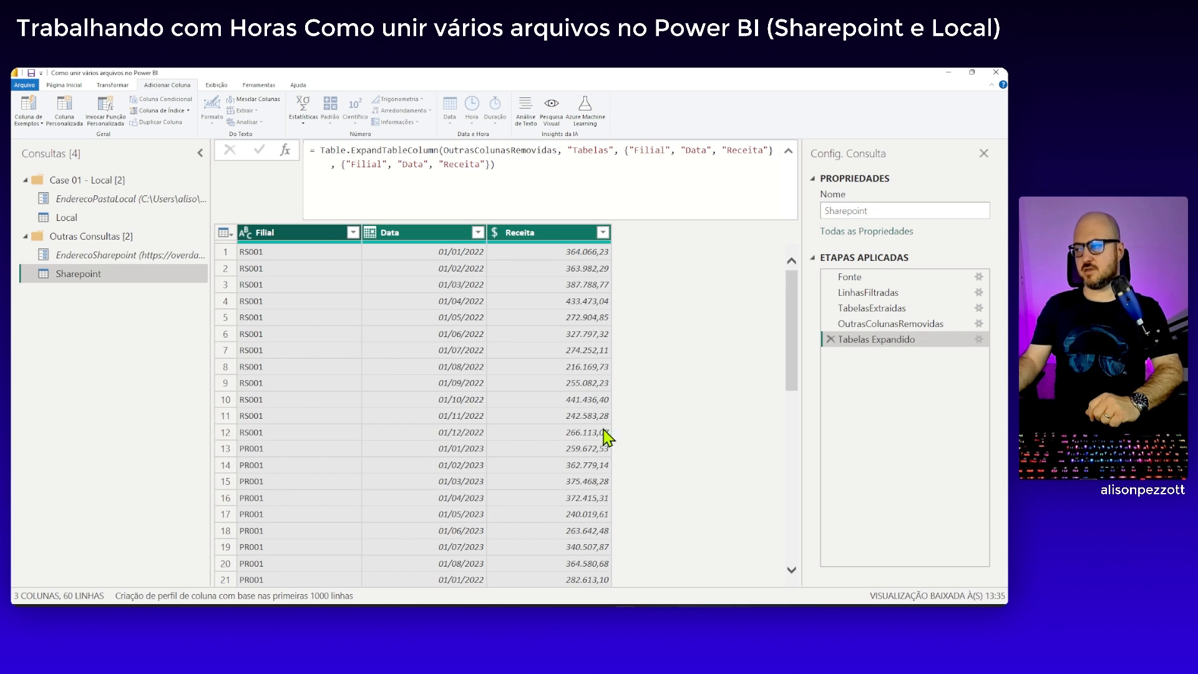
{"action": "right_click", "coordinate": [866, 341]}
{"action": "left_click", "coordinate": [643, 303]}
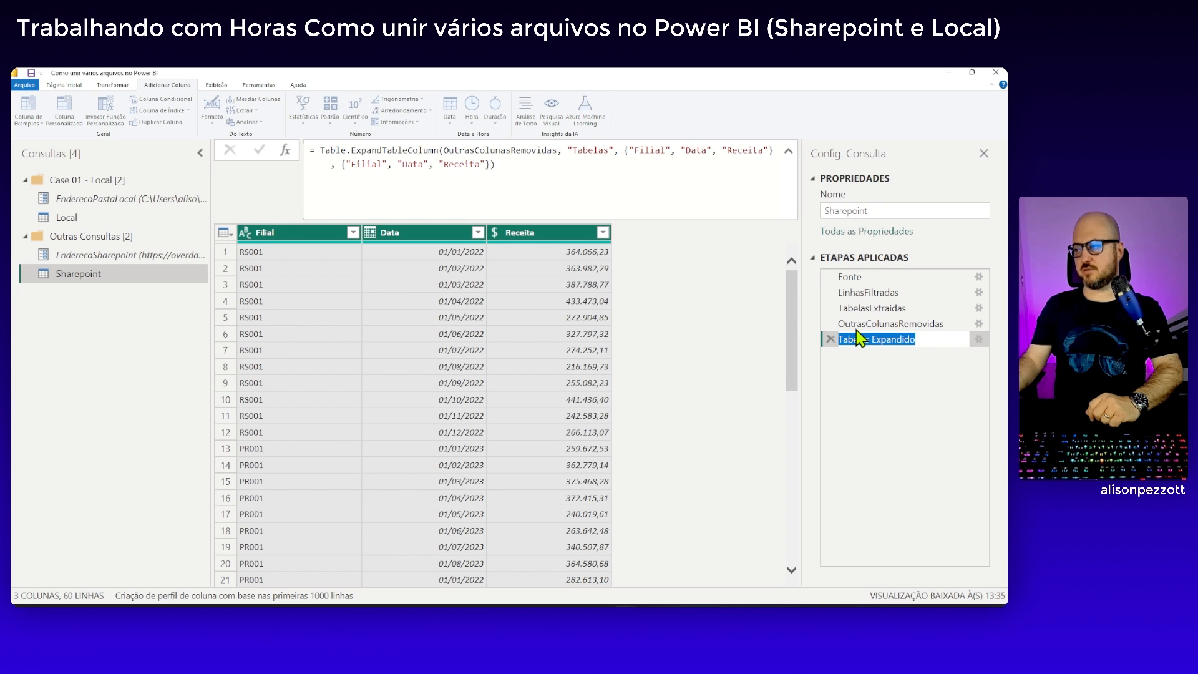
{"action": "left_click", "coordinate": [871, 339]}
{"action": "key", "text": "BackSpace"}
{"action": "key", "text": "Return"}
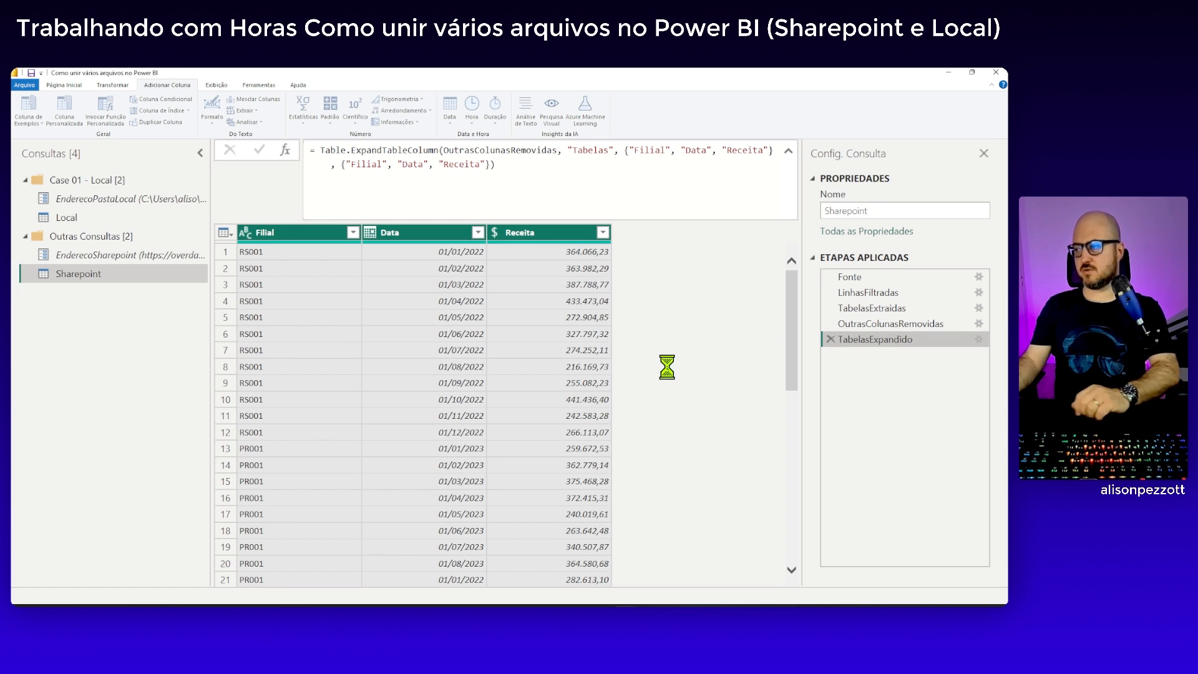
Review the combined Filial, Data and Receita rows of the Sharepoint query
{"action": "scroll", "coordinate": [380, 345], "scroll_direction": "down", "scroll_amount": 10}
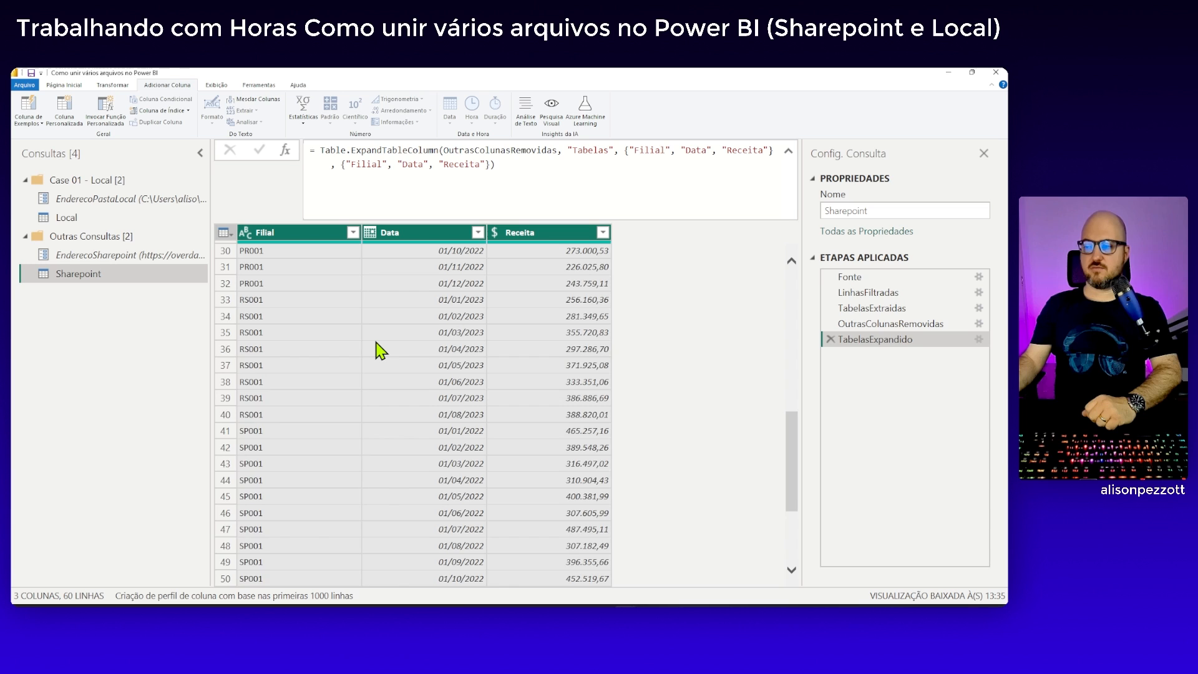
{"action": "scroll", "coordinate": [380, 351], "scroll_direction": "down", "scroll_amount": 4}
{"action": "scroll", "coordinate": [380, 350], "scroll_direction": "up", "scroll_amount": 13}
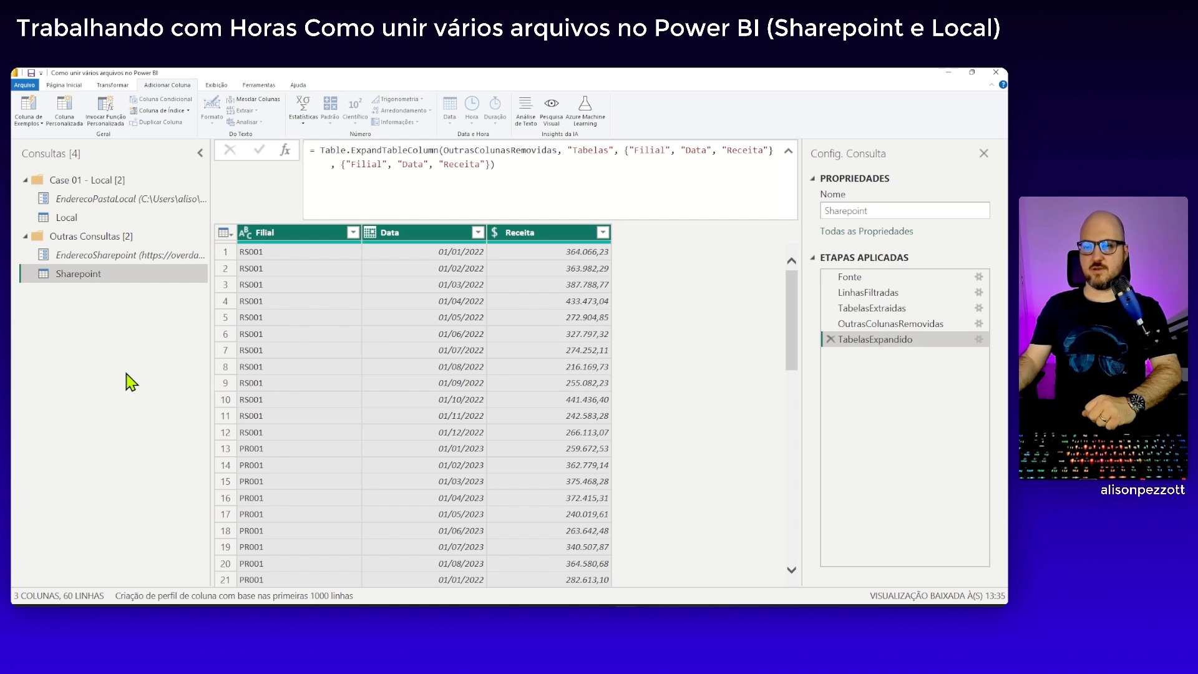
Move the EnderecoSharepoint parameter and the Sharepoint query into a new group named Case 02 - Sharepoint
{"action": "left_click", "coordinate": [78, 256]}
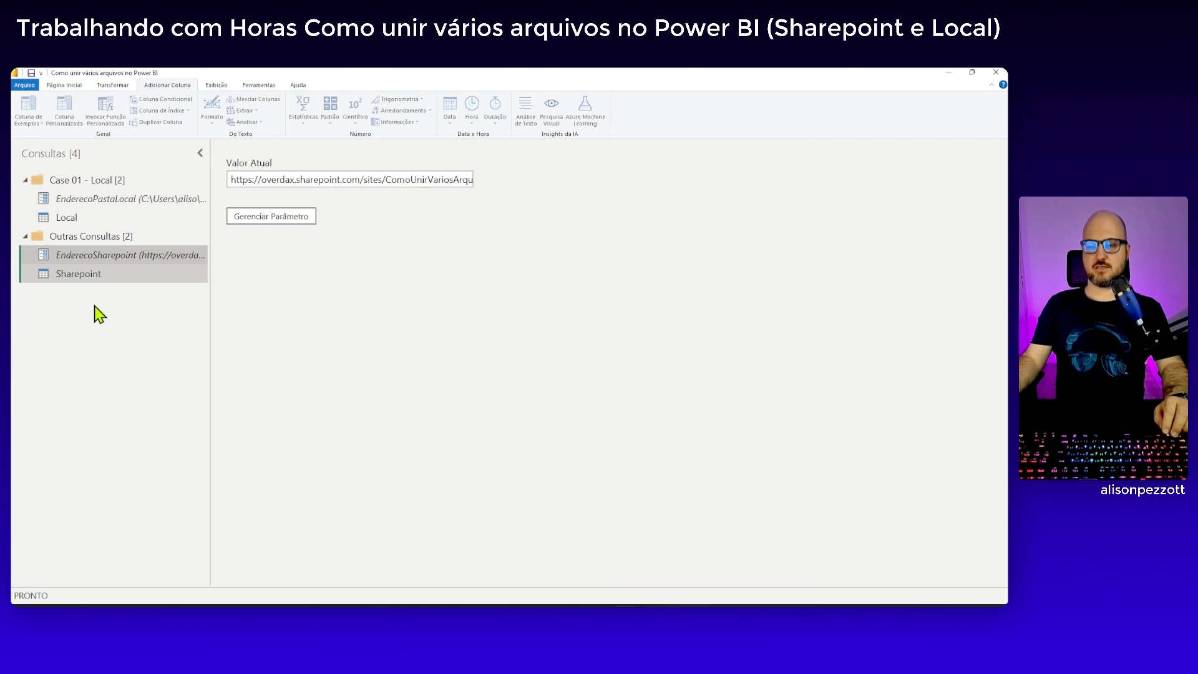
{"action": "right_click", "coordinate": [97, 261]}
{"action": "mouse_move", "coordinate": [125, 268]}
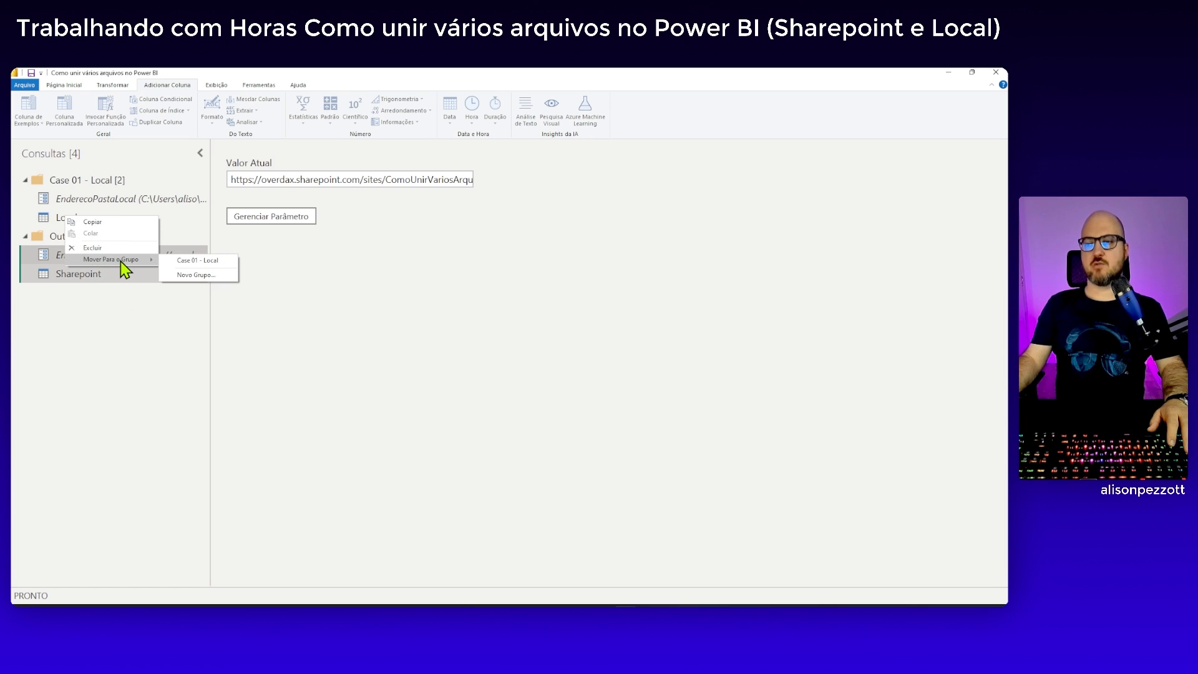
{"action": "left_click", "coordinate": [190, 275]}
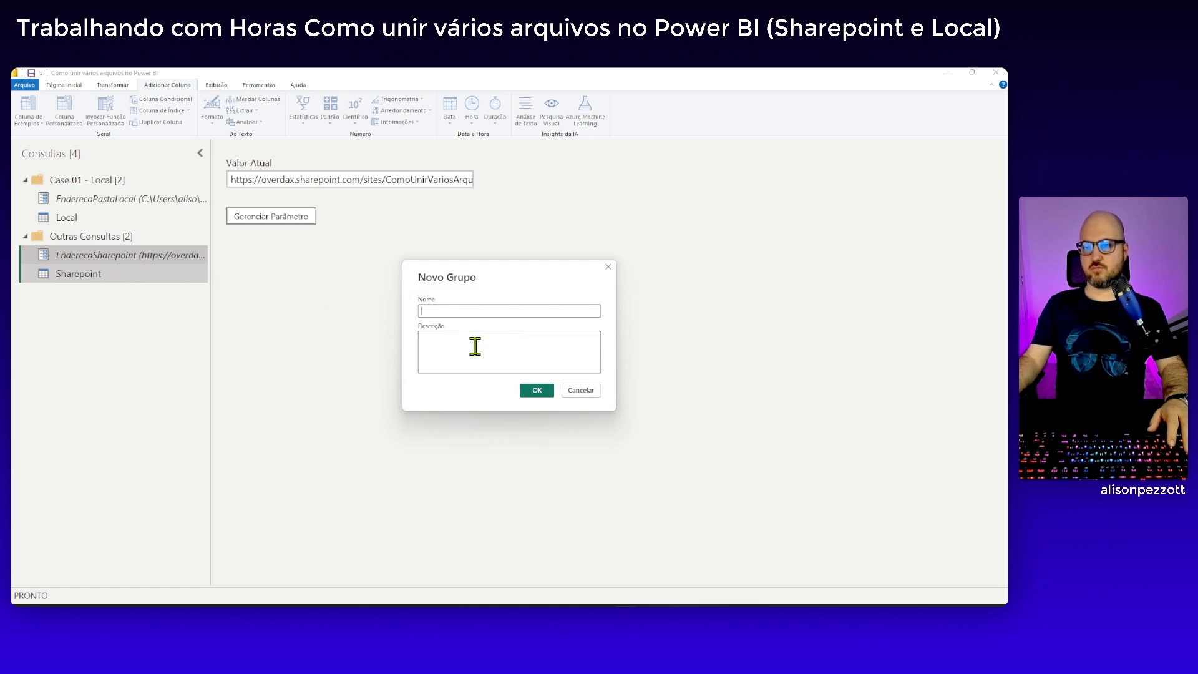
{"action": "type", "text": "Case"}
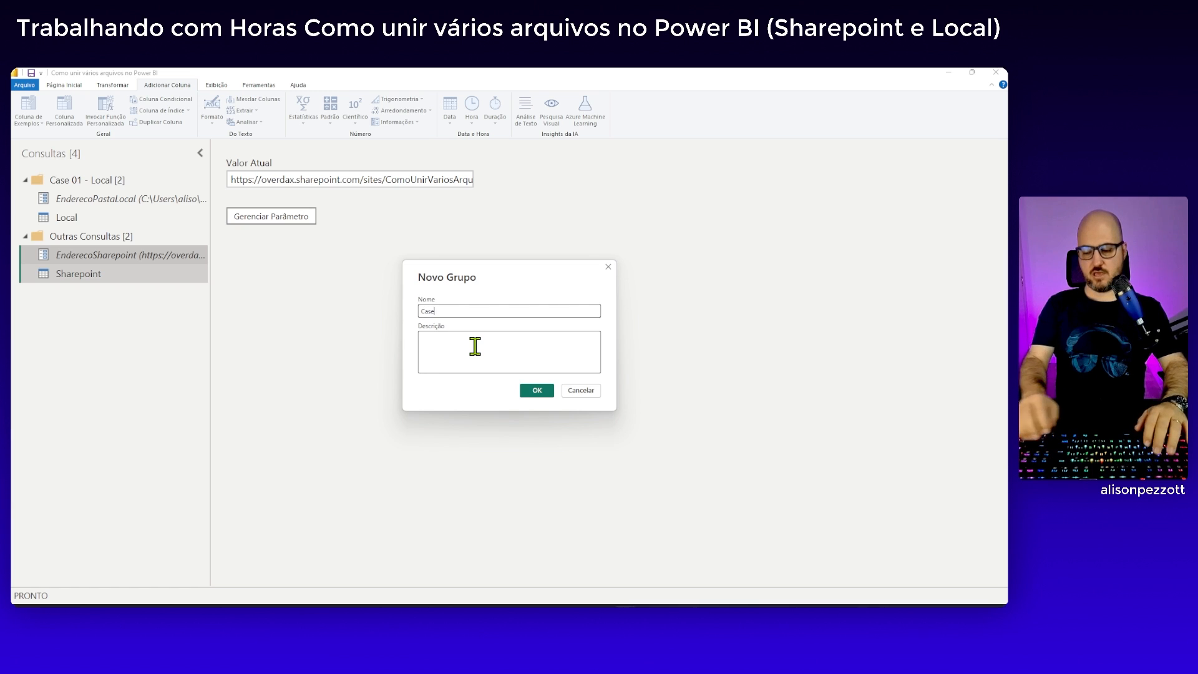
{"action": "type", "text": " 02 - Sharepoint"}
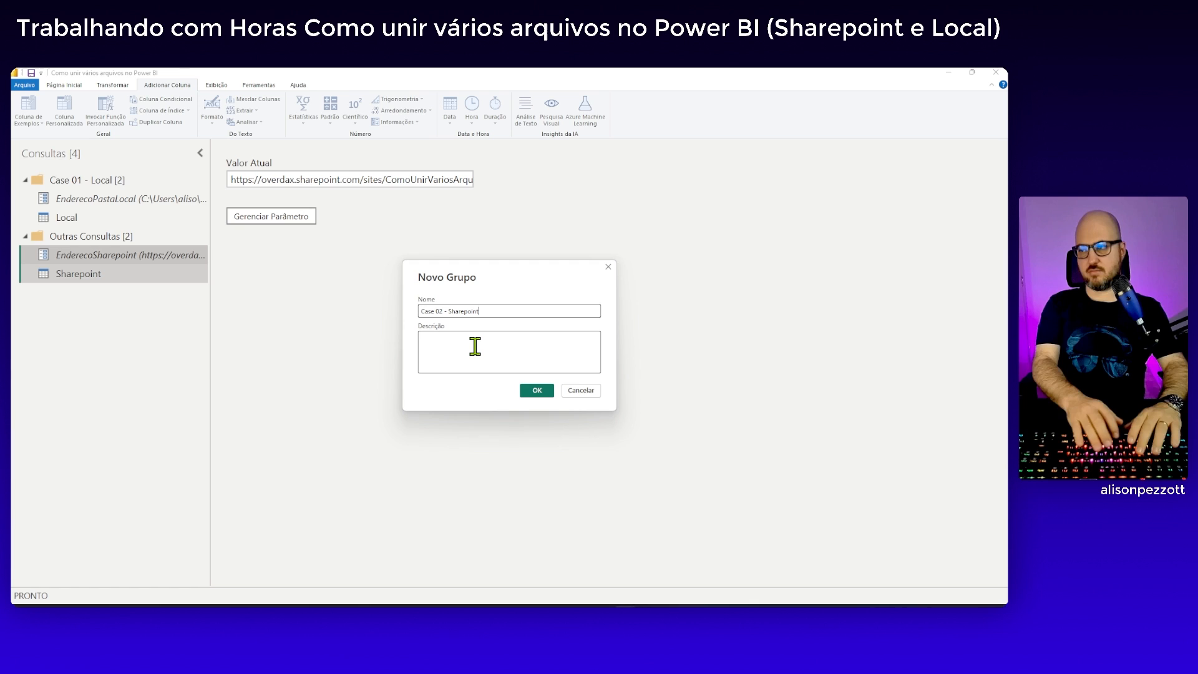
{"action": "left_click", "coordinate": [536, 391]}
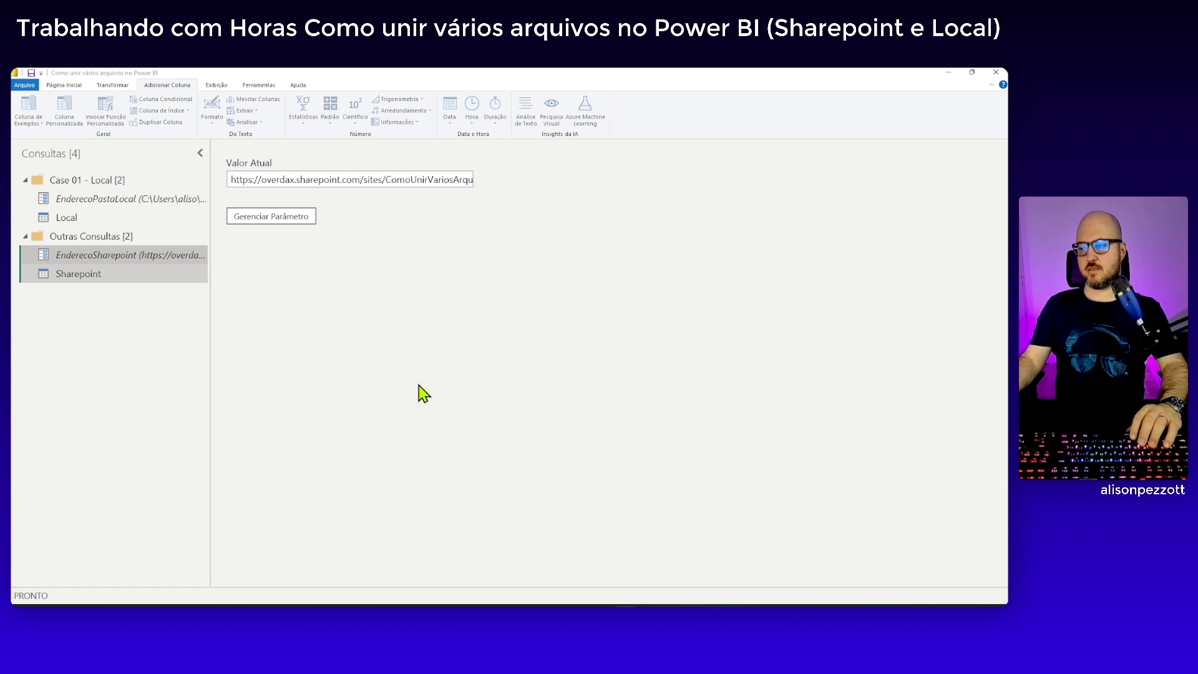
Create a new empty query group named Case 03 - Dados no Nome
{"action": "right_click", "coordinate": [99, 334]}
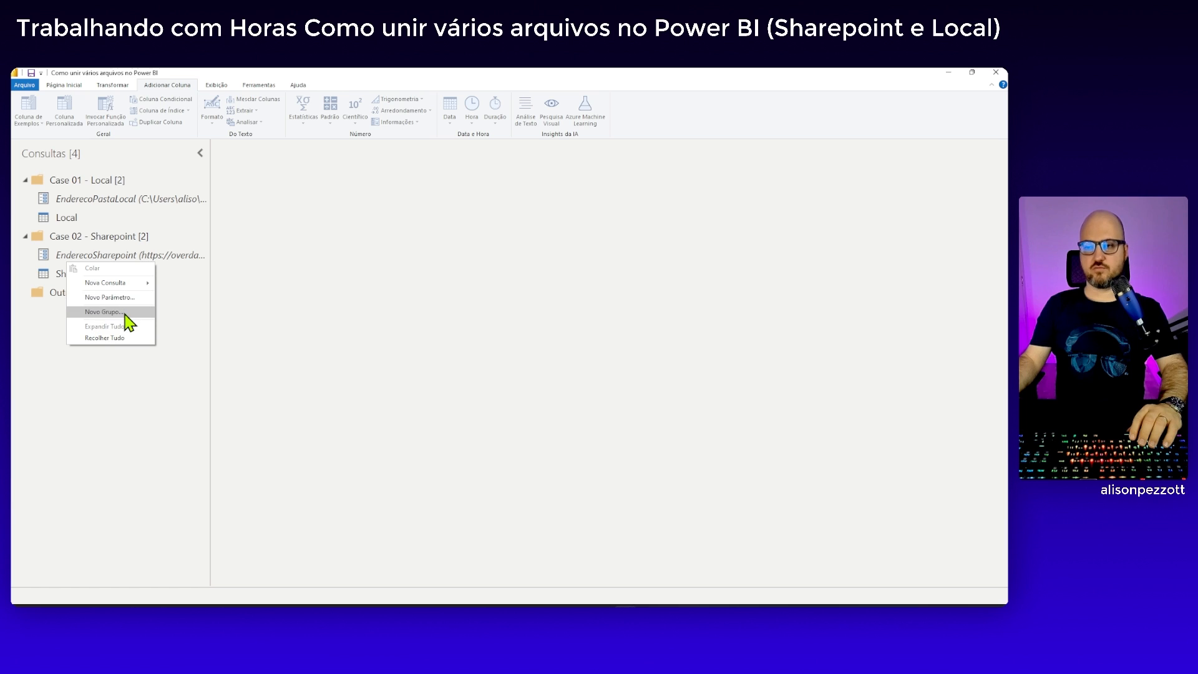
{"action": "left_click", "coordinate": [124, 313]}
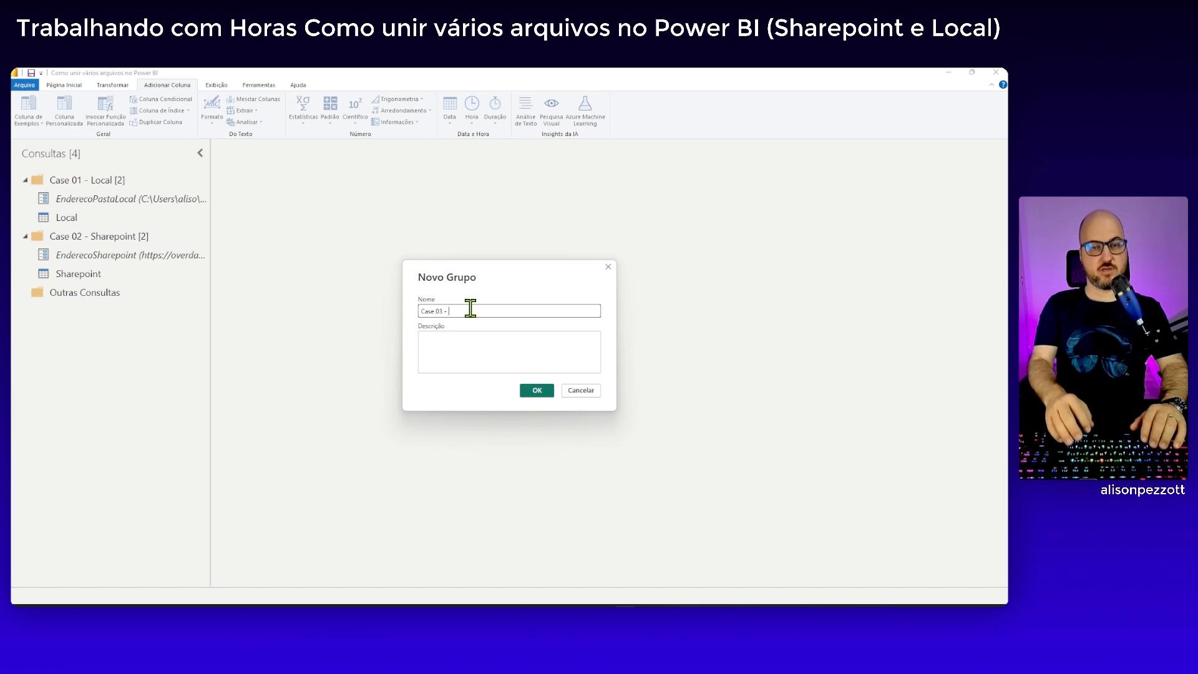
{"action": "type", "text": "Dados no"}
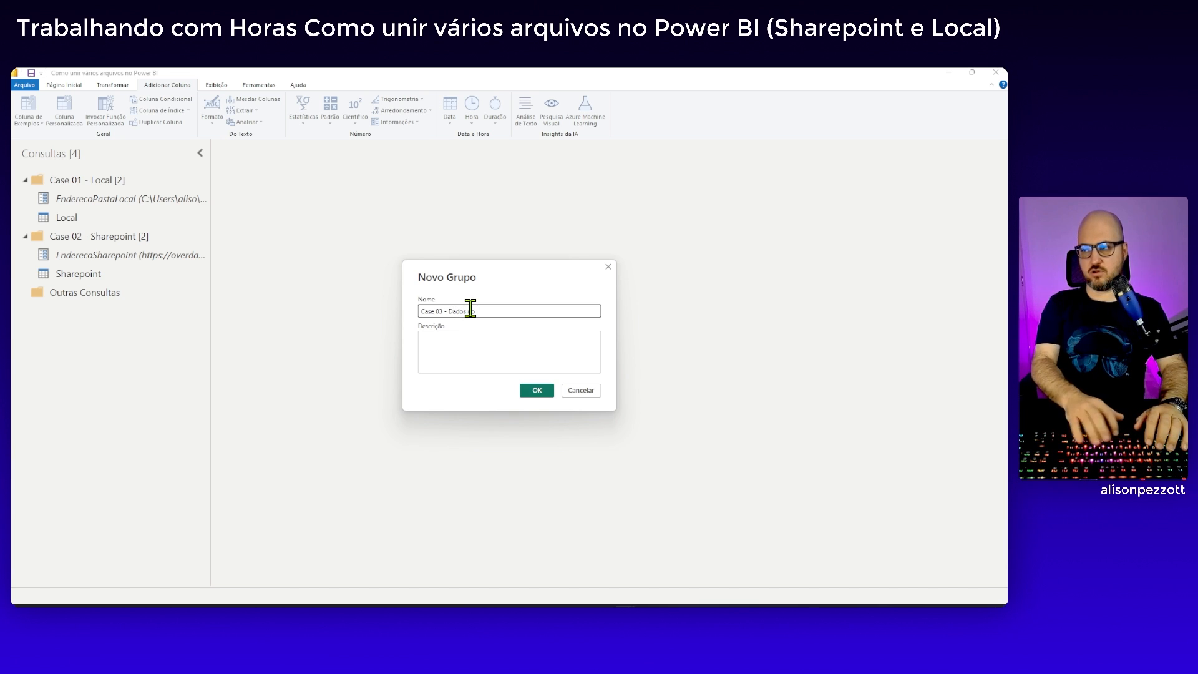
{"action": "type", "text": " Nome"}
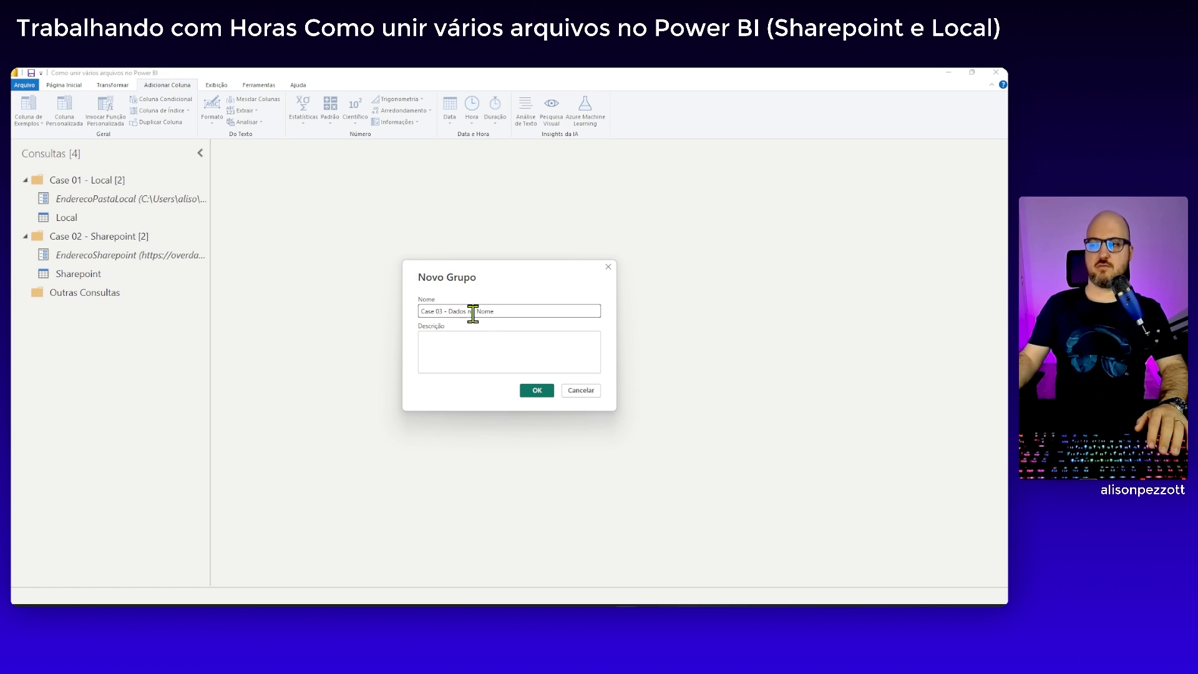
{"action": "left_click", "coordinate": [537, 390]}
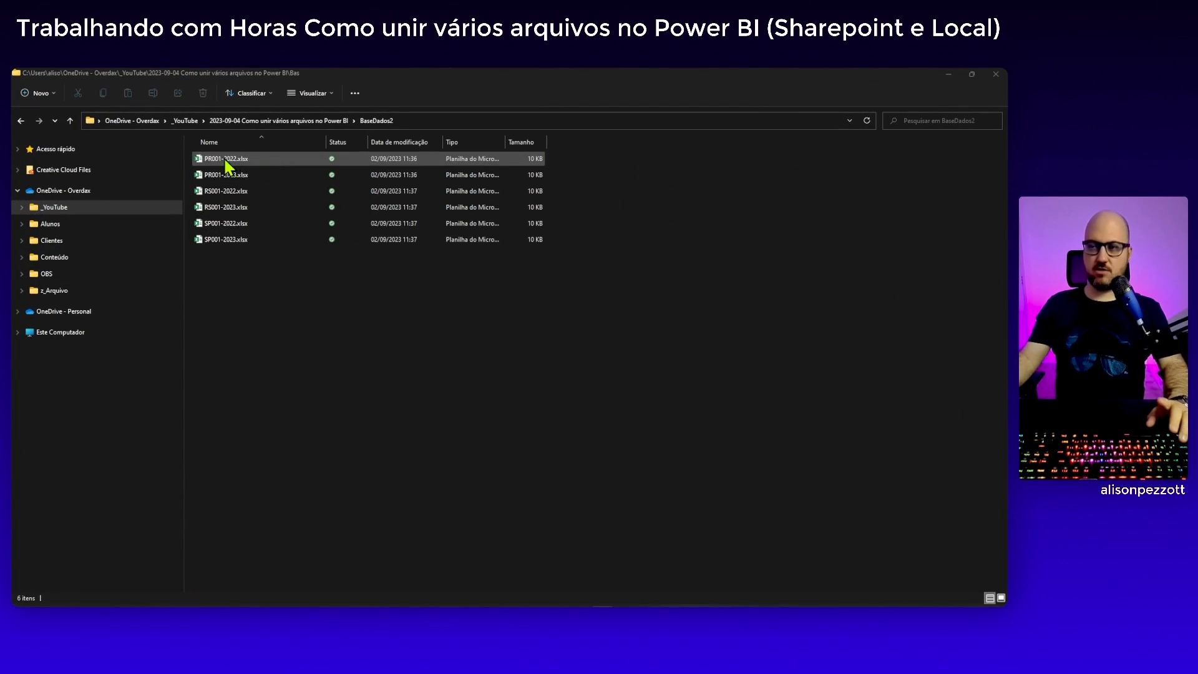
Open PR001-2023.xlsx from the BaseDados2 folder in Excel, examine its columns and close it
{"action": "double_click", "coordinate": [221, 174]}
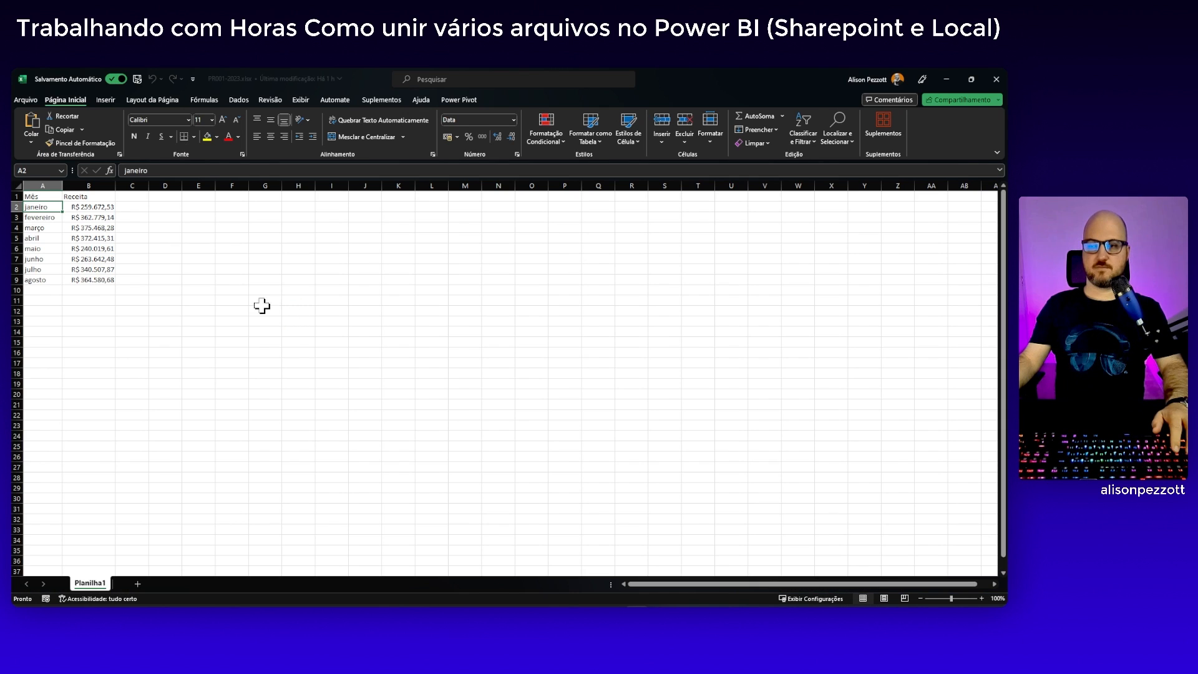
{"action": "left_click", "coordinate": [175, 269]}
{"action": "scroll", "coordinate": [178, 269], "scroll_direction": "up", "scroll_amount": 2, "text": "ctrl"}
{"action": "scroll", "coordinate": [178, 269], "scroll_direction": "up", "scroll_amount": 1, "text": "ctrl"}
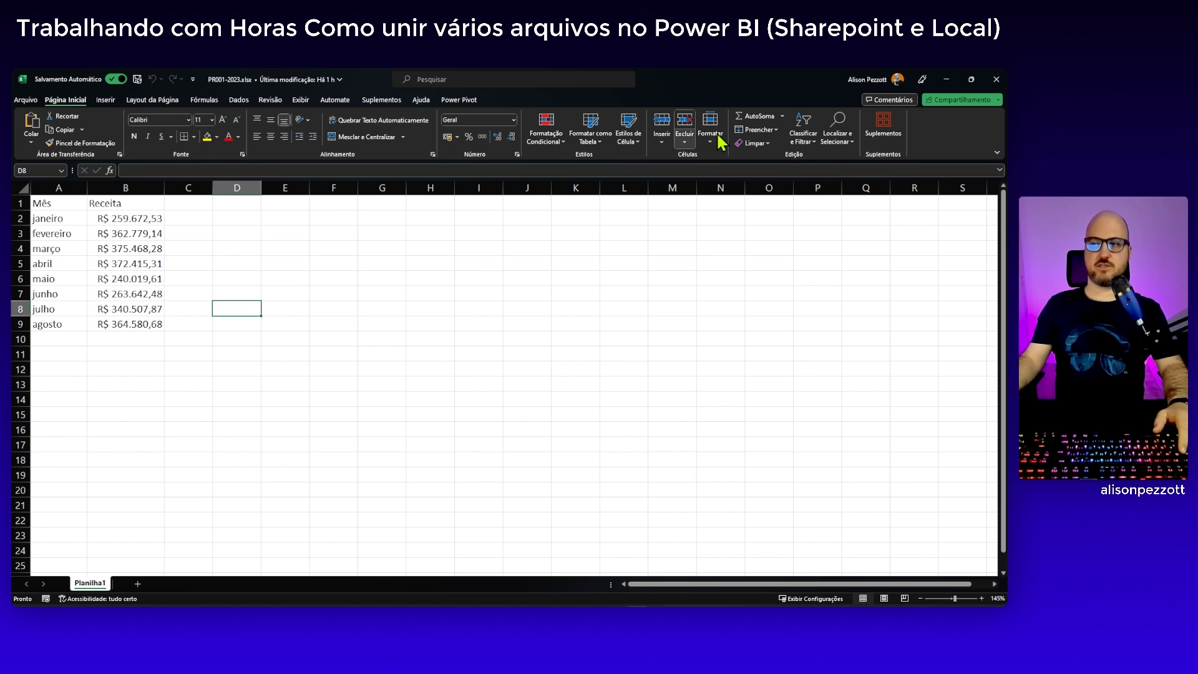
{"action": "left_click", "coordinate": [995, 80]}
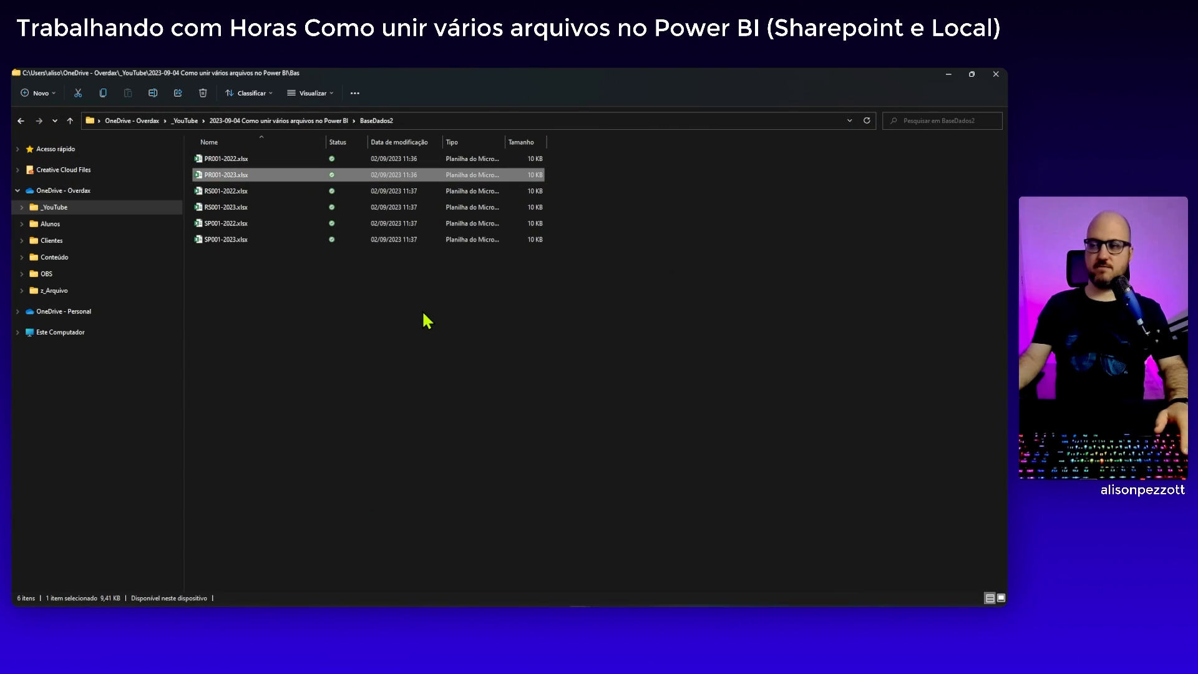
Copy the BaseDados2 folder path and, back in Power Query, start a parameter named EnderecoDadosNome in the Case 03 - Dados no Nome group
{"action": "left_click", "coordinate": [442, 123]}
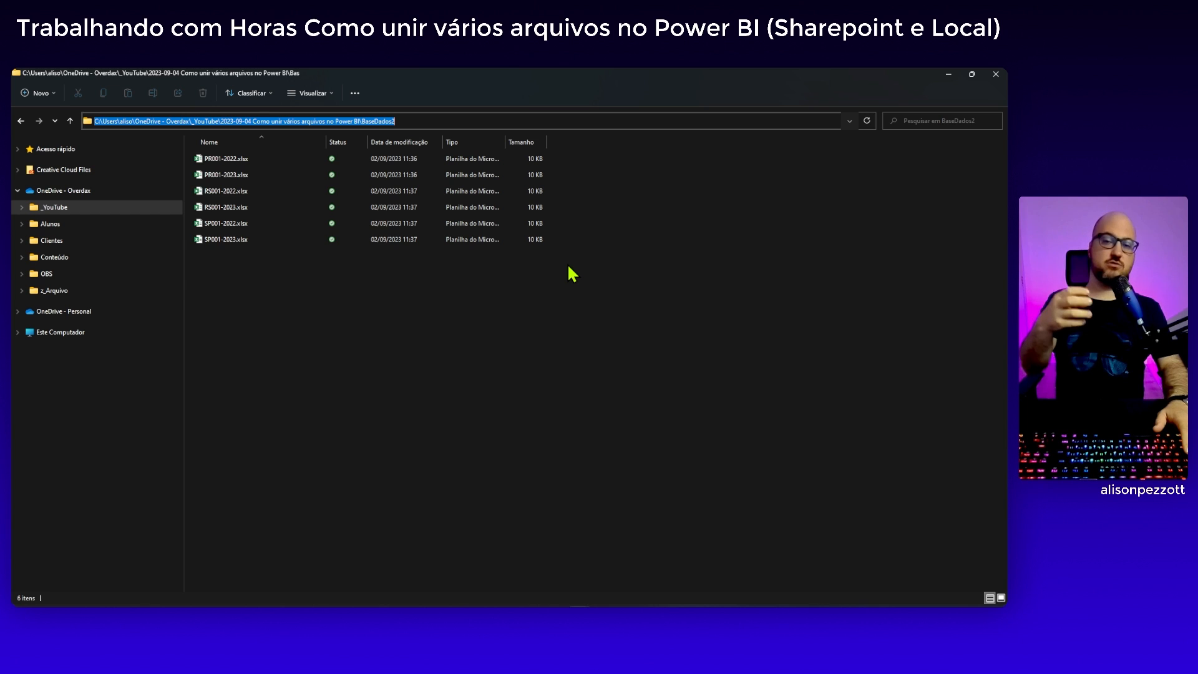
{"action": "left_click", "coordinate": [949, 74]}
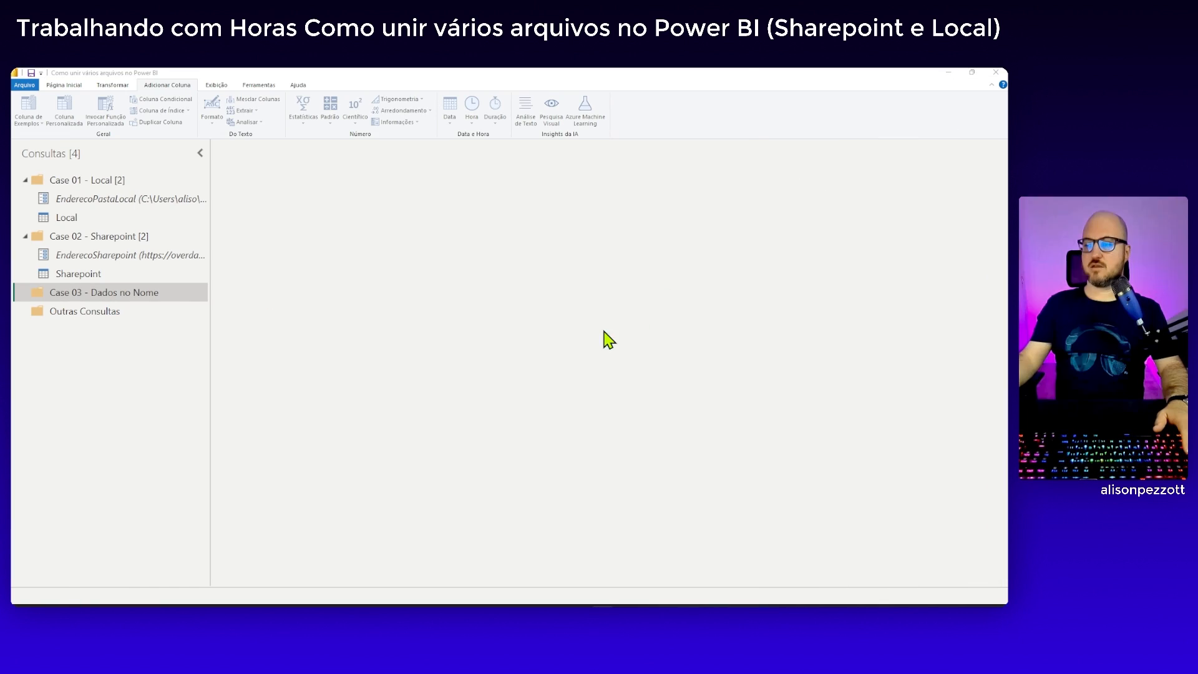
{"action": "right_click", "coordinate": [83, 305]}
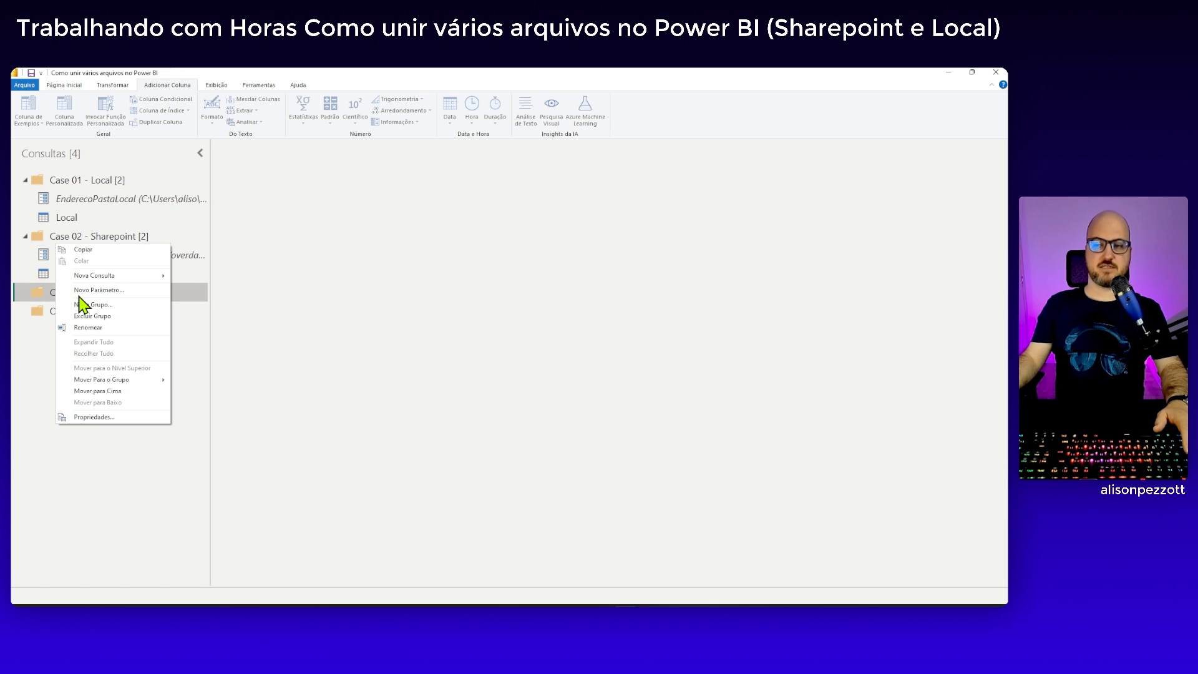
{"action": "left_click", "coordinate": [116, 293]}
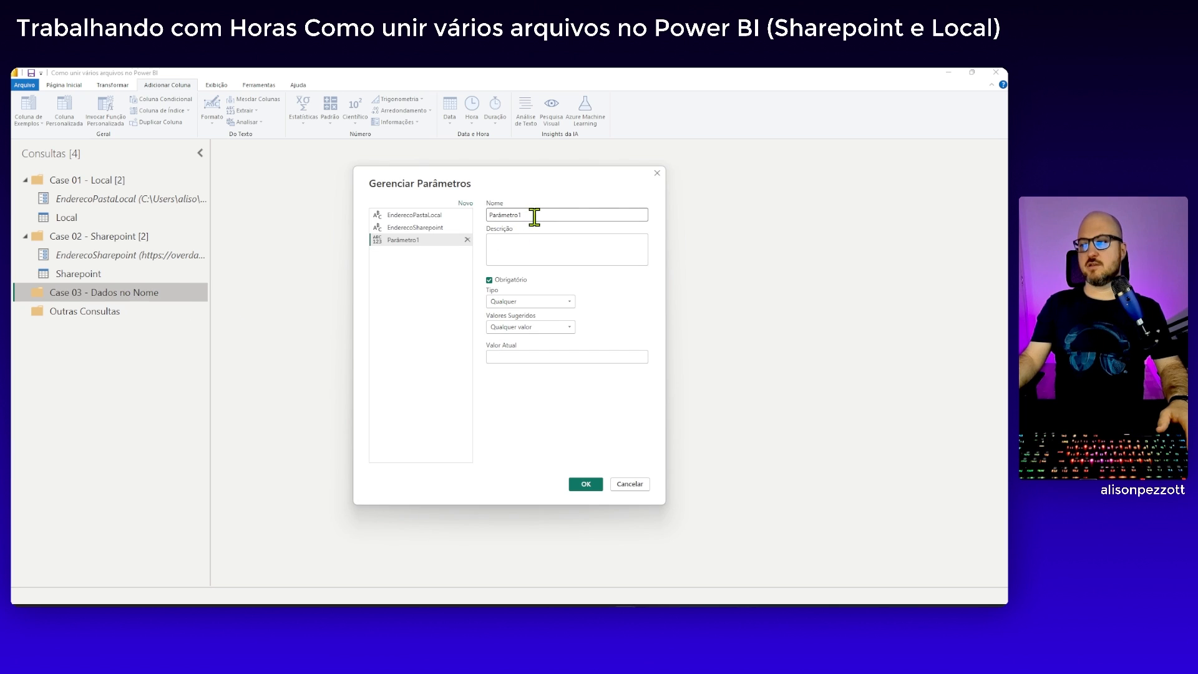
{"action": "left_click_drag", "start_coordinate": [518, 214], "coordinate": [486, 222]}
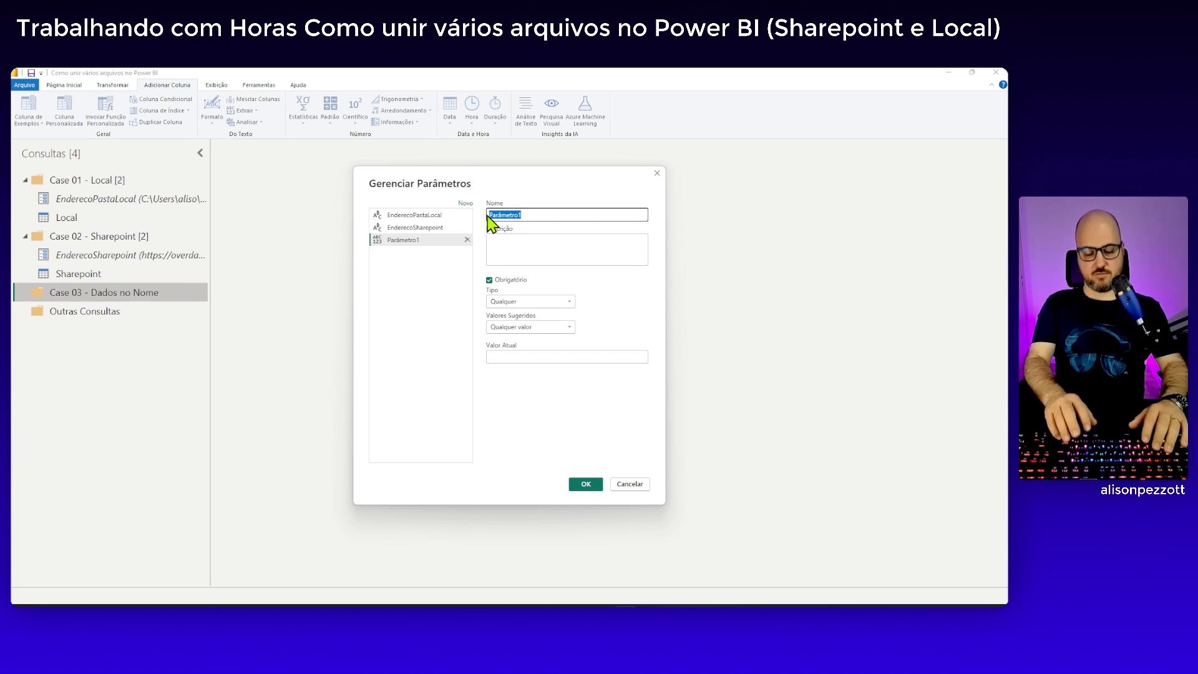
{"action": "type", "text": "Endereco"}
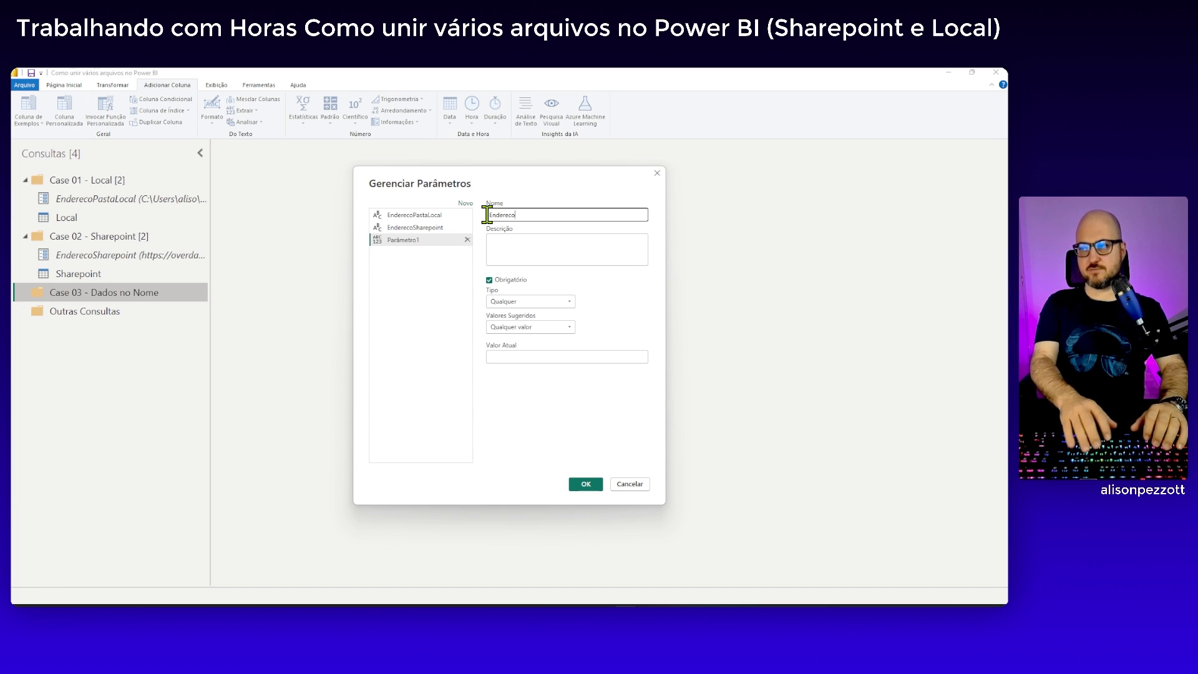
{"action": "type", "text": "Dados"}
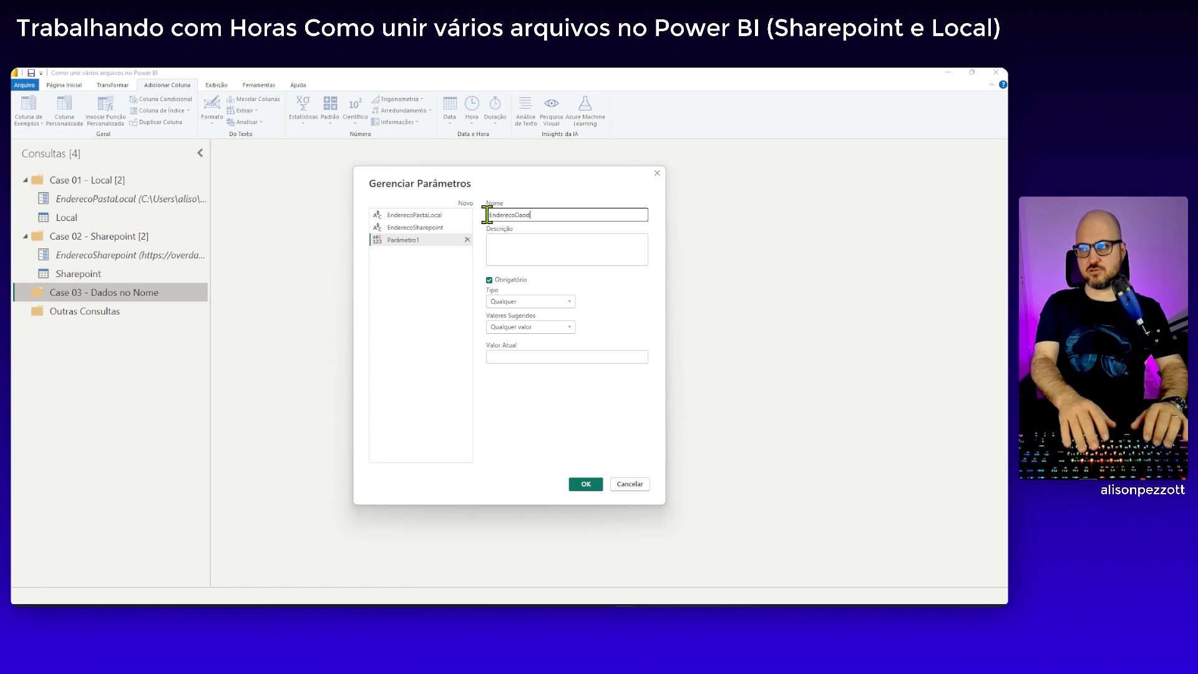
{"action": "type", "text": "Nome"}
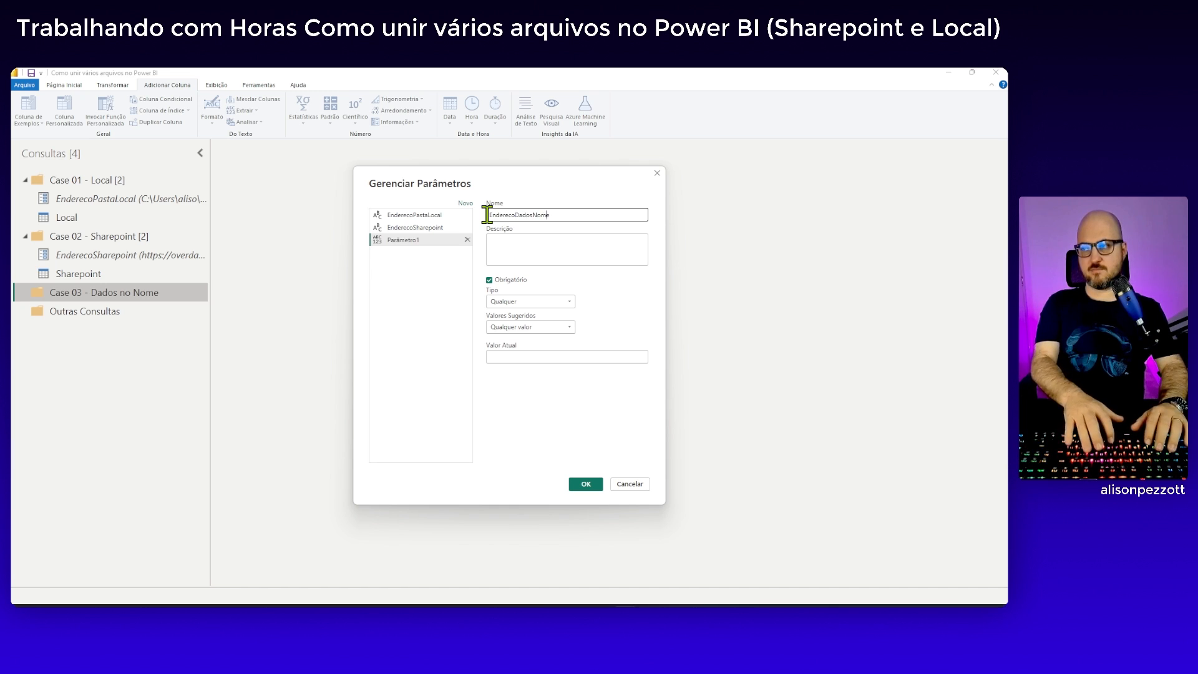
Make the EnderecoDadosNome parameter optional, of type Texto, with the copied BaseDados2 folder path as its current value
{"action": "left_click", "coordinate": [503, 279]}
{"action": "left_click", "coordinate": [529, 302]}
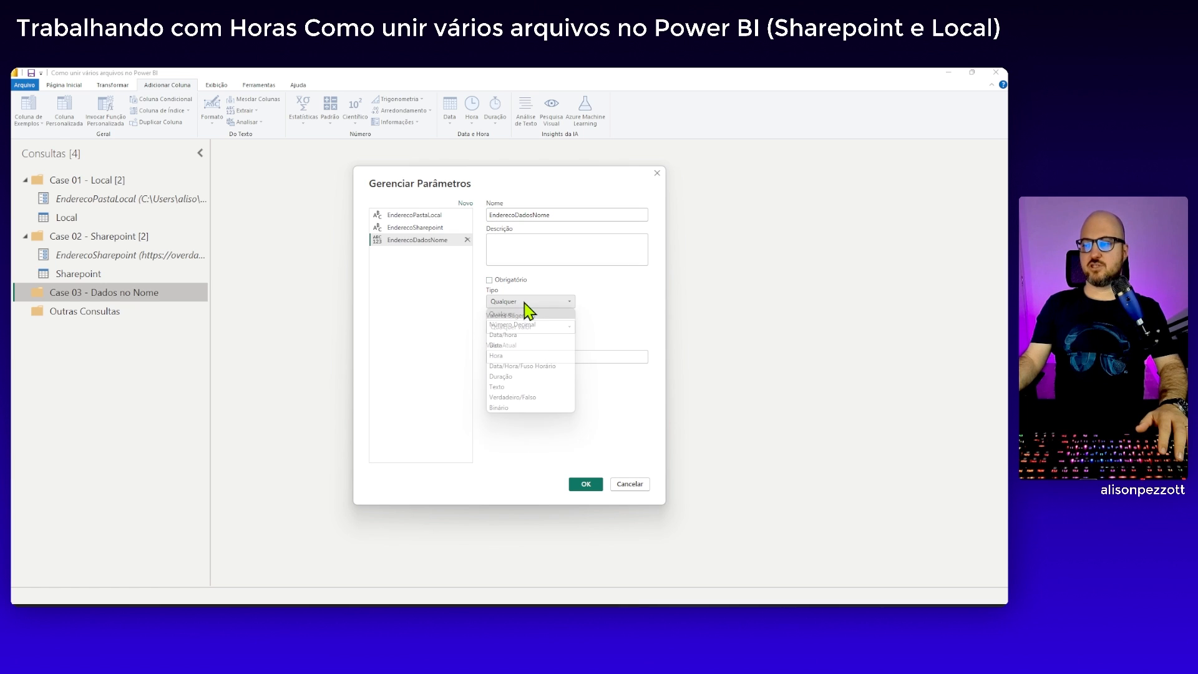
{"action": "left_click", "coordinate": [521, 387]}
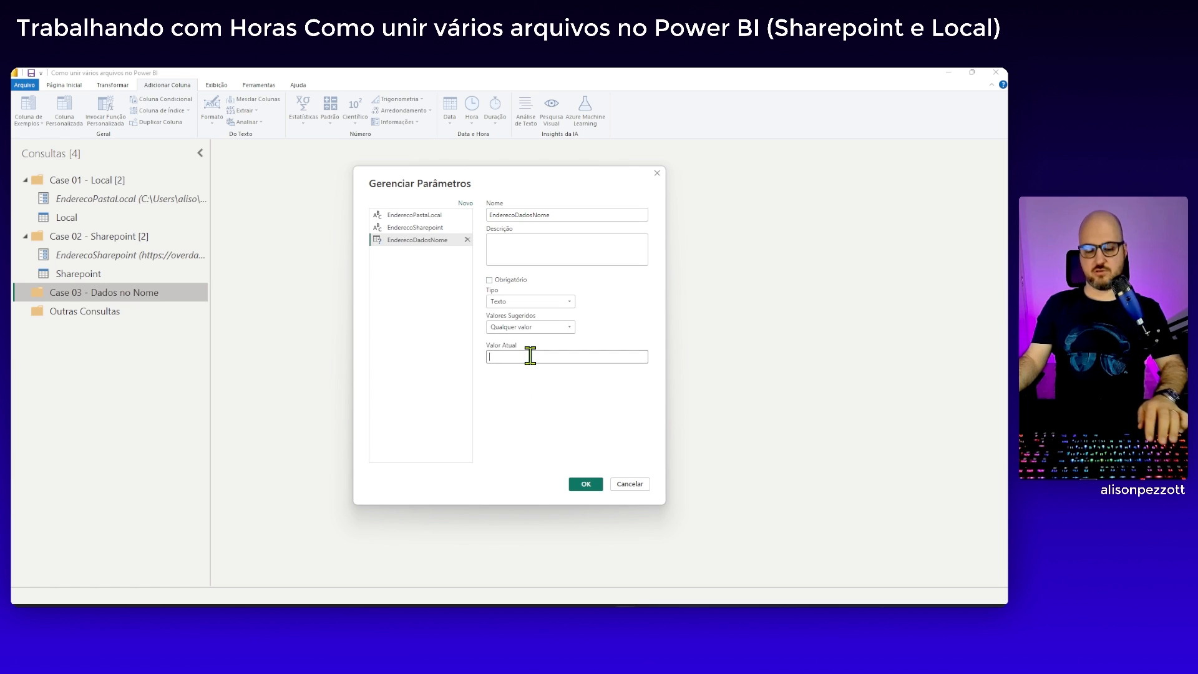
{"action": "left_click", "coordinate": [530, 355]}
{"action": "key", "text": "ctrl+v"}
{"action": "left_click", "coordinate": [586, 485]}
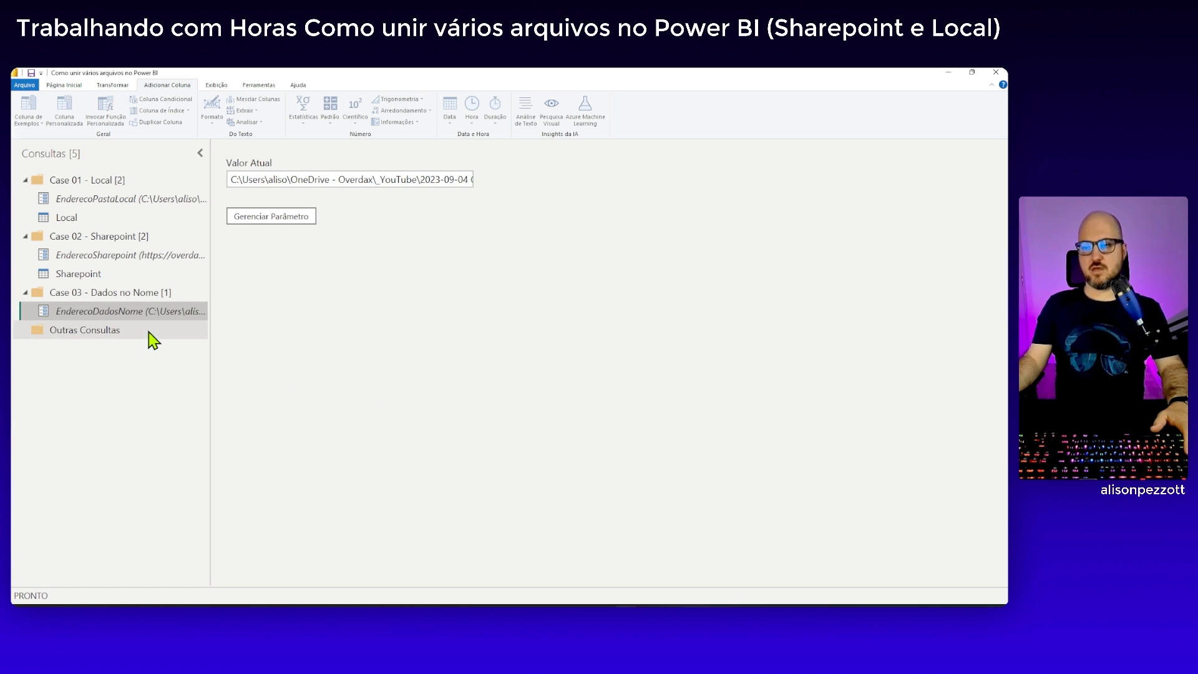
{"action": "scroll", "coordinate": [91, 100], "scroll_direction": "up", "scroll_amount": 2}
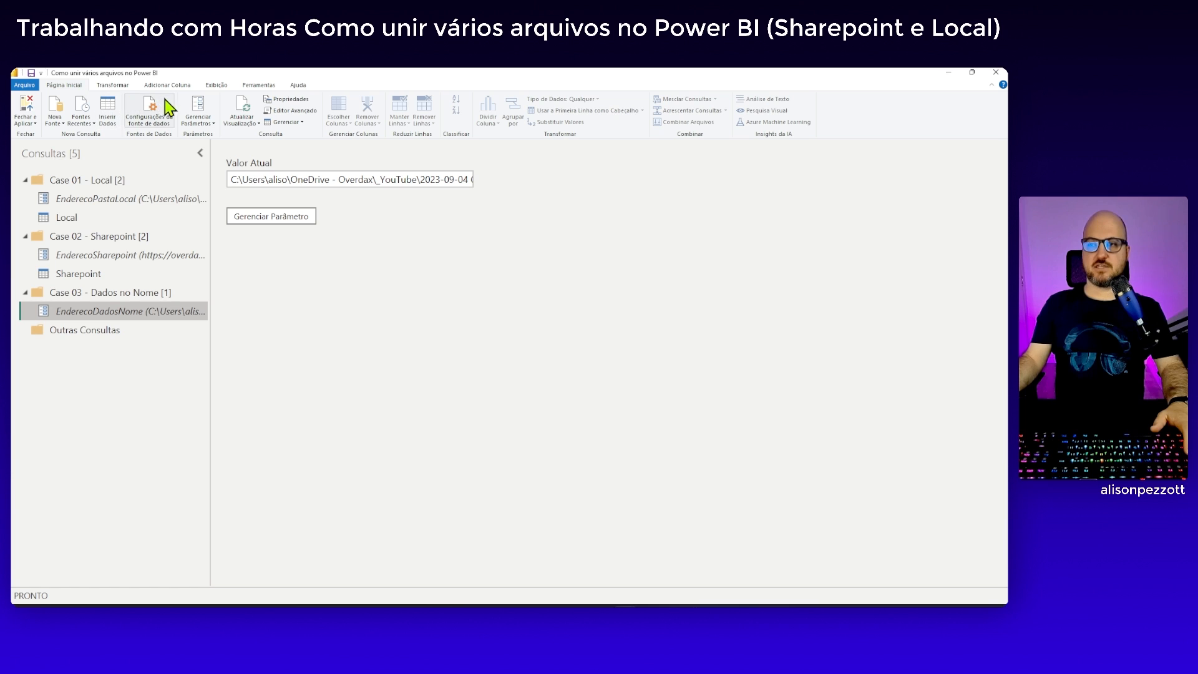
{"action": "left_click", "coordinate": [55, 124]}
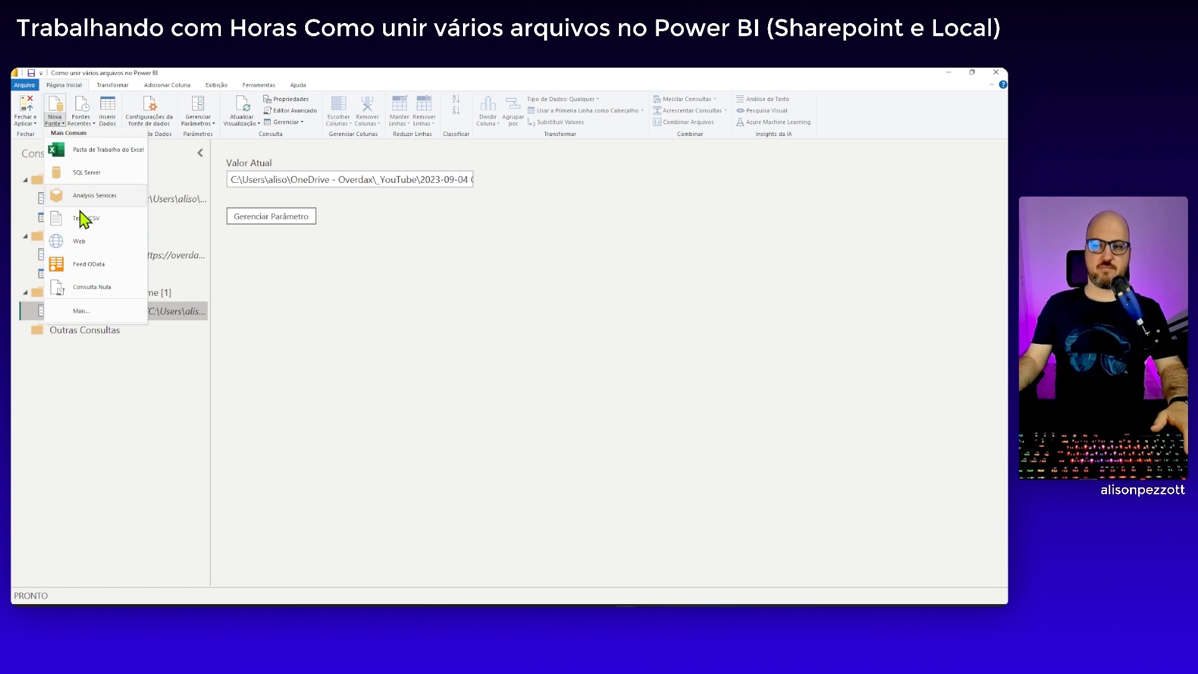
{"action": "left_click", "coordinate": [87, 391]}
Start a new query inside the Case 03 - Dados no Nome group using the Pasta data source
{"action": "right_click", "coordinate": [82, 295]}
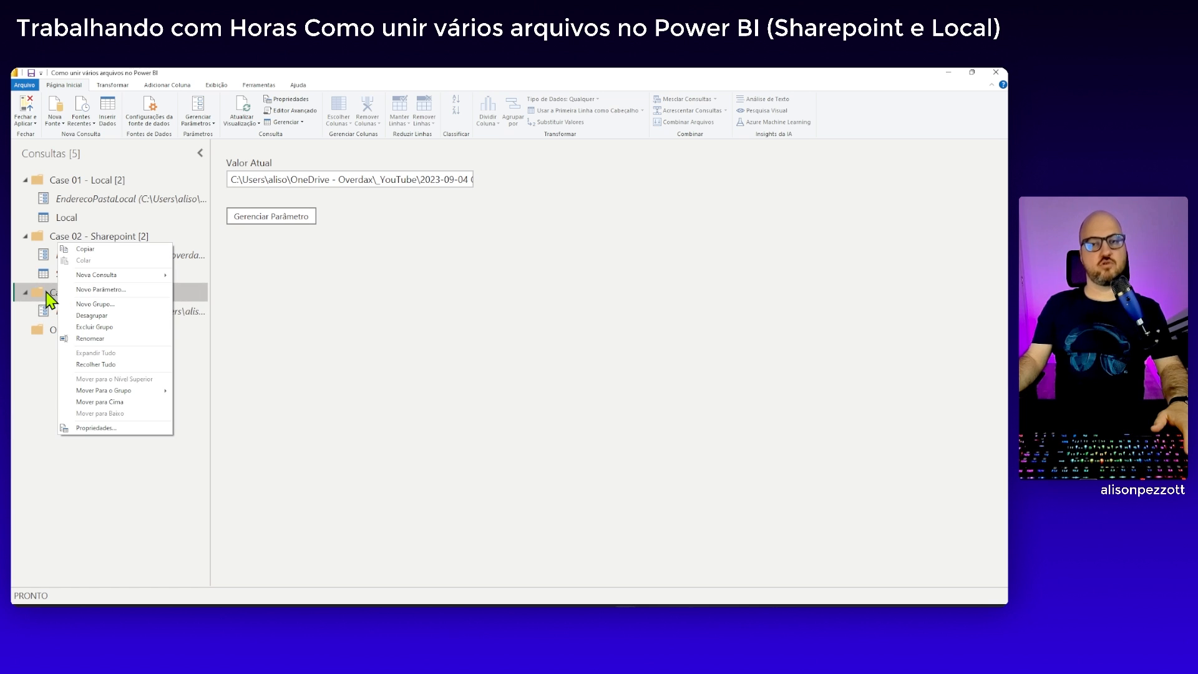
{"action": "mouse_move", "coordinate": [117, 276]}
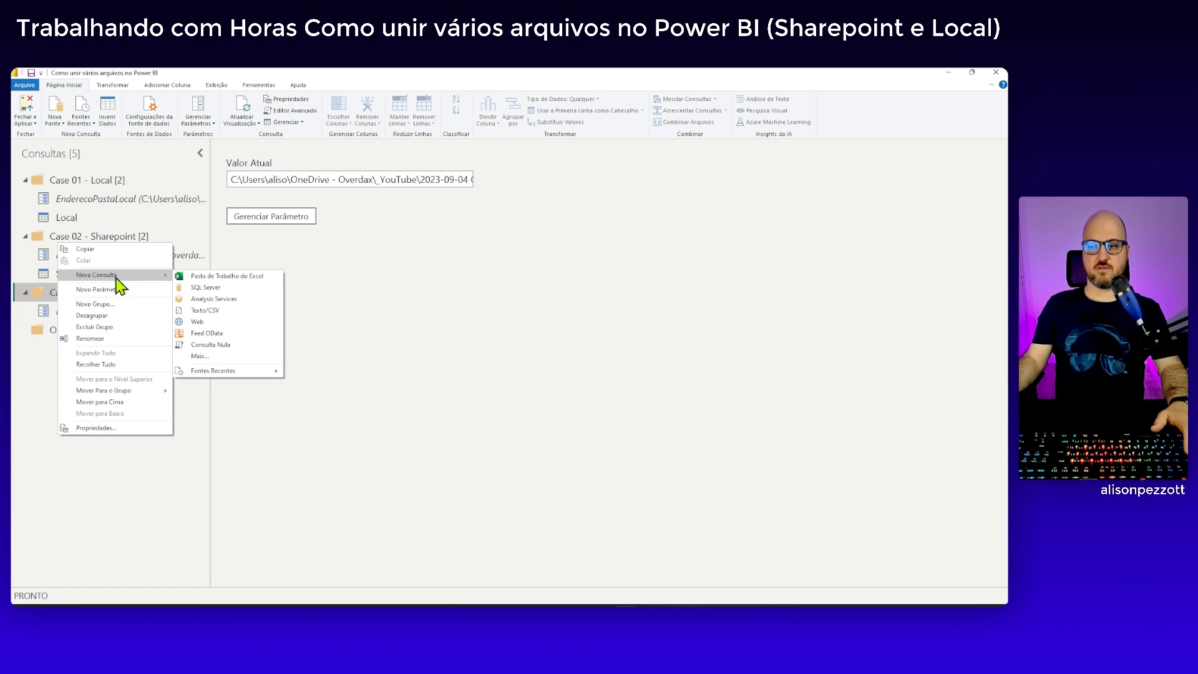
{"action": "mouse_move", "coordinate": [231, 378]}
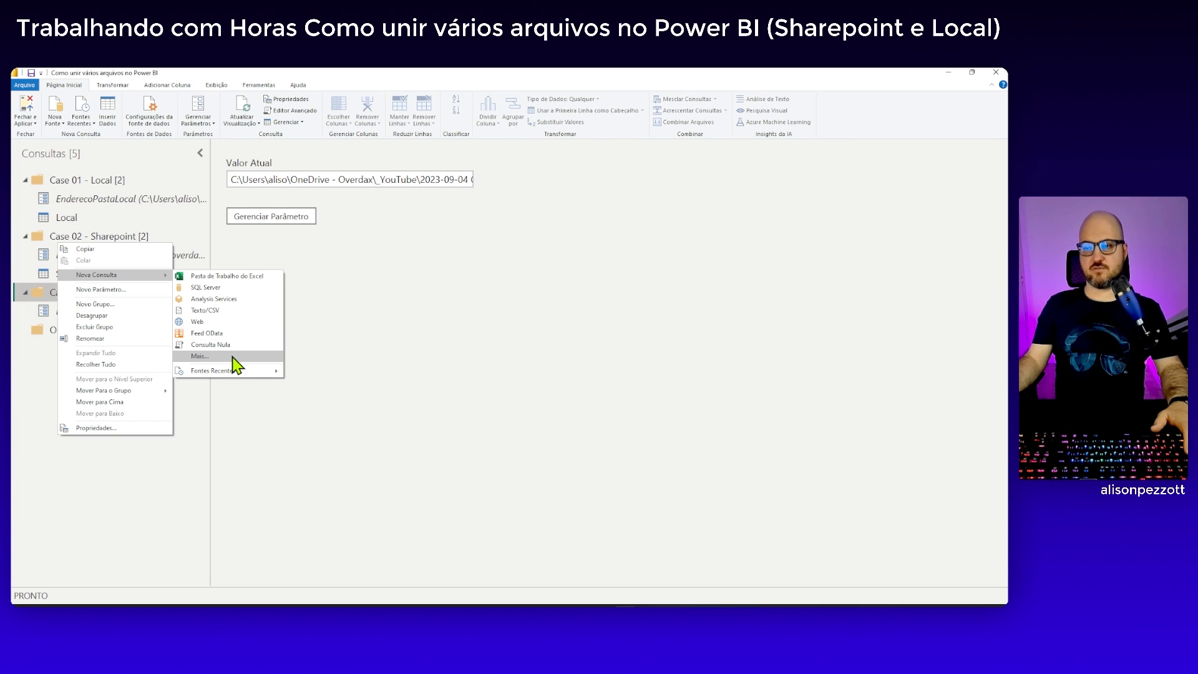
{"action": "left_click", "coordinate": [235, 357]}
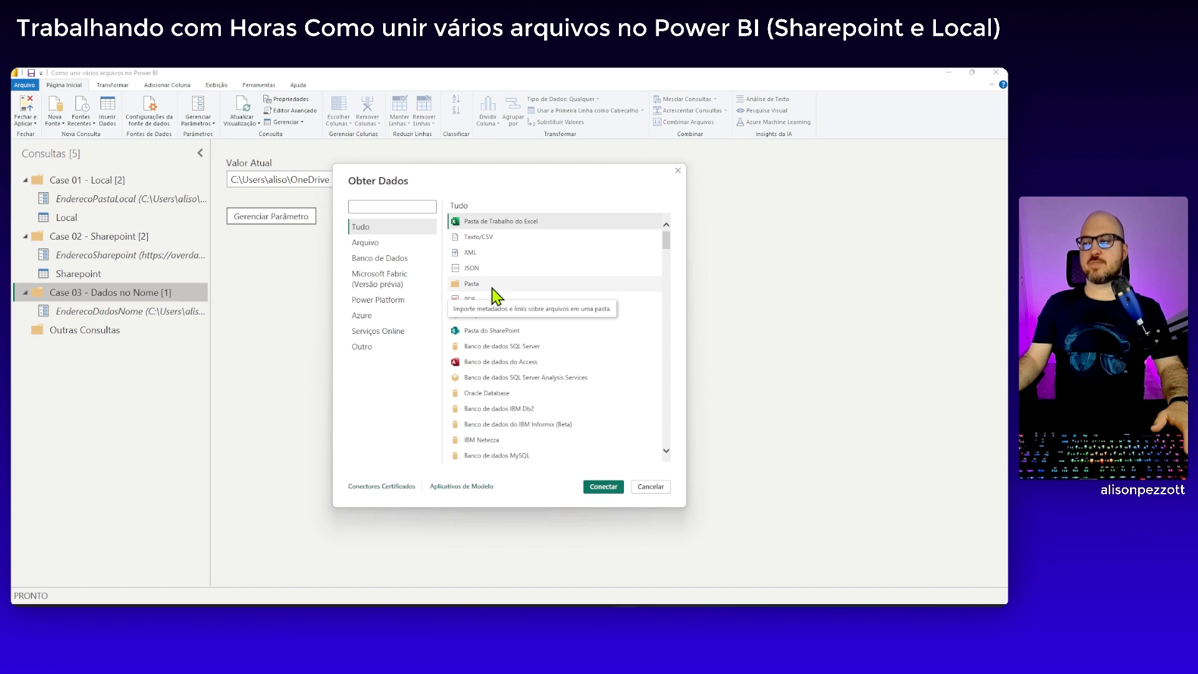
{"action": "left_click", "coordinate": [478, 284]}
{"action": "left_click", "coordinate": [602, 487]}
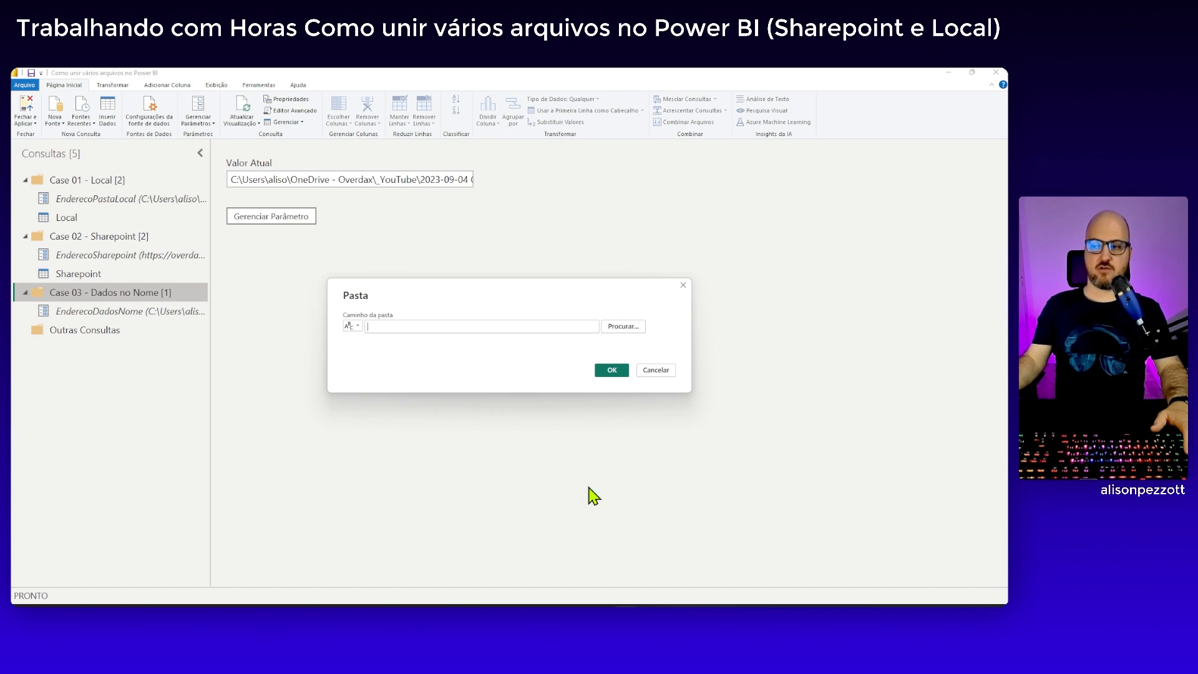
Use the EnderecoDadosNome parameter as the folder path and open the folder's file list for transformation without combining the files
{"action": "left_click", "coordinate": [358, 325]}
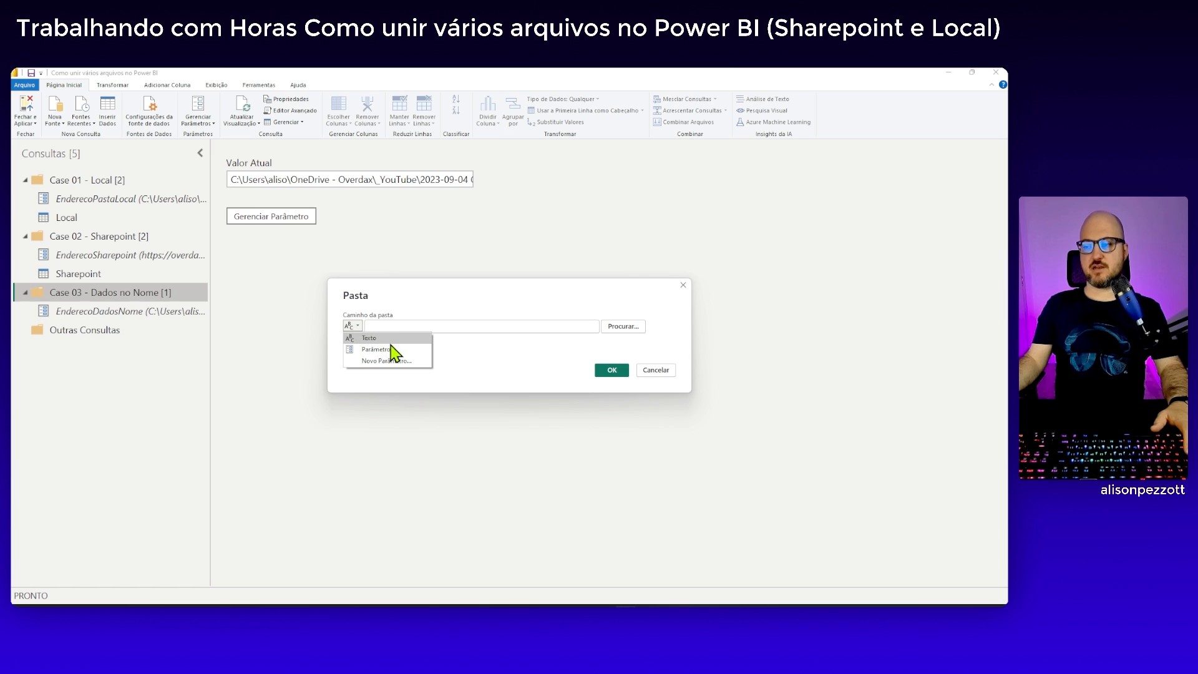
{"action": "left_click", "coordinate": [392, 349]}
{"action": "left_click", "coordinate": [459, 328]}
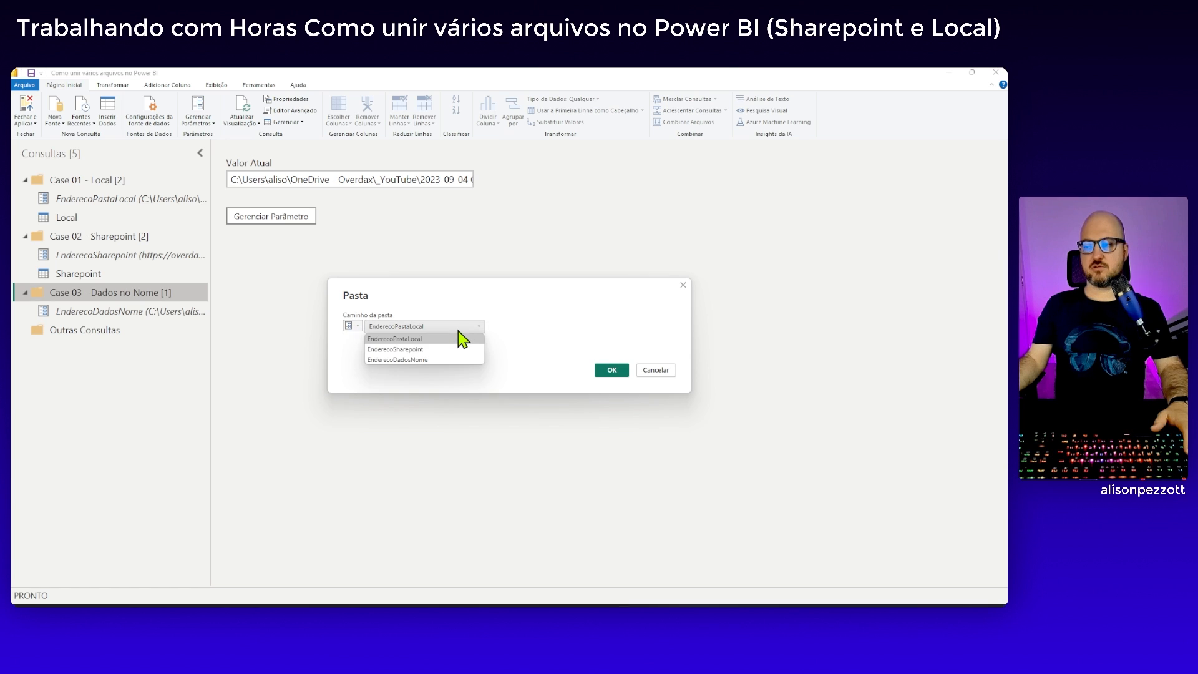
{"action": "left_click", "coordinate": [445, 360]}
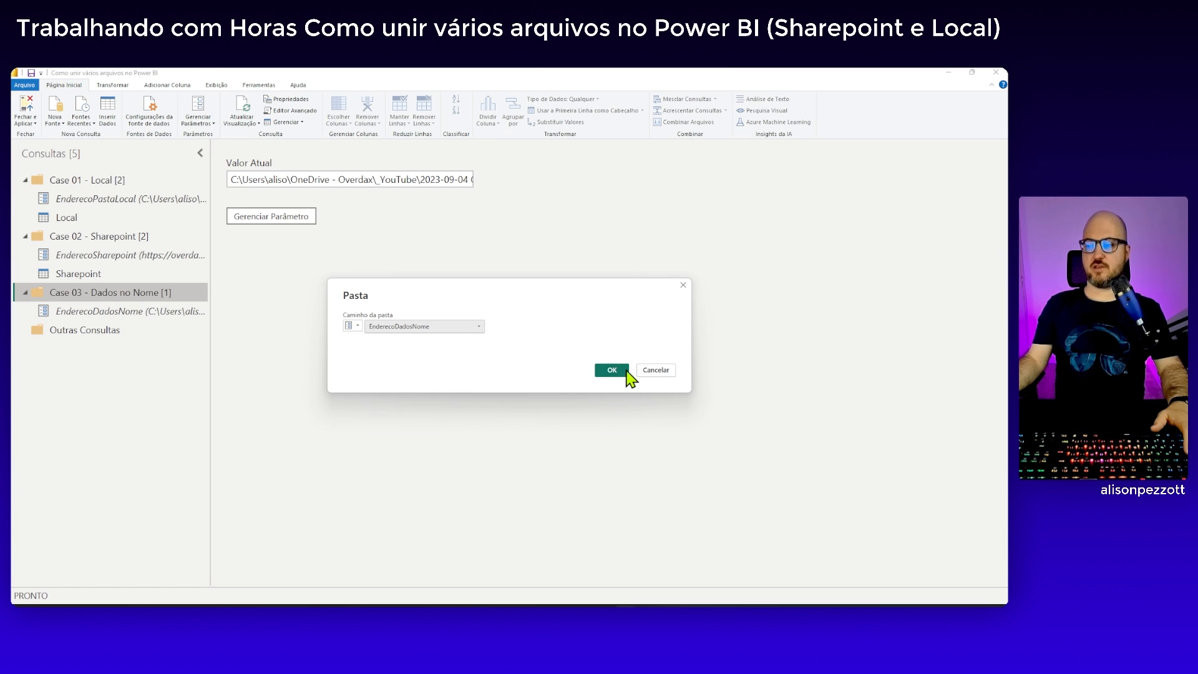
{"action": "left_click", "coordinate": [623, 372]}
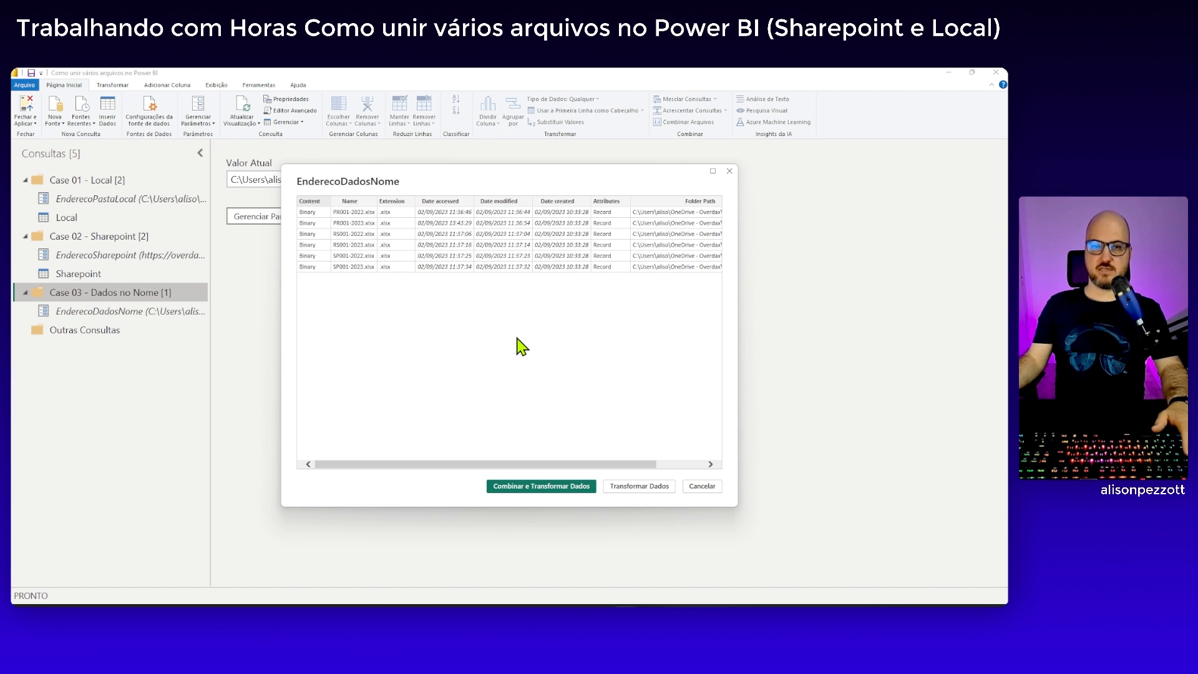
{"action": "left_click", "coordinate": [633, 489]}
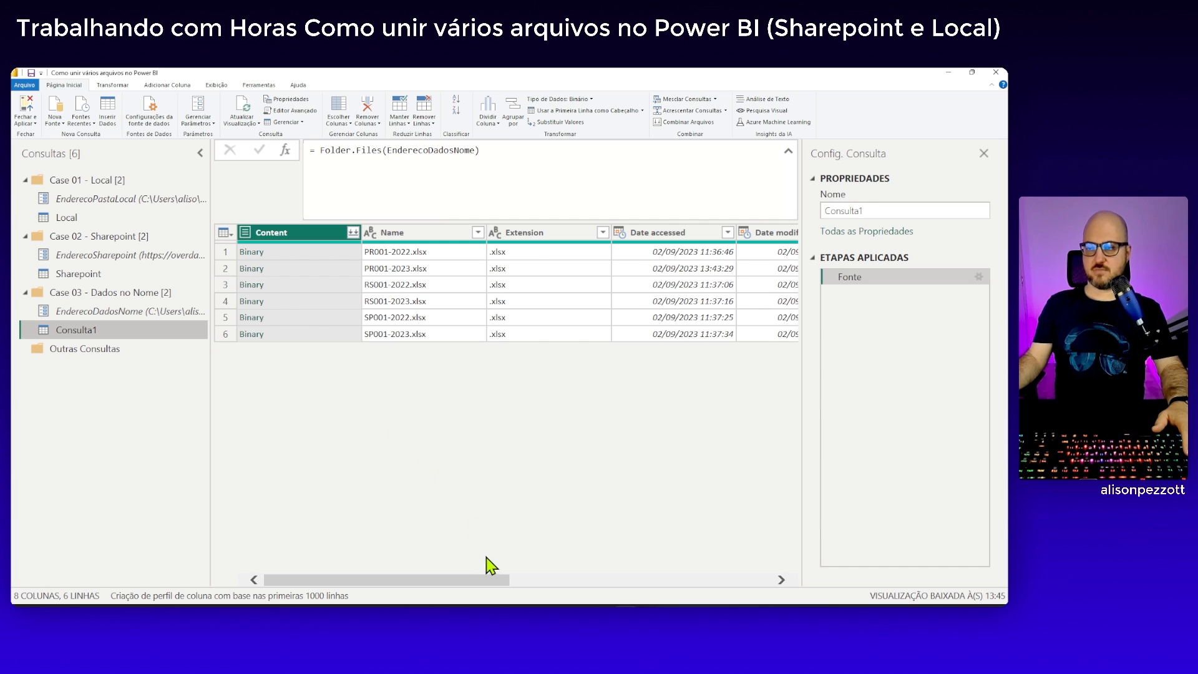
Drill into the Planilha1 table of PR001-2022.xlsx to examine its columns, and remove the added steps back to Fonte
{"action": "mouse_move", "coordinate": [482, 580]}
{"action": "left_mouse_down"}
{"action": "mouse_move", "coordinate": [790, 581]}
{"action": "mouse_move", "coordinate": [480, 581]}
{"action": "left_mouse_up"}
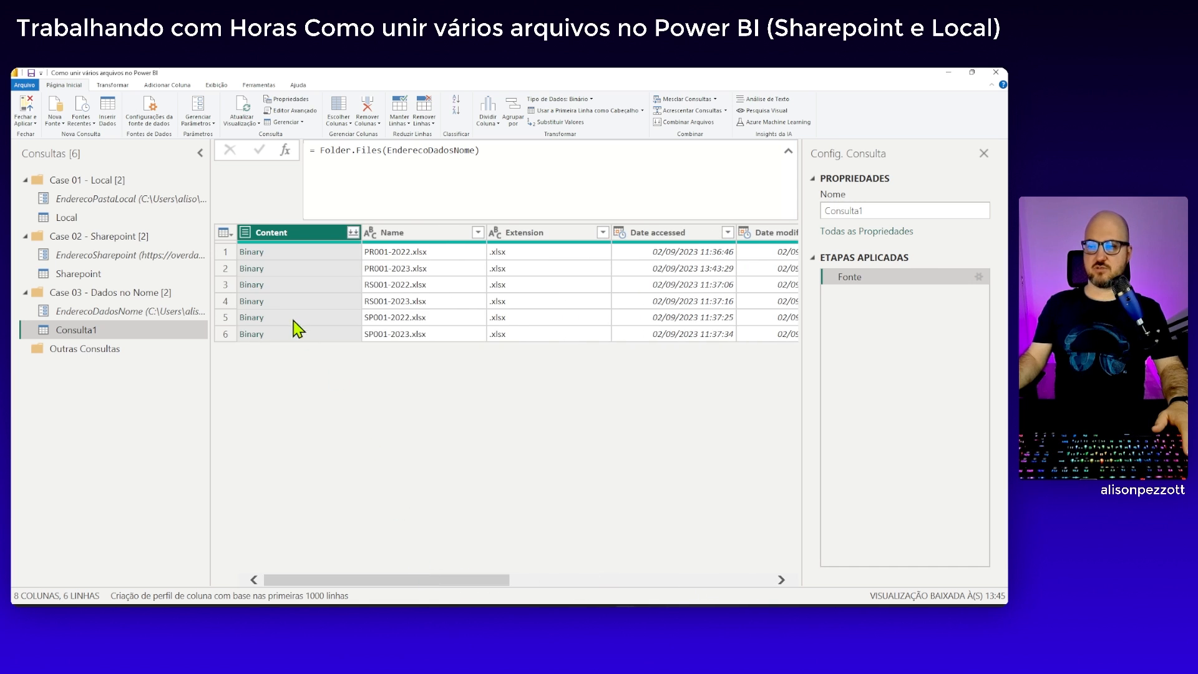
{"action": "left_click", "coordinate": [252, 254]}
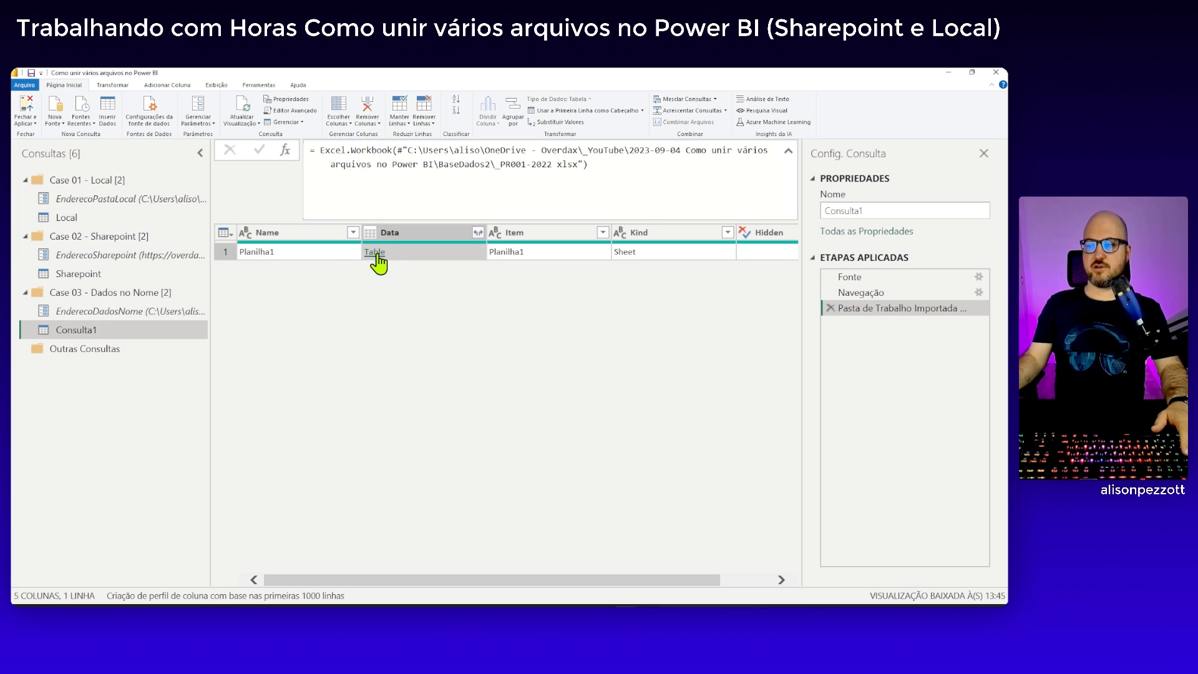
{"action": "left_click", "coordinate": [375, 252]}
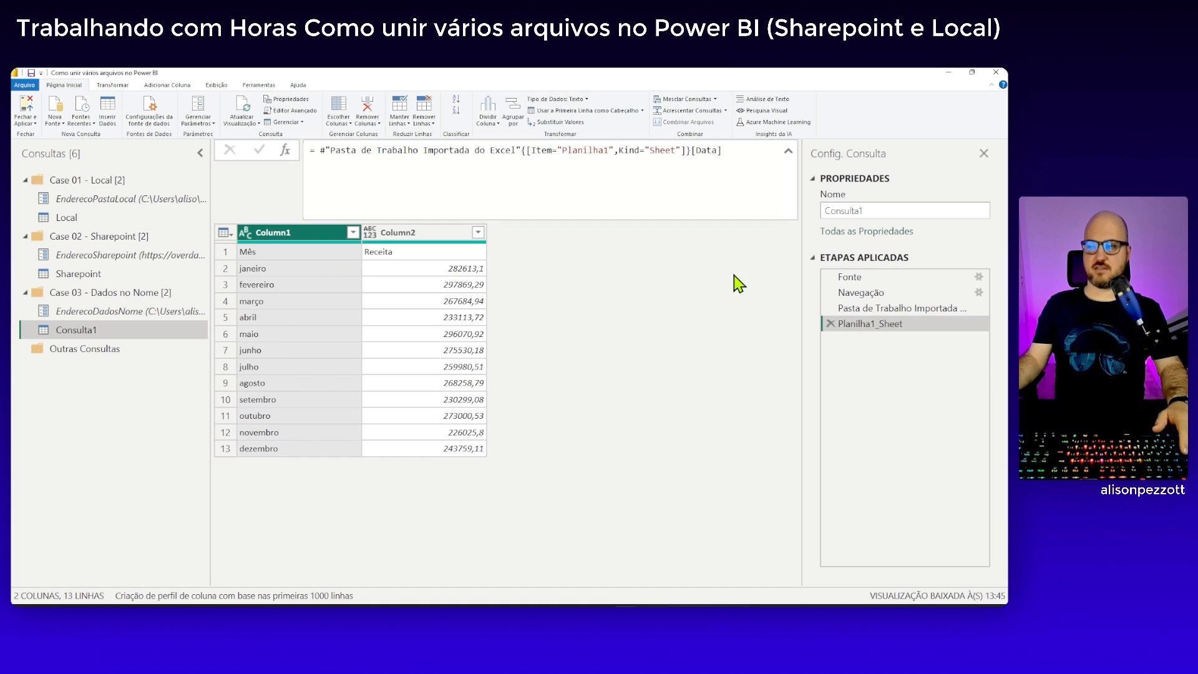
{"action": "left_click", "coordinate": [831, 323]}
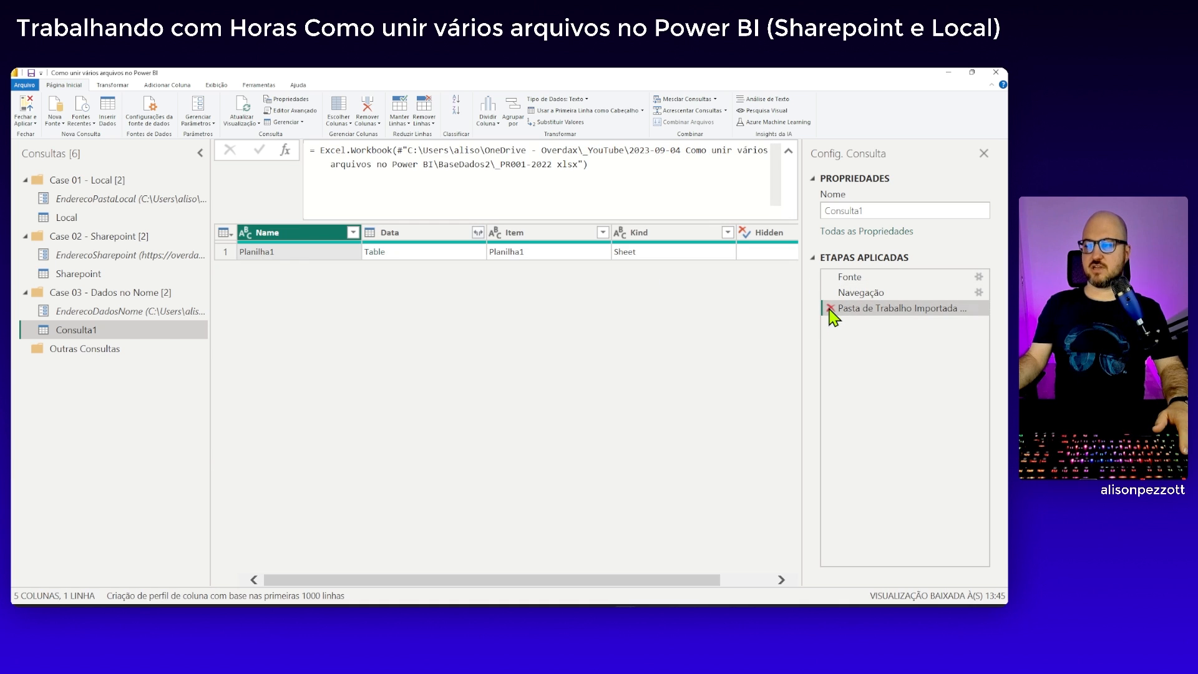
{"action": "left_click", "coordinate": [831, 308]}
{"action": "left_click", "coordinate": [830, 292]}
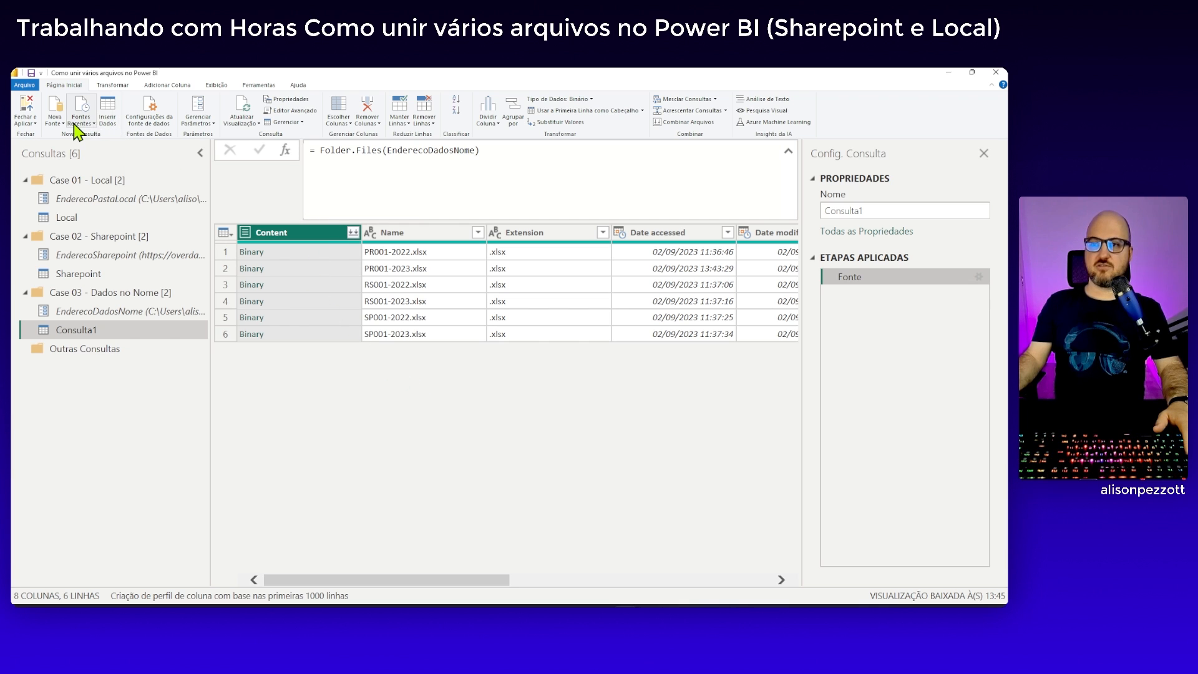
Start a custom column named Colunas in the new folder query
{"action": "left_click", "coordinate": [174, 88]}
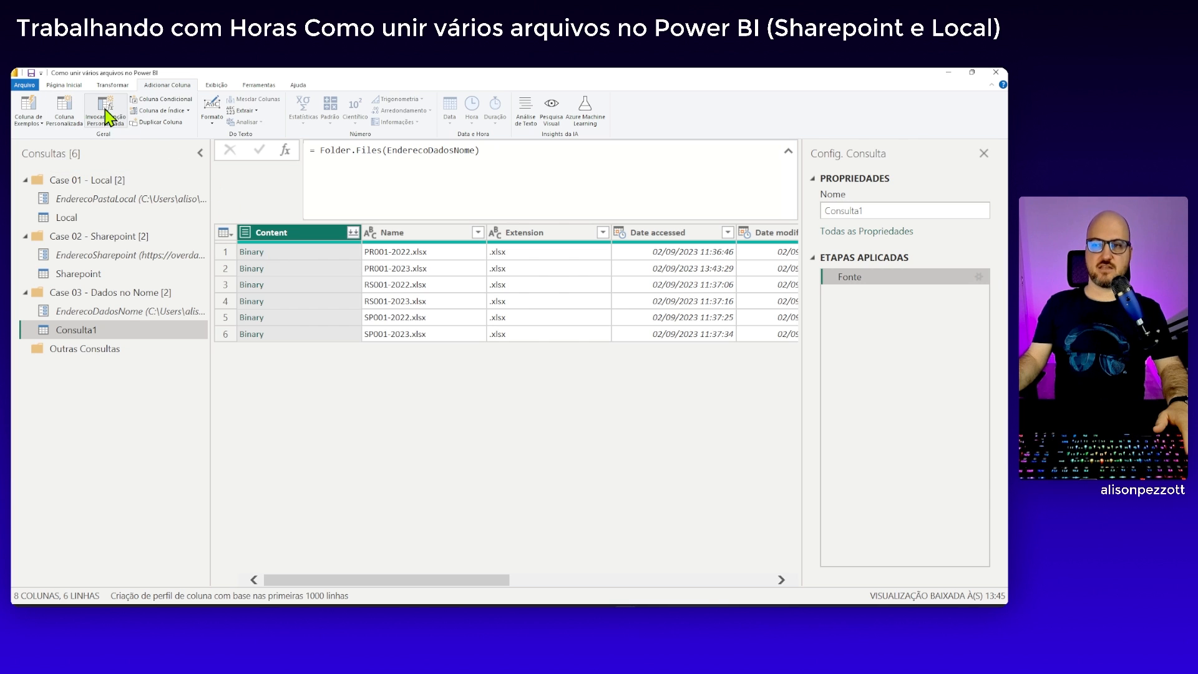
{"action": "left_click", "coordinate": [66, 112]}
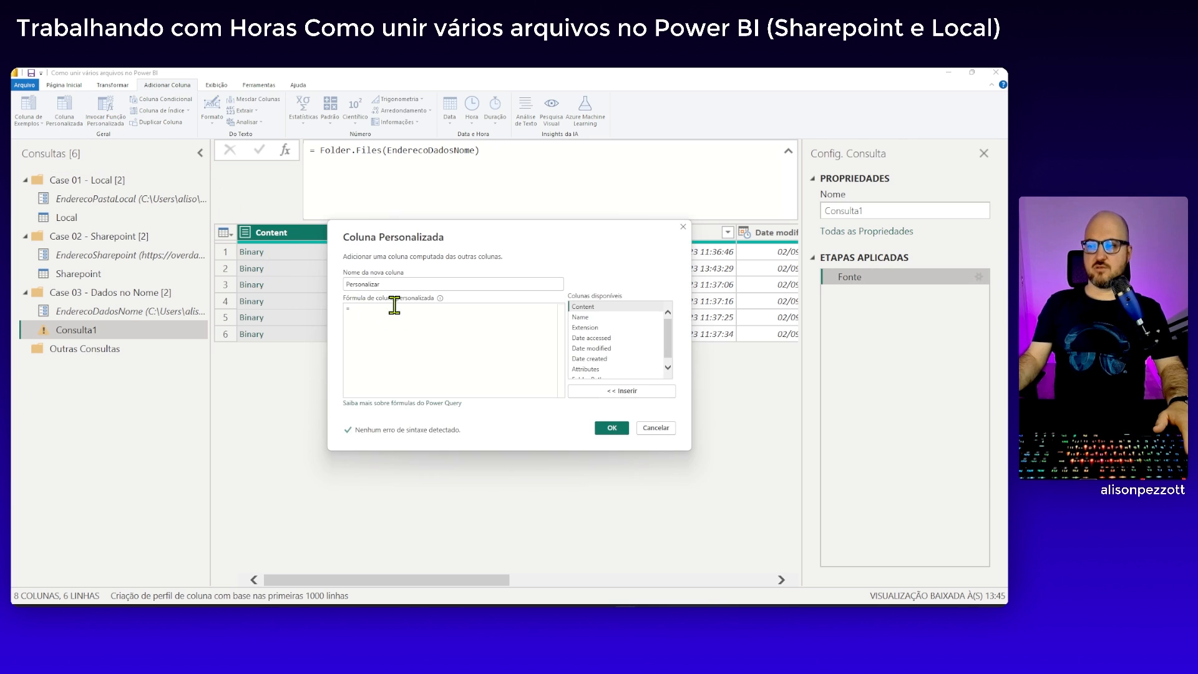
{"action": "double_click", "coordinate": [393, 284]}
{"action": "type", "text": "Colunas"}
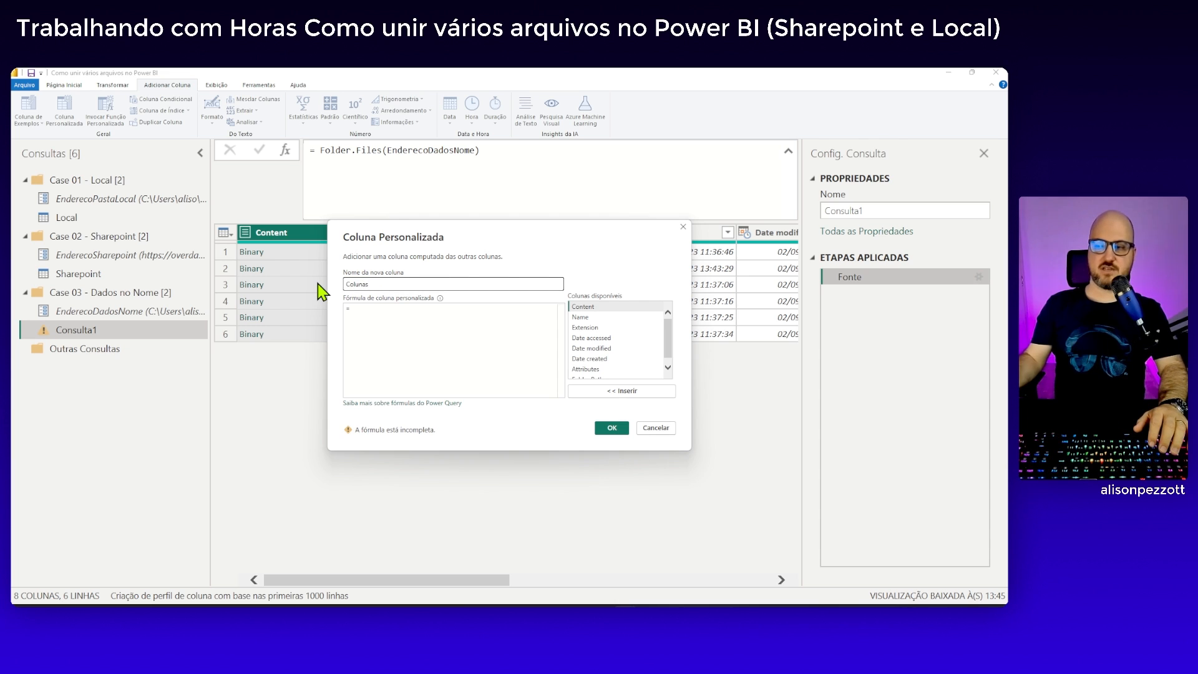
Enter the custom column formula Excel.Workbook ( [Content], true )[Data]{0}
{"action": "left_click", "coordinate": [433, 325]}
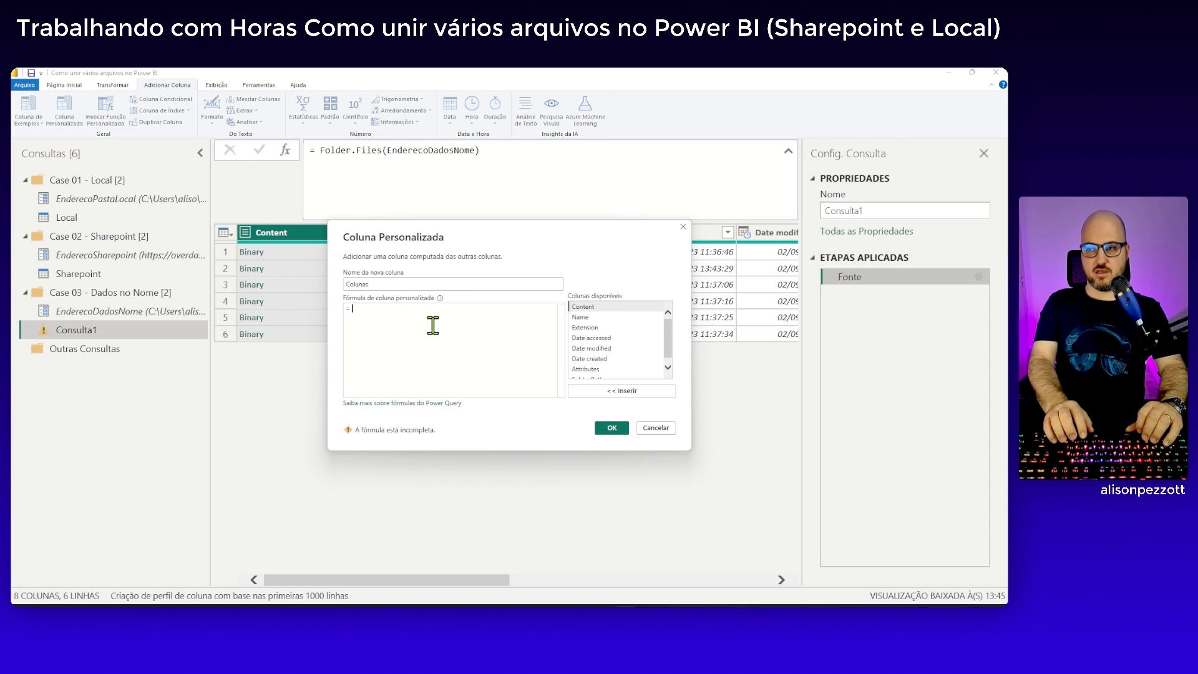
{"action": "type", "text": "Exce"}
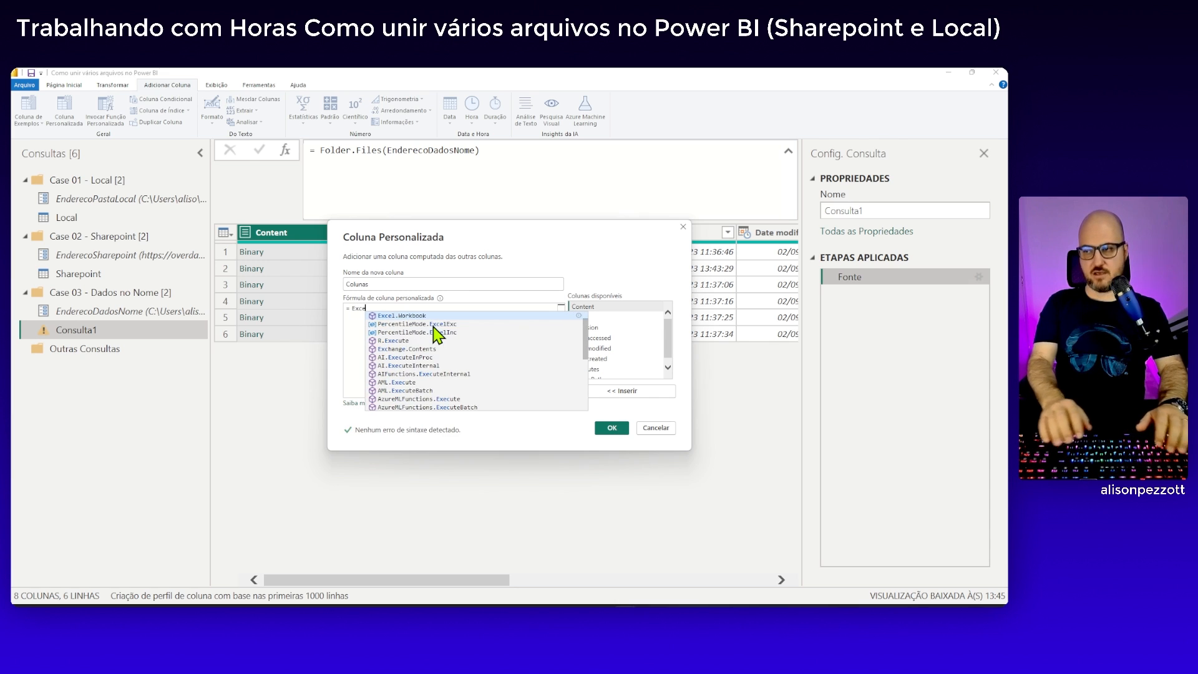
{"action": "type", "text": "l.Workbook ("}
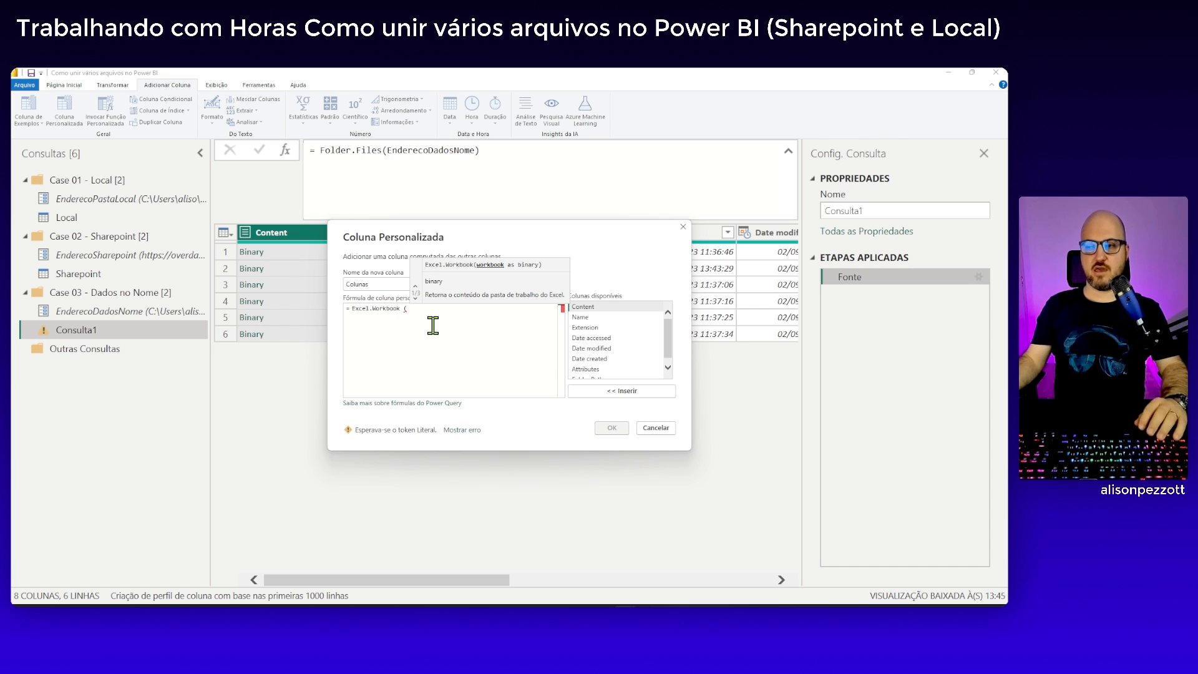
{"action": "double_click", "coordinate": [592, 307]}
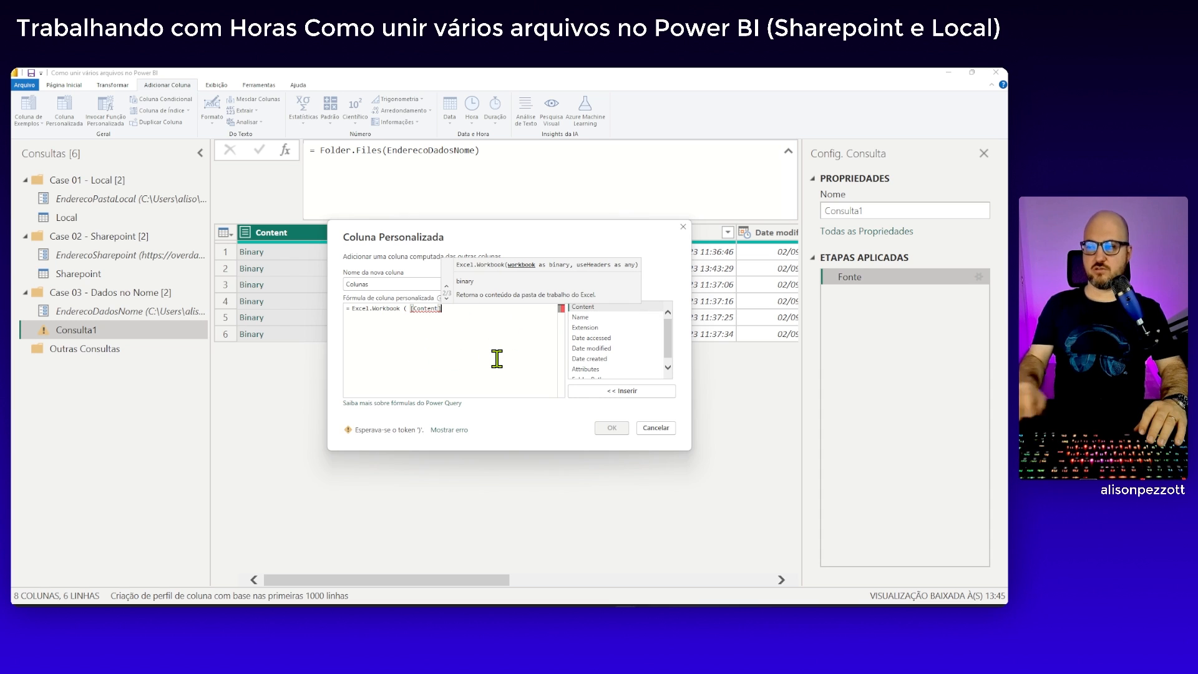
{"action": "type", "text": ","}
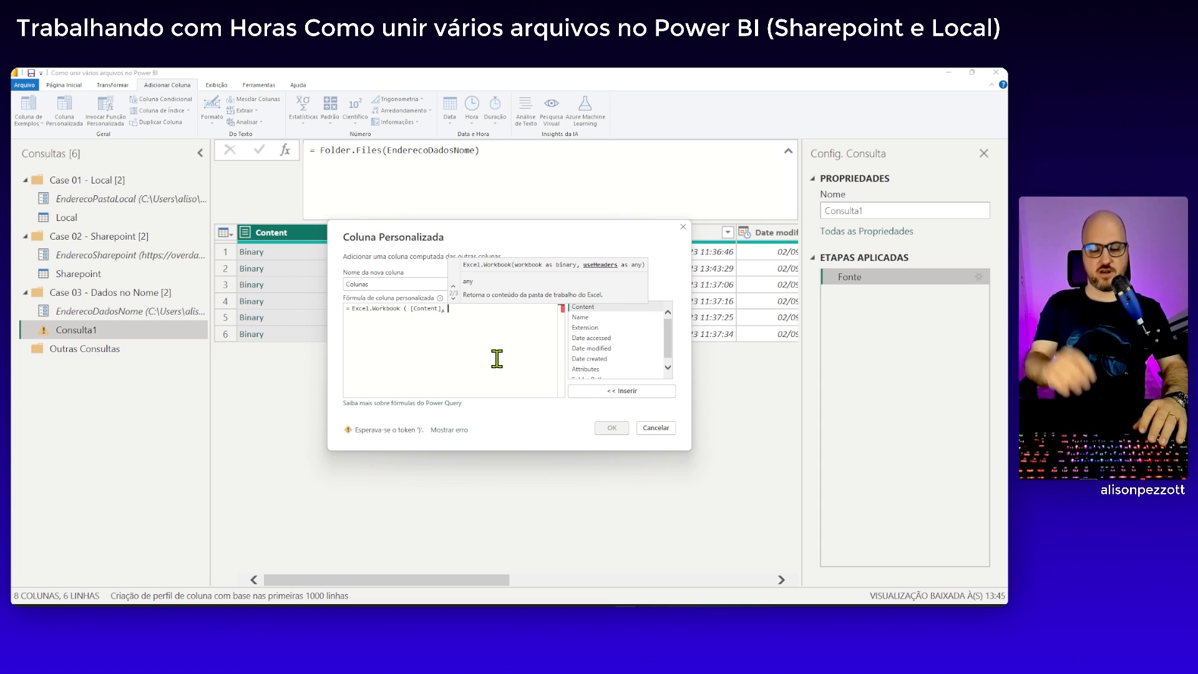
{"action": "type", "text": " true"}
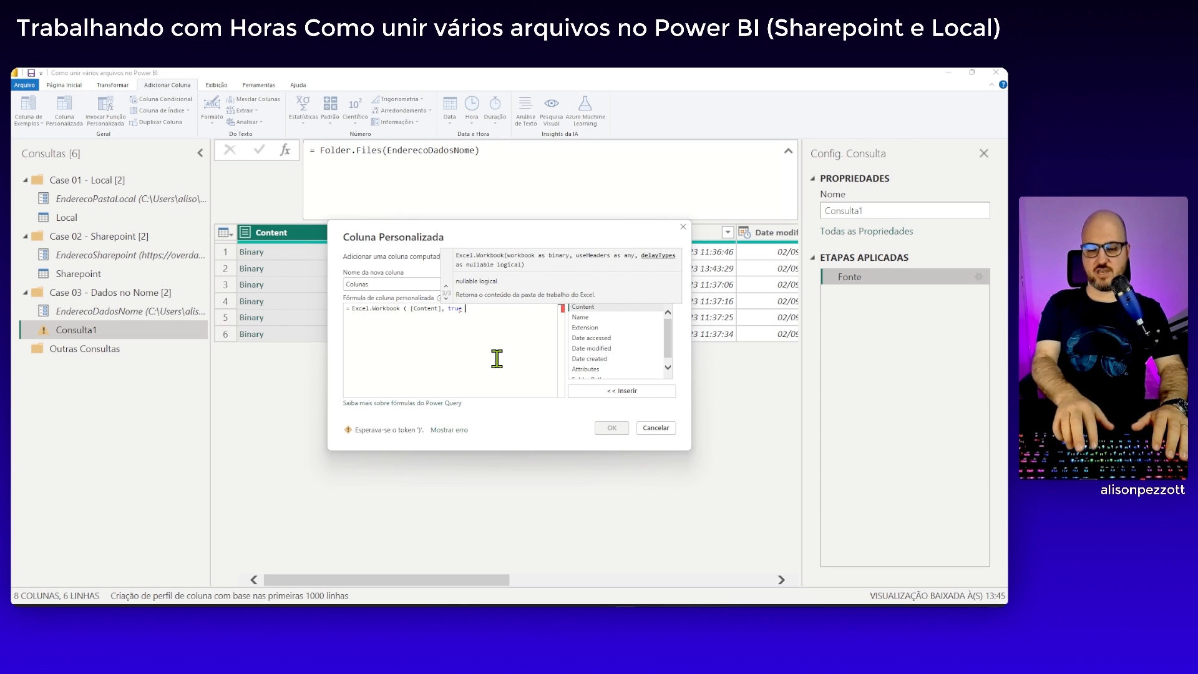
{"action": "type", "text": " )"}
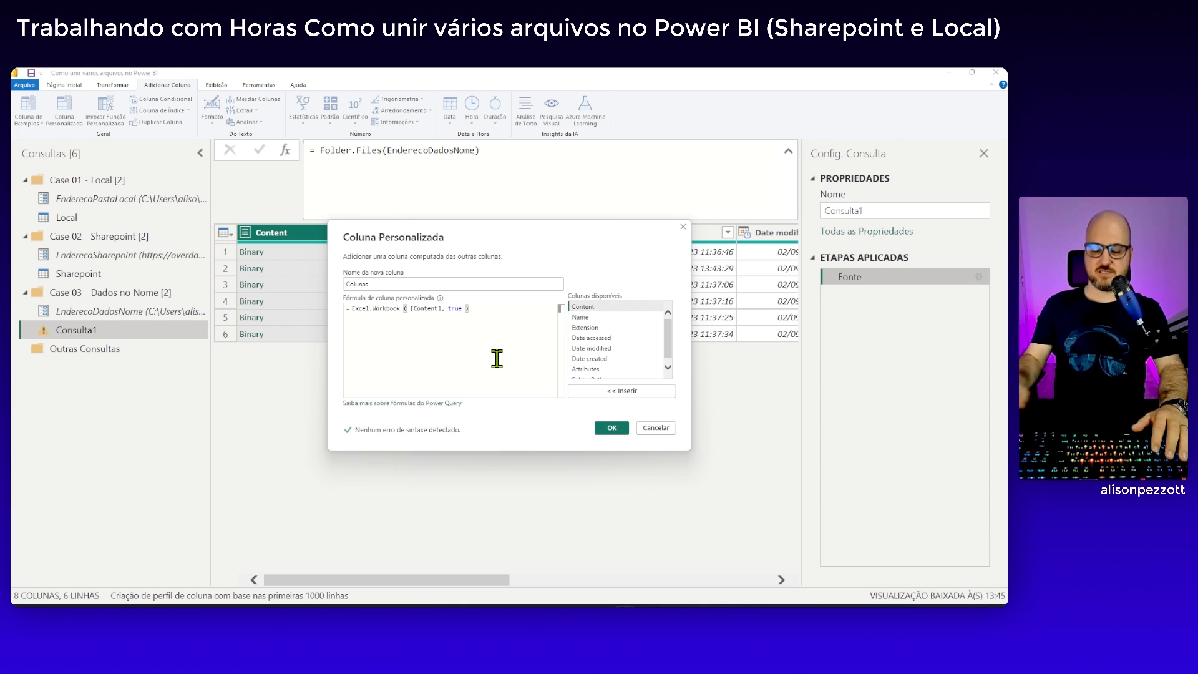
{"action": "type", "text": "[Da"}
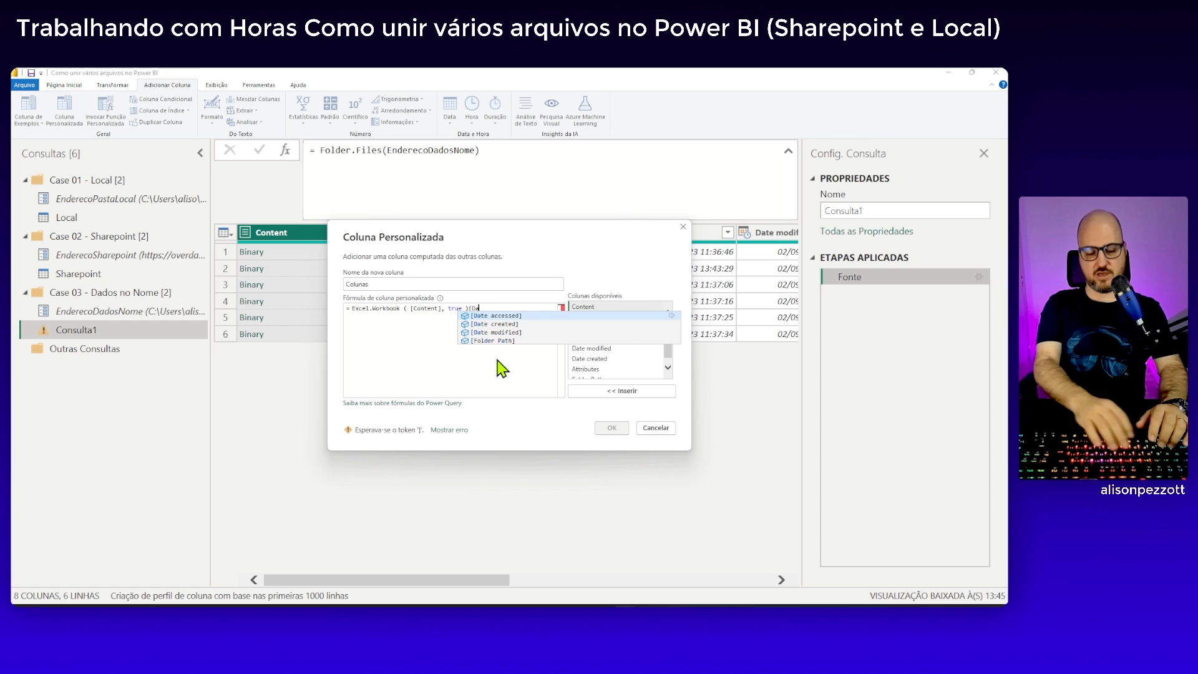
{"action": "type", "text": "ta"}
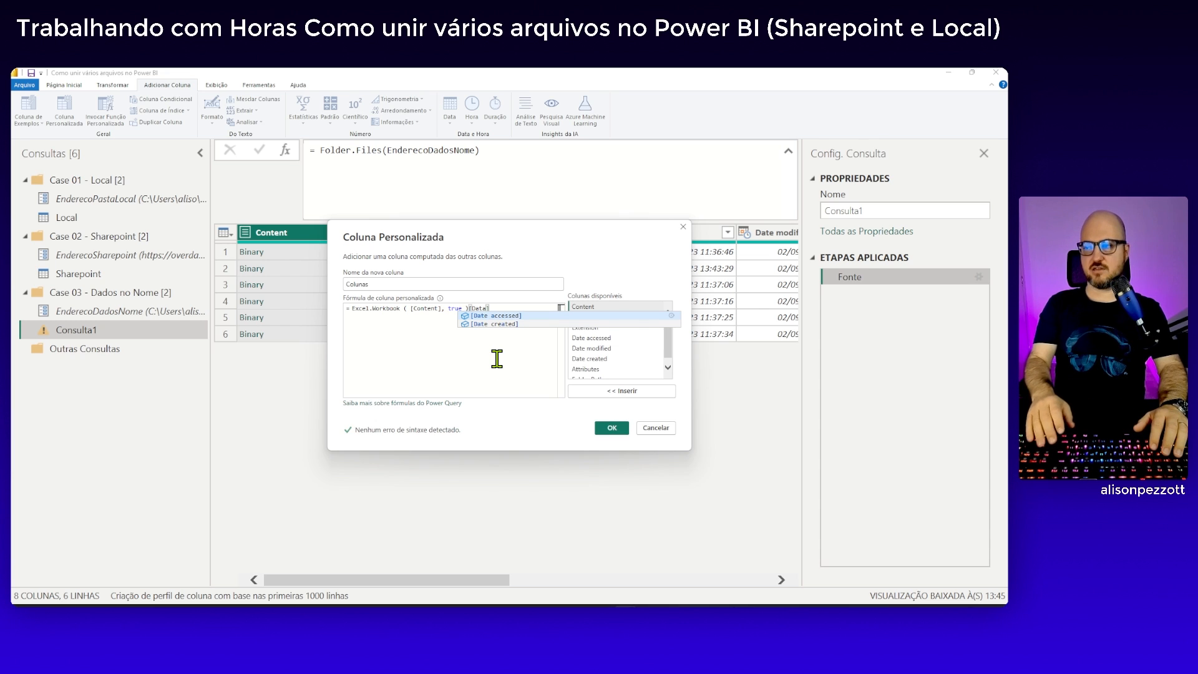
{"action": "type", "text": "]{"}
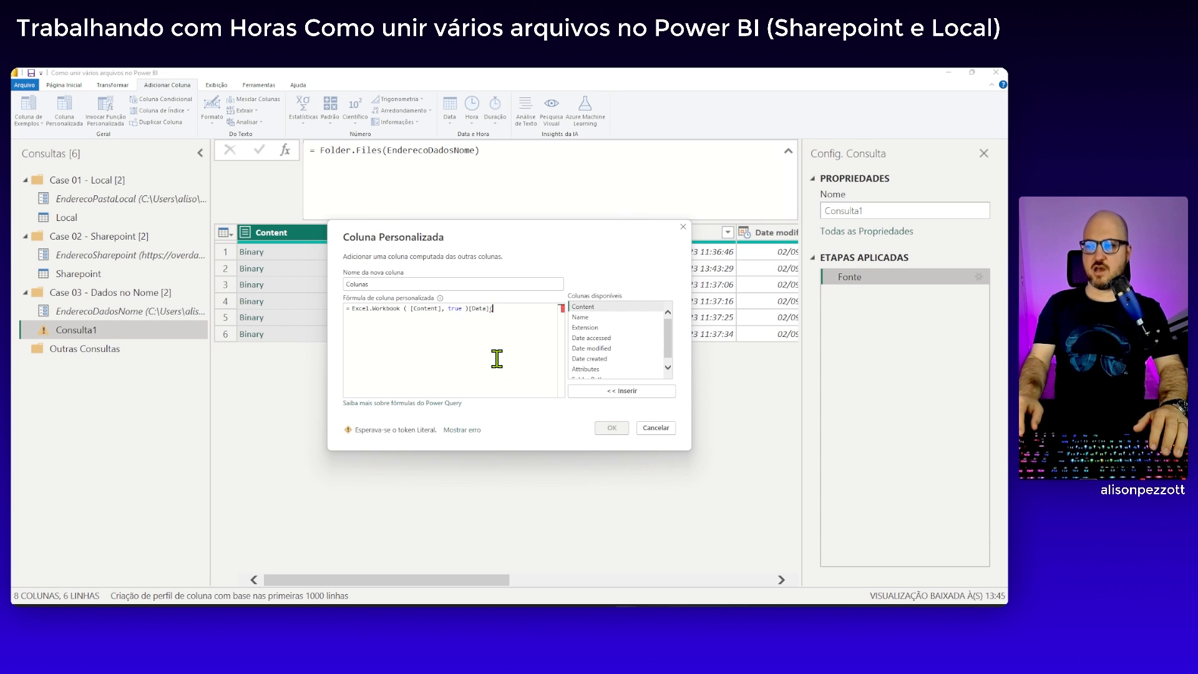
{"action": "type", "text": "0}"}
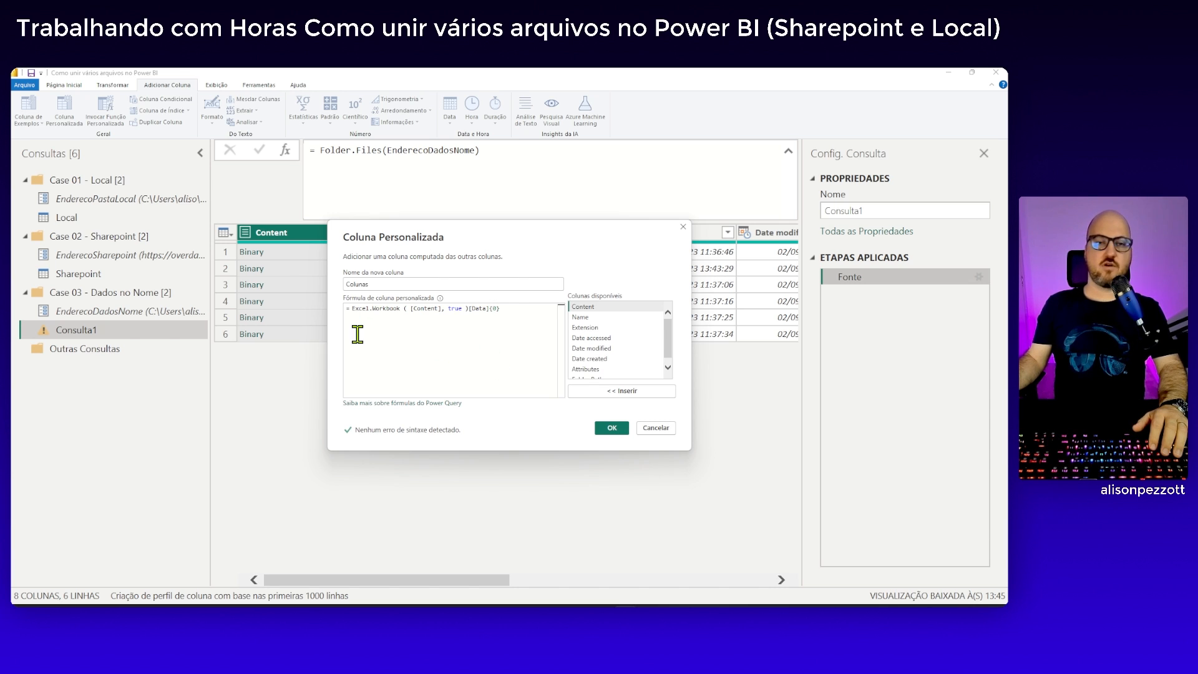
Put the Excel.Workbook expression on its own line and open a Table.SelectRows function around it
{"action": "left_click", "coordinate": [351, 308]}
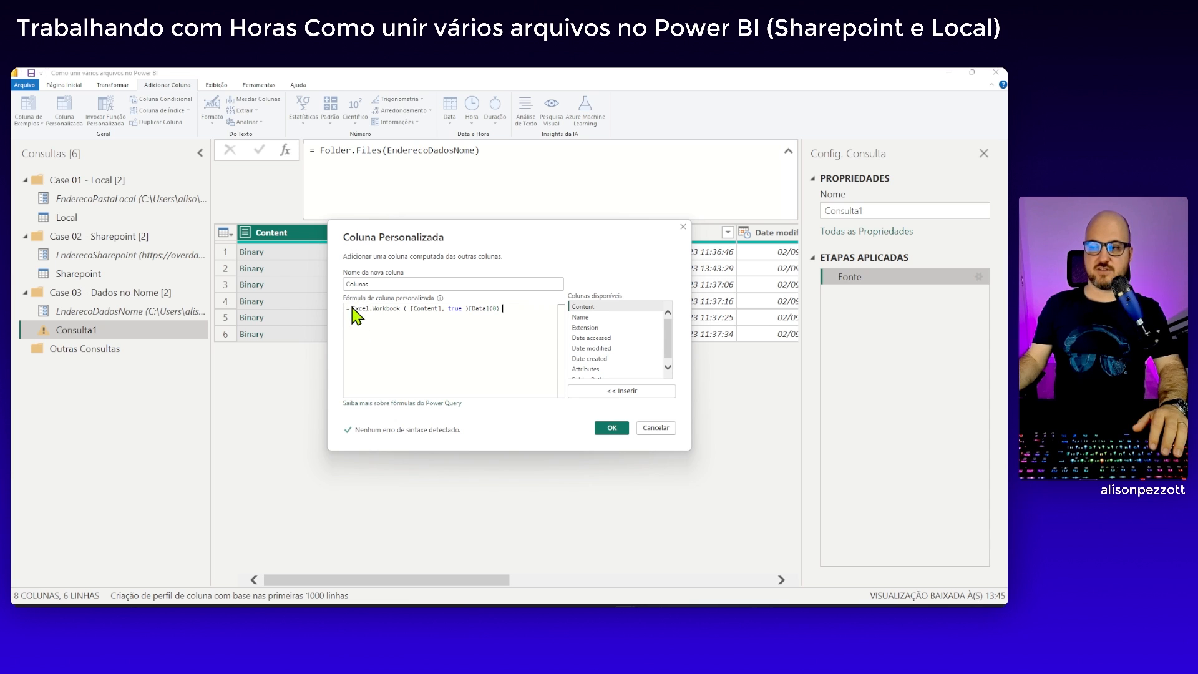
{"action": "key", "text": "Return"}
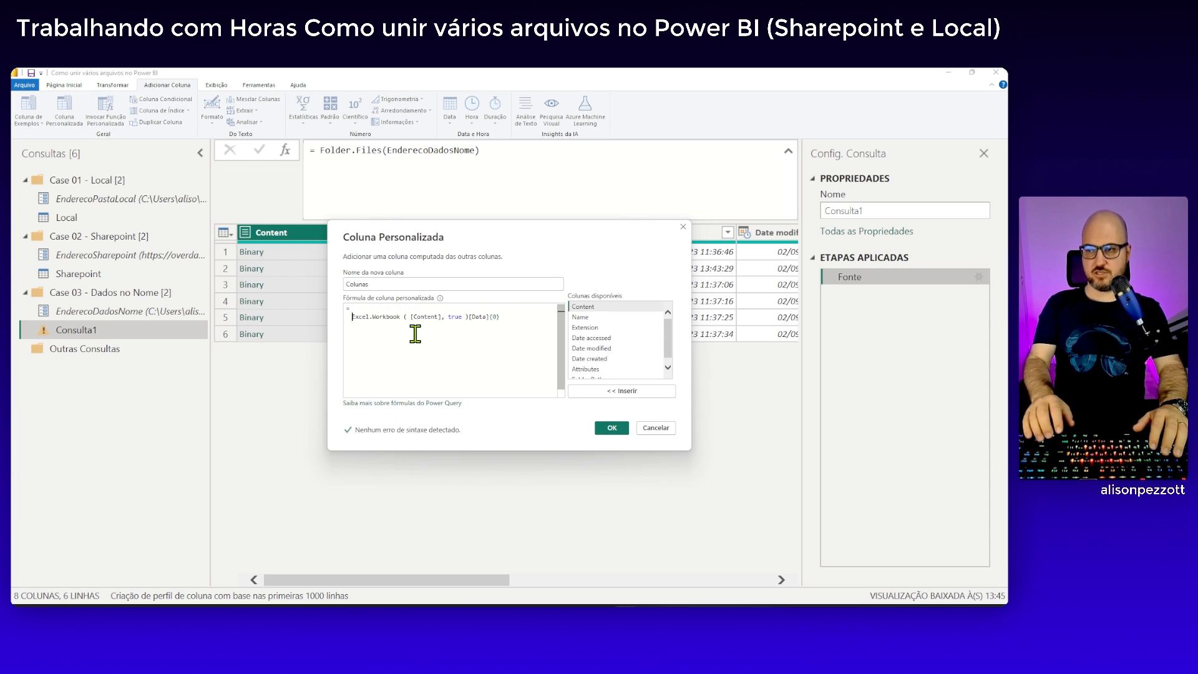
{"action": "key", "text": "Up"}
{"action": "type", "text": "Tab"}
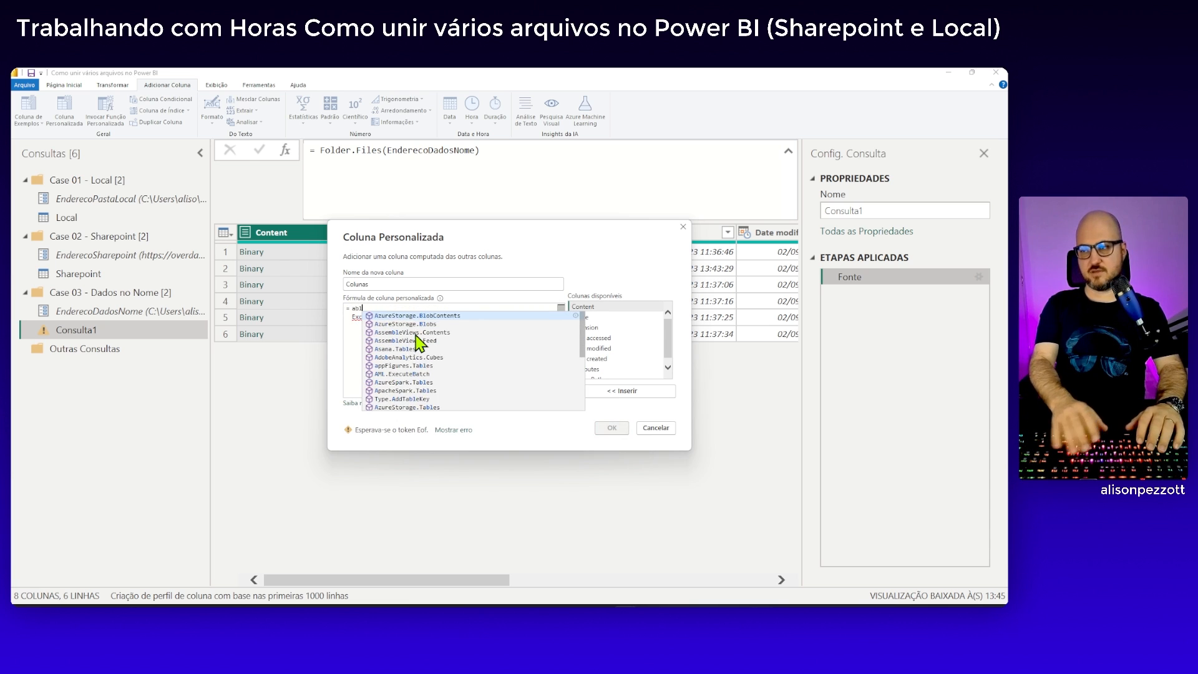
{"action": "key", "text": "BackSpace"}
{"action": "key", "text": "BackSpace"}
{"action": "key", "text": "BackSpace"}
{"action": "type", "text": "TableSele"}
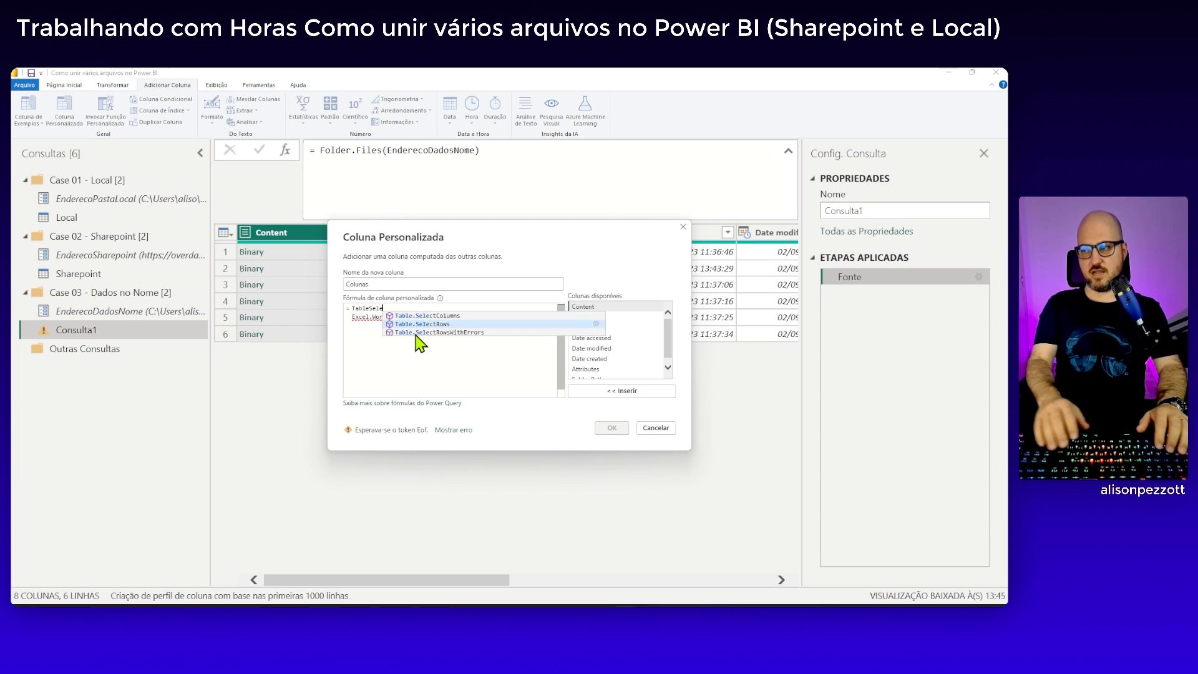
{"action": "key", "text": "Tab"}
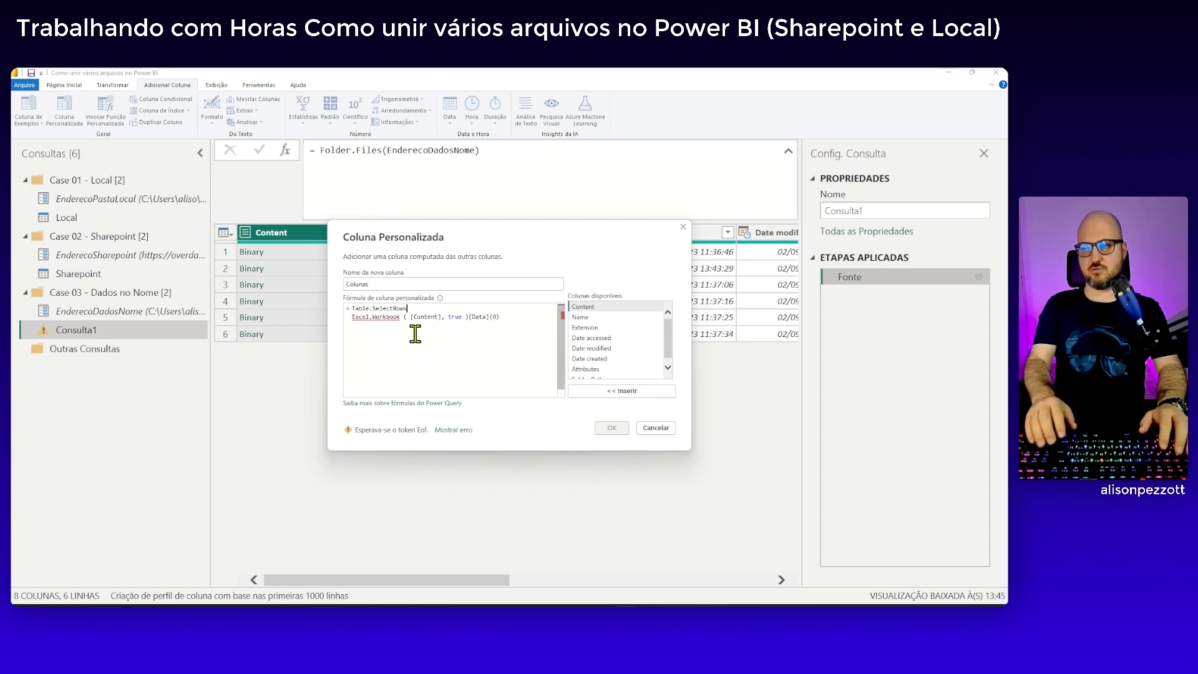
{"action": "type", "text": "("}
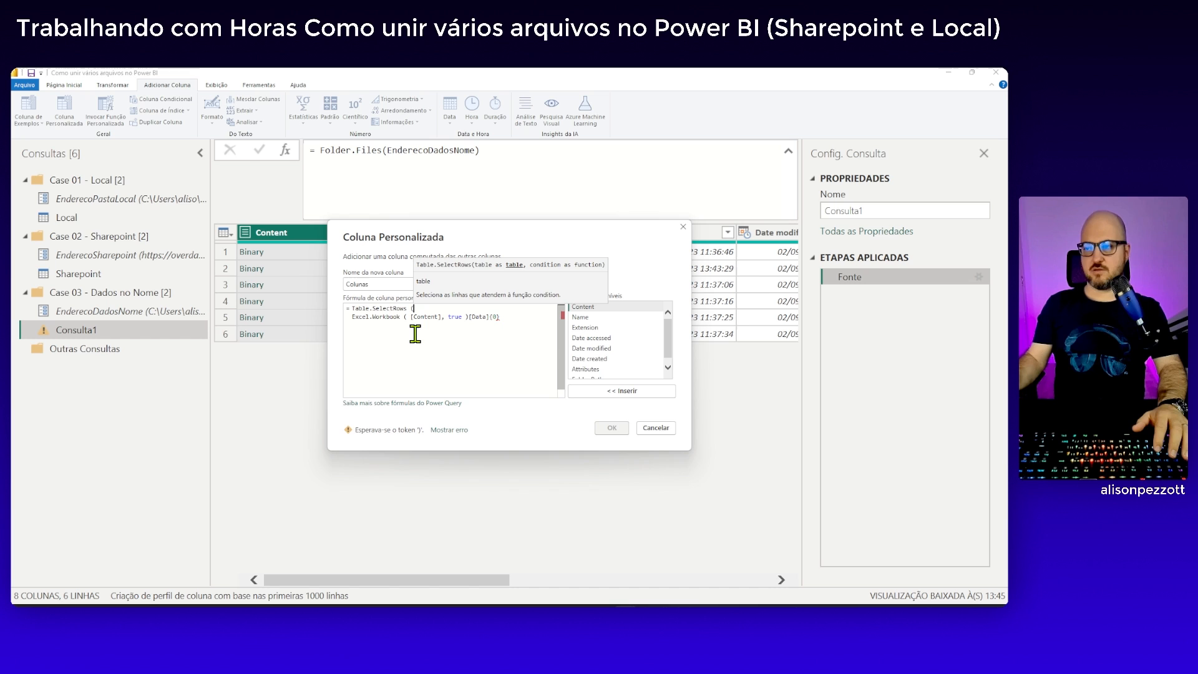
Add the row condition [Mês] <> null on a new line as the second argument of Table.SelectRows
{"action": "left_click", "coordinate": [517, 319]}
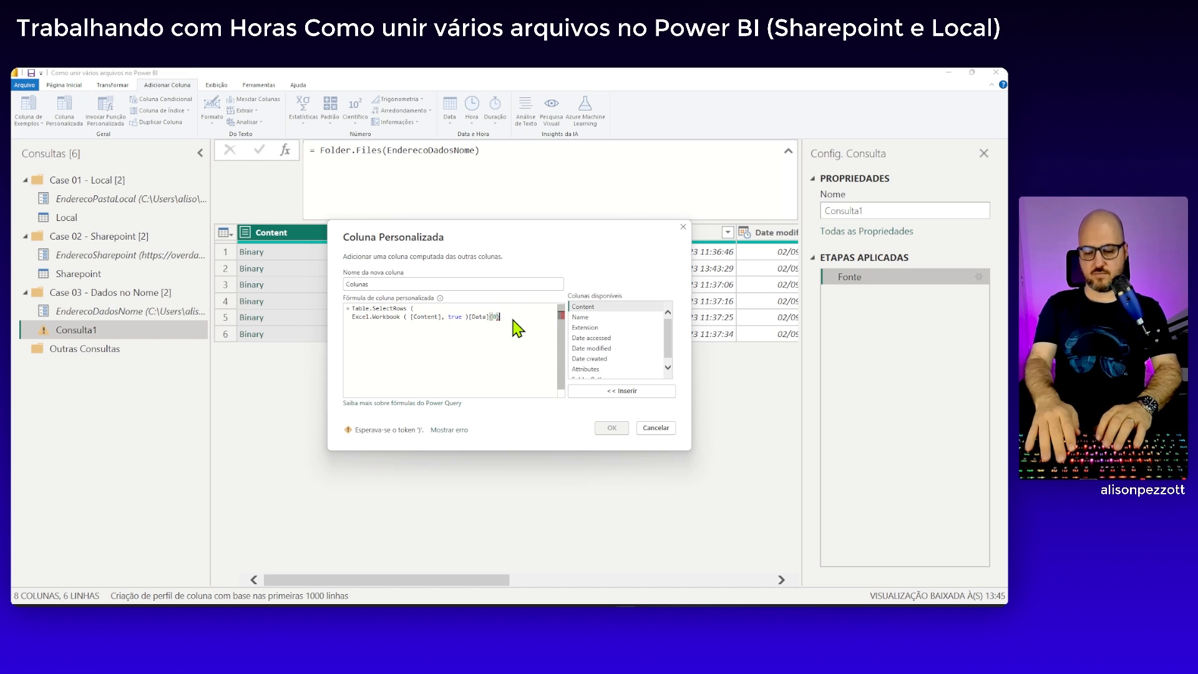
{"action": "type", "text": ","}
{"action": "key", "text": "Return"}
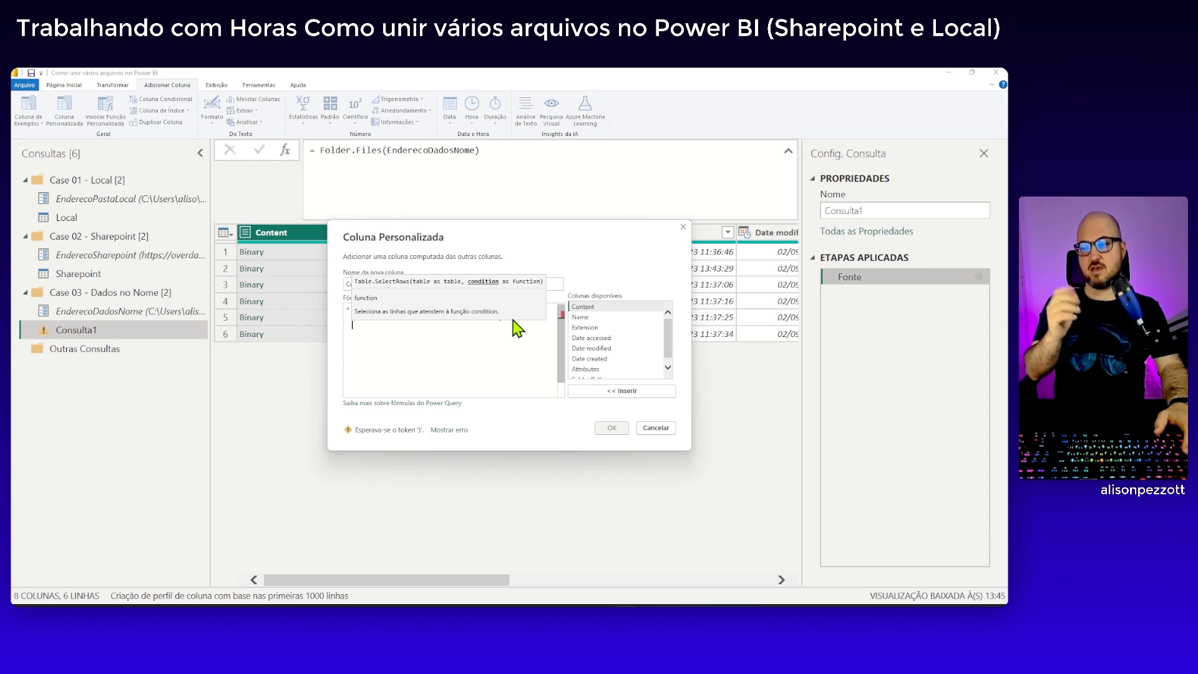
{"action": "type", "text": "[M"}
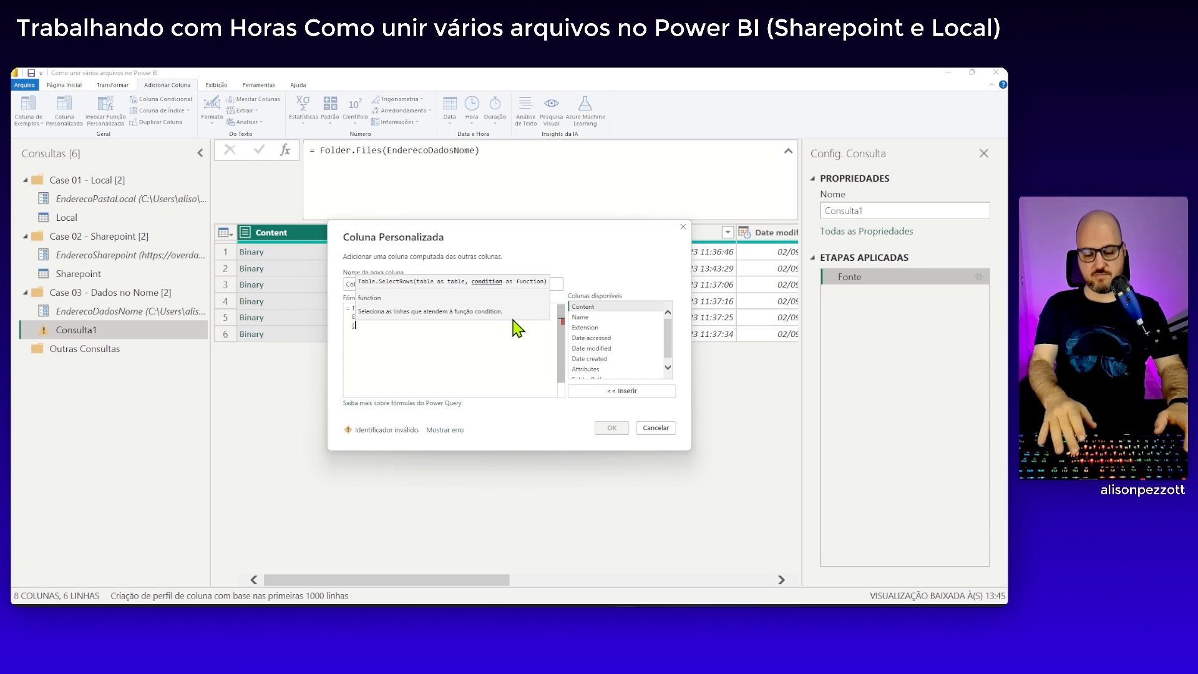
{"action": "type", "text": "ês"}
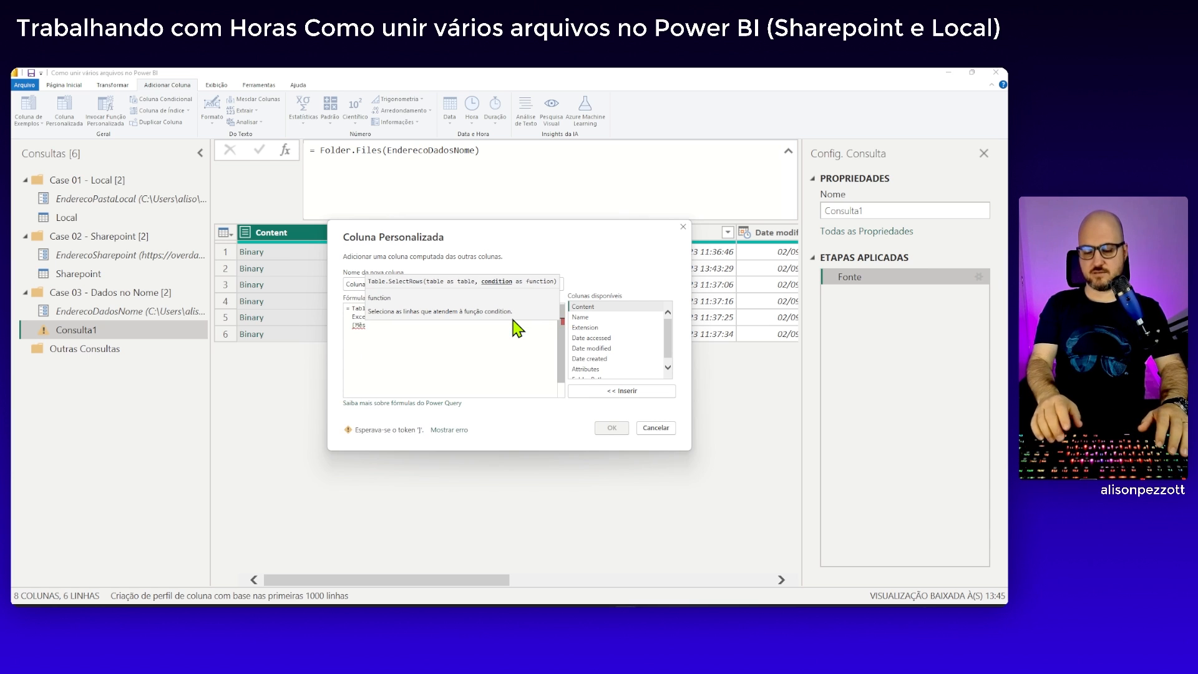
{"action": "type", "text": "] <> "}
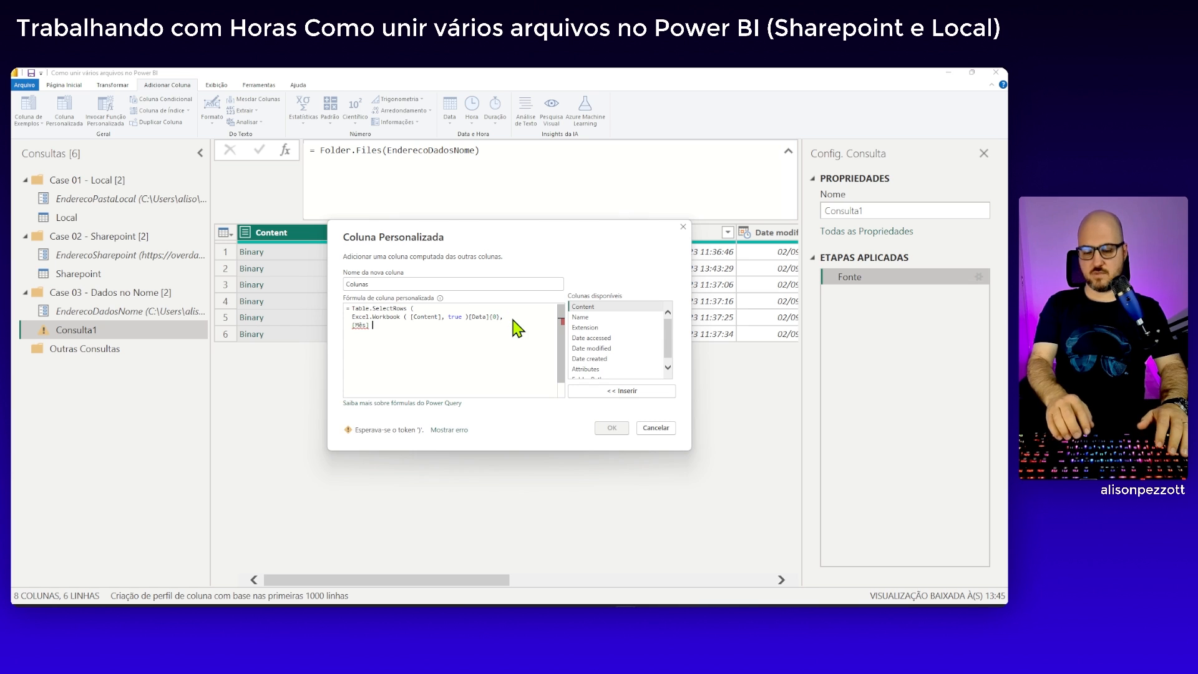
{"action": "type", "text": "null a"}
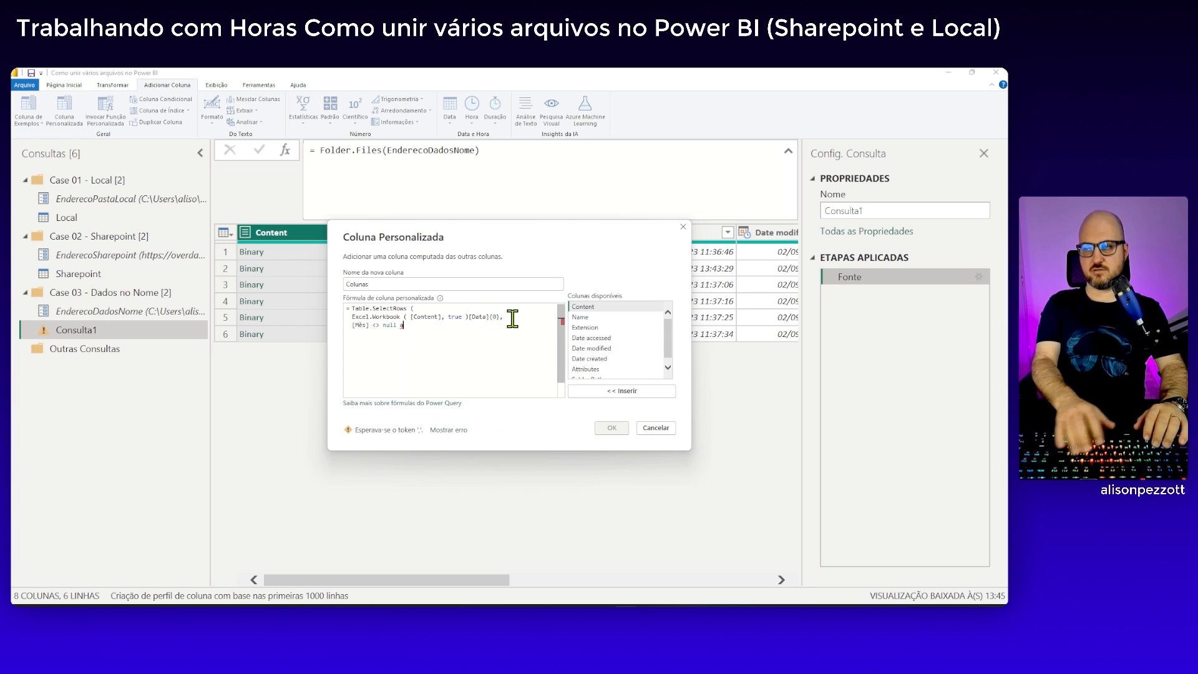
{"action": "type", "text": "brn"}
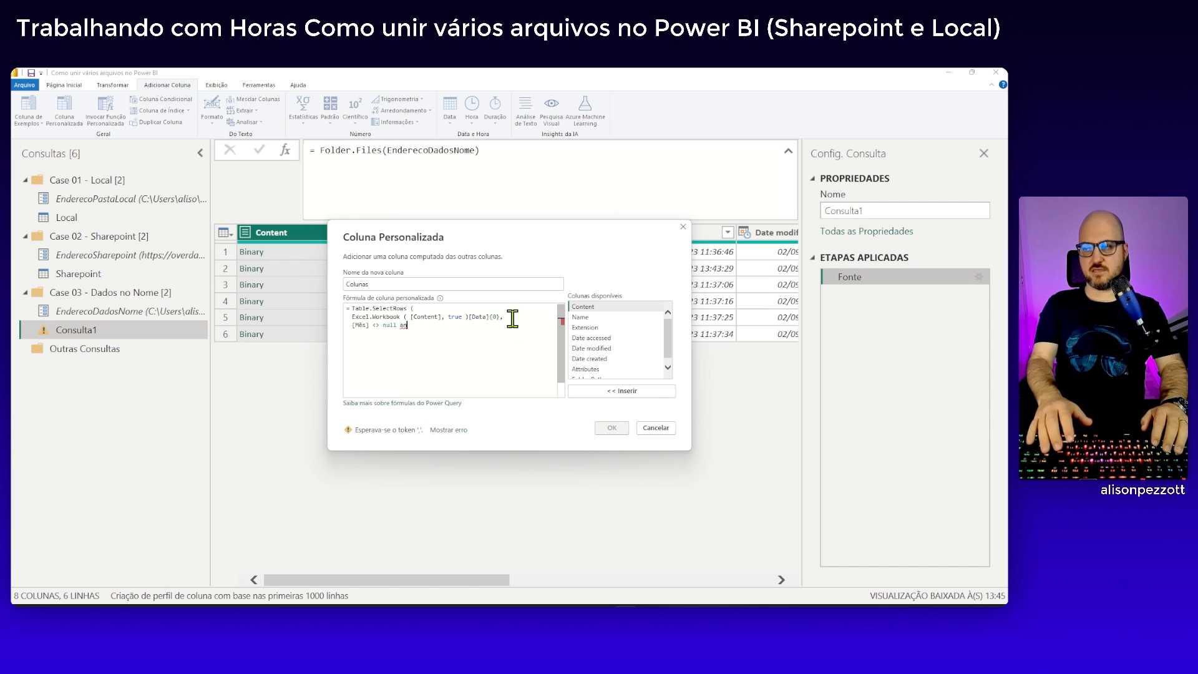
{"action": "type", "text": "d [M^"}
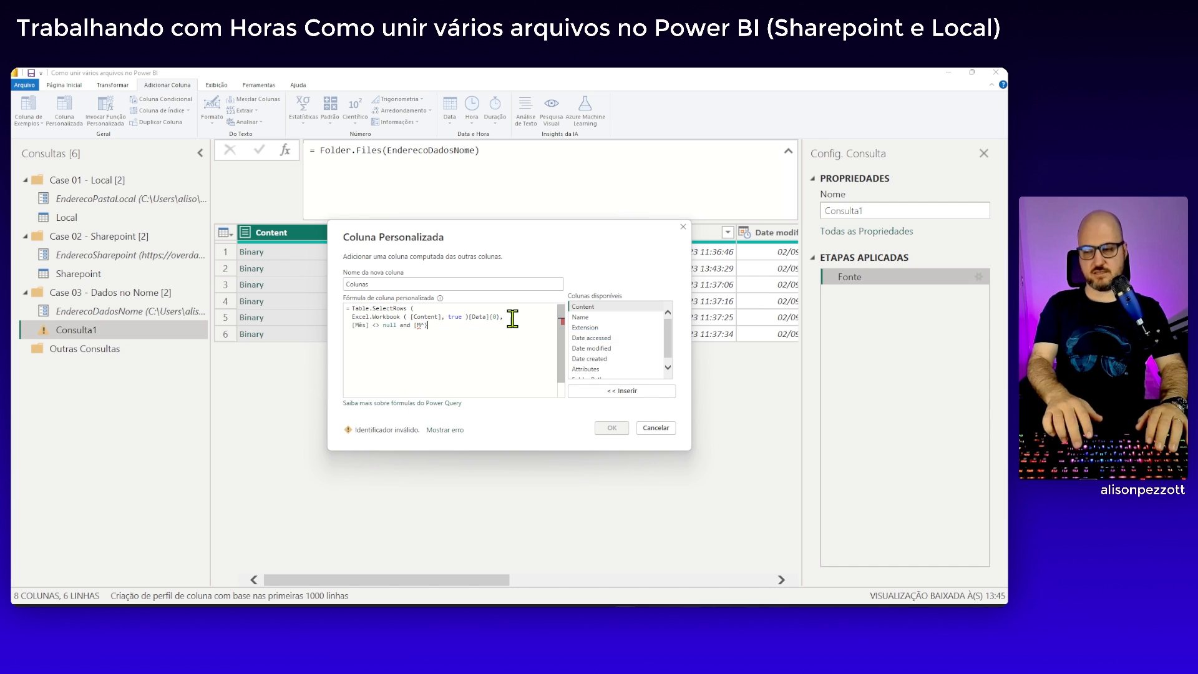
{"action": "type", "text": "e"}
Extend the condition with and [Mês] <> "", close the Table.SelectRows function and create the Colunas column
{"action": "key", "text": "BackSpace"}
{"action": "key", "text": "BackSpace"}
{"action": "key", "text": "BackSpace"}
{"action": "type", "text": "}"}
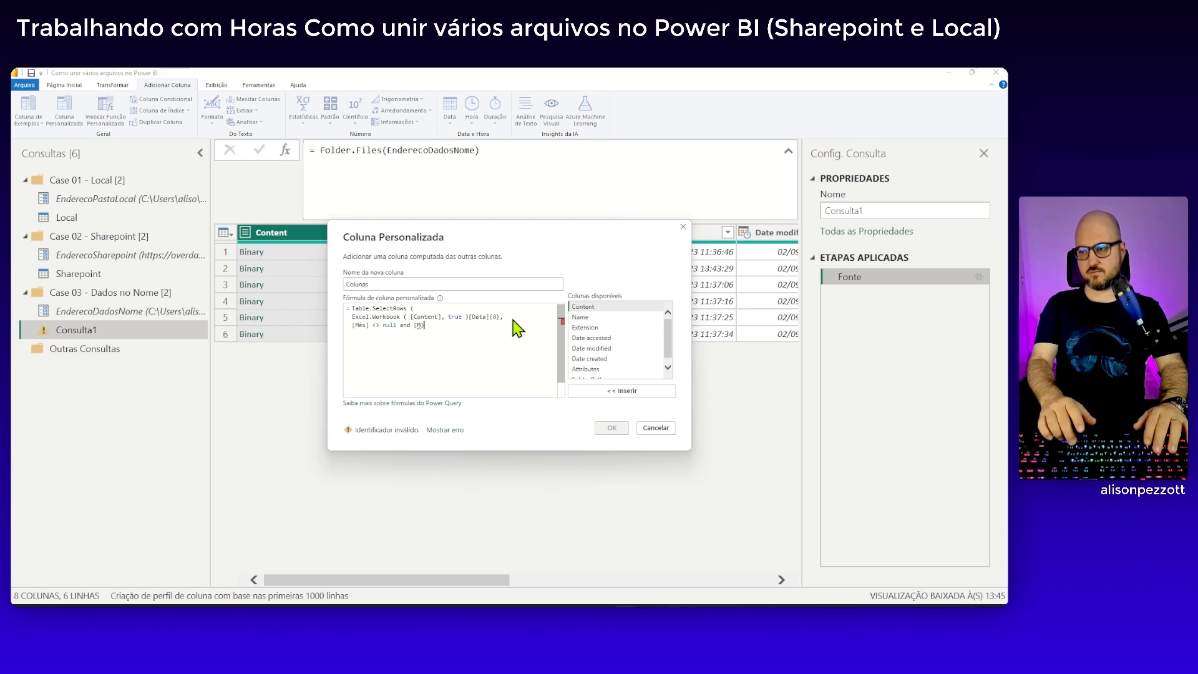
{"action": "key", "text": "BackSpace"}
{"action": "type", "text": "^^"}
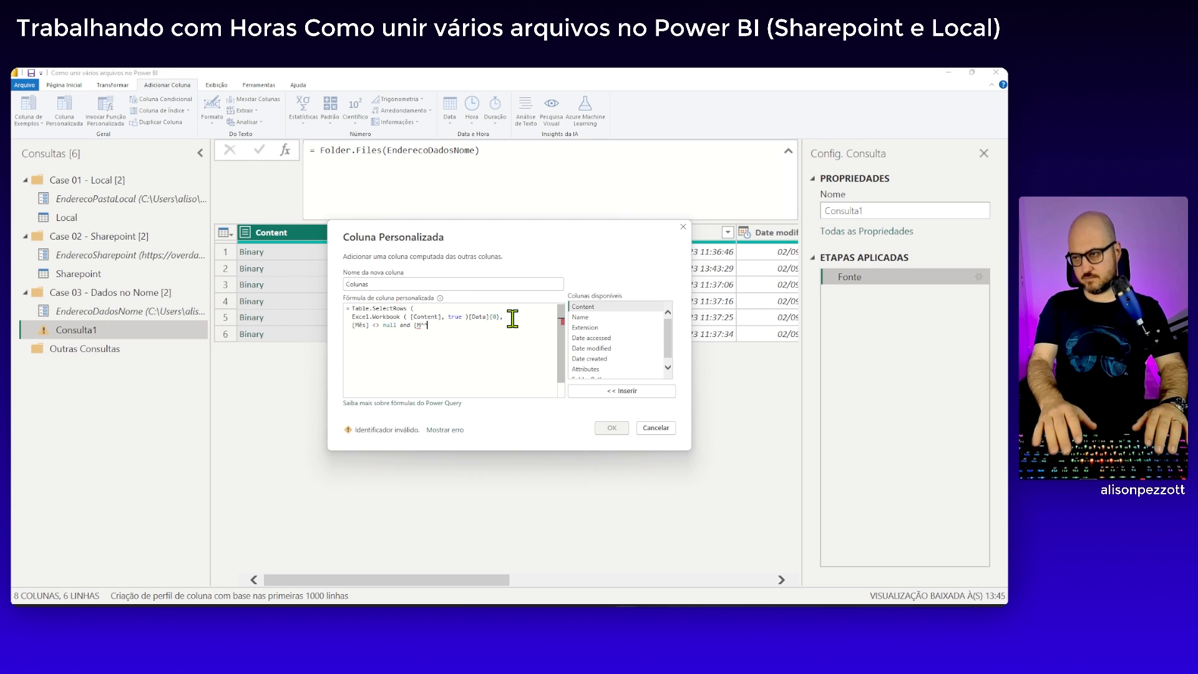
{"action": "key", "text": "BackSpace"}
{"action": "key", "text": "BackSpace"}
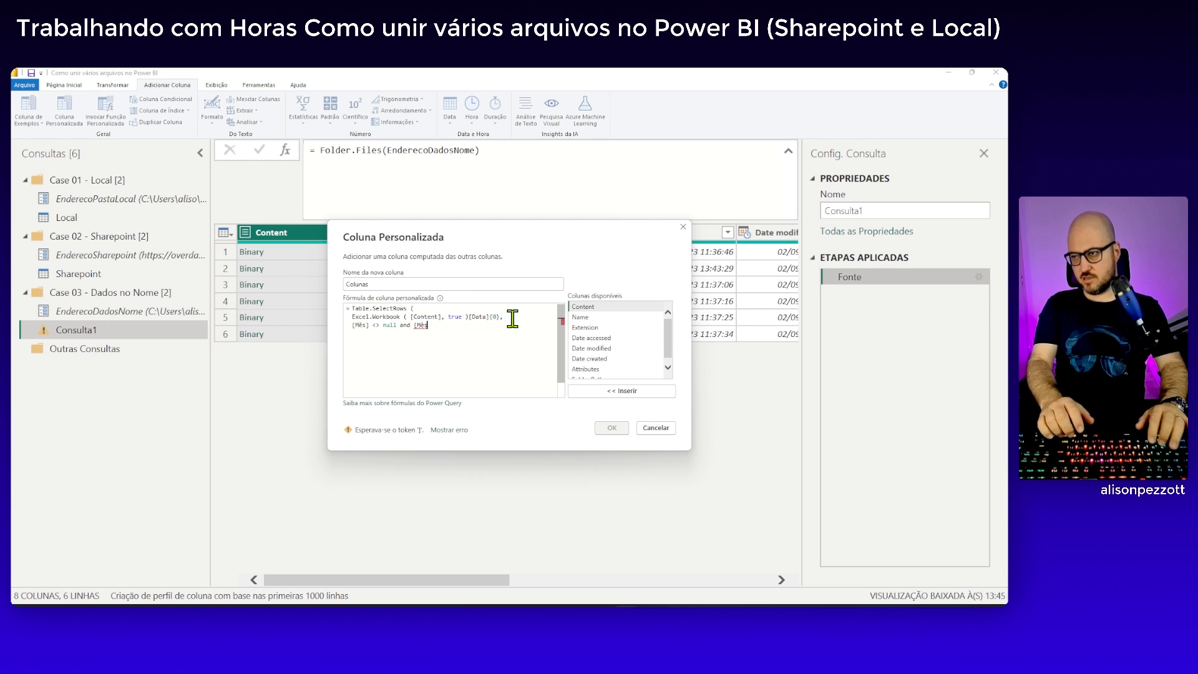
{"action": "type", "text": "ês]"}
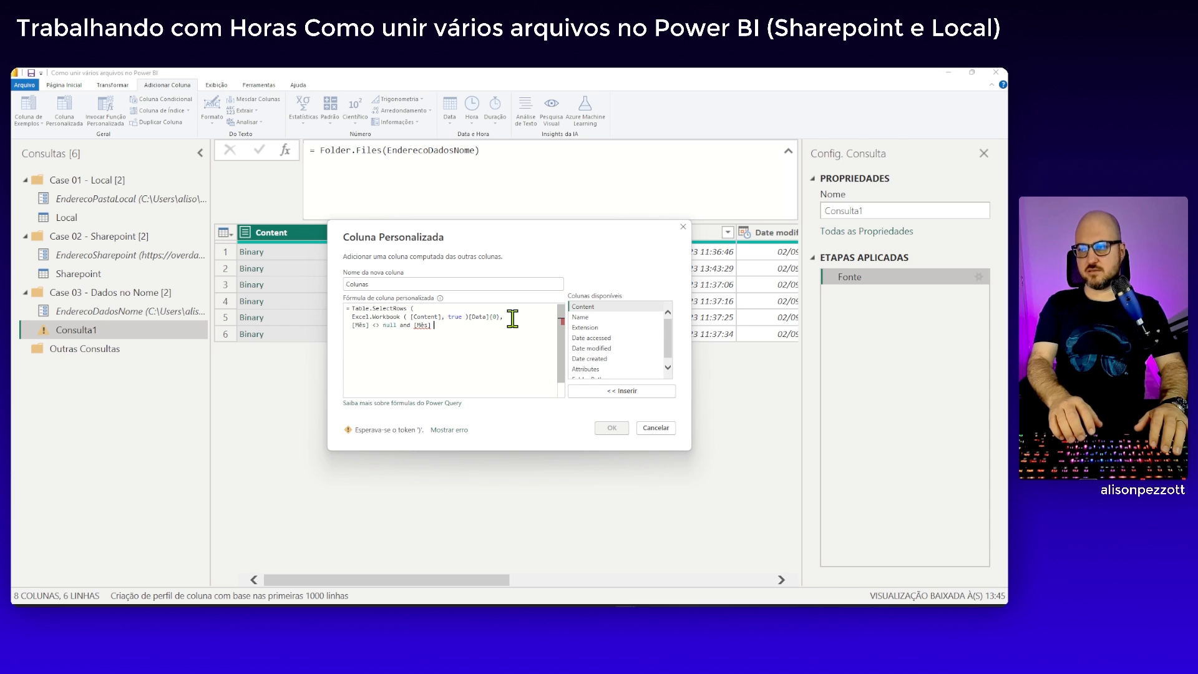
{"action": "type", "text": " <> \"\"   "}
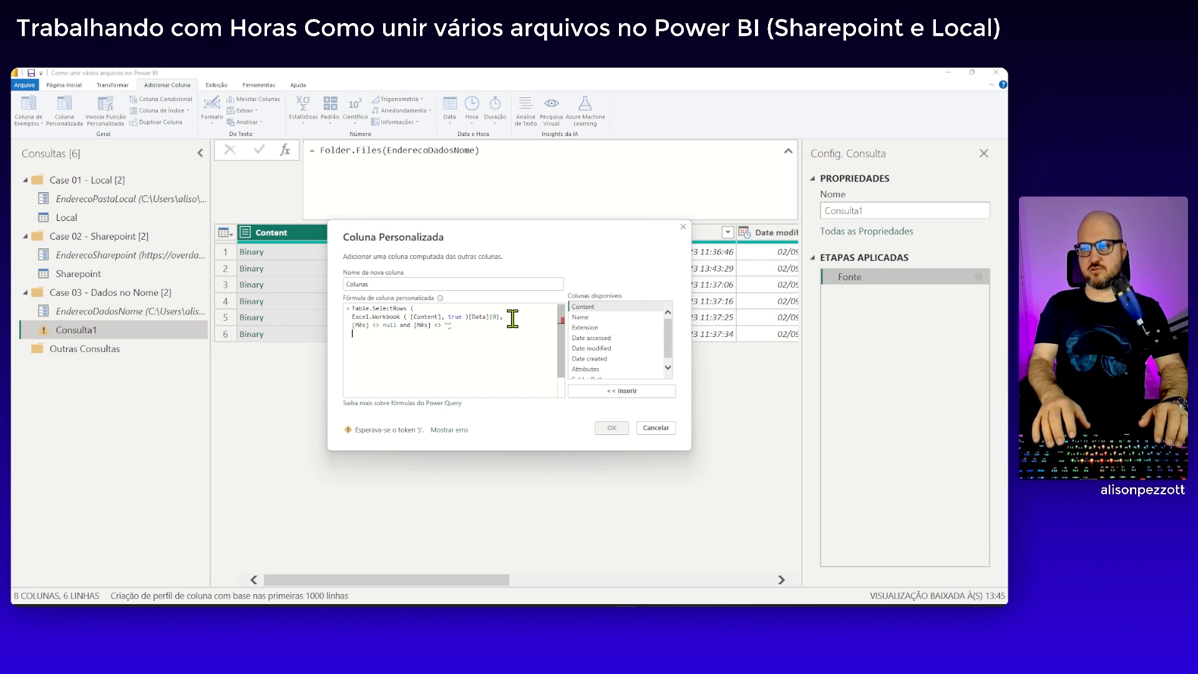
{"action": "type", "text": ")"}
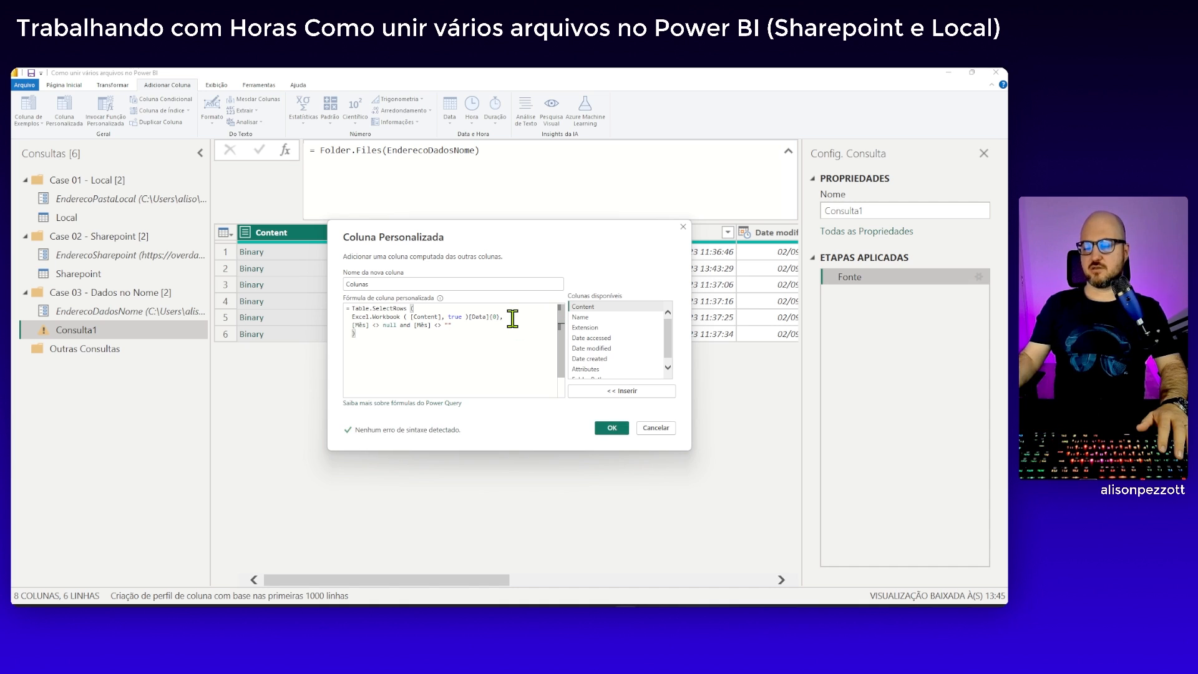
{"action": "left_click", "coordinate": [610, 429]}
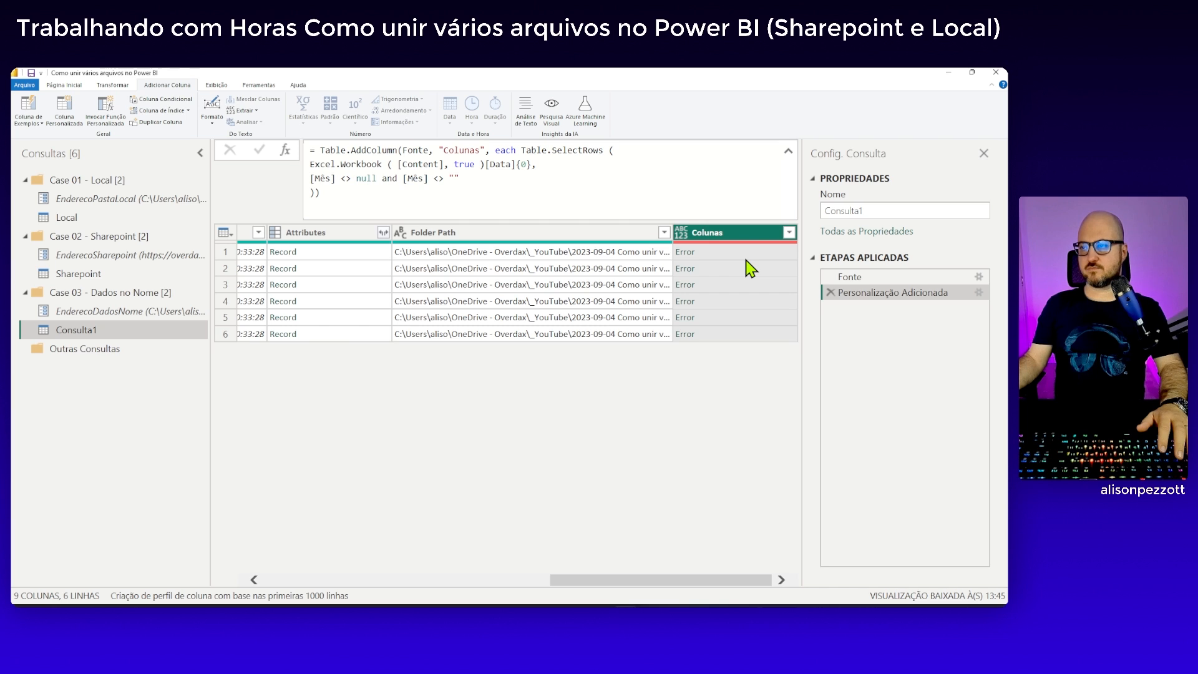
Examine the error in the first row of Colunas and check the column headers in the PR001-2023.xlsx workbook
{"action": "left_click", "coordinate": [766, 254]}
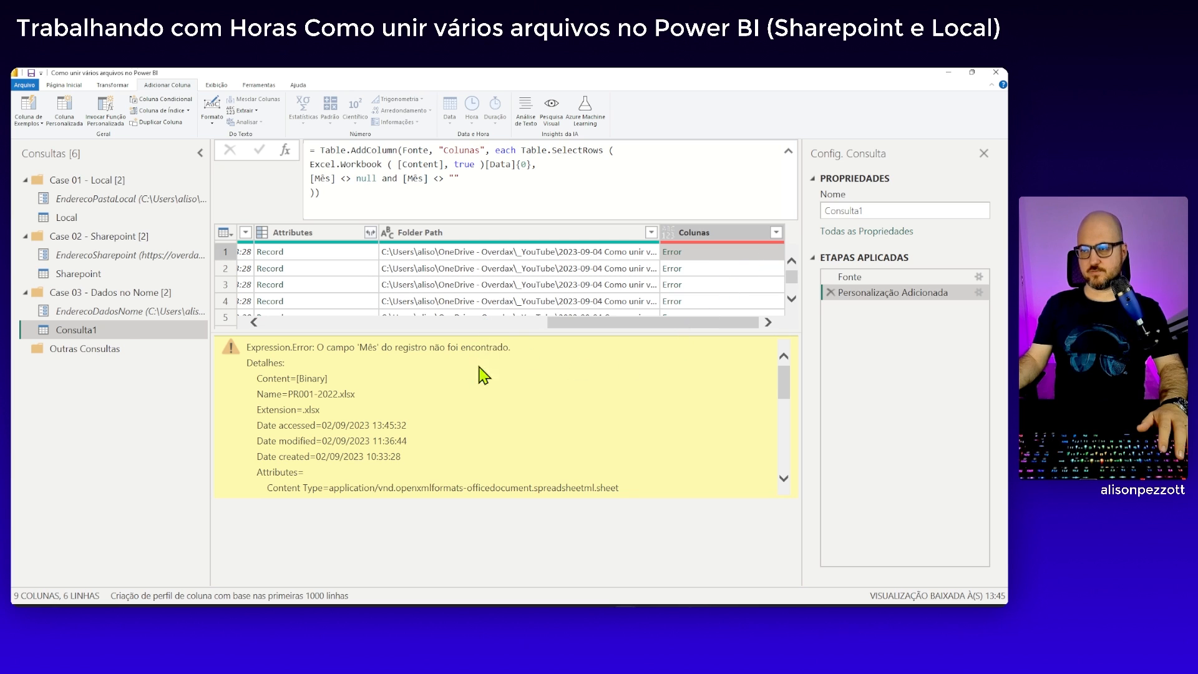
{"action": "mouse_move", "coordinate": [579, 607]}
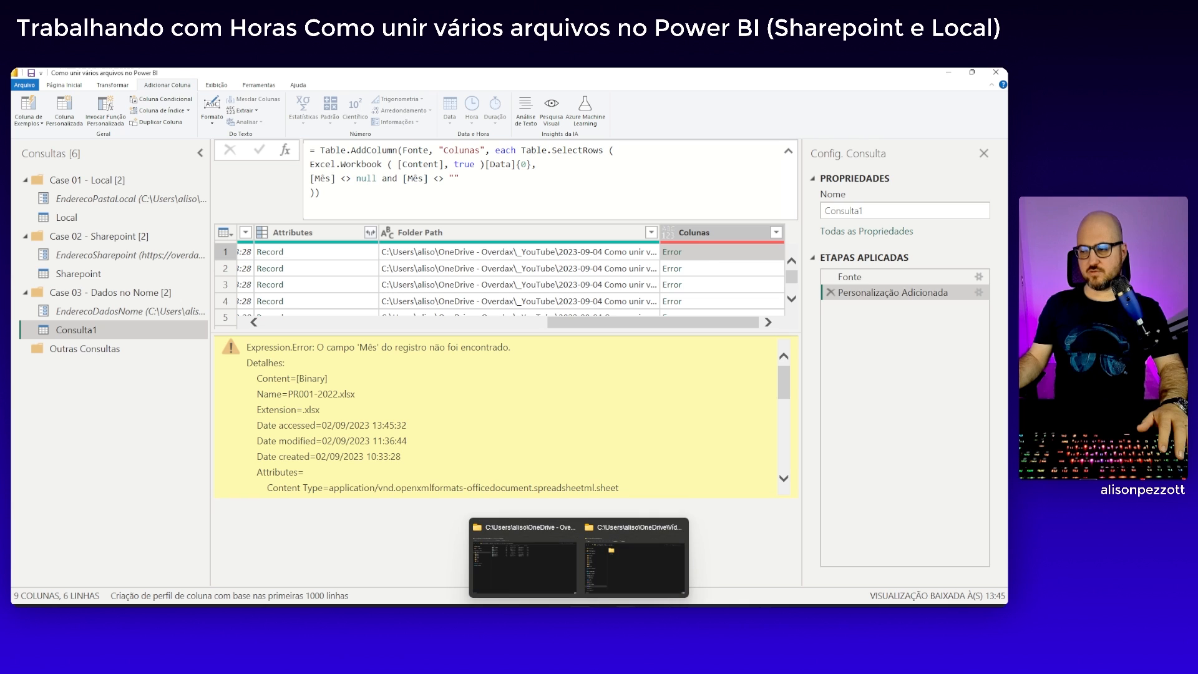
{"action": "left_click", "coordinate": [528, 568]}
{"action": "double_click", "coordinate": [237, 181]}
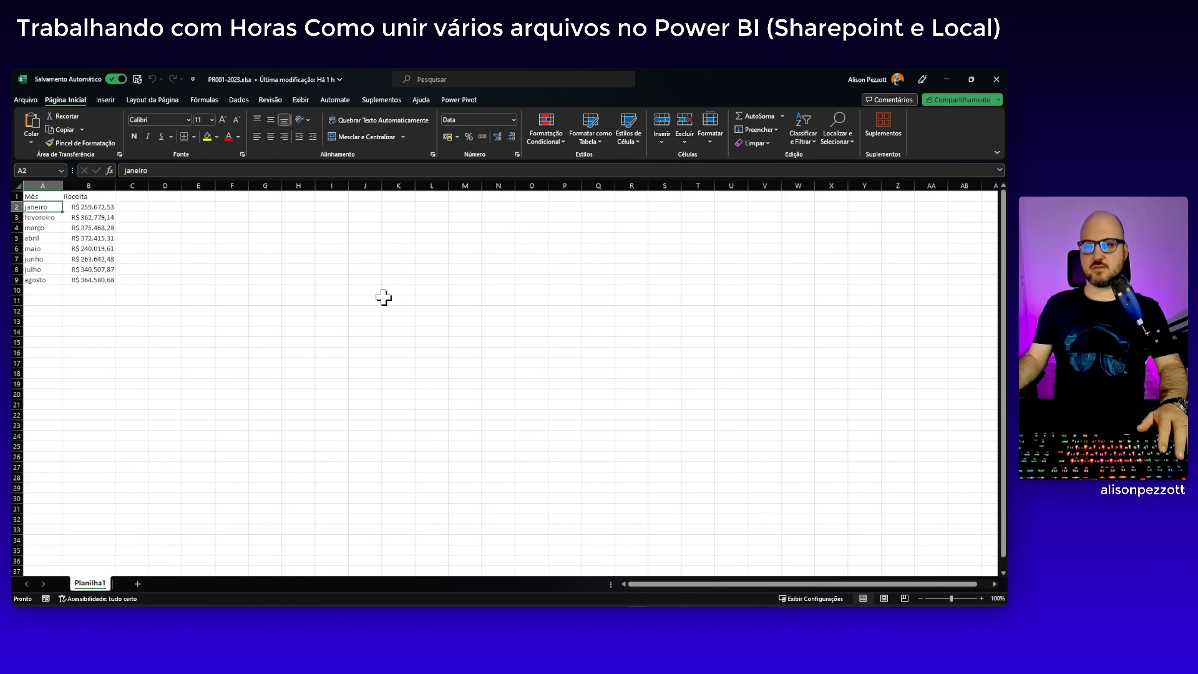
{"action": "left_click", "coordinate": [995, 80]}
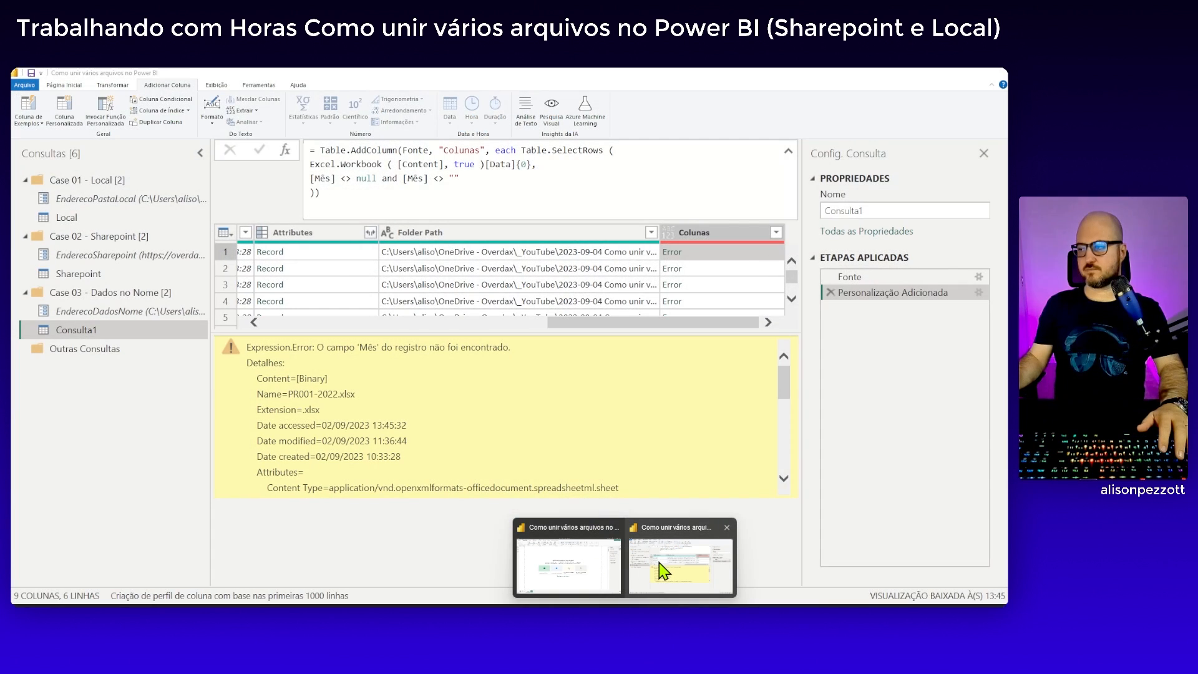
{"action": "left_click", "coordinate": [660, 569]}
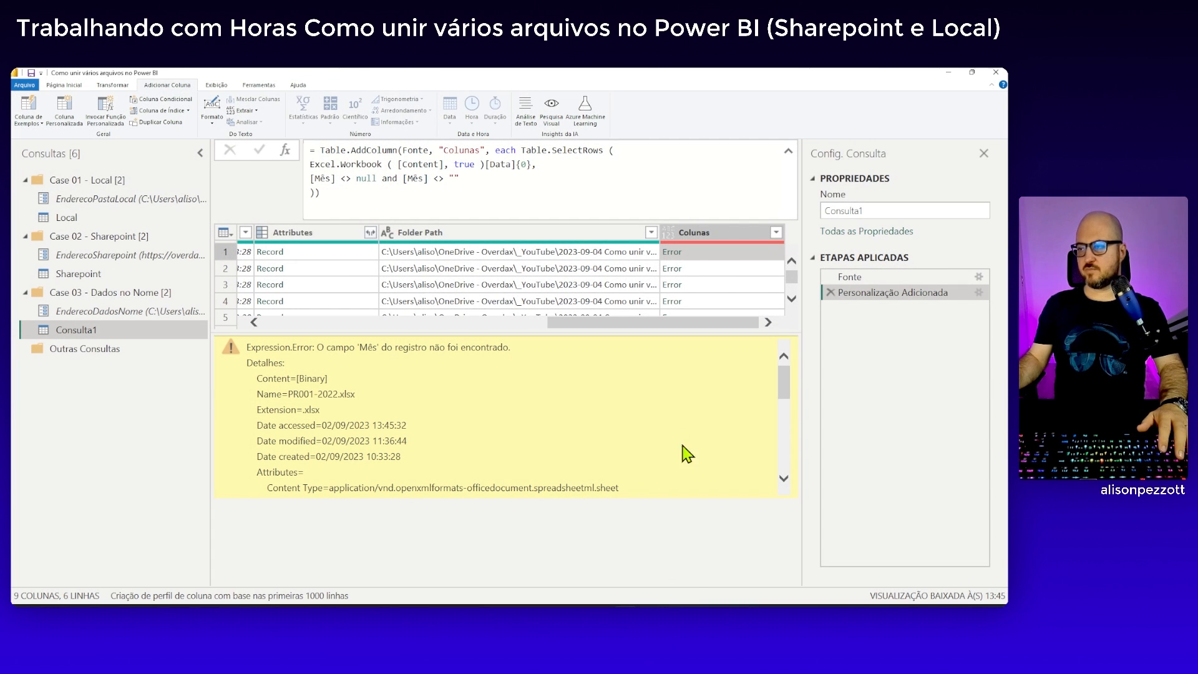
{"action": "left_click", "coordinate": [336, 177]}
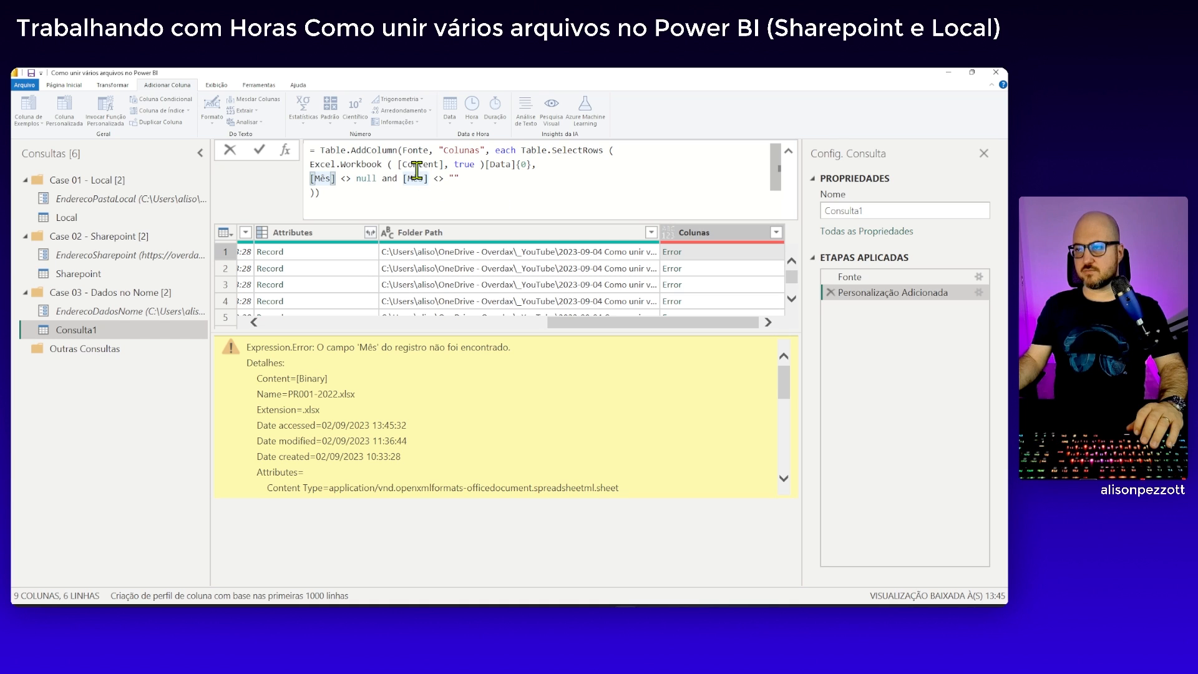
{"action": "left_click", "coordinate": [390, 164]}
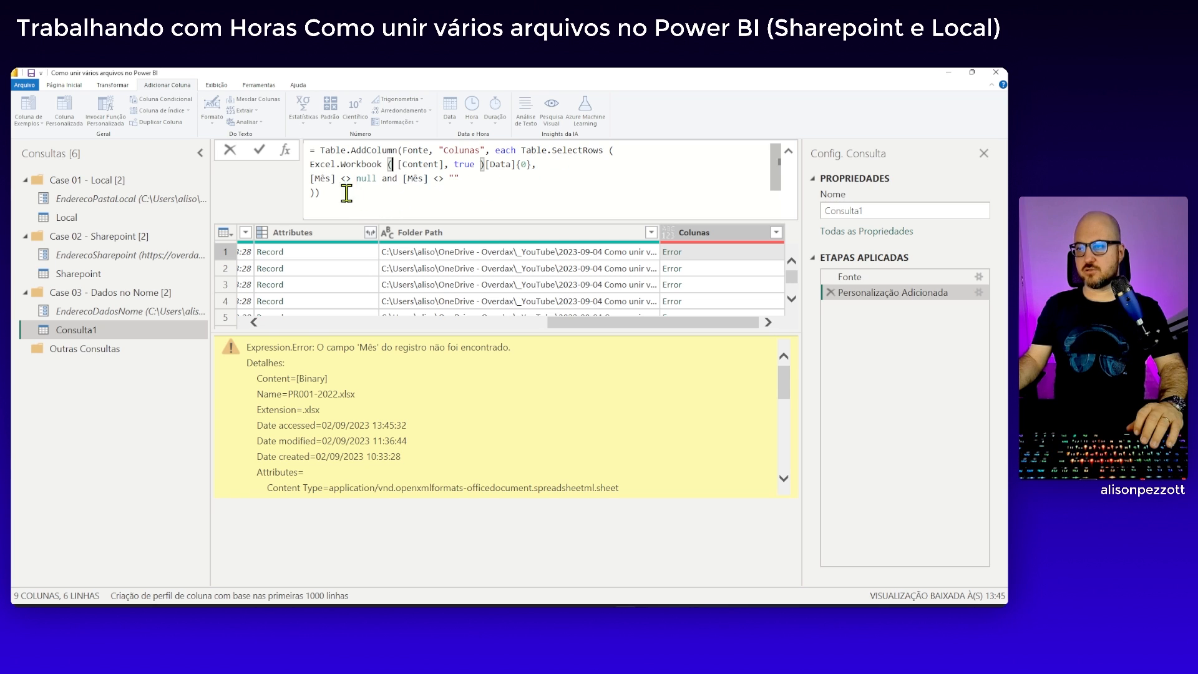
{"action": "left_click", "coordinate": [376, 179]}
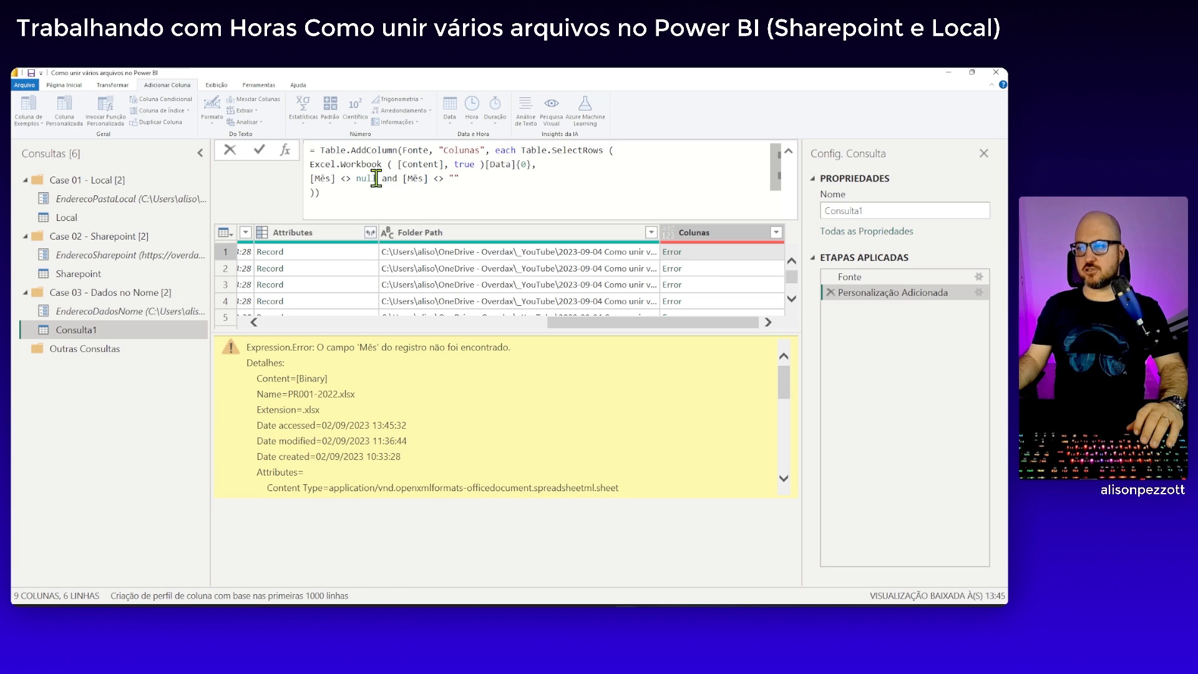
{"action": "left_click_drag", "start_coordinate": [460, 179], "coordinate": [545, 170]}
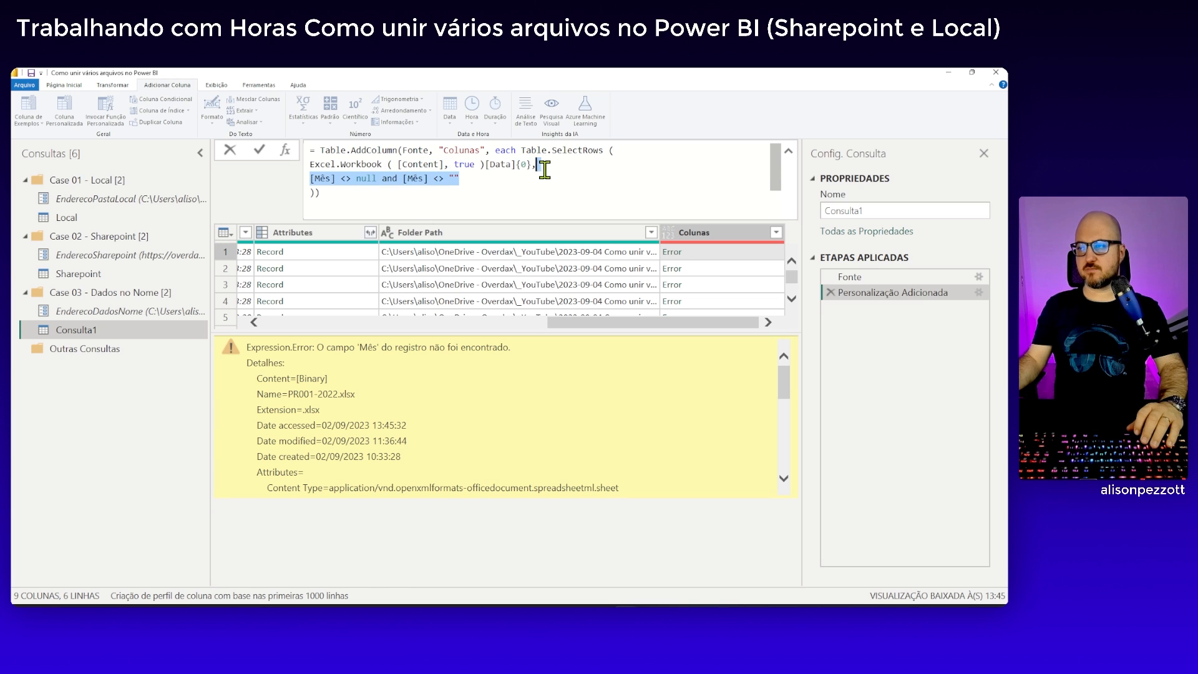
{"action": "key", "text": "BackSpace"}
{"action": "key", "text": "BackSpace"}
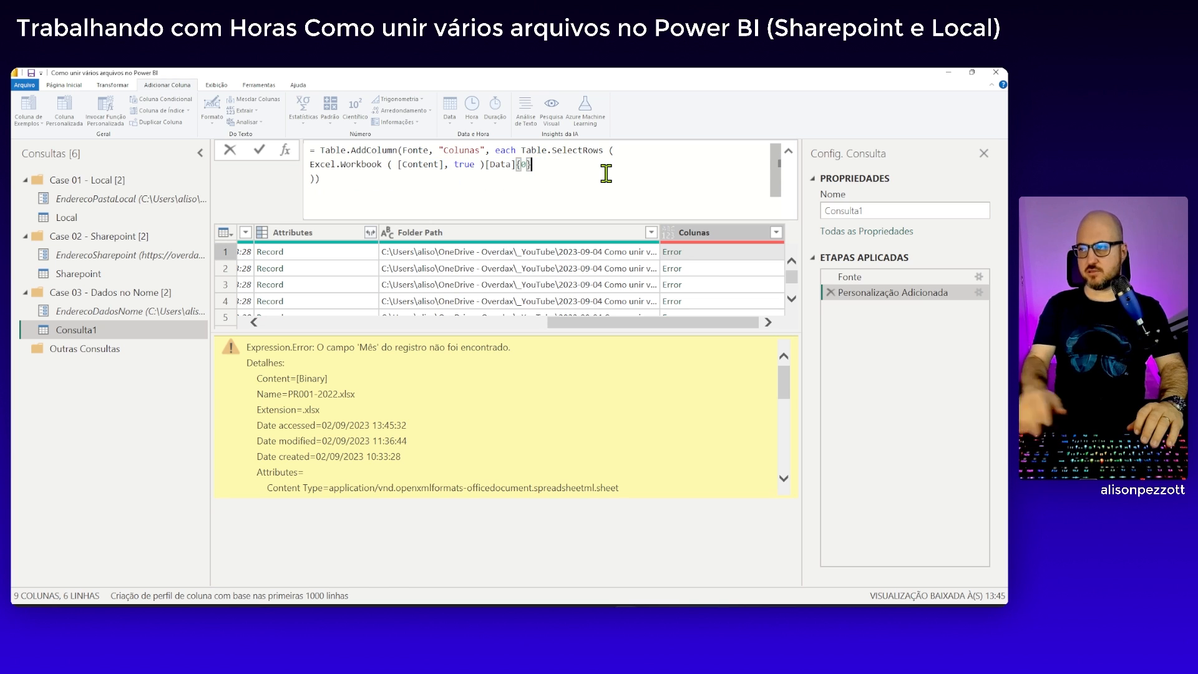
{"action": "left_click_drag", "start_coordinate": [523, 149], "coordinate": [622, 152]}
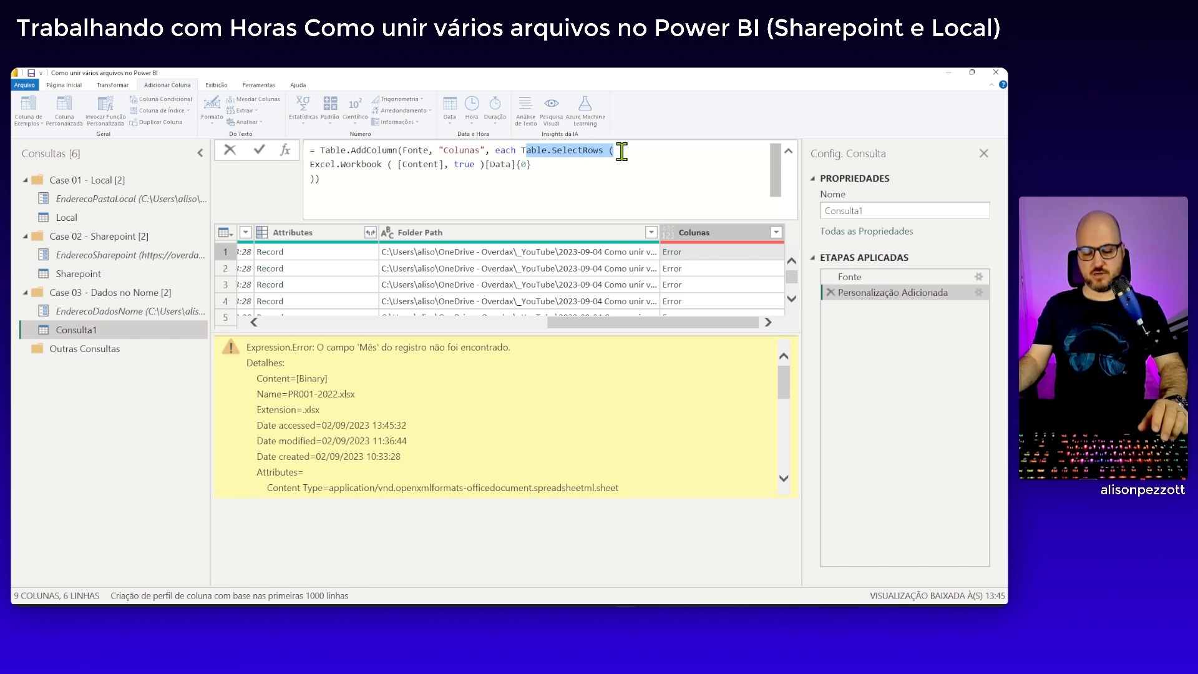
{"action": "key", "text": "ctrl+z"}
Insert each before the [Mês] condition in the Table.SelectRows formula and apply the change
{"action": "left_click", "coordinate": [546, 182]}
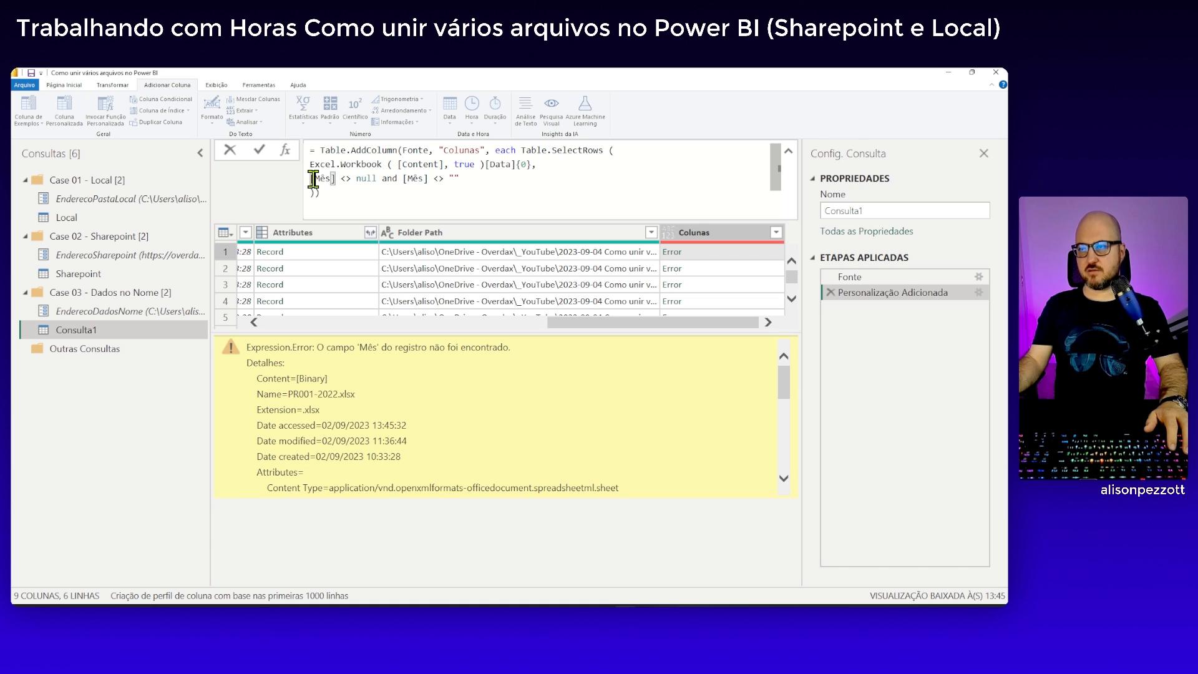
{"action": "double_click", "coordinate": [410, 179]}
{"action": "key", "text": "Home"}
{"action": "type", "text": "each"}
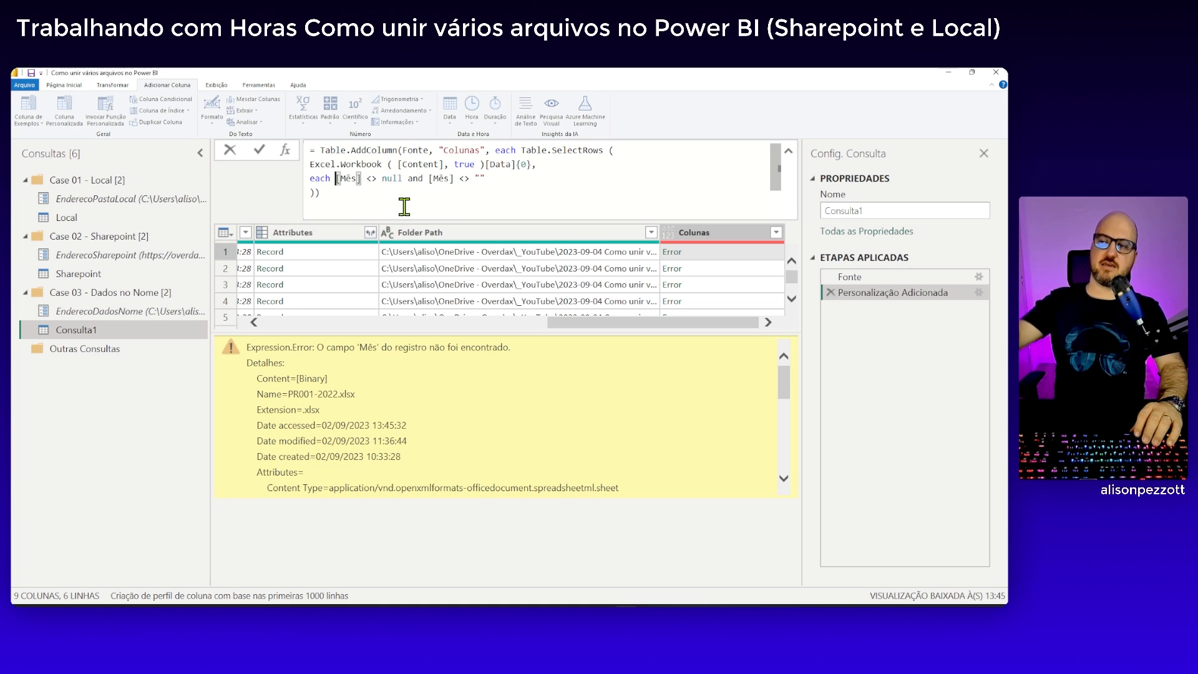
{"action": "left_click", "coordinate": [260, 151]}
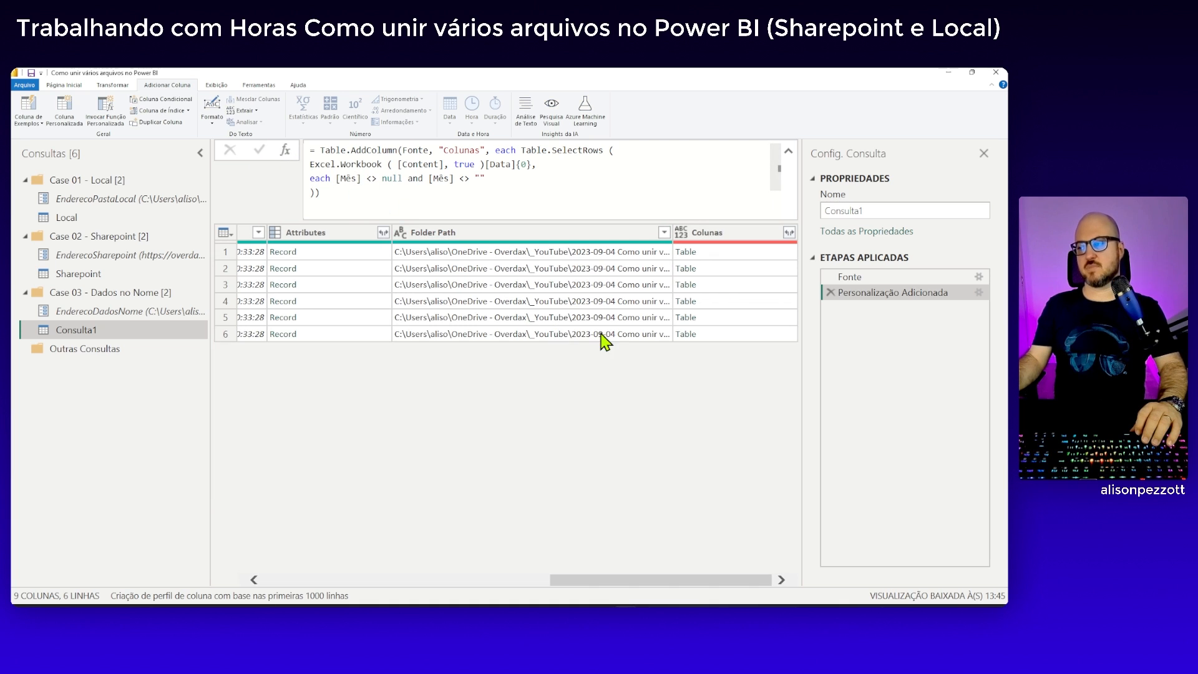
Preview the nested tables in the first four rows of the Colunas column
{"action": "left_click", "coordinate": [731, 256]}
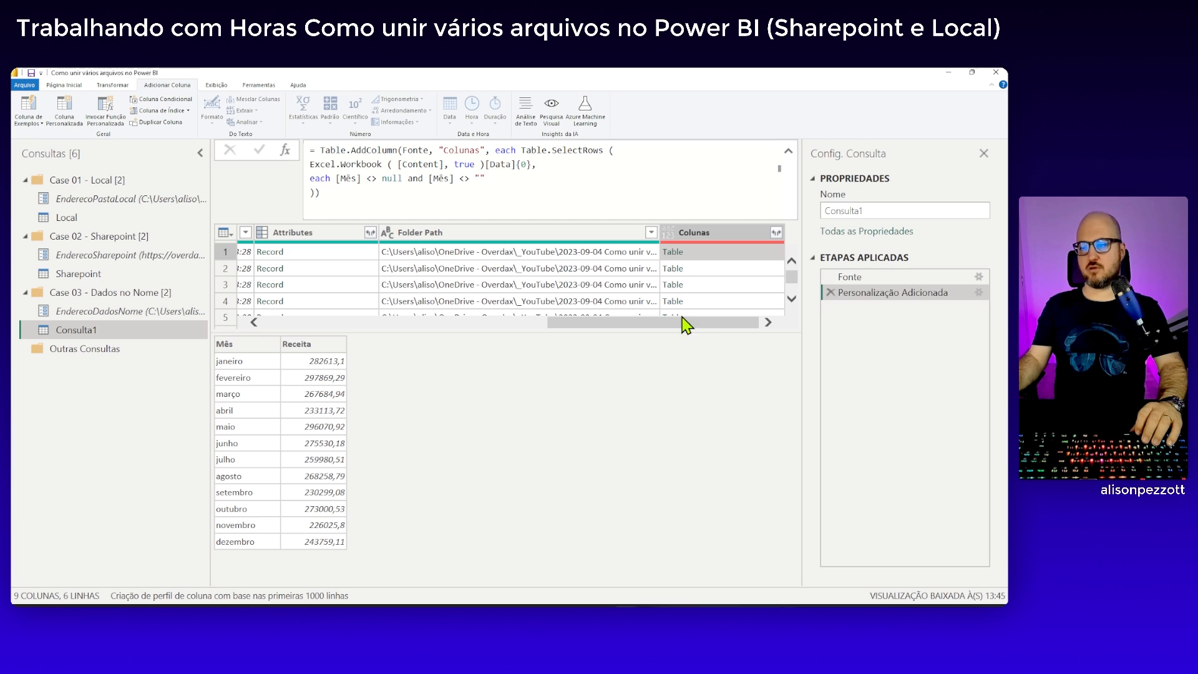
{"action": "left_click", "coordinate": [748, 270]}
{"action": "left_click", "coordinate": [750, 285]}
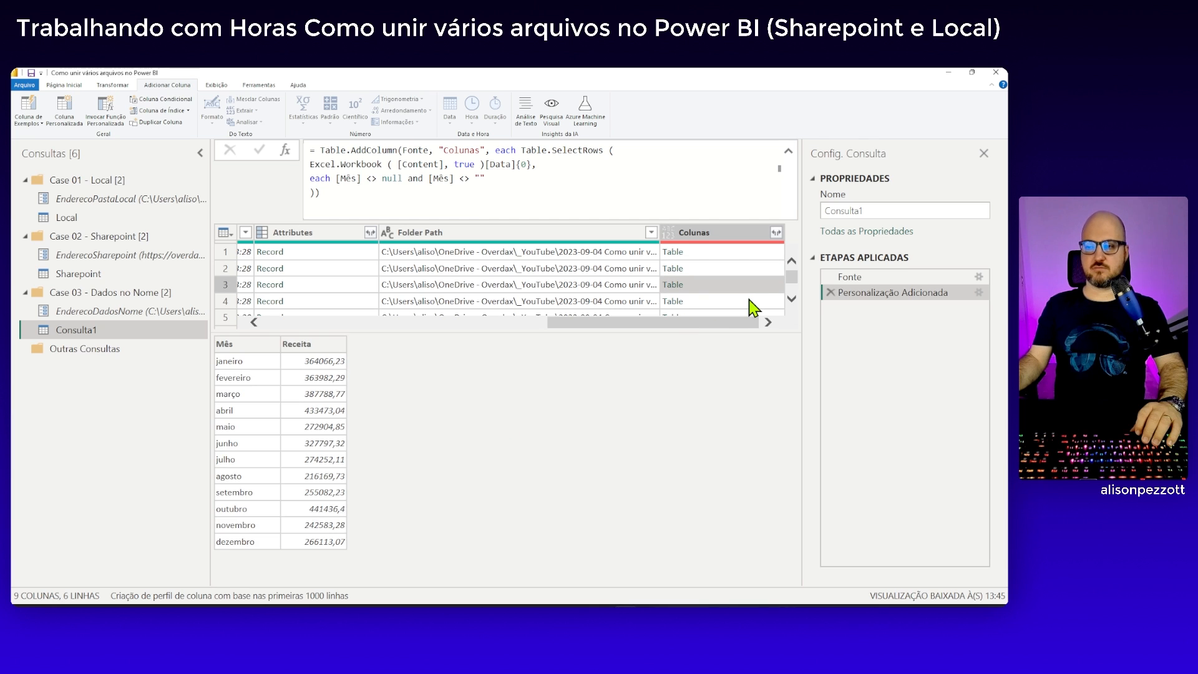
{"action": "left_click", "coordinate": [750, 301]}
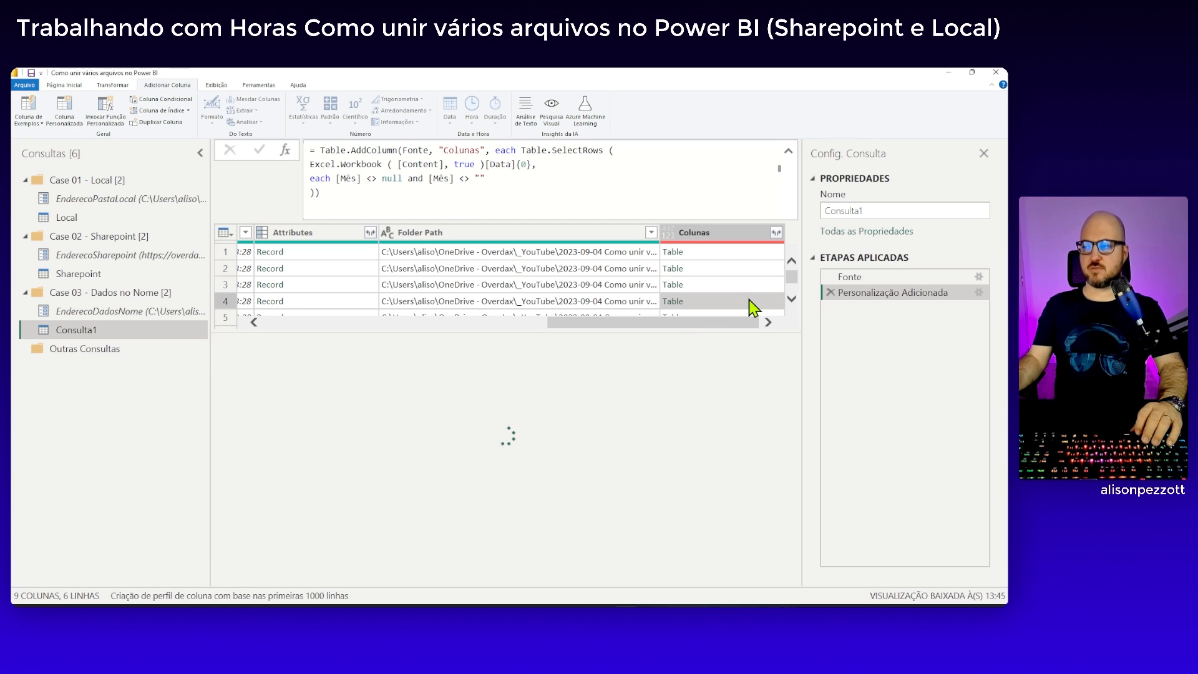
{"action": "left_click", "coordinate": [747, 253]}
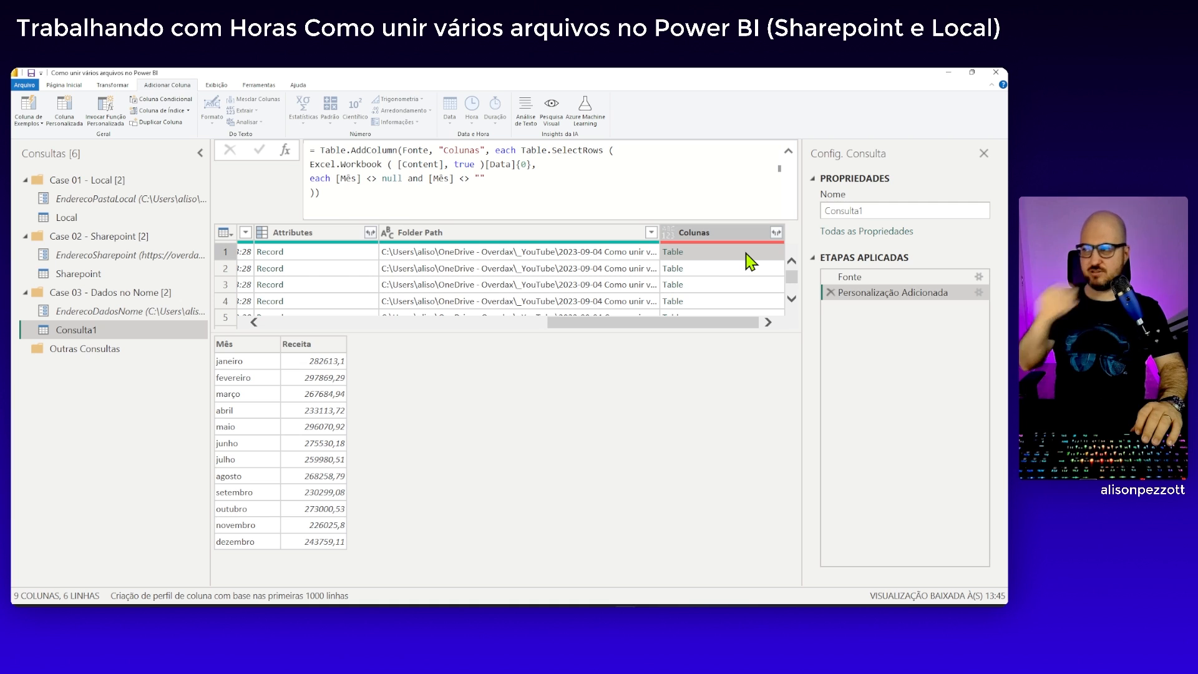
Rename the applied step that adds the custom column to ColunasExtraidas
{"action": "right_click", "coordinate": [856, 298]}
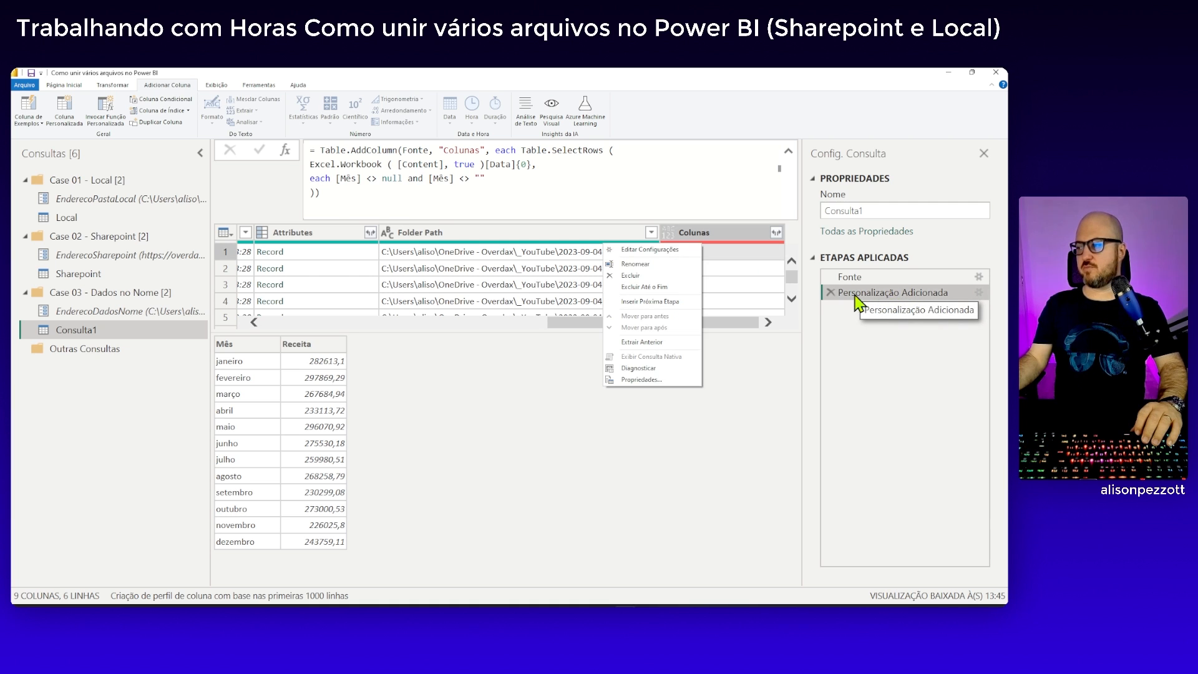
{"action": "left_click", "coordinate": [636, 265]}
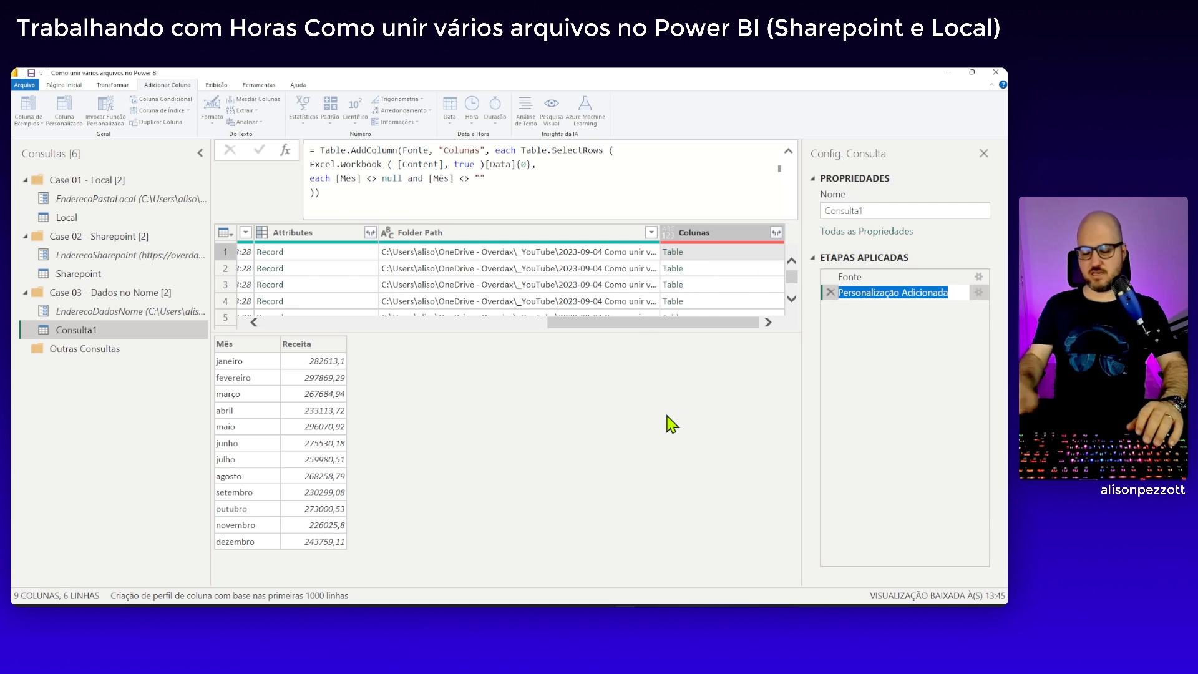
{"action": "type", "text": "Coluna"}
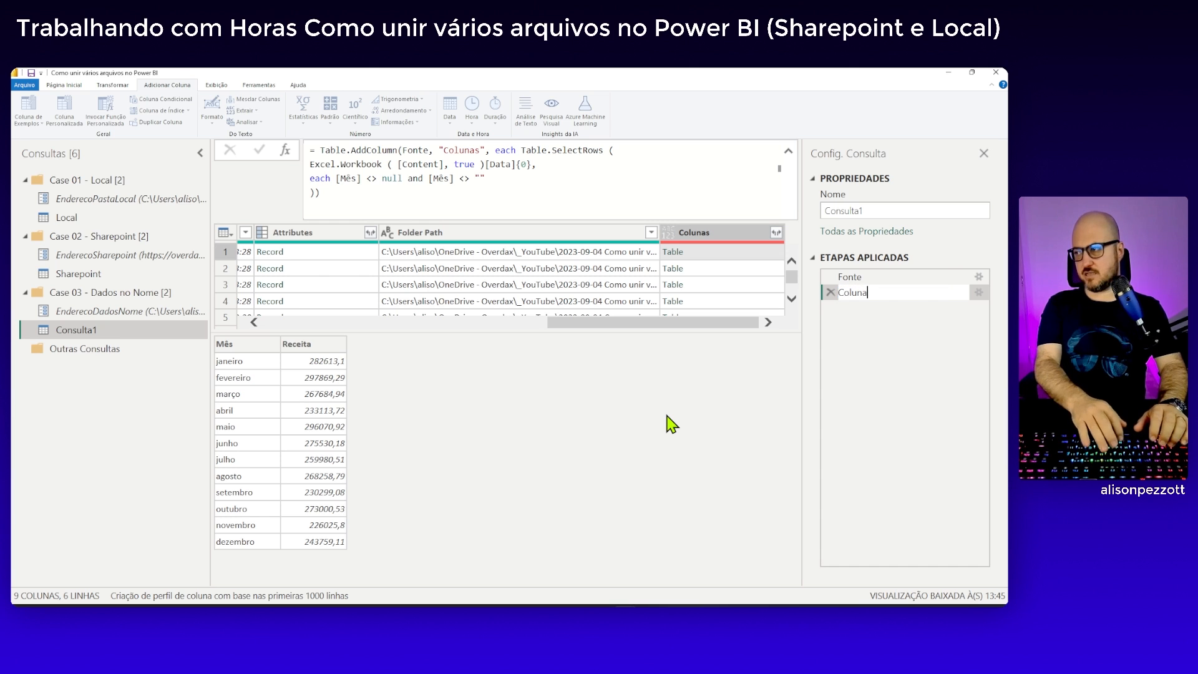
{"action": "type", "text": "s"}
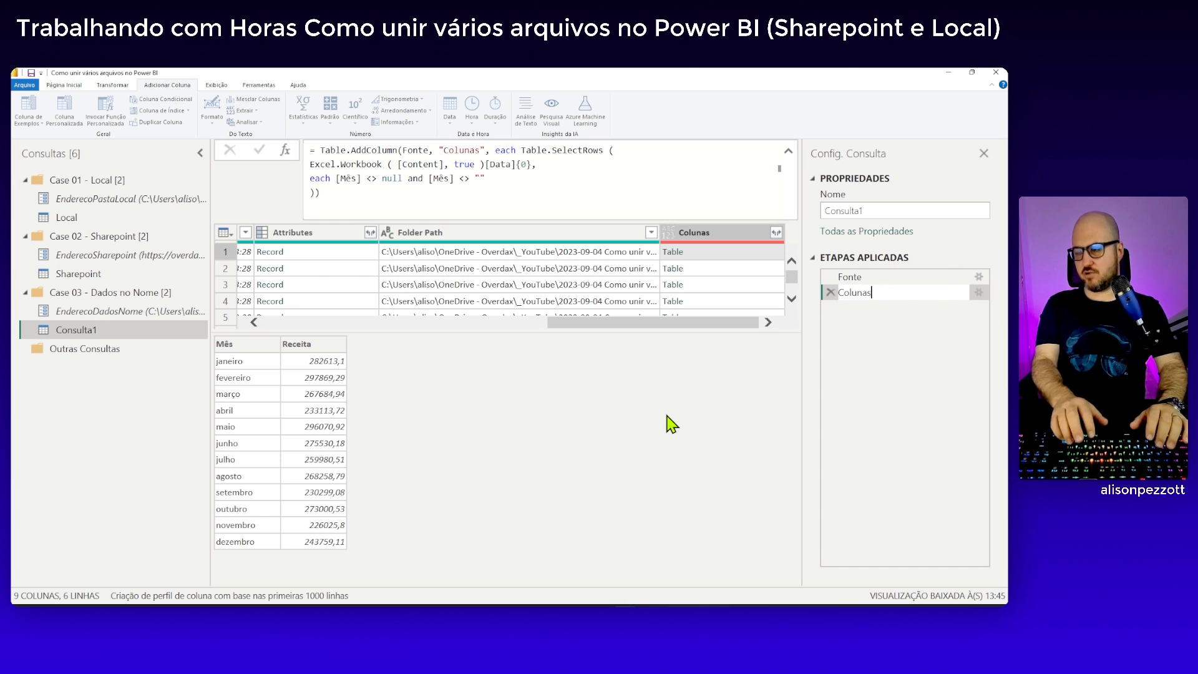
{"action": "type", "text": "exttraidas"}
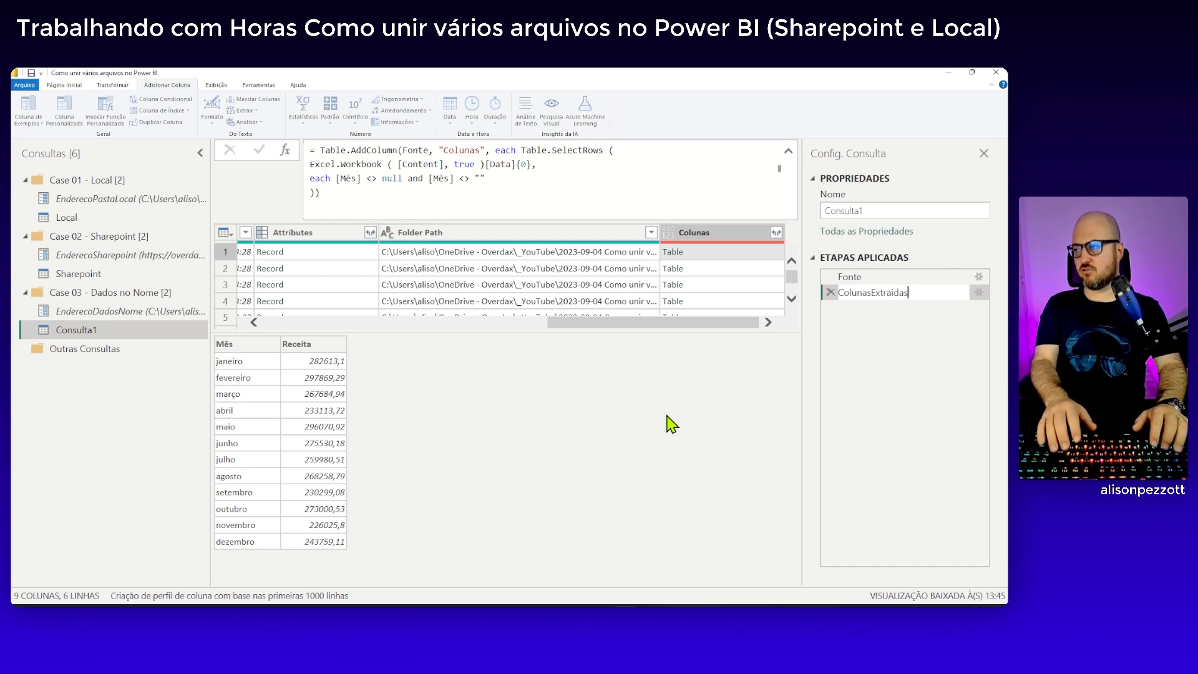
{"action": "key", "text": "Return"}
{"action": "left_click_drag", "start_coordinate": [690, 580], "coordinate": [379, 591]}
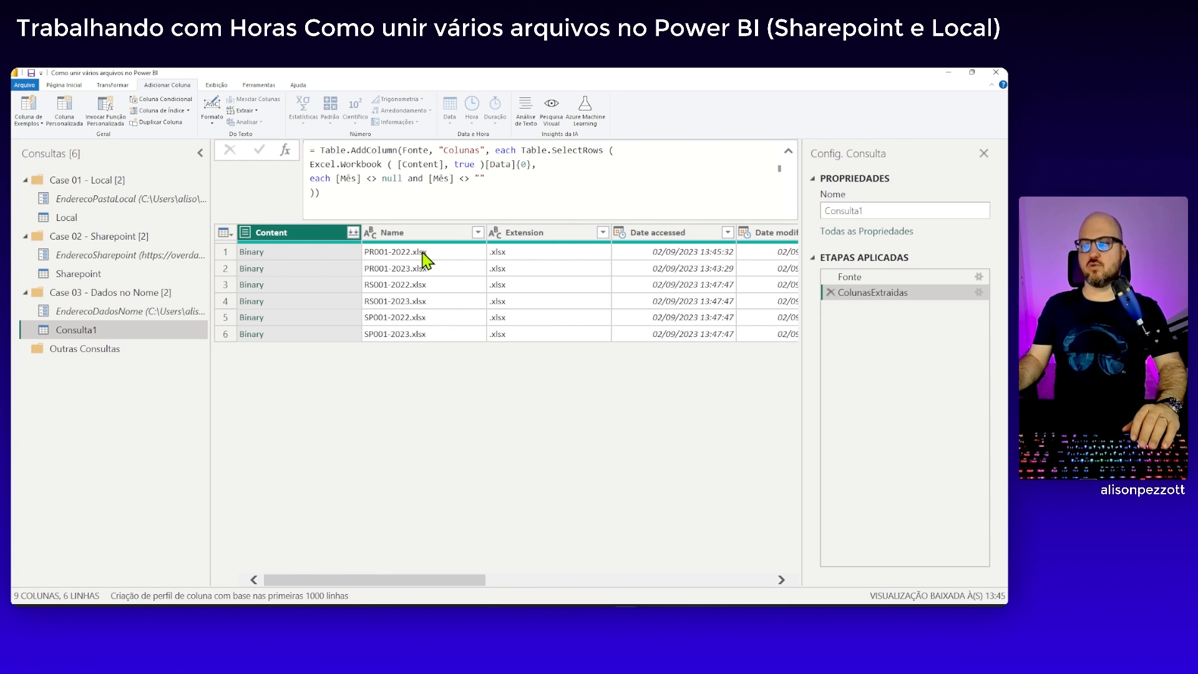
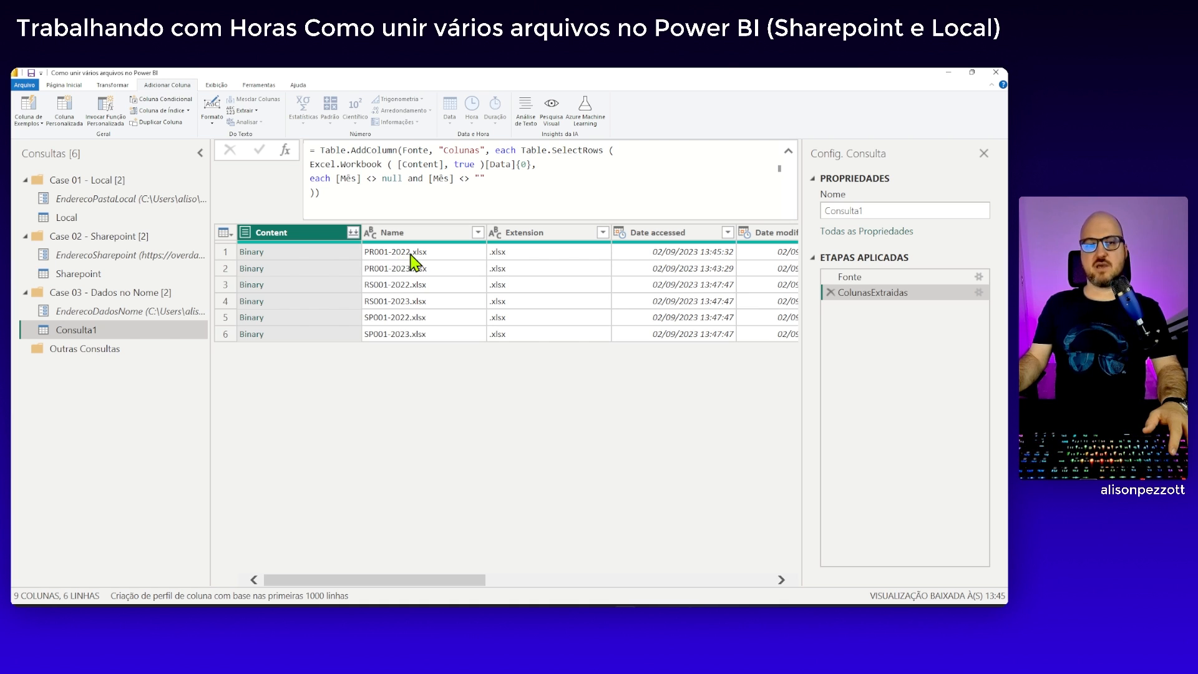
Open the Advanced Editor for Consulta1 and enlarge the code text
{"action": "left_click", "coordinate": [80, 86]}
{"action": "left_click", "coordinate": [287, 119]}
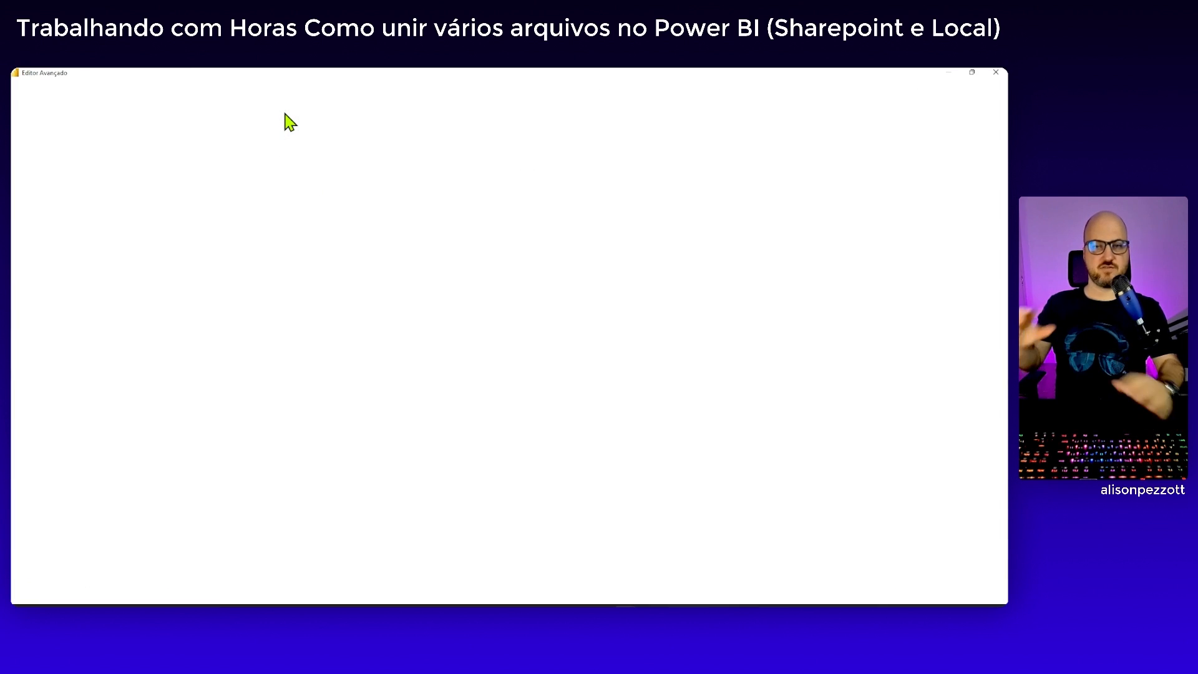
{"action": "left_click", "coordinate": [229, 182]}
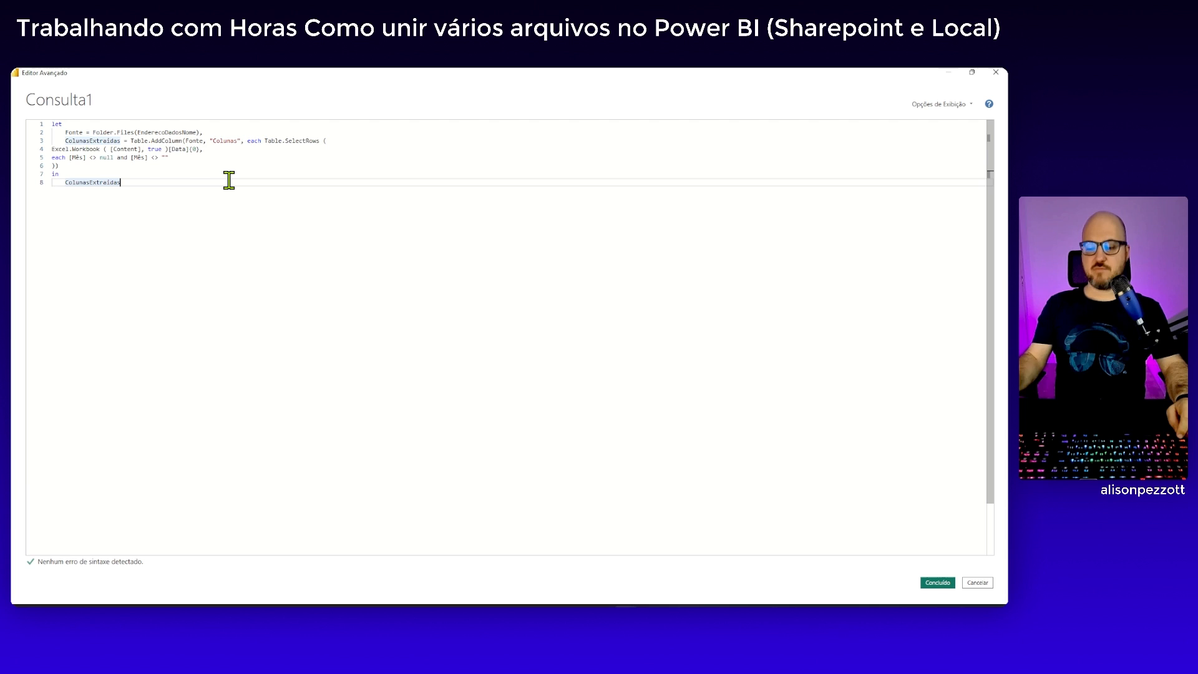
{"action": "key", "text": "ctrl+shift+plus"}
{"action": "left_click", "coordinate": [329, 185]}
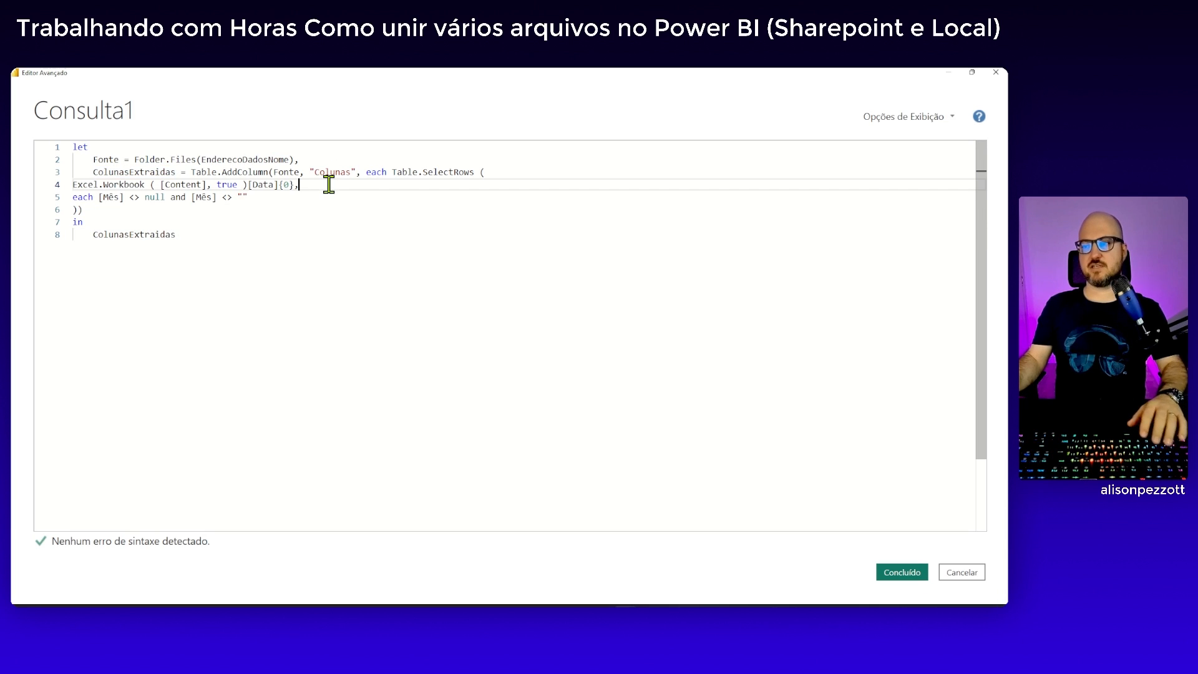
Put the Table.AddColumn arguments Fonte, "Colunas" and each Table.SelectRows on separate indented lines
{"action": "left_click", "coordinate": [273, 172]}
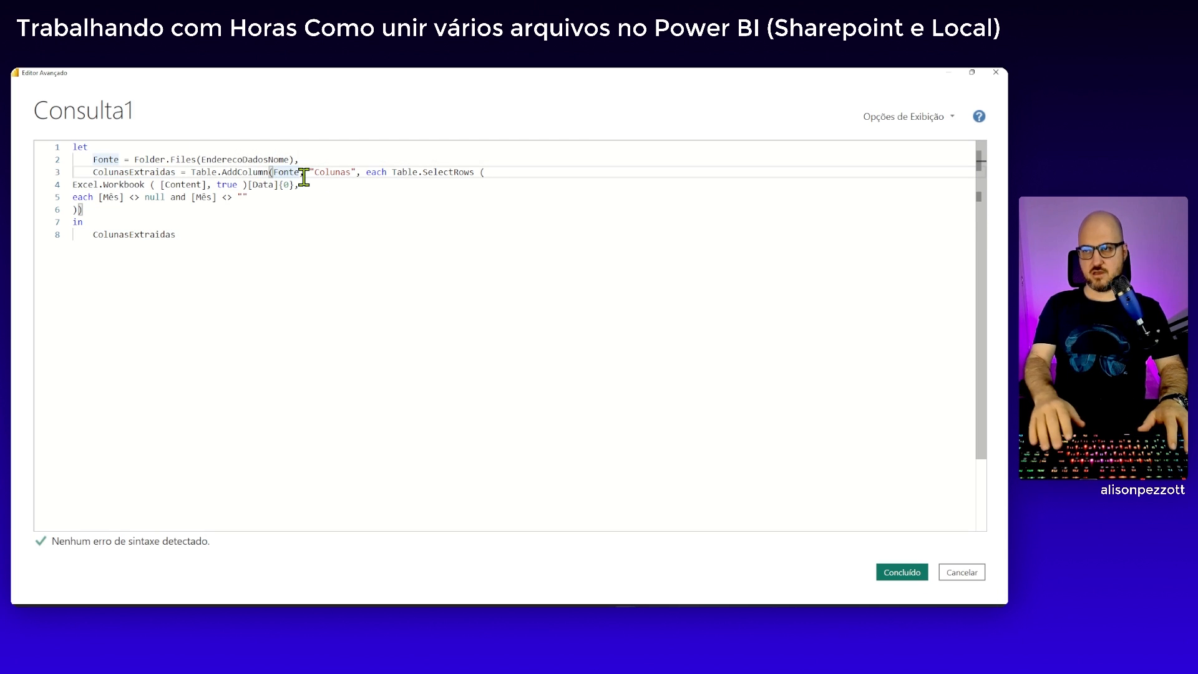
{"action": "key", "text": "Return"}
{"action": "left_click", "coordinate": [149, 185]}
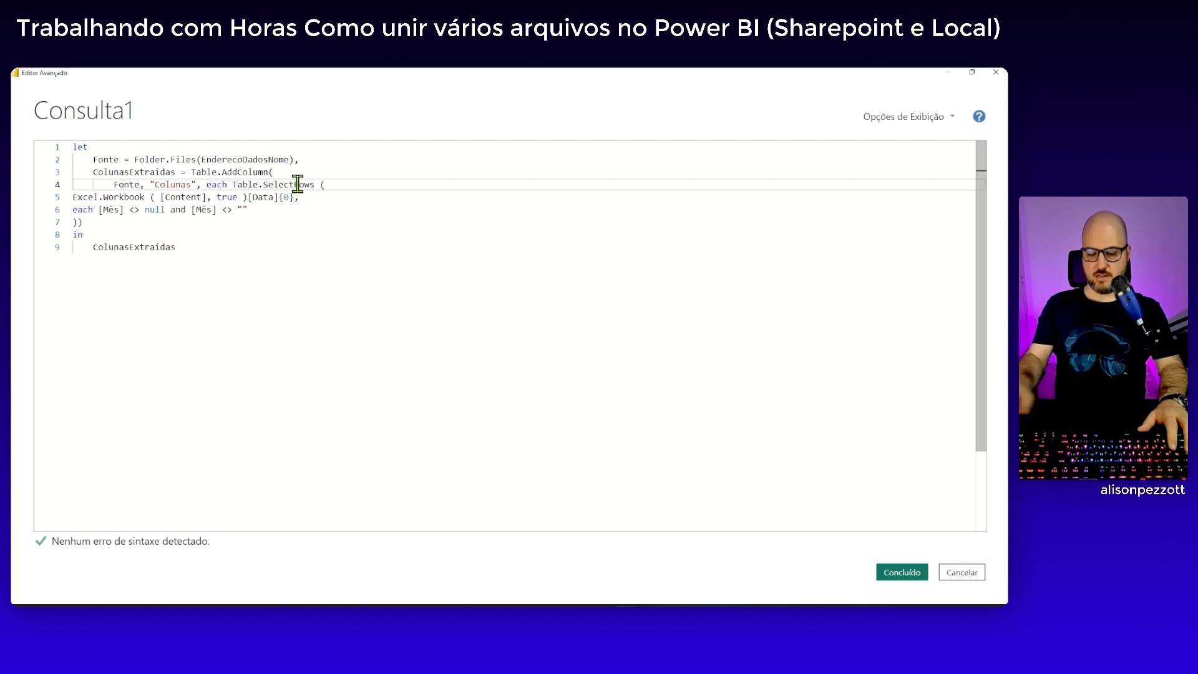
{"action": "key", "text": "Return"}
{"action": "left_click", "coordinate": [180, 196]}
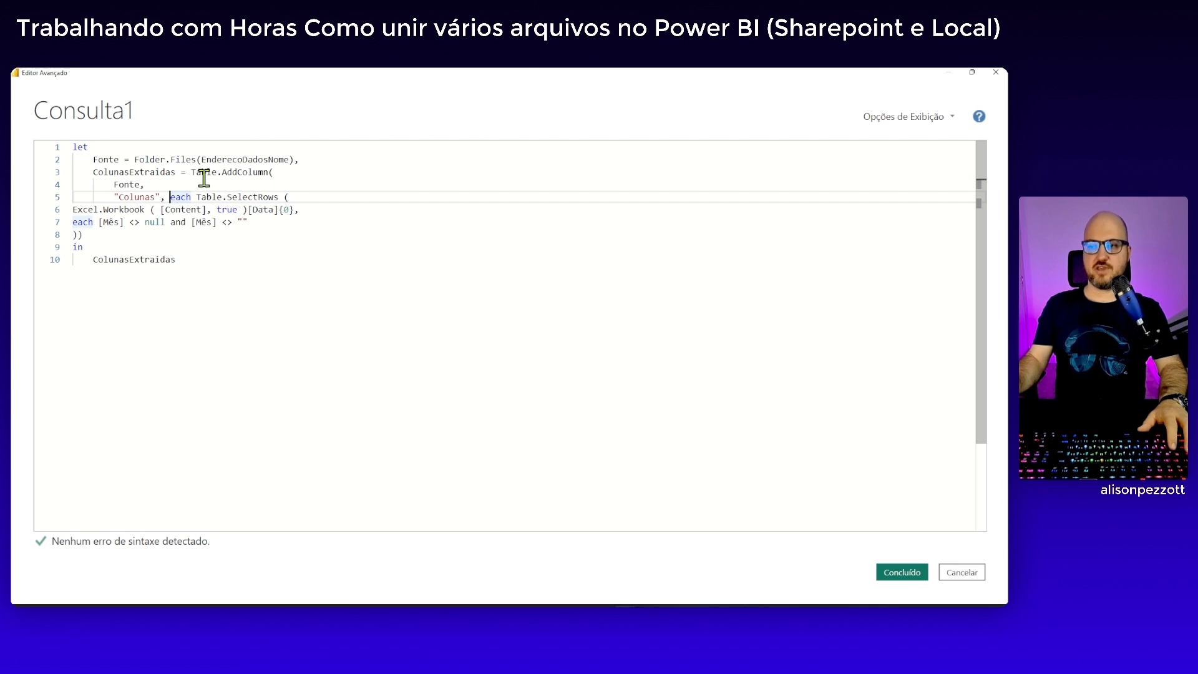
{"action": "key", "text": "Return"}
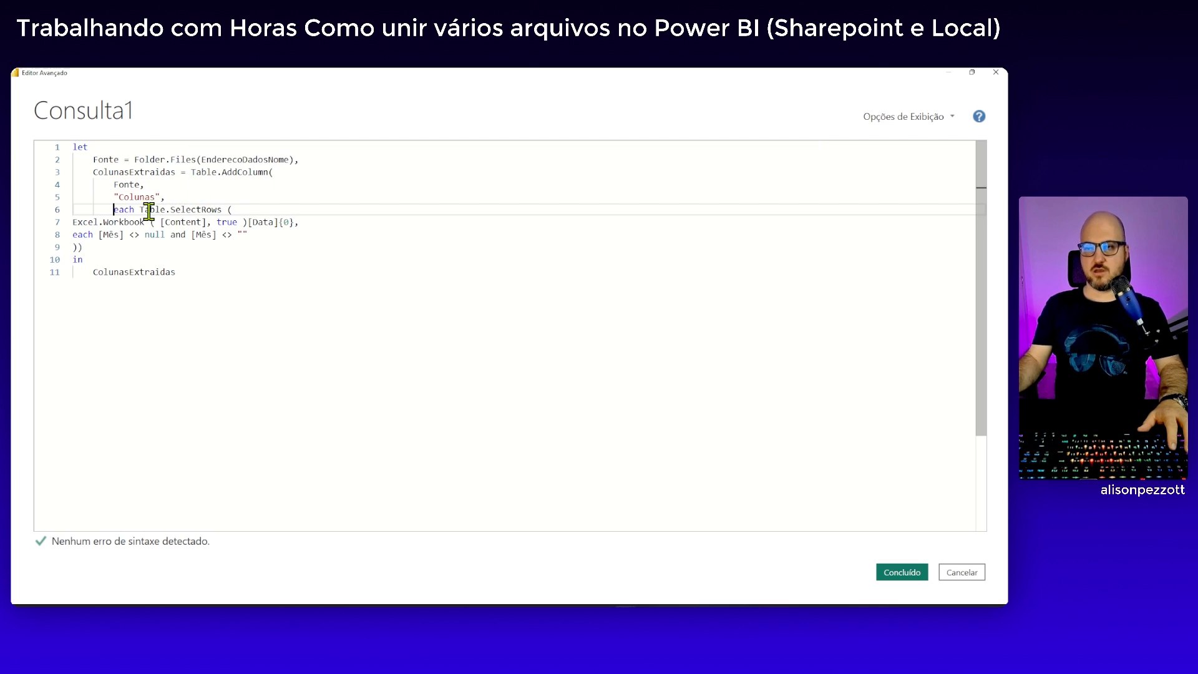
Indent the Excel.Workbook line and the each [Mês] condition one level inside Table.SelectRows
{"action": "left_click", "coordinate": [74, 222]}
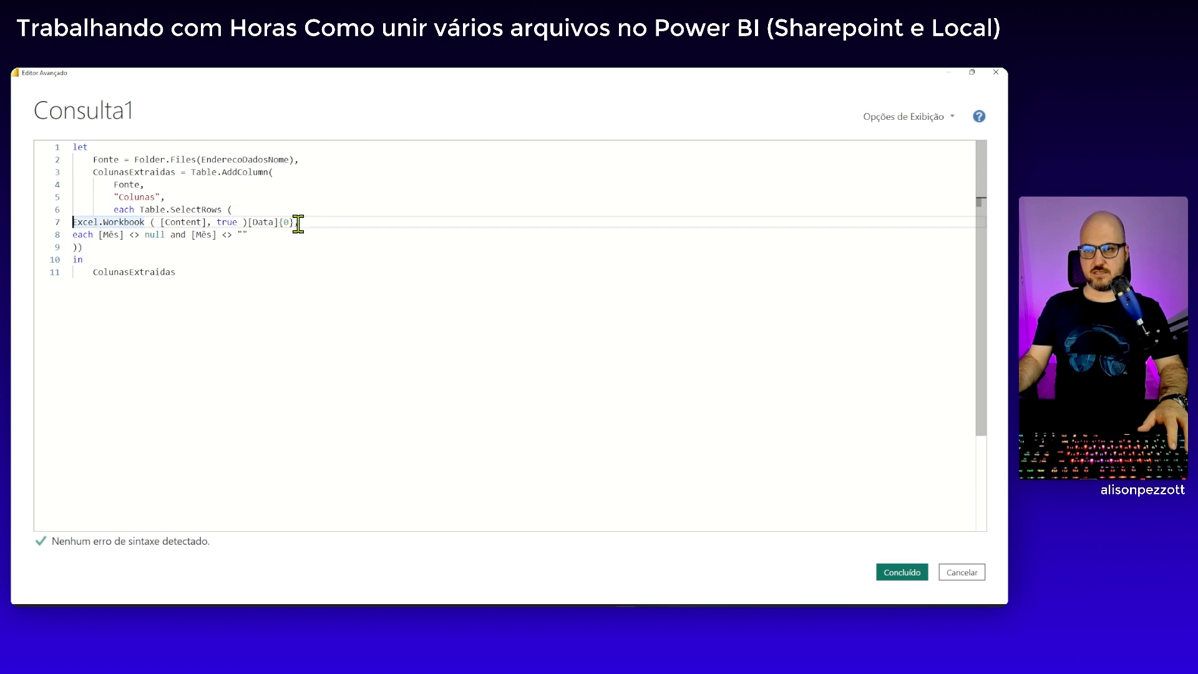
{"action": "key", "text": "Tab"}
{"action": "key", "text": "Tab"}
{"action": "key", "text": "Tab"}
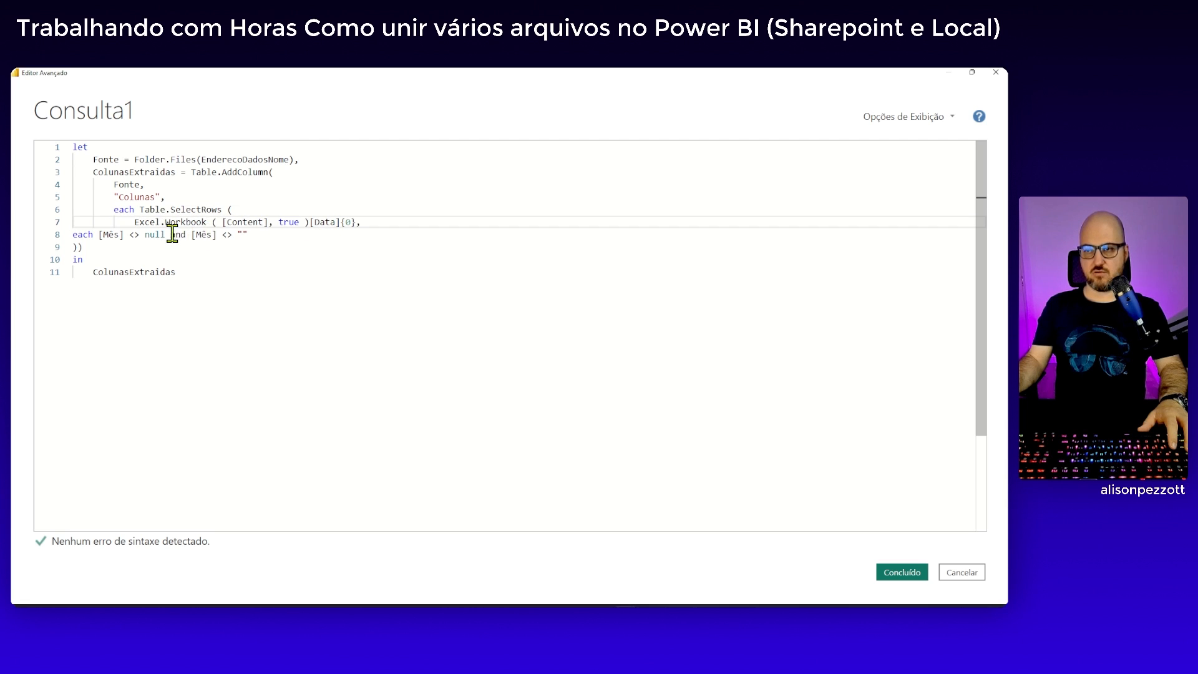
{"action": "left_click", "coordinate": [74, 235]}
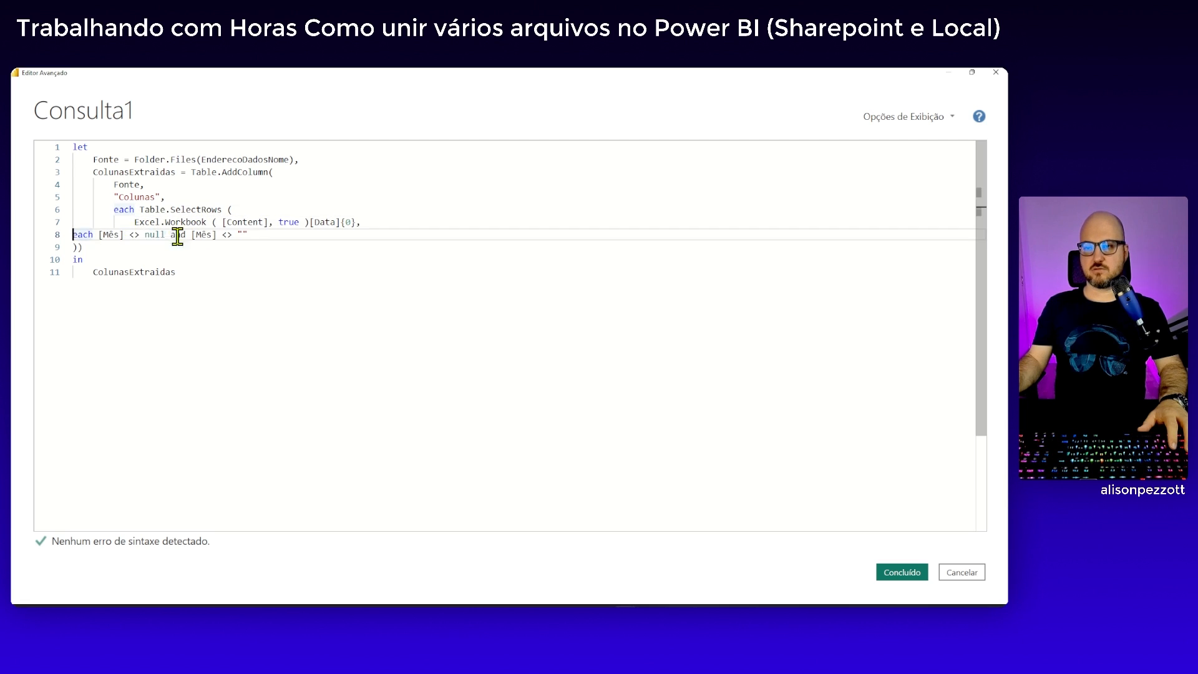
{"action": "key", "text": "Tab"}
{"action": "key", "text": "Tab"}
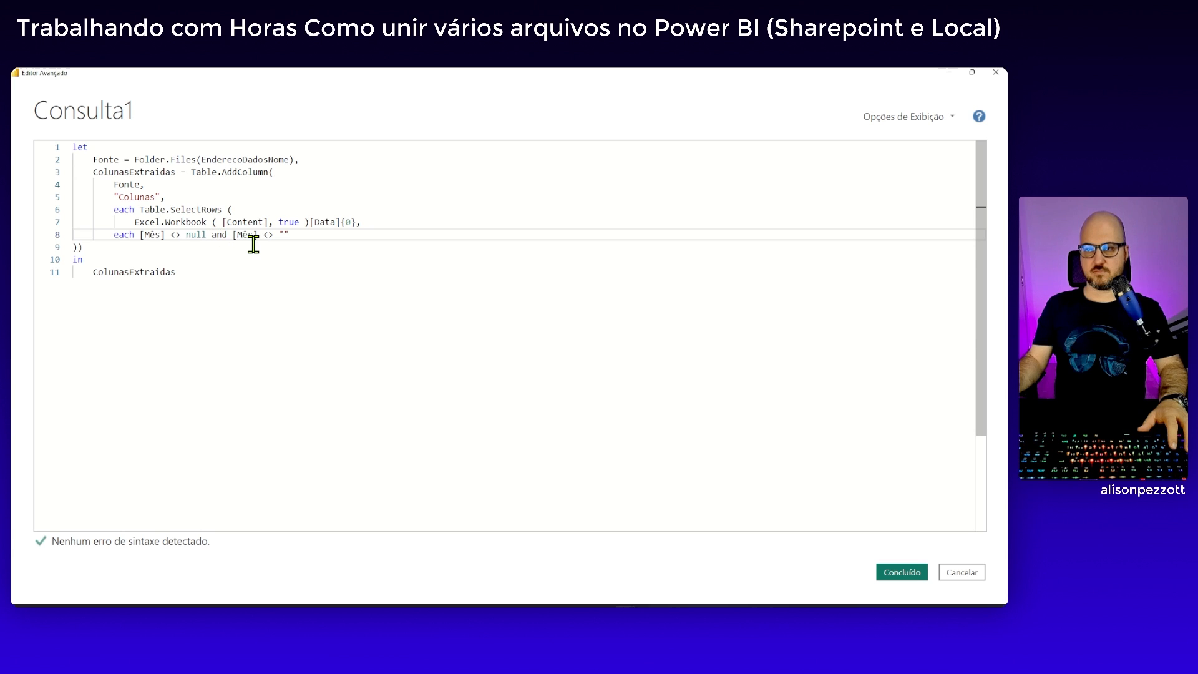
{"action": "left_click", "coordinate": [140, 210]}
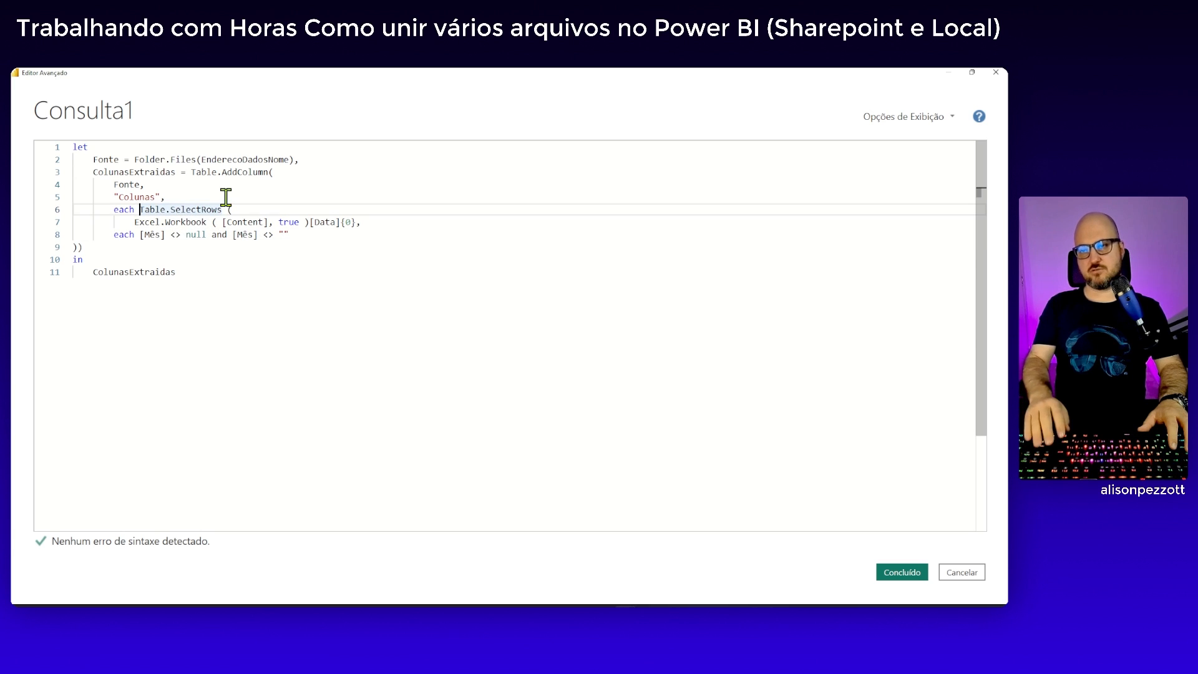
{"action": "left_click", "coordinate": [114, 235]}
{"action": "key", "text": "Tab"}
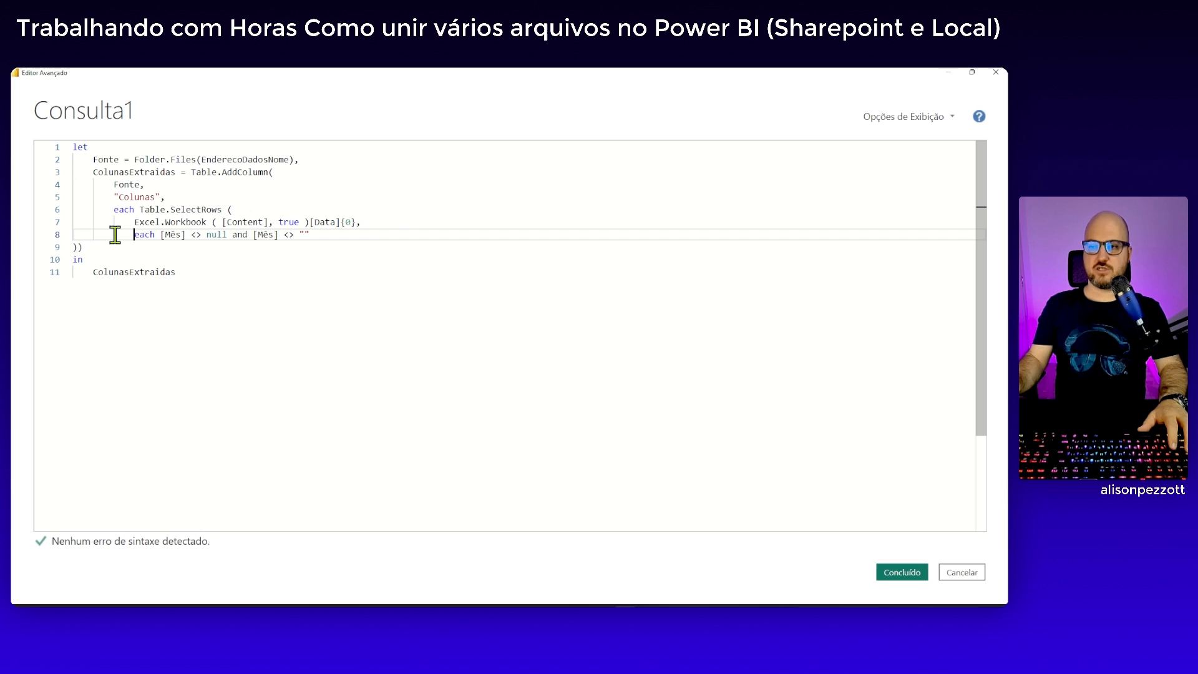
Place the two closing parentheses on separate lines, aligned with the Table.SelectRows and ColunasExtraidas lines
{"action": "left_click", "coordinate": [75, 249]}
{"action": "key", "text": "Tab"}
{"action": "key", "text": "Tab"}
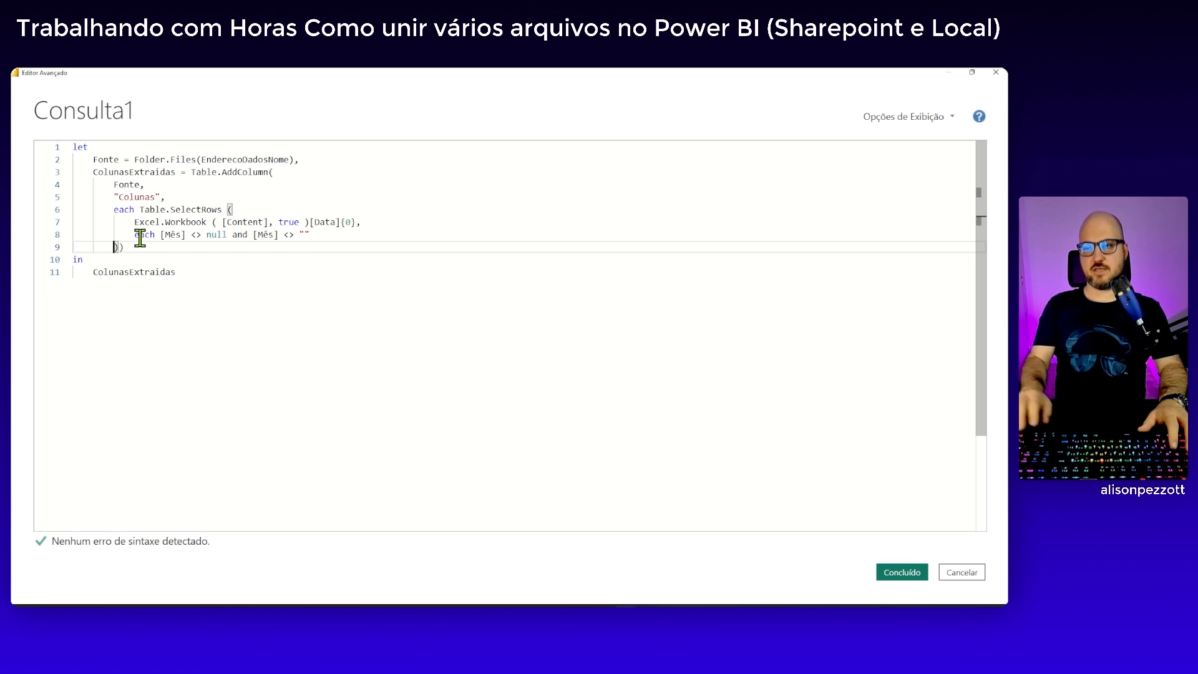
{"action": "type", "text": ")"}
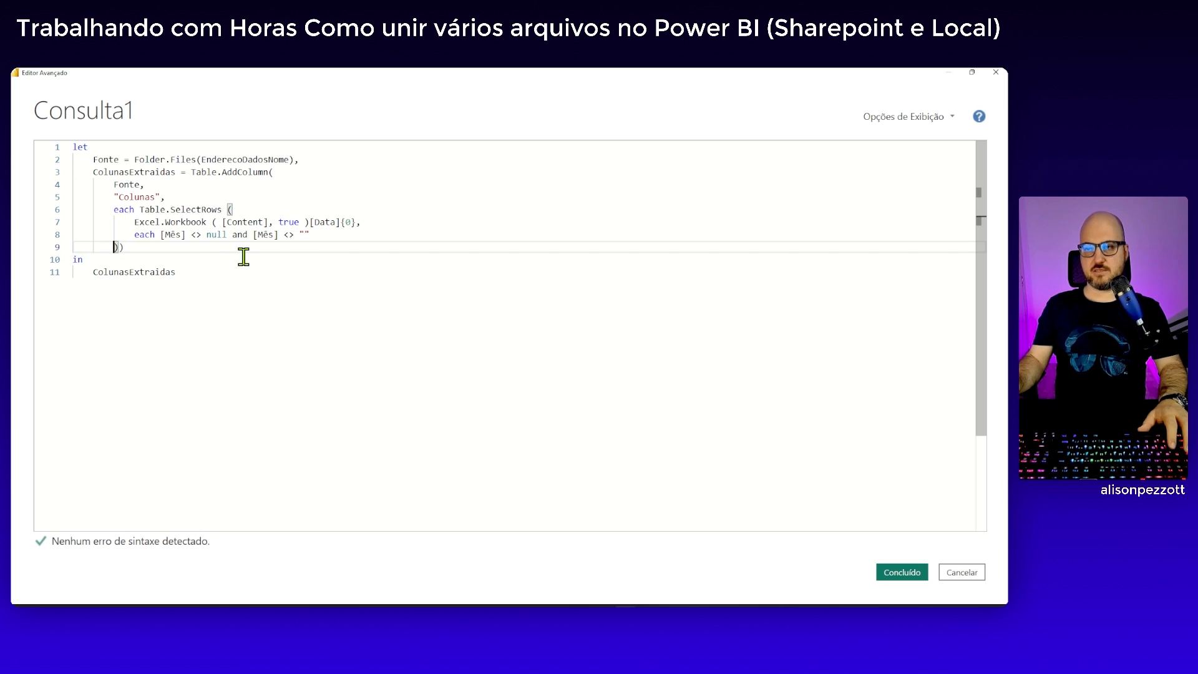
{"action": "left_click", "coordinate": [123, 247]}
{"action": "key", "text": "Left"}
{"action": "key", "text": "Return"}
{"action": "key", "text": "shift+Tab"}
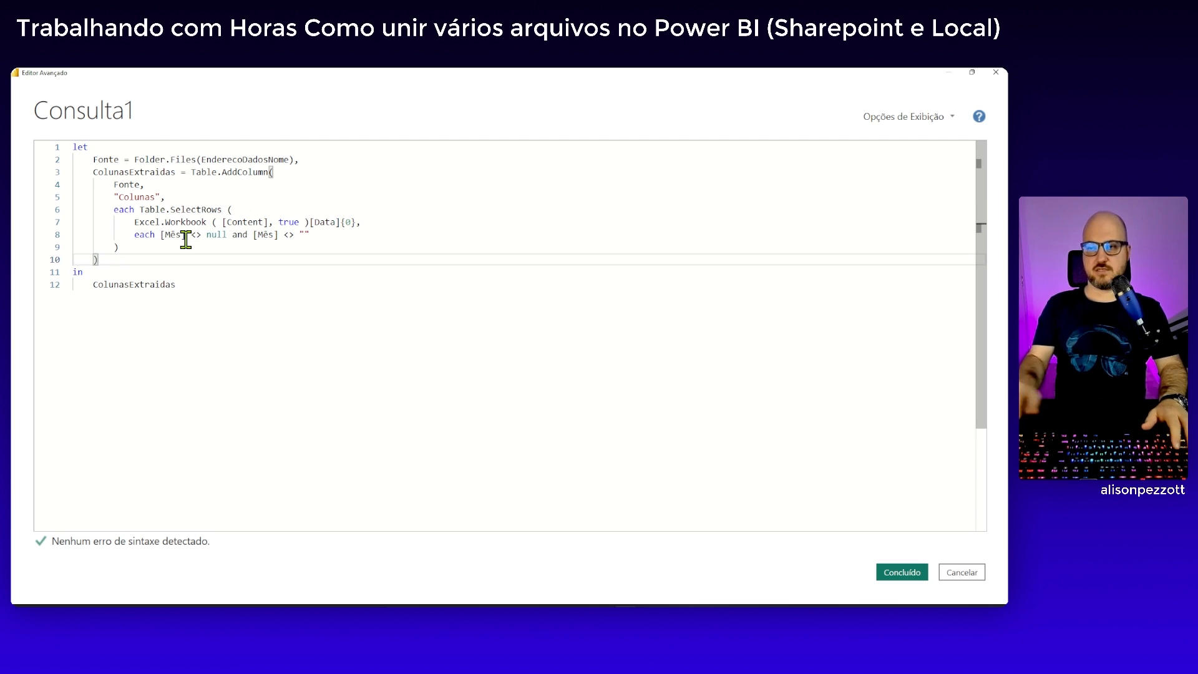
{"action": "left_click", "coordinate": [186, 247]}
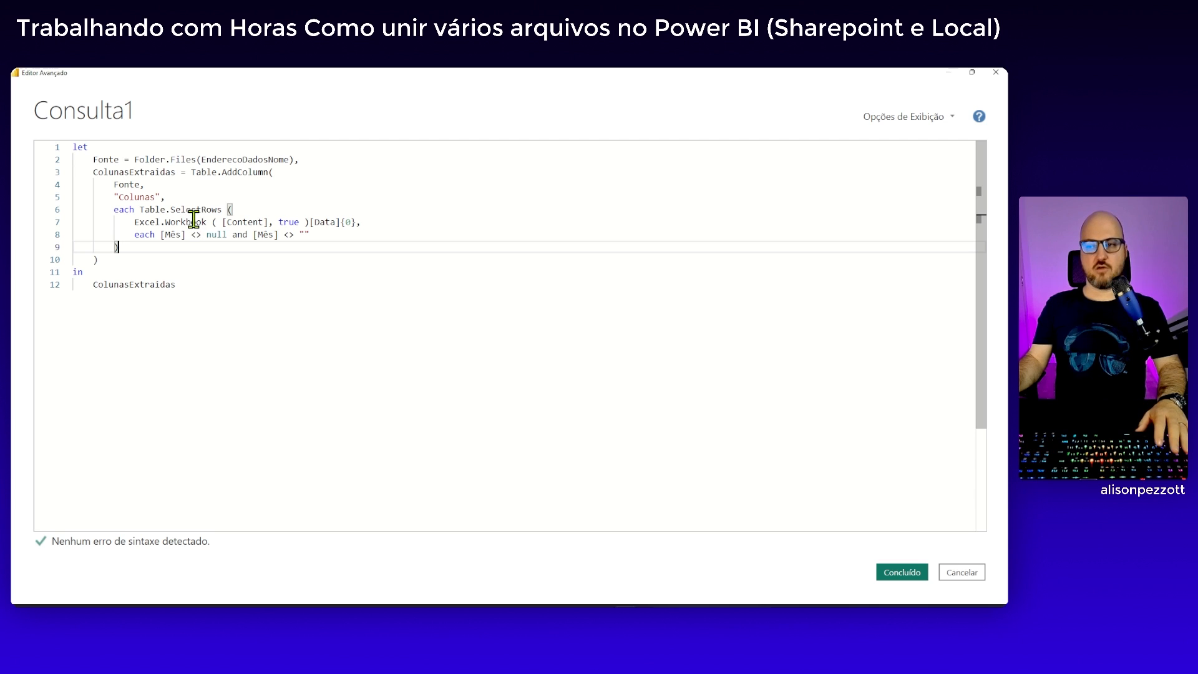
Move Table.SelectRows below its preceding each, leaving blank lines between them for a new expression
{"action": "mouse_move", "coordinate": [193, 218]}
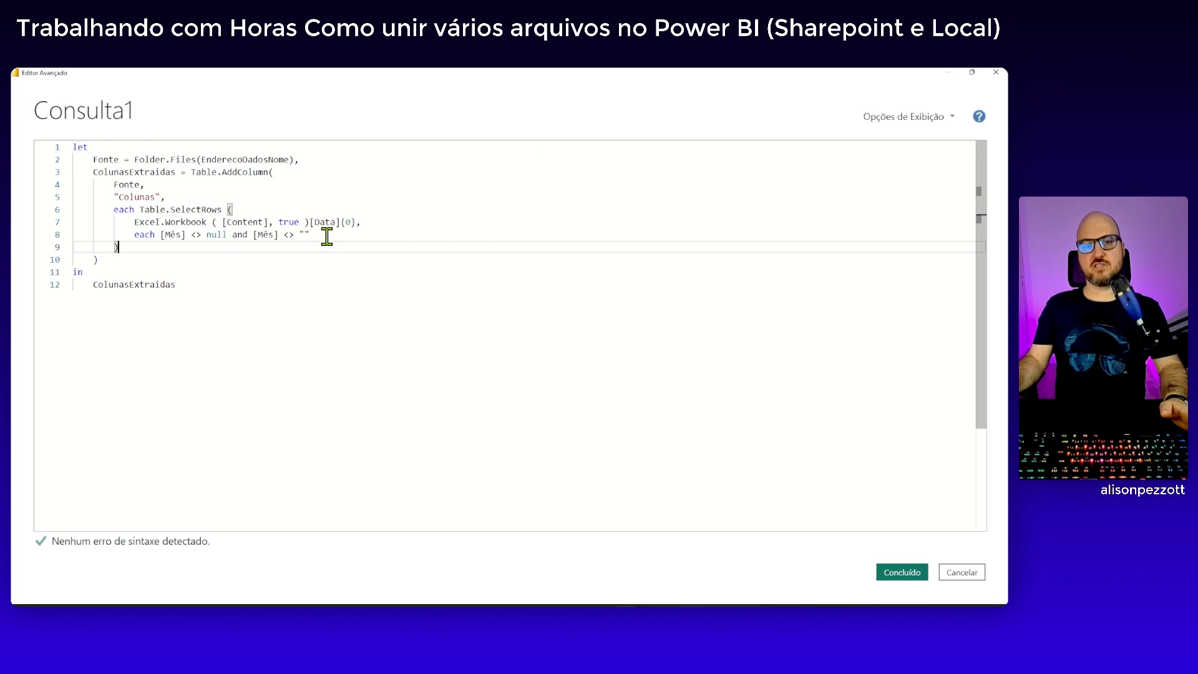
{"action": "left_click", "coordinate": [139, 209]}
{"action": "key", "text": "Return"}
{"action": "key", "text": "Return"}
{"action": "key", "text": "Return"}
{"action": "key", "text": "Return"}
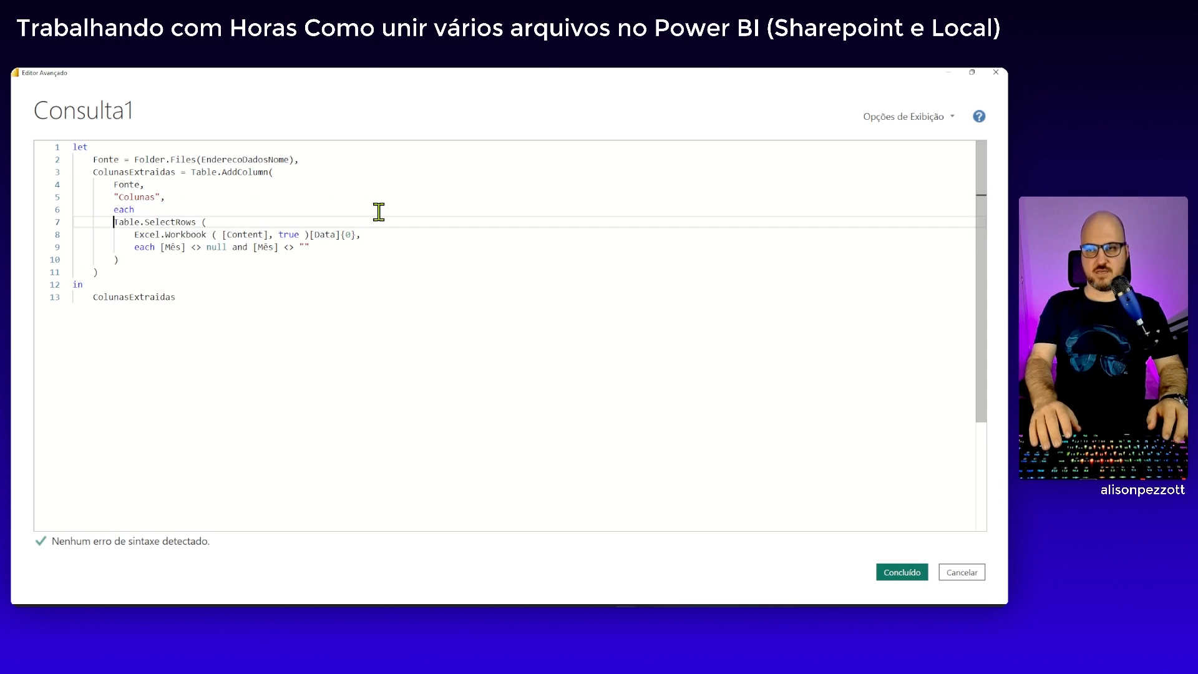
{"action": "key", "text": "Up"}
{"action": "key", "text": "Up"}
{"action": "key", "text": "Up"}
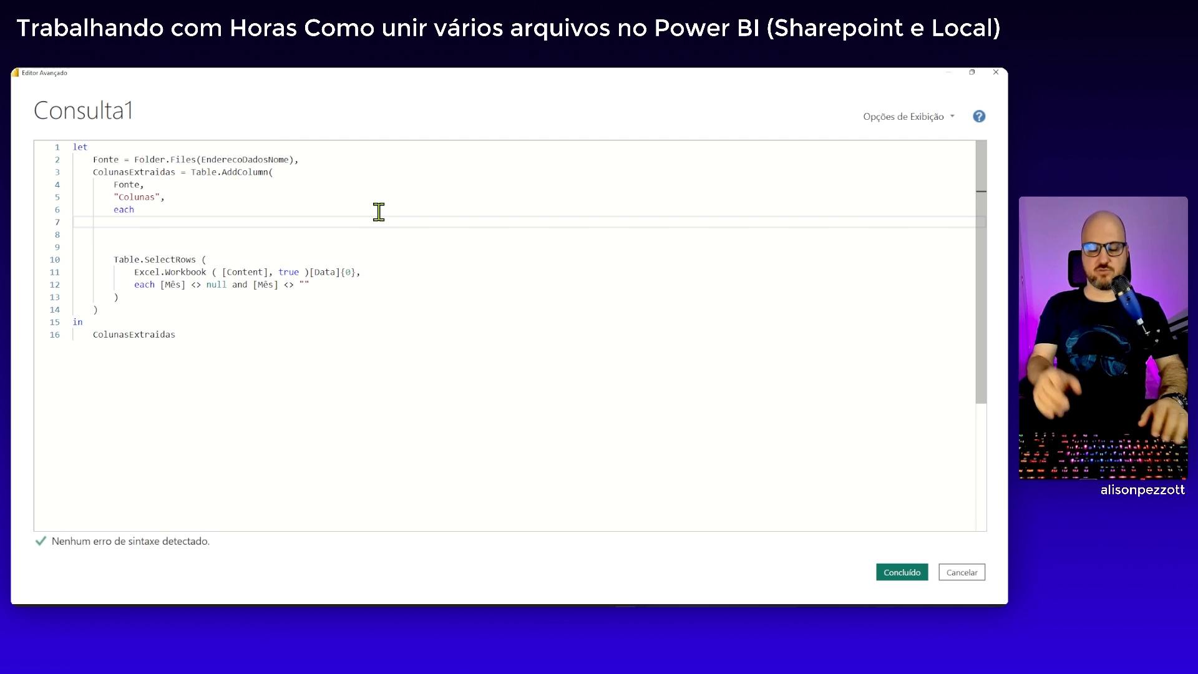
Assign the Table.SelectRows expression to the name Tabelas on the line below each, removing the blank lines
{"action": "type", "text": "Tabelas"}
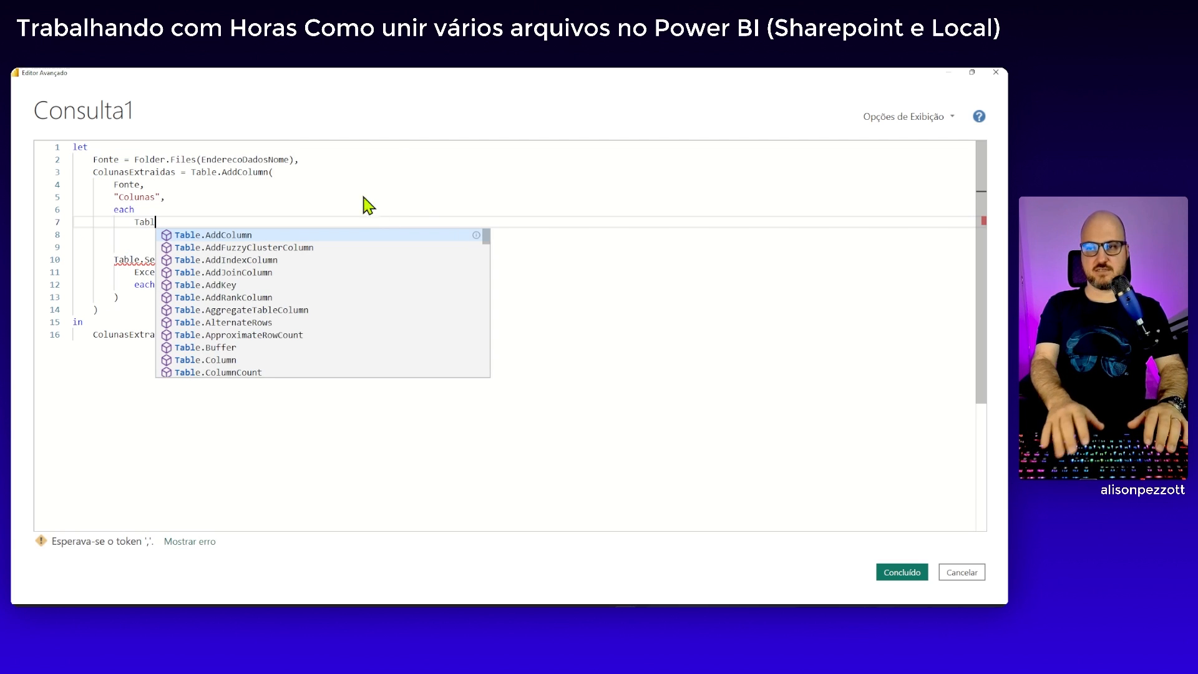
{"action": "type", "text": " ="}
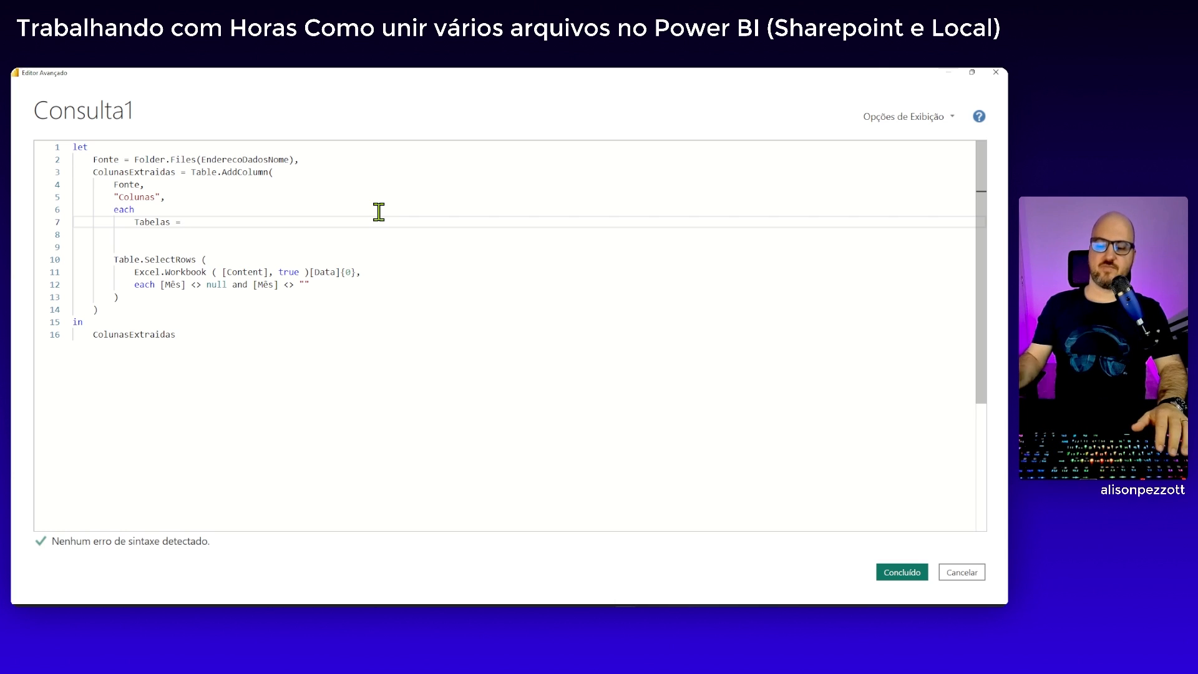
{"action": "key", "text": "Delete"}
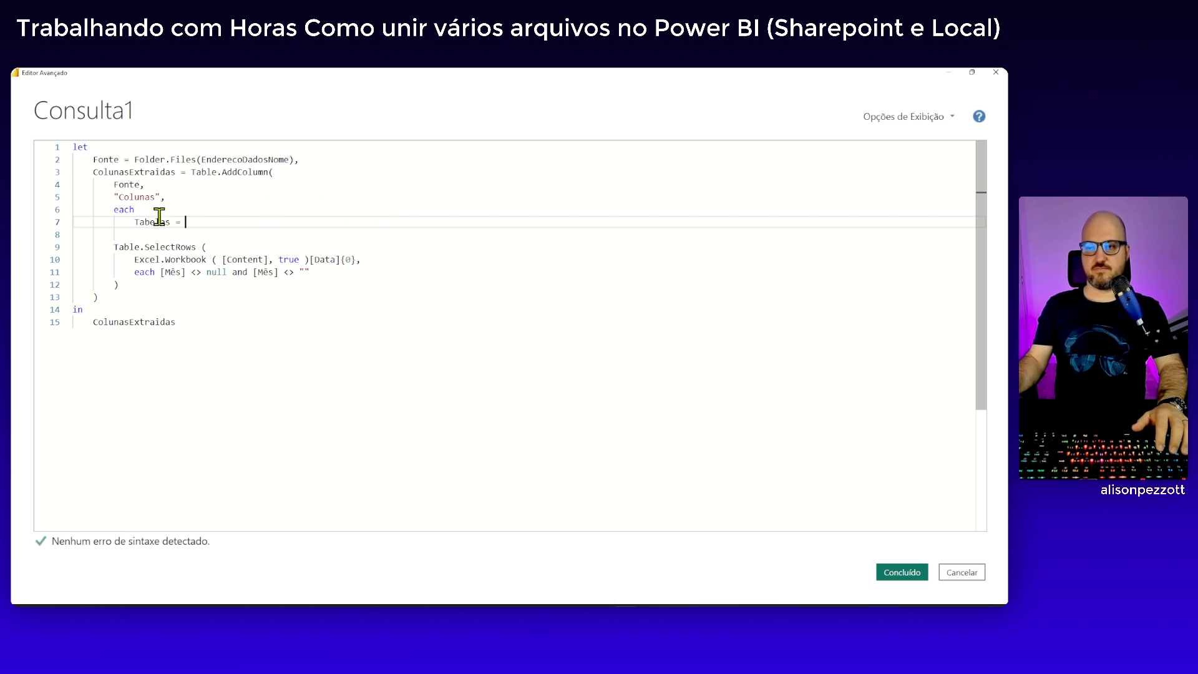
{"action": "left_click_drag", "start_coordinate": [114, 247], "coordinate": [183, 223]}
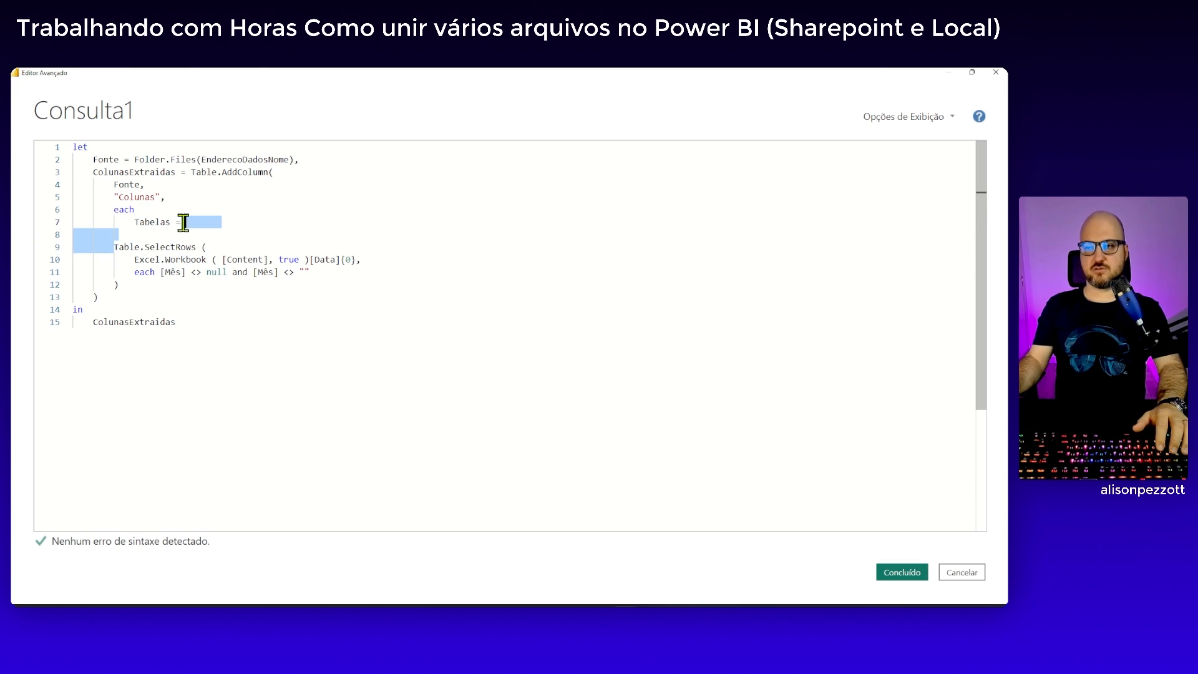
{"action": "key", "text": "Delete"}
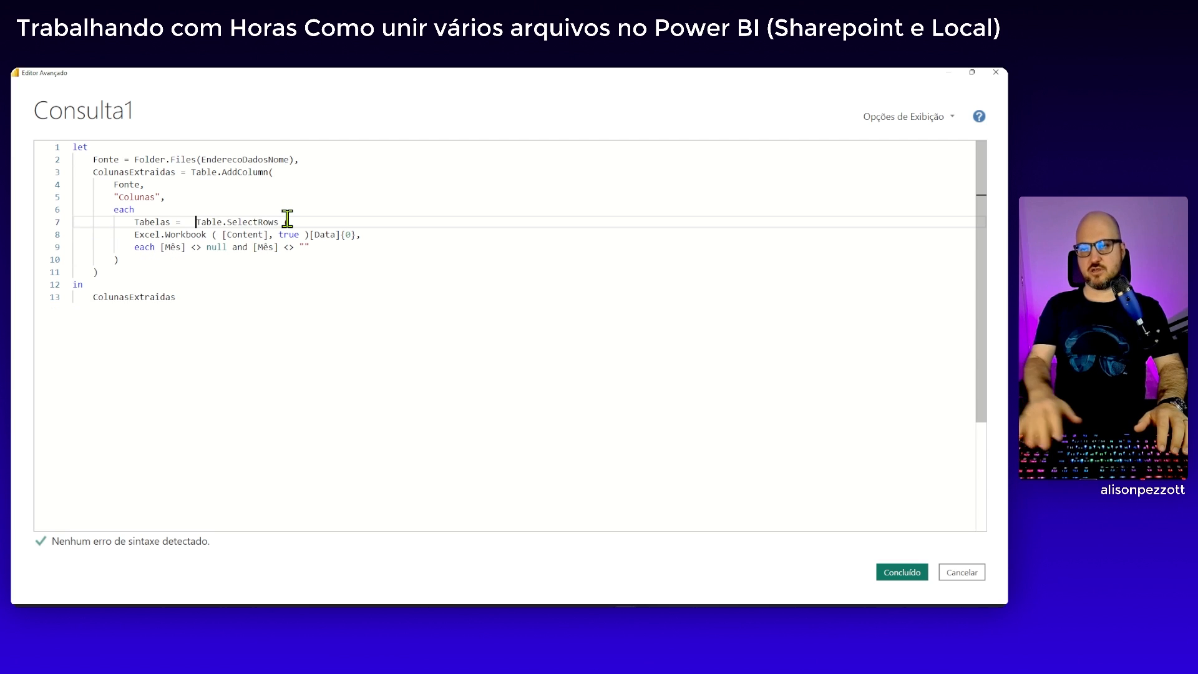
{"action": "key", "text": "BackSpace"}
Indent the two Table.SelectRows arguments and its closing parenthesis one more level under Tabelas
{"action": "left_click", "coordinate": [136, 236]}
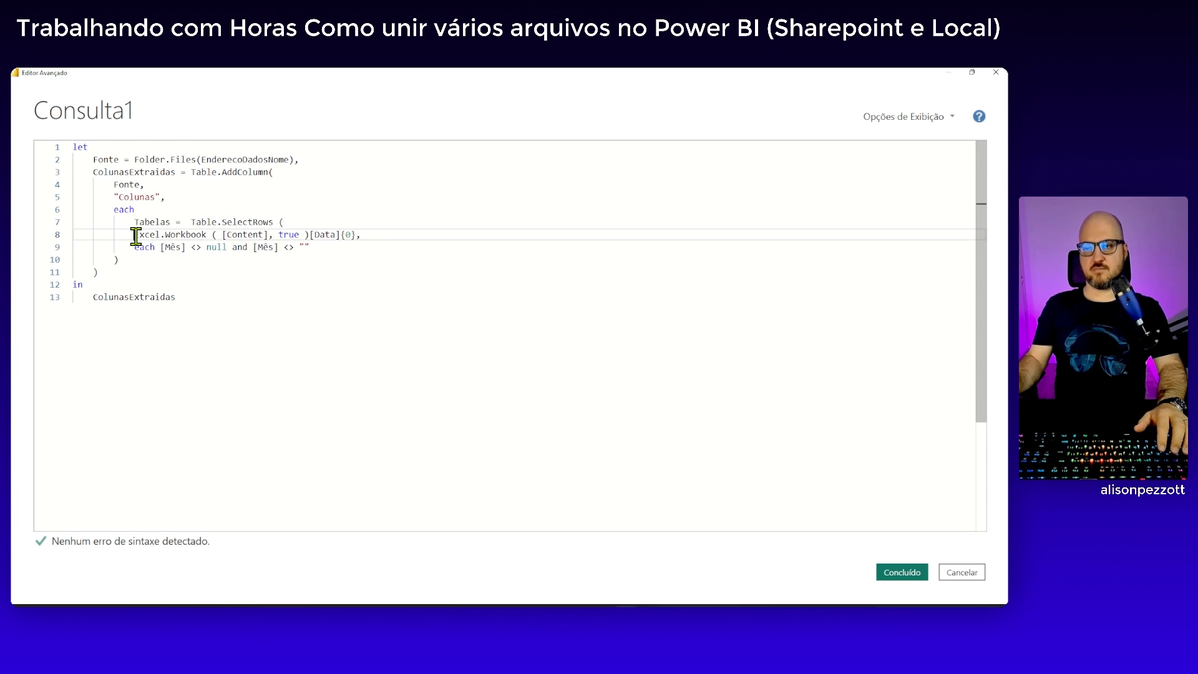
{"action": "key", "text": "Tab"}
{"action": "left_click", "coordinate": [137, 249]}
{"action": "key", "text": "Tab"}
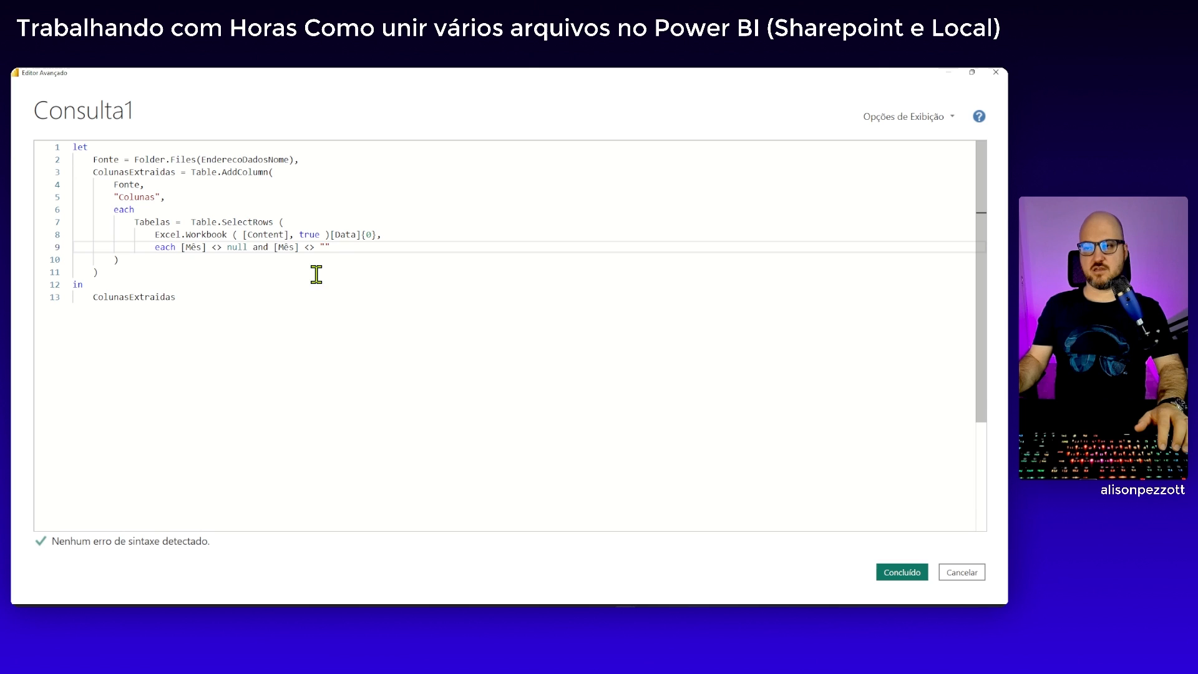
{"action": "left_click", "coordinate": [117, 259]}
{"action": "key", "text": "Tab"}
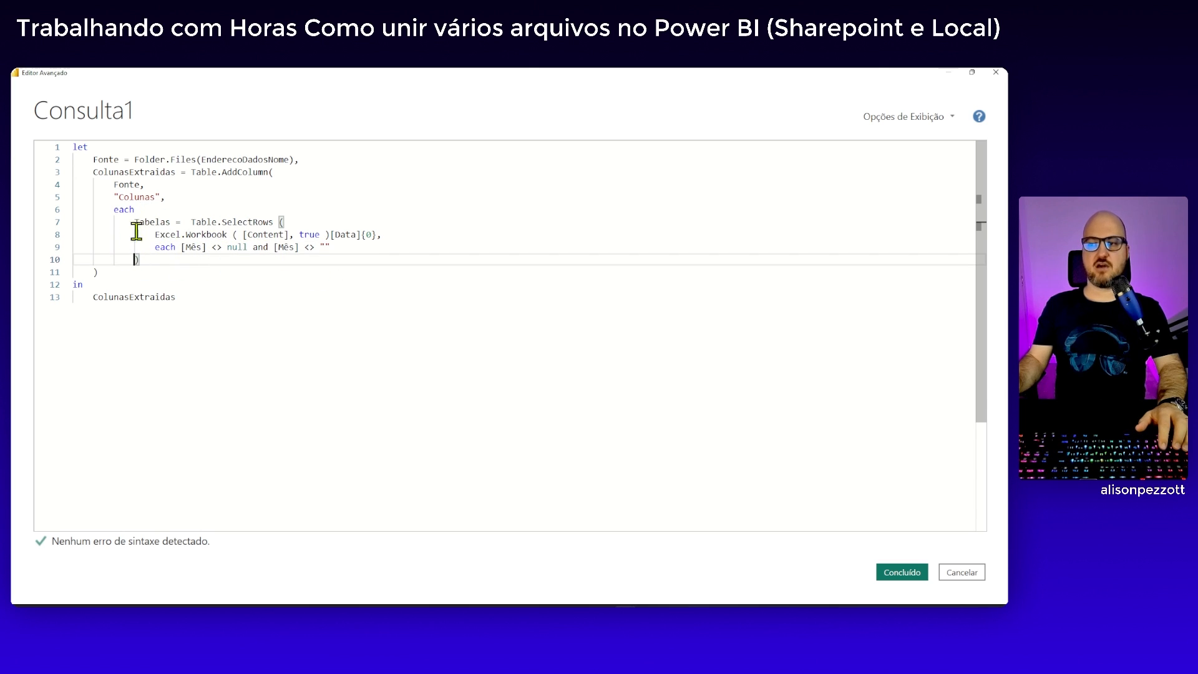
{"action": "left_click", "coordinate": [175, 259]}
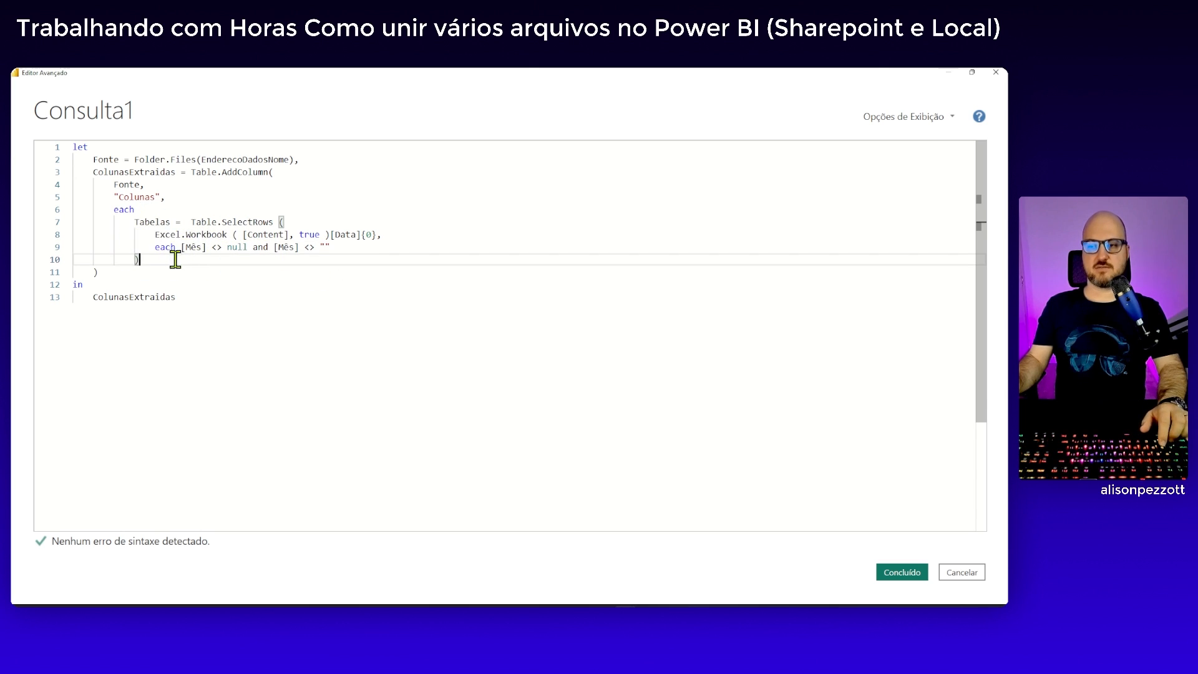
Wrap the Tabelas expression in square brackets on separate lines to form a record, indenting its contents one level
{"action": "left_click", "coordinate": [160, 210]}
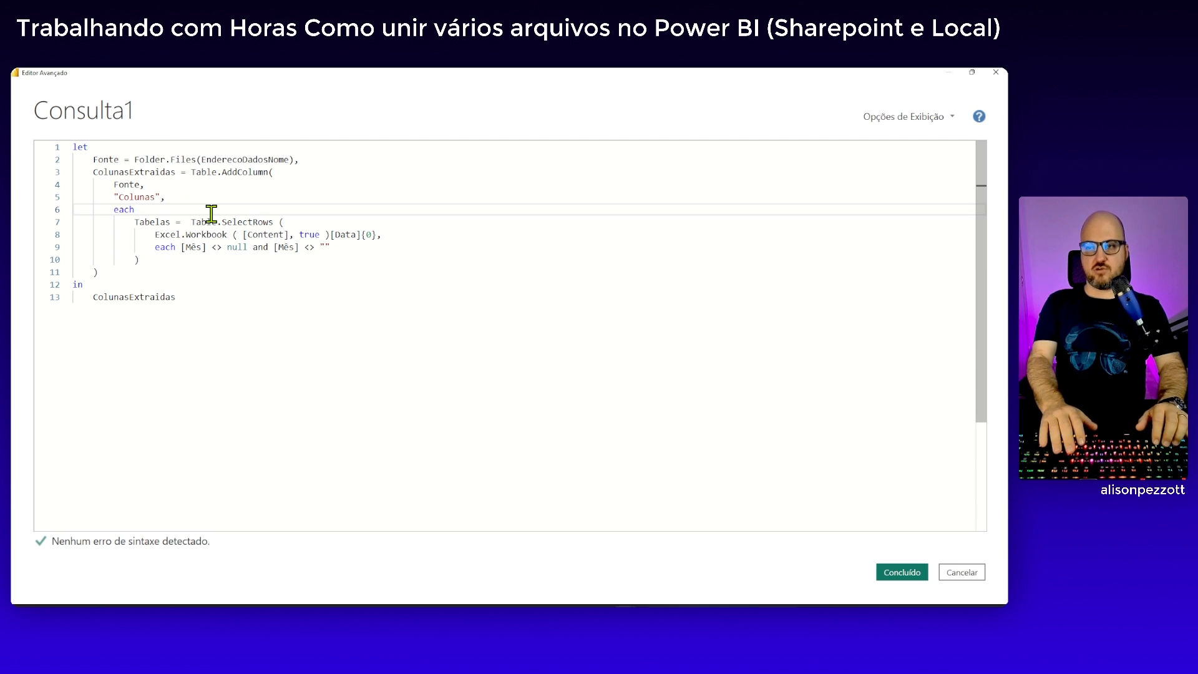
{"action": "key", "text": "Return"}
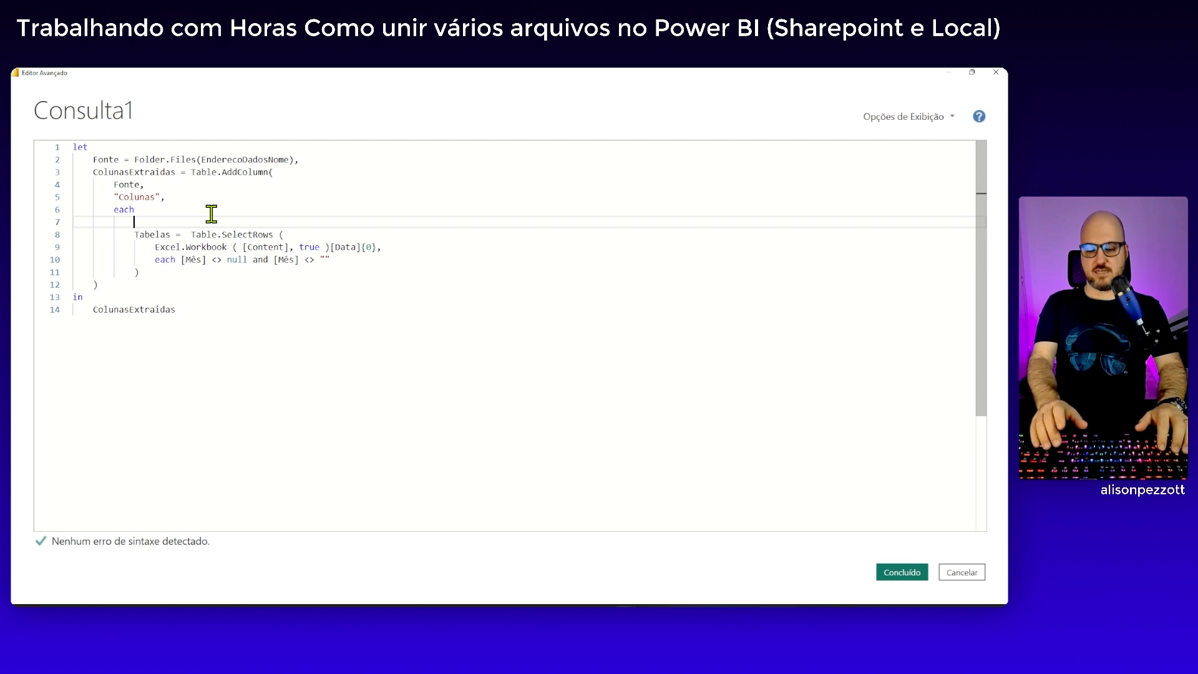
{"action": "type", "text": "["}
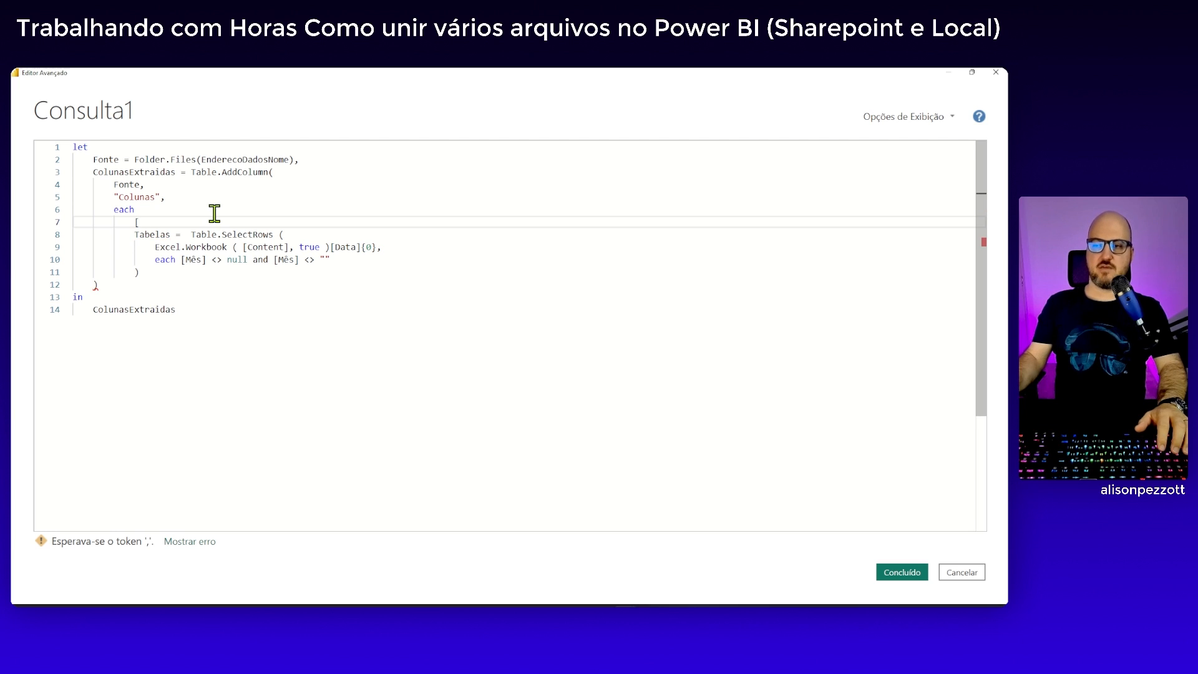
{"action": "left_click_drag", "start_coordinate": [135, 235], "coordinate": [156, 273]}
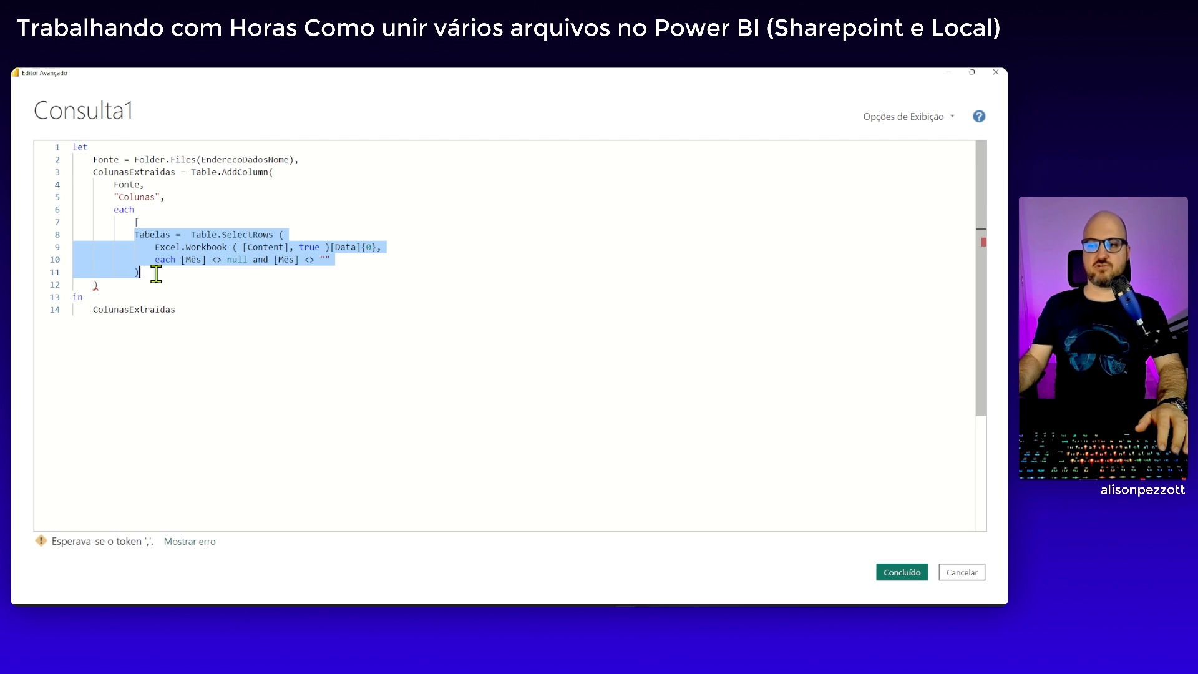
{"action": "key", "text": "Tab"}
{"action": "left_click", "coordinate": [195, 271]}
{"action": "key", "text": "Return"}
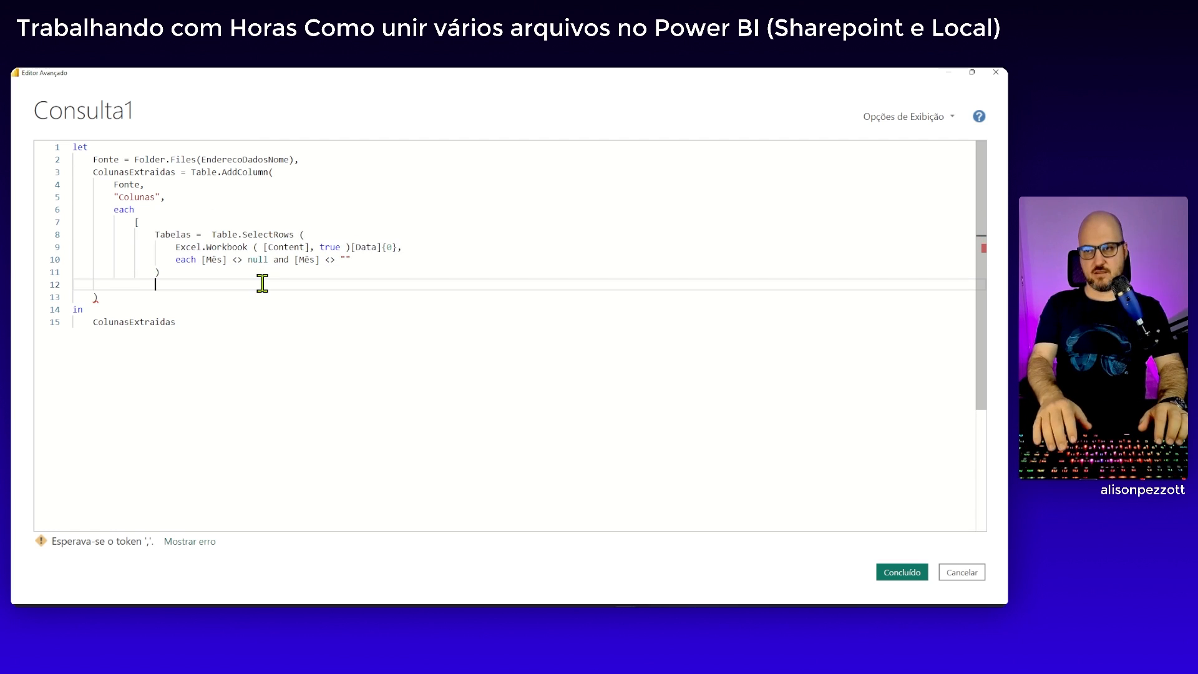
{"action": "type", "text": "]"}
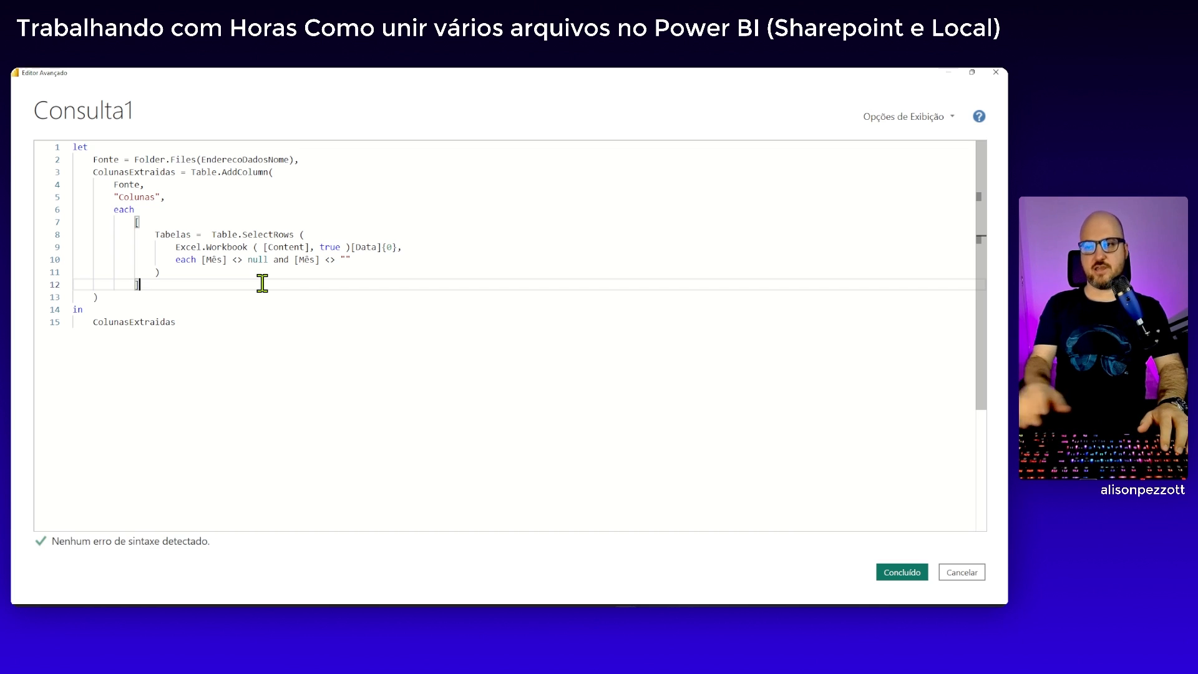
Add a second record field named Filial on a new line after the Tabelas expression, separated by a comma
{"action": "left_click", "coordinate": [193, 272]}
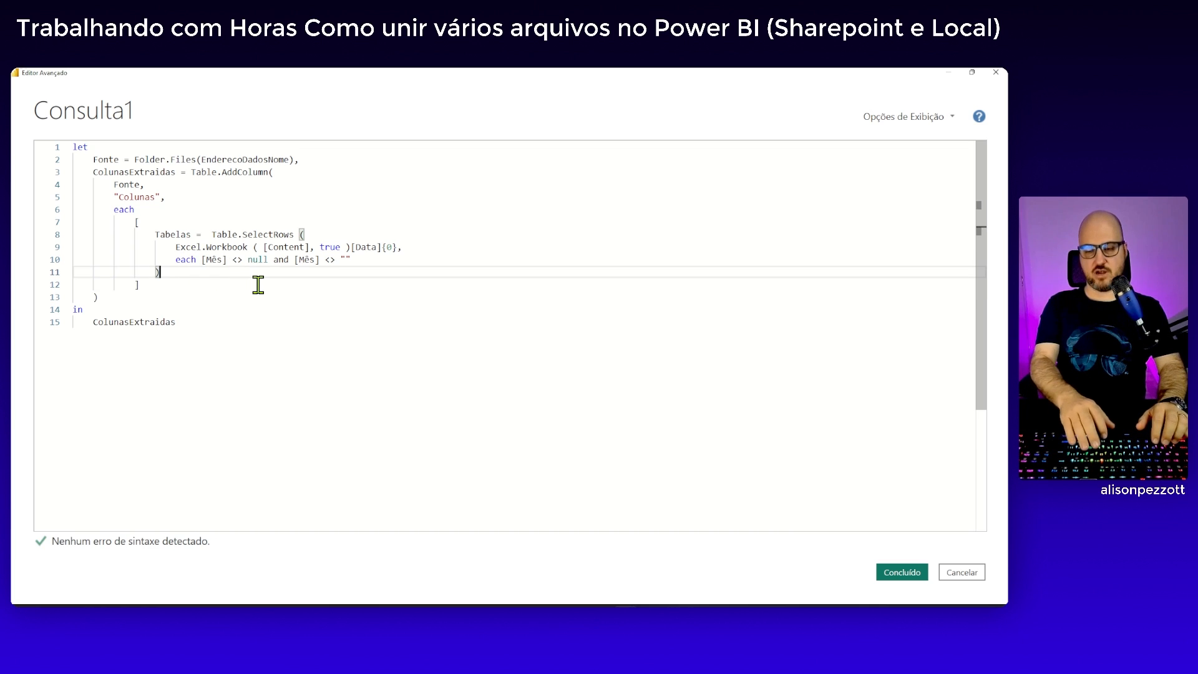
{"action": "type", "text": ","}
{"action": "key", "text": "Return"}
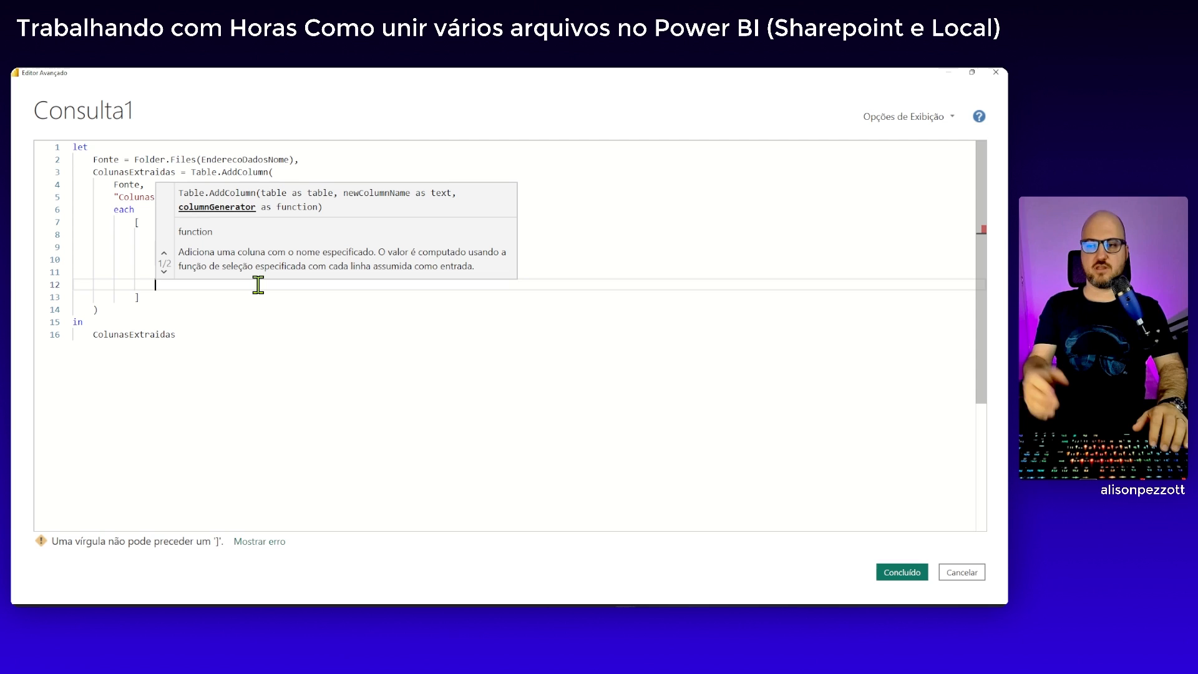
{"action": "type", "text": "Filial ="}
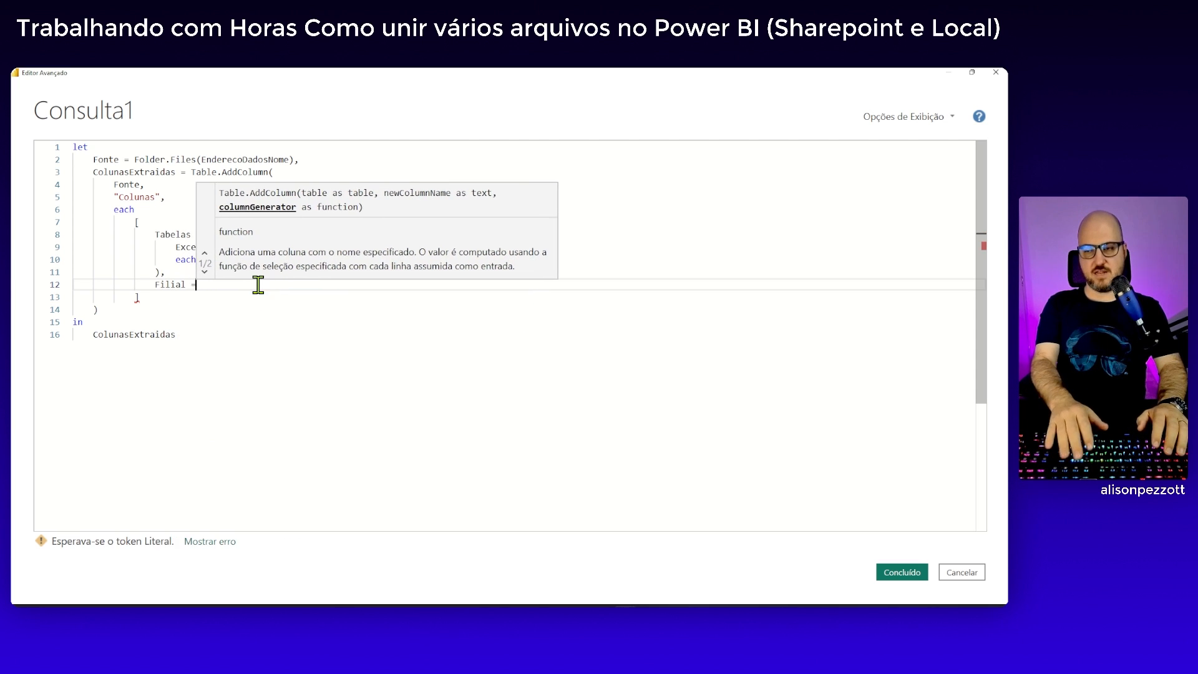
{"action": "left_click", "coordinate": [215, 310]}
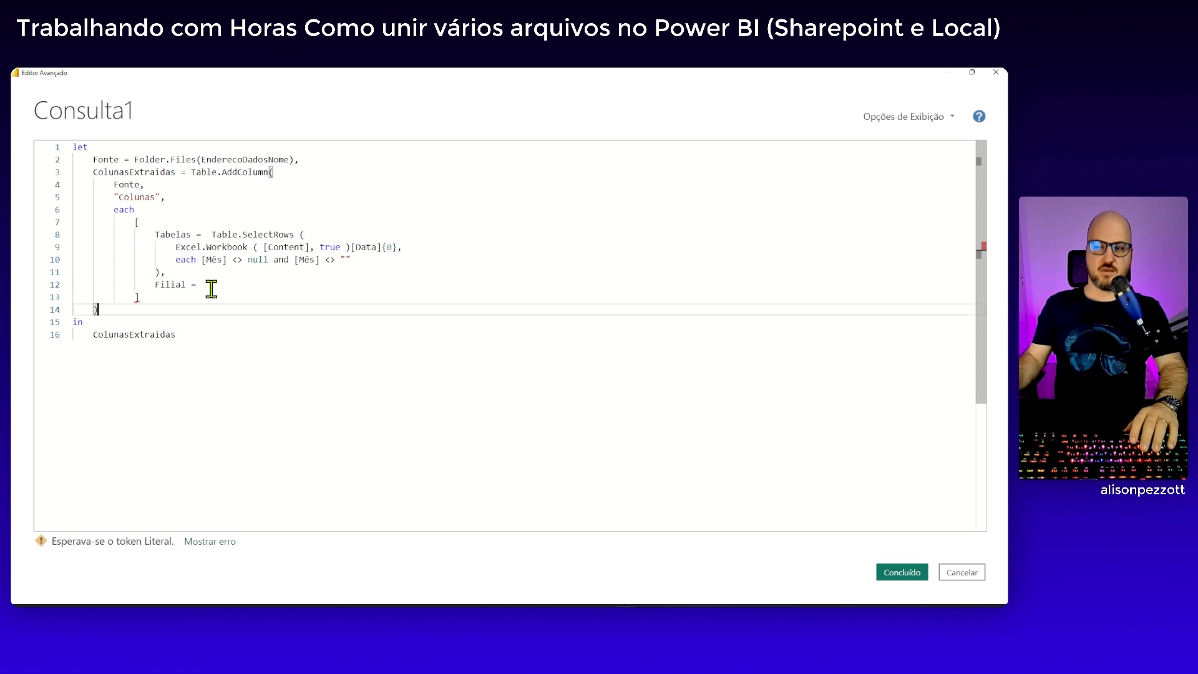
{"action": "left_click", "coordinate": [212, 285]}
{"action": "type", "text": "Fil"}
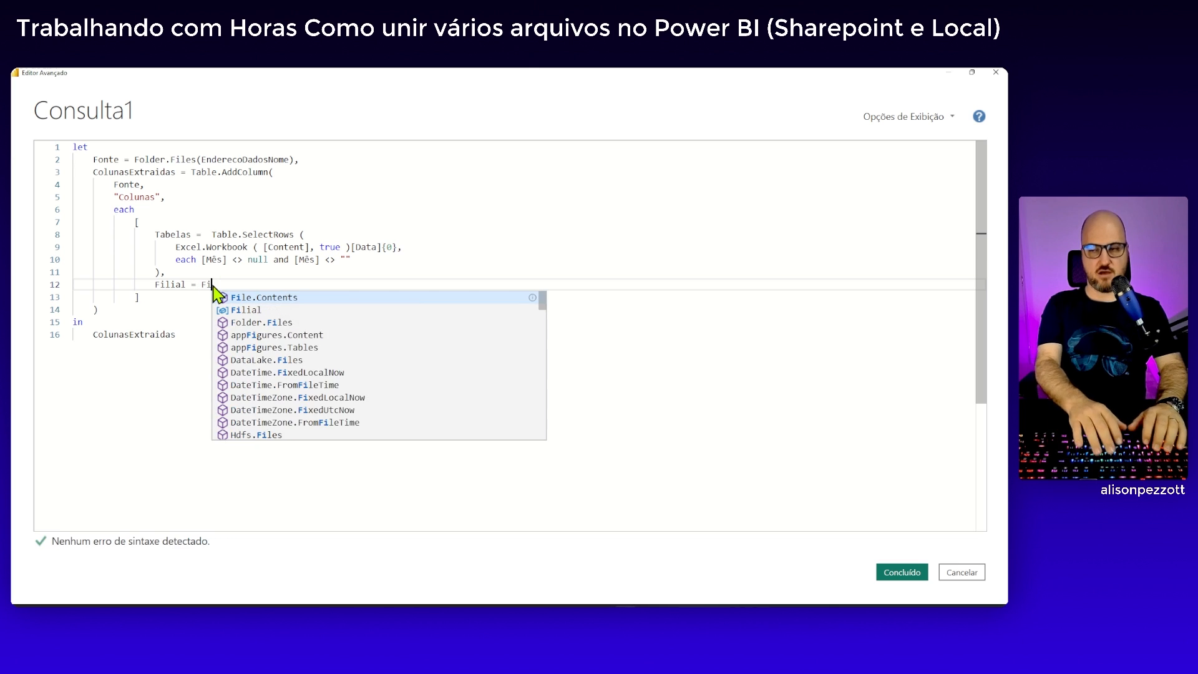
{"action": "key", "text": "BackSpace"}
{"action": "key", "text": "BackSpace"}
{"action": "key", "text": "BackSpace"}
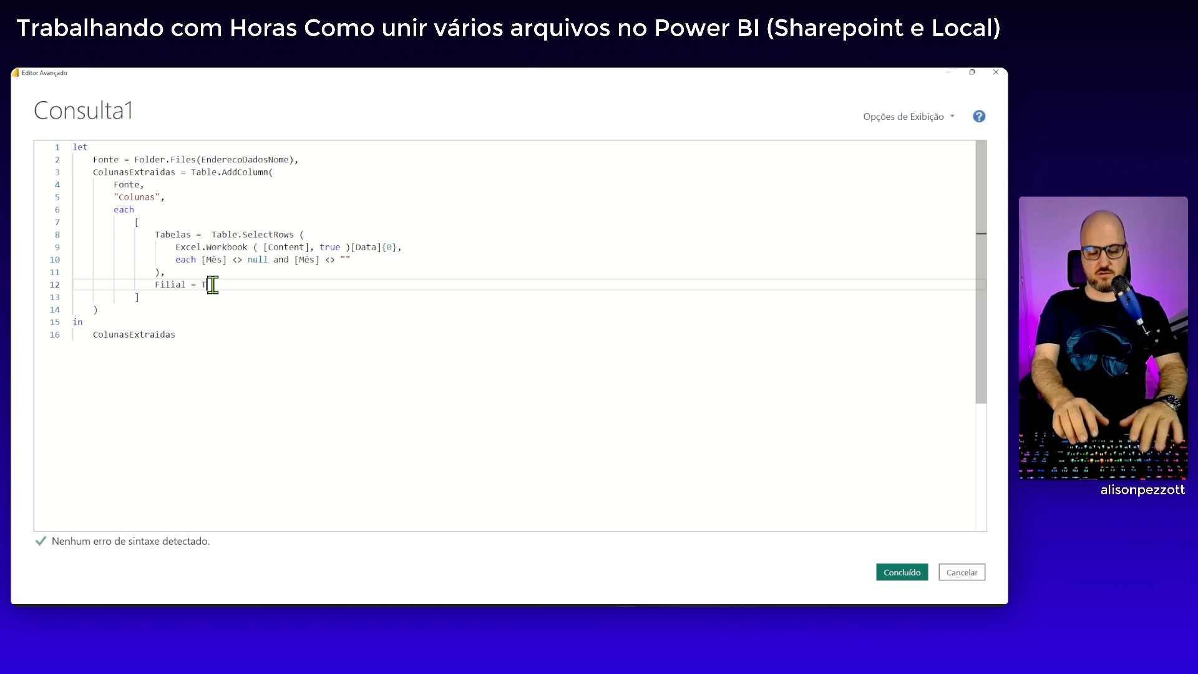
Define Filial as the first five characters of the file name with Text.Start ( [Name], 5 )
{"action": "type", "text": "Text."}
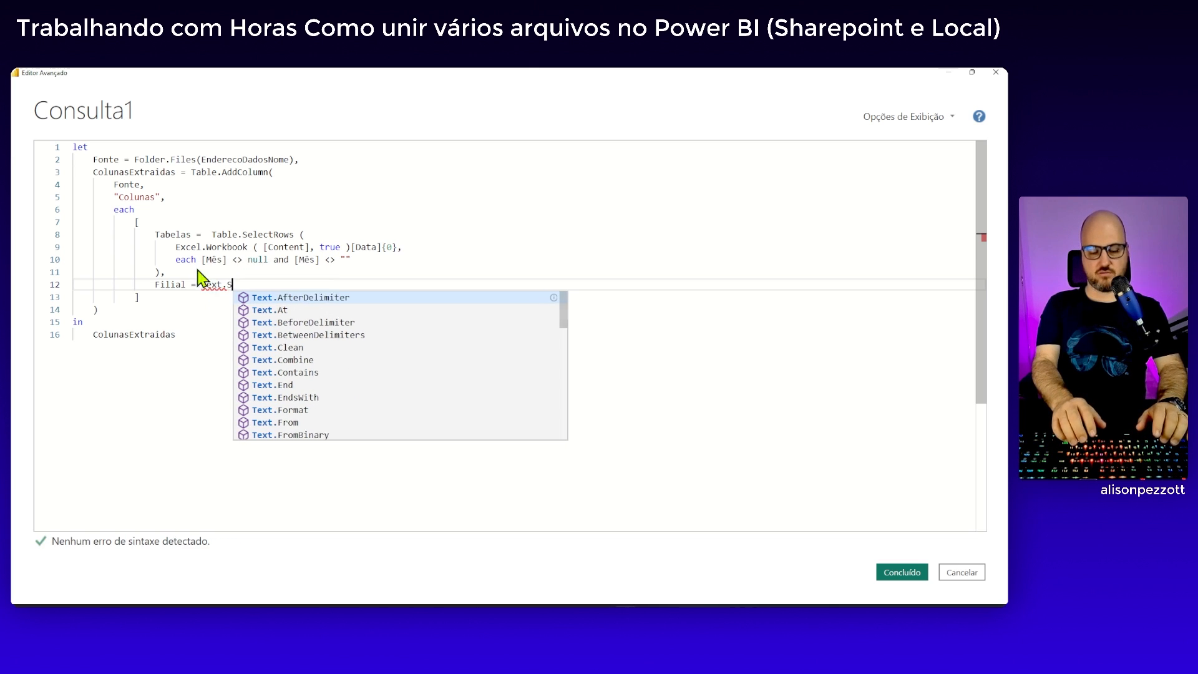
{"action": "type", "text": "Start"}
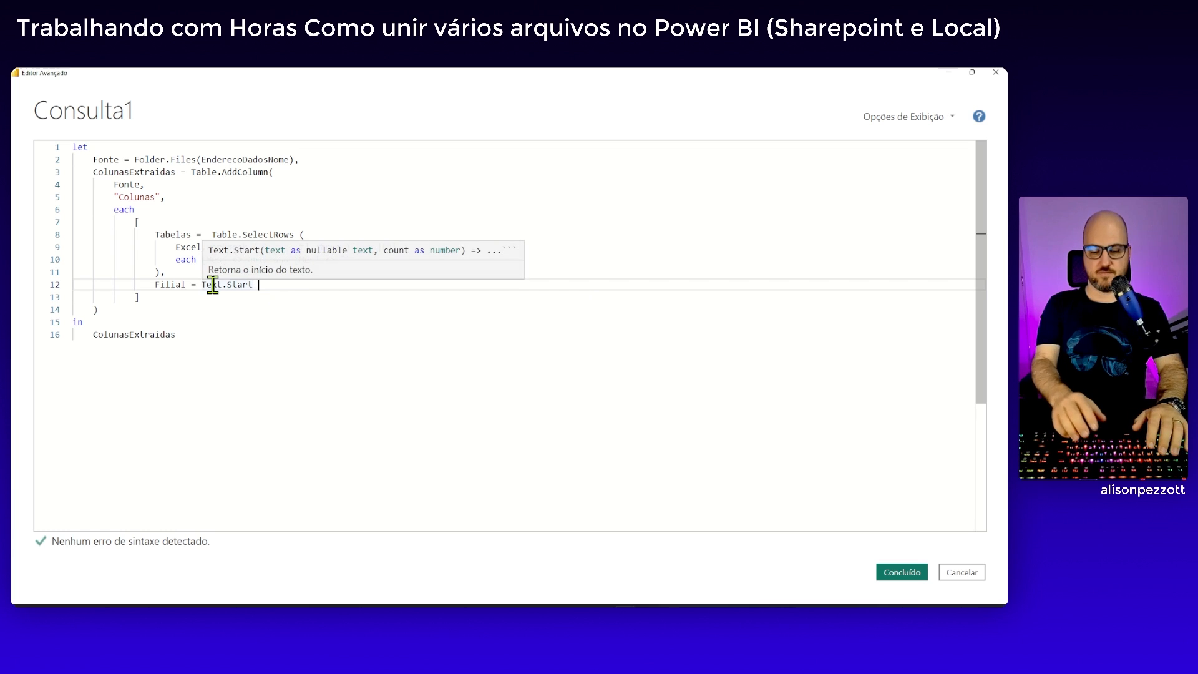
{"action": "type", "text": " ("}
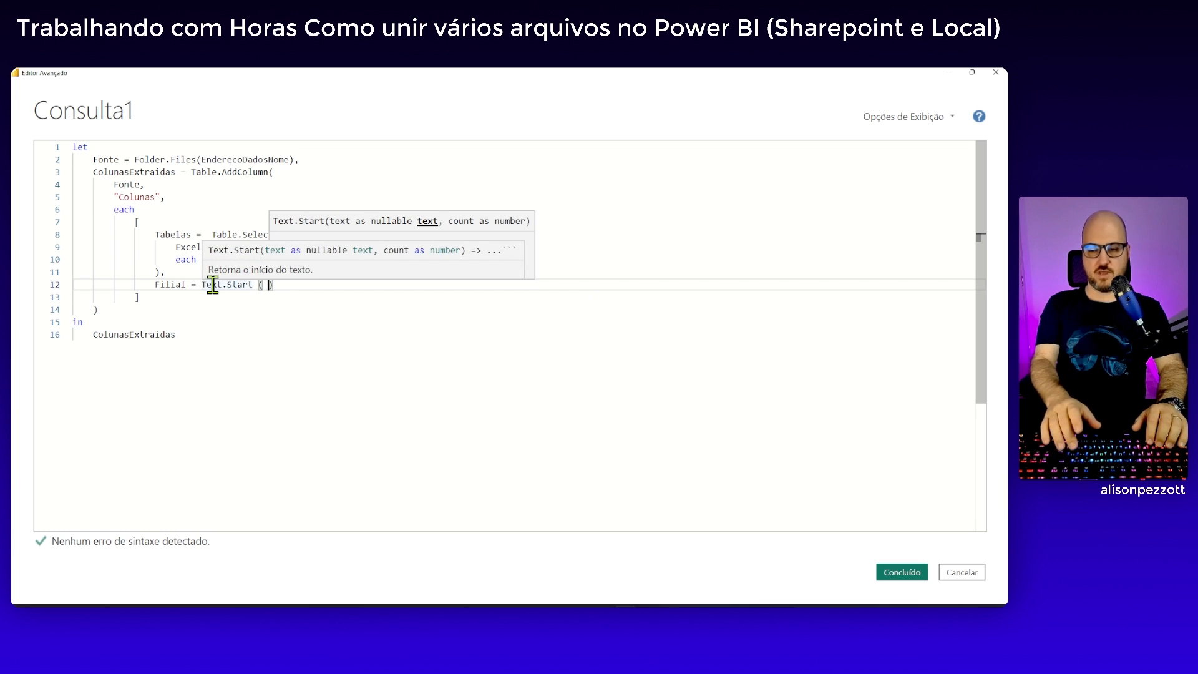
{"action": "type", "text": " [Nma"}
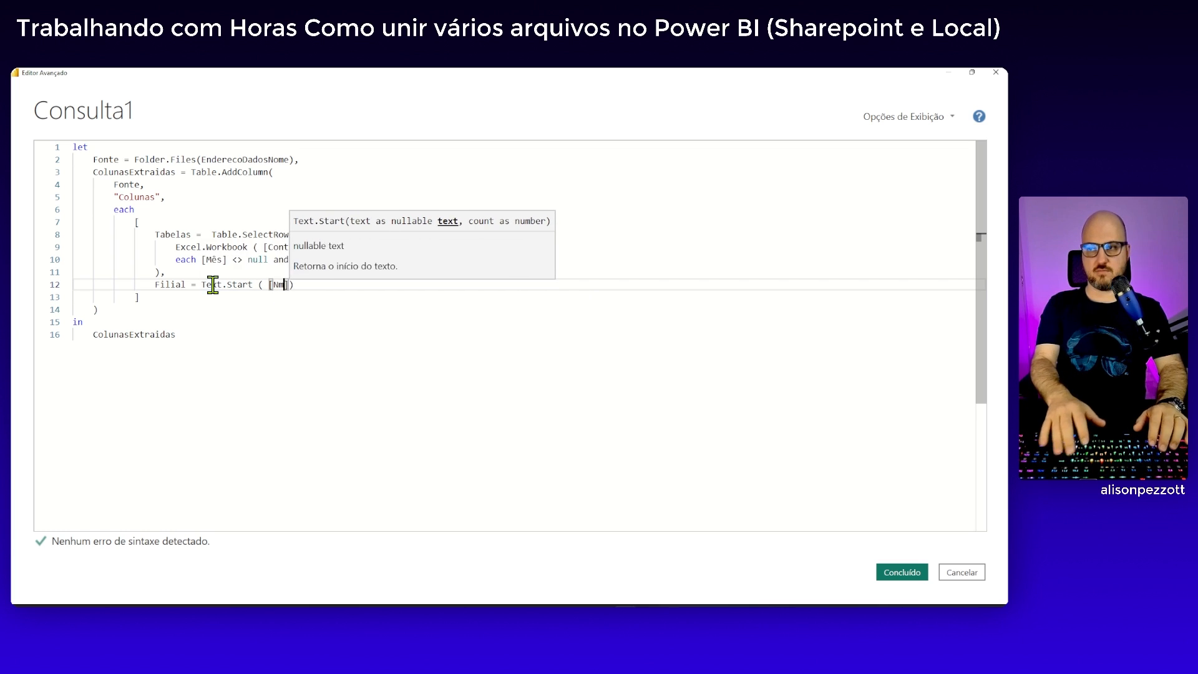
{"action": "key", "text": "BackSpace"}
{"action": "type", "text": "ame"}
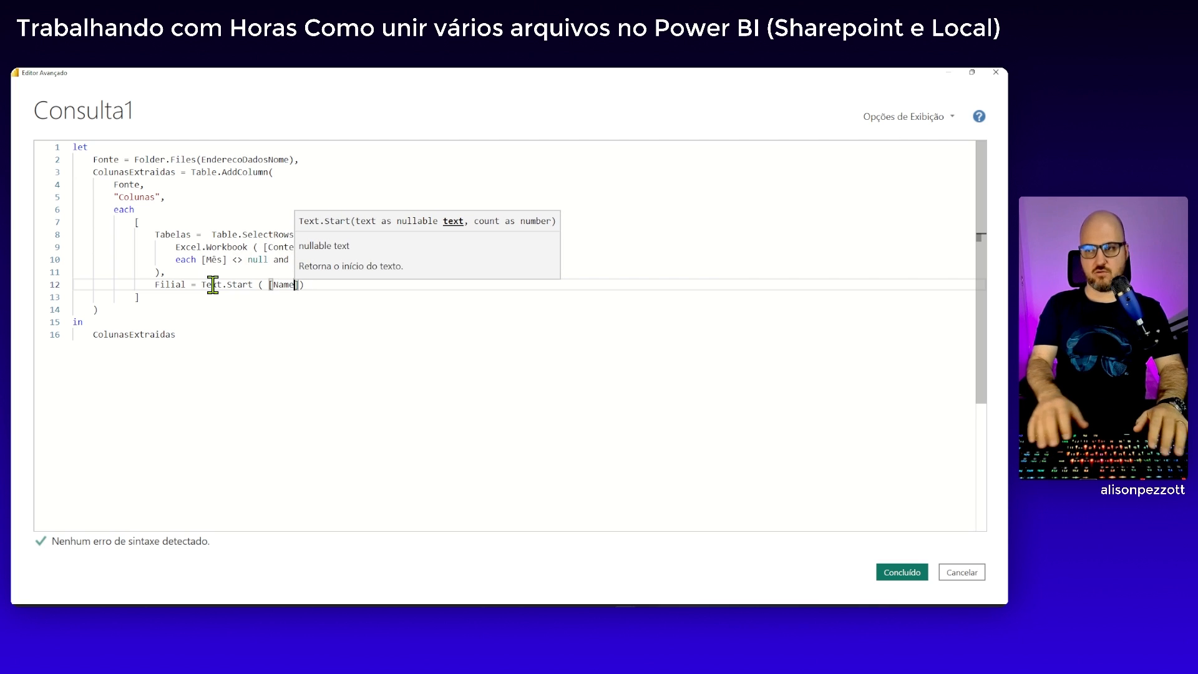
{"action": "key", "text": "Right"}
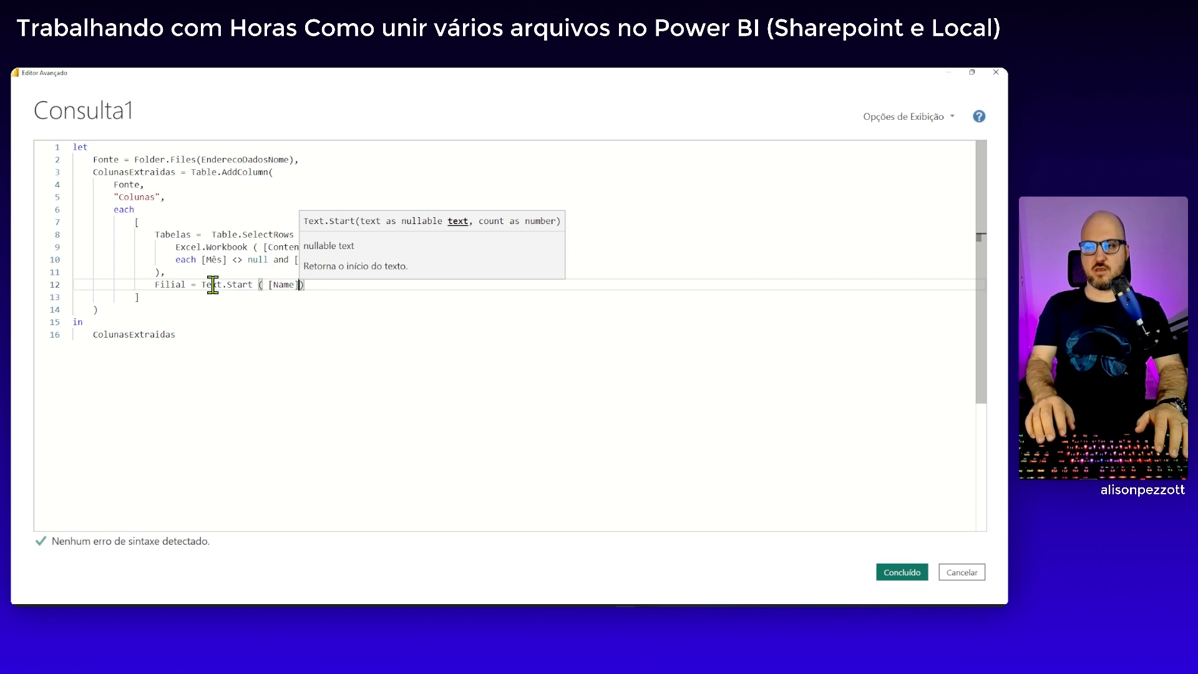
{"action": "key", "text": "Left"}
{"action": "type", "text": ","}
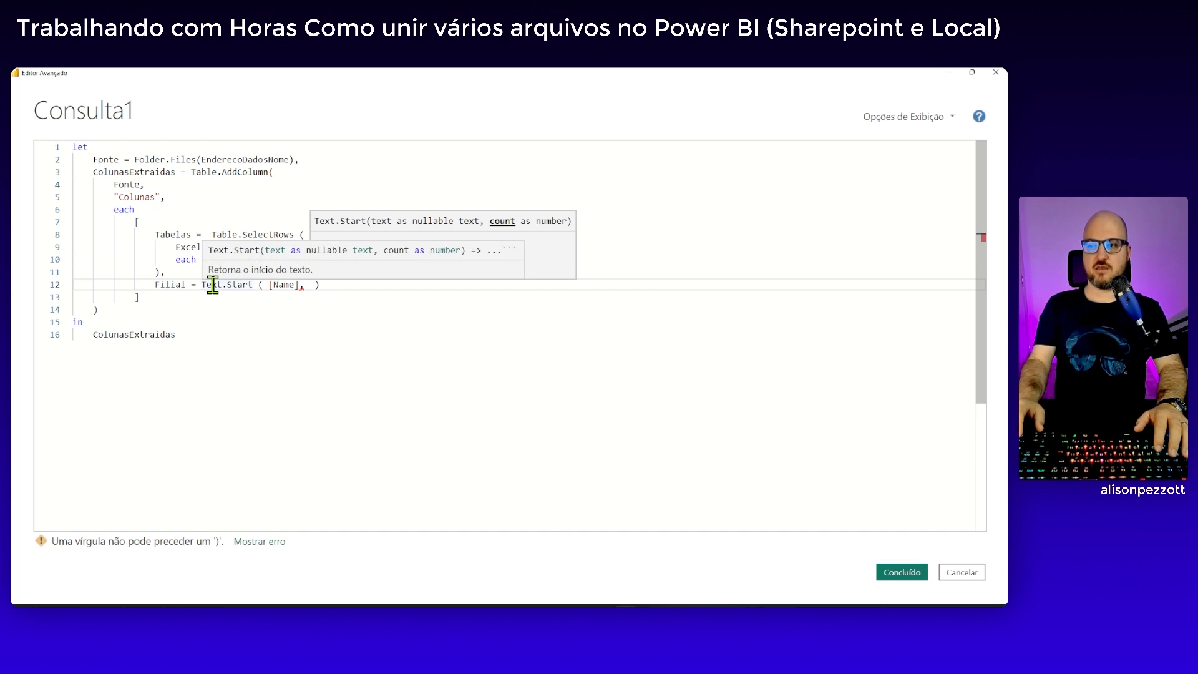
{"action": "type", "text": " 5"}
{"action": "key", "text": "Right"}
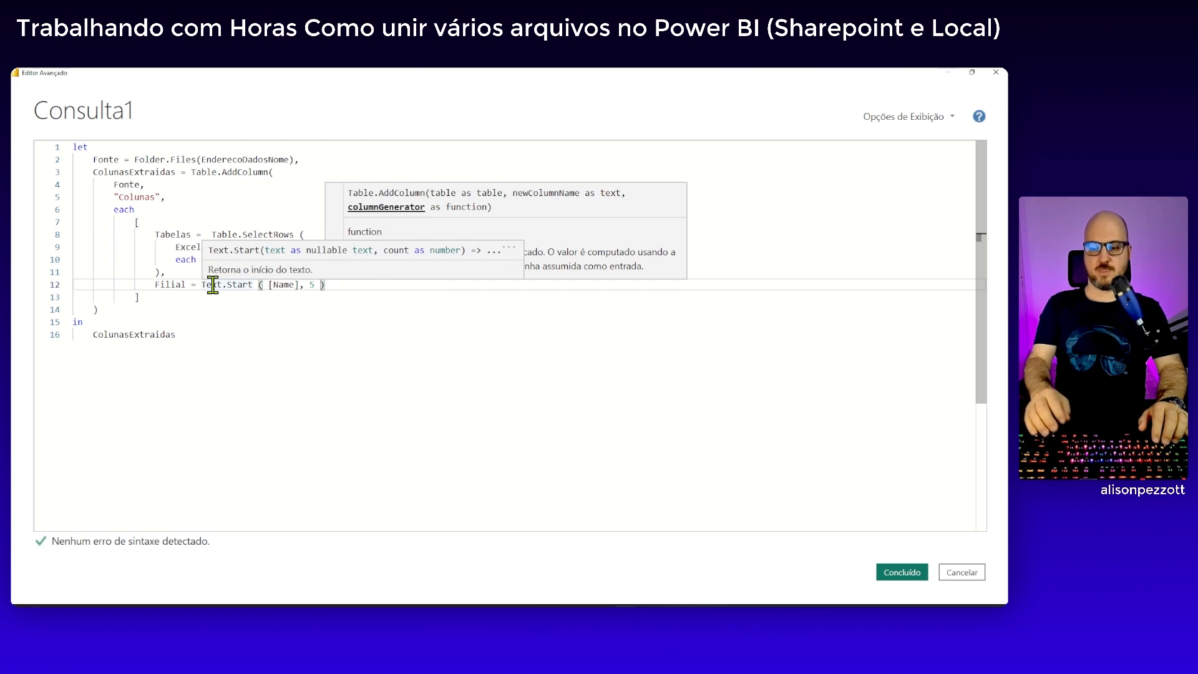
Add a comma after the Filial expression and a new Ano field below it that uses the Text.Middle function
{"action": "type", "text": ","}
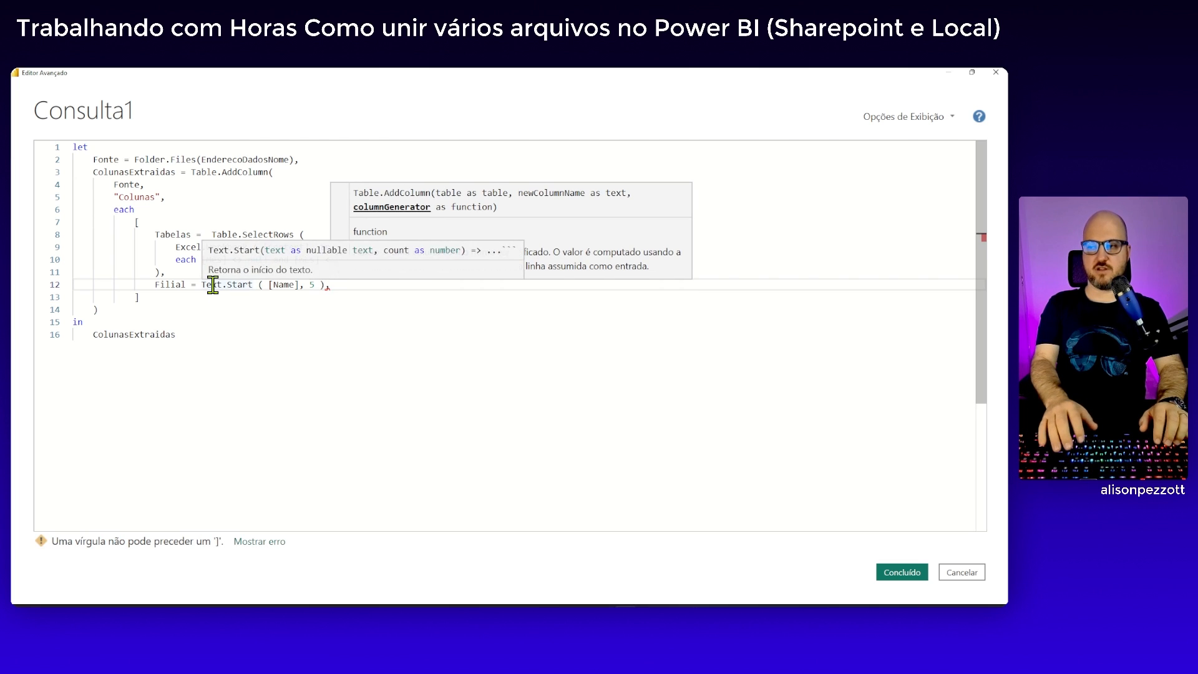
{"action": "key", "text": "Return"}
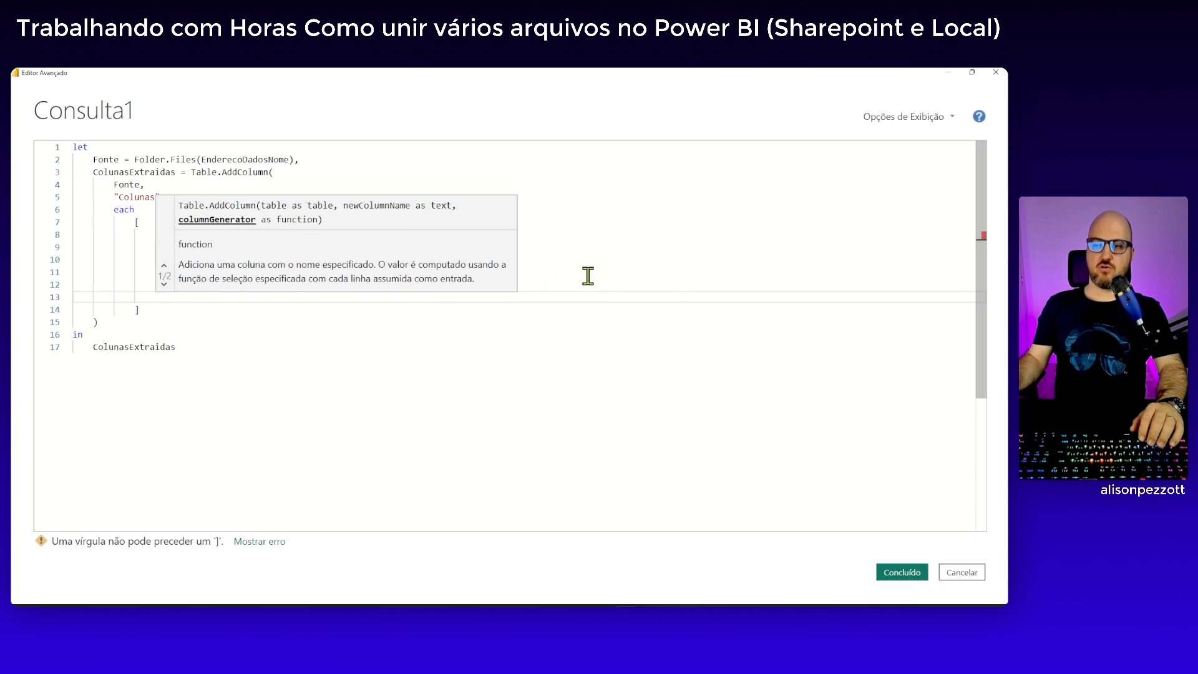
{"action": "left_click", "coordinate": [590, 260]}
{"action": "left_click", "coordinate": [240, 294]}
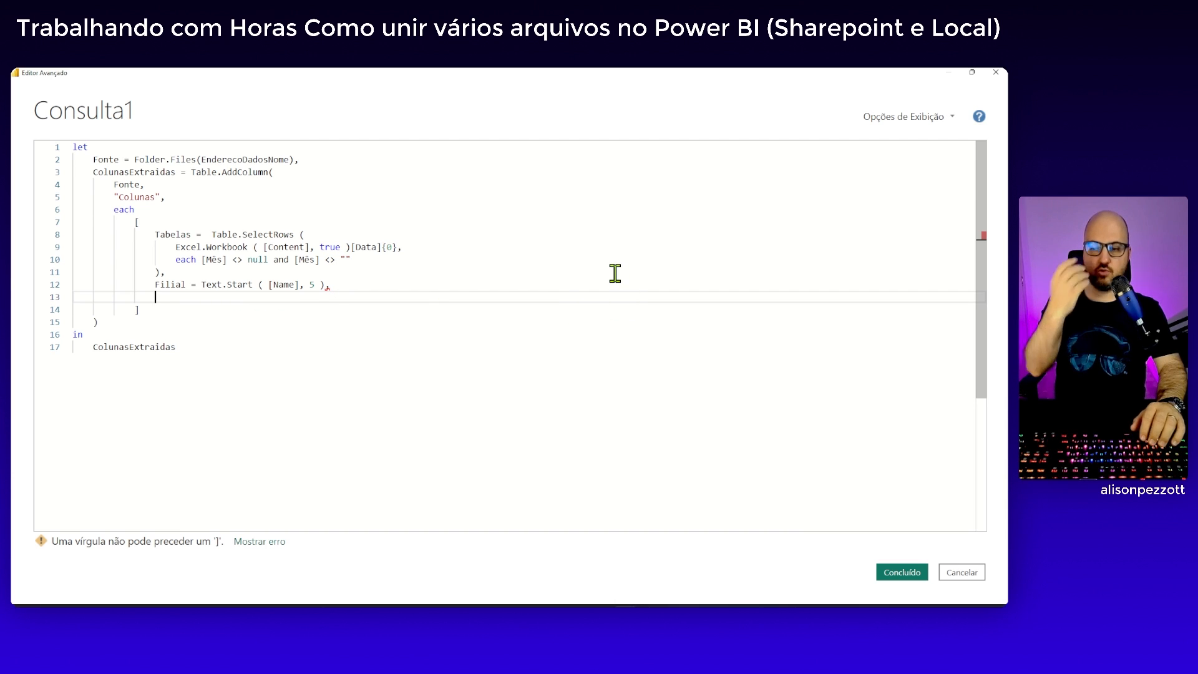
{"action": "type", "text": "Ano = "}
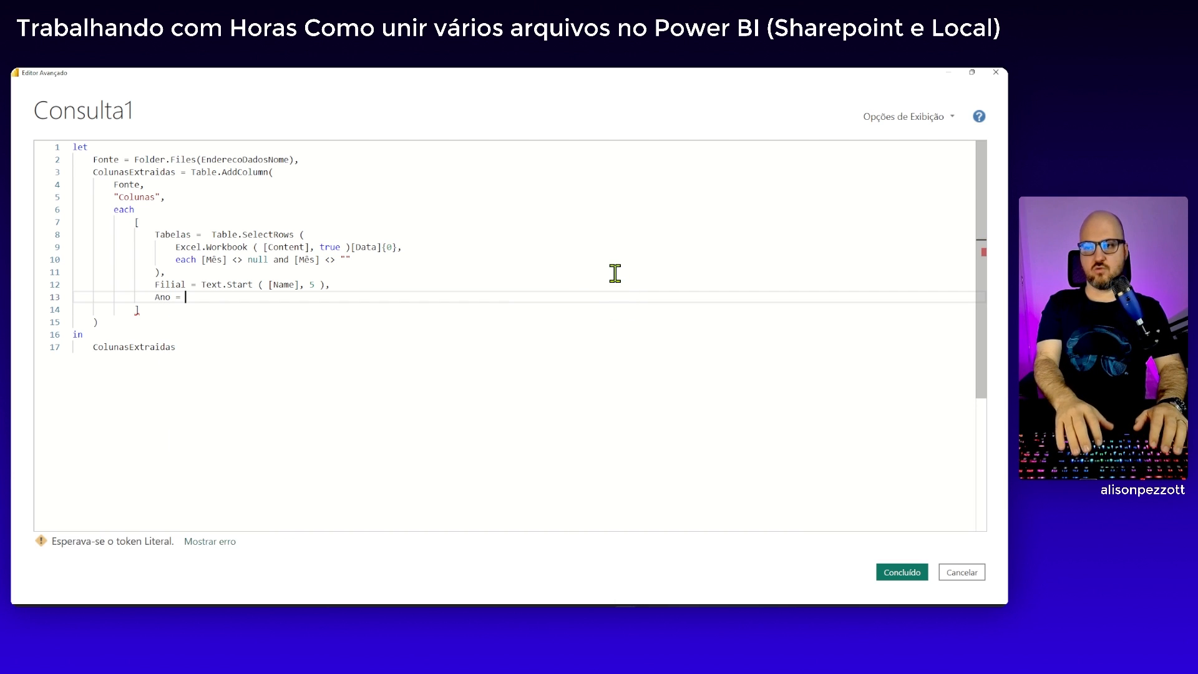
{"action": "type", "text": "text."}
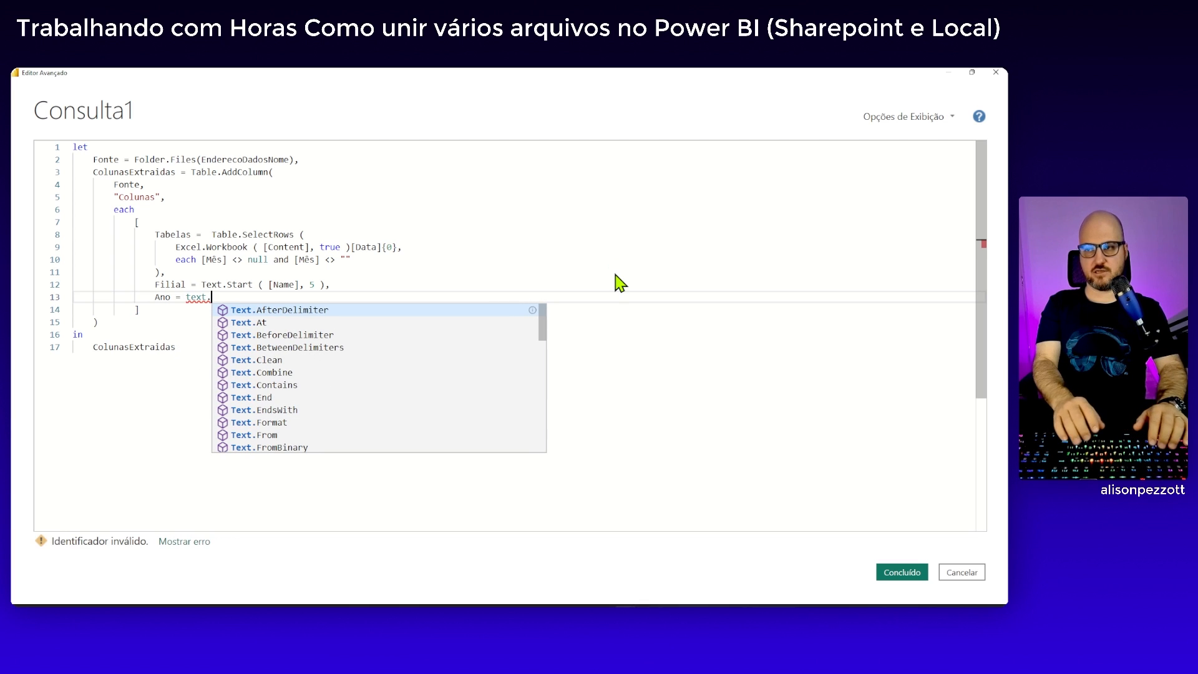
{"action": "type", "text": "m"}
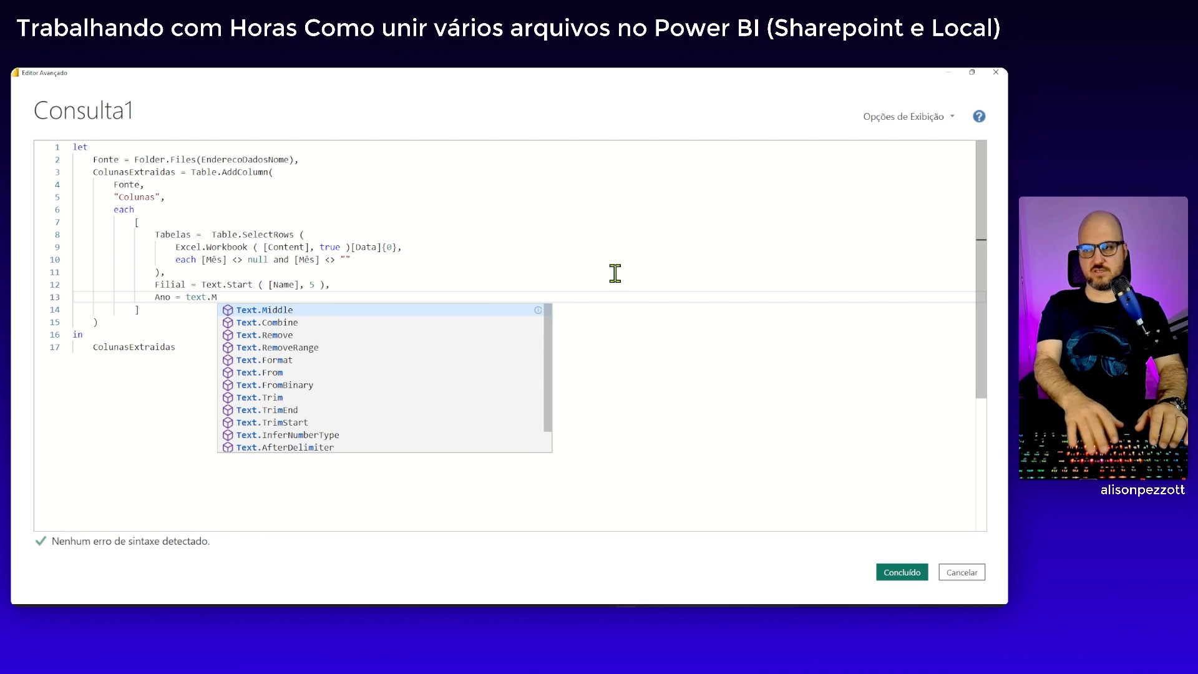
{"action": "key", "text": "Tab"}
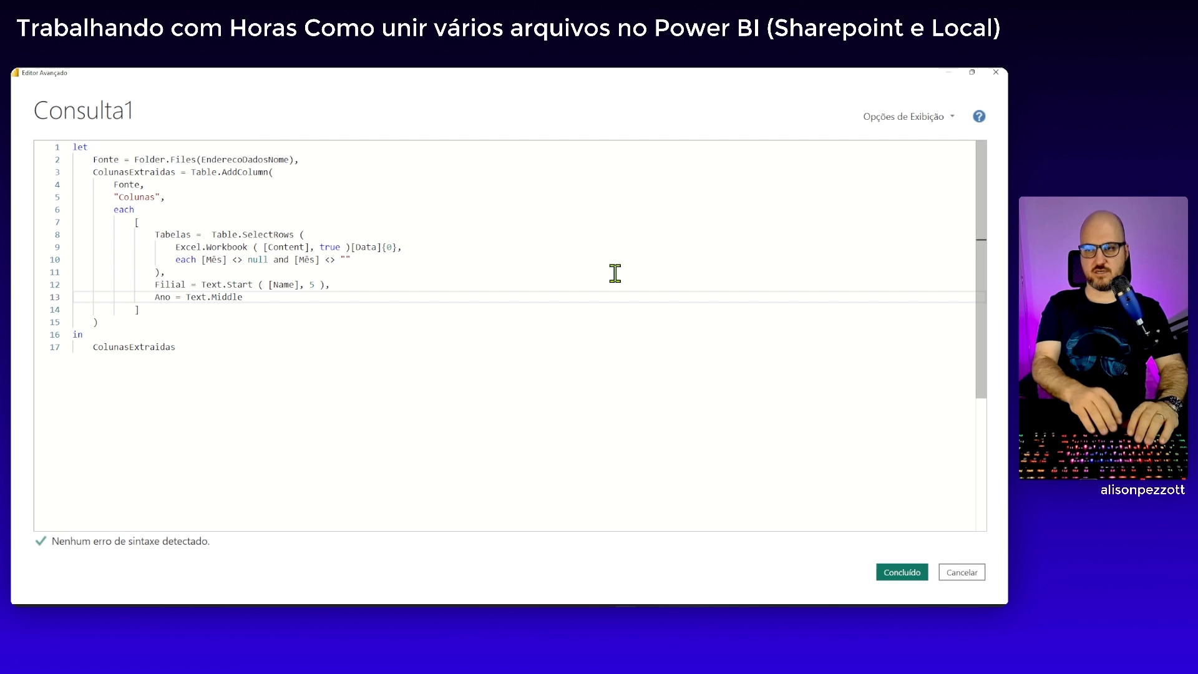
Complete the Ano expression by giving Text.Middle the arguments [Name], 6, 4 in parentheses
{"action": "type", "text": "( "}
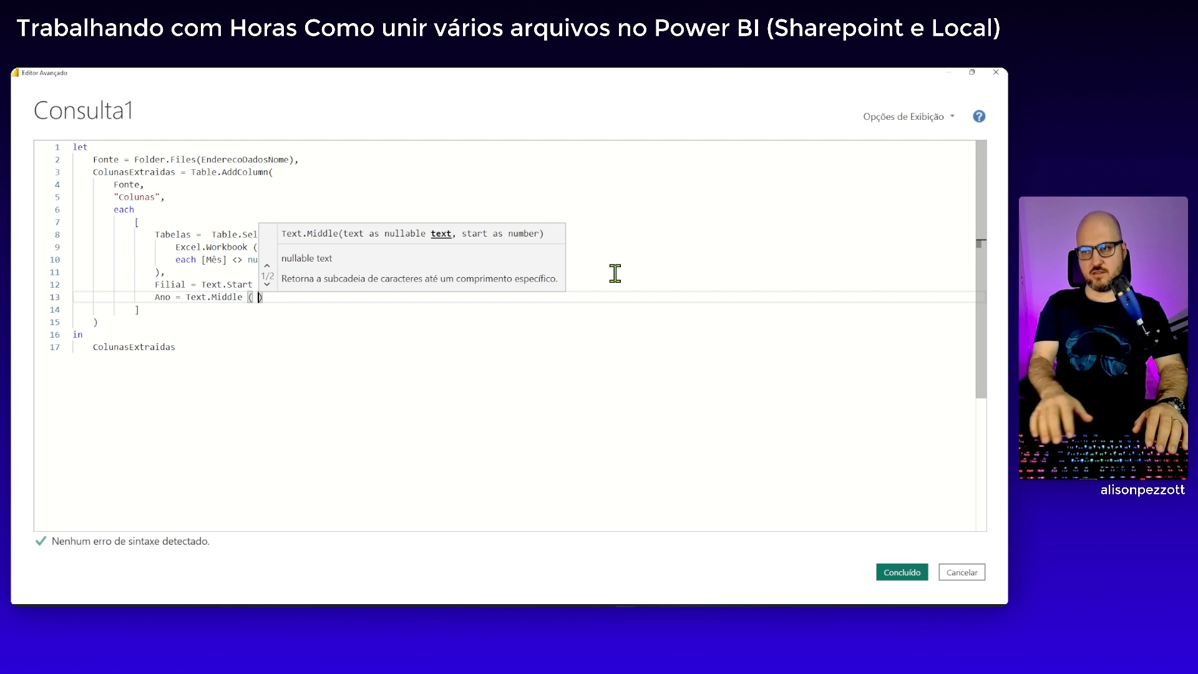
{"action": "type", "text": "[Name]"}
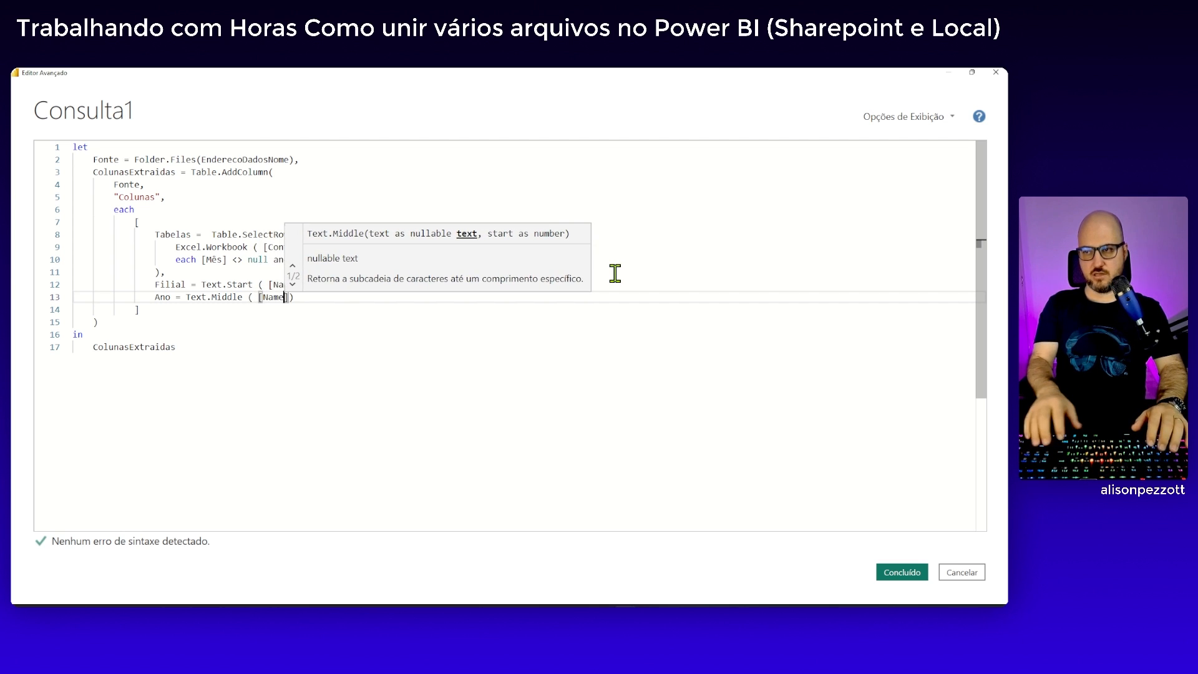
{"action": "type", "text": ","}
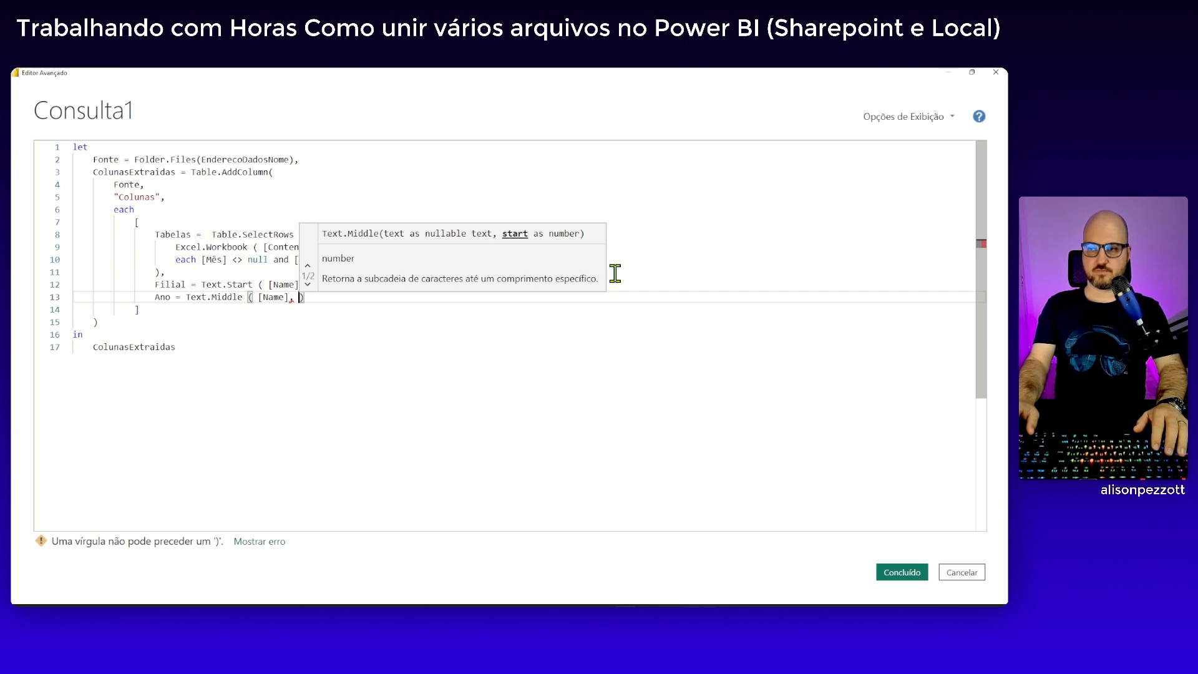
{"action": "type", "text": "6"}
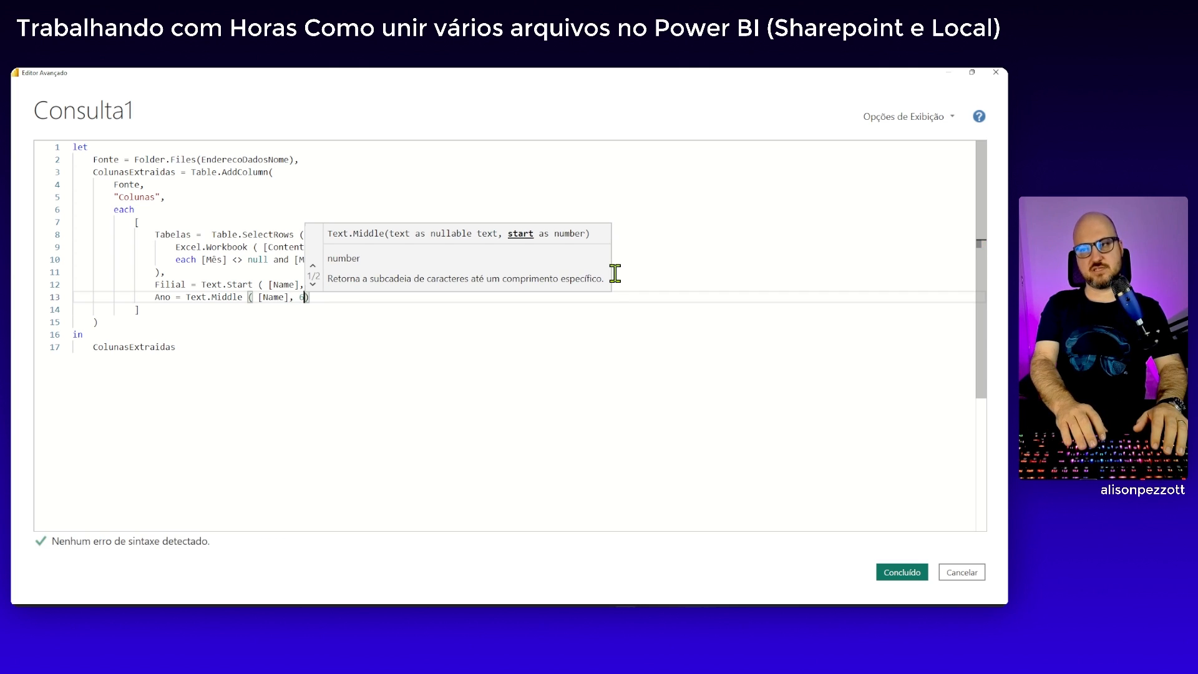
{"action": "type", "text": ", "}
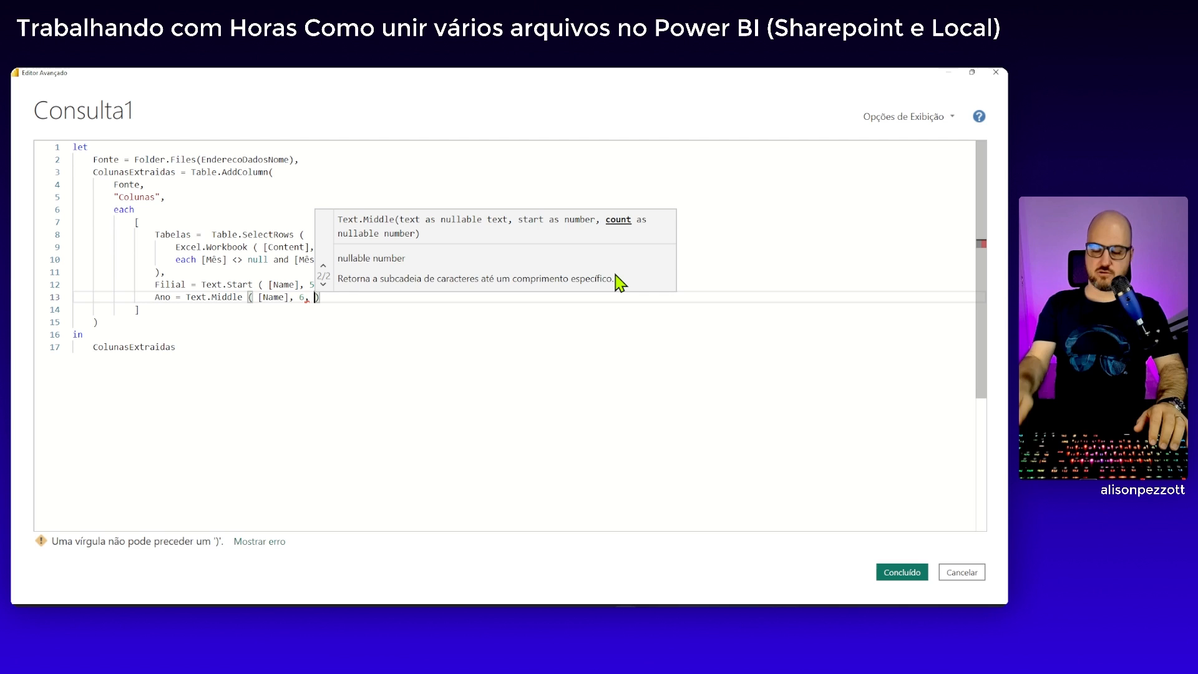
{"action": "type", "text": "4"}
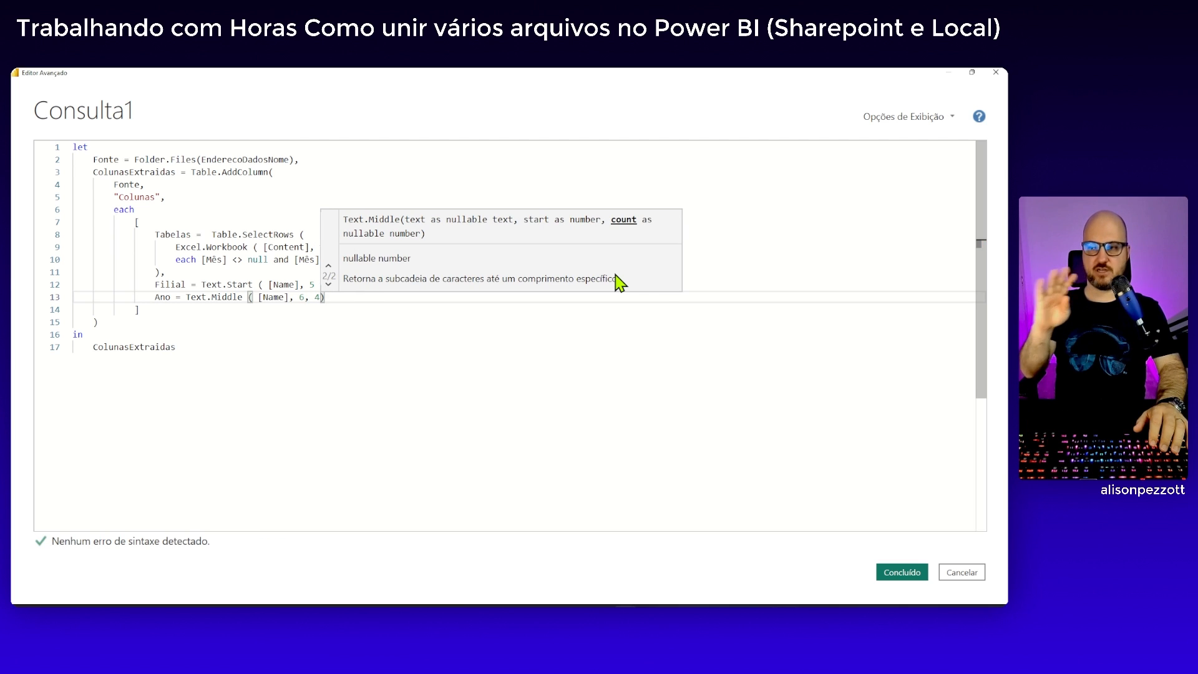
{"action": "type", "text": " )"}
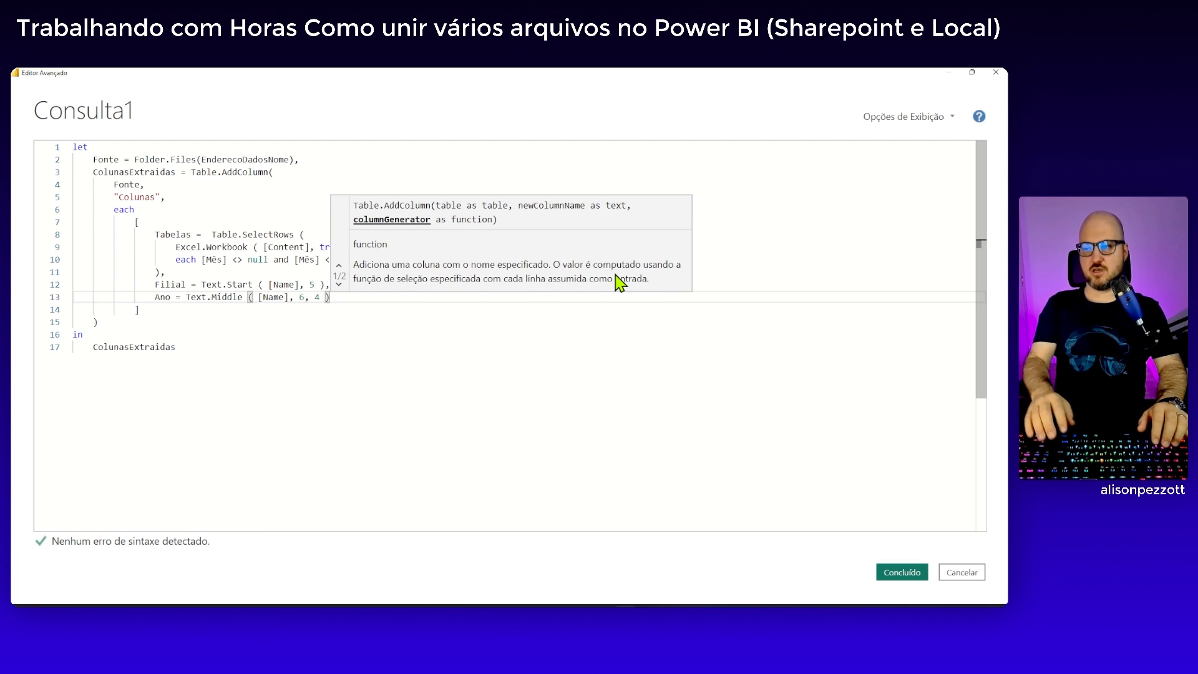
Add a column type argument after the record's closing bracket: type with square brackets opened over blank lines
{"action": "left_click", "coordinate": [167, 306]}
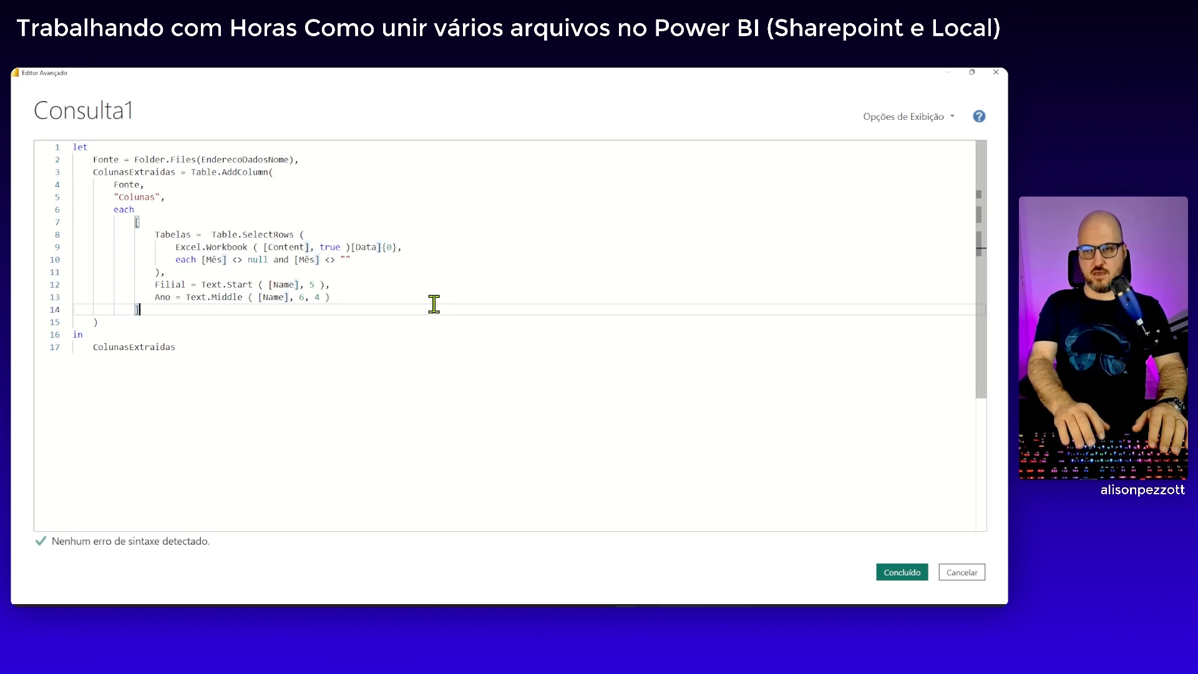
{"action": "type", "text": ","}
{"action": "key", "text": "Return"}
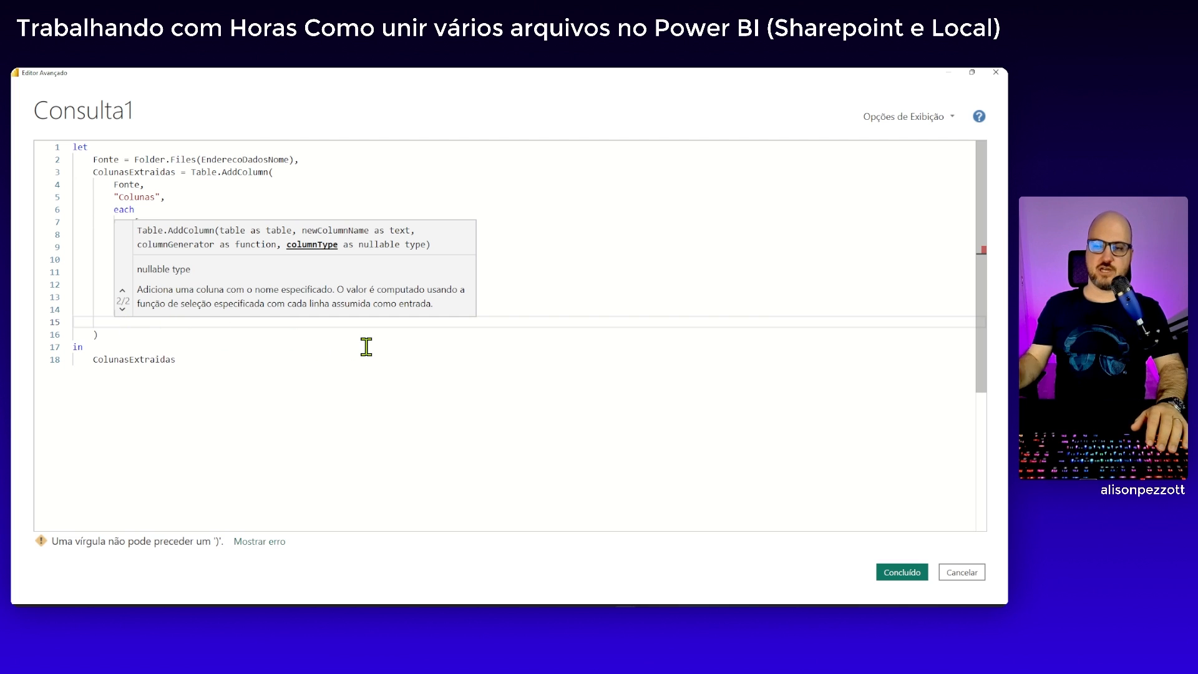
{"action": "type", "text": "type "}
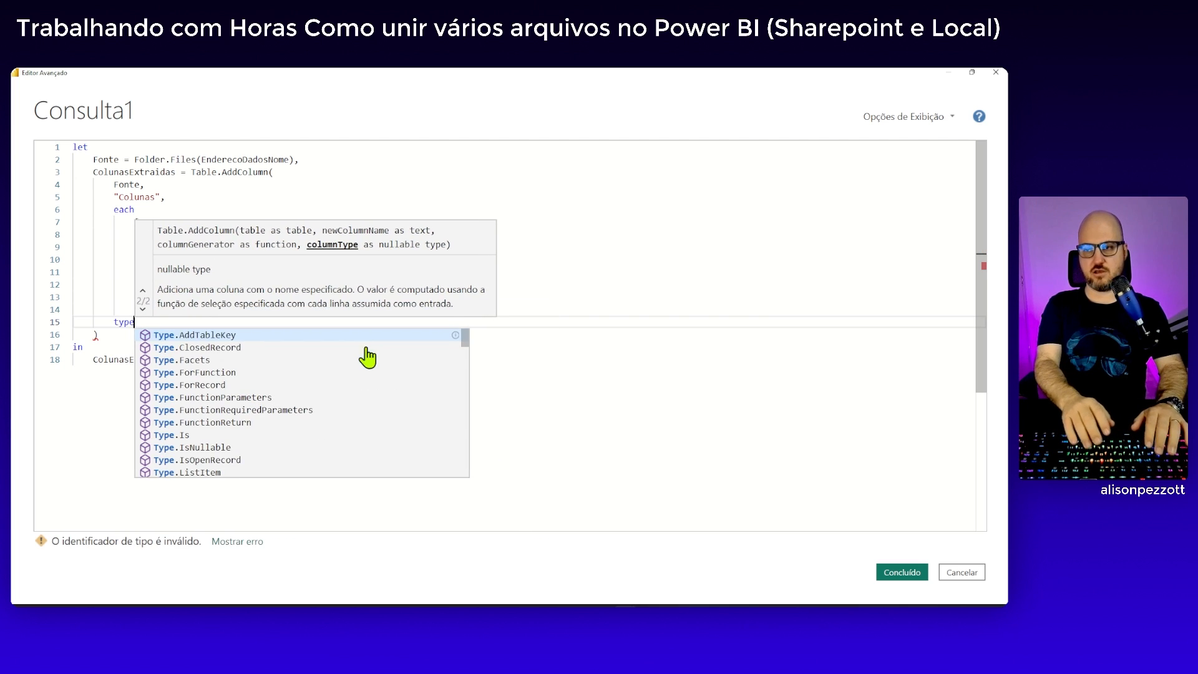
{"action": "type", "text": "["}
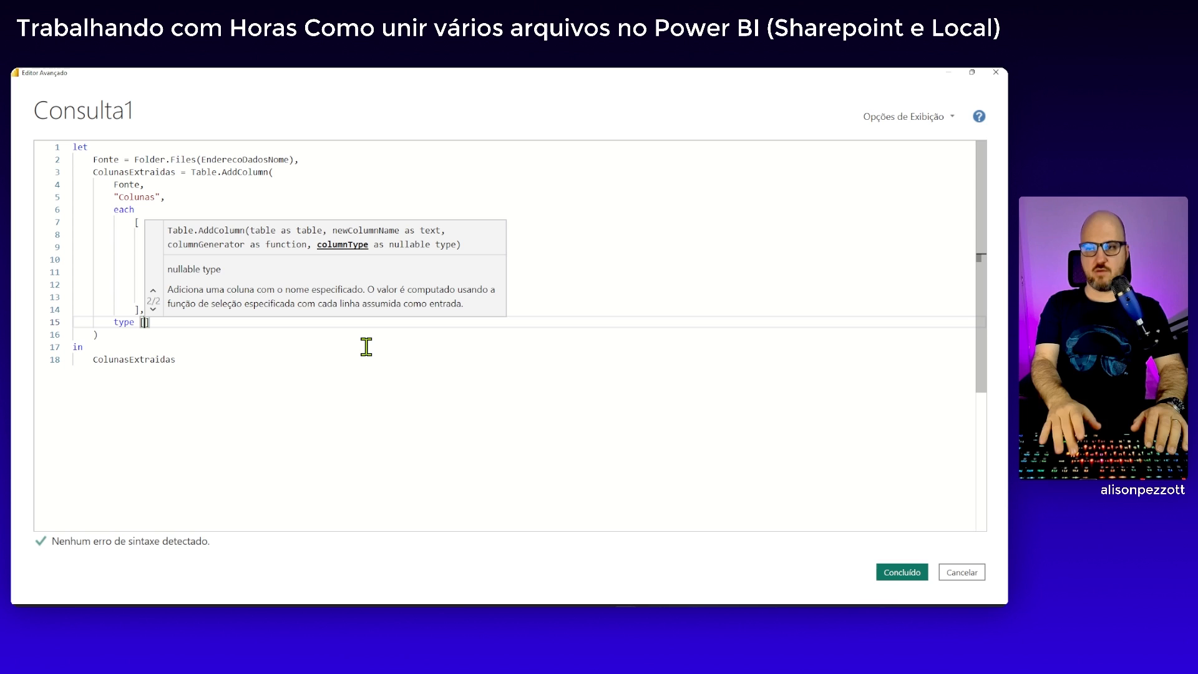
{"action": "key", "text": "Return"}
{"action": "key", "text": "Return"}
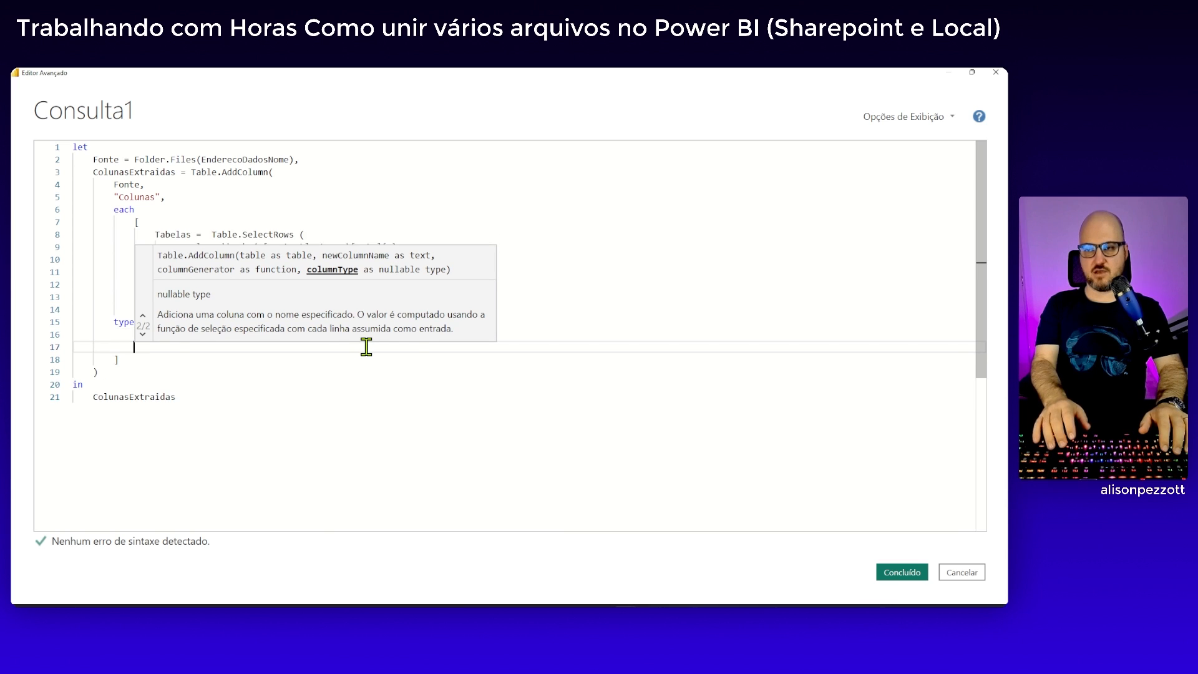
Inside the type brackets, add a Tabelas field on the first blank line and declare it as table
{"action": "left_click", "coordinate": [393, 211]}
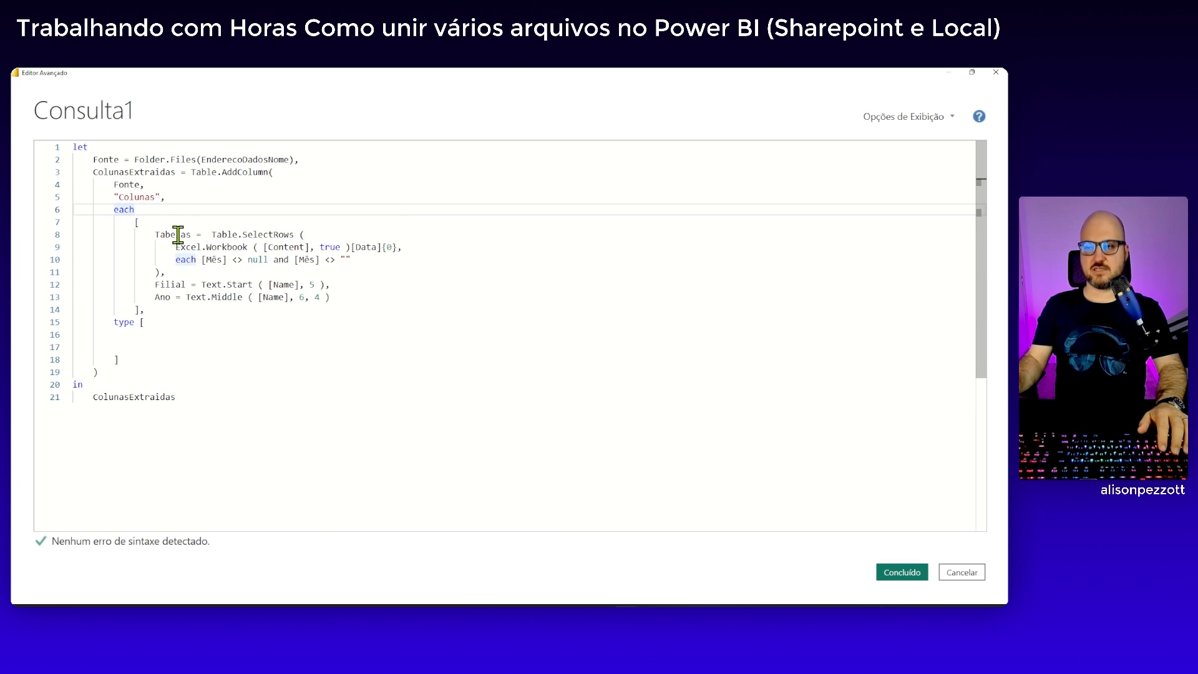
{"action": "double_click", "coordinate": [178, 235]}
{"action": "key", "text": "ctrl+c"}
{"action": "left_click", "coordinate": [161, 338]}
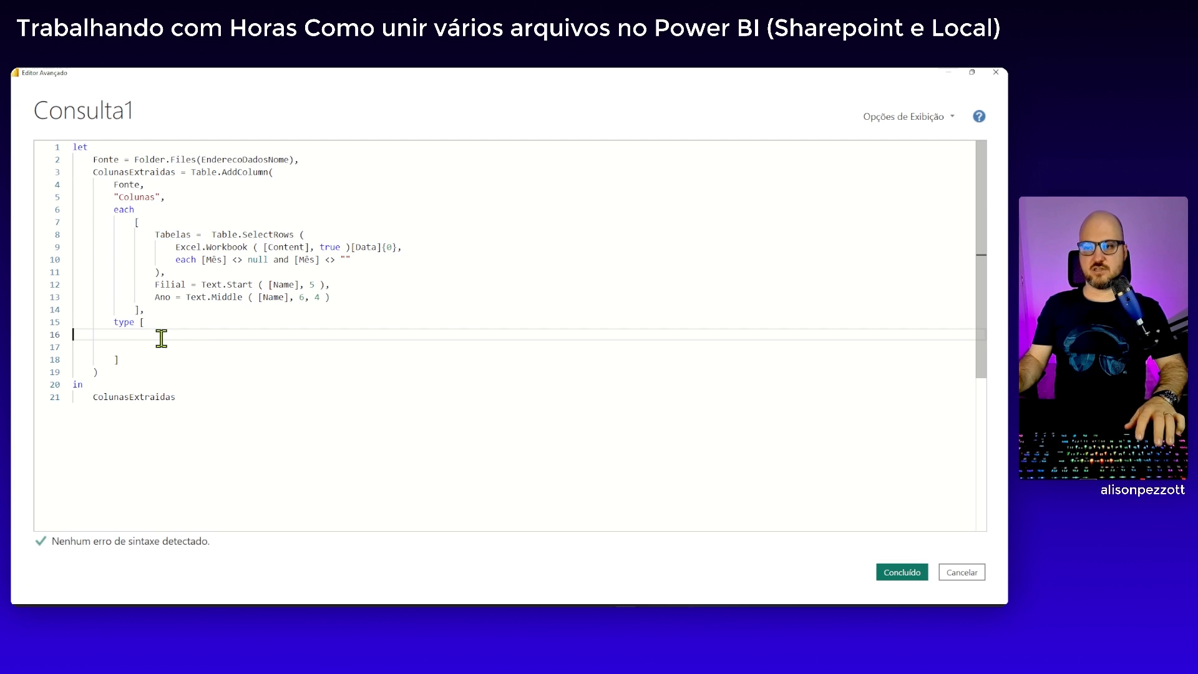
{"action": "key", "text": "ctrl+v"}
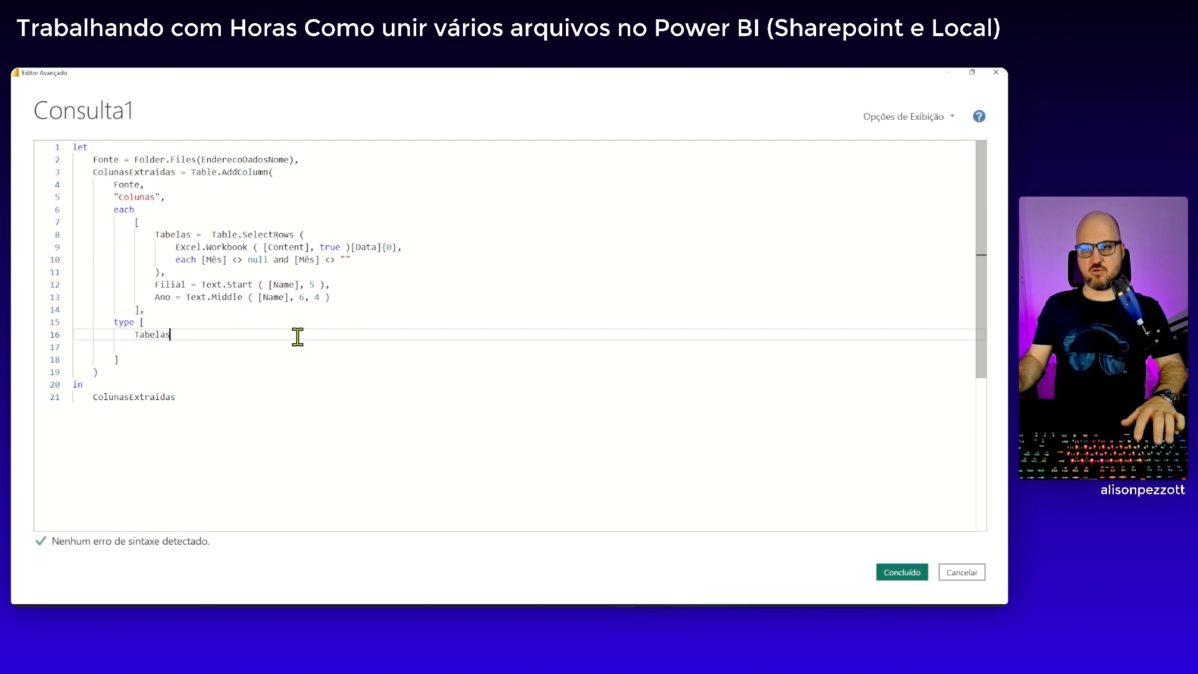
{"action": "type", "text": "= "}
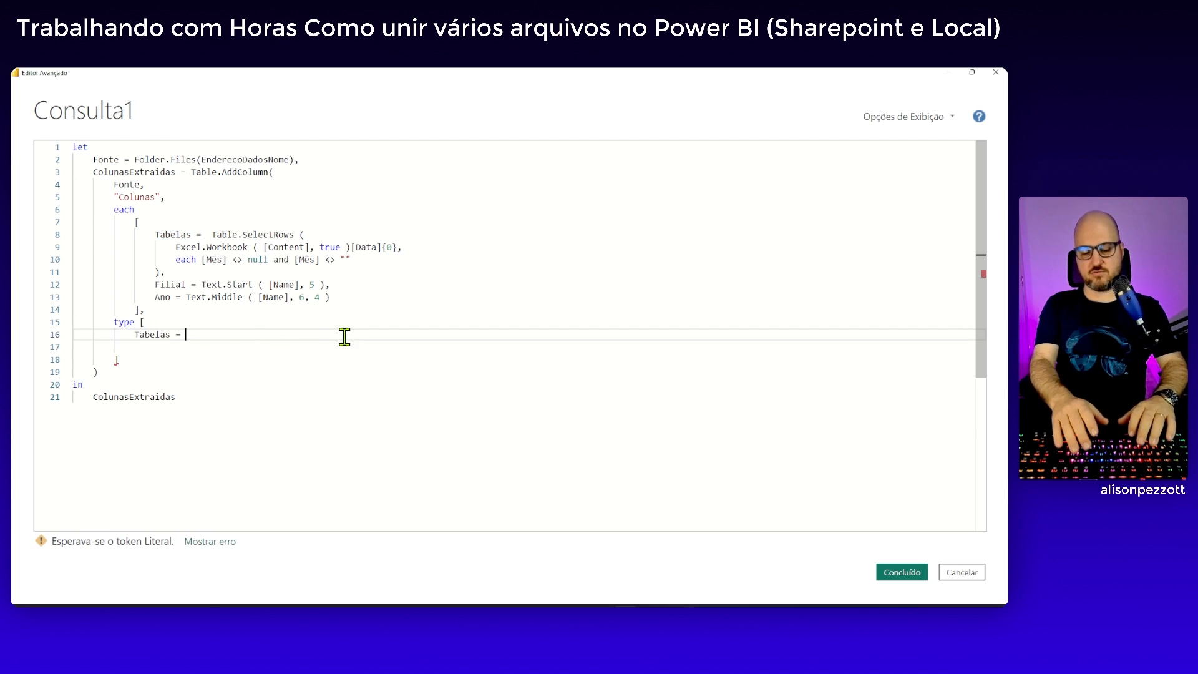
{"action": "type", "text": "tabl"}
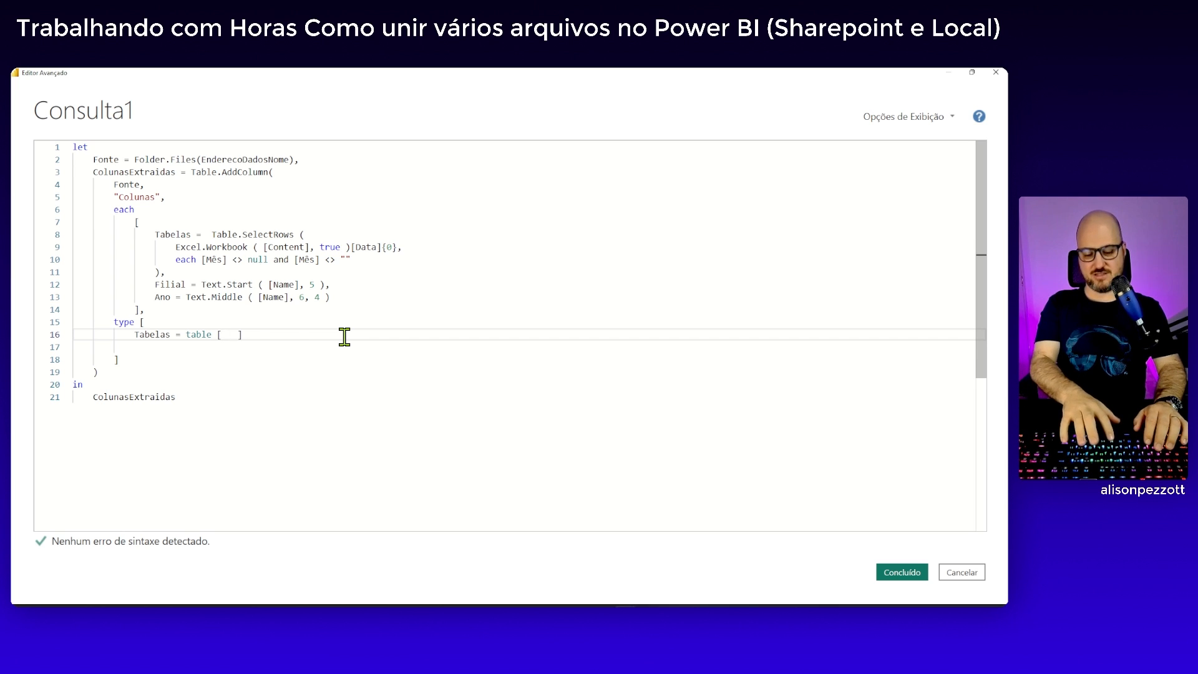
Open square brackets after the table type and declare its Mês column as text
{"action": "type", "text": "[ M^"}
{"action": "key", "text": "BackSpace"}
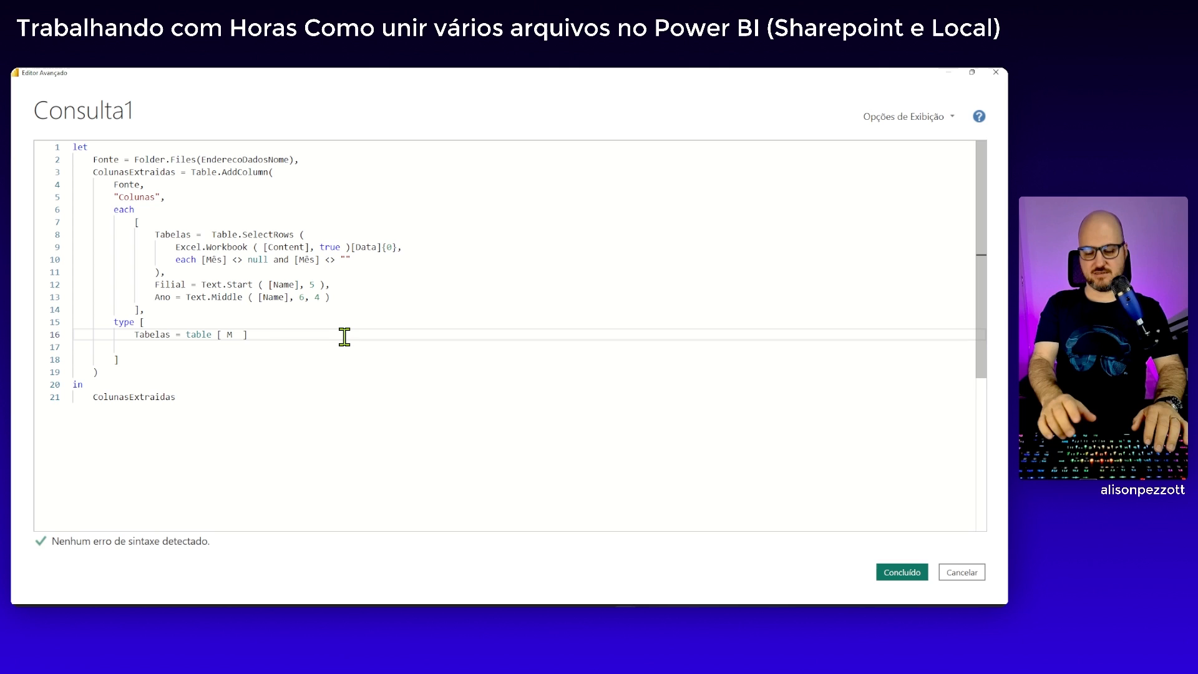
{"action": "type", "text": "^^es"}
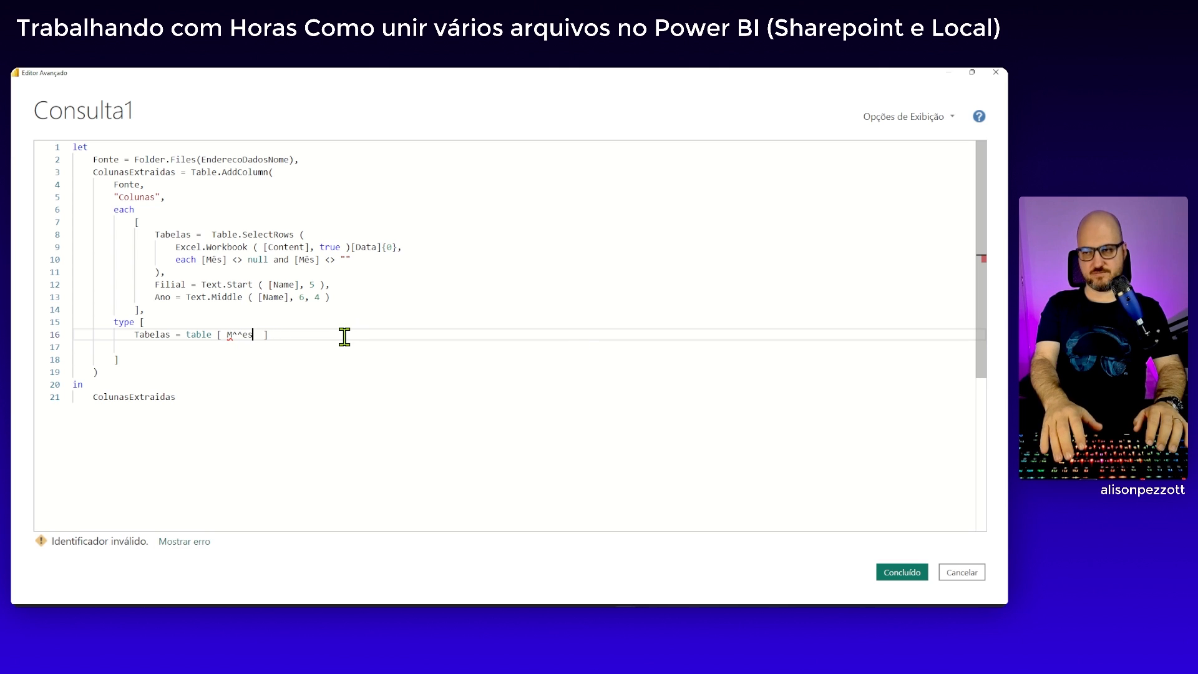
{"action": "key", "text": "BackSpace"}
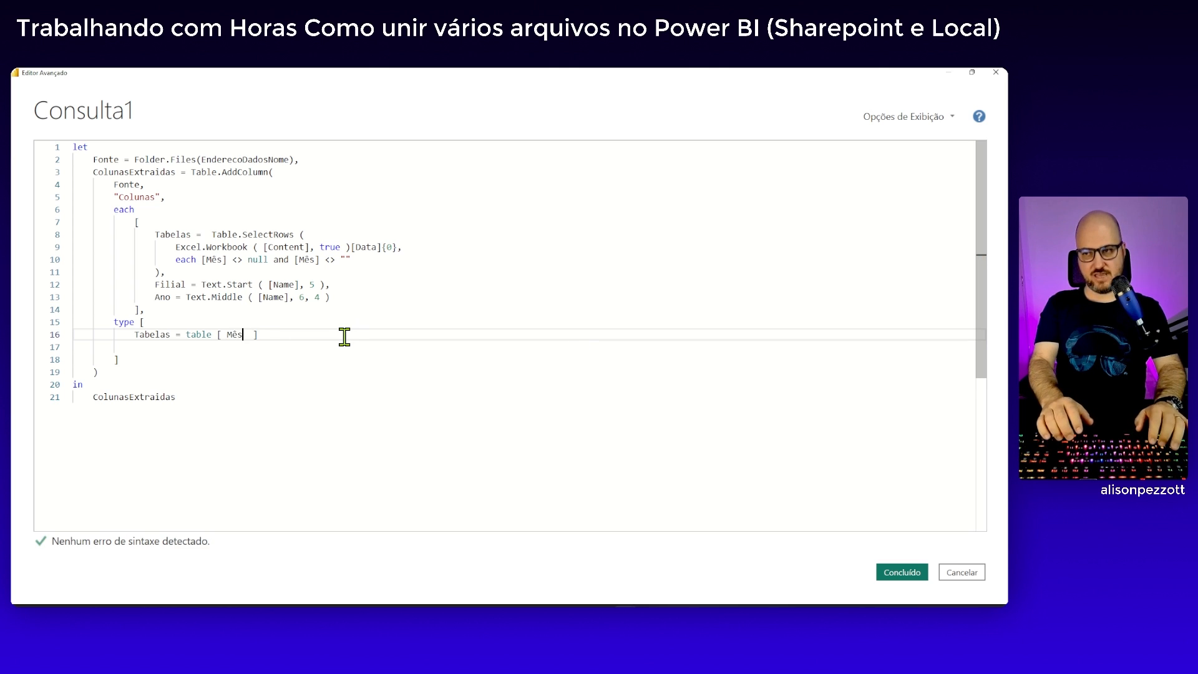
{"action": "type", "text": "= text"}
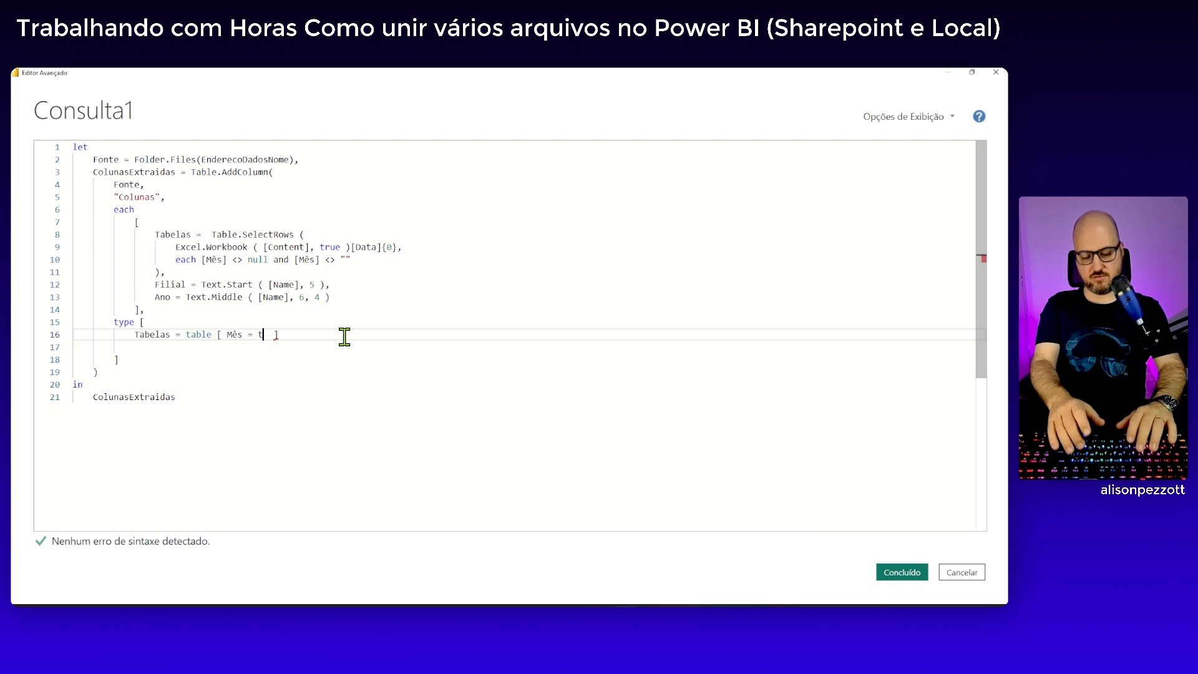
{"action": "type", "text": ", "}
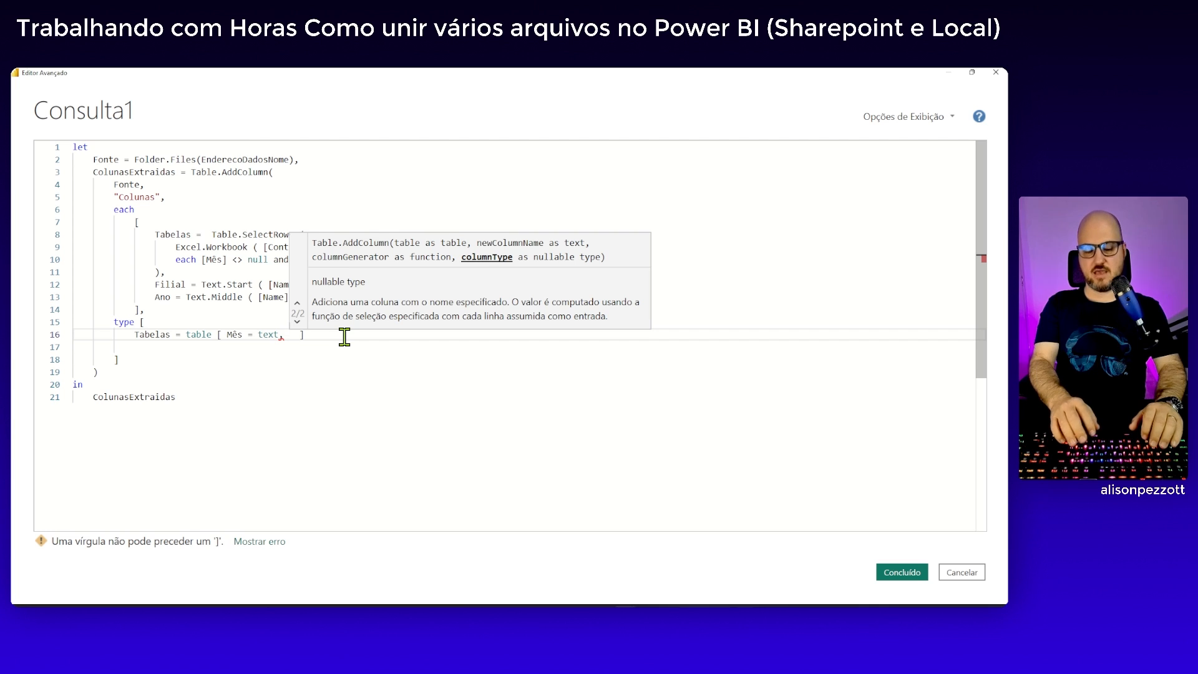
{"action": "type", "text": "Receita "}
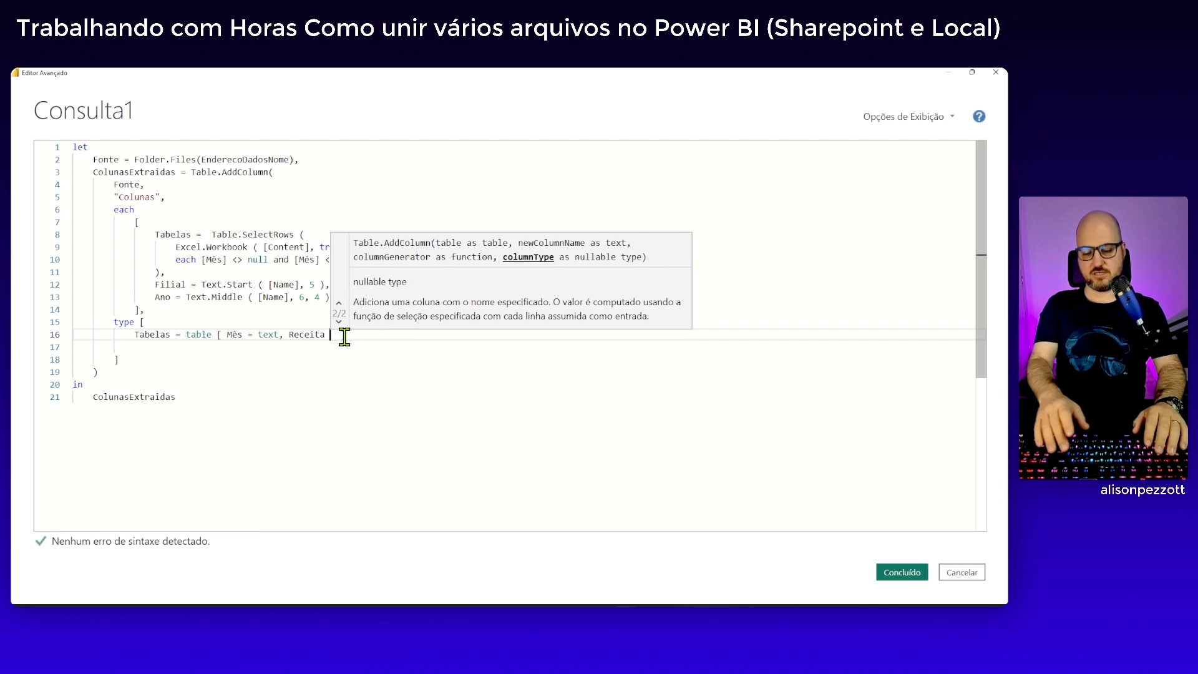
{"action": "type", "text": "= "}
{"action": "type", "text": "Curre"}
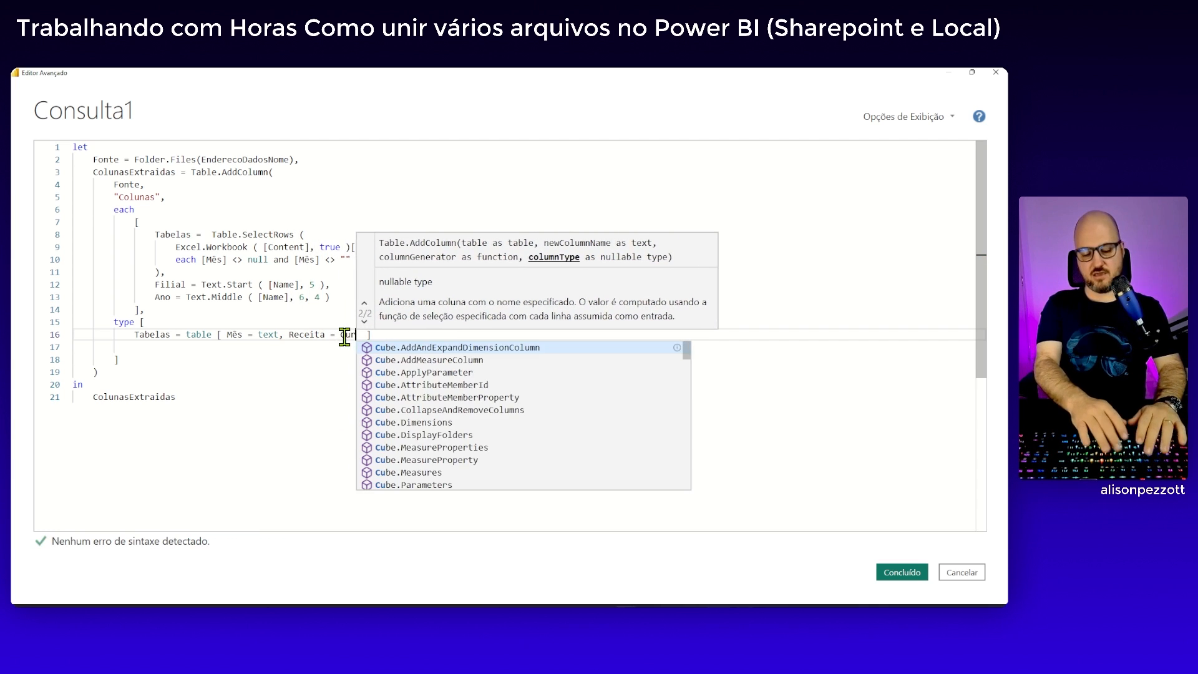
Add a second column to the Tabelas table type, Receita = Currency.Type, separated from Mês by a comma
{"action": "key", "text": "Down"}
{"action": "key", "text": "Return"}
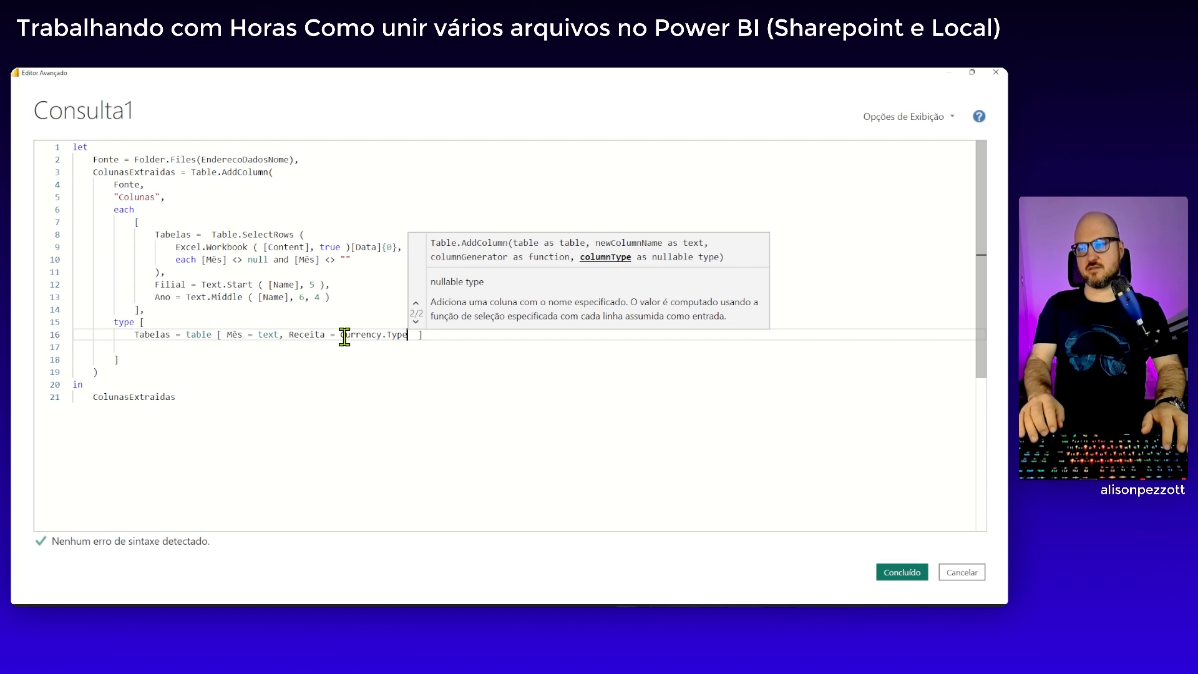
{"action": "key", "text": "Right"}
{"action": "key", "text": "Right"}
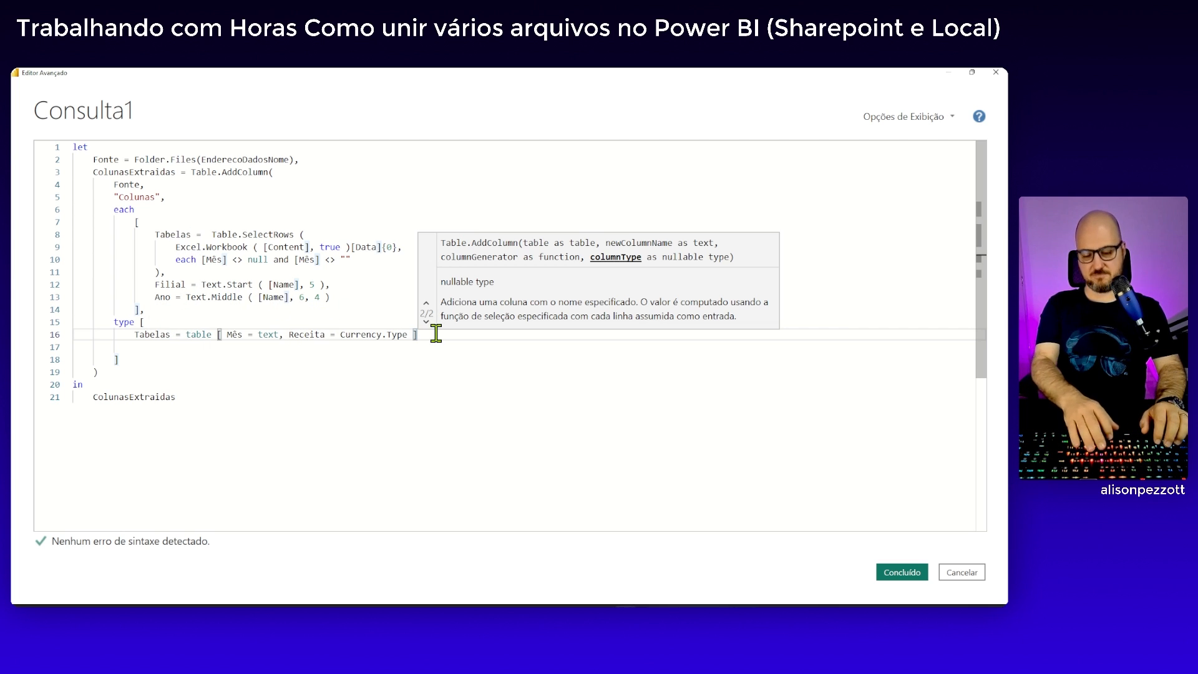
Add a comma after the Tabelas type and declare Filial = text on the following line, ending with a comma
{"action": "type", "text": ","}
{"action": "key", "text": "Return"}
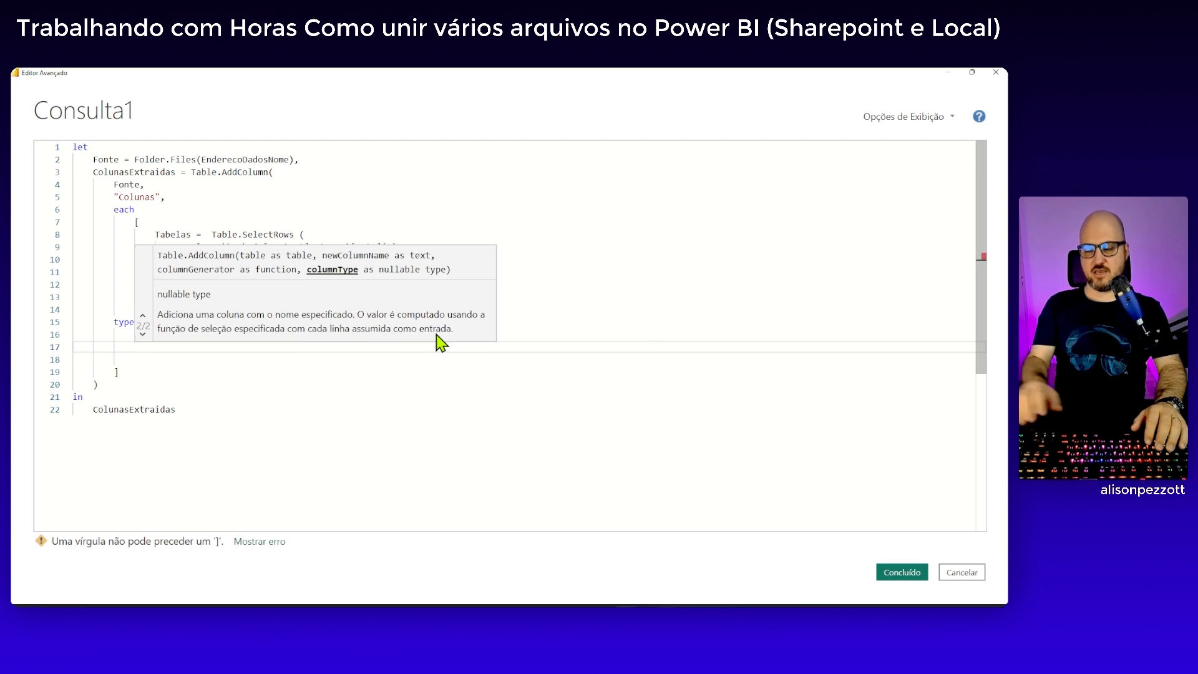
{"action": "left_click", "coordinate": [293, 223]}
{"action": "double_click", "coordinate": [167, 284]}
{"action": "key", "text": "ctrl+c"}
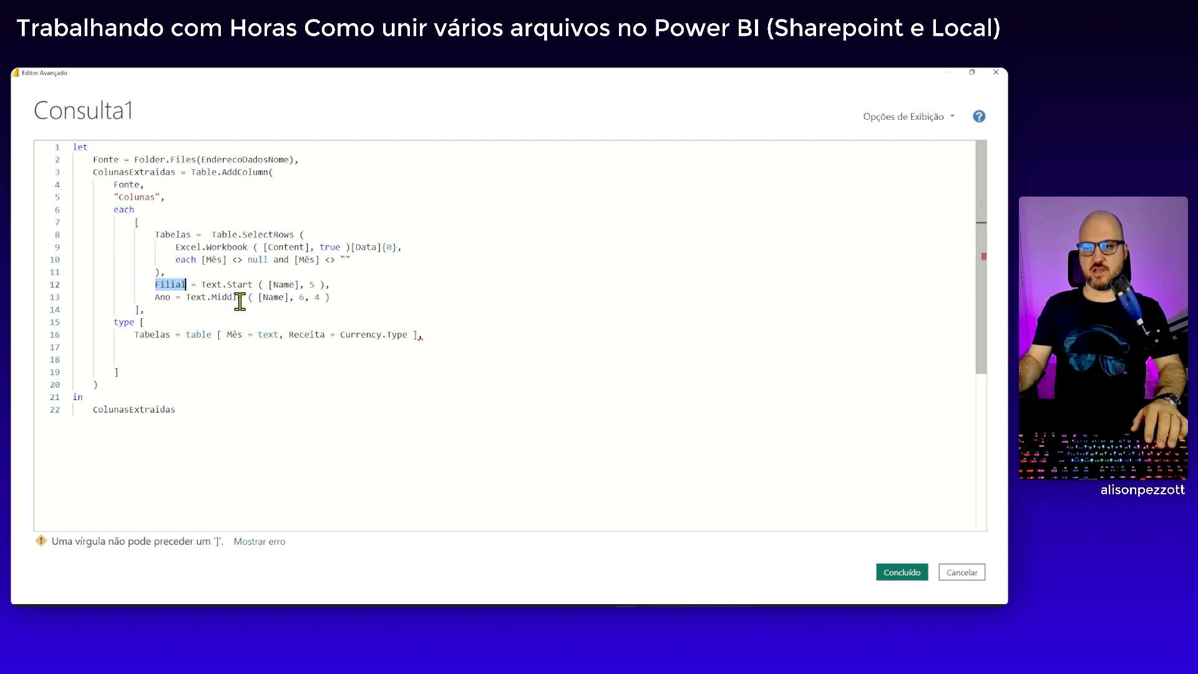
{"action": "left_click", "coordinate": [151, 347]}
{"action": "key", "text": "ctrl+v"}
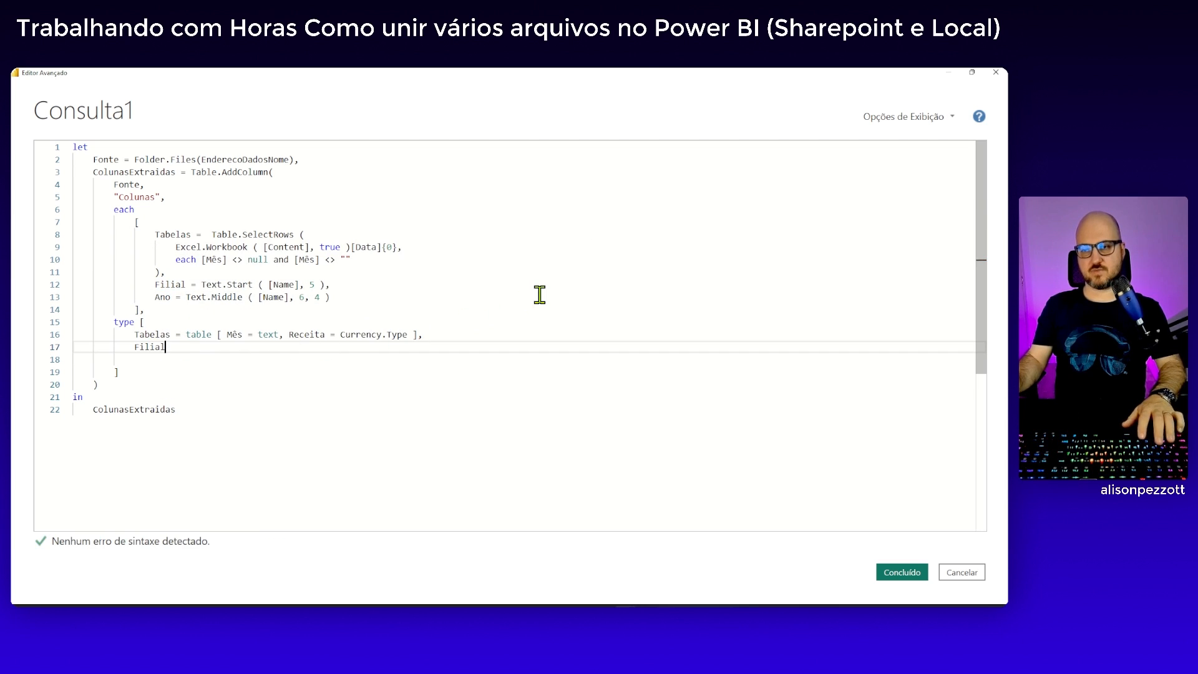
{"action": "type", "text": "= "}
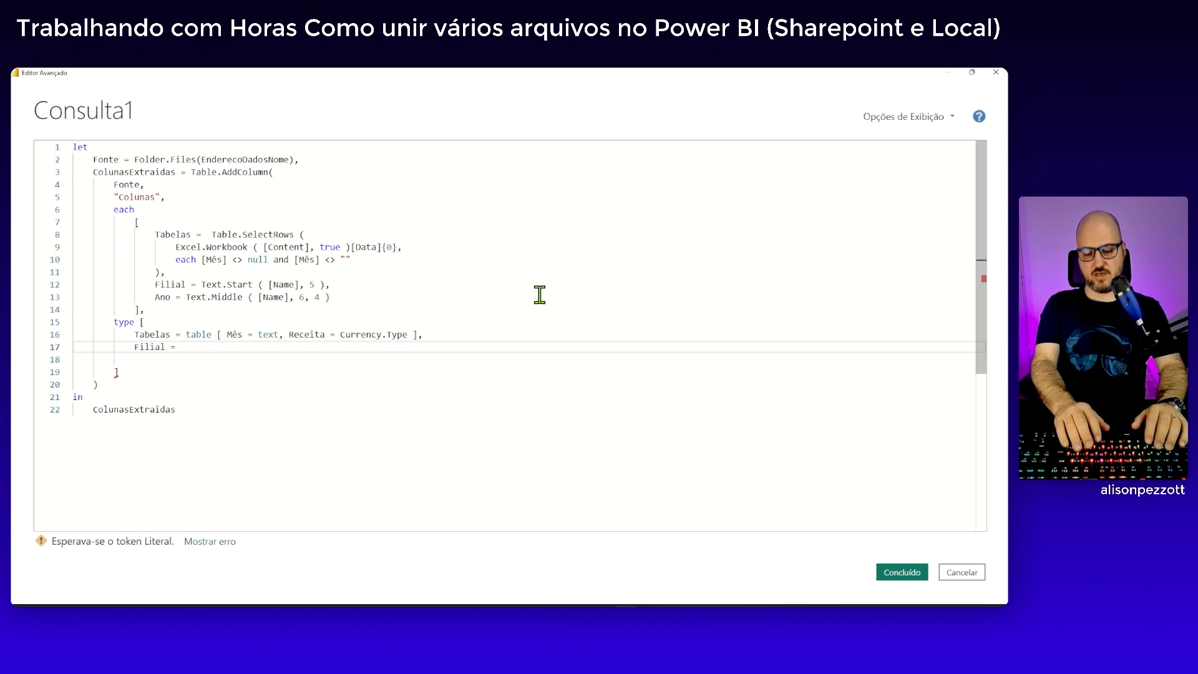
{"action": "type", "text": "text"}
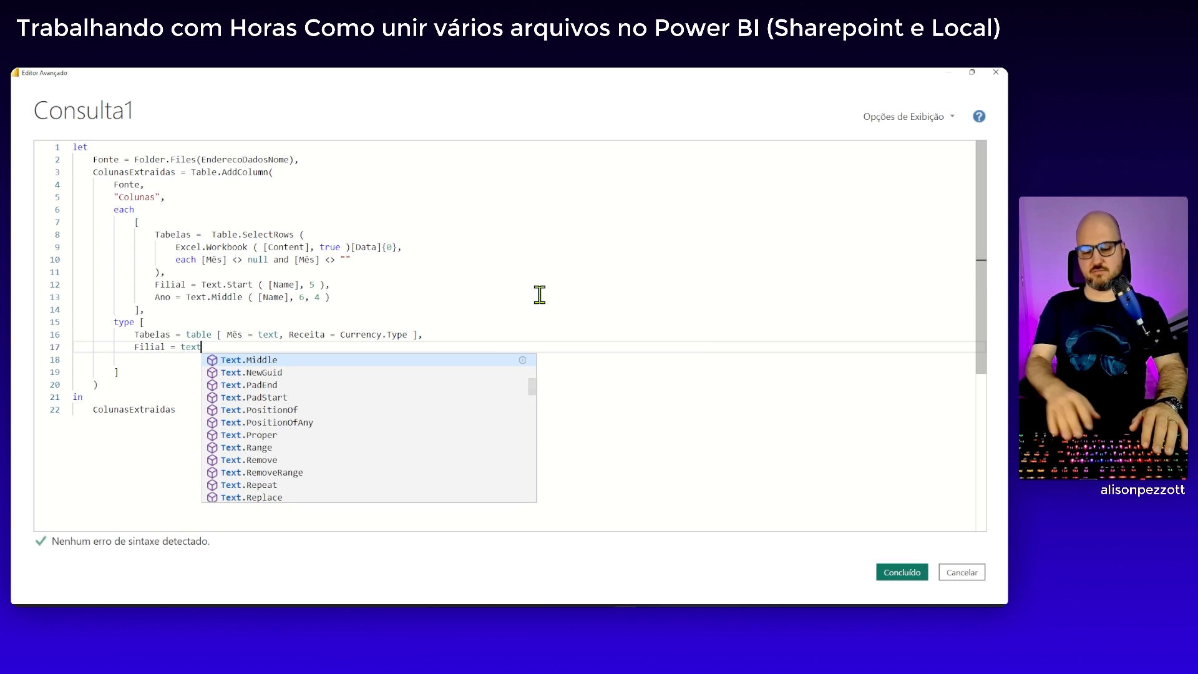
{"action": "type", "text": ","}
Declare Ano = text as the last field of the record type and apply the edited query code
{"action": "double_click", "coordinate": [163, 297]}
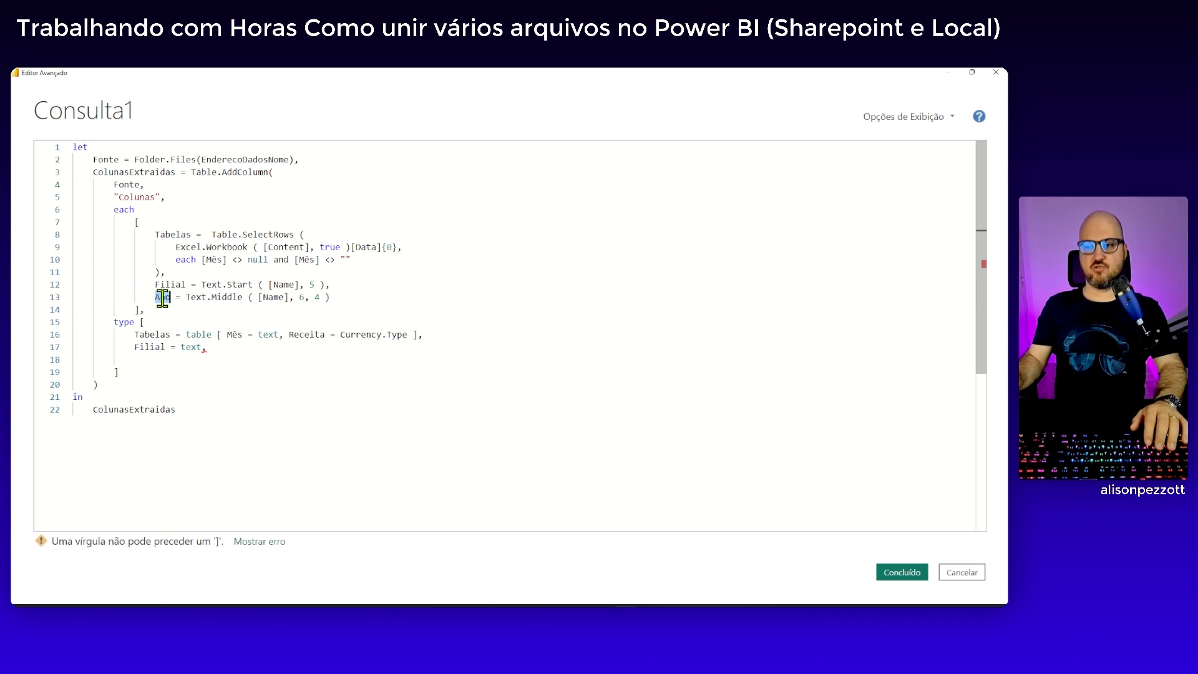
{"action": "left_click", "coordinate": [162, 364]}
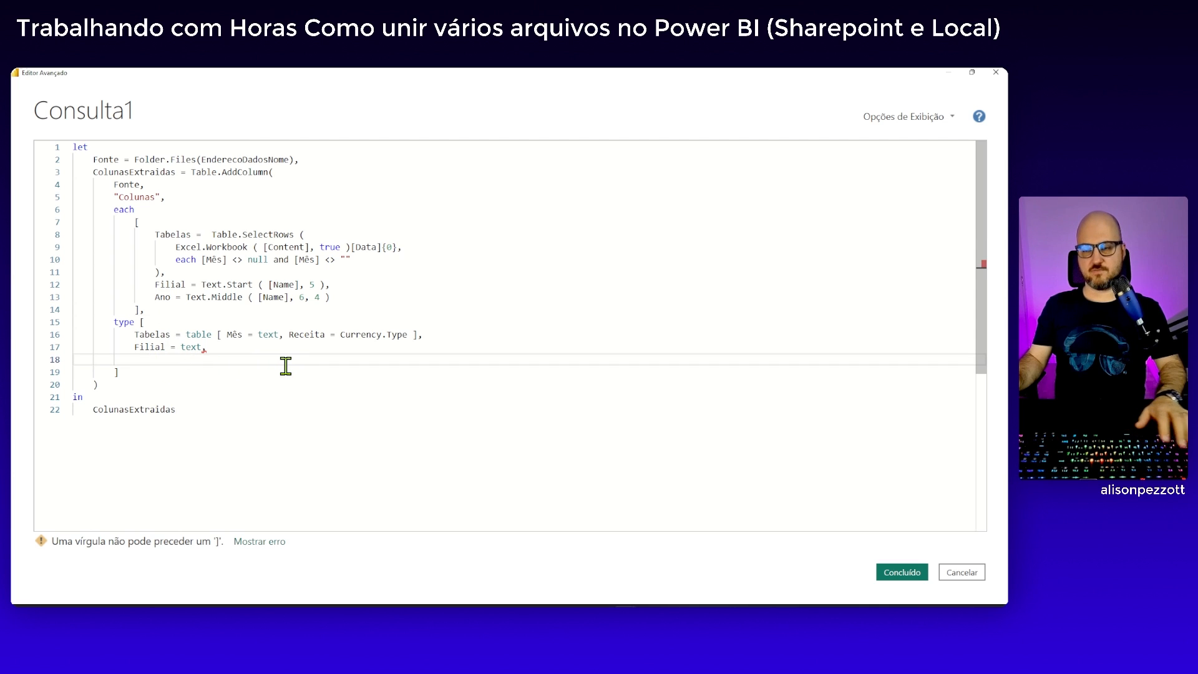
{"action": "type", "text": "Ano"}
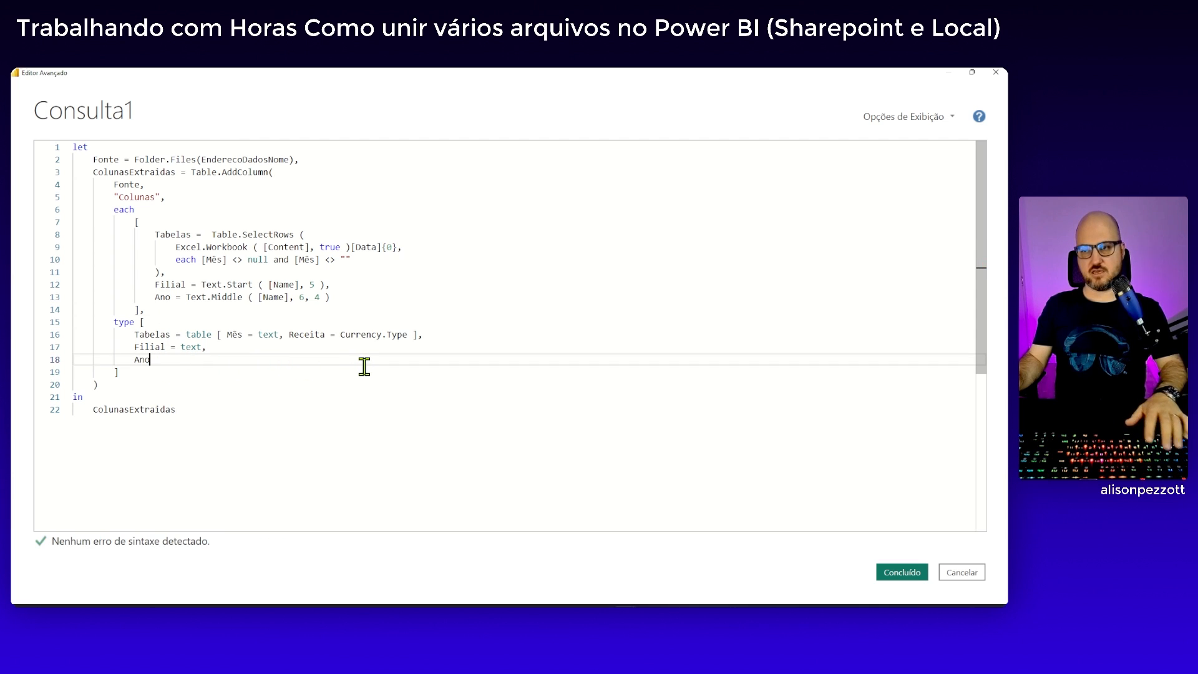
{"action": "type", "text": " = text"}
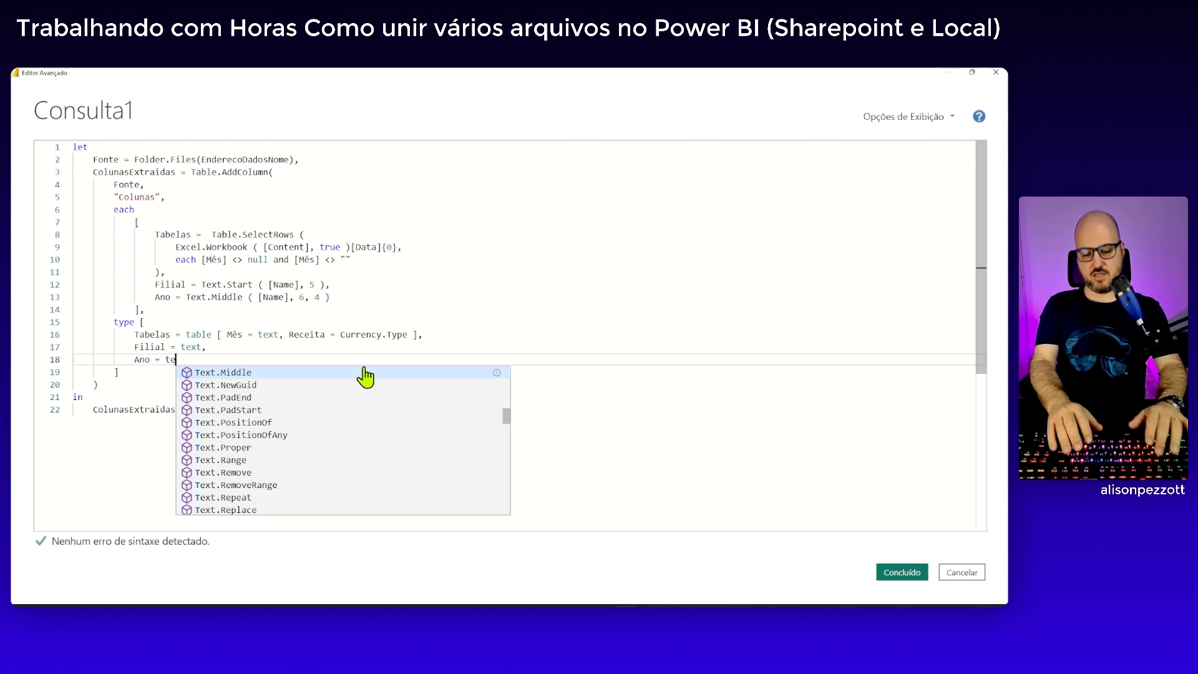
{"action": "left_click", "coordinate": [113, 383]}
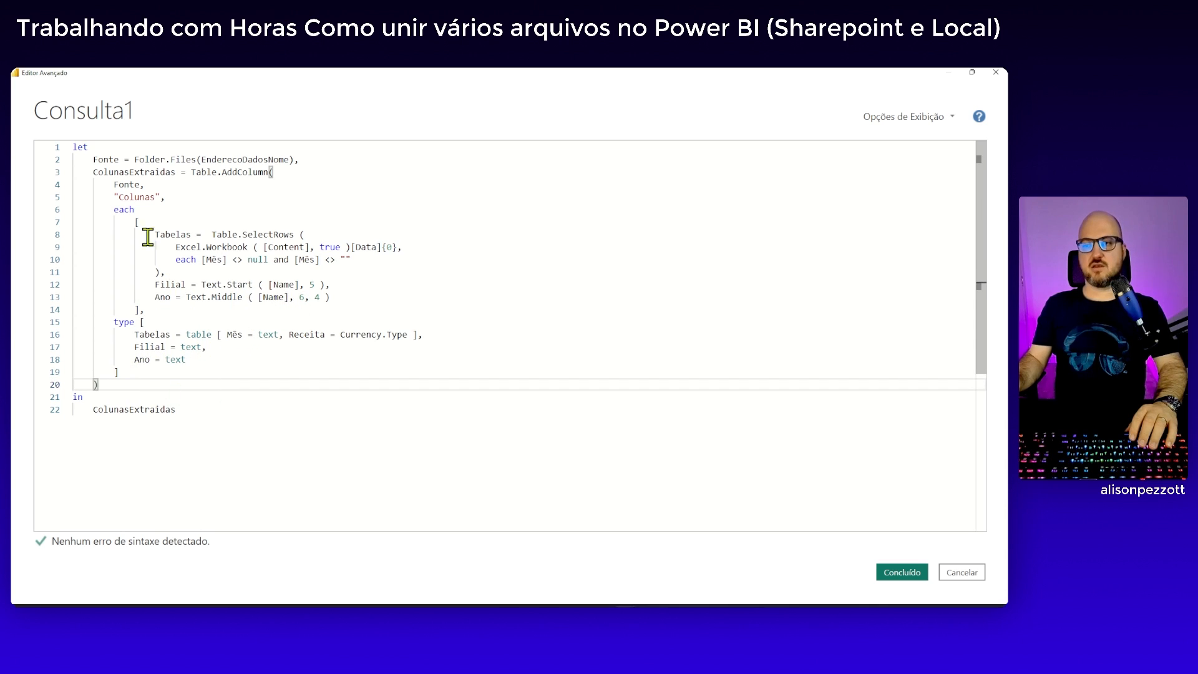
{"action": "left_click", "coordinate": [906, 571]}
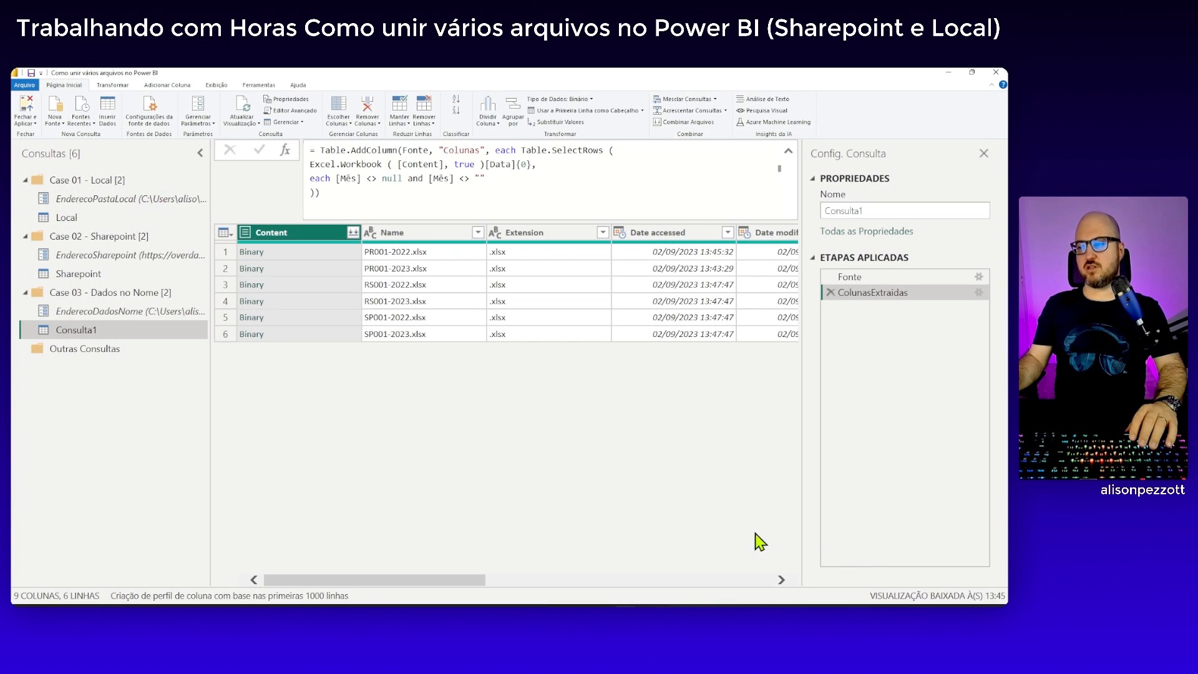
Preview the records in the first four rows of the Colunas column to check Tabelas, Filial and Ano
{"action": "left_click_drag", "start_coordinate": [462, 580], "coordinate": [780, 584]}
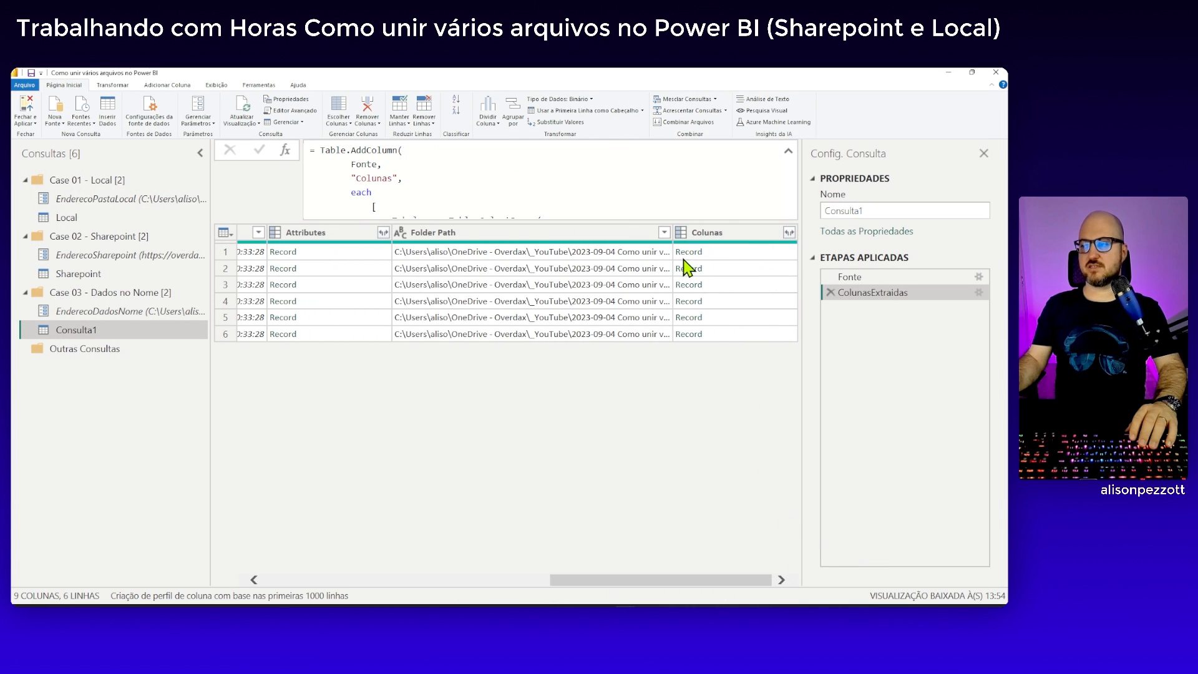
{"action": "left_click", "coordinate": [747, 254]}
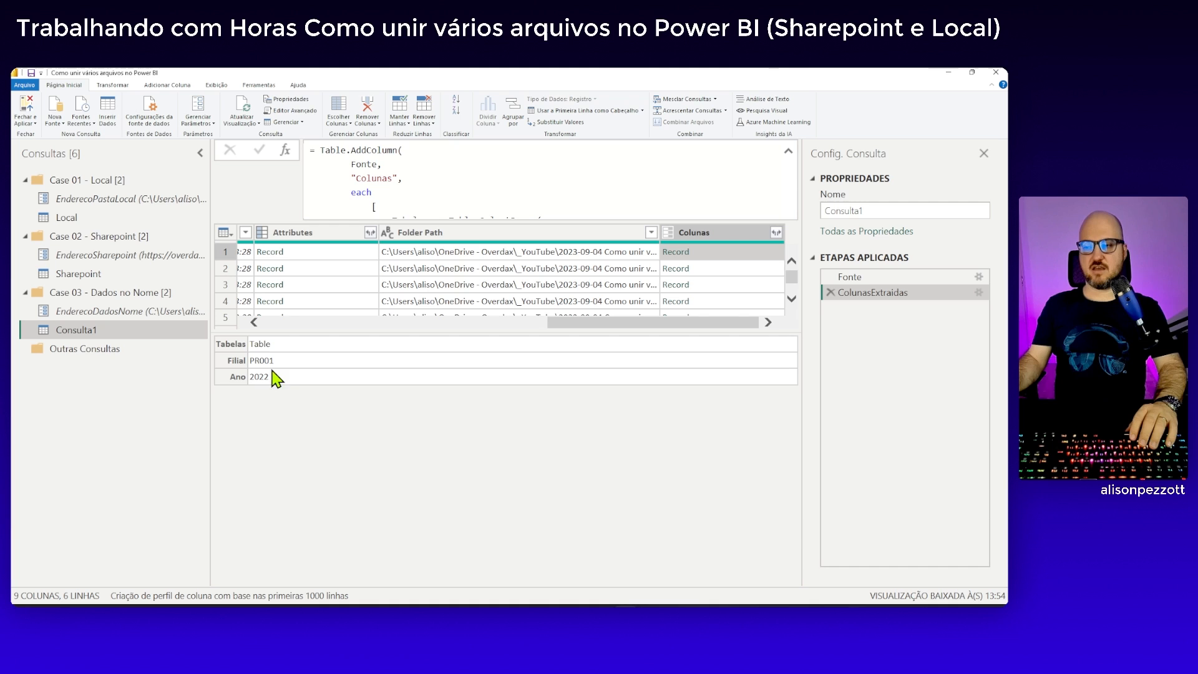
{"action": "left_click", "coordinate": [747, 271]}
{"action": "left_click", "coordinate": [747, 284]}
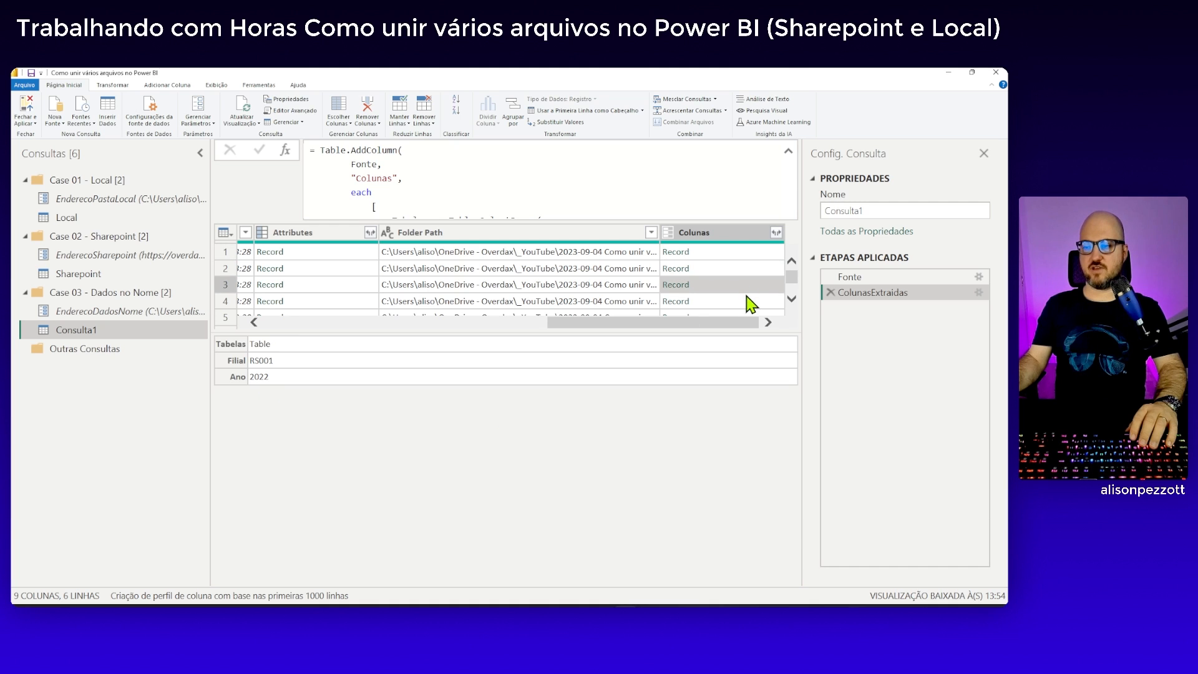
{"action": "left_click", "coordinate": [751, 302]}
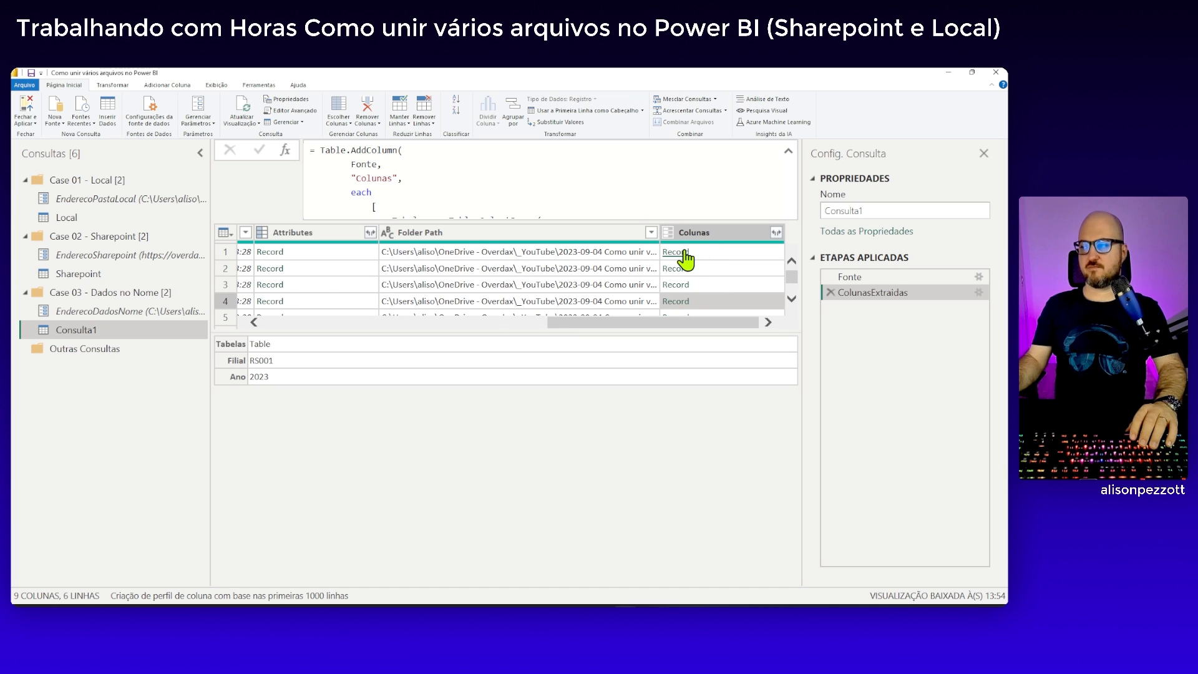
Remove all columns except Colunas and rename the resulting applied step to OutrasColunasRemovidas
{"action": "right_click", "coordinate": [702, 237]}
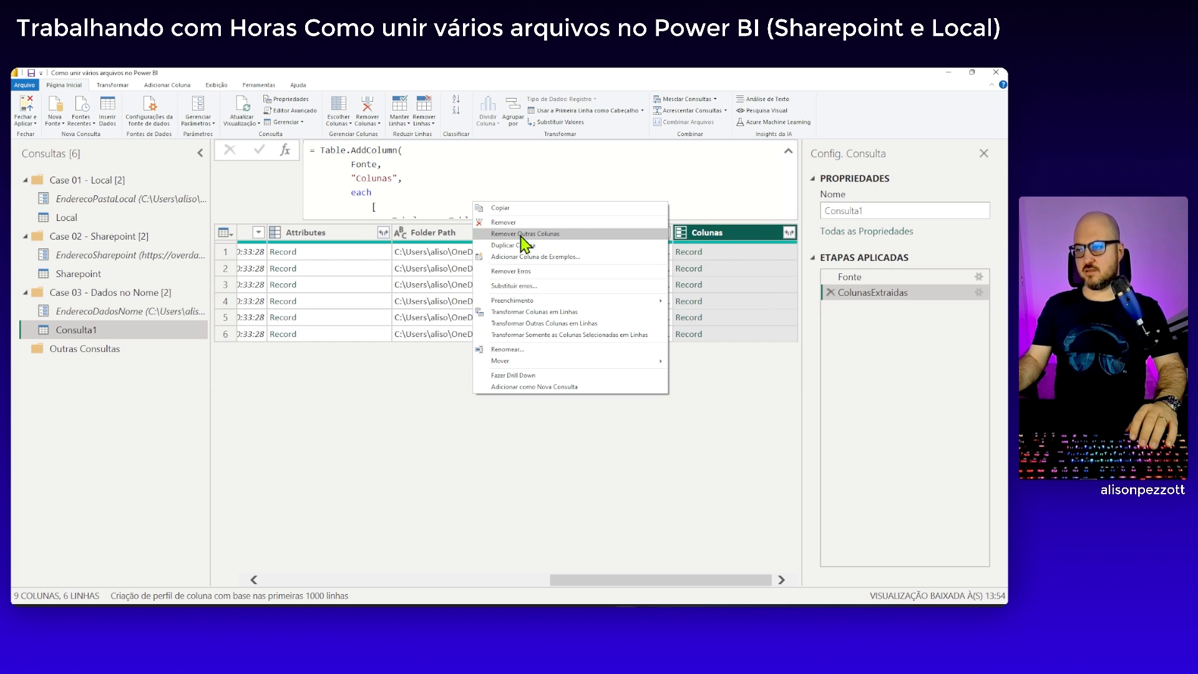
{"action": "left_click", "coordinate": [516, 235]}
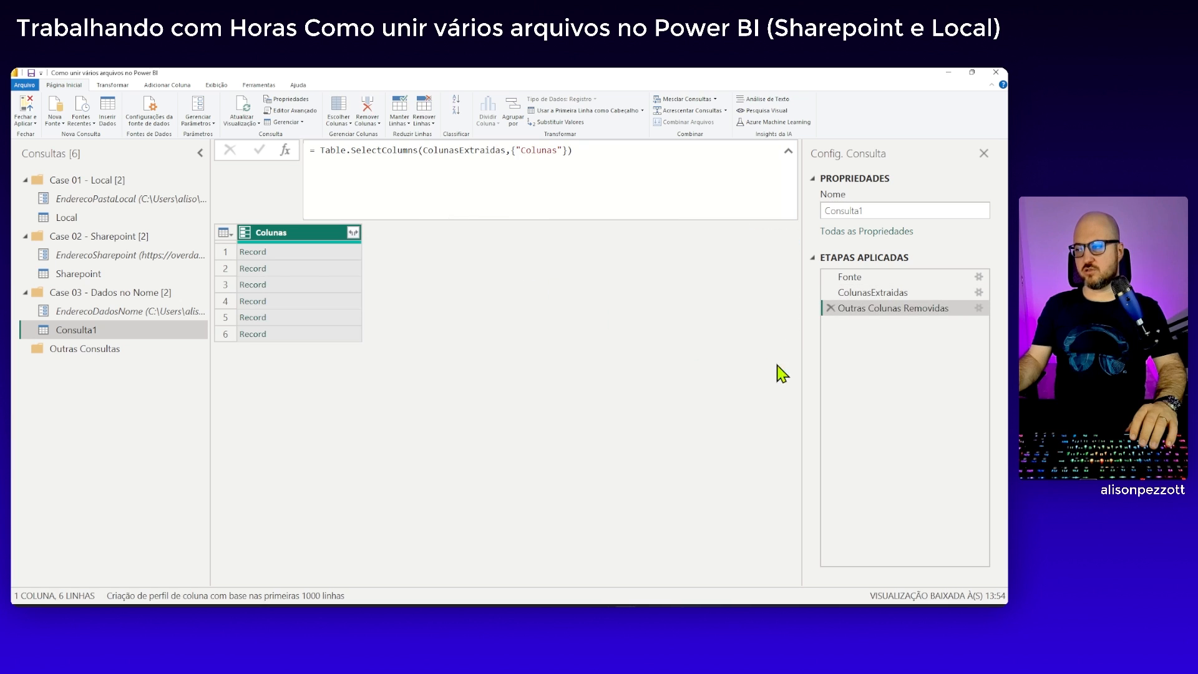
{"action": "right_click", "coordinate": [877, 308]}
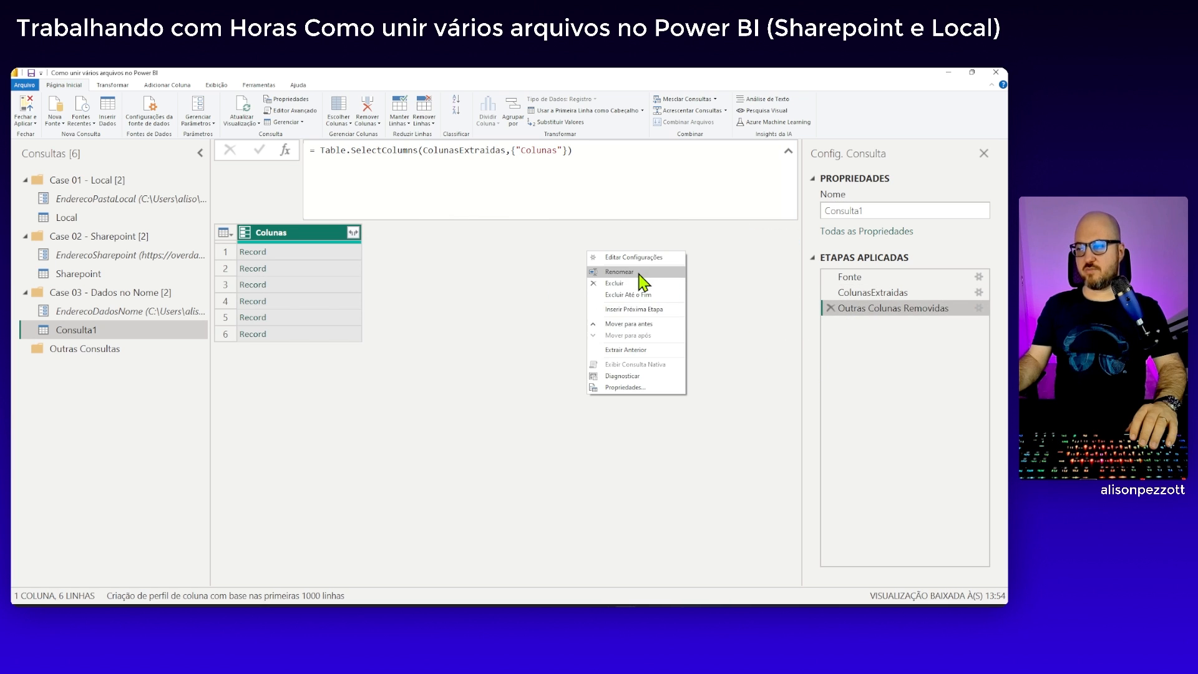
{"action": "left_click", "coordinate": [619, 273]}
{"action": "left_click", "coordinate": [870, 307]}
{"action": "key", "text": "BackSpace"}
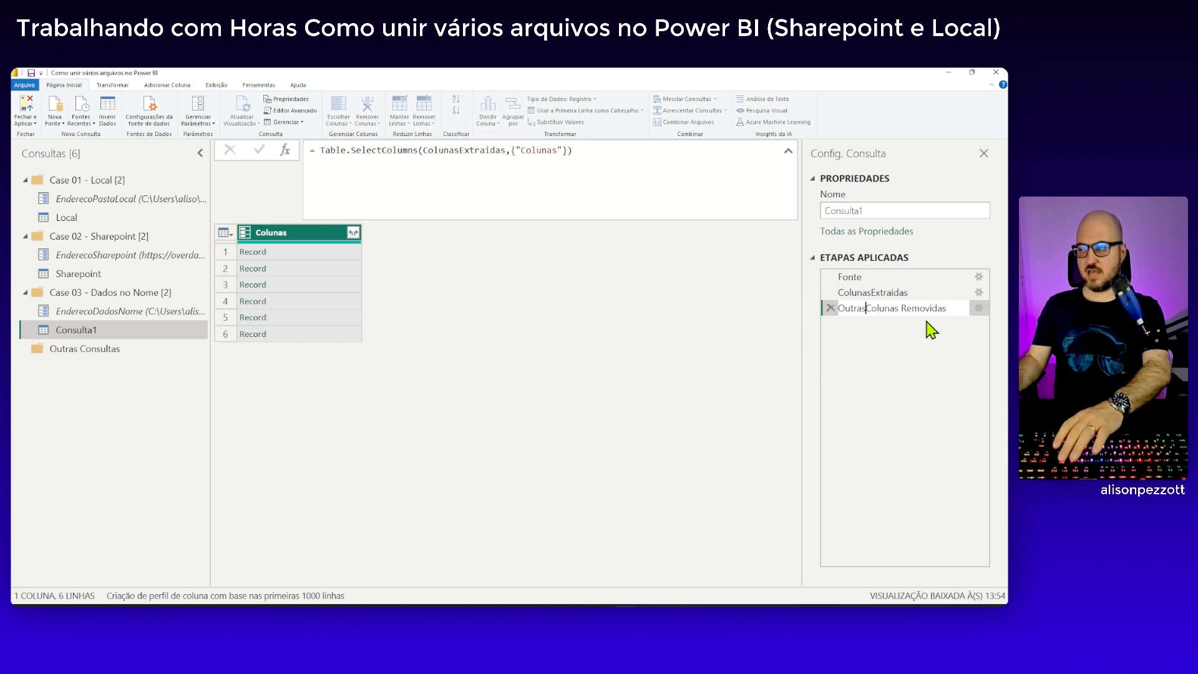
{"action": "left_click", "coordinate": [902, 307]}
{"action": "key", "text": "BackSpace"}
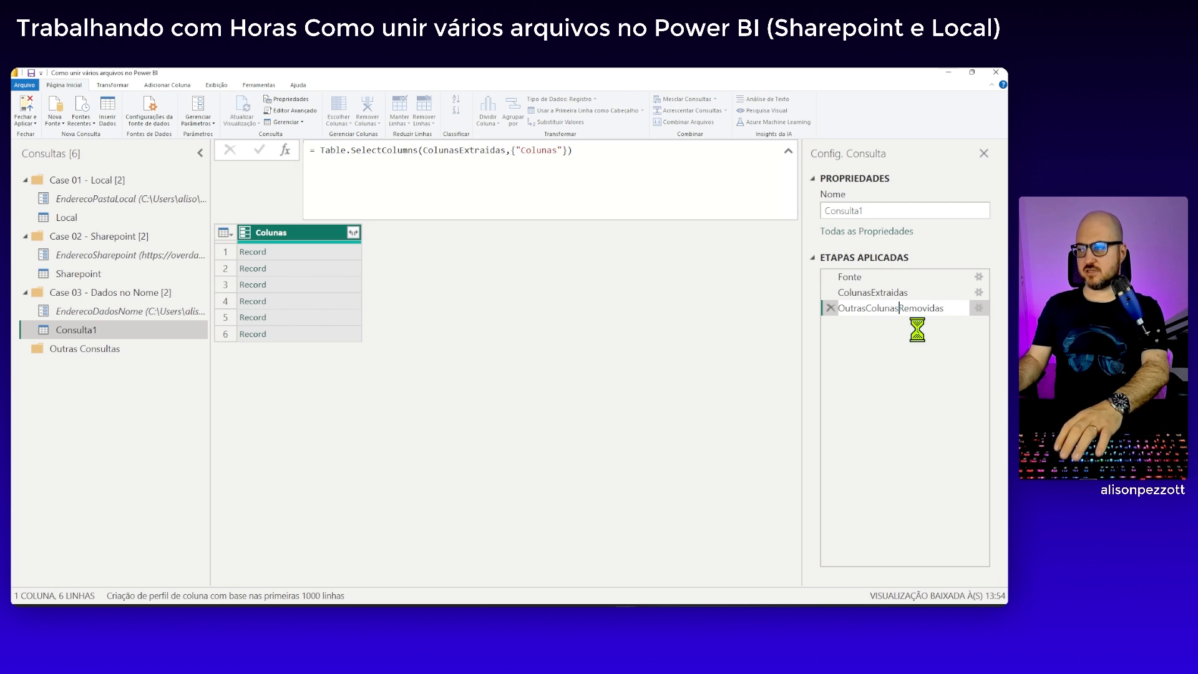
{"action": "key", "text": "Return"}
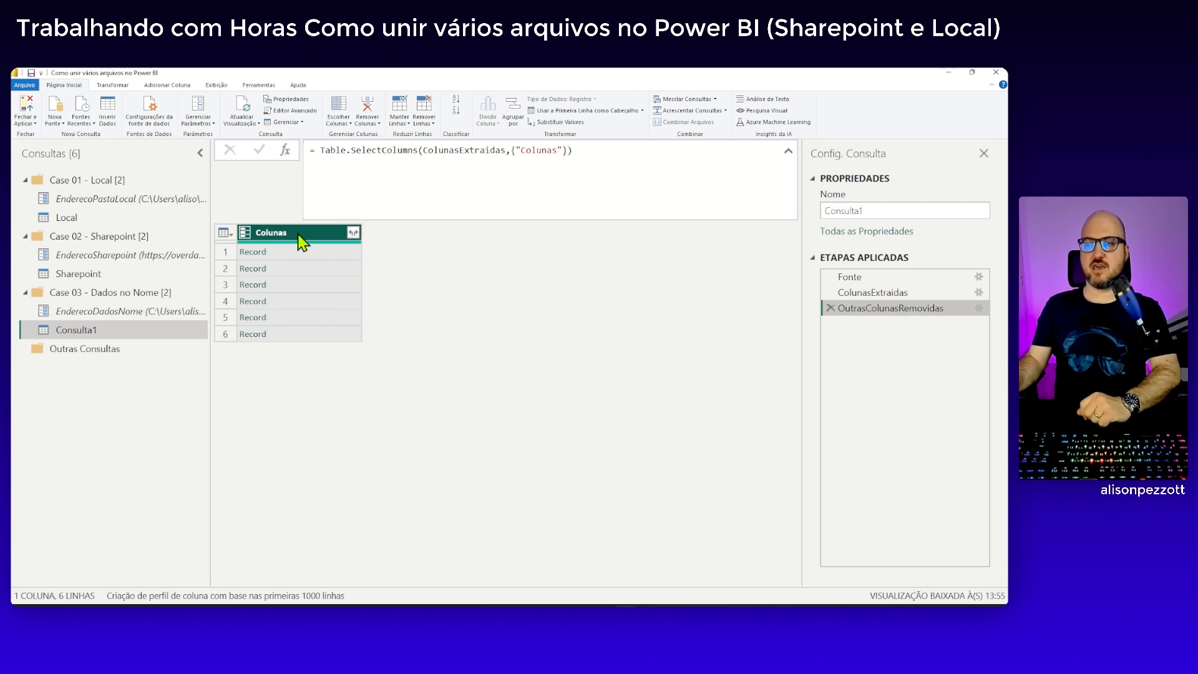
Expand the Colunas records into Tabelas, Filial and Ano, and expand Tabelas into Mês and Receita, without the original column name as prefix
{"action": "left_click", "coordinate": [353, 233]}
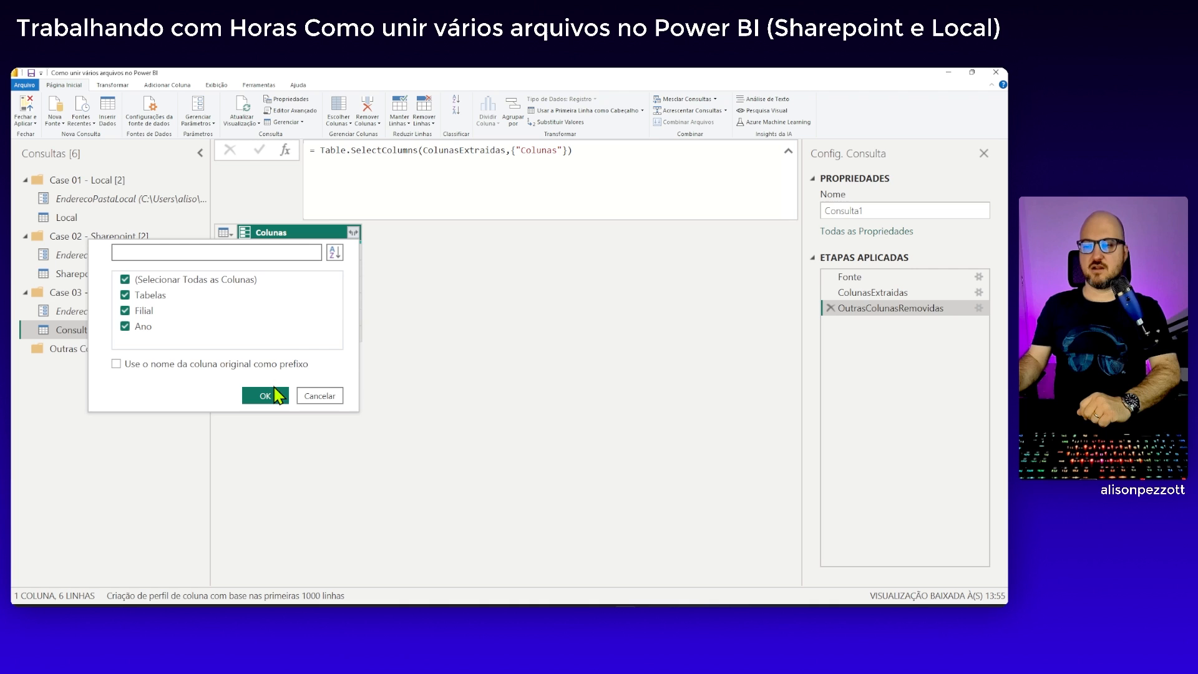
{"action": "left_click", "coordinate": [262, 395]}
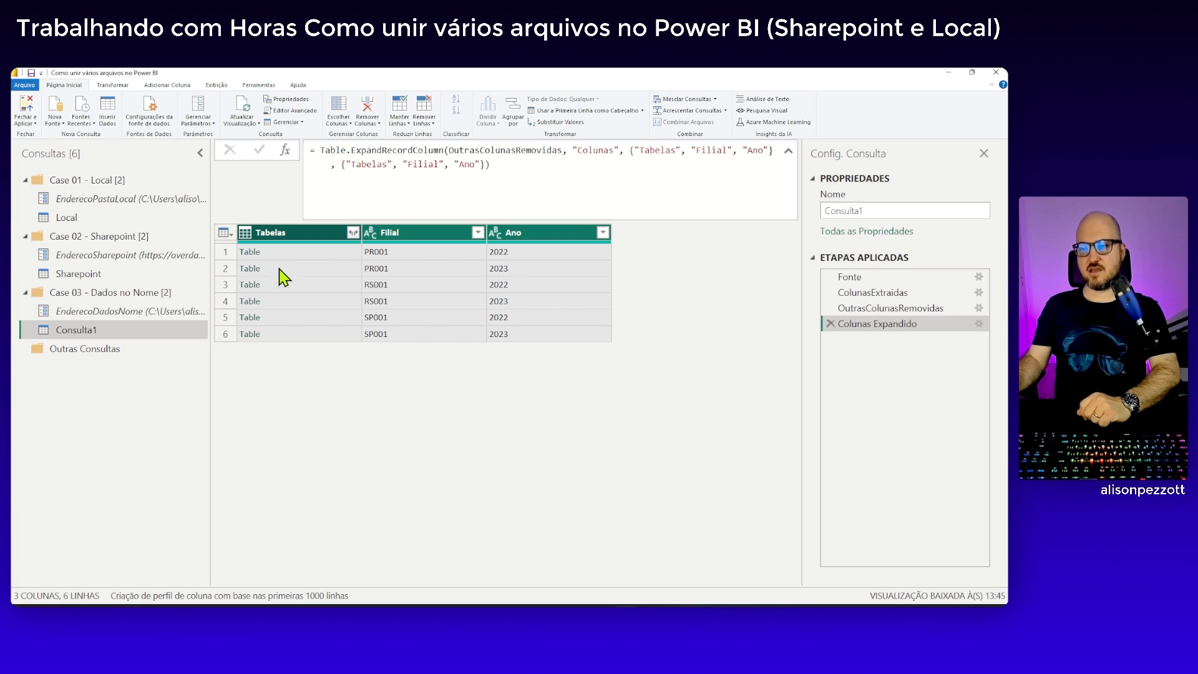
{"action": "left_click", "coordinate": [353, 233]}
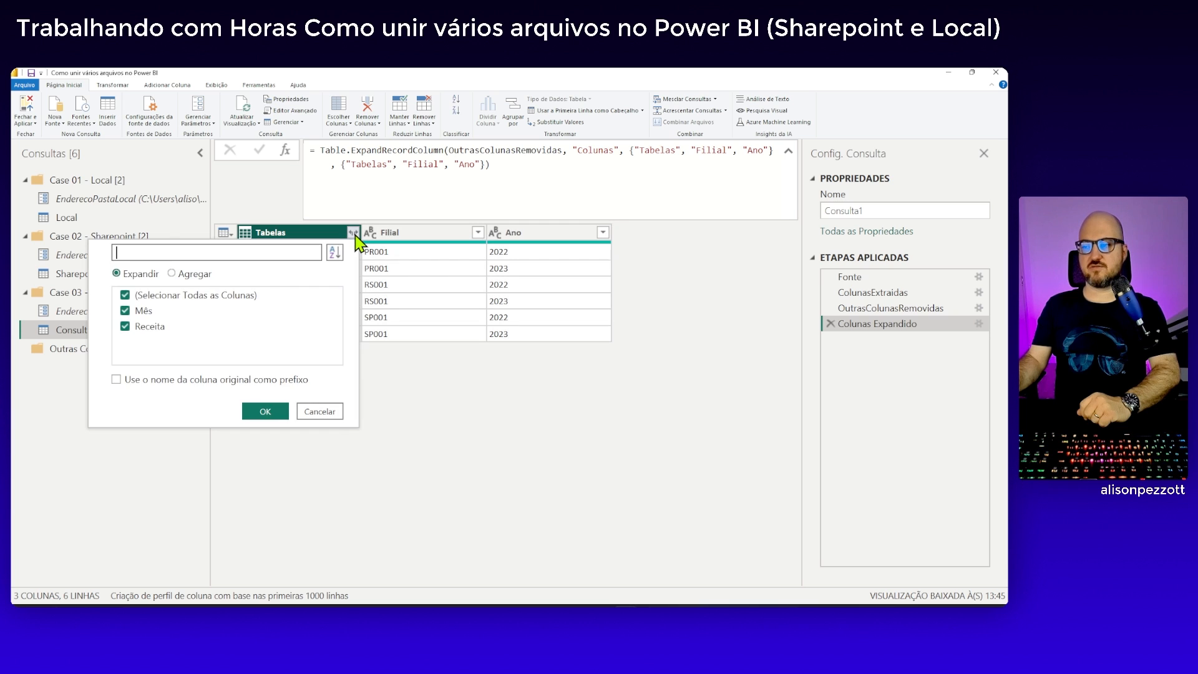
{"action": "left_click", "coordinate": [284, 413]}
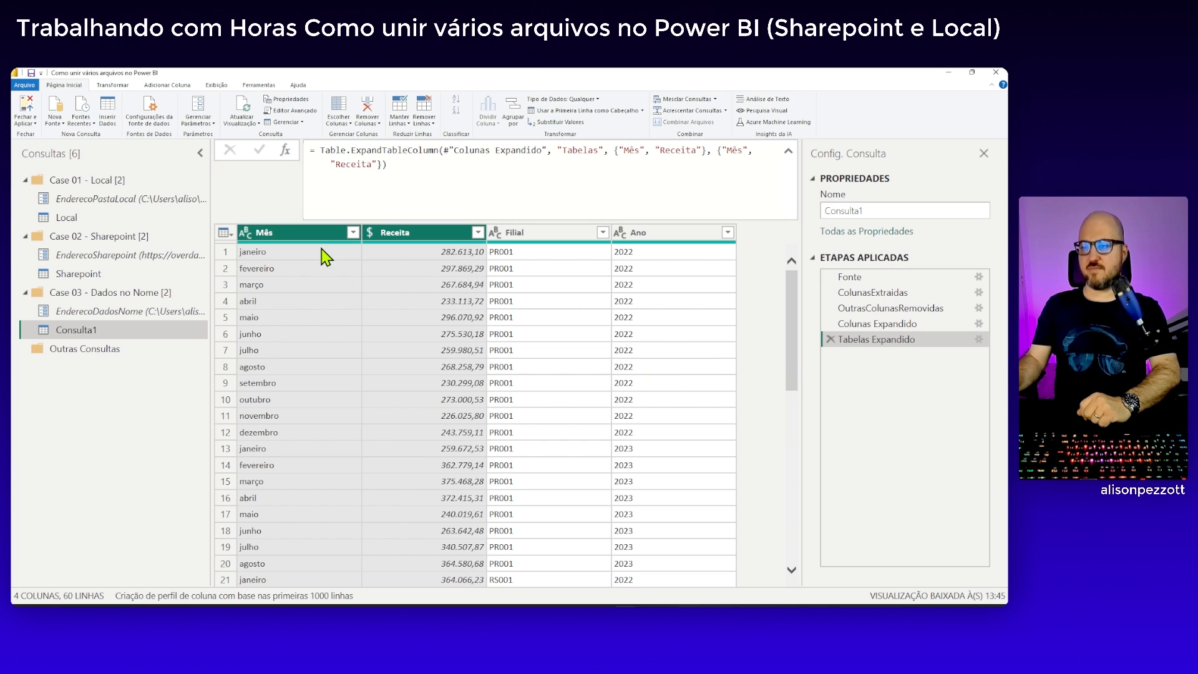
{"action": "left_click", "coordinate": [649, 242]}
{"action": "left_click", "coordinate": [335, 244]}
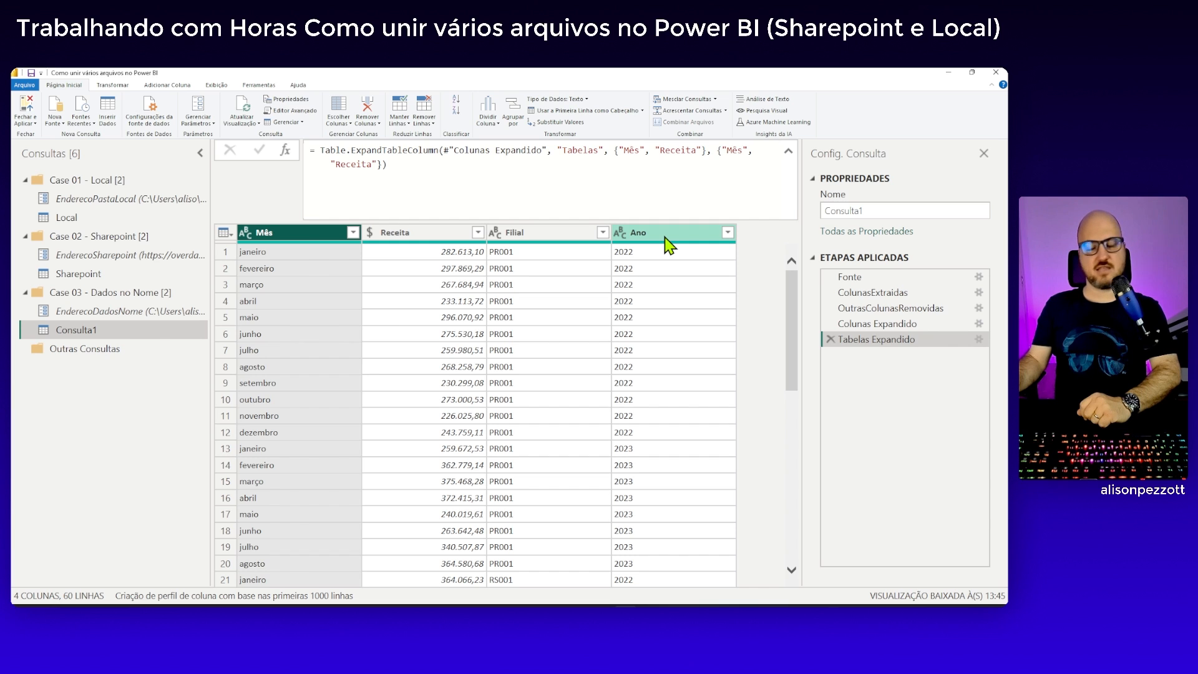
Rename the applied step that expands the records to ColunasExpandido
{"action": "right_click", "coordinate": [884, 327]}
{"action": "left_click", "coordinate": [657, 286]}
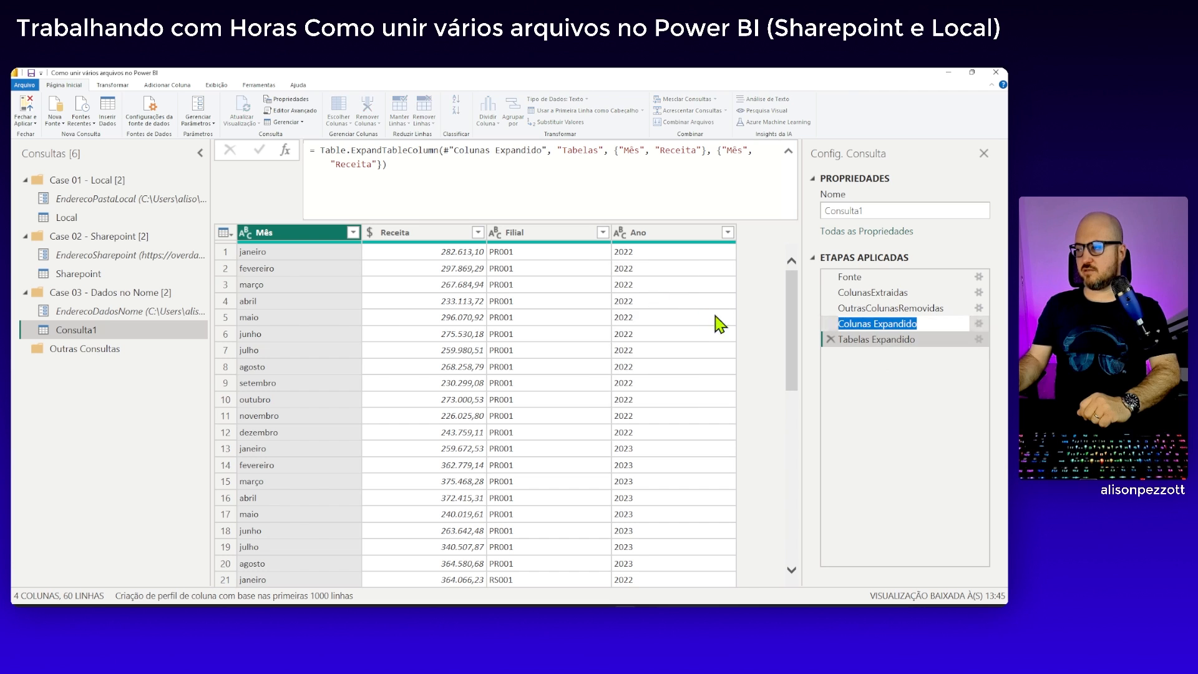
{"action": "key", "text": "Return"}
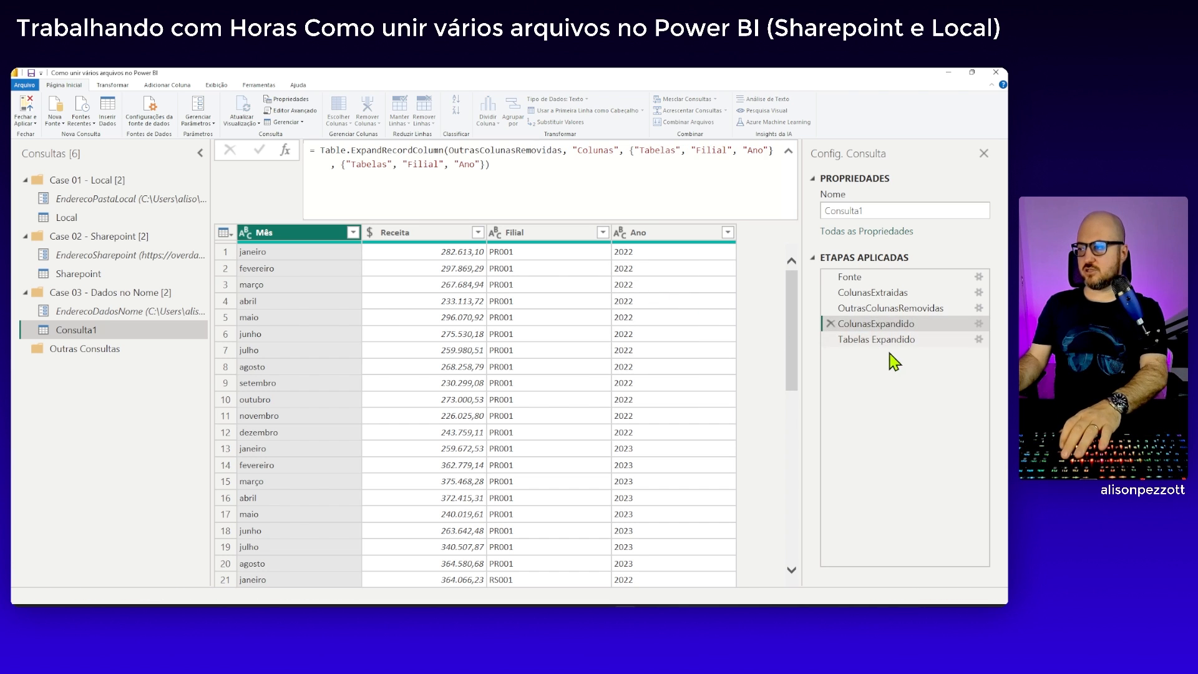
Rename the applied step that expands the tables to TabelasExpandido
{"action": "right_click", "coordinate": [882, 341]}
{"action": "left_click", "coordinate": [883, 341]}
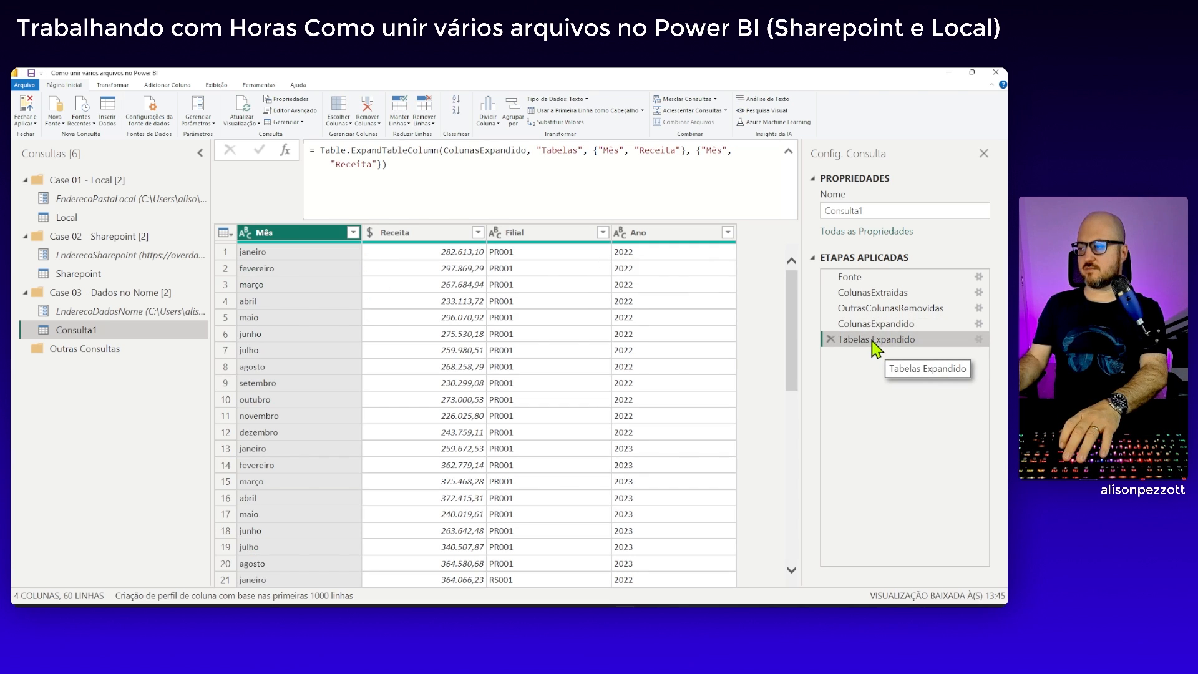
{"action": "right_click", "coordinate": [880, 341]}
{"action": "left_click", "coordinate": [627, 294]}
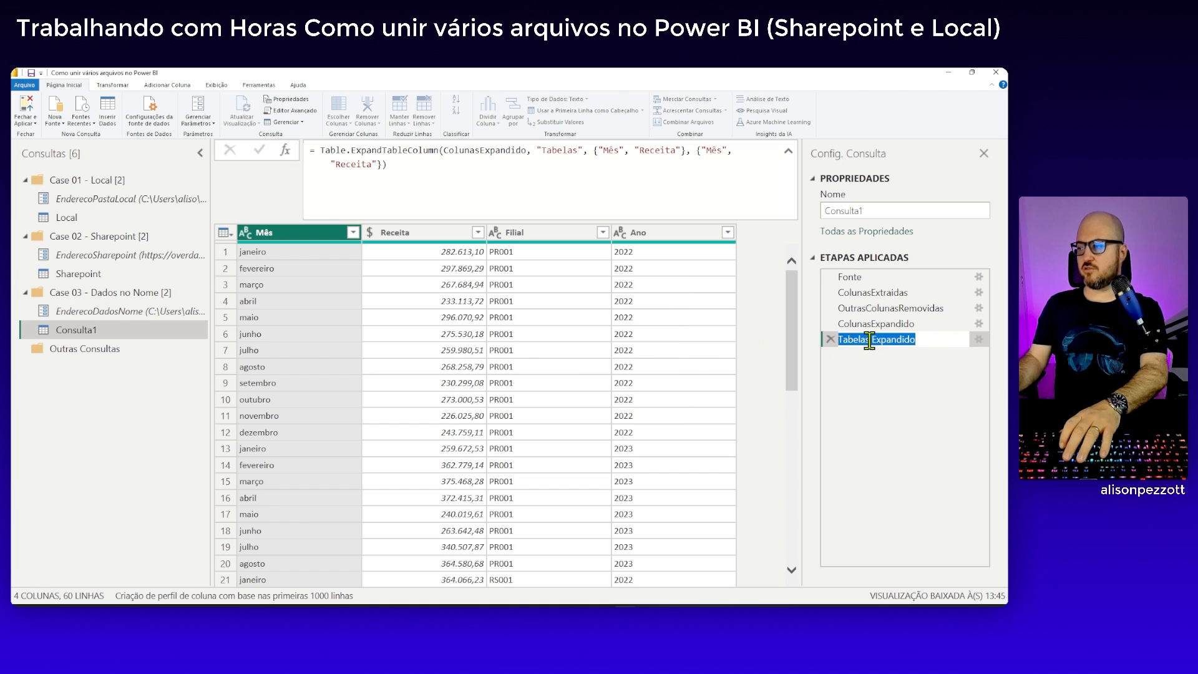
{"action": "left_click", "coordinate": [873, 341]}
{"action": "key", "text": "BackSpace"}
{"action": "key", "text": "Return"}
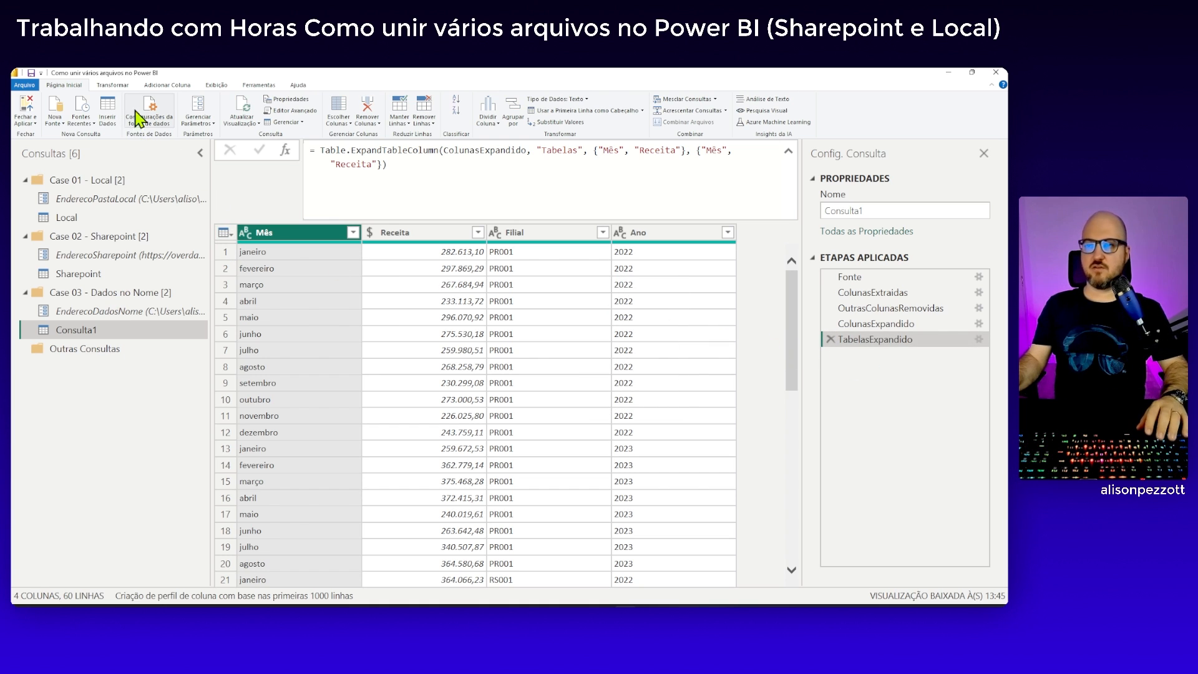
Start a custom column named Data with the formula "1" & "/" & [Mês]
{"action": "left_click", "coordinate": [167, 85]}
{"action": "left_click", "coordinate": [64, 111]}
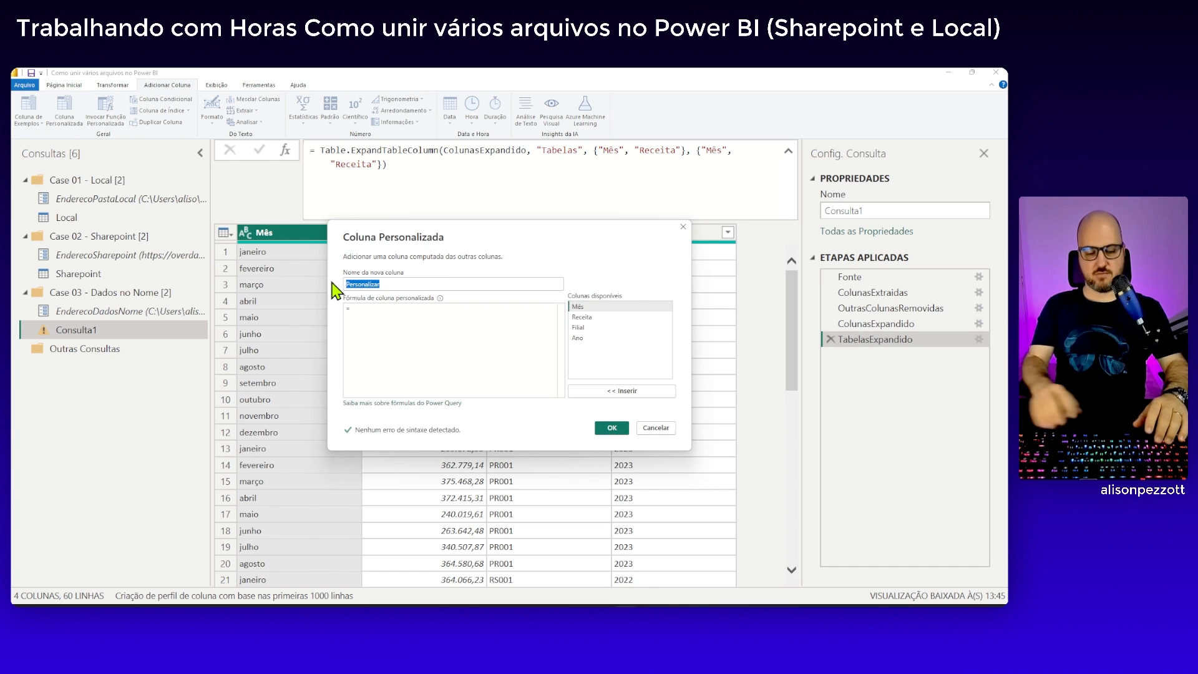
{"action": "type", "text": "Data"}
{"action": "left_click", "coordinate": [395, 317]}
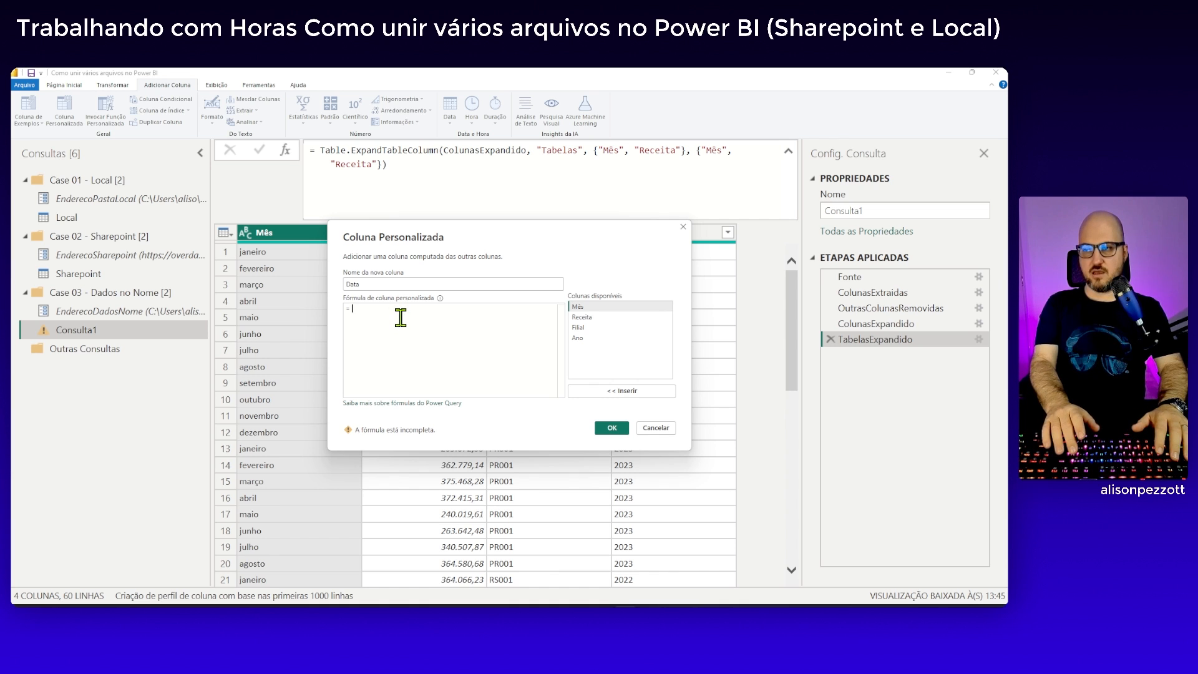
{"action": "type", "text": "\""}
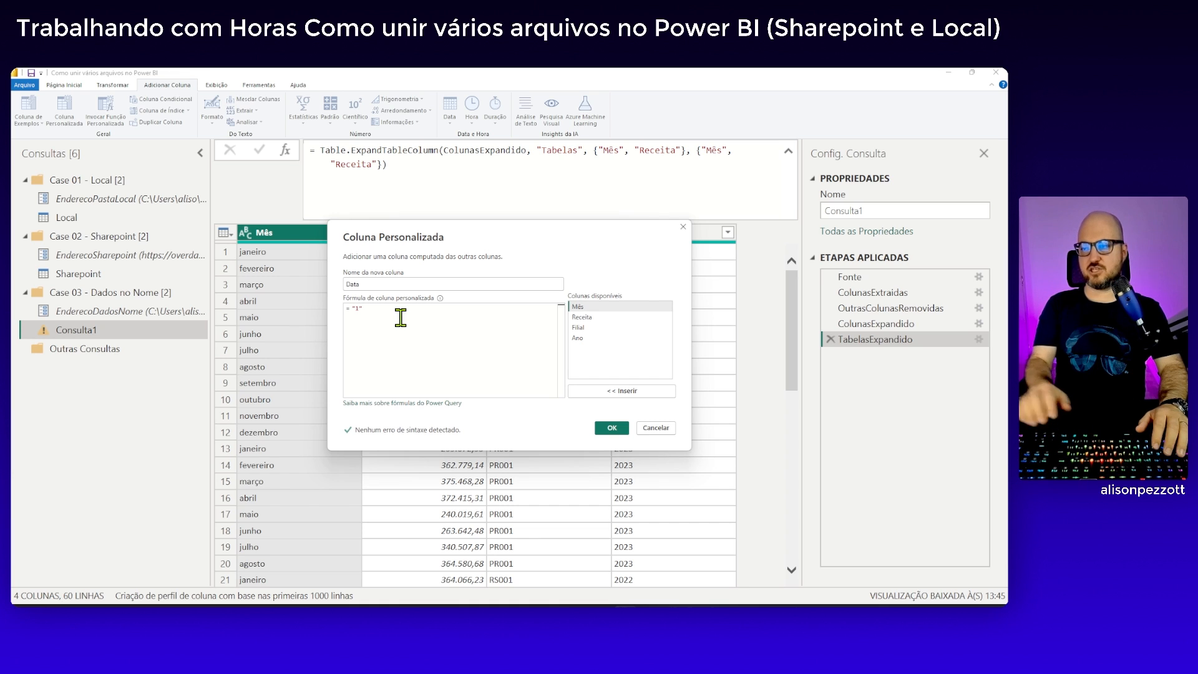
{"action": "type", "text": "1\" "}
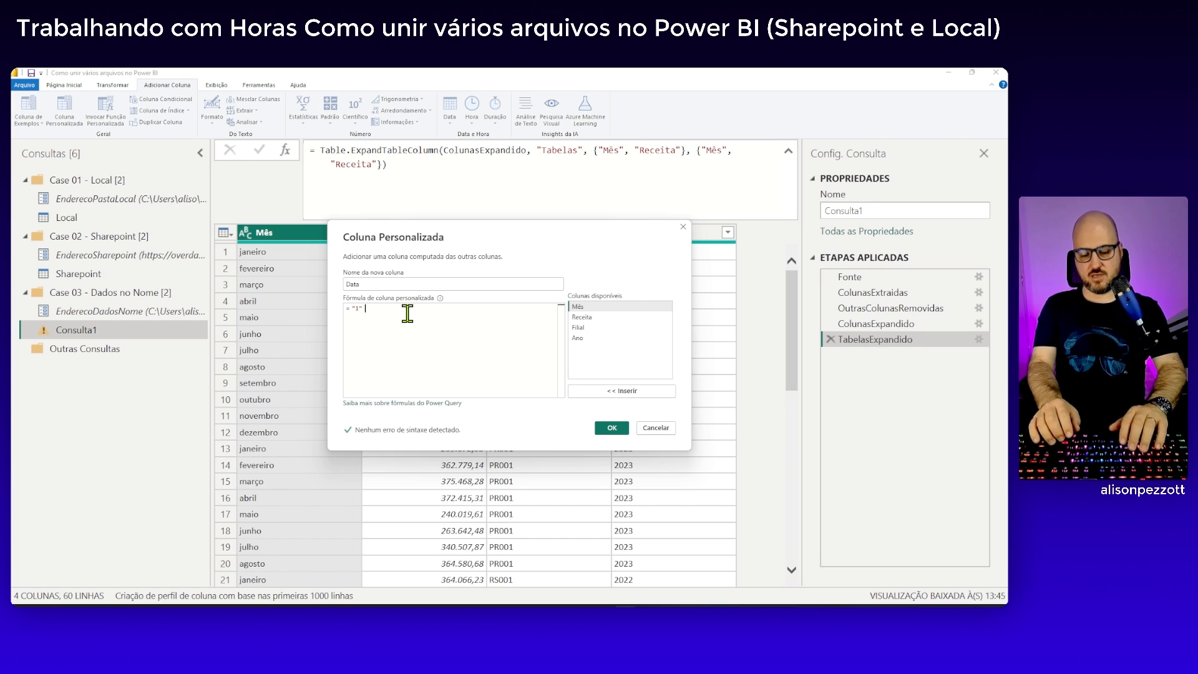
{"action": "type", "text": "& "}
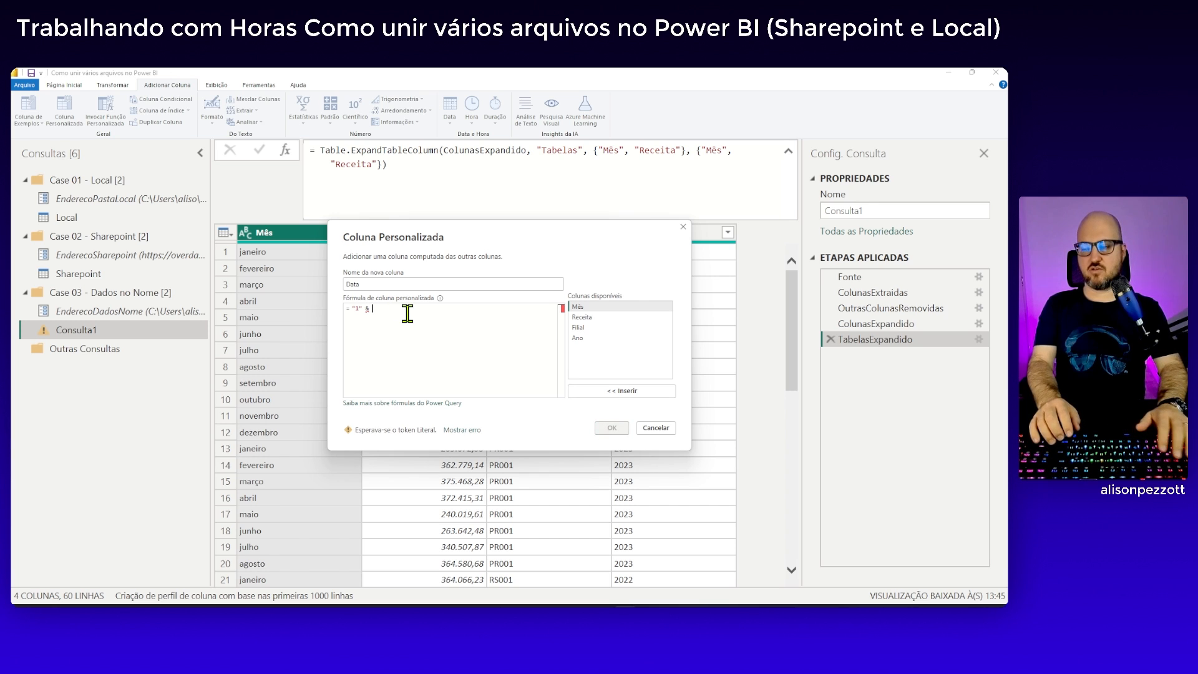
{"action": "type", "text": "\""}
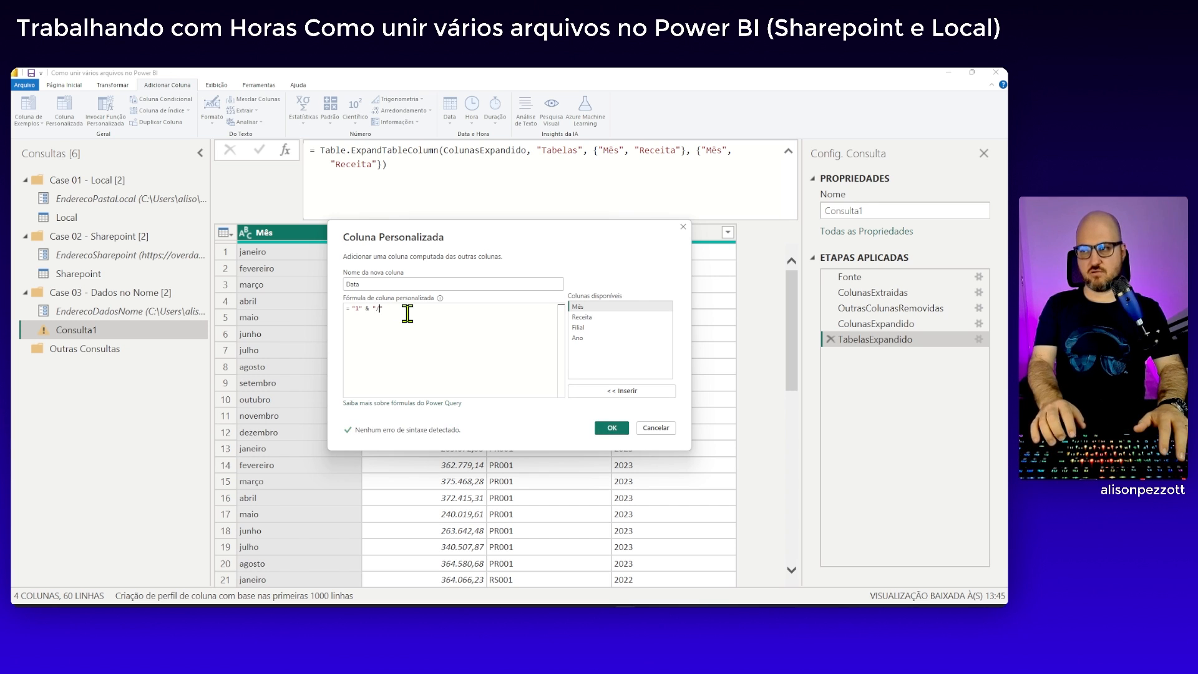
{"action": "type", "text": "/\" "}
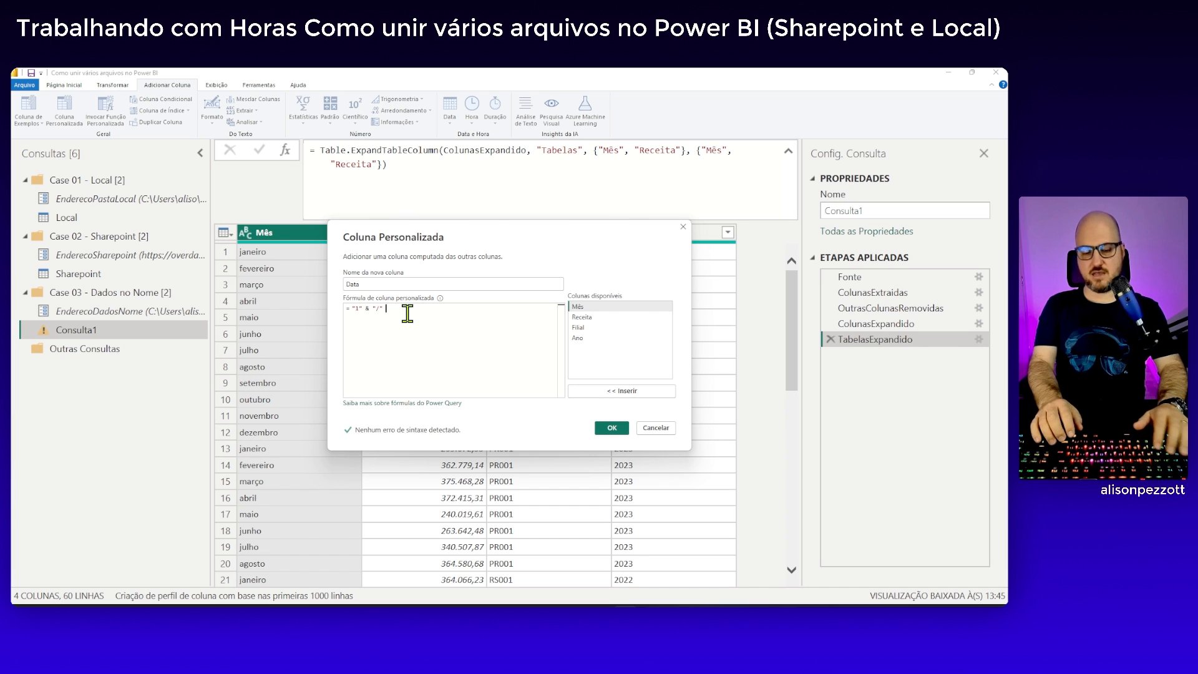
{"action": "type", "text": "&"}
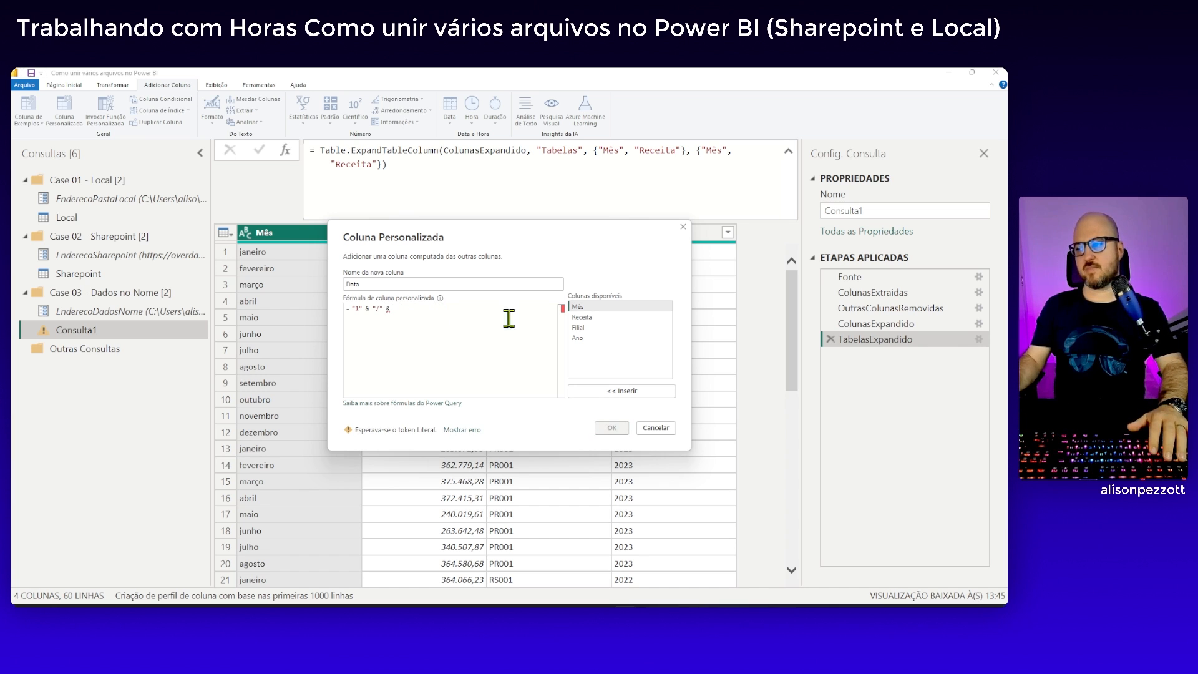
{"action": "double_click", "coordinate": [583, 307]}
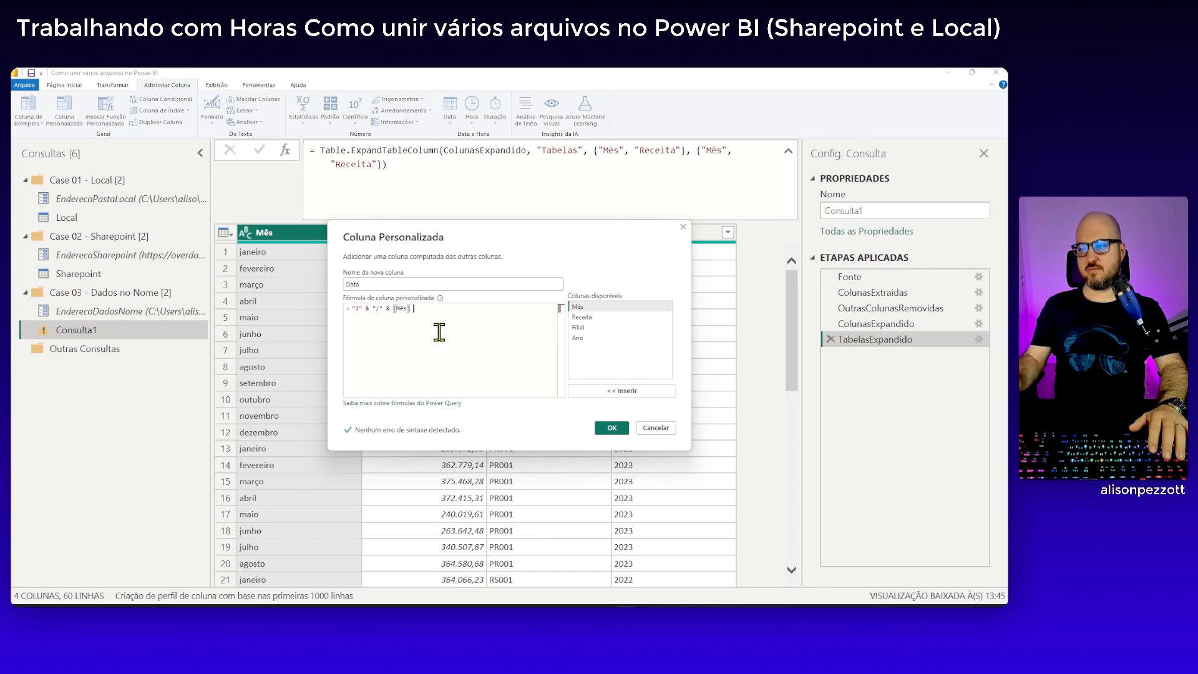
Append & "/" & [Ano] to the Data formula and create the custom column
{"action": "type", "text": "&"}
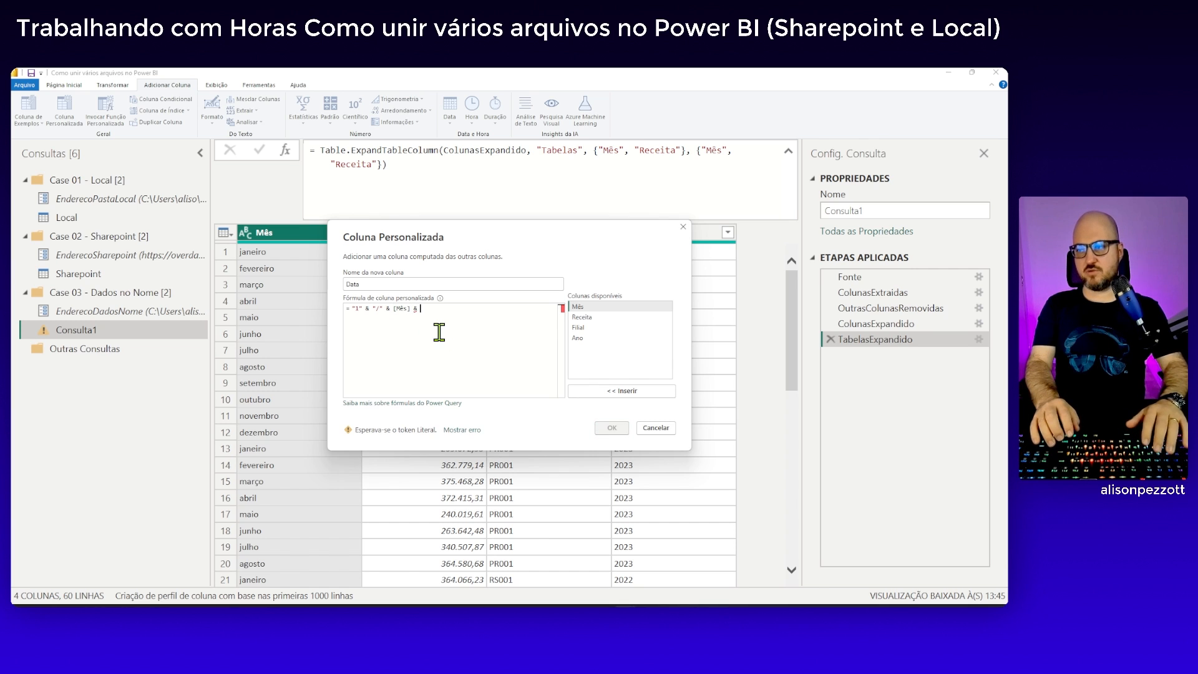
{"action": "type", "text": " \"/\""}
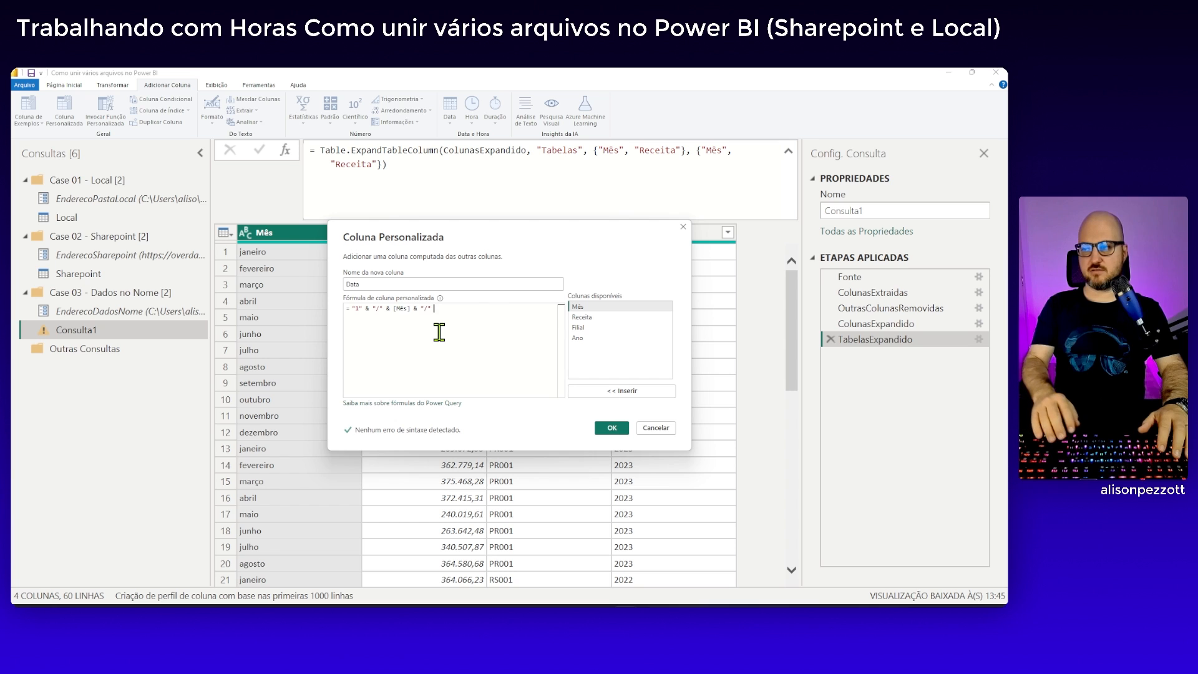
{"action": "type", "text": " &"}
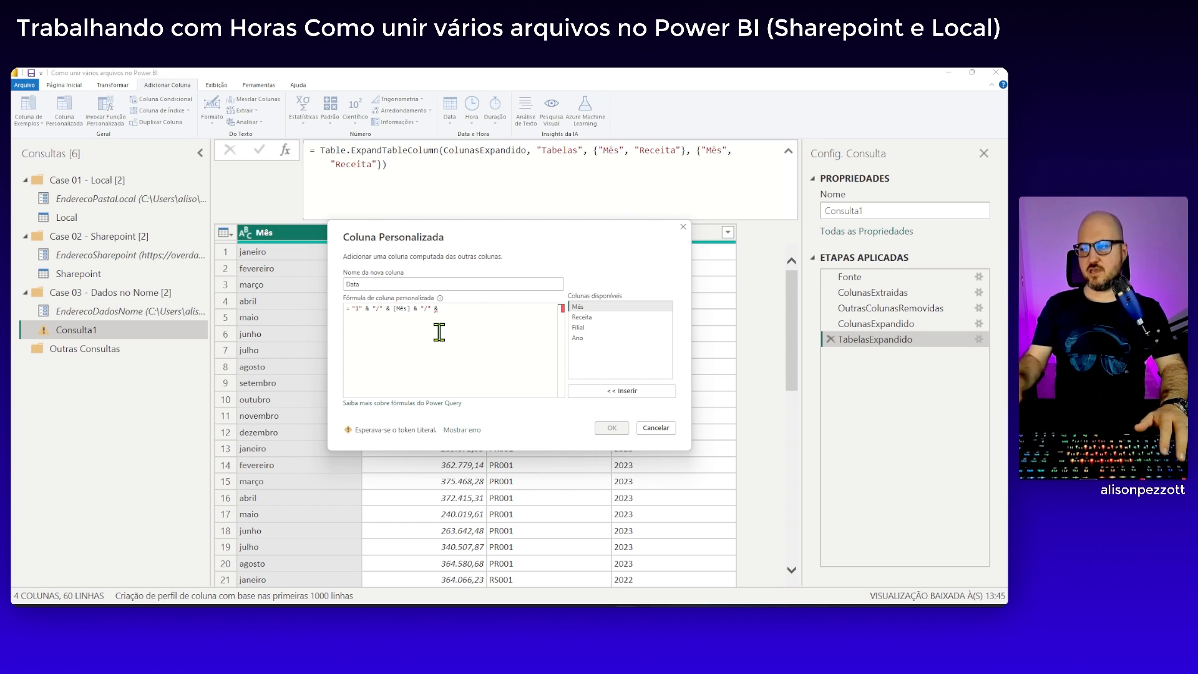
{"action": "double_click", "coordinate": [600, 338]}
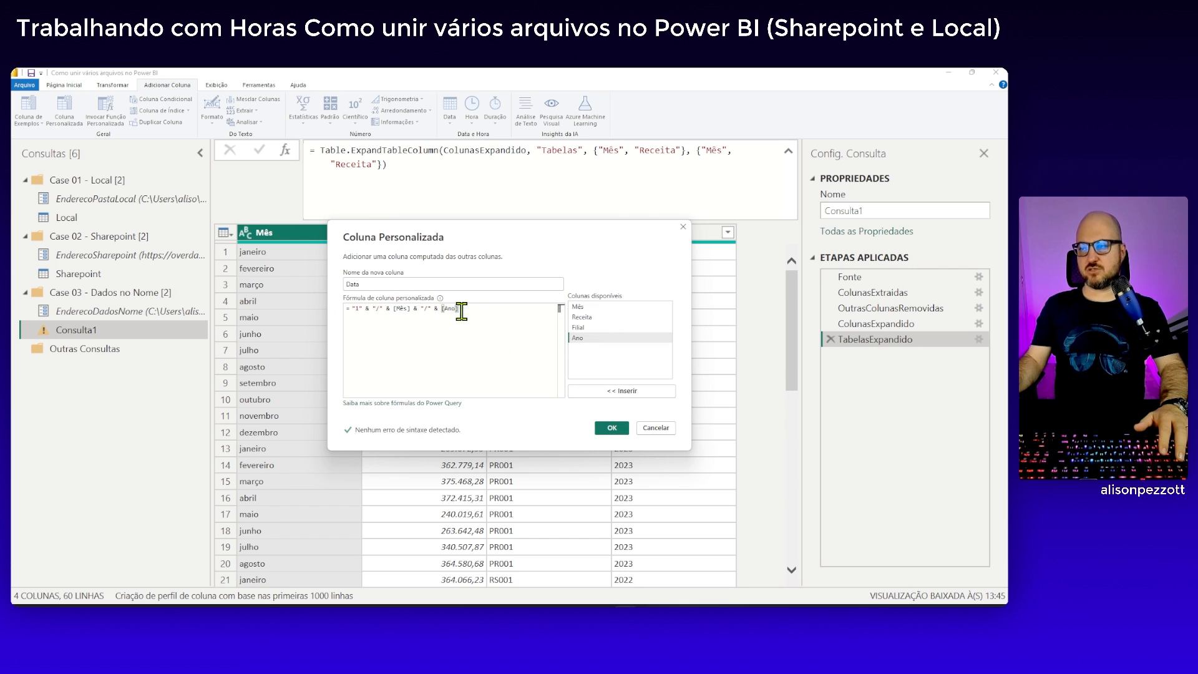
{"action": "left_click", "coordinate": [615, 428]}
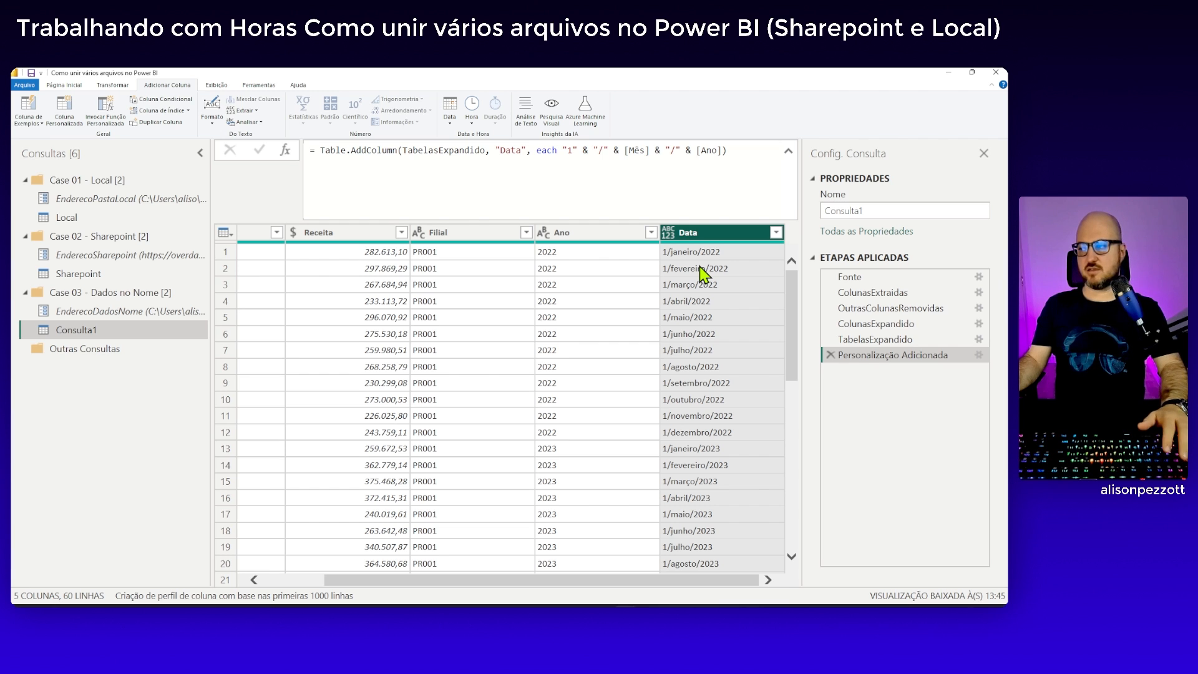
Edit the Data column's formula to wrap the text in Date.From with the culture "pt-BR" and apply it
{"action": "left_click", "coordinate": [979, 356]}
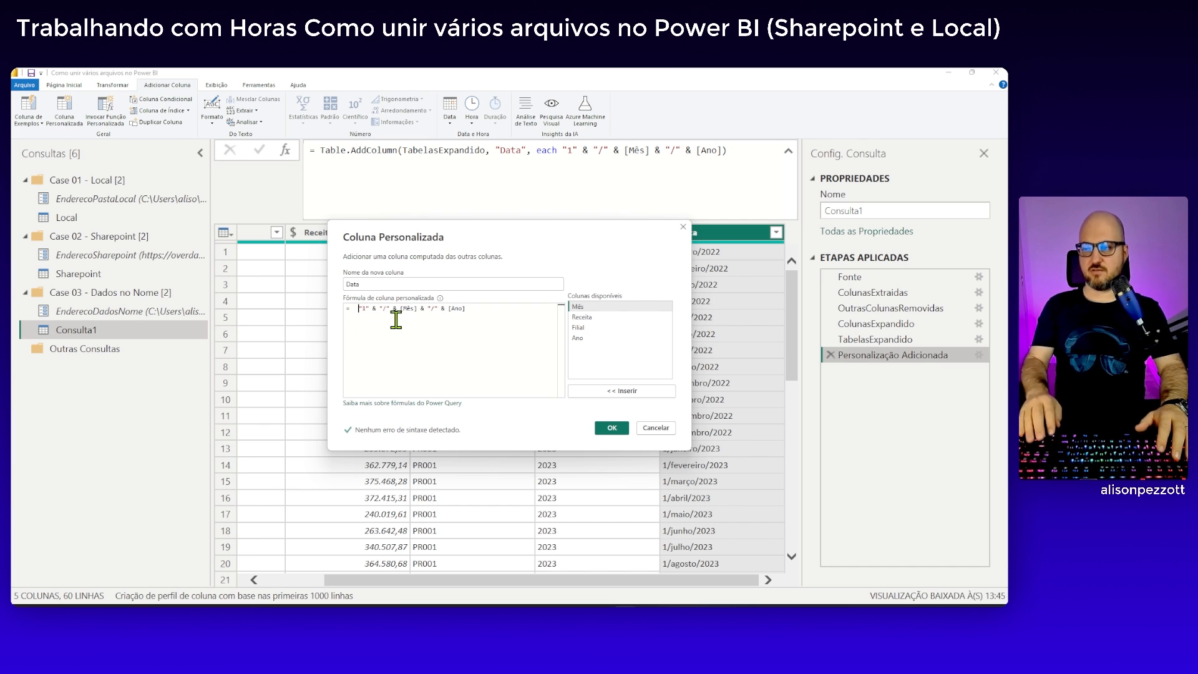
{"action": "type", "text": "Date"}
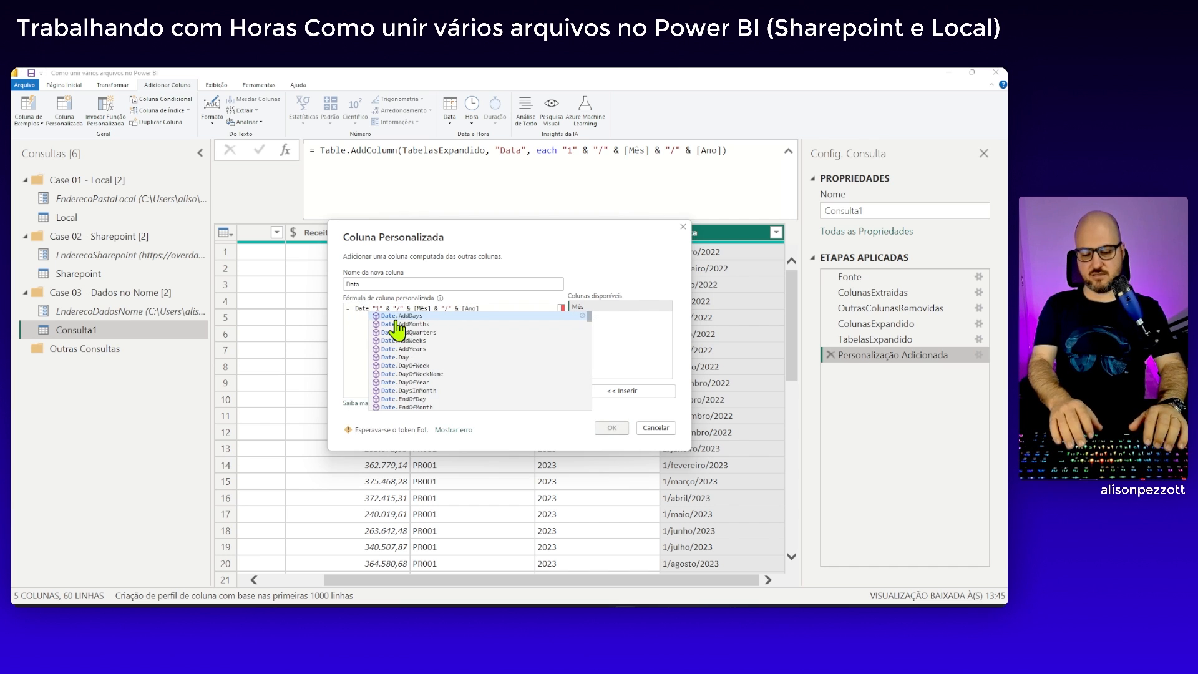
{"action": "type", "text": ".From"}
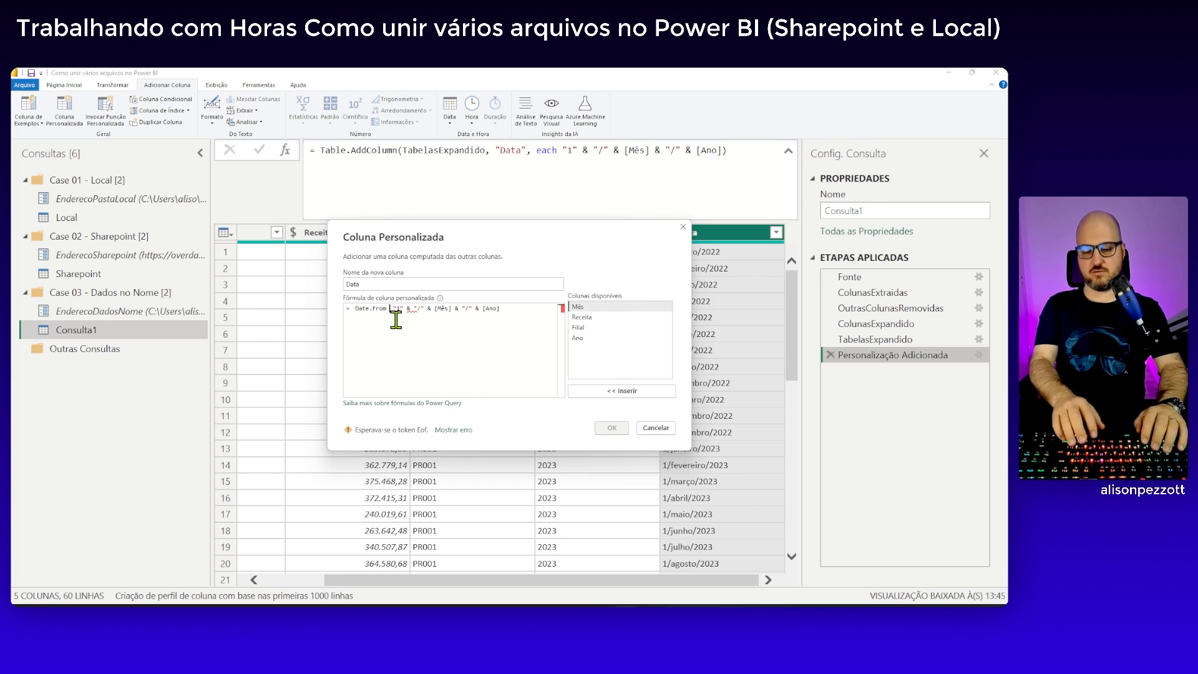
{"action": "type", "text": "("}
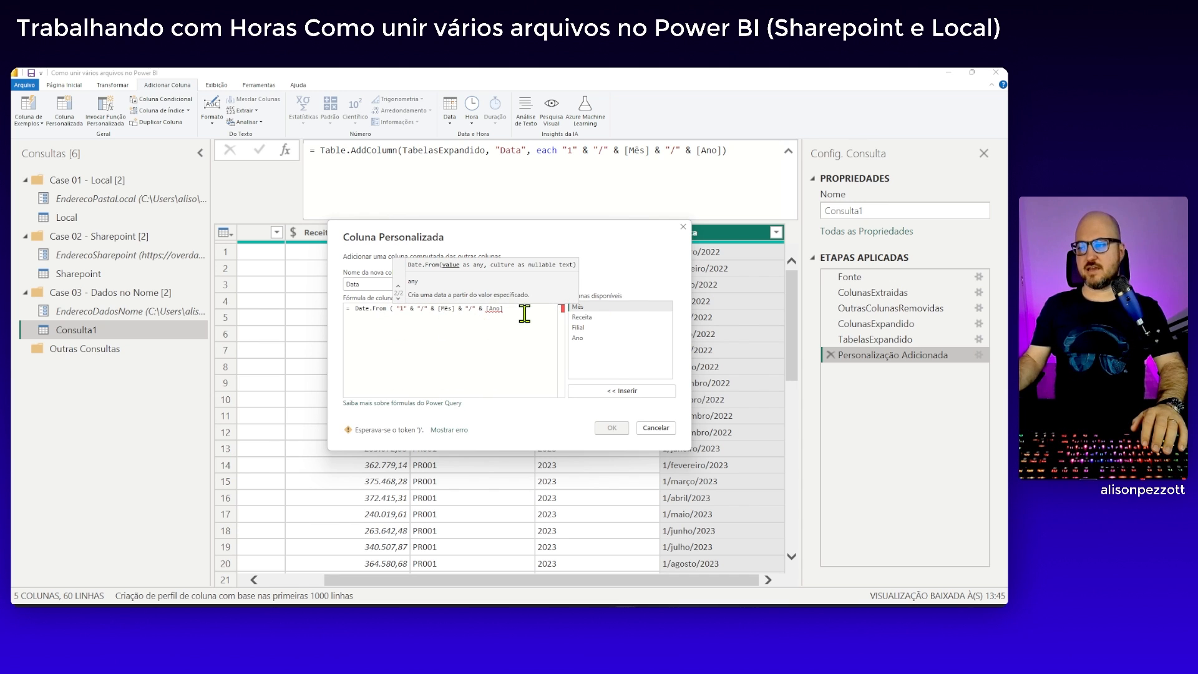
{"action": "left_click", "coordinate": [524, 312]}
{"action": "type", "text": ", "}
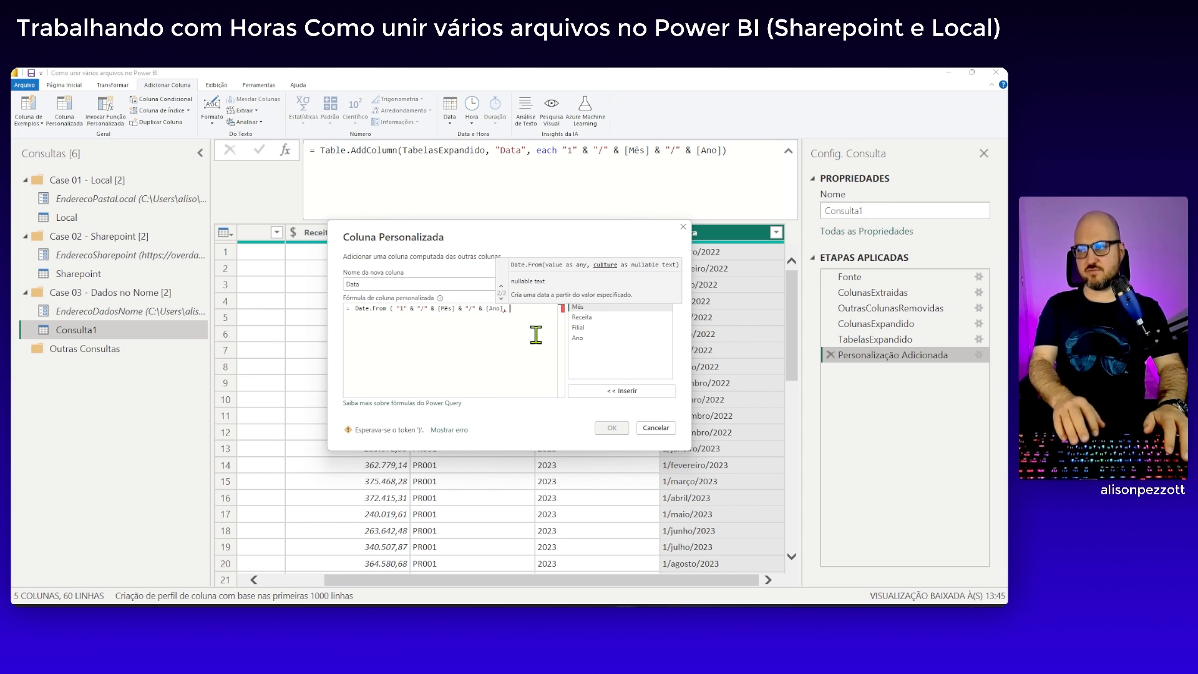
{"action": "type", "text": "\"pt-BR"}
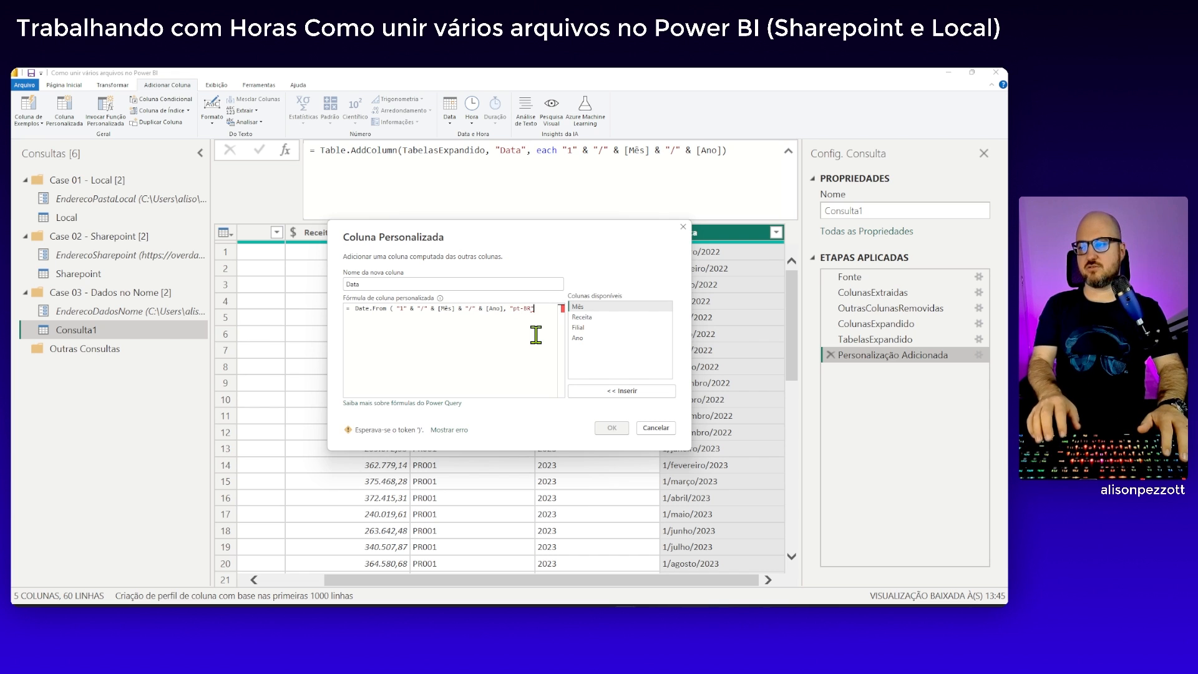
{"action": "type", "text": "\" )"}
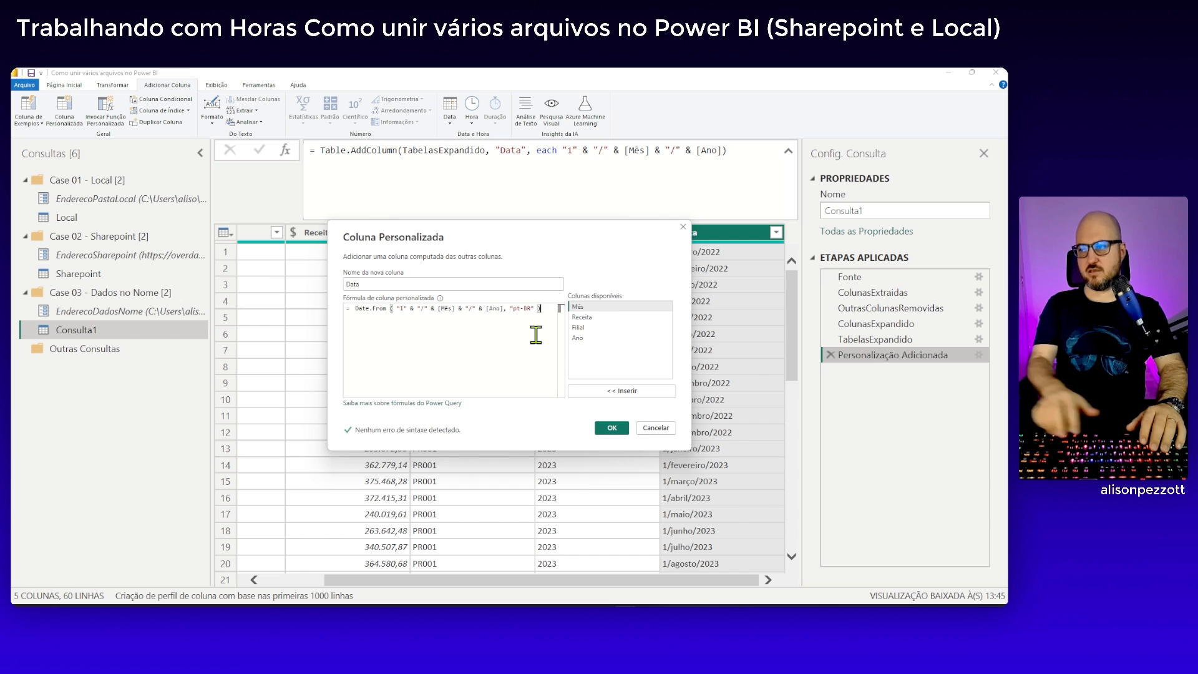
{"action": "left_click", "coordinate": [604, 428]}
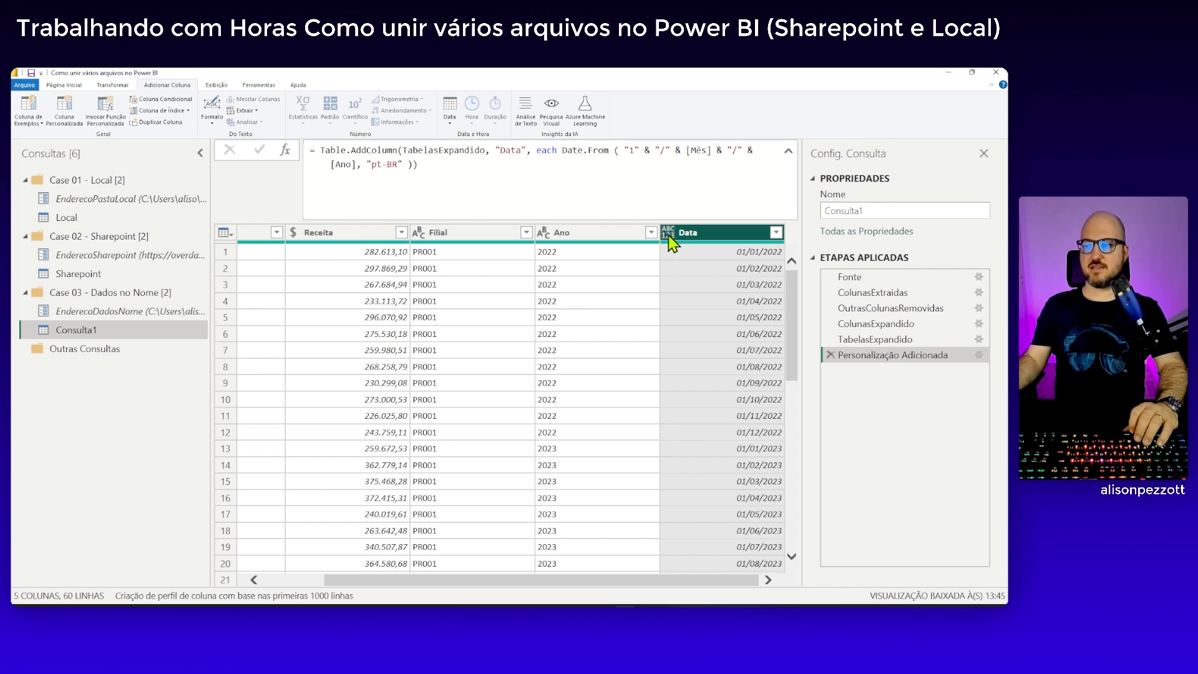
Add the argument type date to the end of the Data column's Table.AddColumn formula and apply it
{"action": "left_click", "coordinate": [414, 163]}
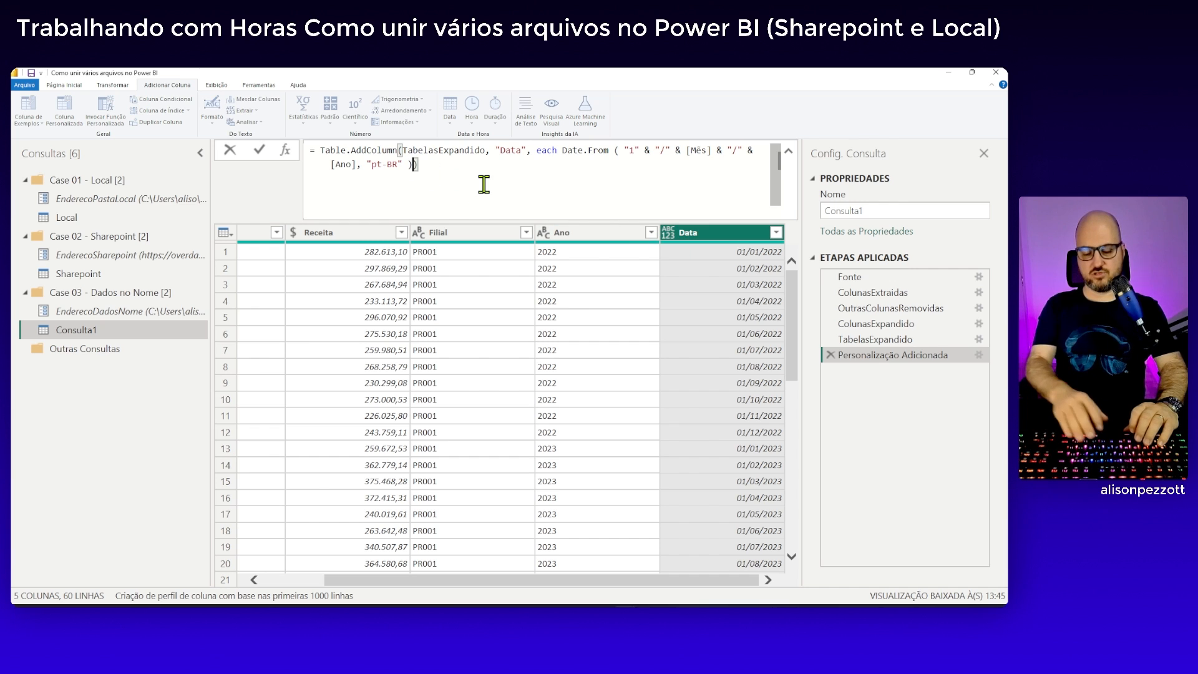
{"action": "type", "text": ", "}
{"action": "type", "text": "type dat"}
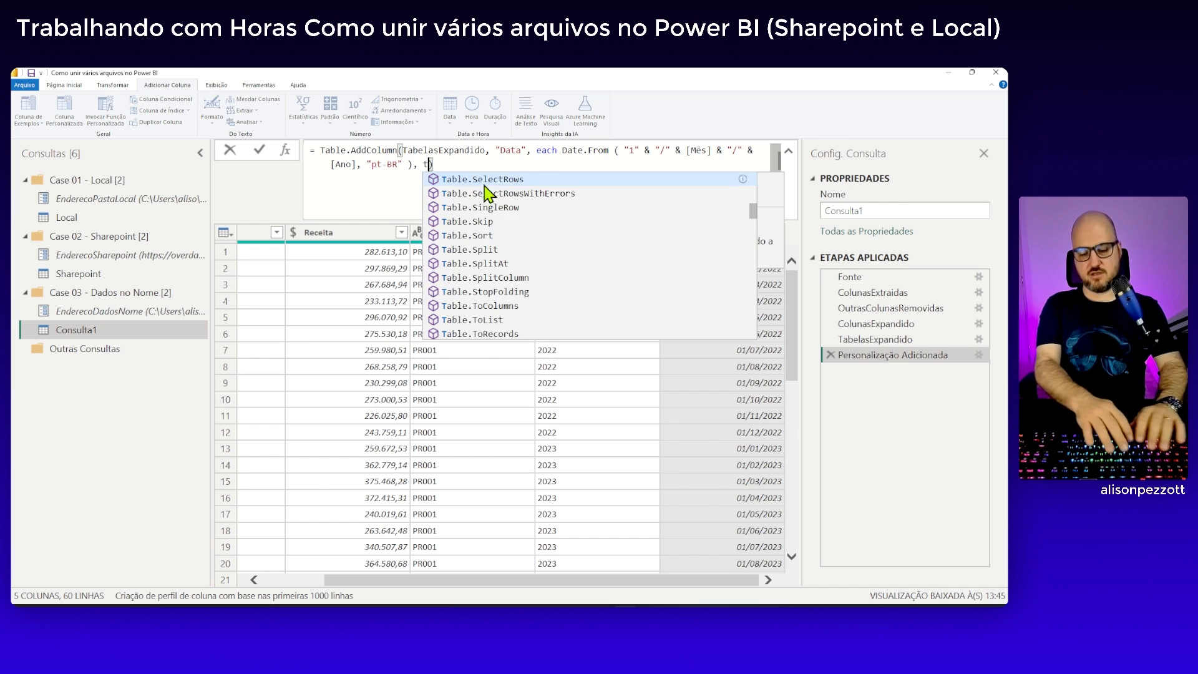
{"action": "type", "text": "e"}
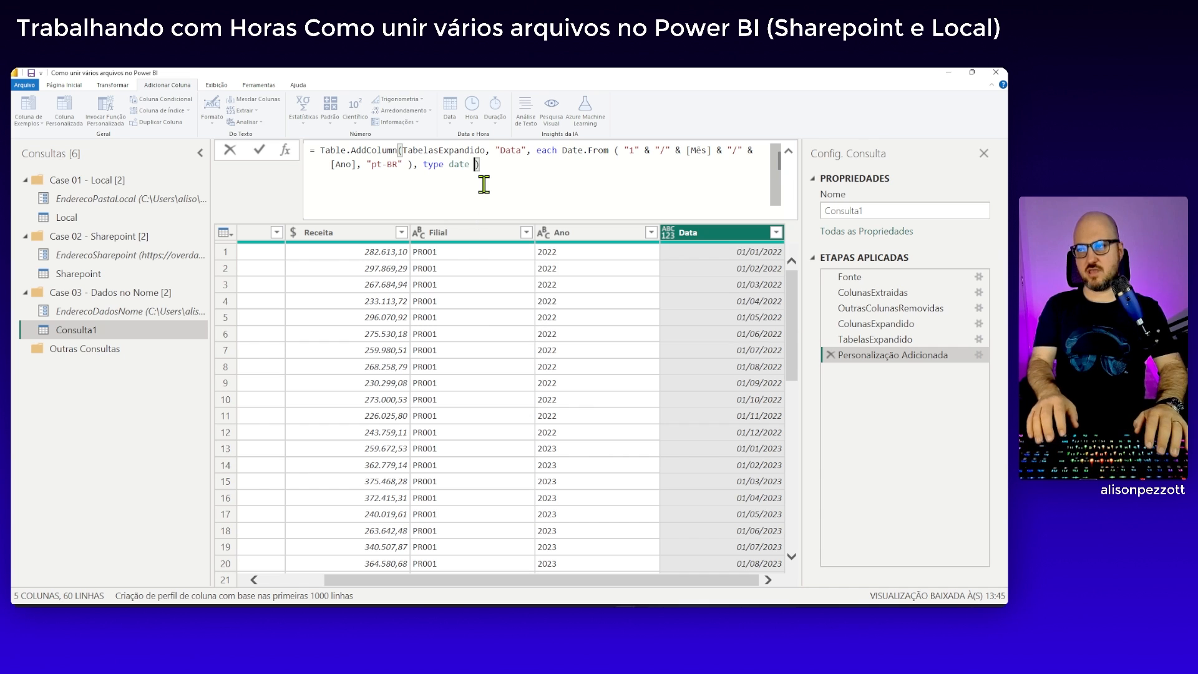
{"action": "key", "text": "Return"}
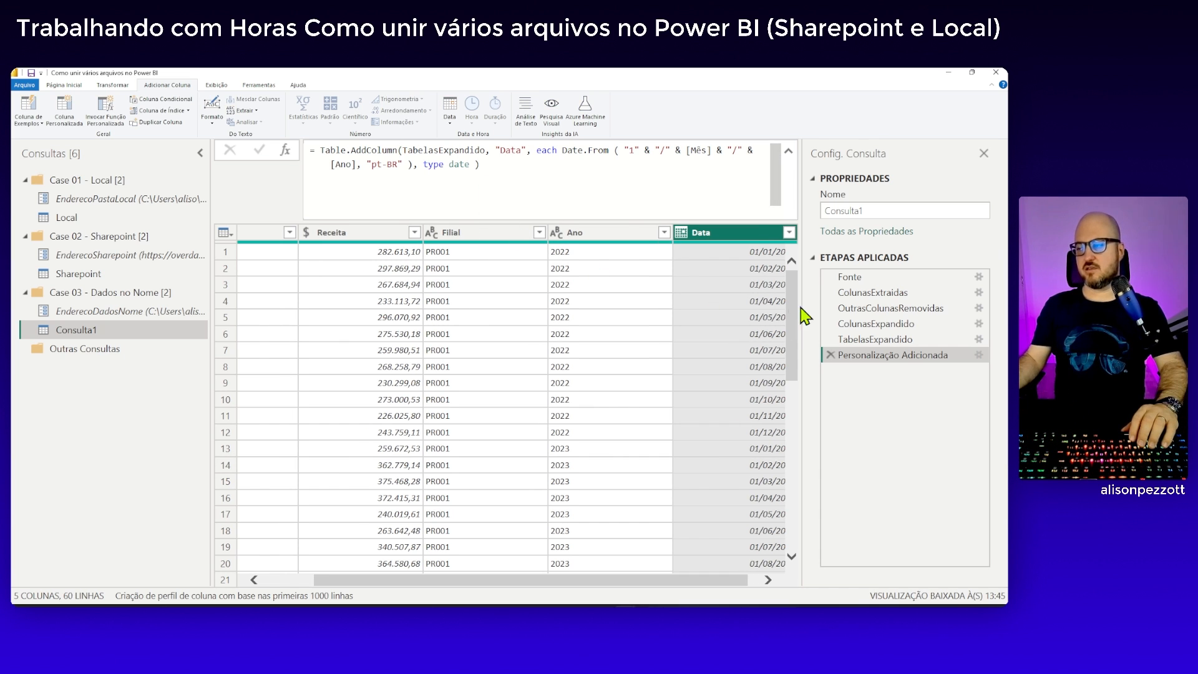
Rename the applied step that adds the Data column to DataAdicionada
{"action": "left_click_drag", "start_coordinate": [716, 580], "coordinate": [564, 574]}
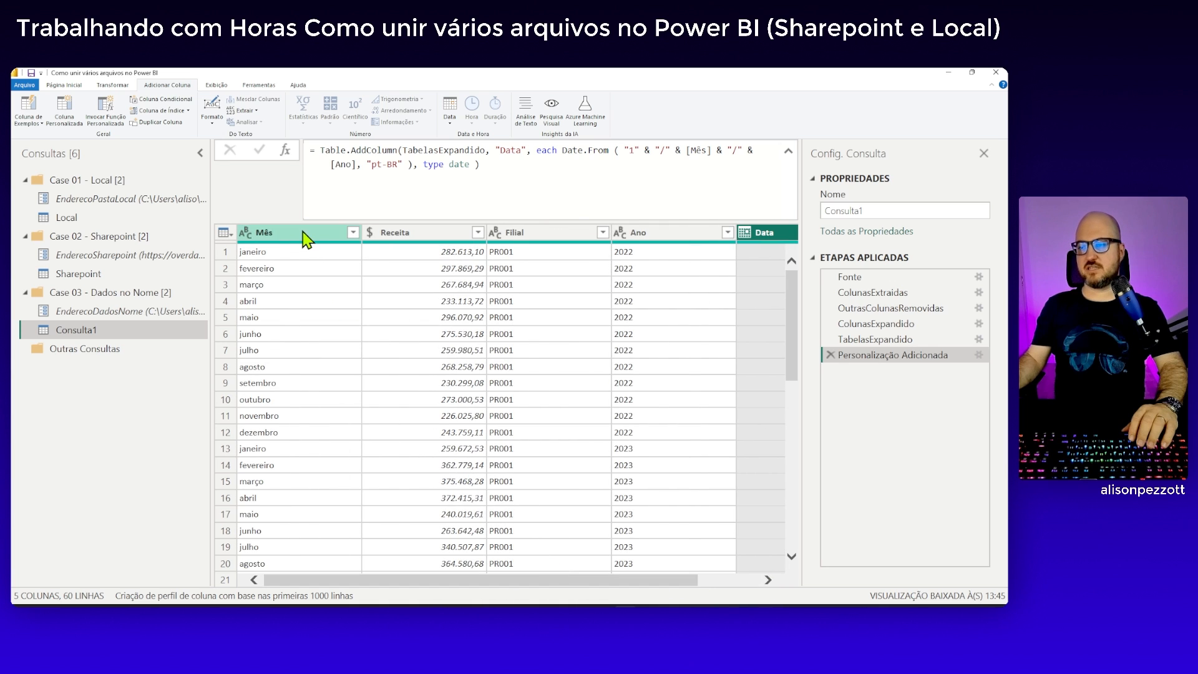
{"action": "right_click", "coordinate": [849, 356]}
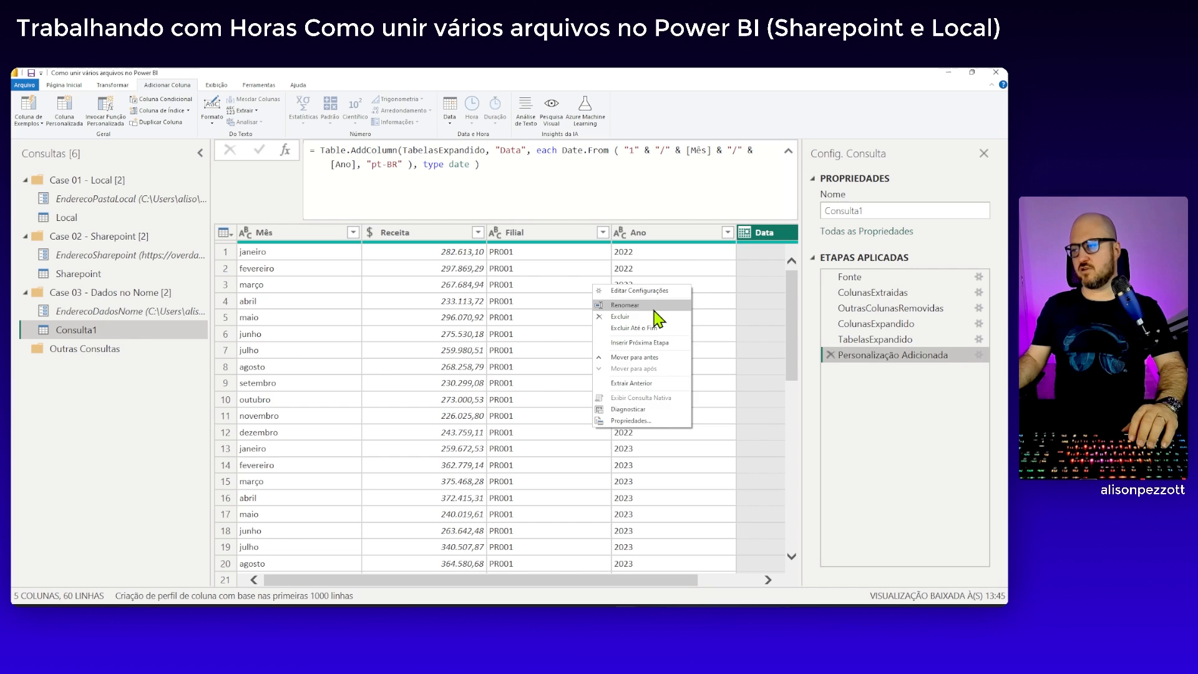
{"action": "left_click", "coordinate": [630, 305]}
{"action": "type", "text": "Dat"}
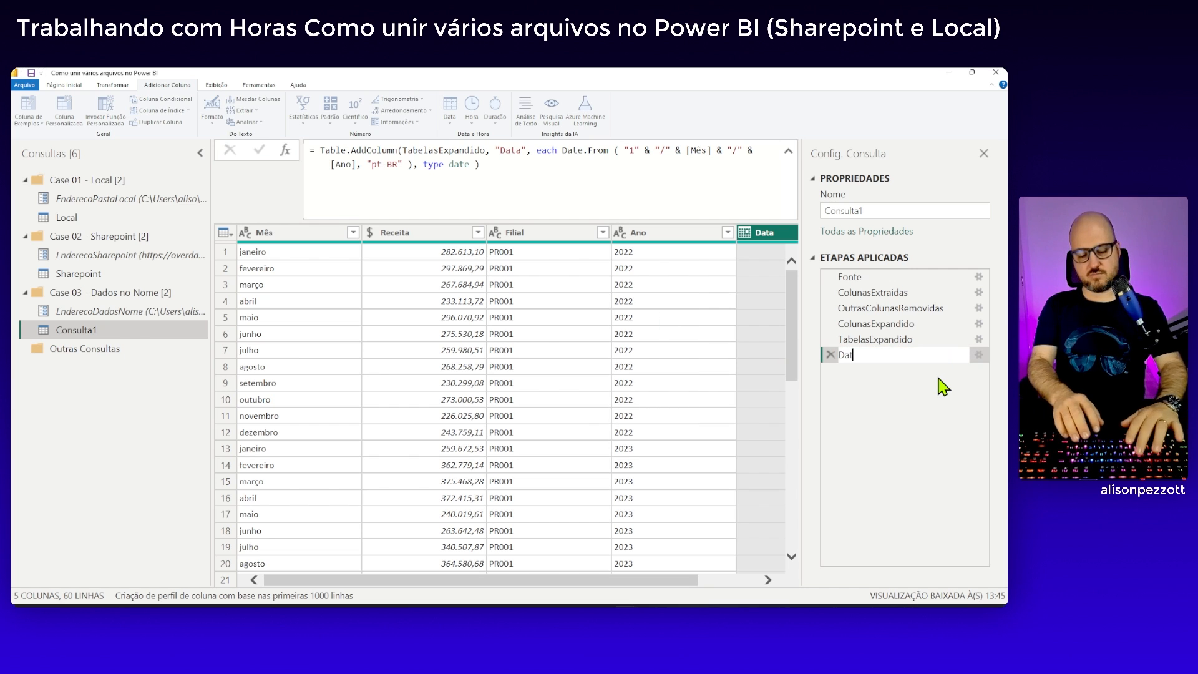
{"action": "type", "text": "aadicio"}
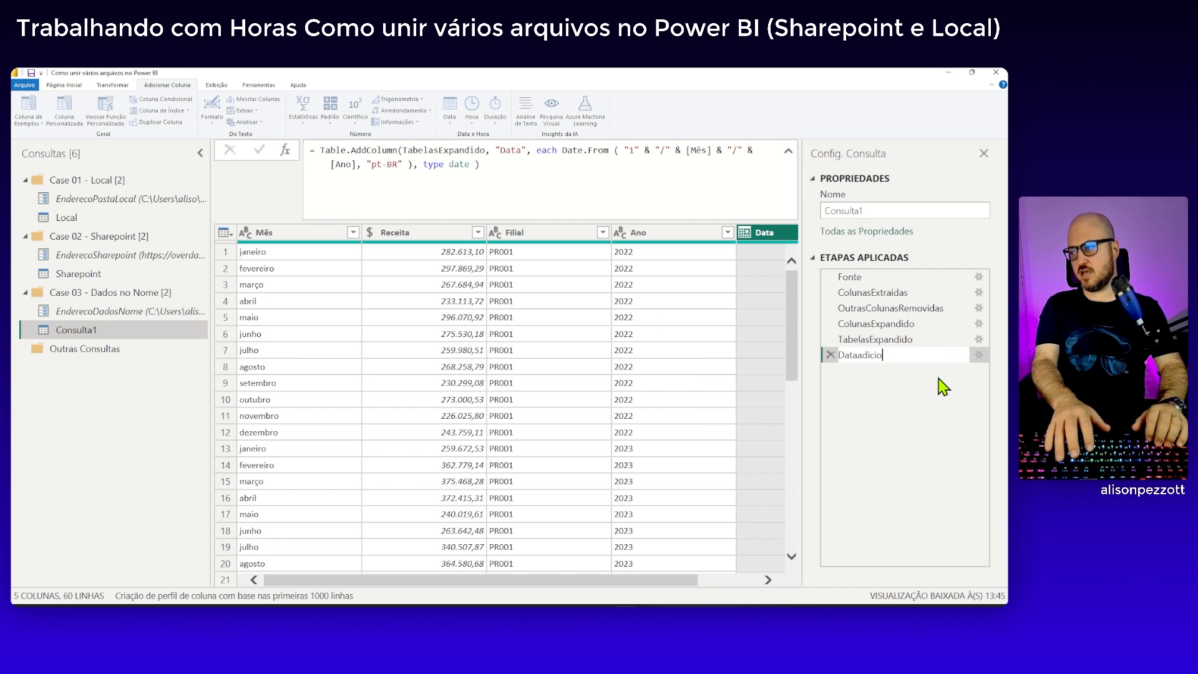
{"action": "type", "text": "Adicionada"}
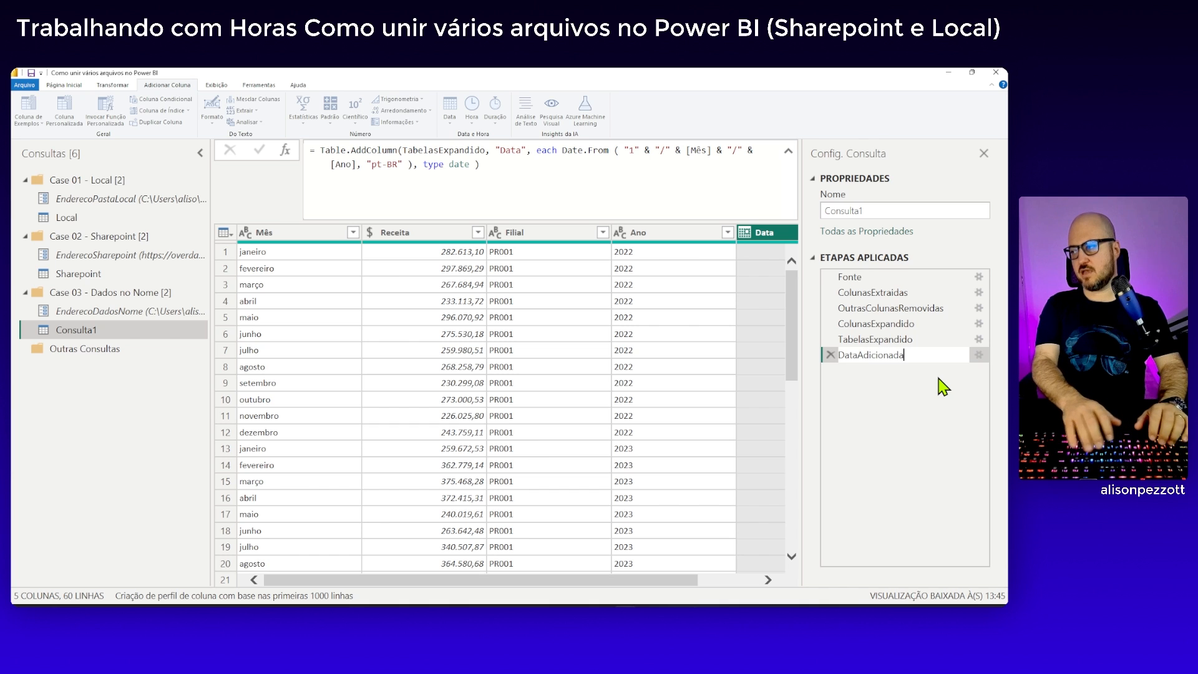
{"action": "key", "text": "Return"}
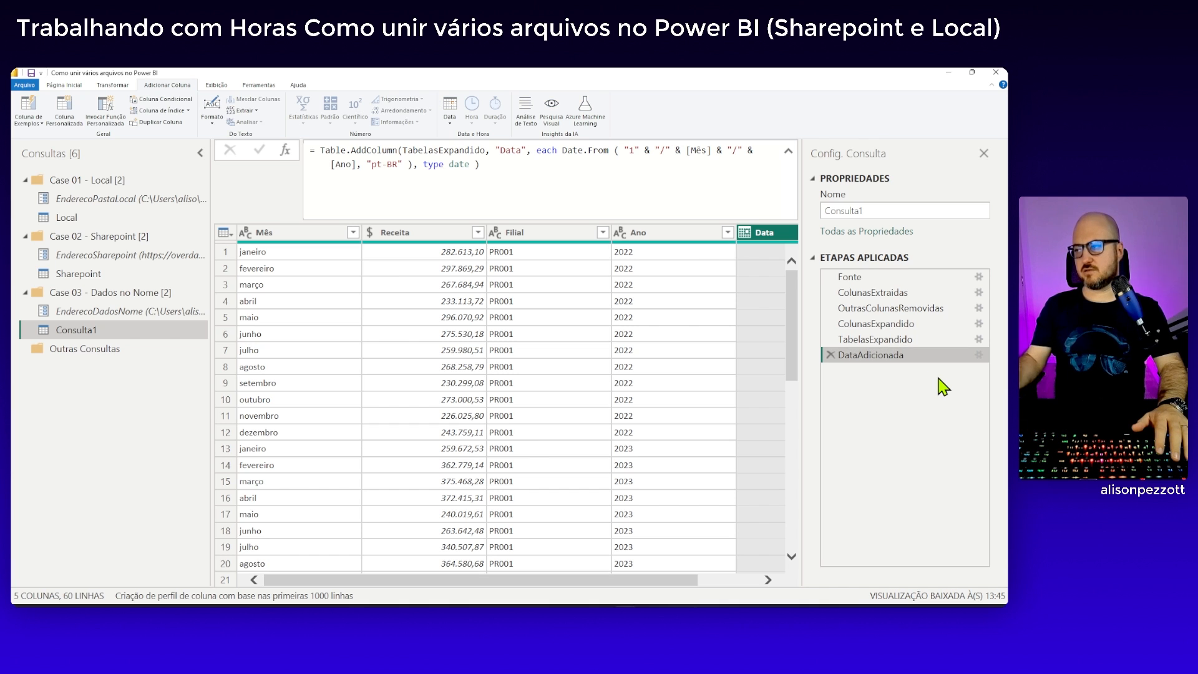
Check the columns of the Sharepoint and Local queries, and keep only Filial, Data and Receita, in that order, in Consulta1
{"action": "mouse_move", "coordinate": [670, 582]}
{"action": "left_mouse_down"}
{"action": "mouse_move", "coordinate": [767, 578]}
{"action": "mouse_move", "coordinate": [625, 575]}
{"action": "mouse_move", "coordinate": [685, 582]}
{"action": "left_mouse_up"}
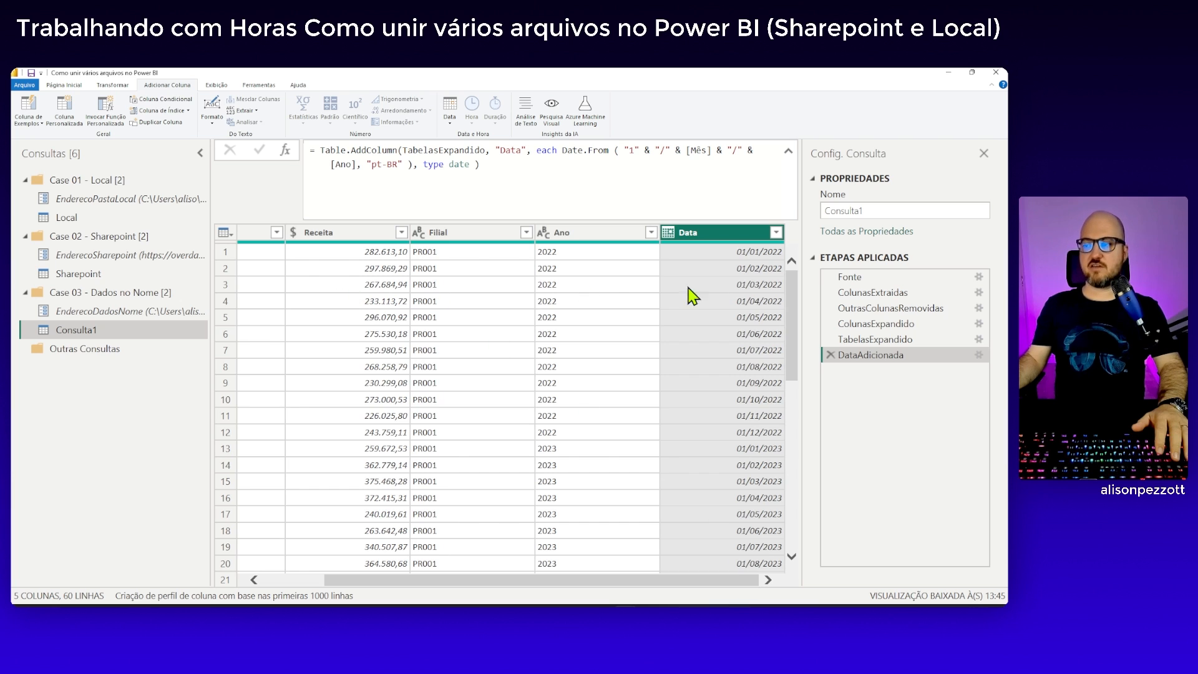
{"action": "left_click", "coordinate": [79, 274]}
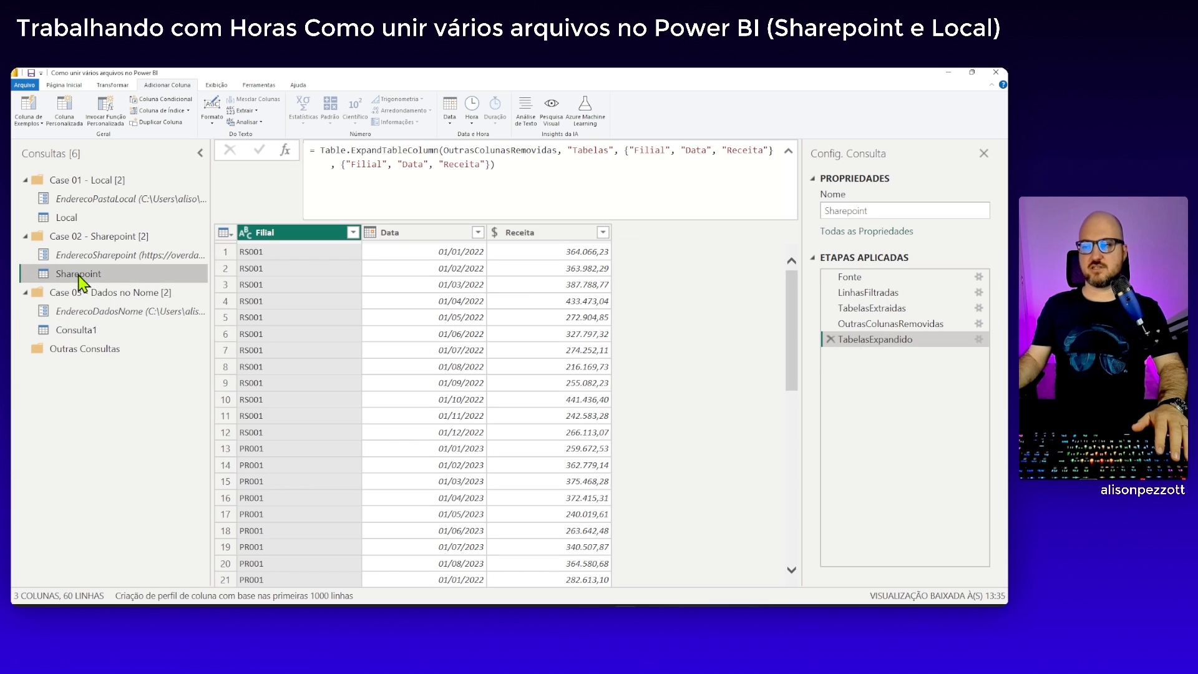
{"action": "left_click", "coordinate": [87, 221]}
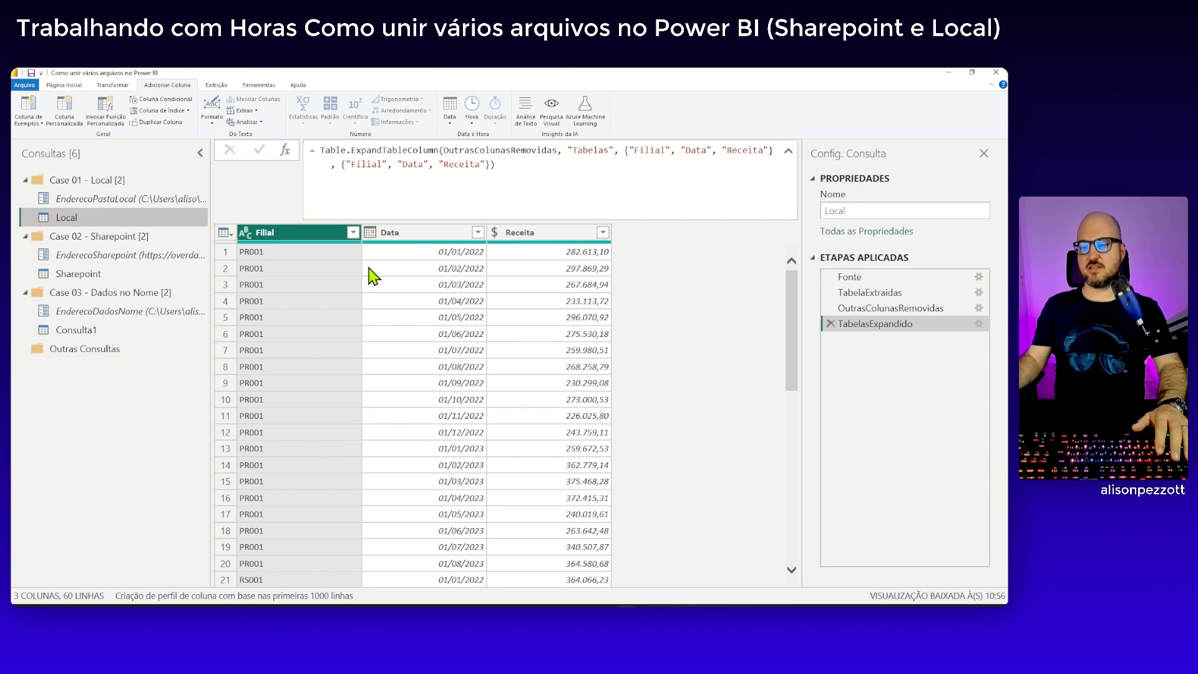
{"action": "left_click", "coordinate": [94, 330]}
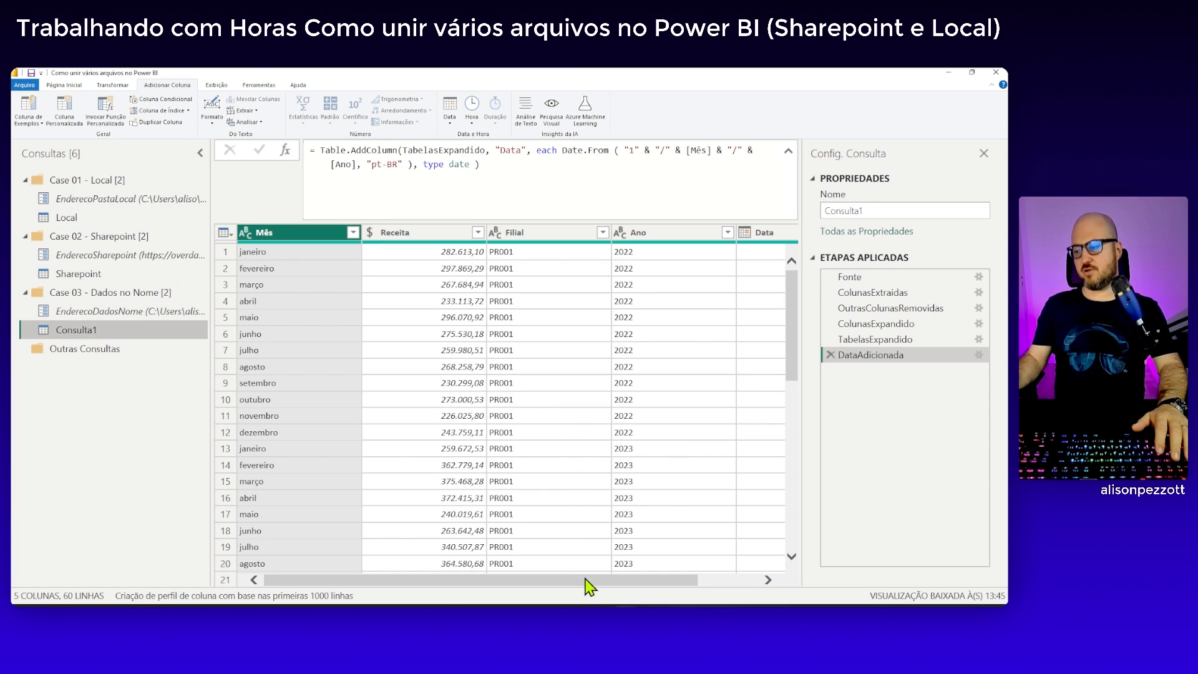
{"action": "scroll", "coordinate": [676, 582], "scroll_direction": "right", "scroll_amount": 2}
{"action": "scroll", "coordinate": [660, 590], "scroll_direction": "left", "scroll_amount": 2}
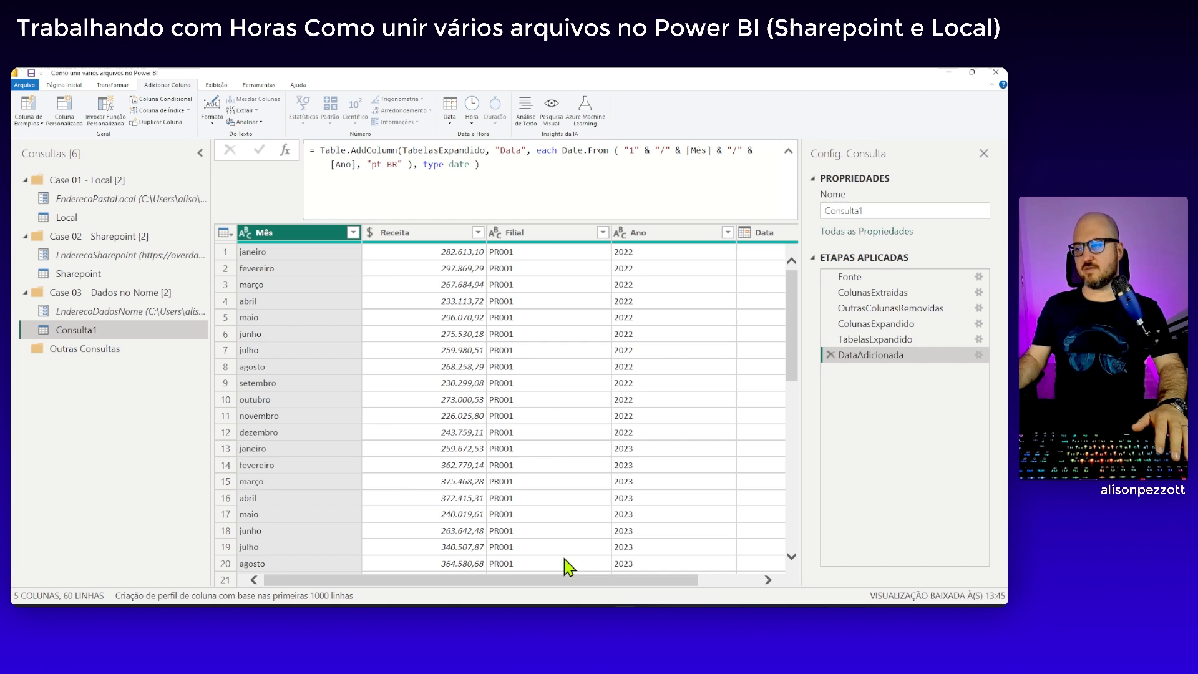
{"action": "left_click", "coordinate": [540, 236]}
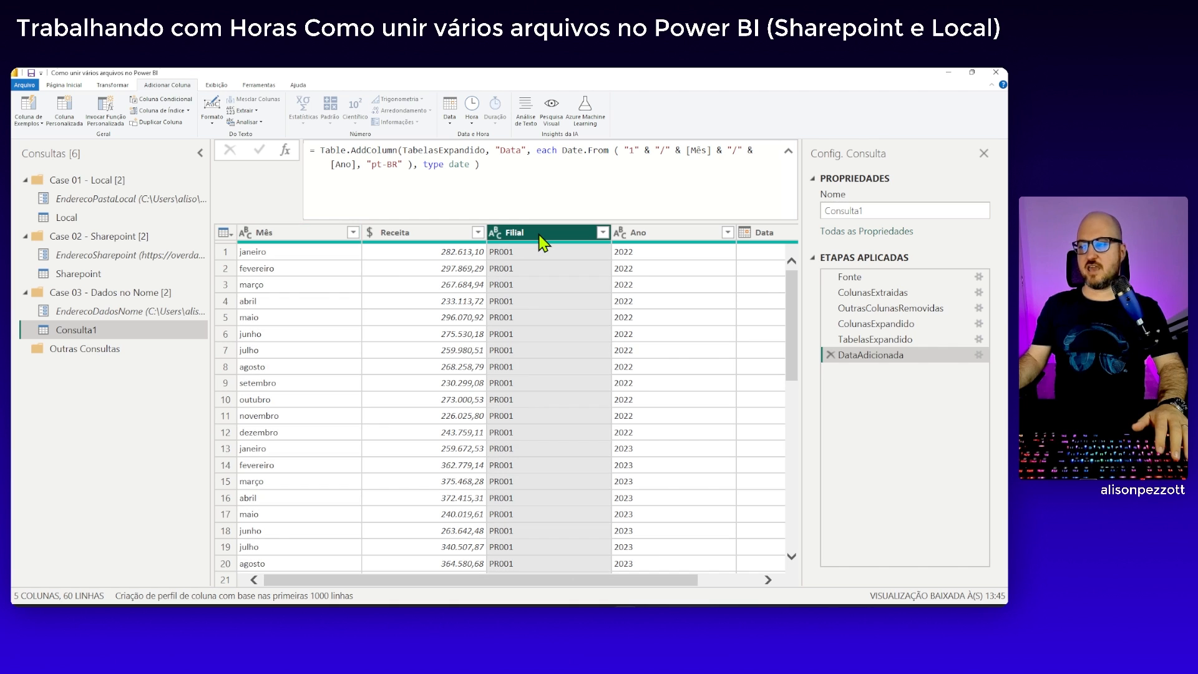
{"action": "left_click", "coordinate": [776, 237], "text": "ctrl"}
{"action": "left_click", "coordinate": [331, 236], "text": "shift"}
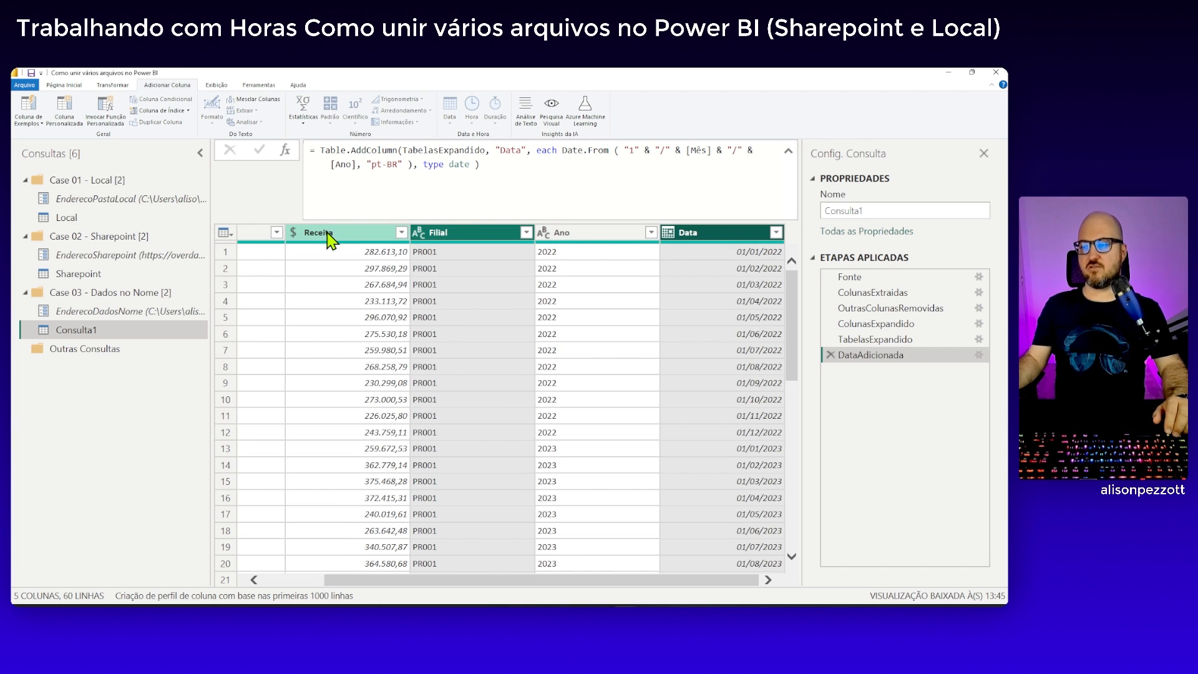
{"action": "right_click", "coordinate": [331, 237]}
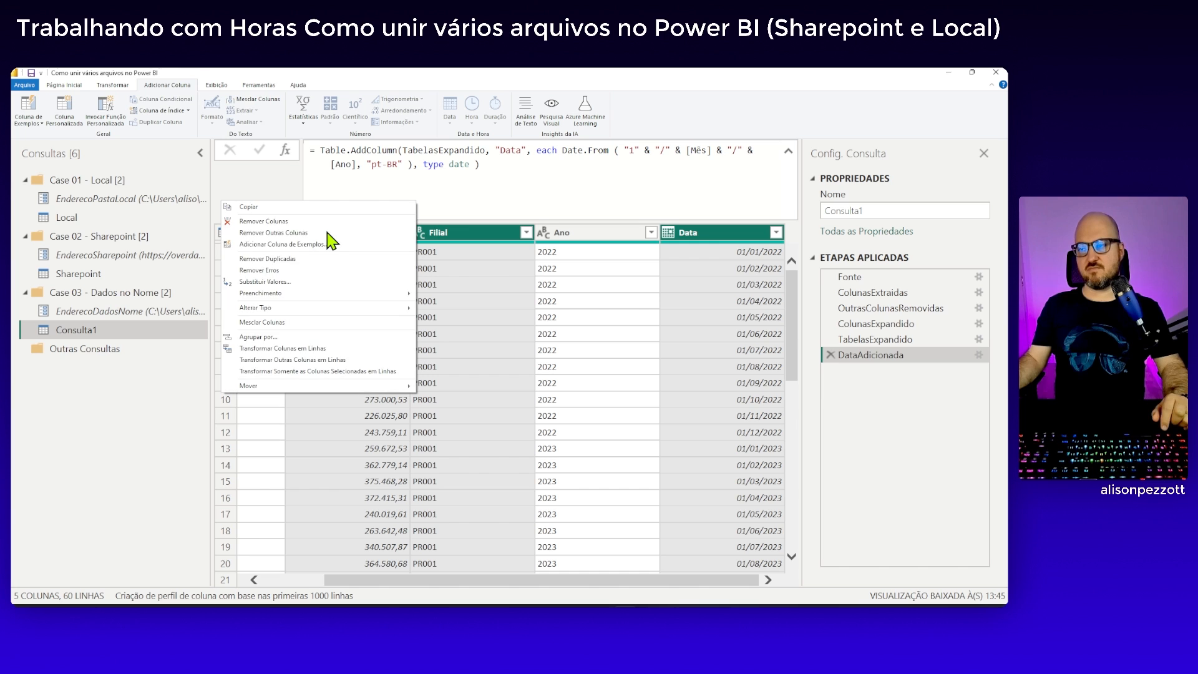
{"action": "left_click", "coordinate": [312, 233]}
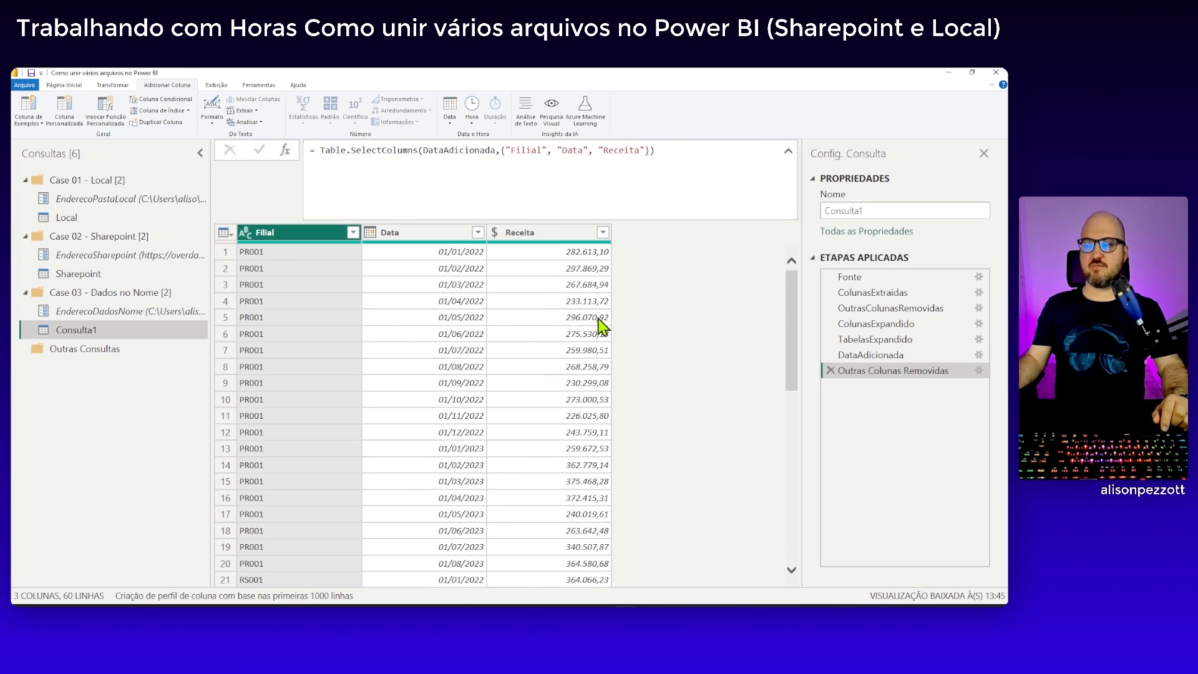
Rename the applied step that removes the other columns to ColunasSelecionadas
{"action": "right_click", "coordinate": [866, 372]}
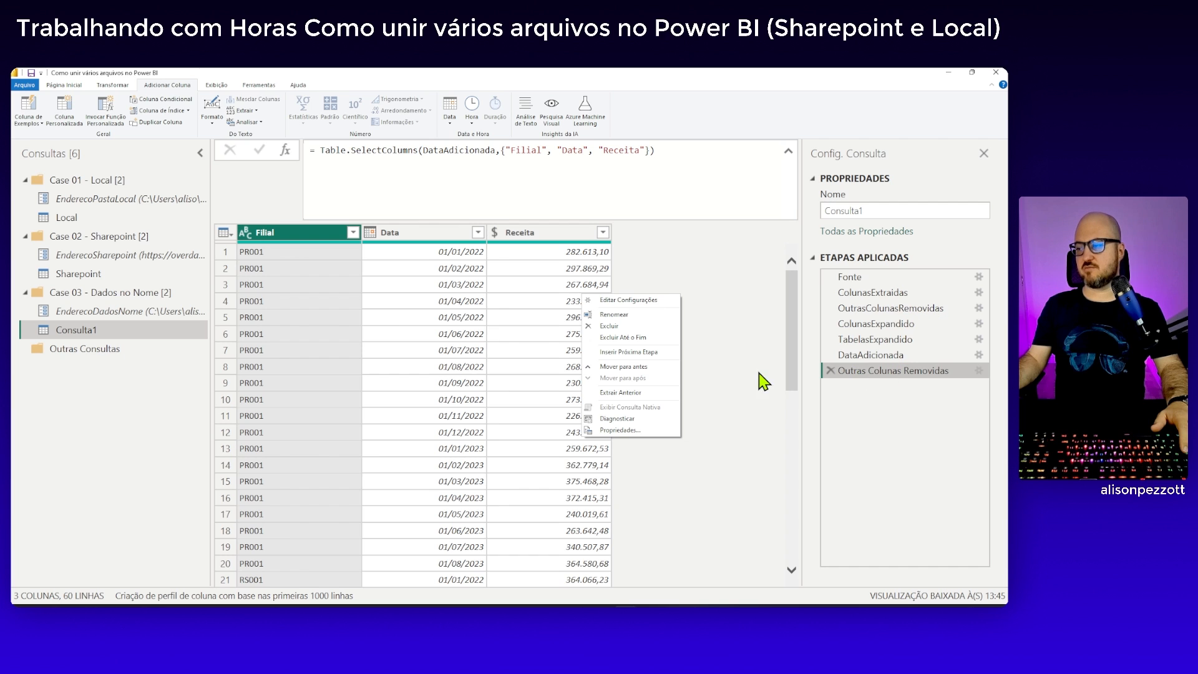
{"action": "left_click", "coordinate": [621, 316]}
{"action": "type", "text": "C"}
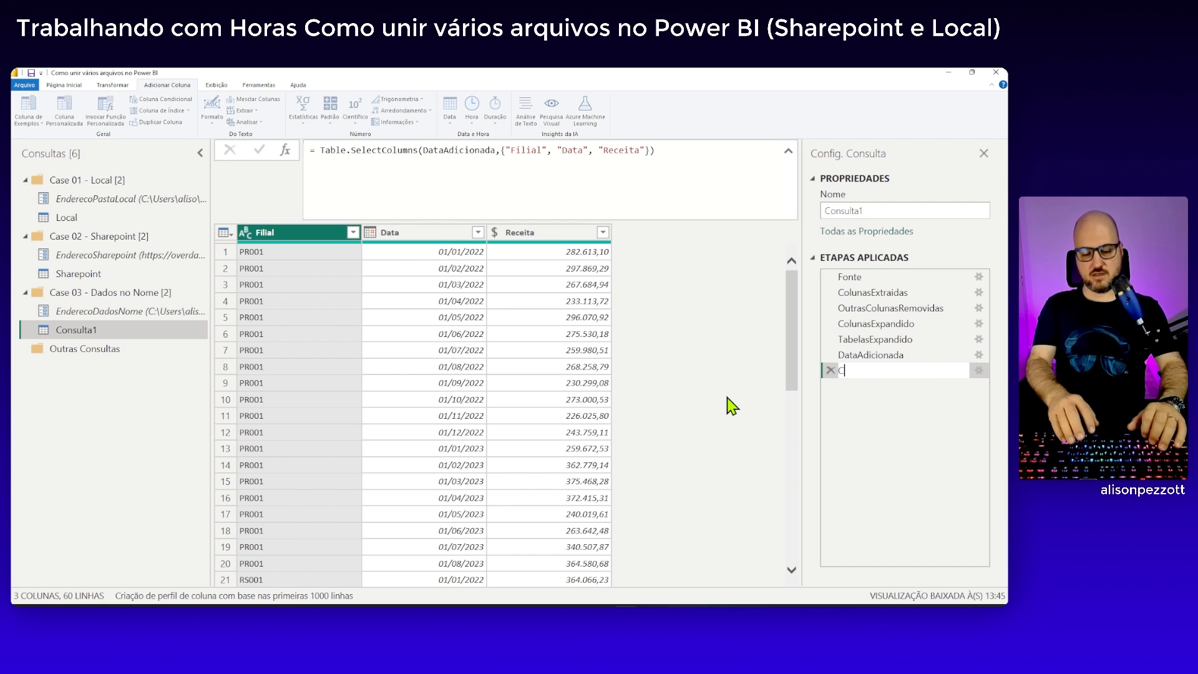
{"action": "type", "text": "olunasSelecionadas"}
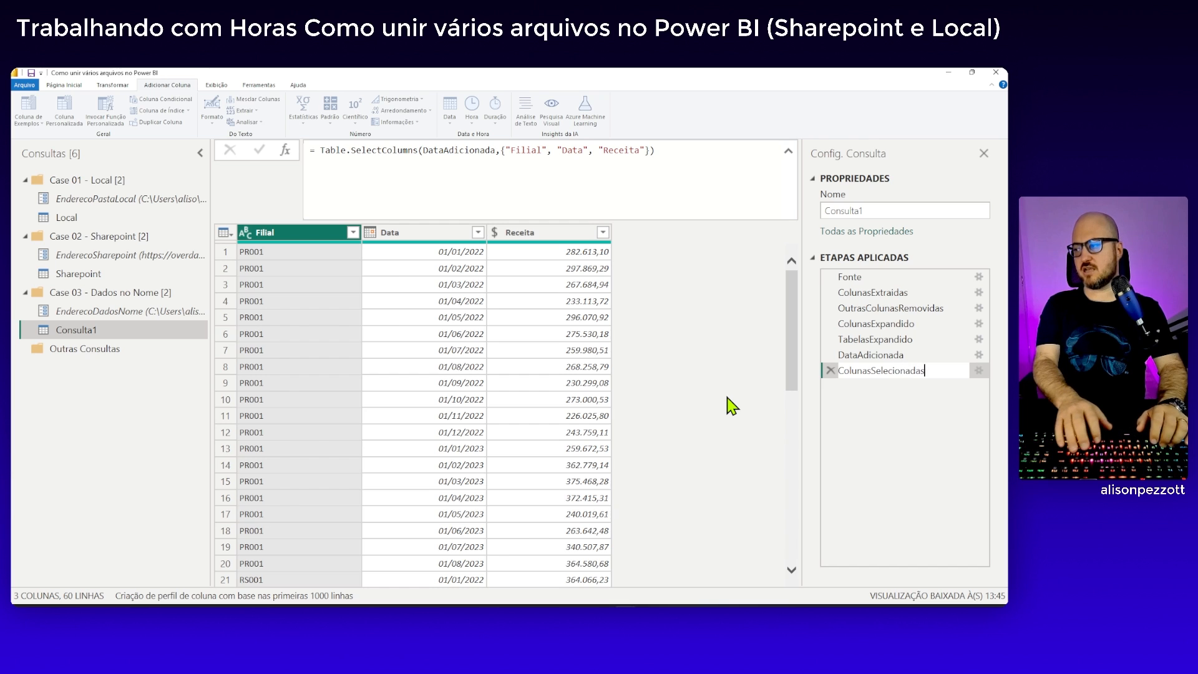
{"action": "key", "text": "Return"}
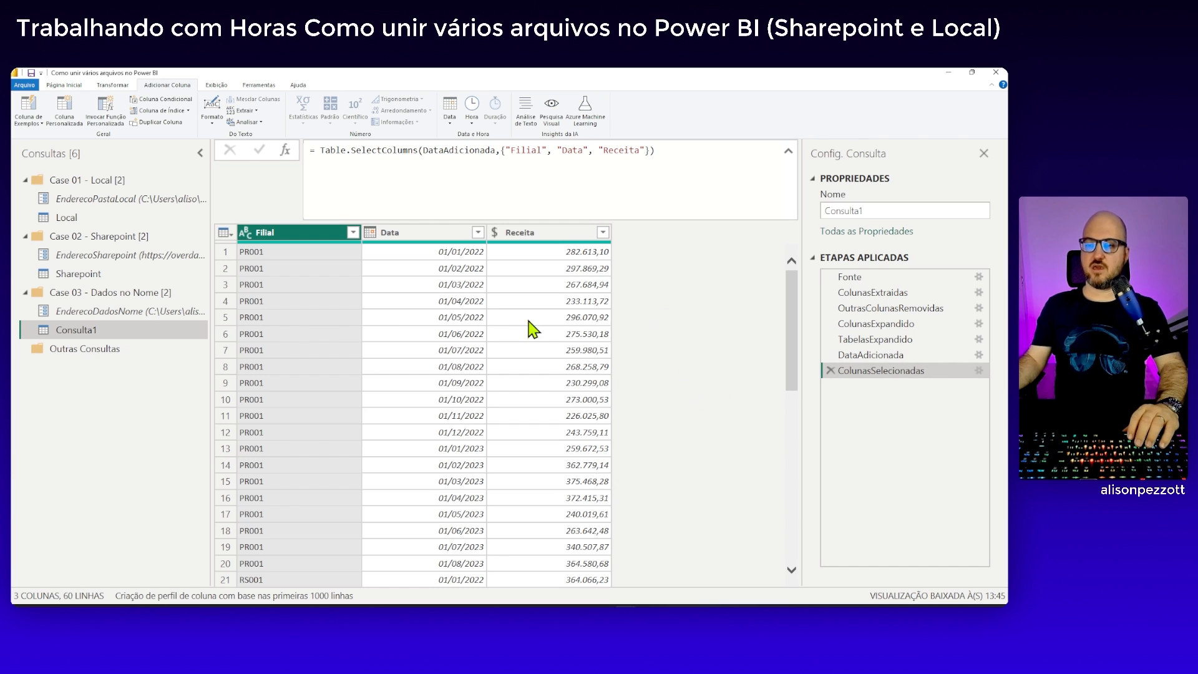
Rename the query Consulta1 to DadosNoNome
{"action": "double_click", "coordinate": [848, 211]}
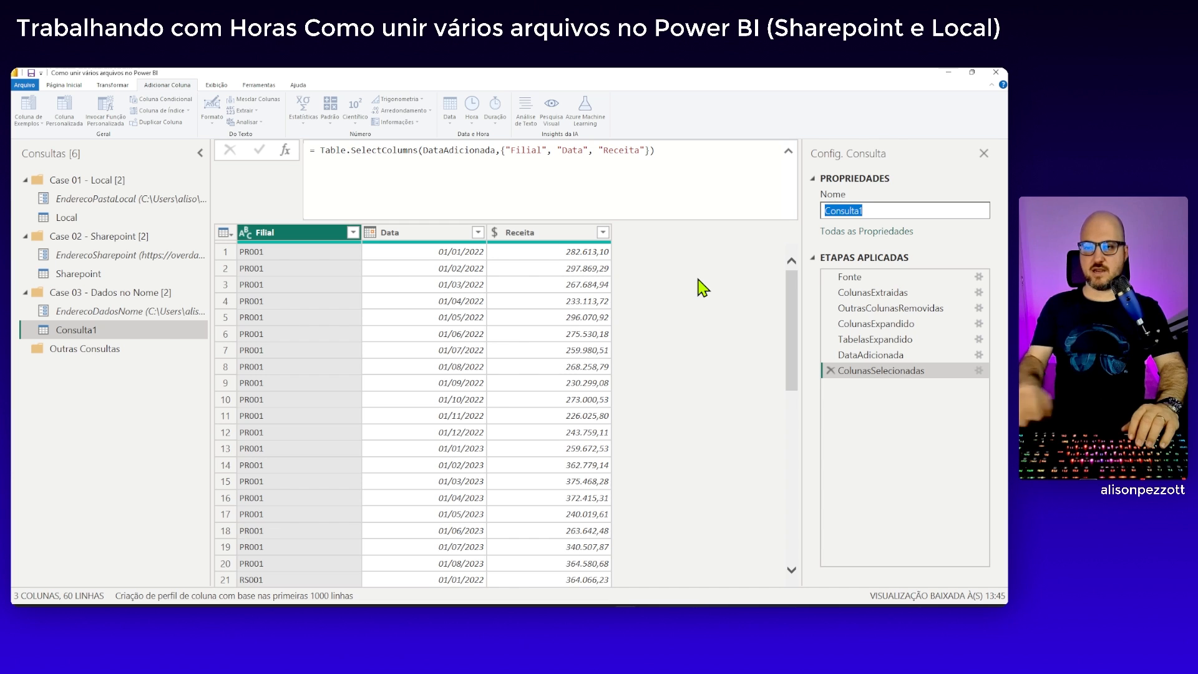
{"action": "type", "text": "L"}
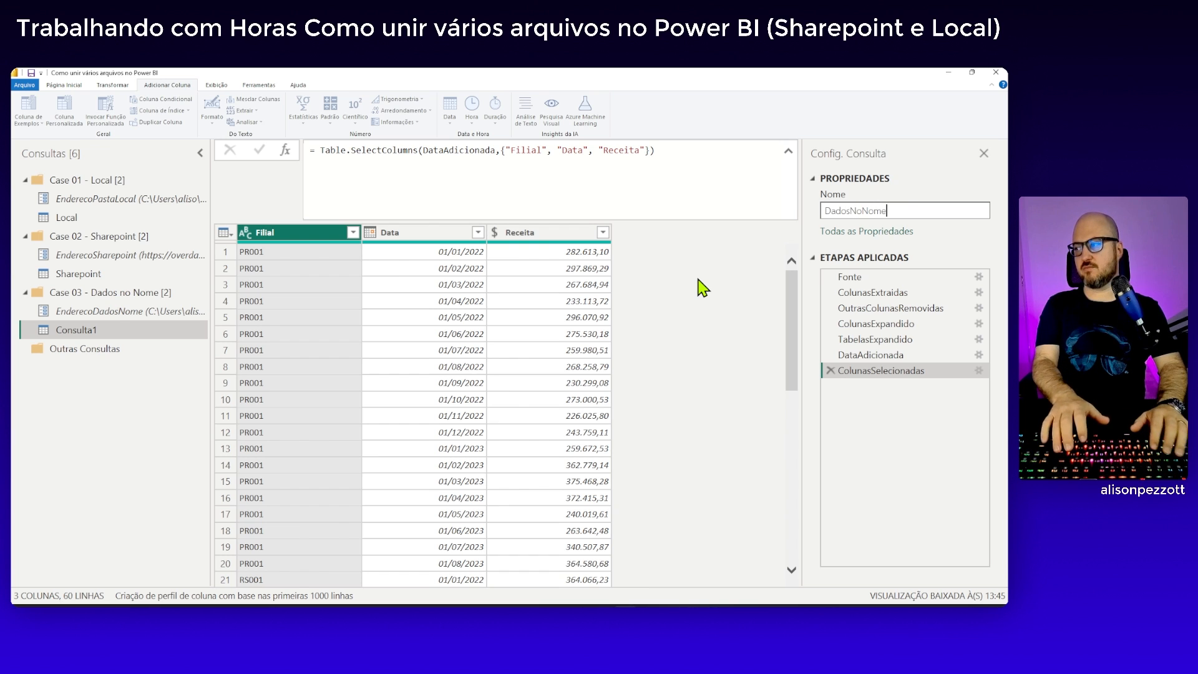
{"action": "key", "text": "Return"}
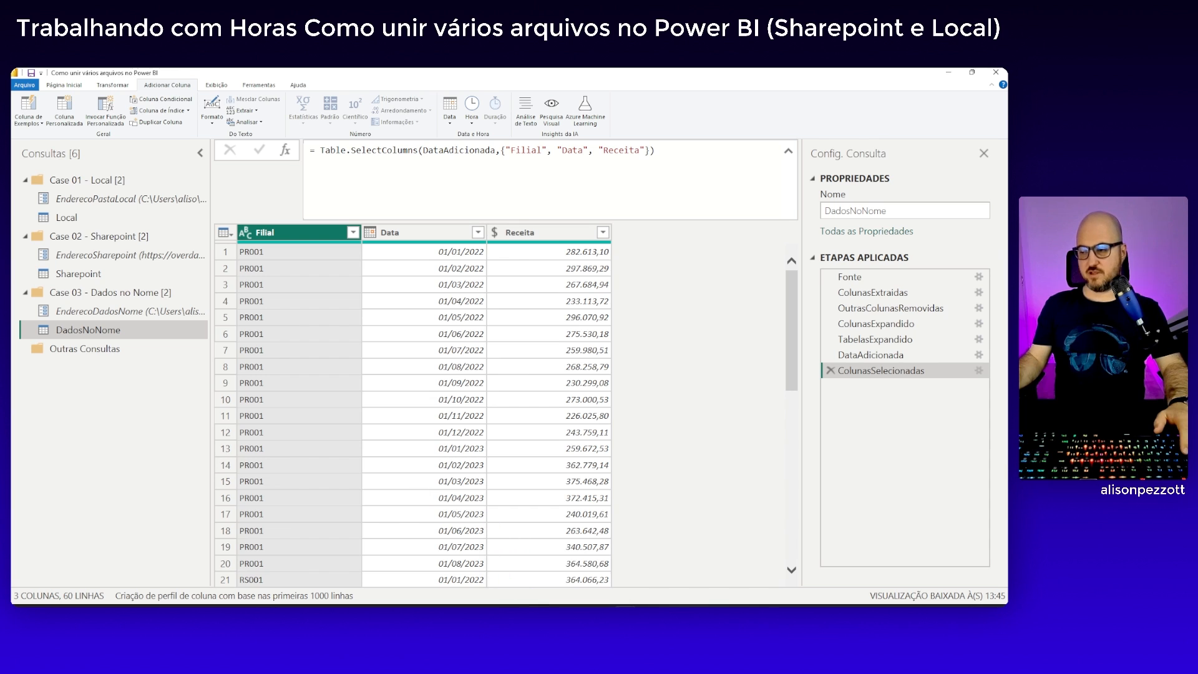
Copy the DateTable_TableMode code from GitHub in the browser and use it to replace the code of a new blank query in Power Query
{"action": "key", "text": "alt+Tab"}
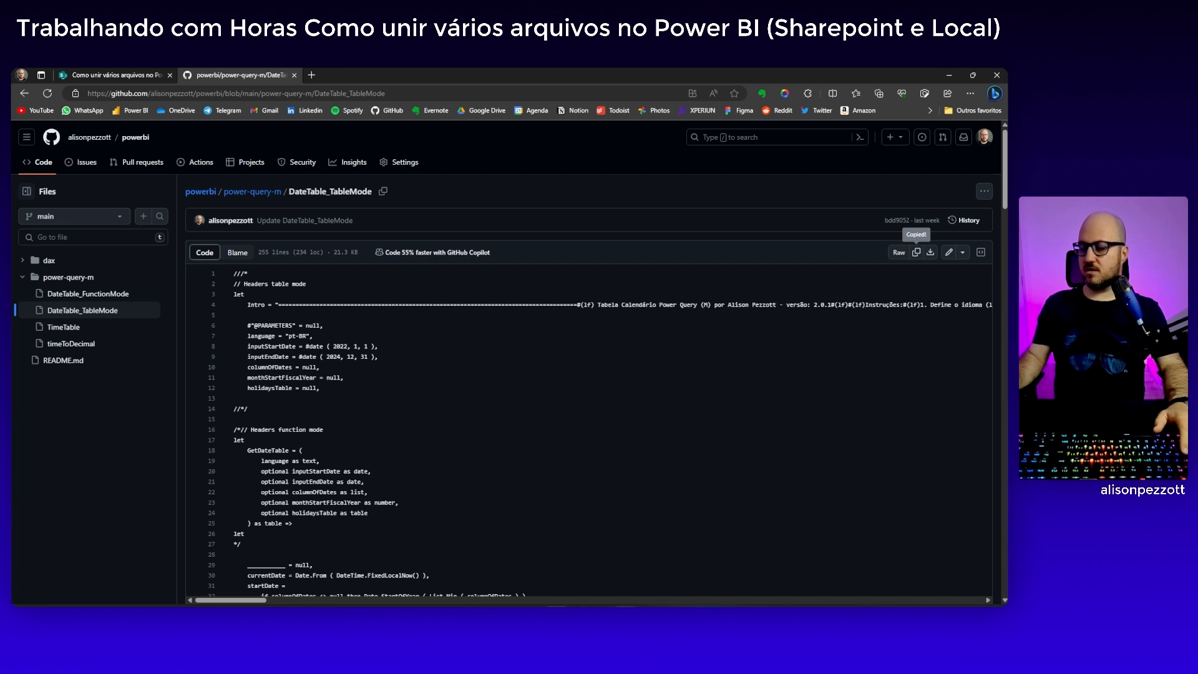
{"action": "left_click", "coordinate": [657, 579]}
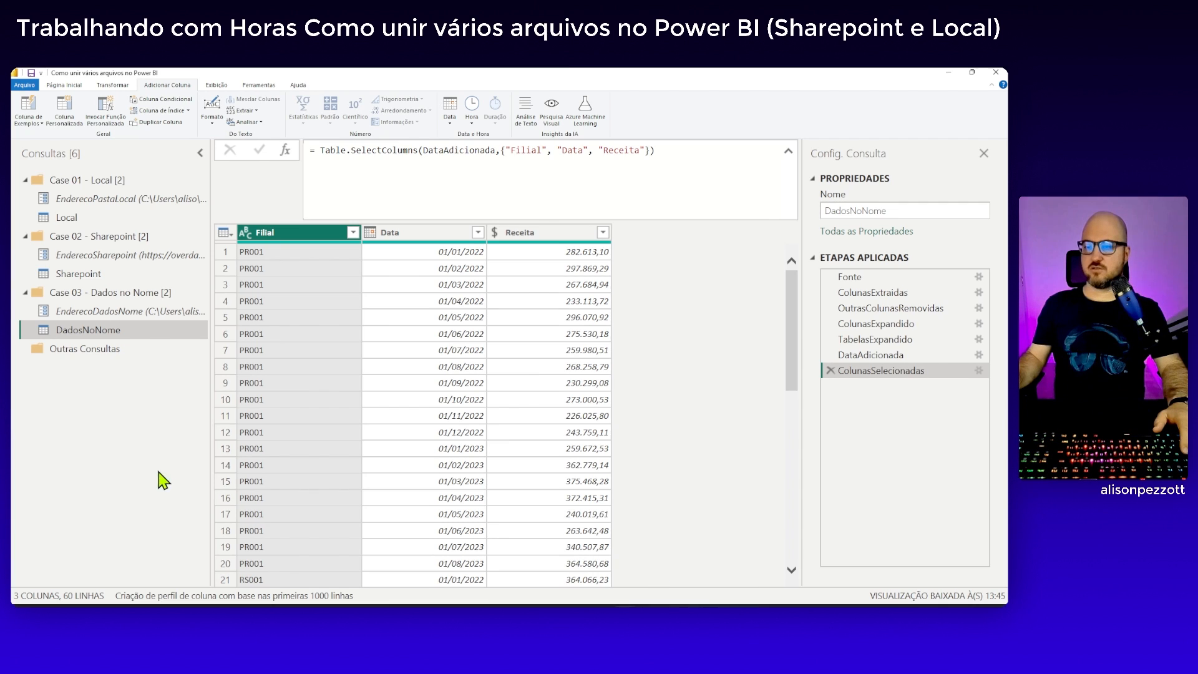
{"action": "left_click", "coordinate": [62, 86]}
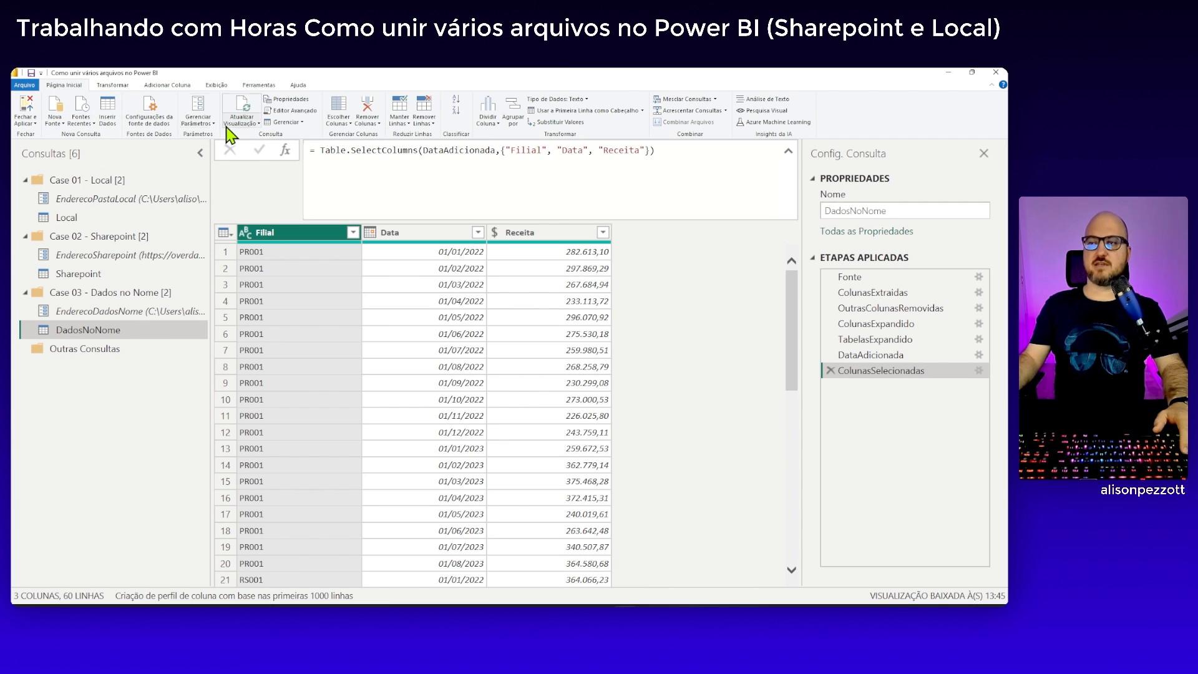
{"action": "left_click", "coordinate": [54, 123]}
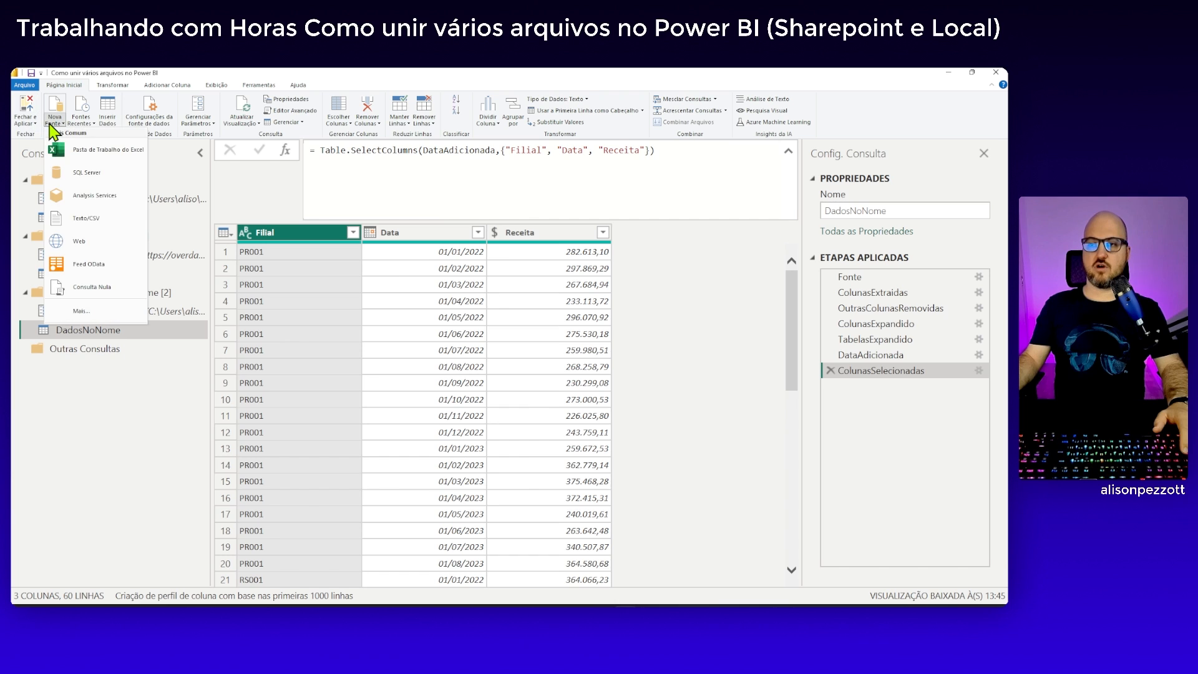
{"action": "left_click", "coordinate": [99, 287]}
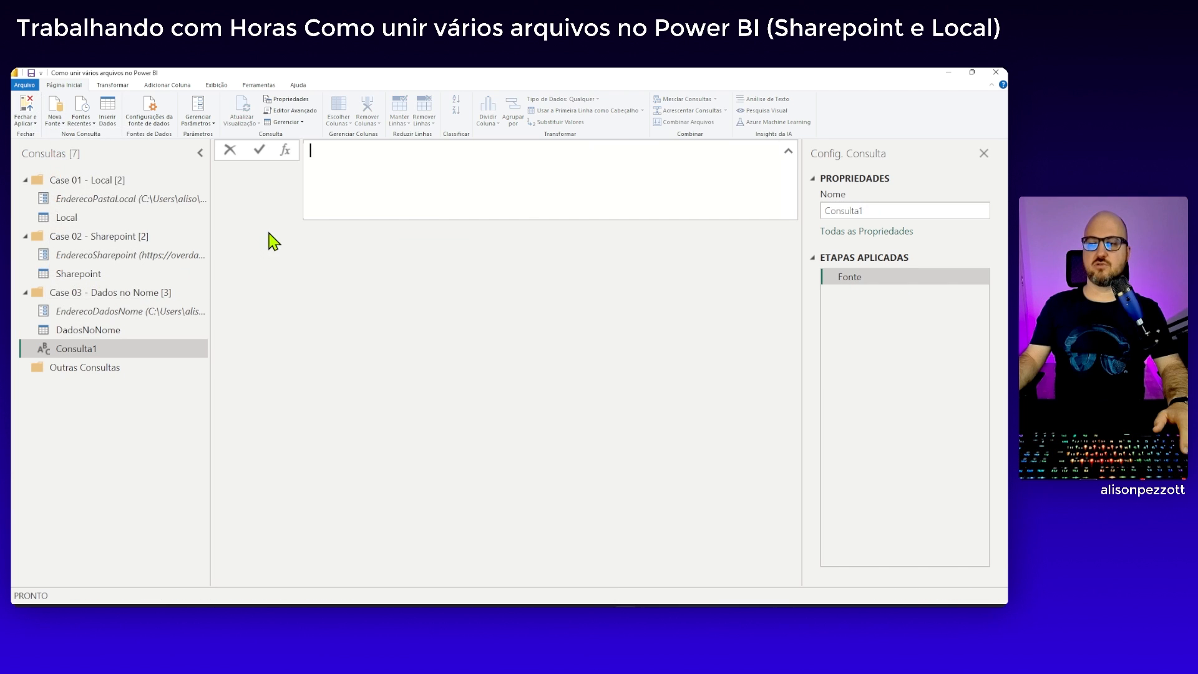
{"action": "left_click", "coordinate": [296, 111]}
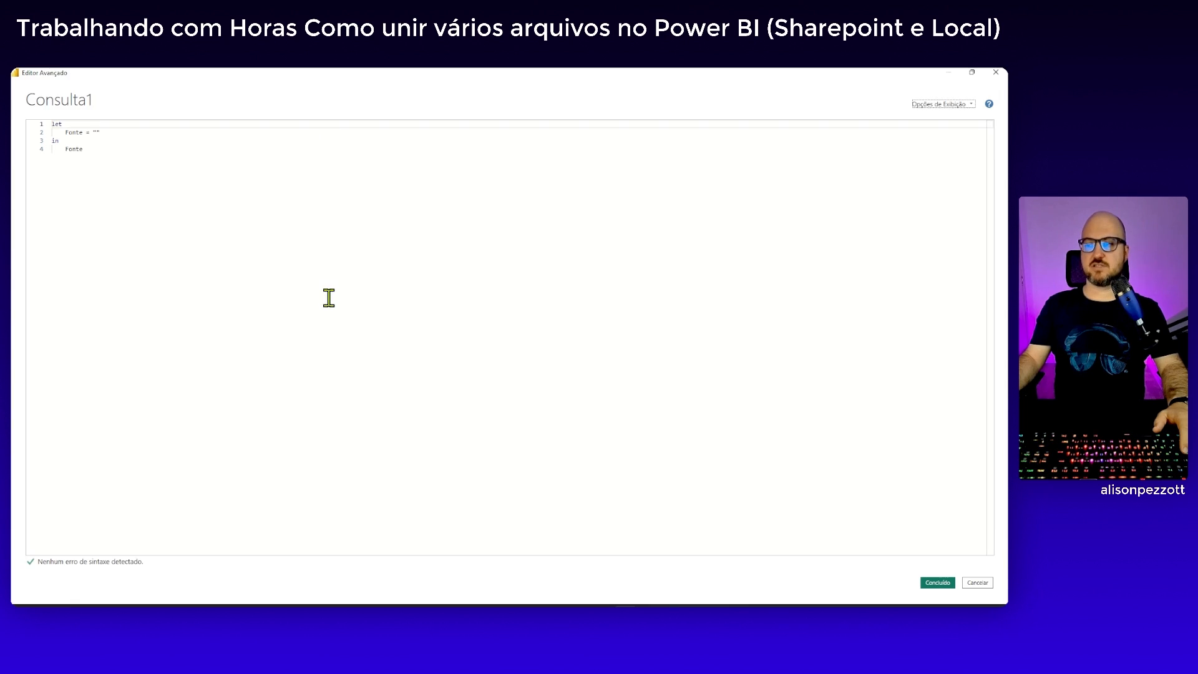
{"action": "key", "text": "ctrl+a"}
{"action": "key", "text": "ctrl+v"}
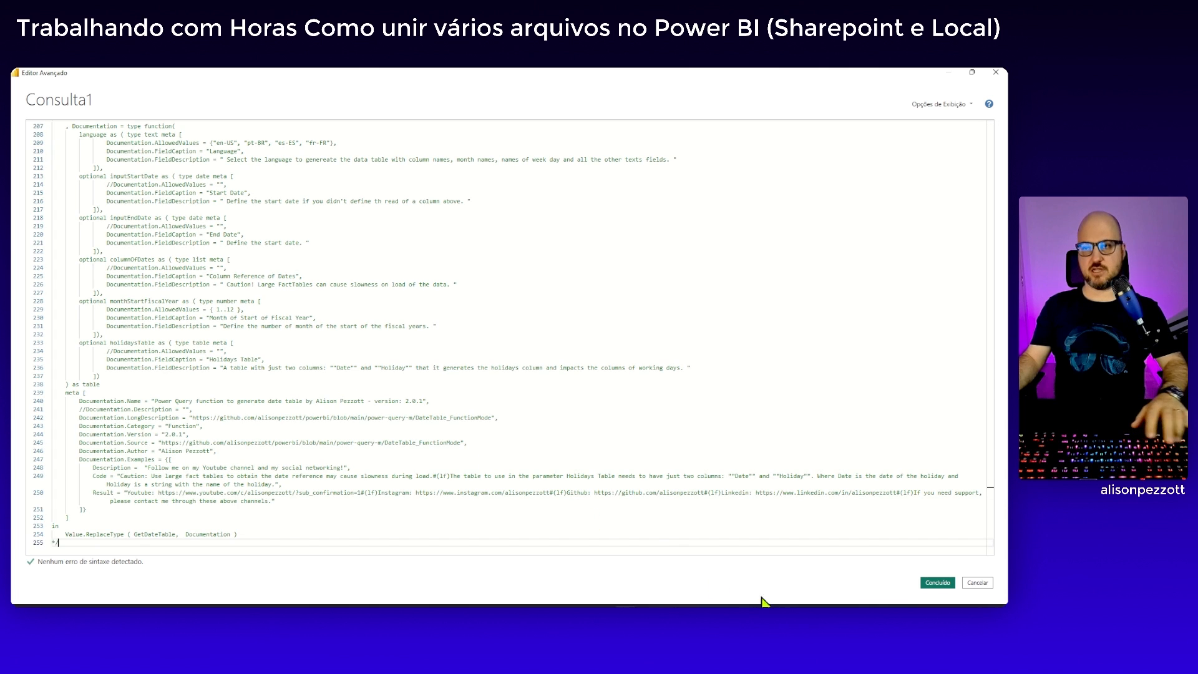
{"action": "left_click", "coordinate": [936, 583]}
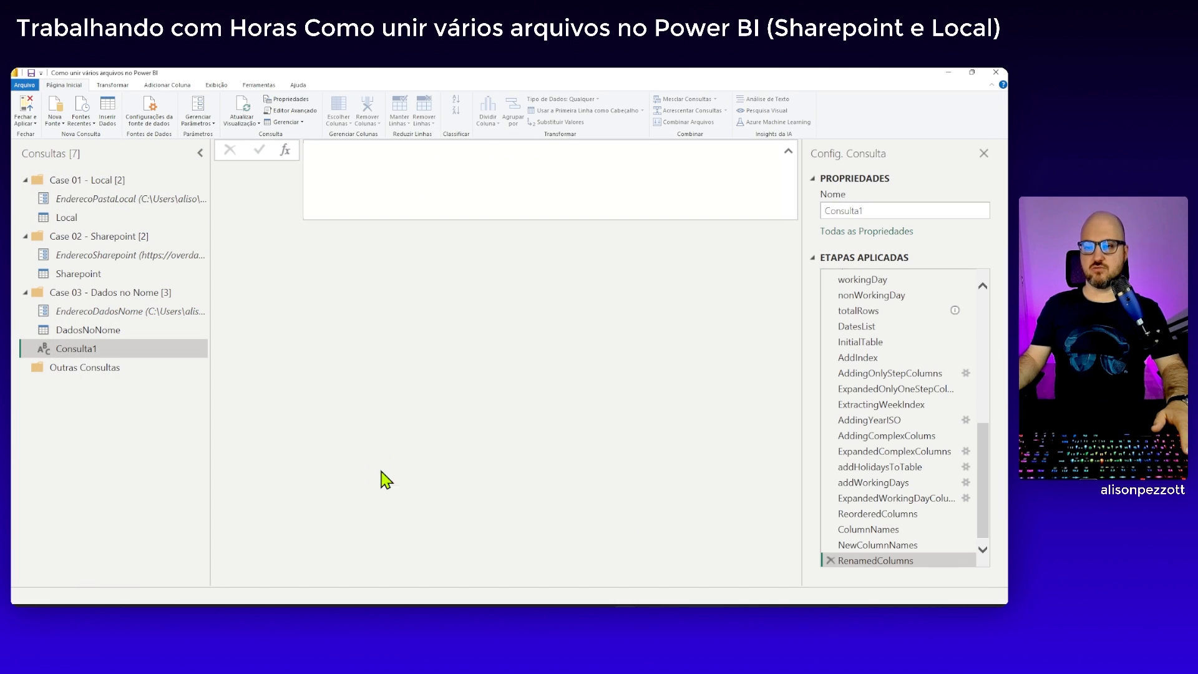
Rename the query Consulta1 to dCalendario
{"action": "double_click", "coordinate": [872, 212]}
{"action": "type", "text": "dCalr"}
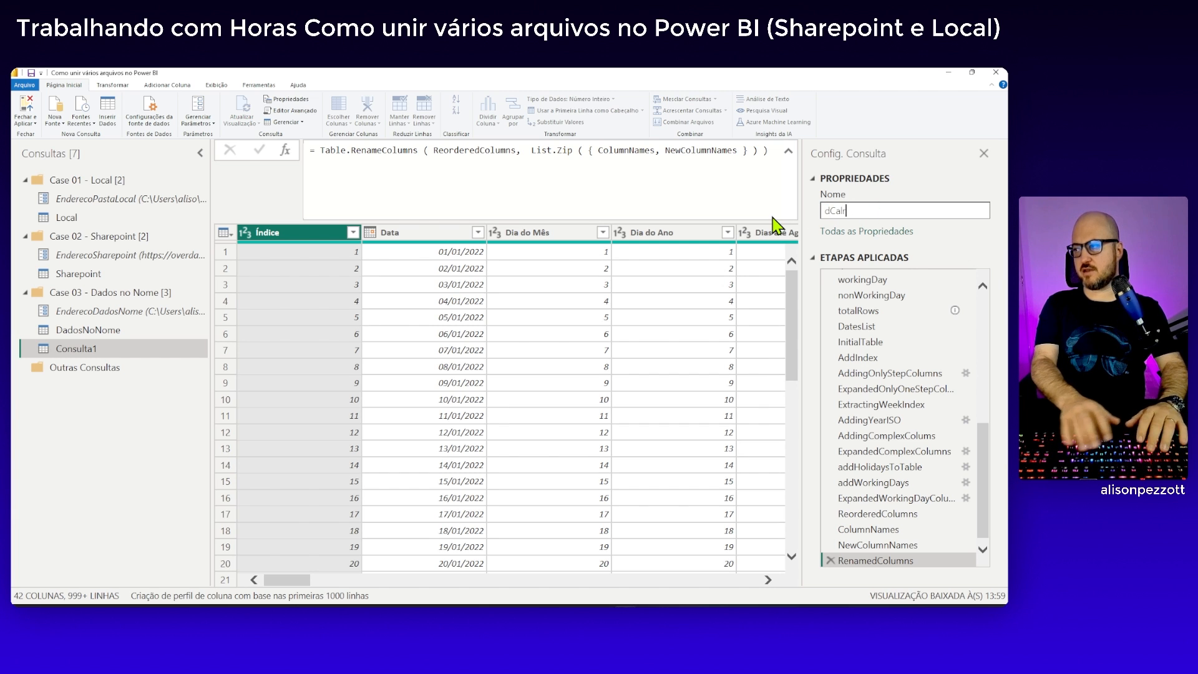
{"action": "type", "text": "n"}
{"action": "key", "text": "BackSpace"}
{"action": "key", "text": "BackSpace"}
{"action": "type", "text": "ena"}
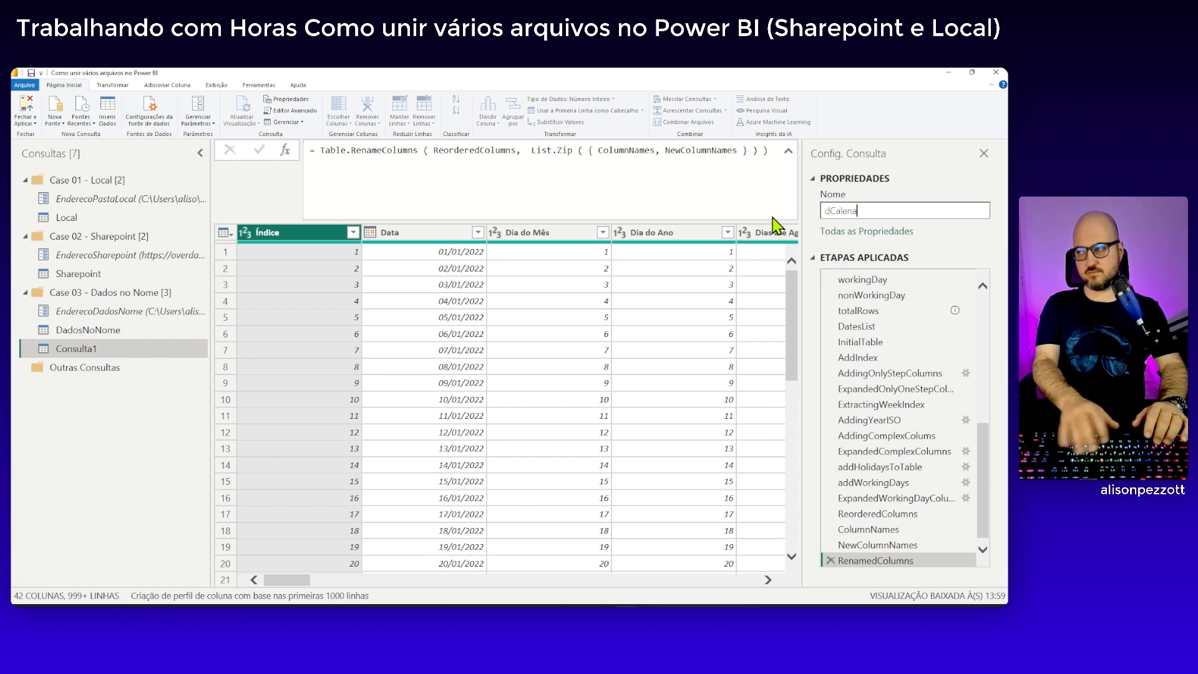
{"action": "key", "text": "BackSpace"}
{"action": "type", "text": "dario"}
{"action": "key", "text": "Return"}
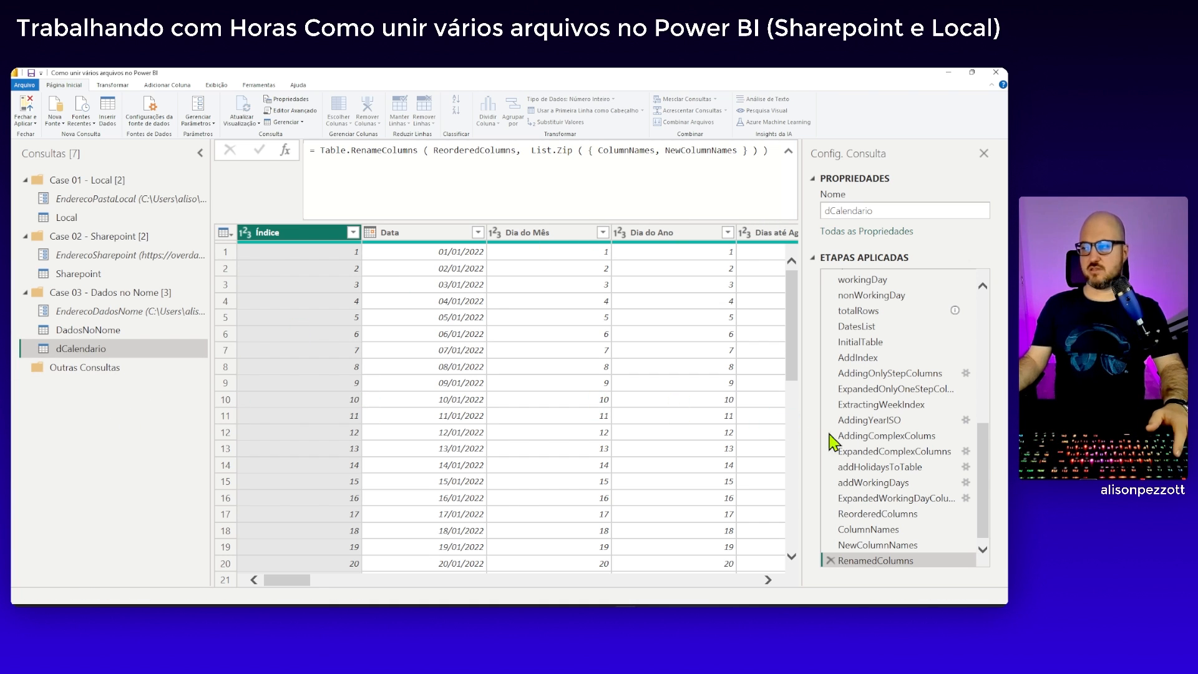
Check the inputStartDate step of dCalendario and set the inputEndDate step to 31/08/2023
{"action": "left_click_drag", "start_coordinate": [984, 460], "coordinate": [991, 319]}
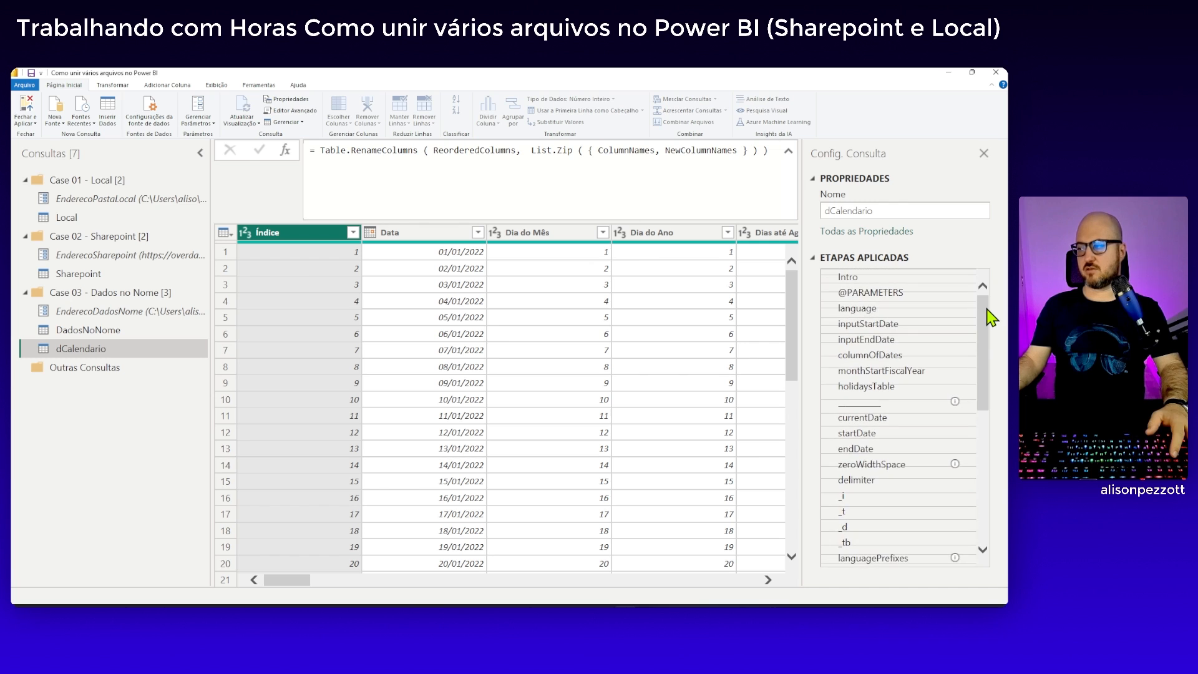
{"action": "left_click", "coordinate": [880, 325]}
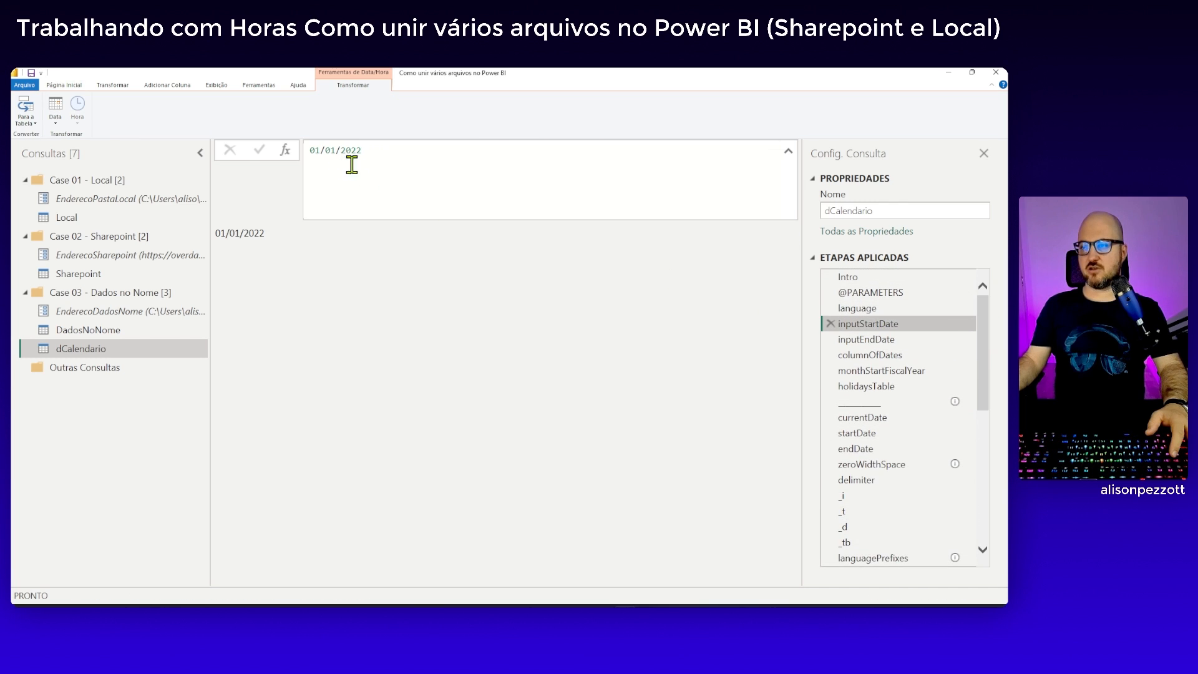
{"action": "left_click", "coordinate": [864, 339]}
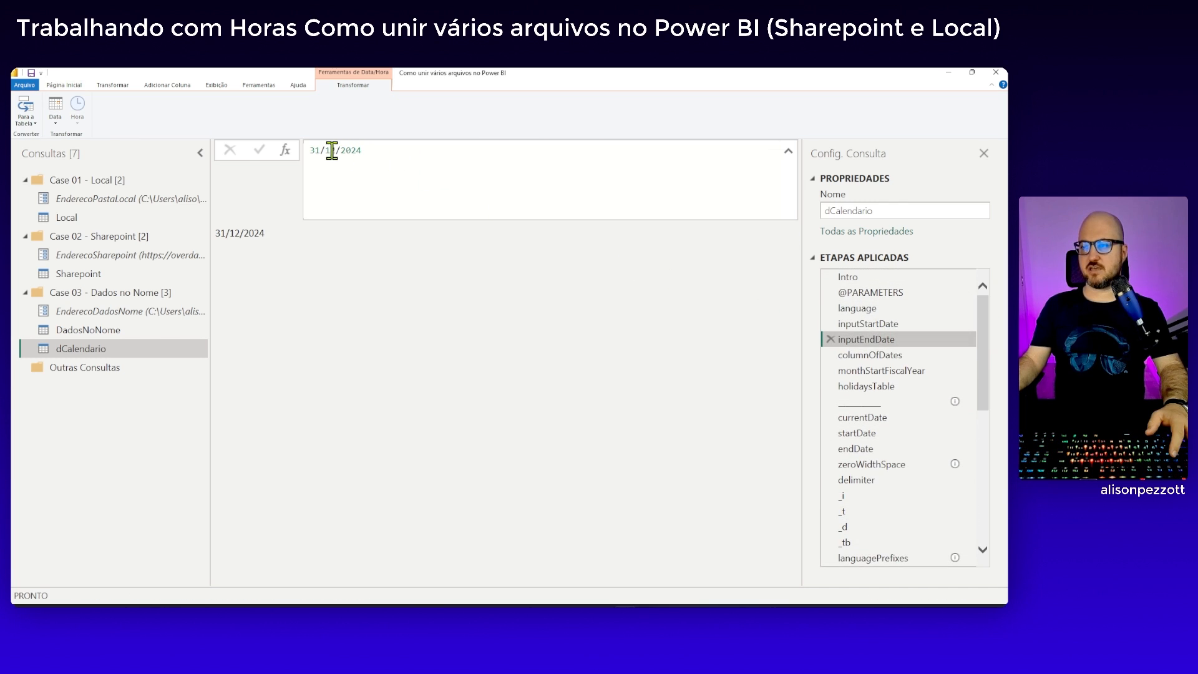
{"action": "left_click_drag", "start_coordinate": [326, 150], "coordinate": [334, 150]}
{"action": "type", "text": "08"}
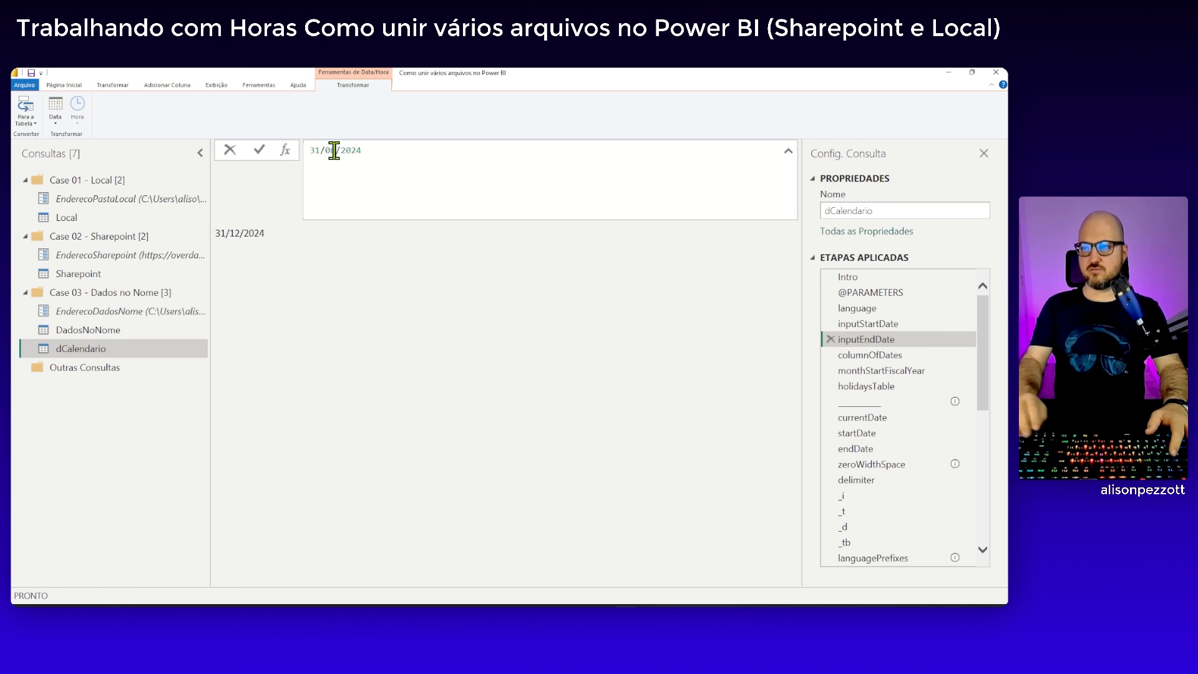
{"action": "left_click", "coordinate": [412, 152]}
{"action": "key", "text": "BackSpace"}
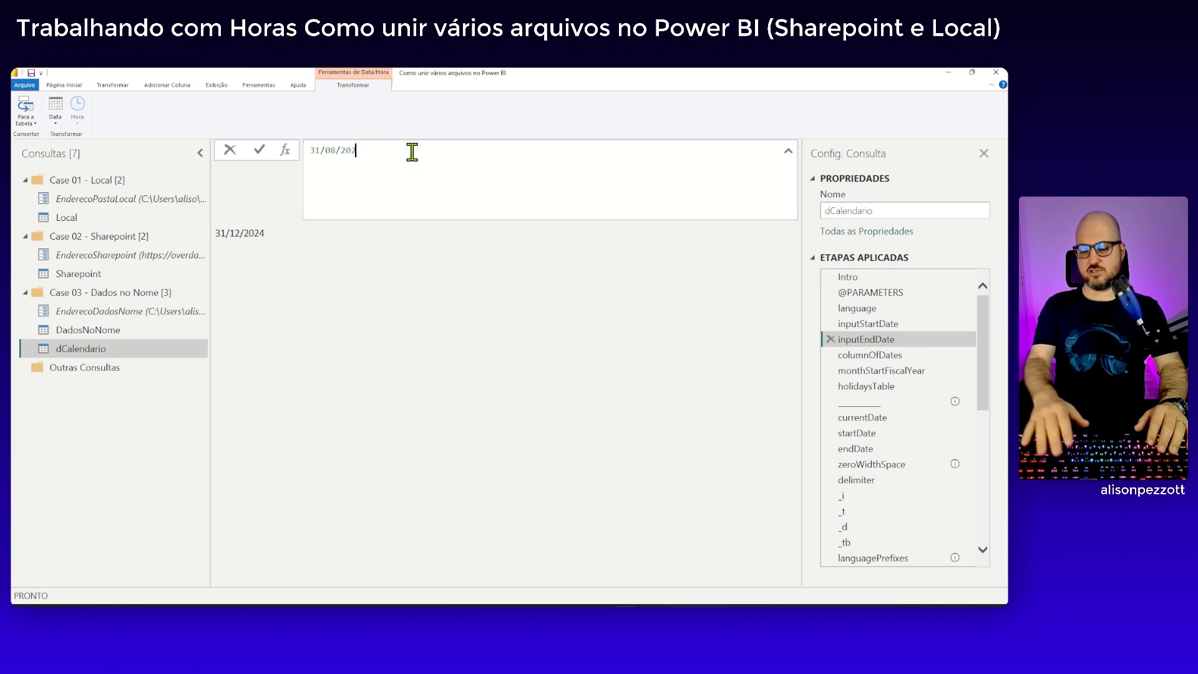
{"action": "type", "text": "3"}
{"action": "left_click", "coordinate": [259, 149]}
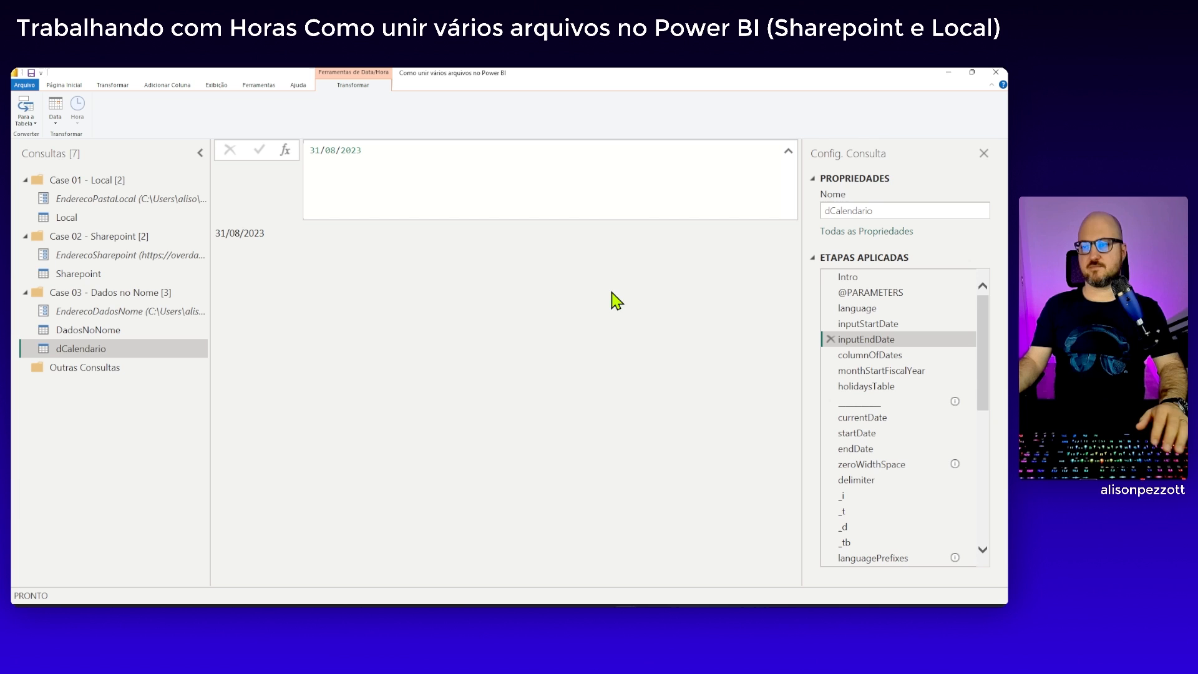
Reload the final result of the dCalendario query, then close the query editor and apply all changes
{"action": "left_click", "coordinate": [87, 331]}
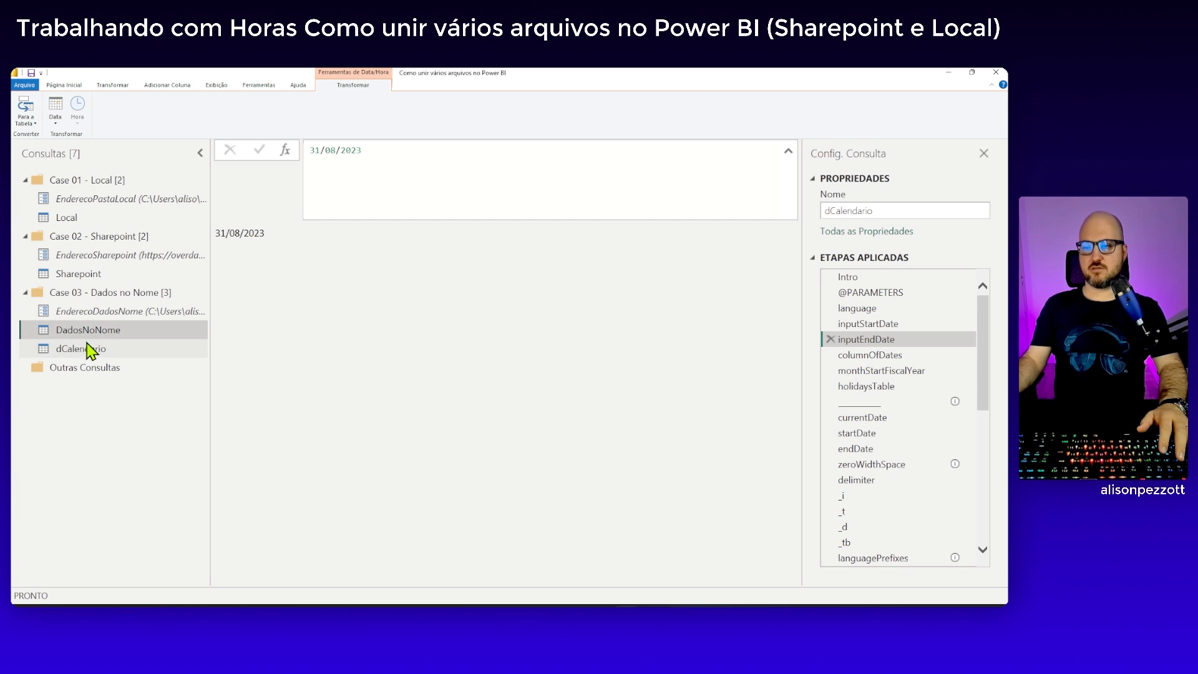
{"action": "left_click", "coordinate": [86, 351]}
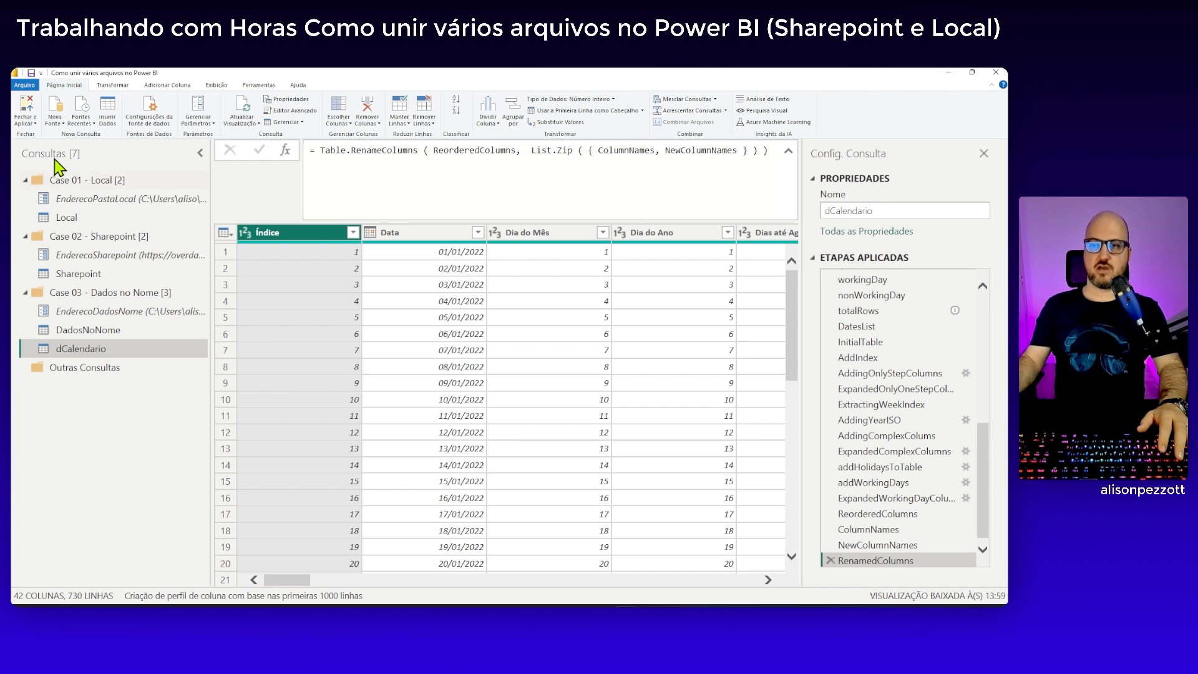
{"action": "left_click", "coordinate": [35, 124]}
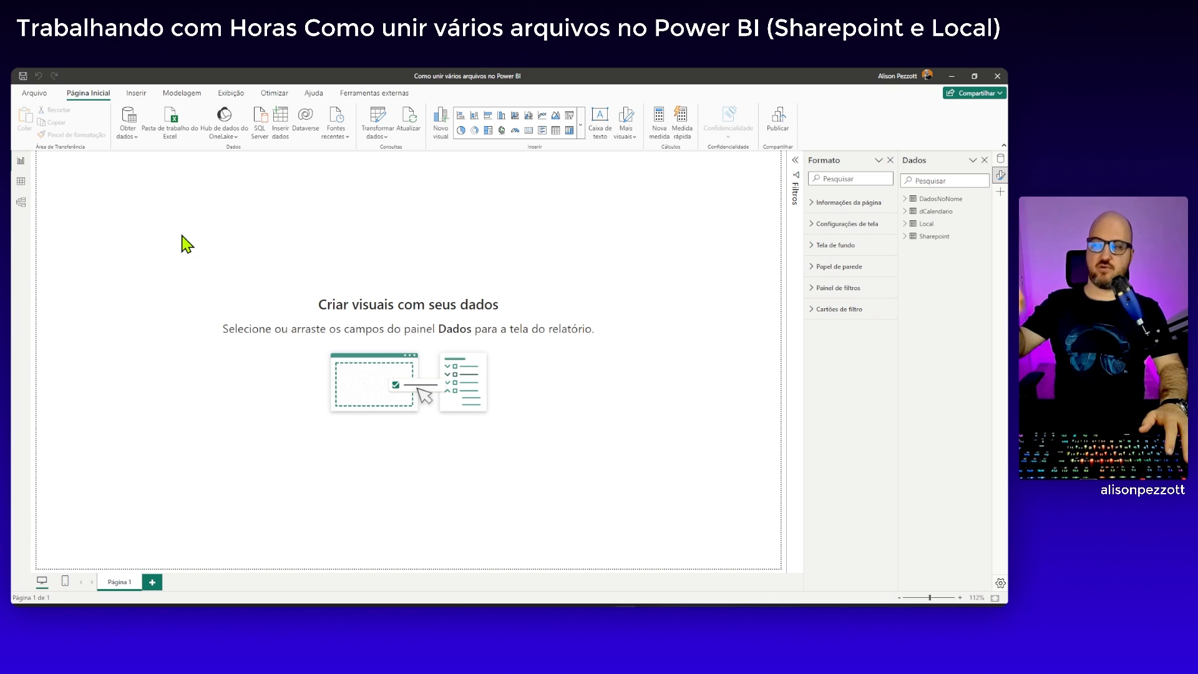
In the model view, arrange the DadosNoNome, Local and Sharepoint tables in a row below dCalendario
{"action": "left_click", "coordinate": [21, 203]}
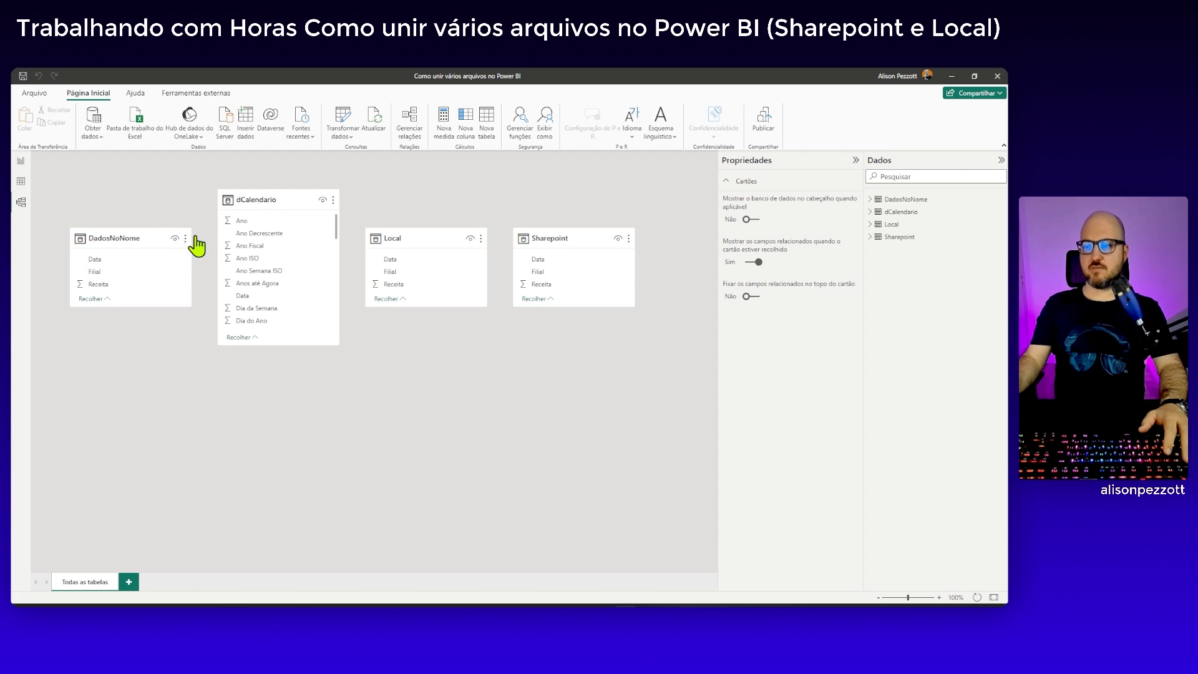
{"action": "left_click_drag", "start_coordinate": [119, 284], "coordinate": [127, 442]}
{"action": "left_click_drag", "start_coordinate": [416, 252], "coordinate": [319, 412]}
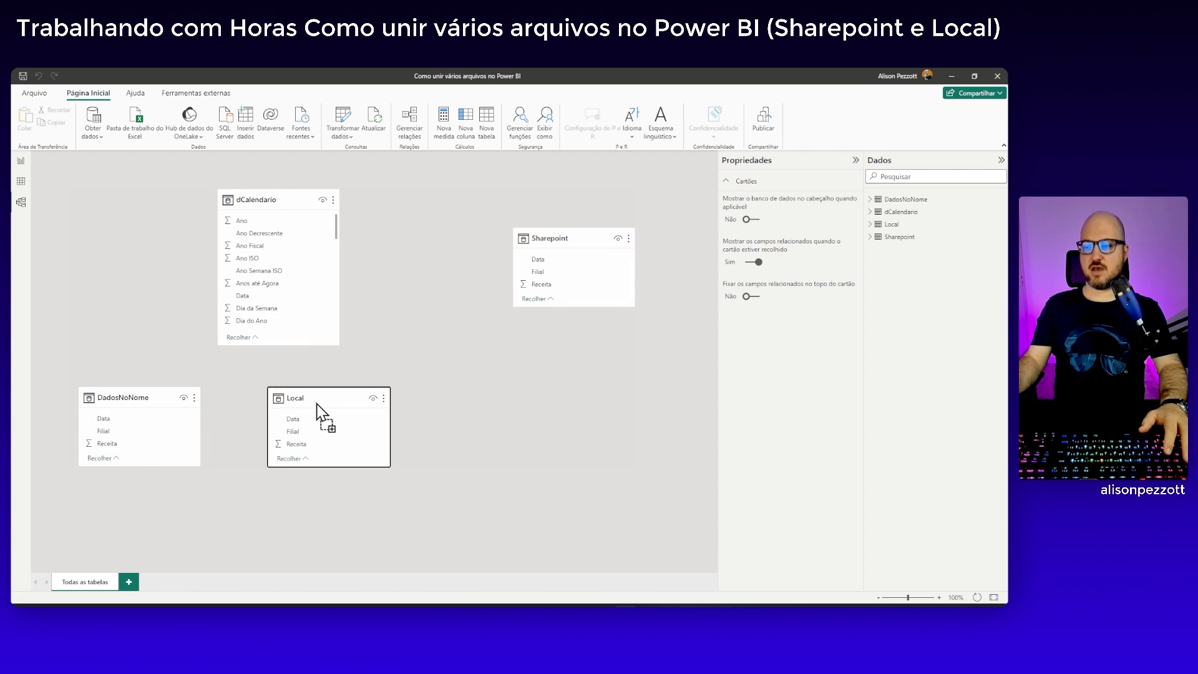
{"action": "left_click_drag", "start_coordinate": [556, 287], "coordinate": [499, 400]}
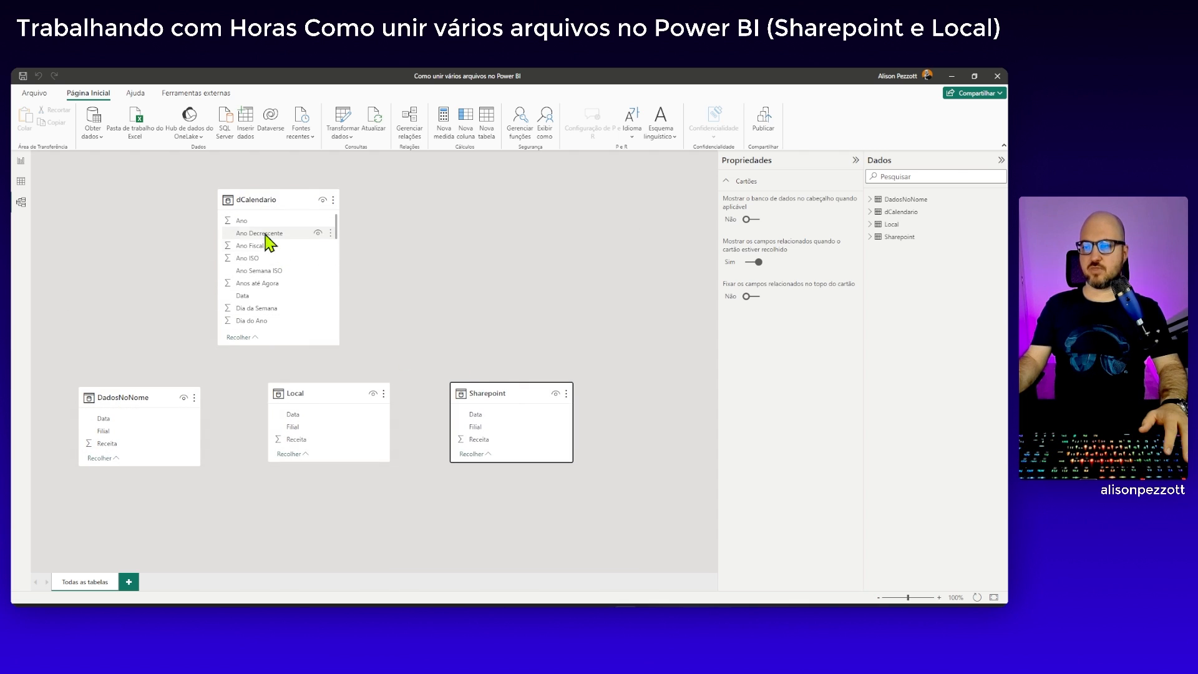
Relate the Data column of dCalendario to the Data column of DadosNoNome, Local and Sharepoint
{"action": "left_click_drag", "start_coordinate": [248, 297], "coordinate": [138, 429]}
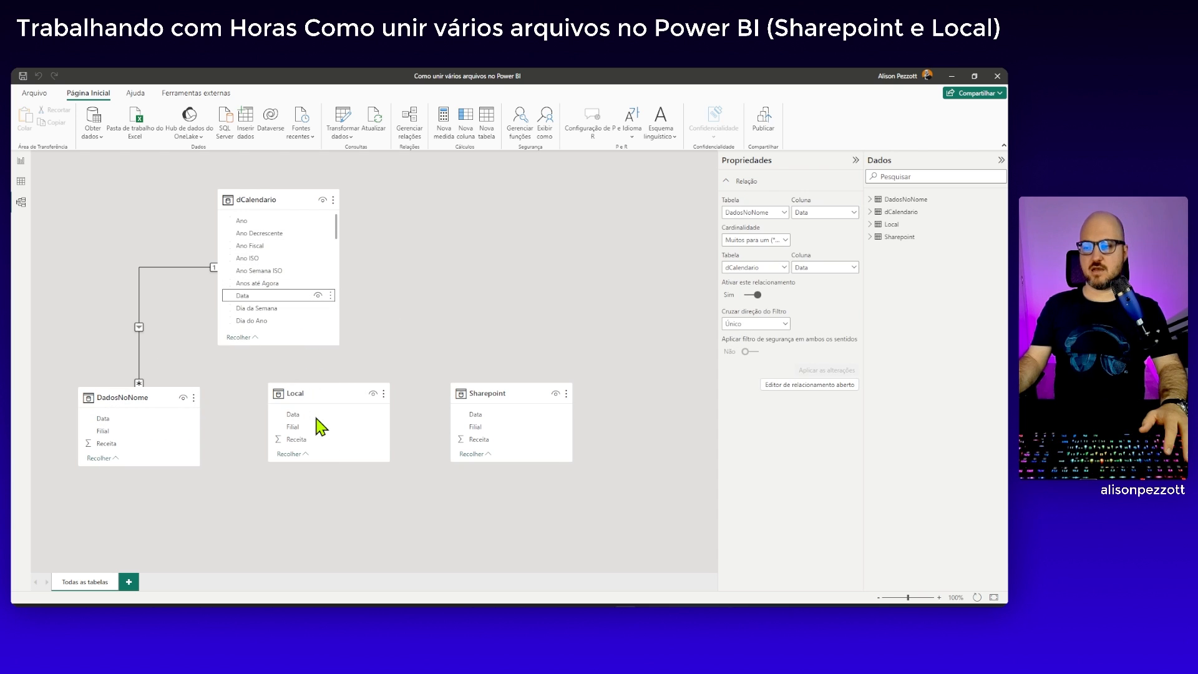
{"action": "left_click_drag", "start_coordinate": [316, 417], "coordinate": [492, 418]}
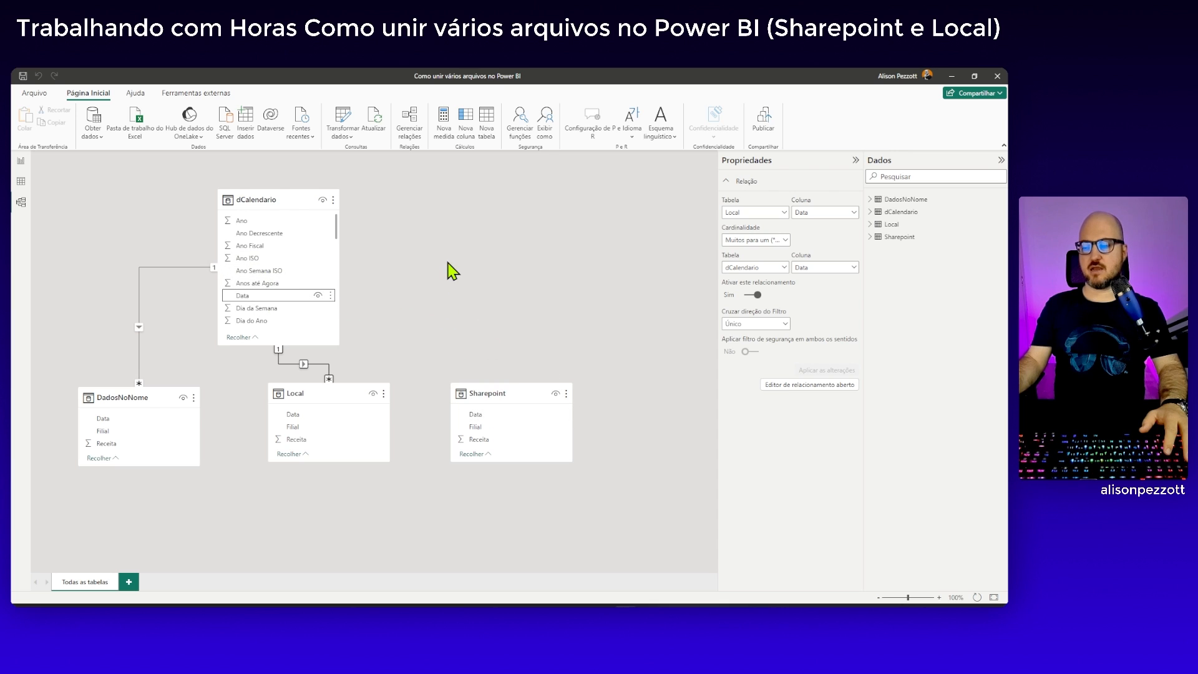
{"action": "left_click", "coordinate": [437, 231]}
Mark dCalendario as a date table, using Data as its date column
{"action": "left_click", "coordinate": [333, 199]}
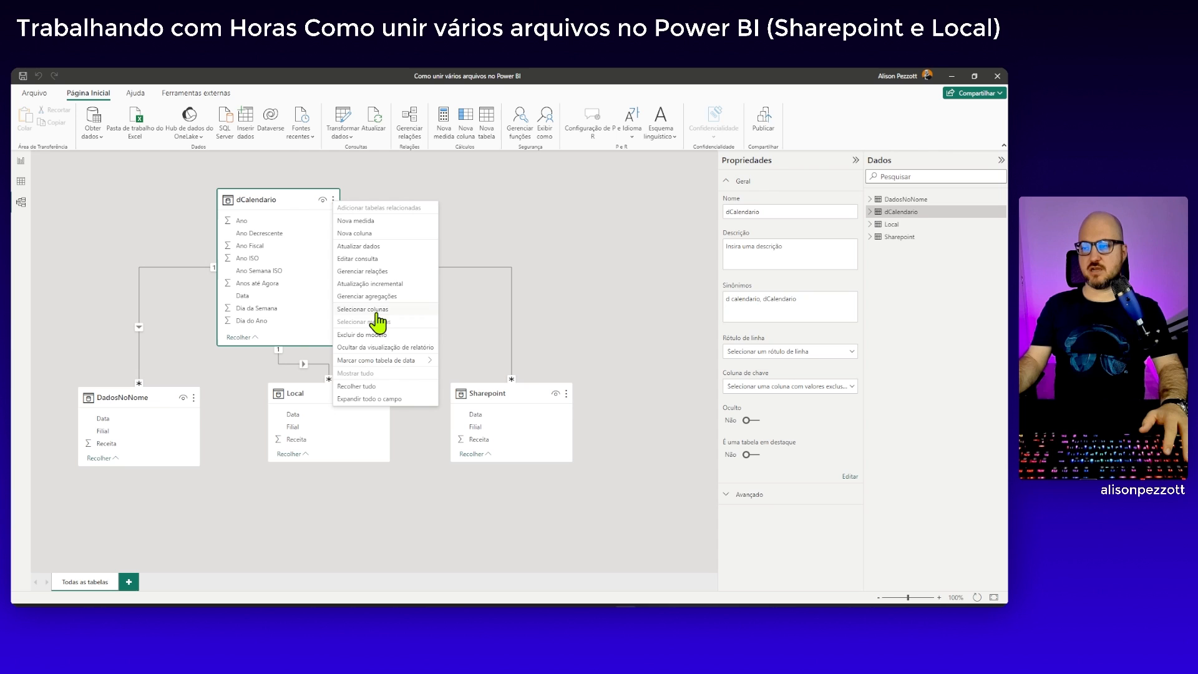
{"action": "mouse_move", "coordinate": [384, 360]}
{"action": "left_click", "coordinate": [470, 362]}
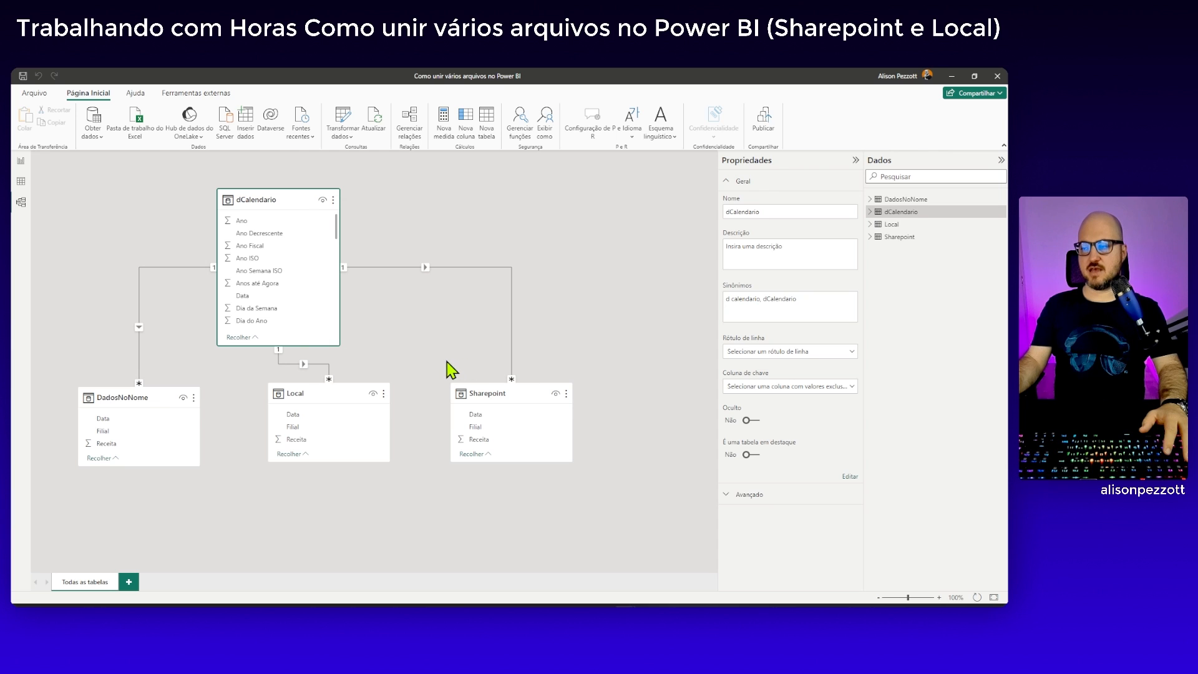
{"action": "left_click", "coordinate": [440, 326]}
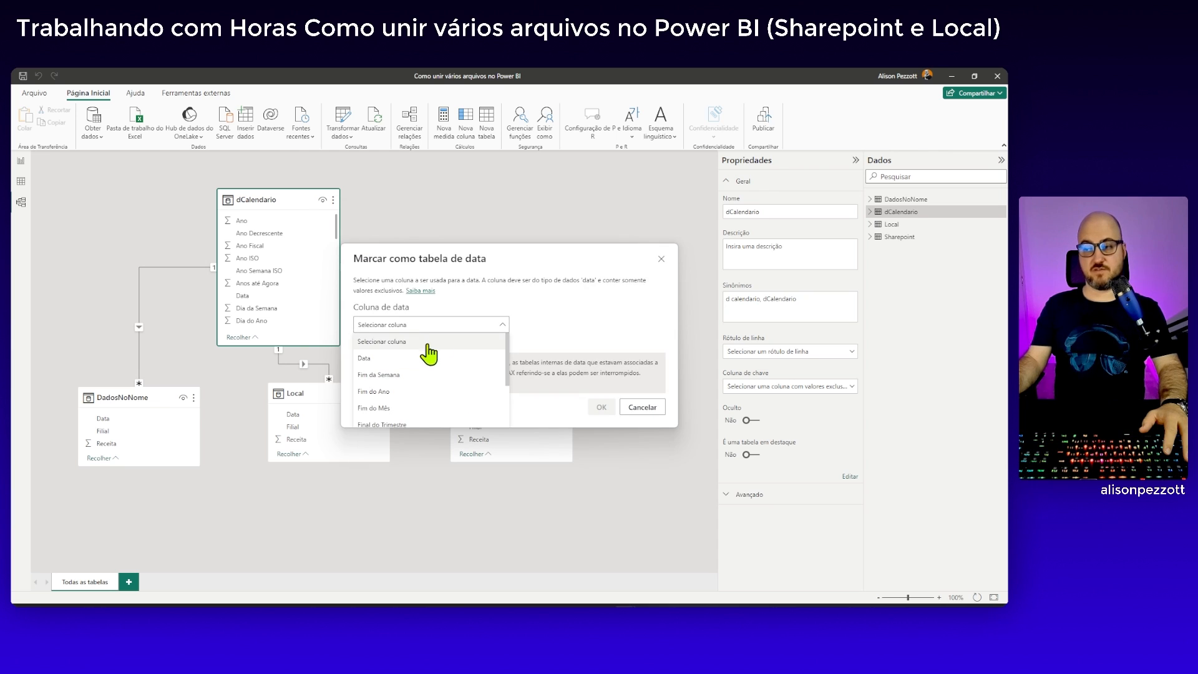
{"action": "left_click", "coordinate": [428, 349]}
{"action": "left_click", "coordinate": [601, 407]}
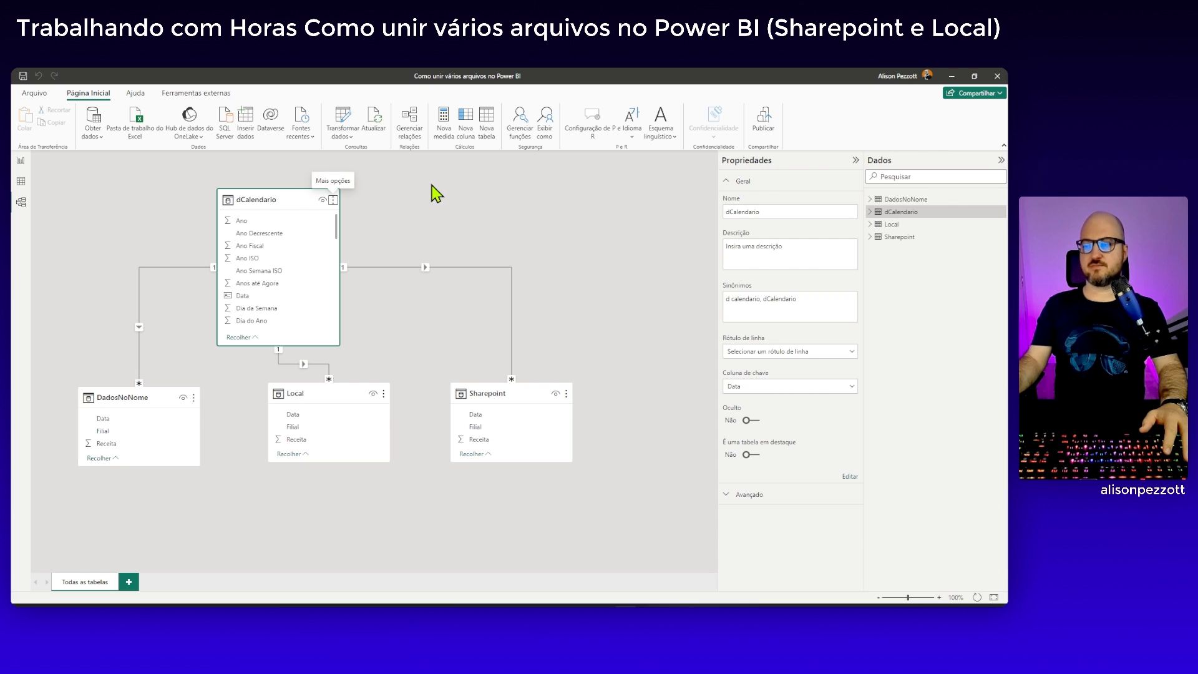
Insert a matrix visual on the report page Página 1 and enlarge it across the middle of the canvas
{"action": "left_click", "coordinate": [21, 161]}
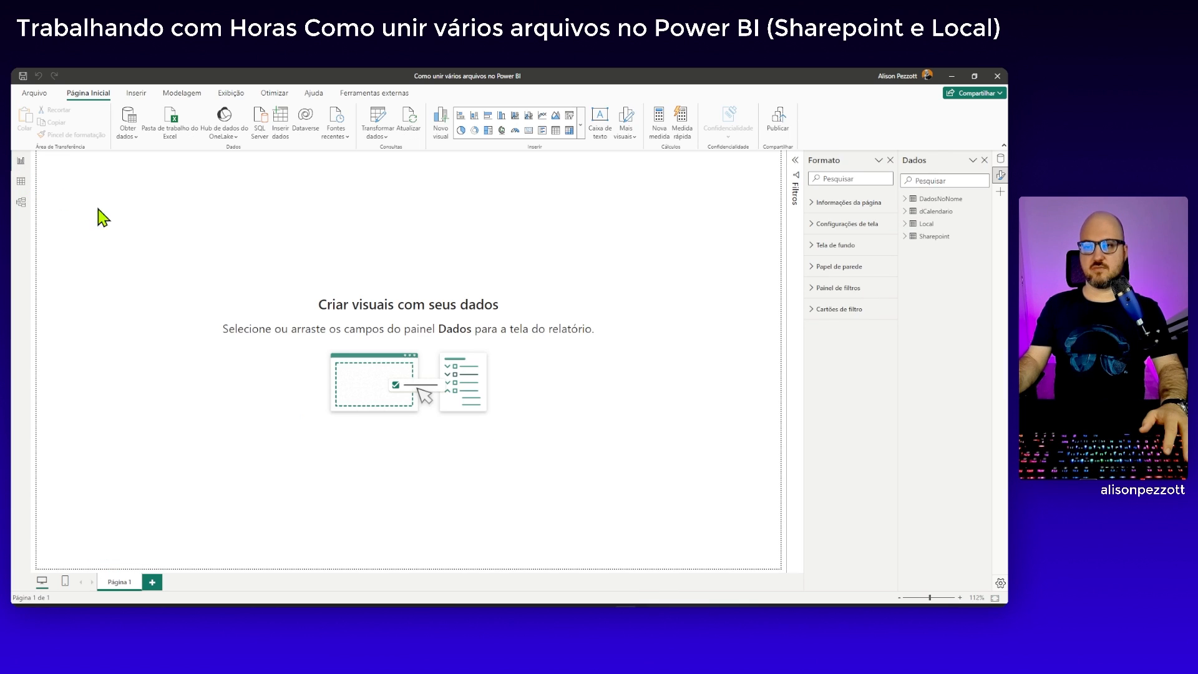
{"action": "left_click", "coordinate": [569, 130]}
{"action": "left_click_drag", "start_coordinate": [171, 281], "coordinate": [569, 474]}
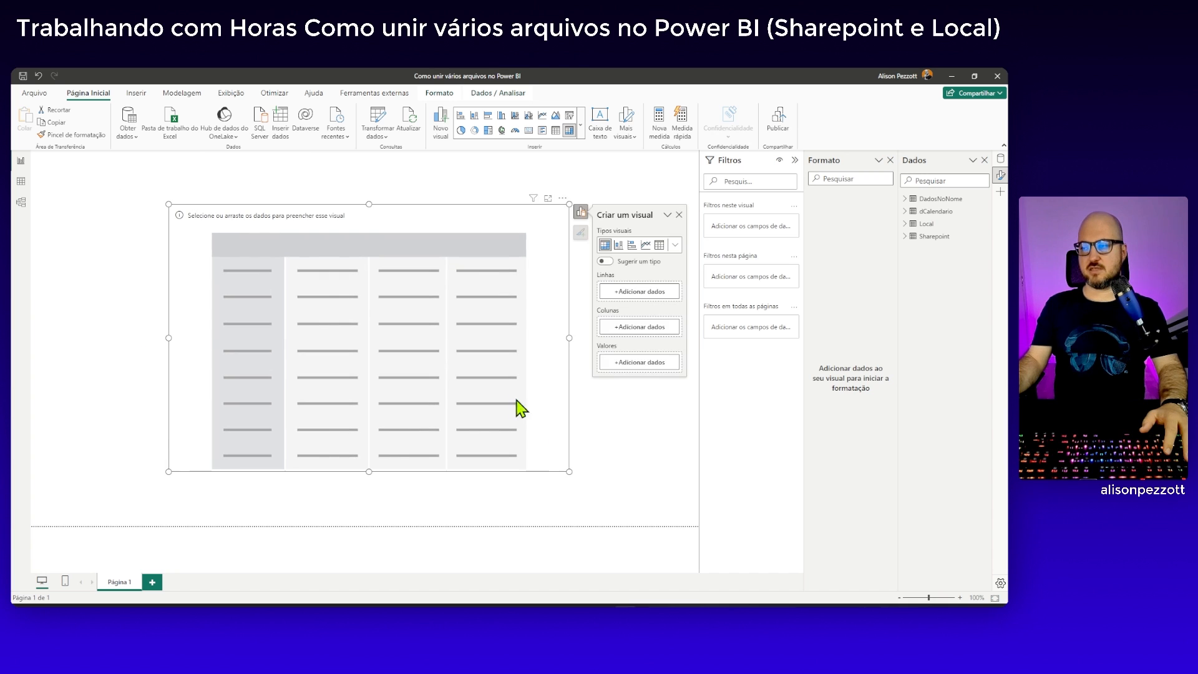
{"action": "left_click", "coordinate": [509, 393]}
Add Ano and Nome do Mês from dCalendario to the matrix rows and expand every year to its months
{"action": "left_click", "coordinate": [640, 283]}
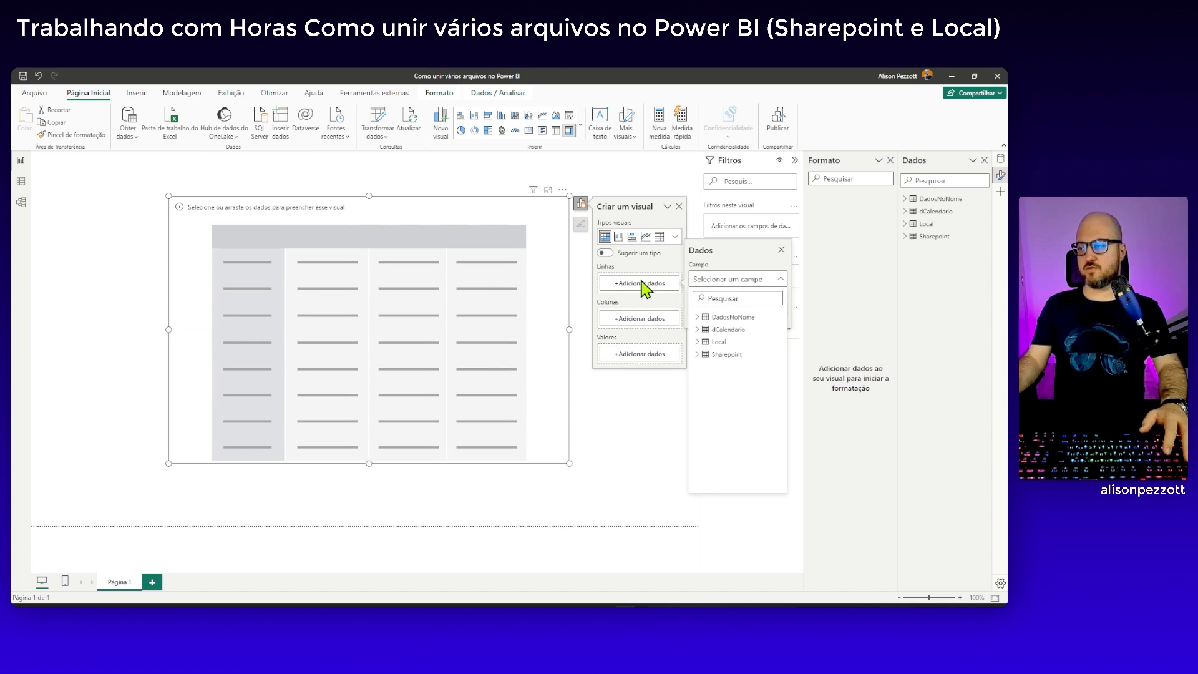
{"action": "left_click", "coordinate": [699, 329]}
{"action": "left_click", "coordinate": [723, 343]}
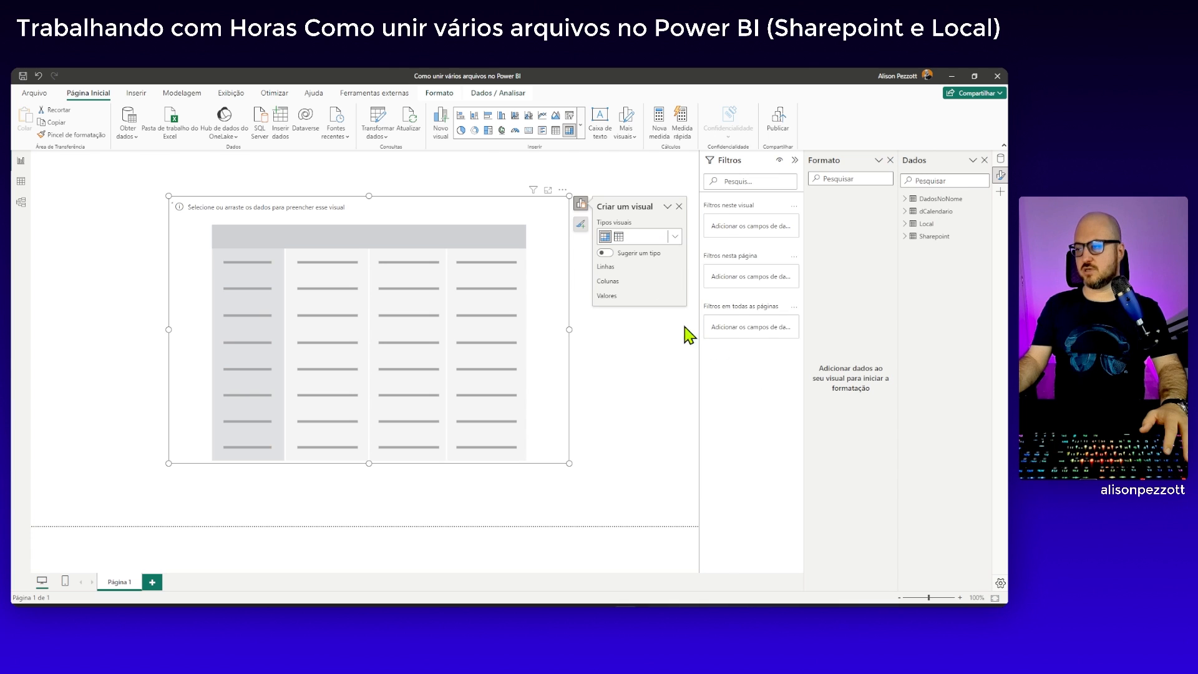
{"action": "left_click", "coordinate": [641, 301]}
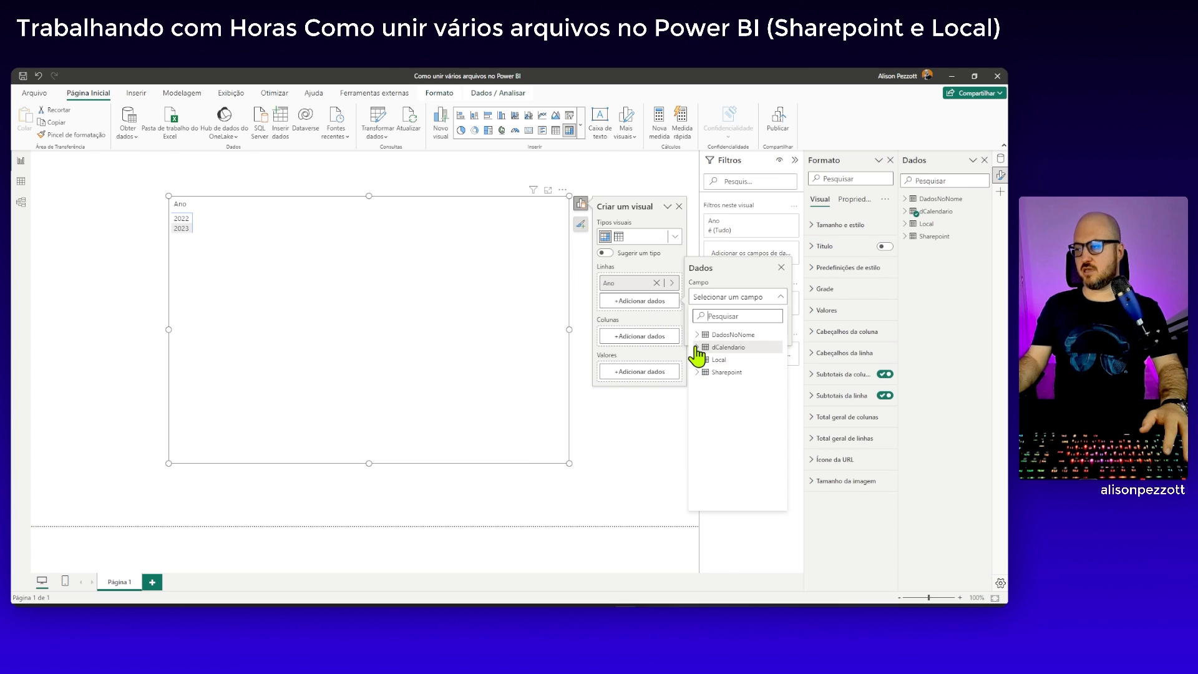
{"action": "scroll", "coordinate": [705, 370], "scroll_direction": "down", "scroll_amount": 5}
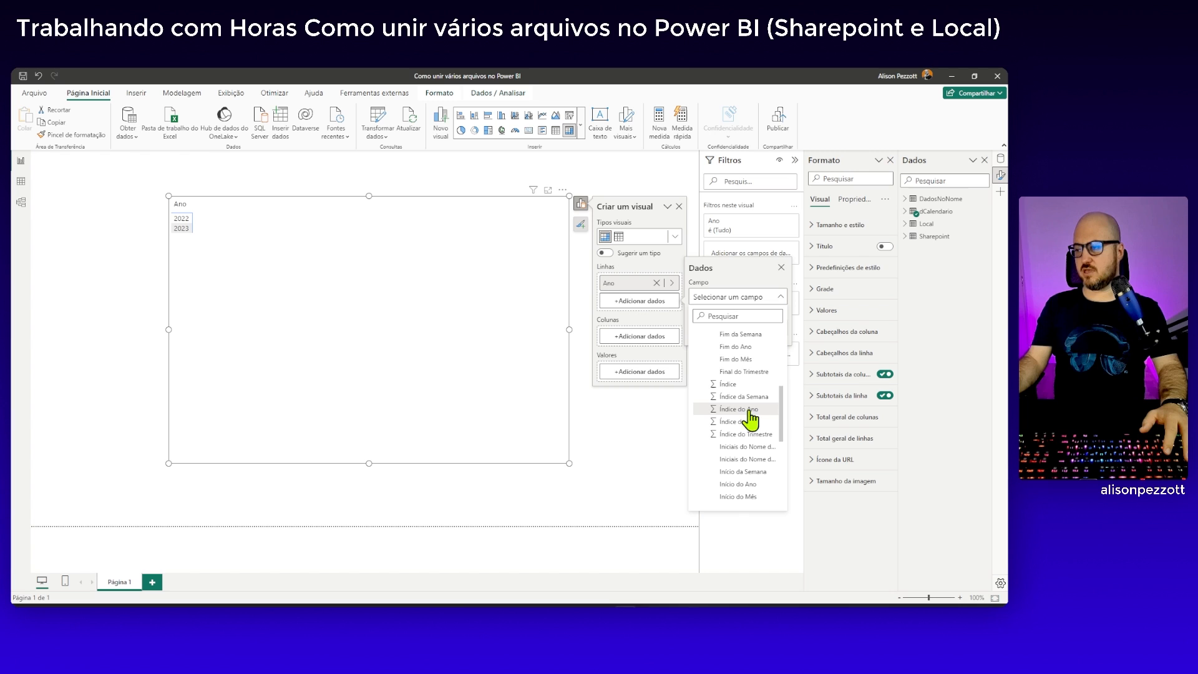
{"action": "scroll", "coordinate": [759, 439], "scroll_direction": "down", "scroll_amount": 3}
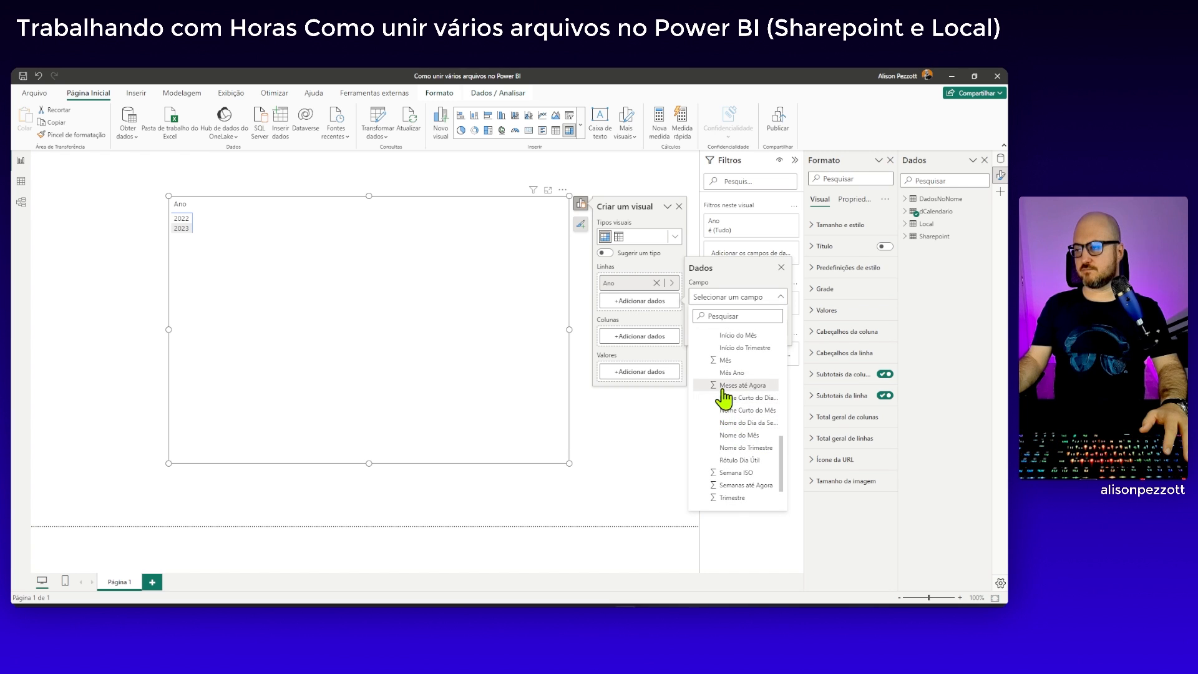
{"action": "left_click", "coordinate": [738, 436]}
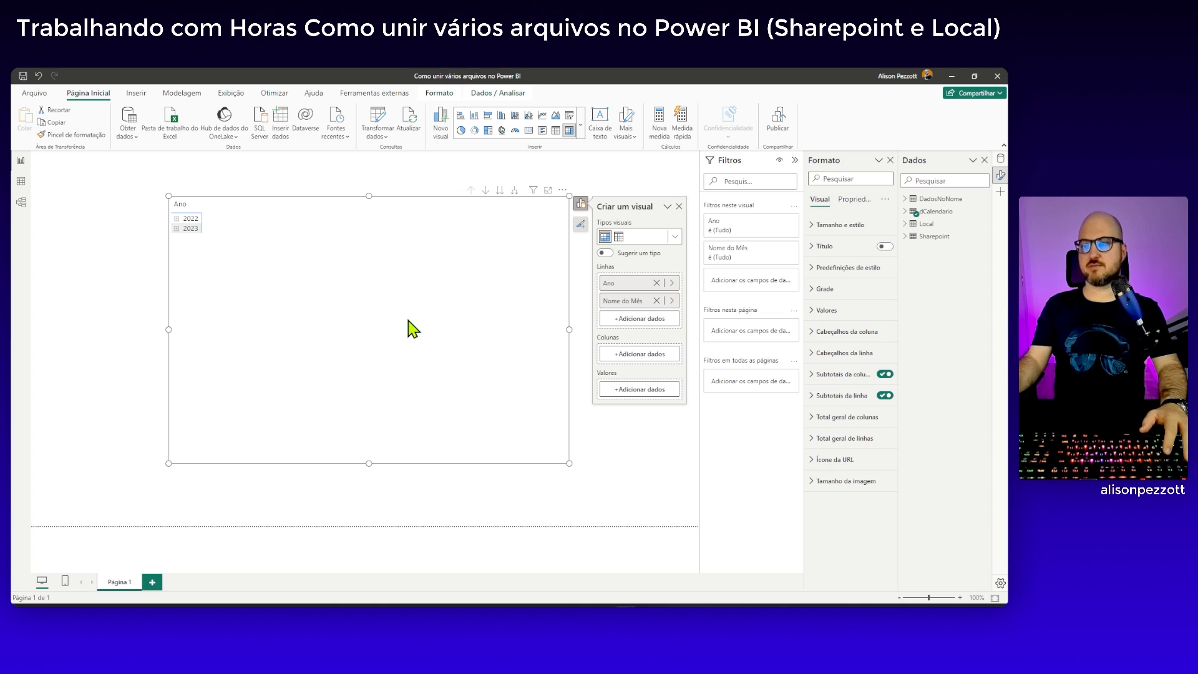
{"action": "left_click", "coordinate": [514, 190]}
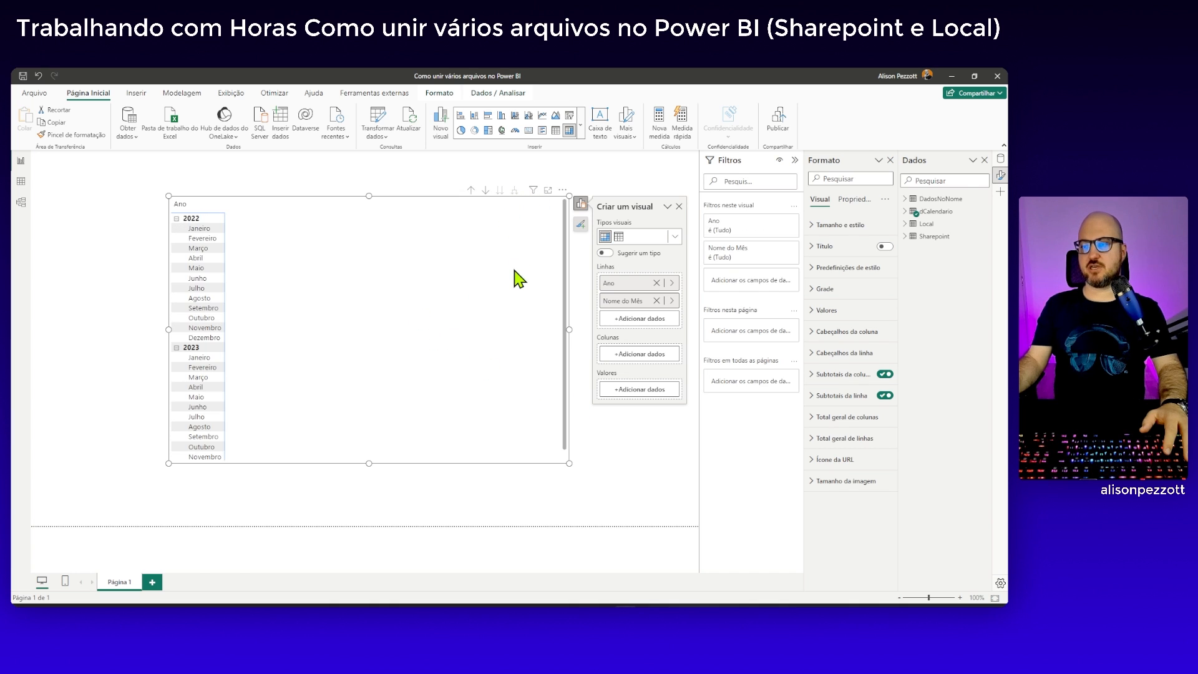
Make the matrix taller and set its global font size to 13
{"action": "left_click_drag", "start_coordinate": [369, 463], "coordinate": [372, 514]}
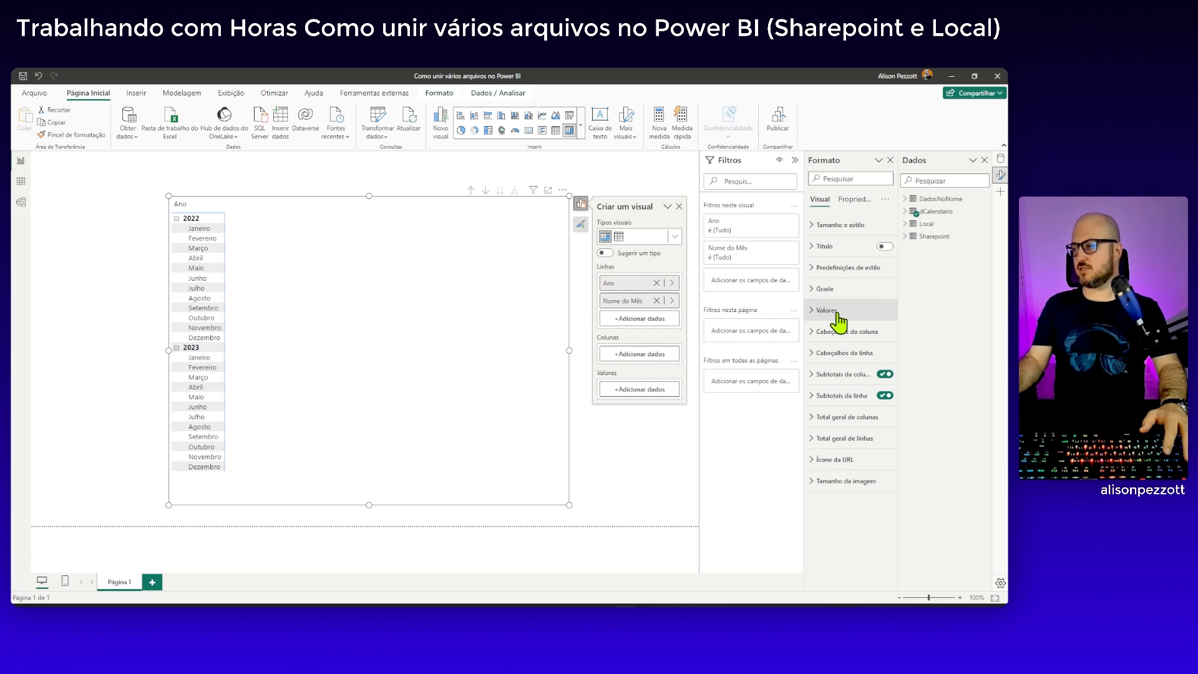
{"action": "left_click", "coordinate": [822, 290]}
{"action": "scroll", "coordinate": [839, 420], "scroll_direction": "down", "scroll_amount": 5}
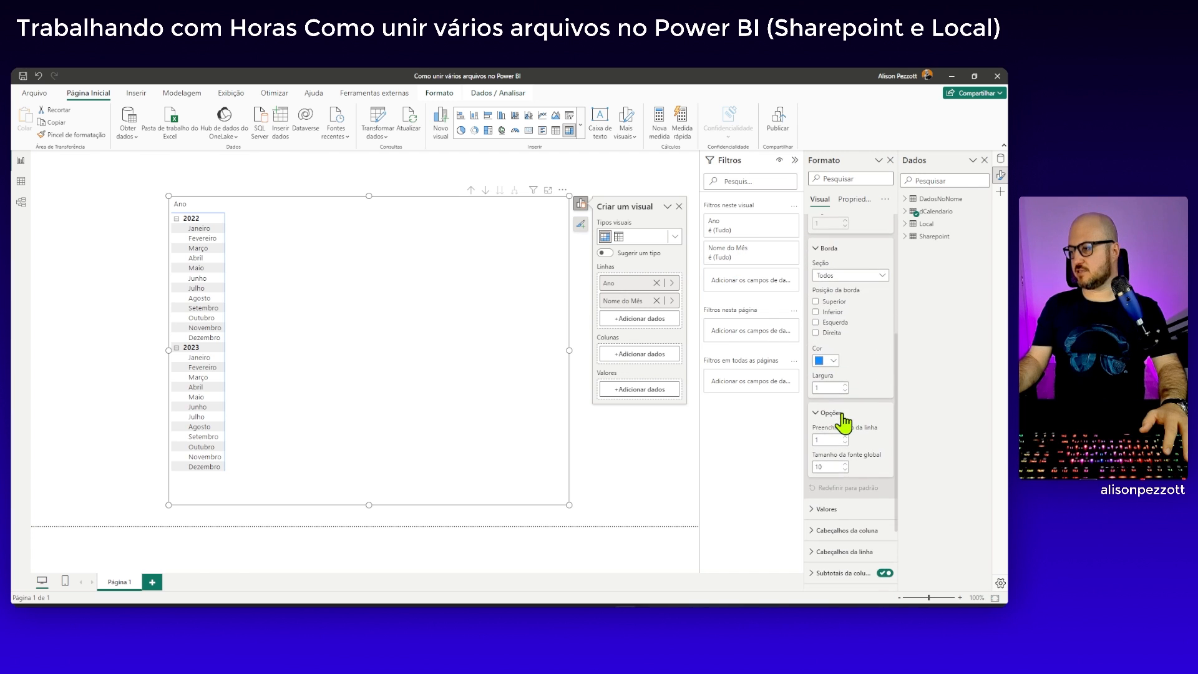
{"action": "type", "text": "13"}
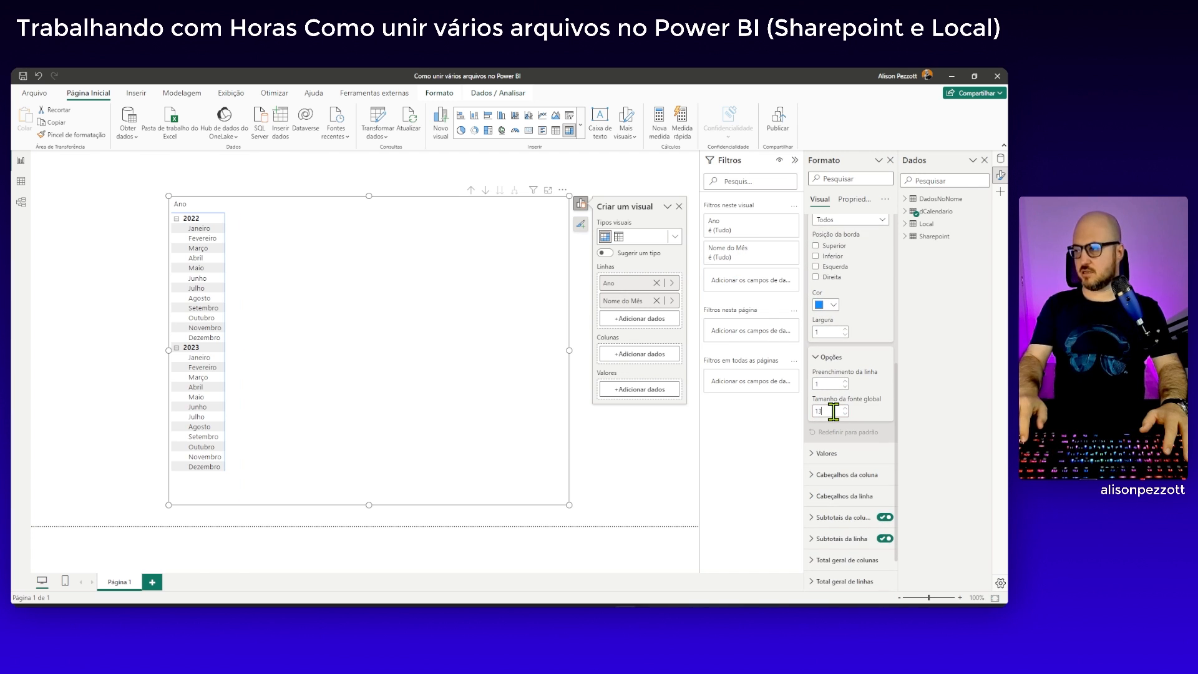
{"action": "left_click", "coordinate": [371, 204]}
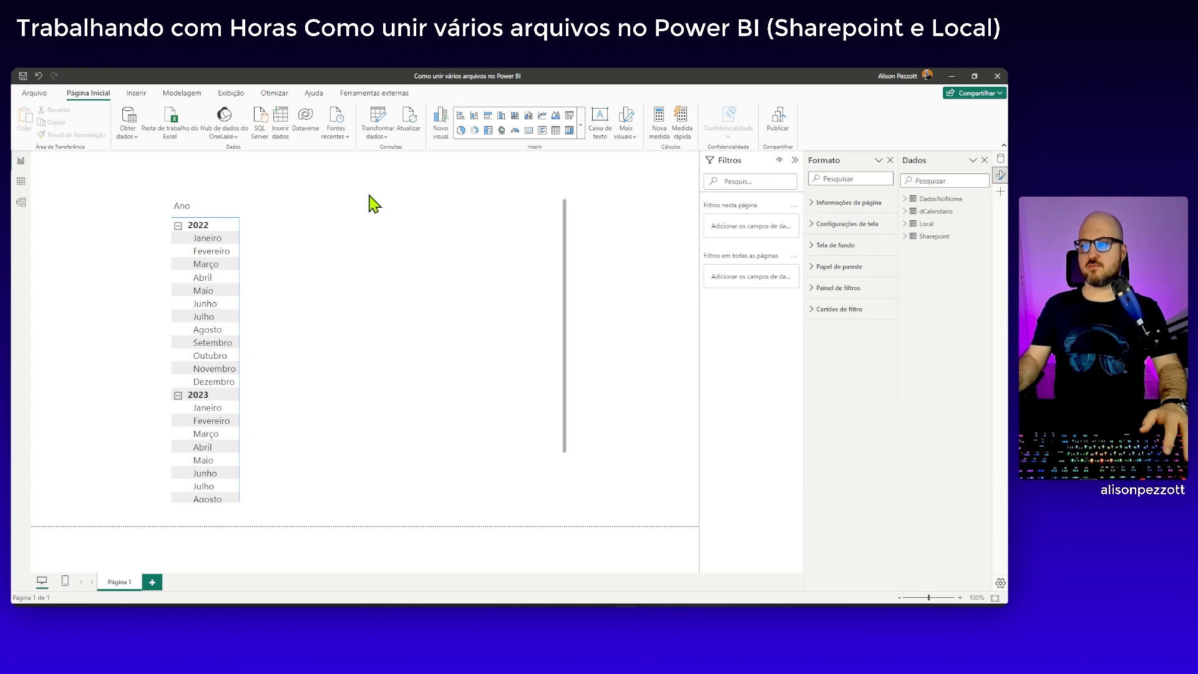
Add Receita from the Local table to the matrix values and extend the matrix upward to fit every month row
{"action": "left_click", "coordinate": [904, 199]}
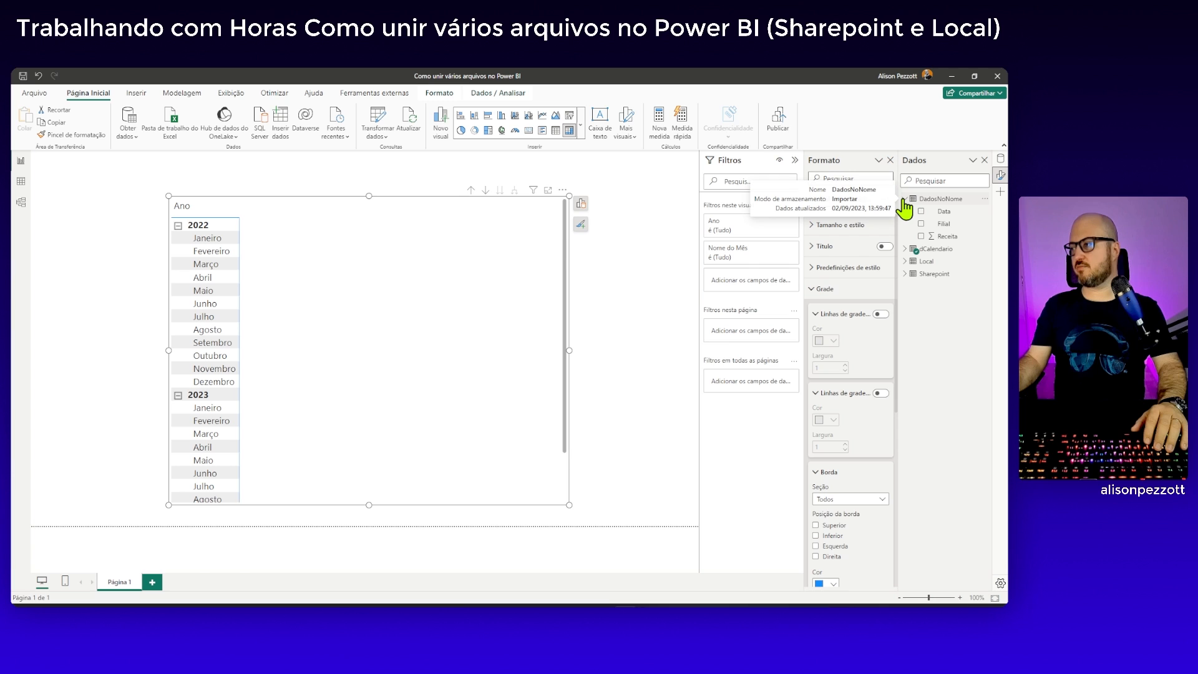
{"action": "left_click", "coordinate": [904, 200]}
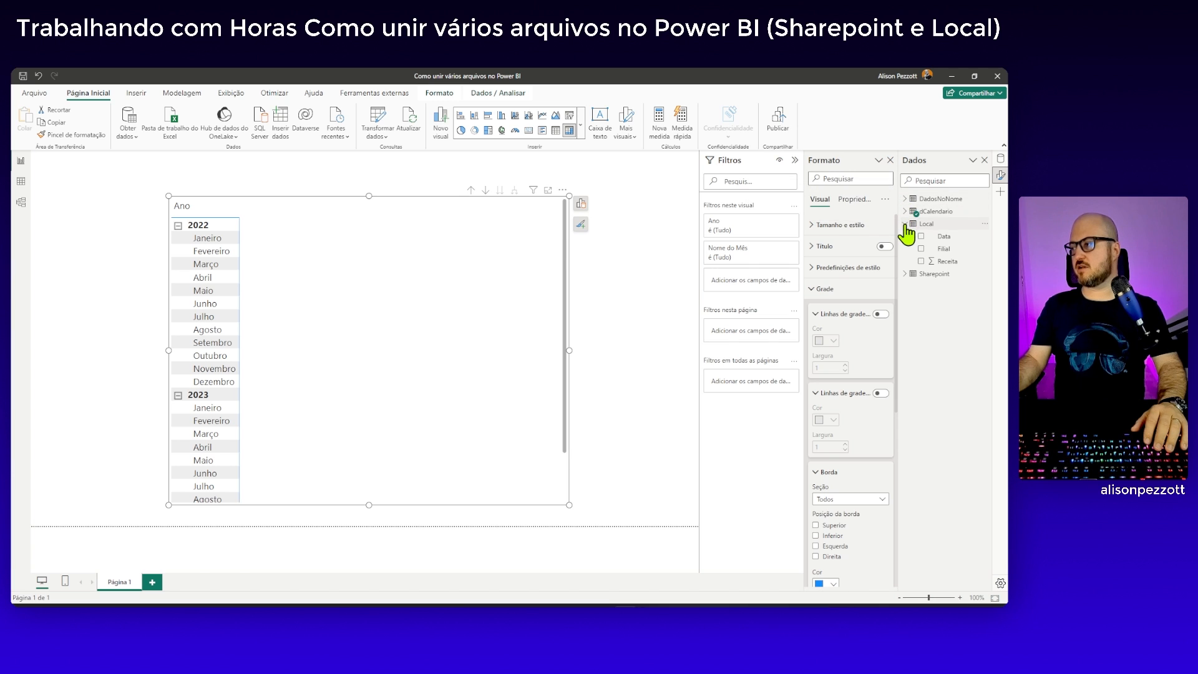
{"action": "left_click_drag", "start_coordinate": [951, 264], "coordinate": [484, 302]}
{"action": "scroll", "coordinate": [429, 383], "scroll_direction": "down", "scroll_amount": 1}
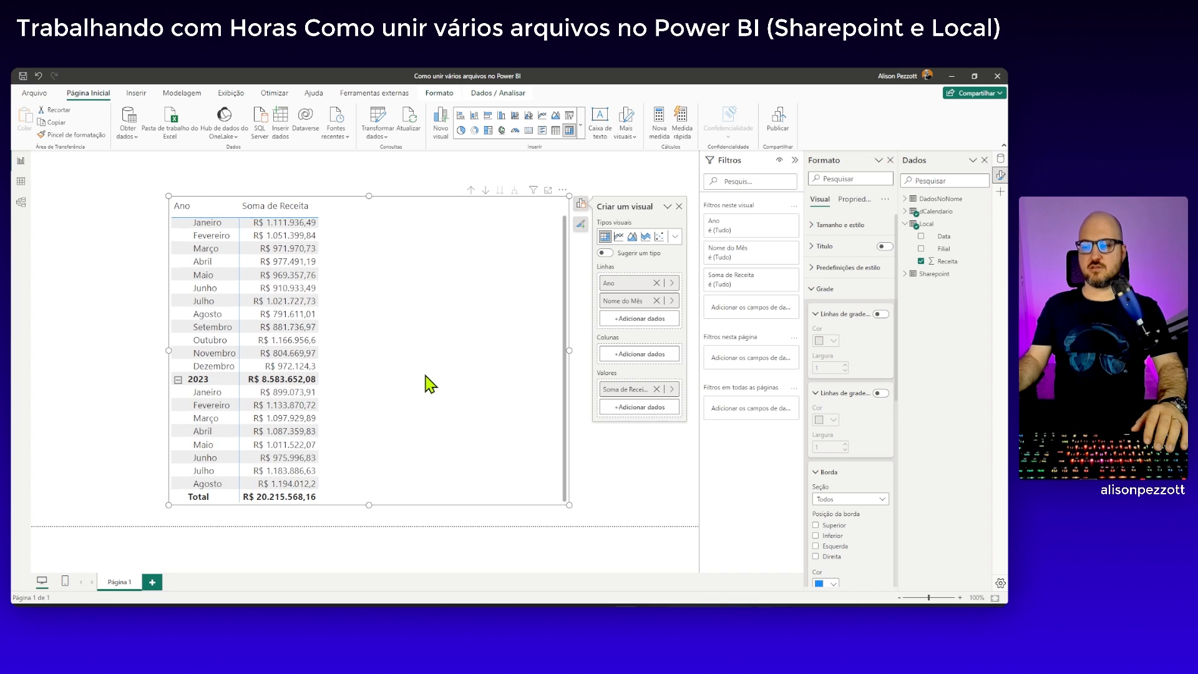
{"action": "left_click_drag", "start_coordinate": [368, 195], "coordinate": [372, 176]}
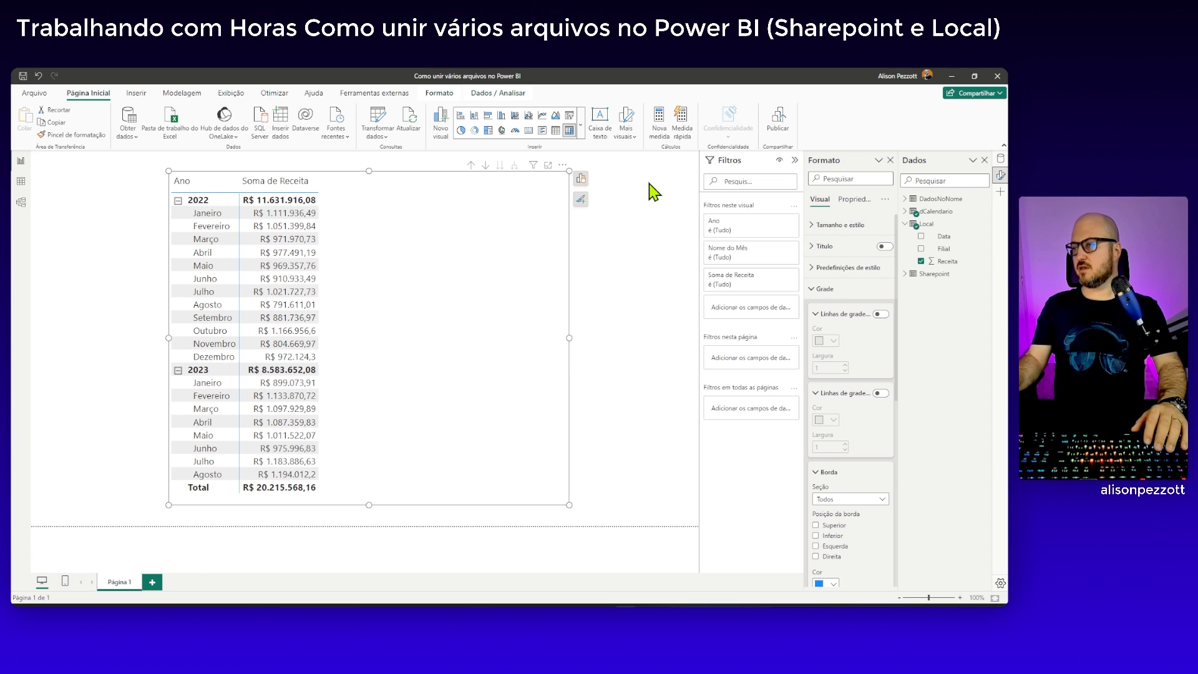
Rename the matrix's Soma de Receita value as Local
{"action": "left_click", "coordinate": [581, 178]}
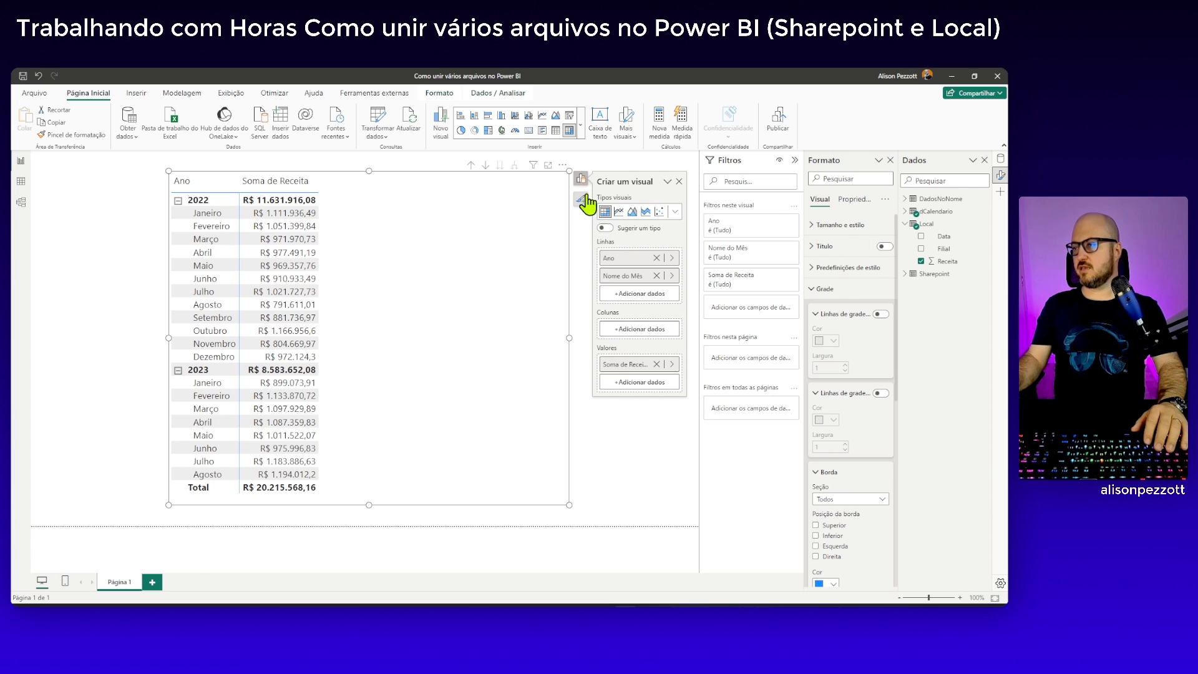
{"action": "double_click", "coordinate": [625, 367]}
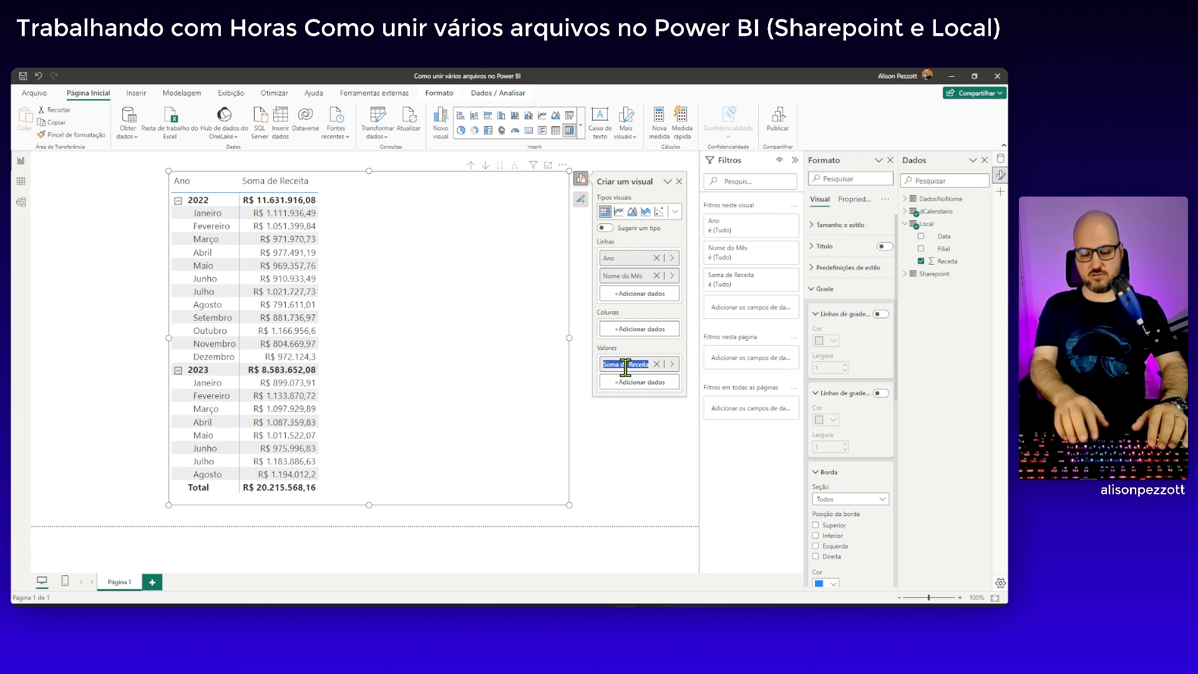
{"action": "type", "text": "Local"}
{"action": "key", "text": "Return"}
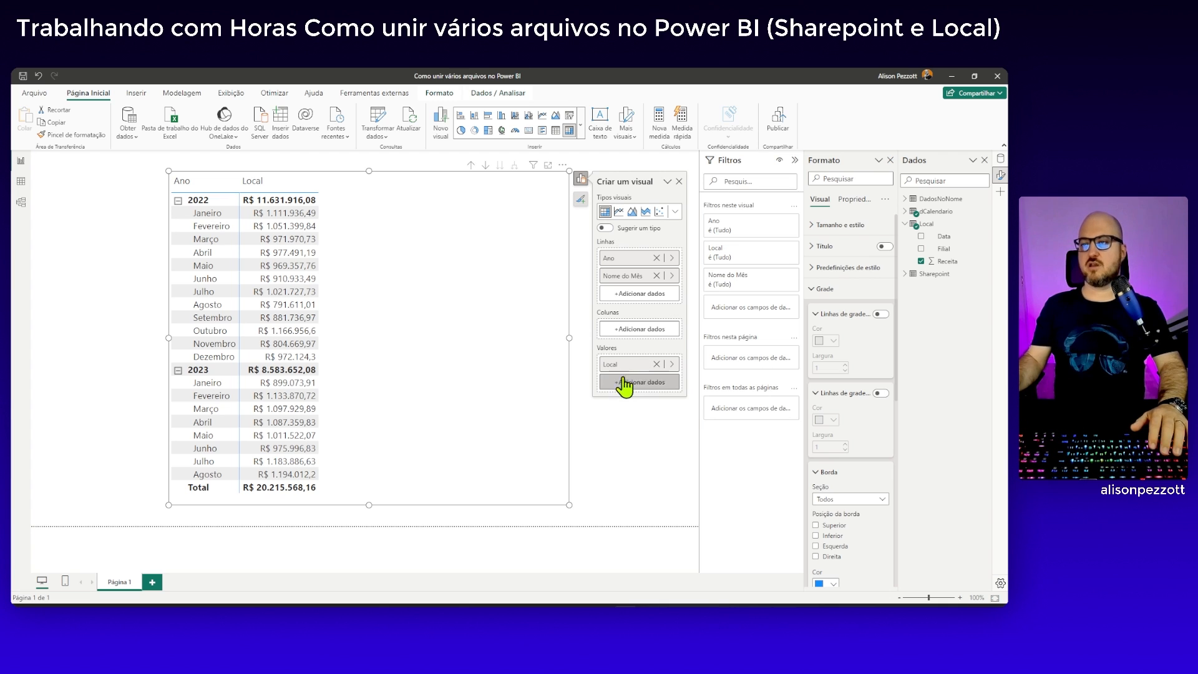
Add Receita from the Sharepoint table to the matrix values and rename that value as Sharepoint
{"action": "left_click", "coordinate": [906, 225]}
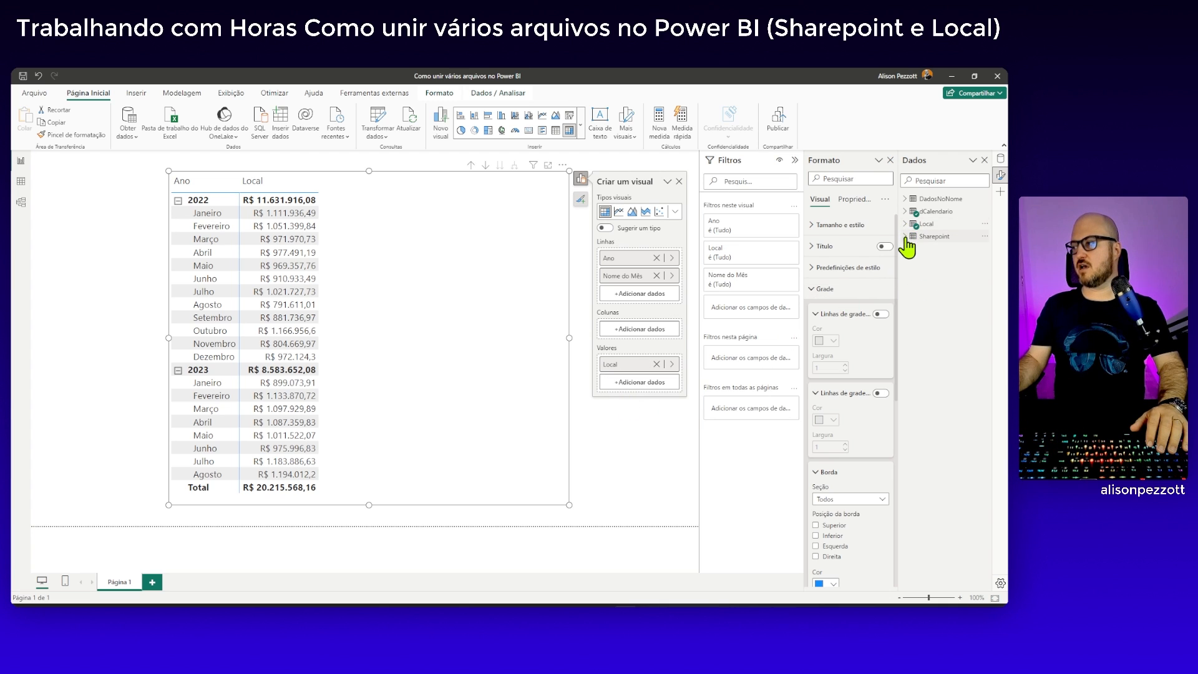
{"action": "left_click", "coordinate": [906, 237]}
{"action": "left_click_drag", "start_coordinate": [946, 275], "coordinate": [364, 302]}
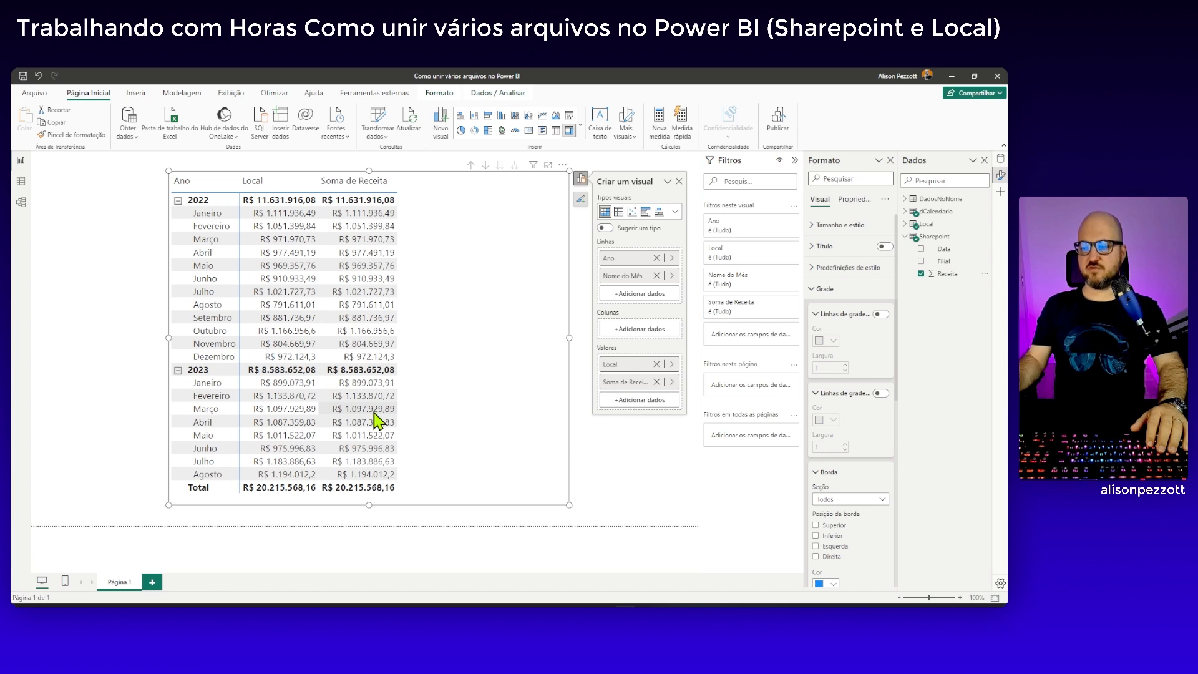
{"action": "double_click", "coordinate": [637, 384]}
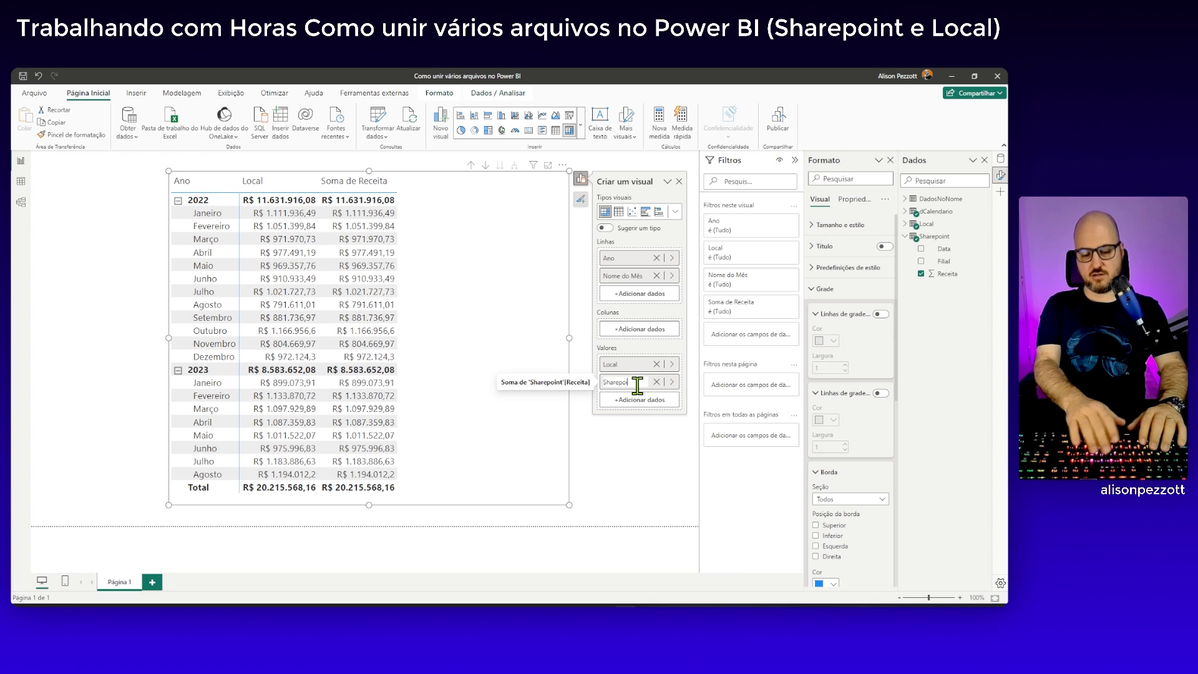
{"action": "type", "text": "Sharepoint"}
{"action": "key", "text": "Return"}
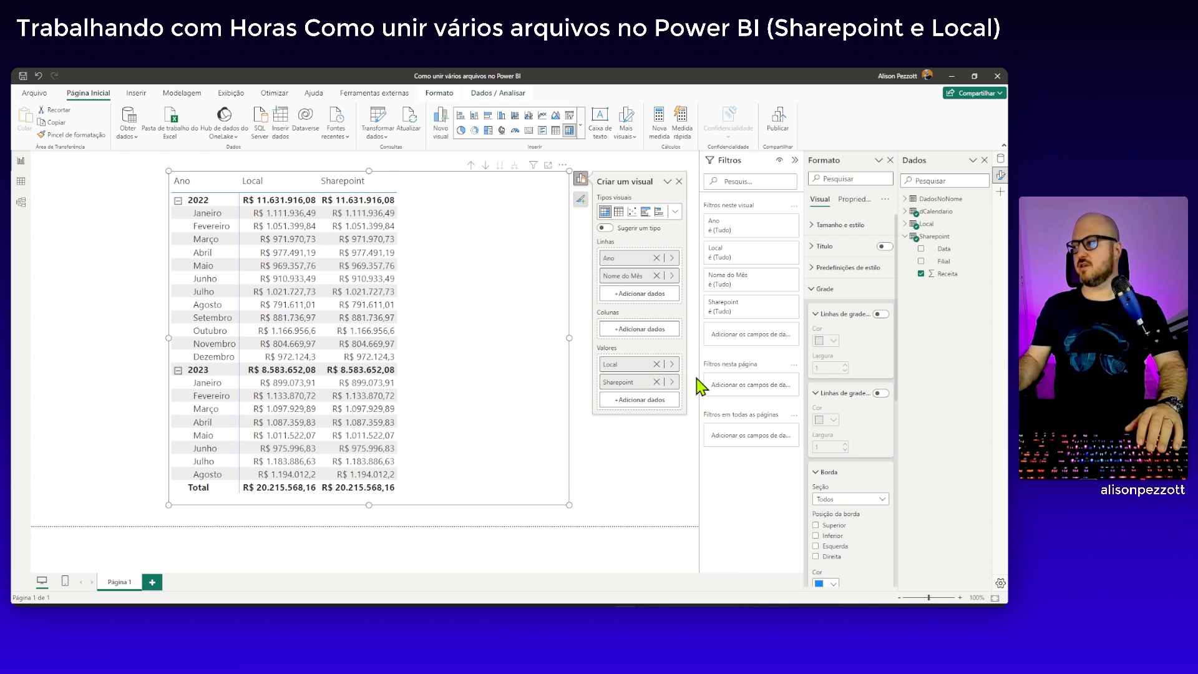
Add Receita from DadosNoNome as the matrix's third value, rename it as Dados no nome, and deselect the matrix
{"action": "left_click", "coordinate": [907, 237]}
{"action": "left_click", "coordinate": [906, 199]}
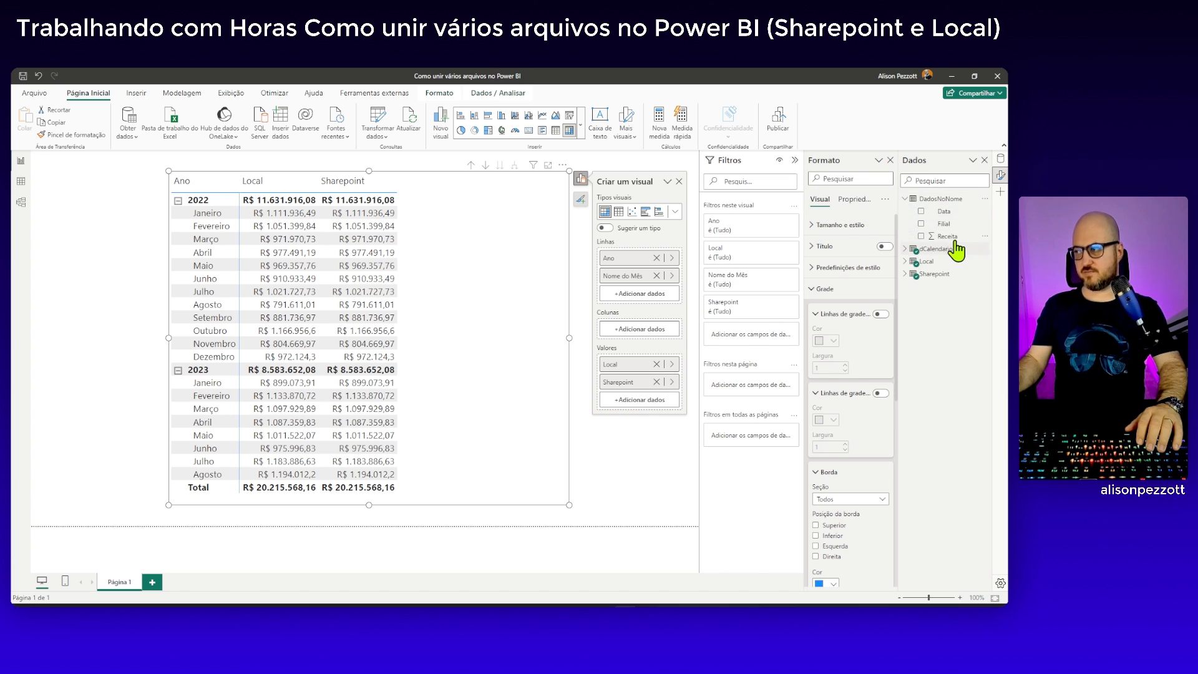
{"action": "left_click_drag", "start_coordinate": [947, 235], "coordinate": [649, 411]}
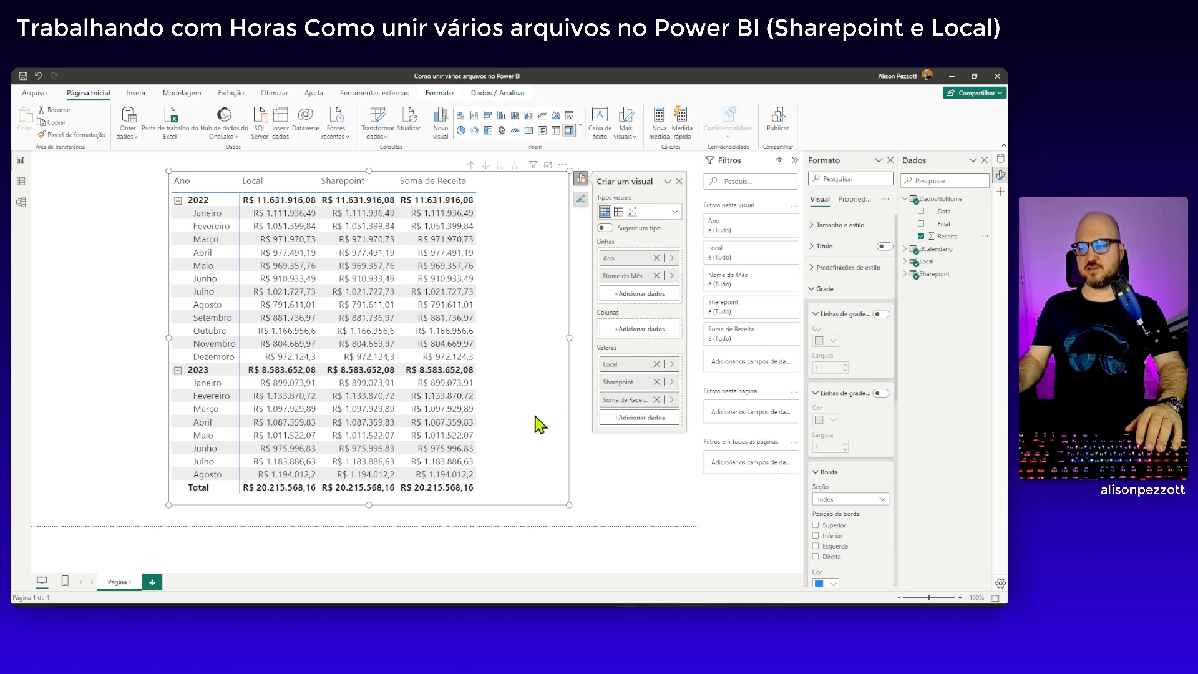
{"action": "double_click", "coordinate": [638, 402]}
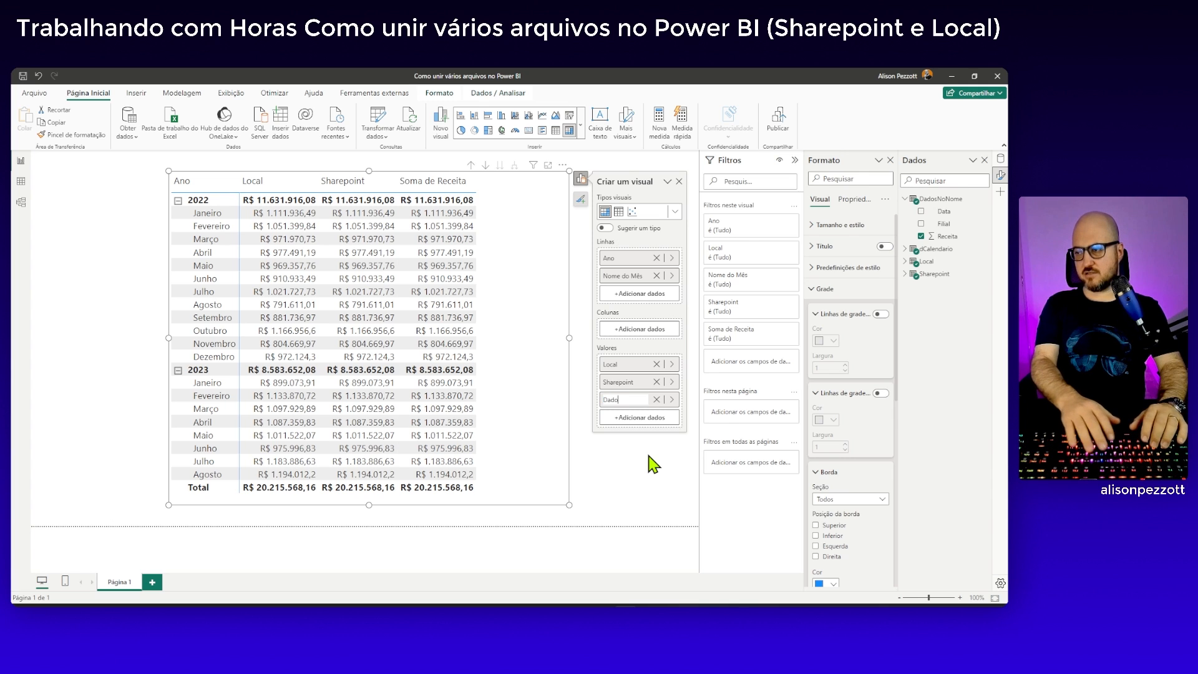
{"action": "type", "text": "Dados no nome"}
{"action": "key", "text": "Return"}
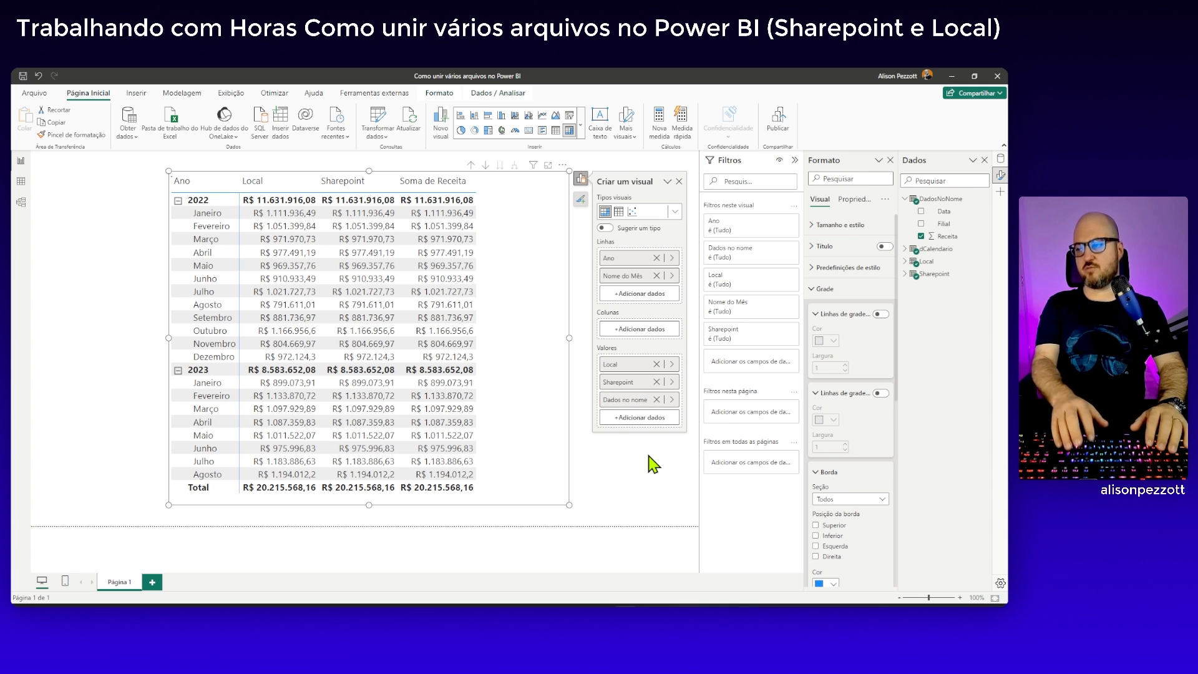
{"action": "left_click", "coordinate": [643, 456]}
{"action": "left_click", "coordinate": [520, 392]}
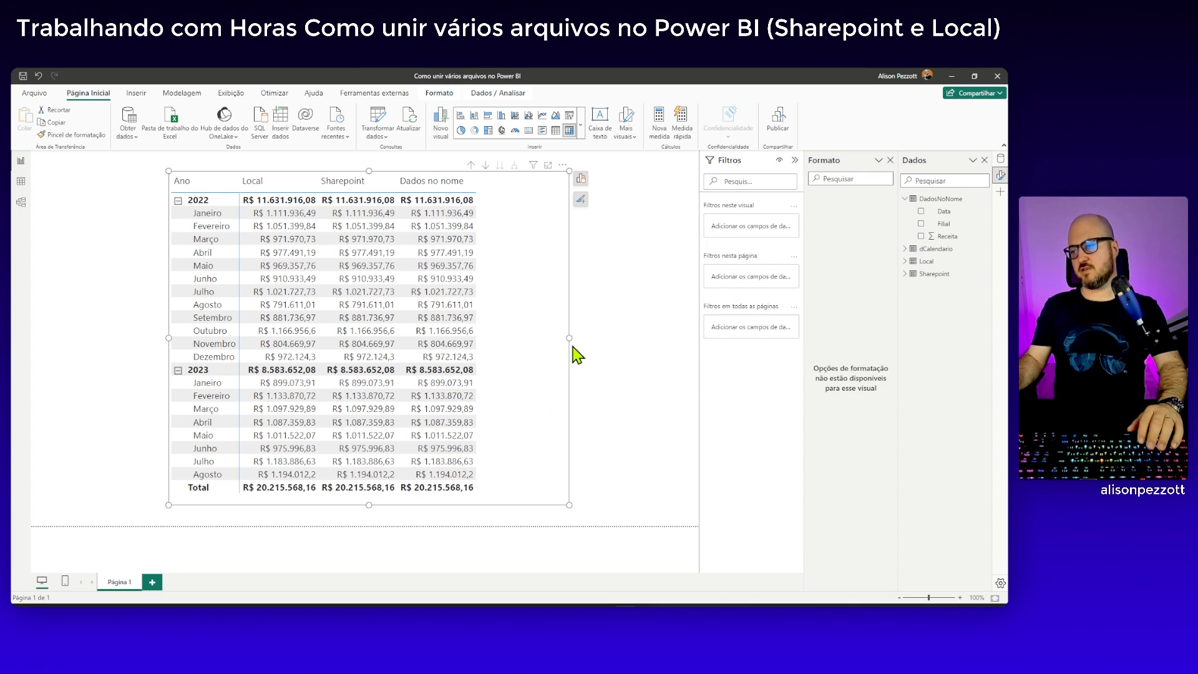
{"action": "left_click", "coordinate": [579, 394]}
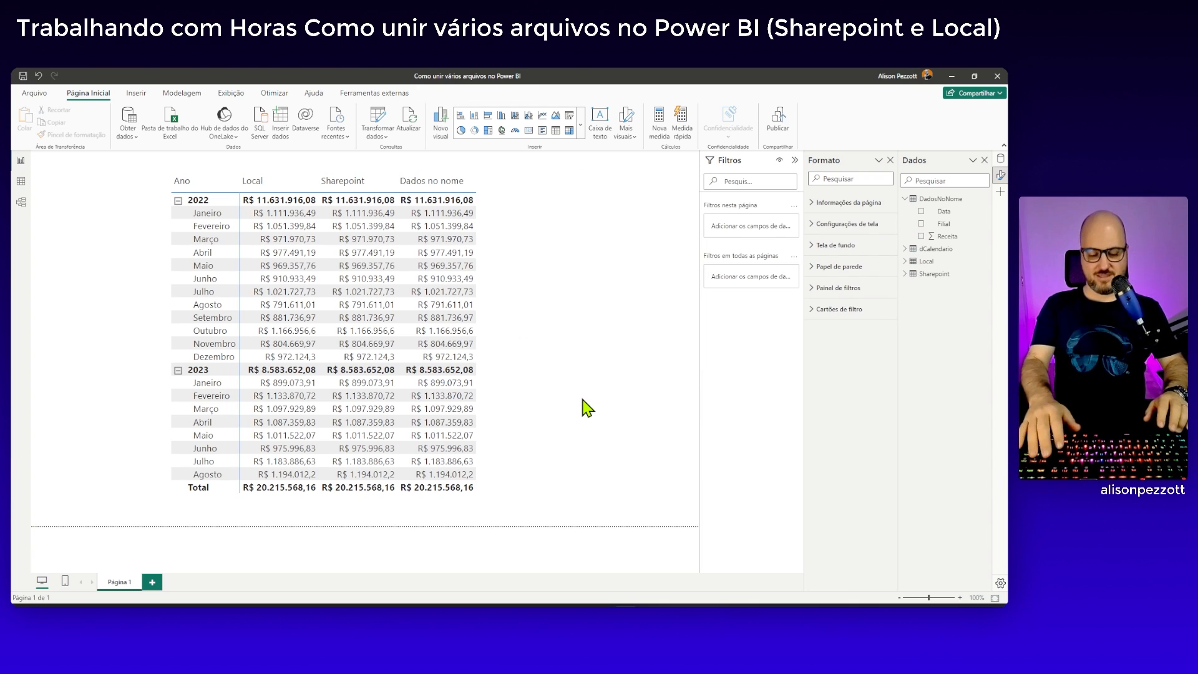